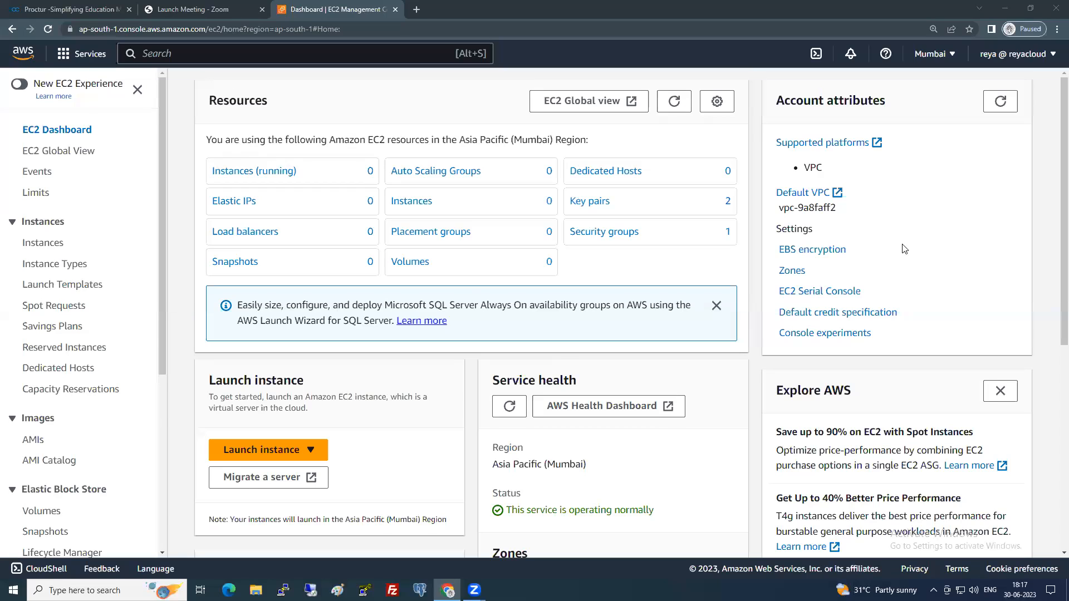
Open the Instances list from the EC2 dashboard and start launching a new instance.
left_click(41, 249)
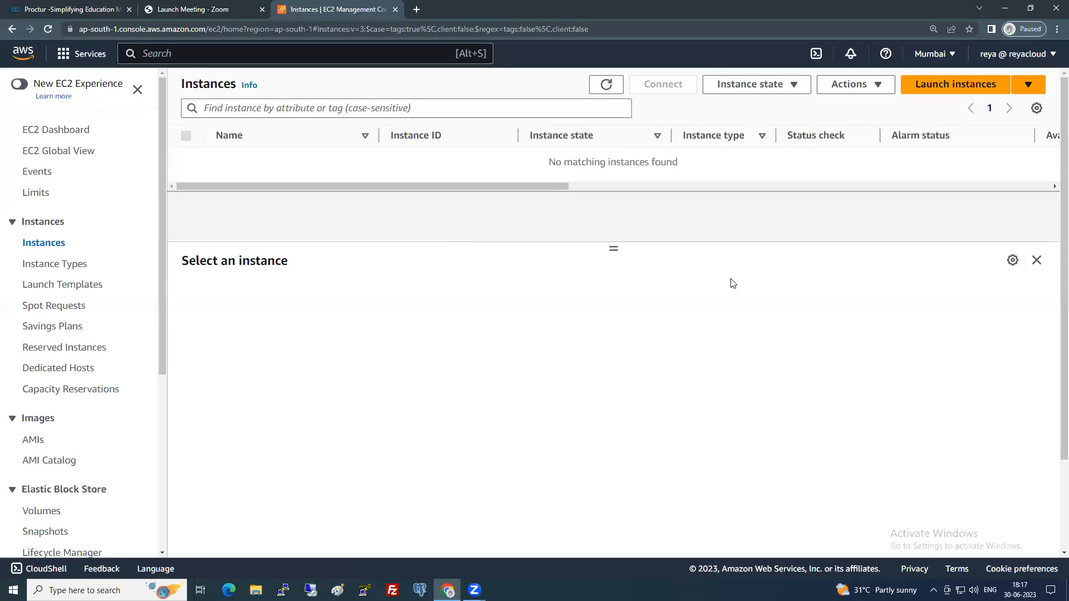
left_click(45, 245)
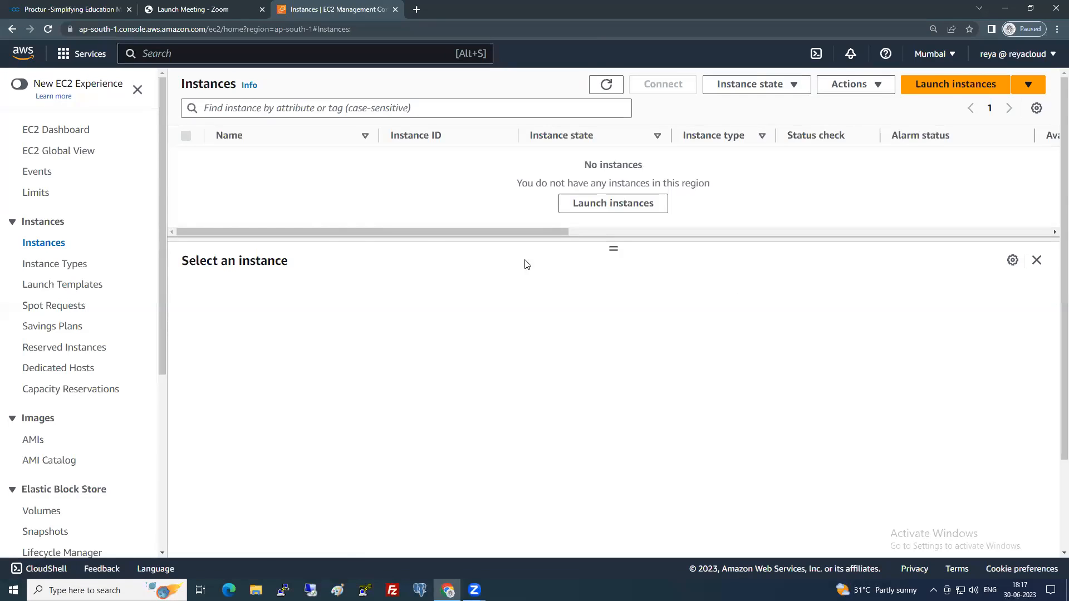
left_click(55, 129)
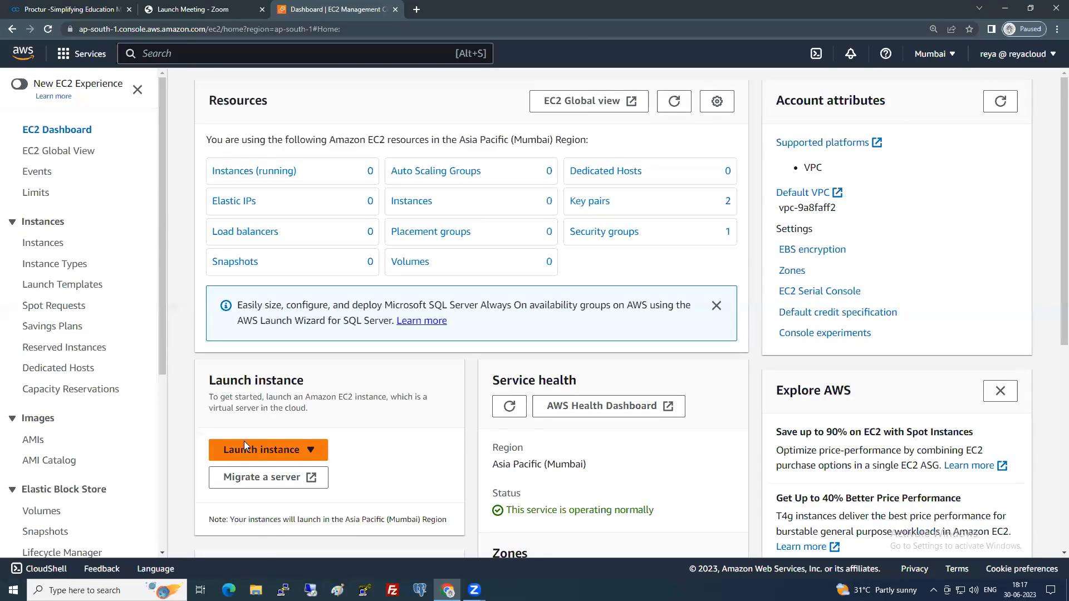
left_click(55, 245)
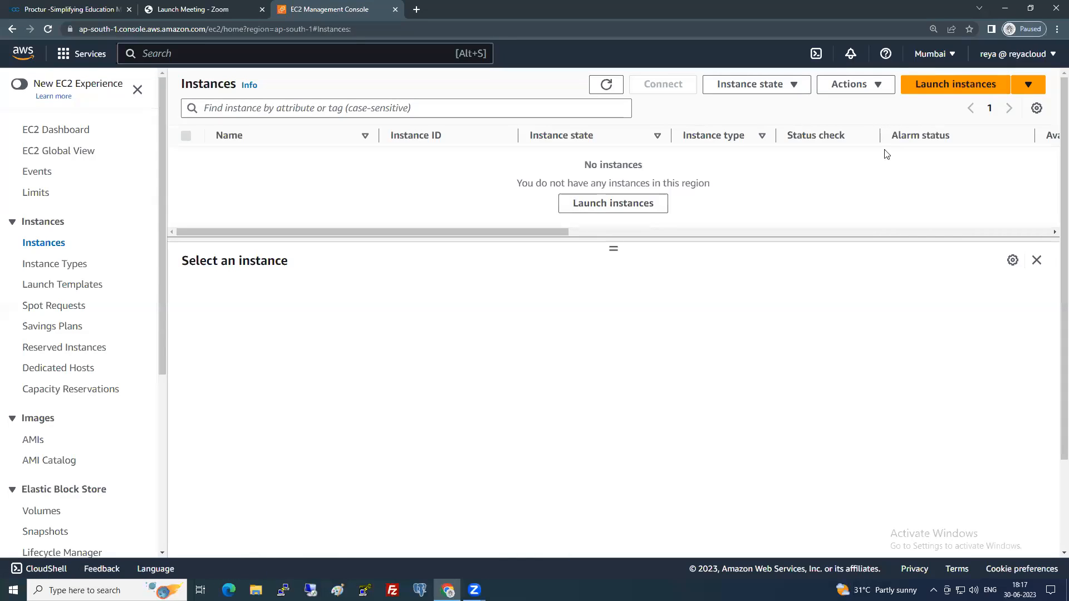
left_click(938, 88)
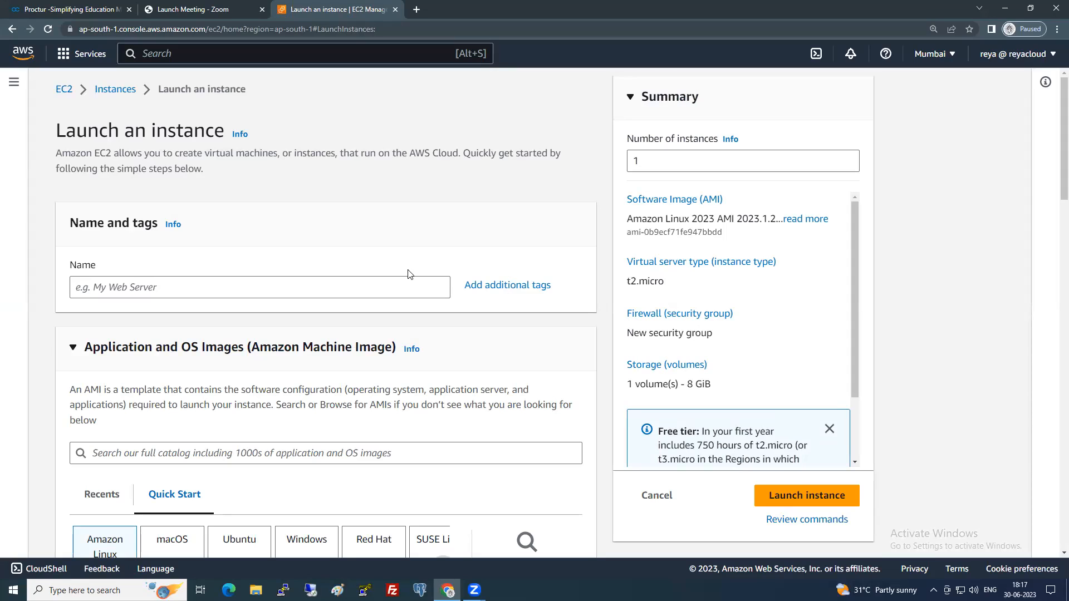
Name the new instance LinuxServer.
scroll(409, 274, "down", 2)
scroll(408, 274, "up", 2)
left_click(104, 288)
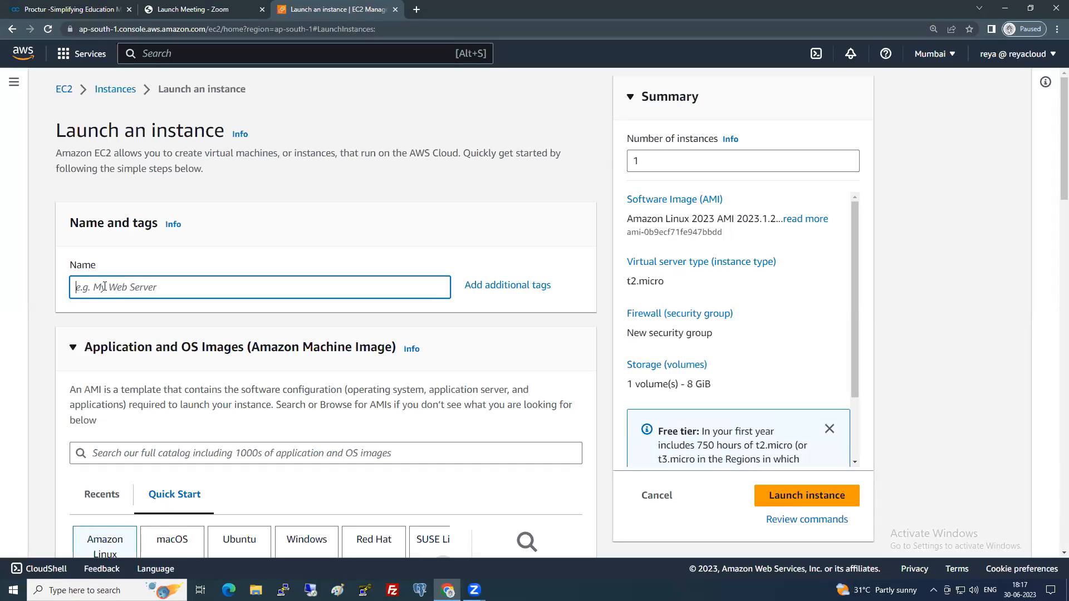
type("LinuxServer")
double_click(86, 268)
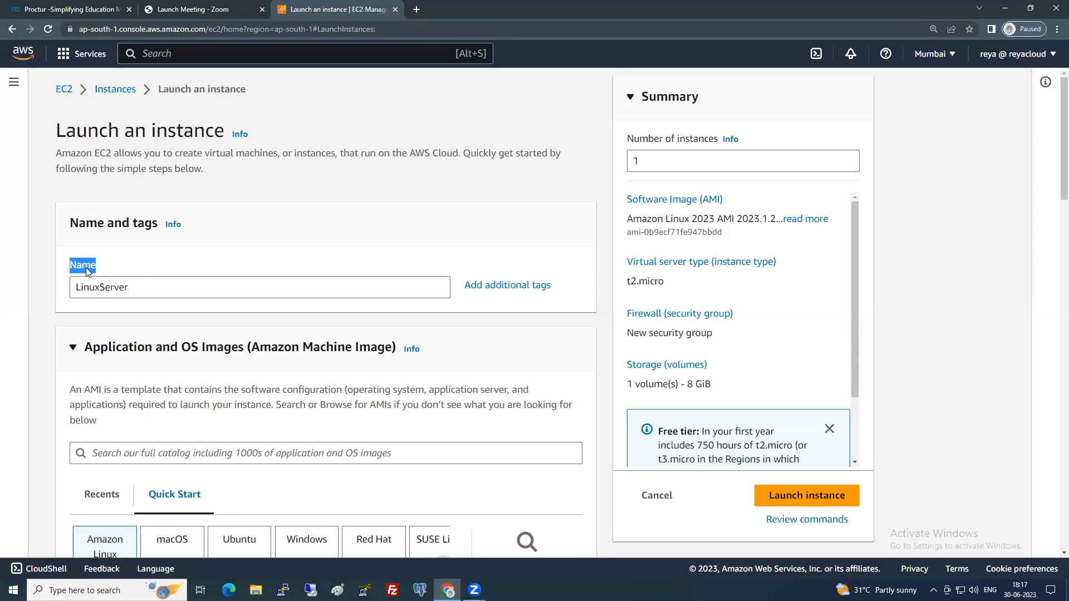
left_click_drag(136, 286, 62, 305)
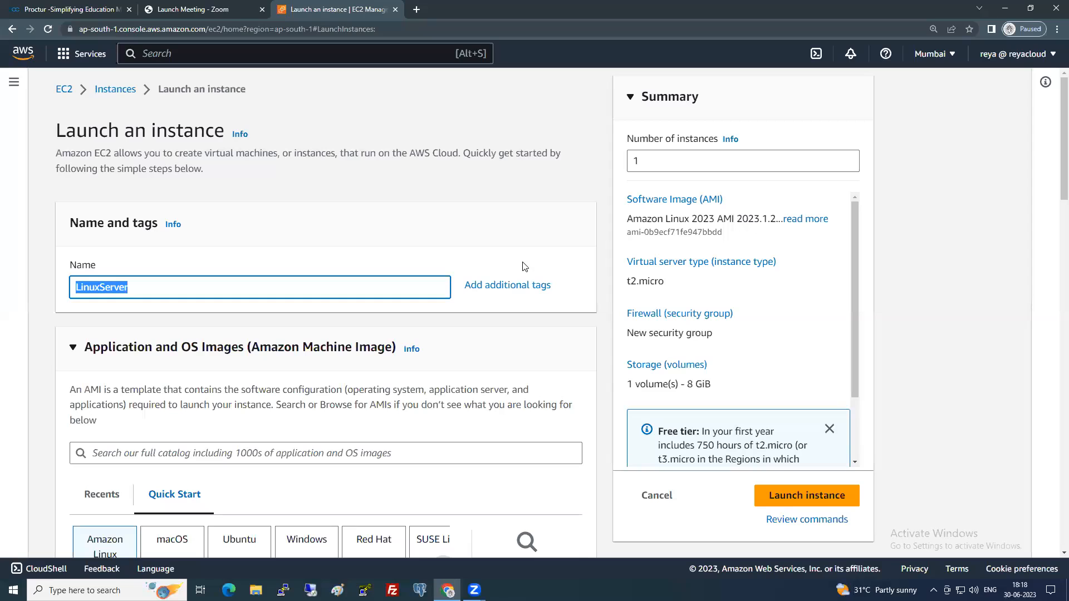
Try out additional tags by adding and removing tag rows, and restore LinuxServer as the instance name.
left_click(520, 286)
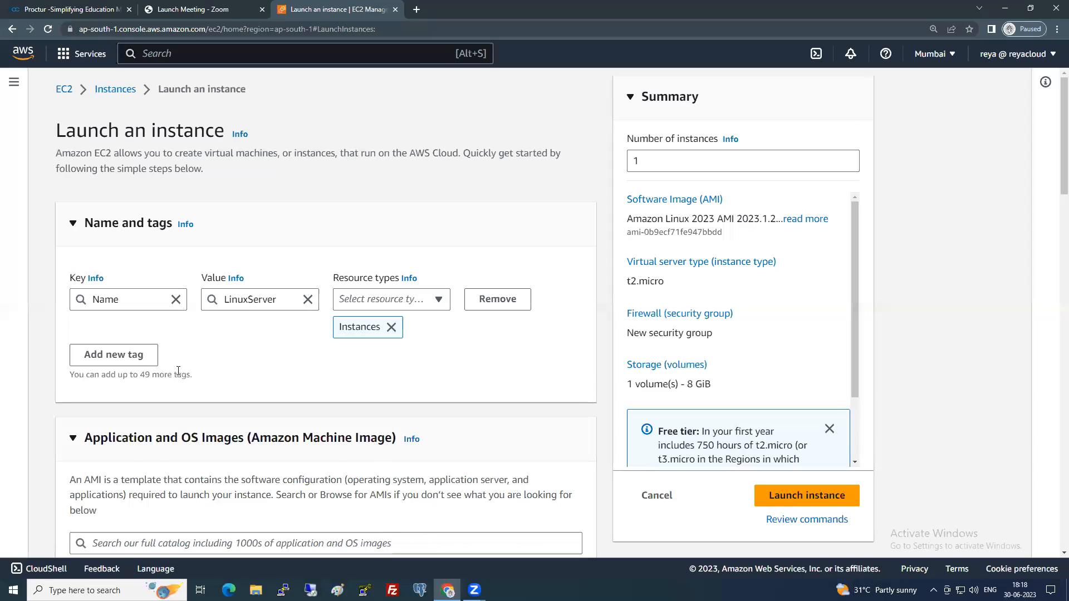
left_click(133, 359)
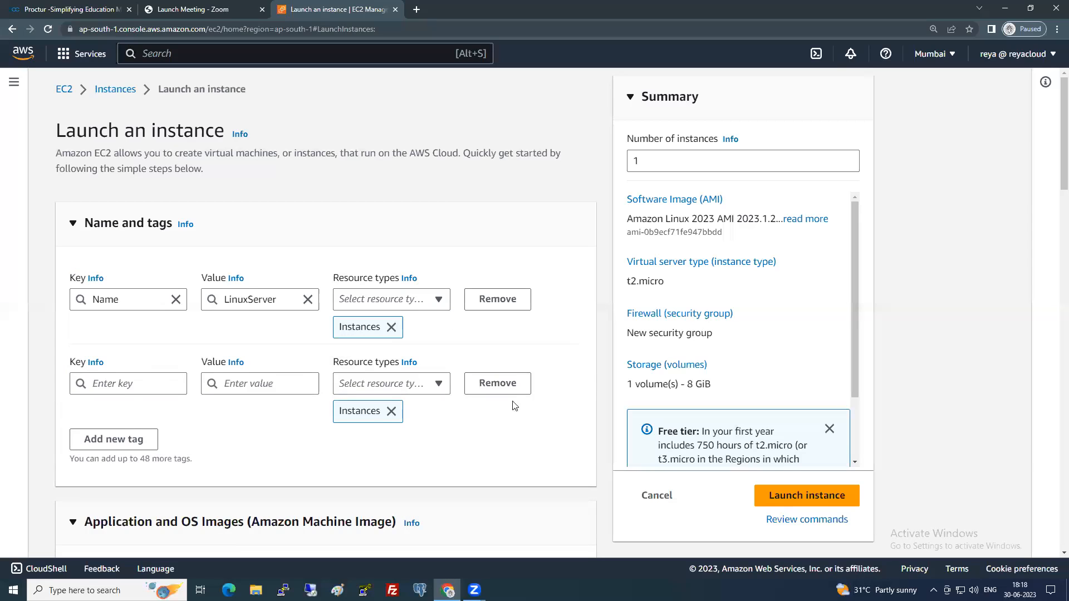
left_click(517, 387)
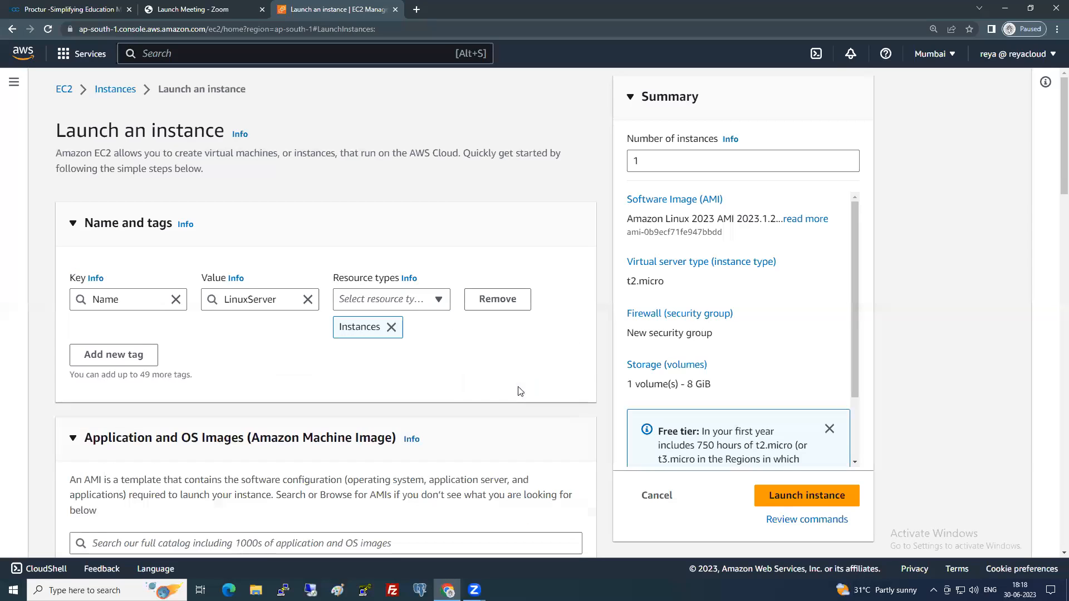
left_click(505, 304)
left_click(267, 289)
type("LinuxServer")
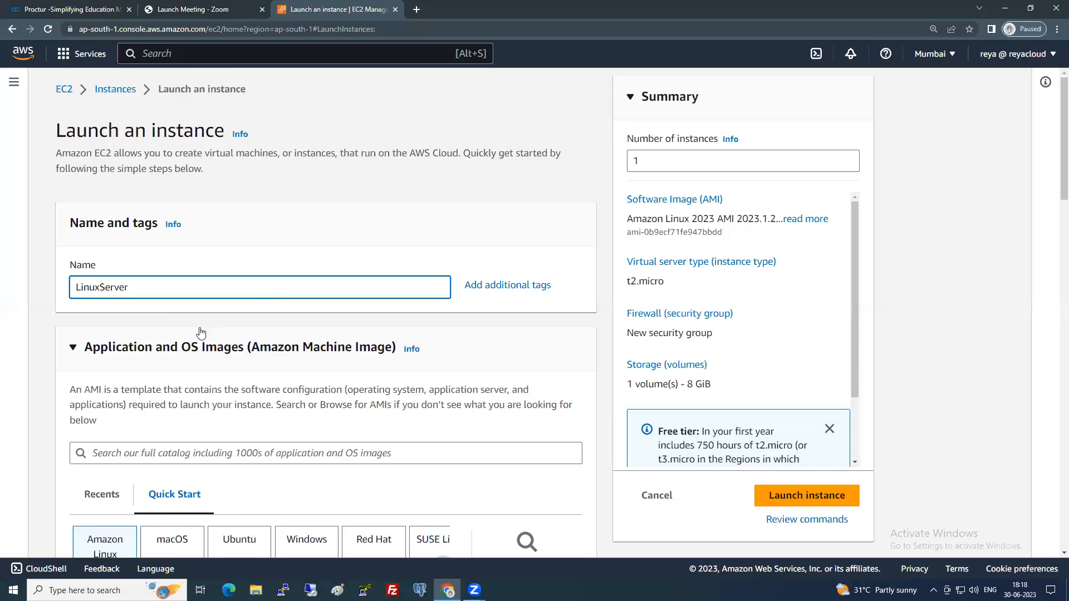
Browse the full AMI catalog and filter the images to free tier only.
scroll(201, 332, "down", 2)
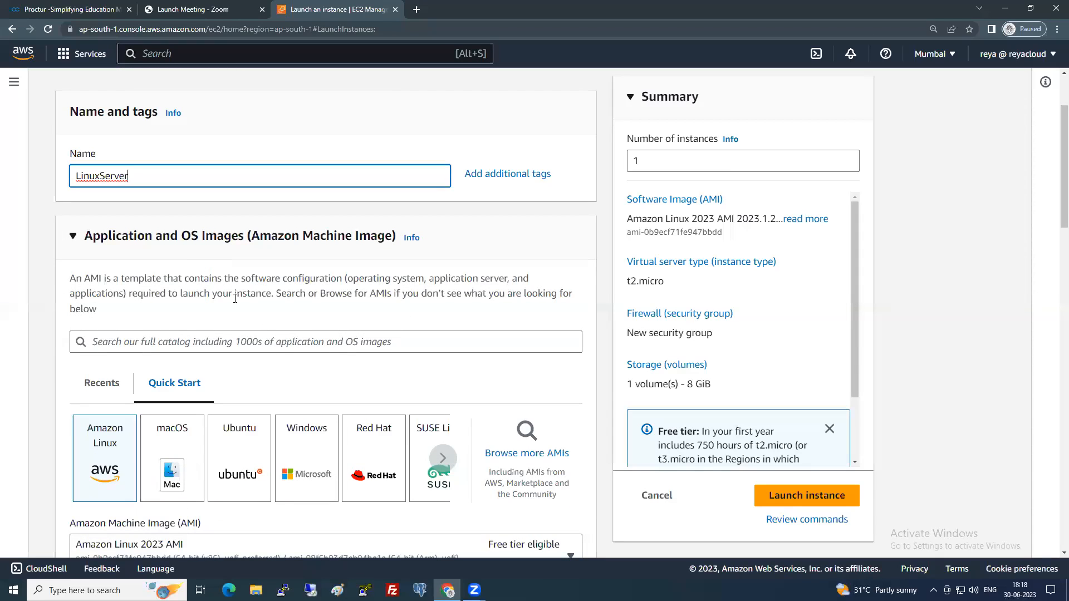
scroll(291, 330, "down", 1)
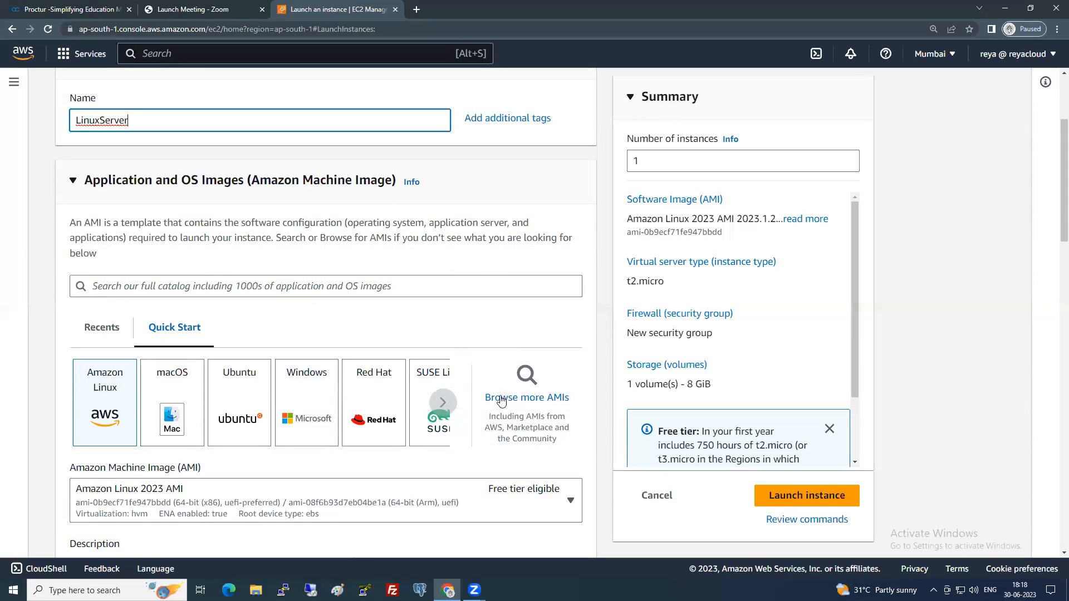
left_click(534, 402)
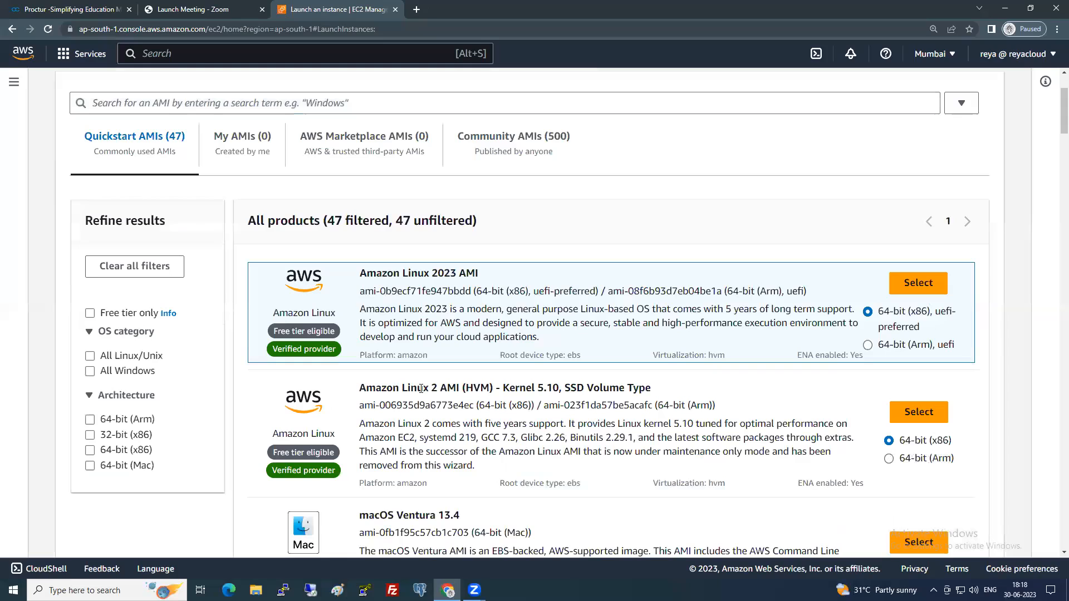
left_click(91, 314)
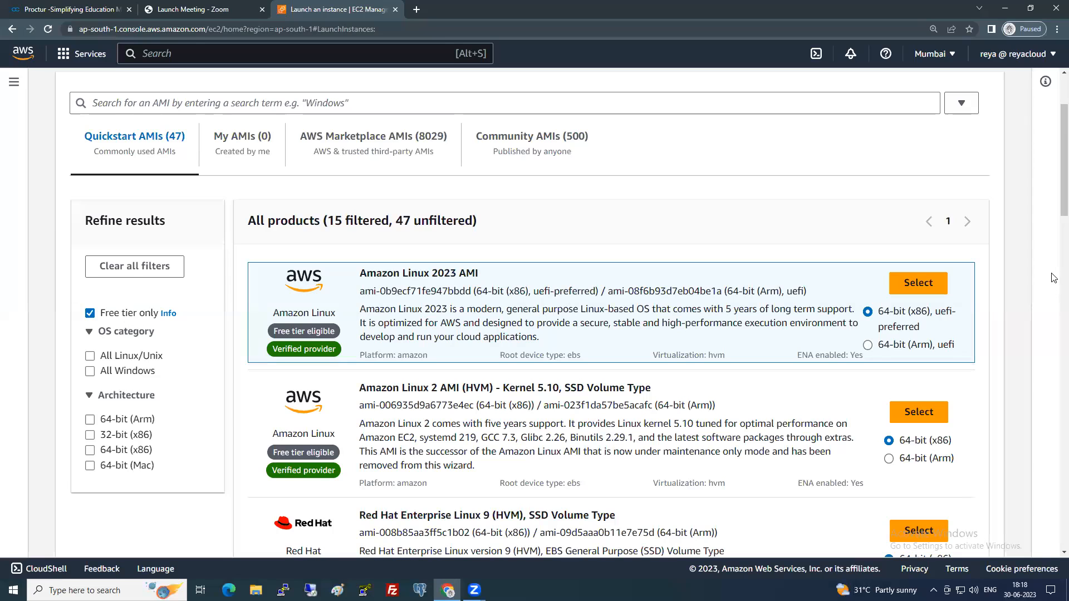
Select the 64-bit (x86) Red Hat Enterprise Linux 9 (HVM), SSD Volume Type image for the instance.
scroll(591, 394, "down", 2)
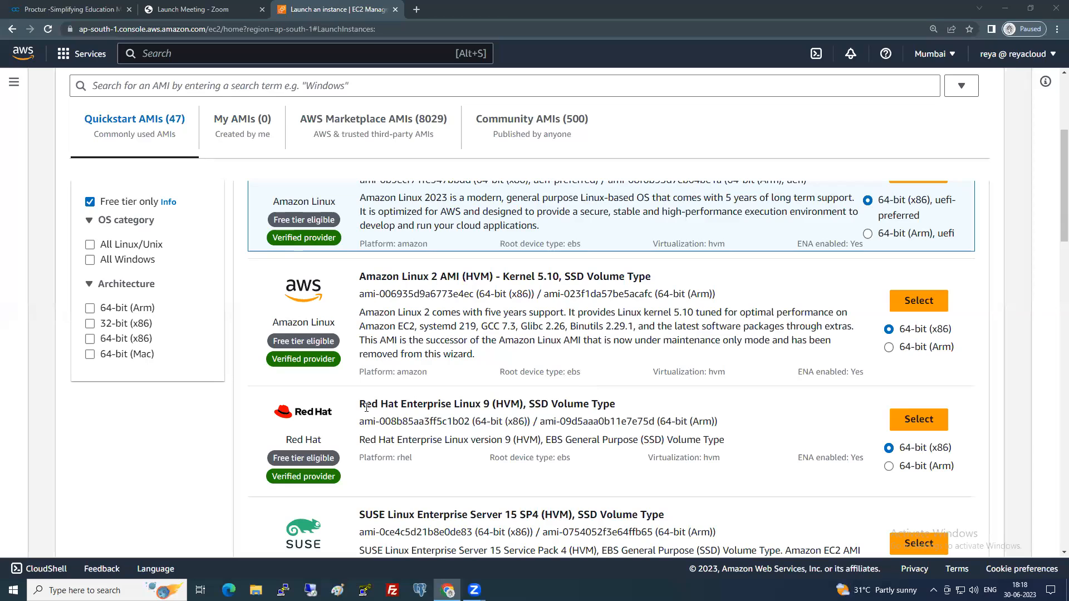
left_click_drag(360, 405, 526, 405)
left_click(548, 404)
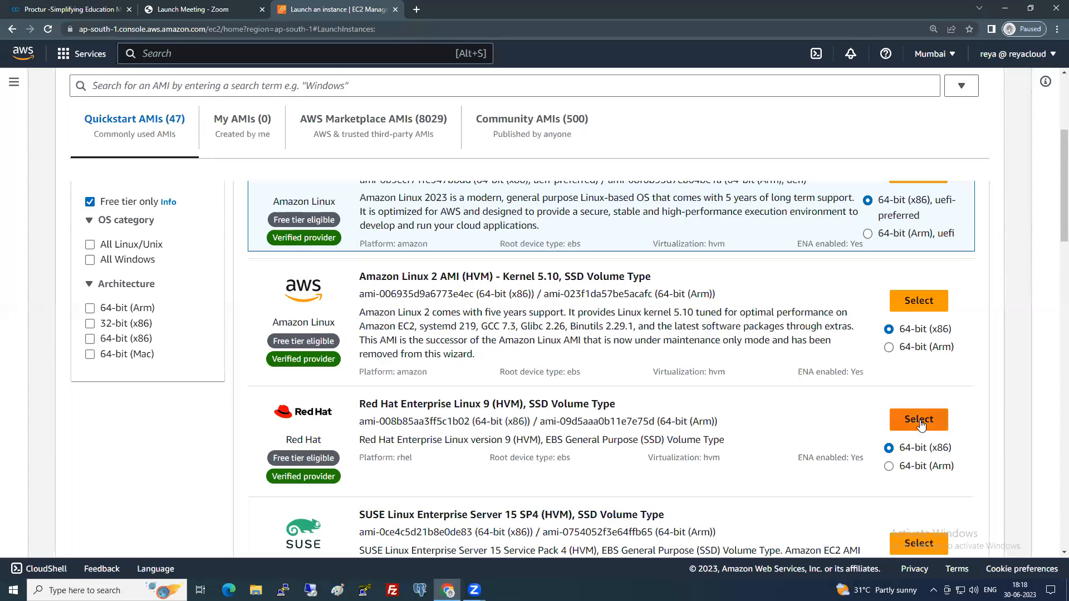
left_click(902, 428)
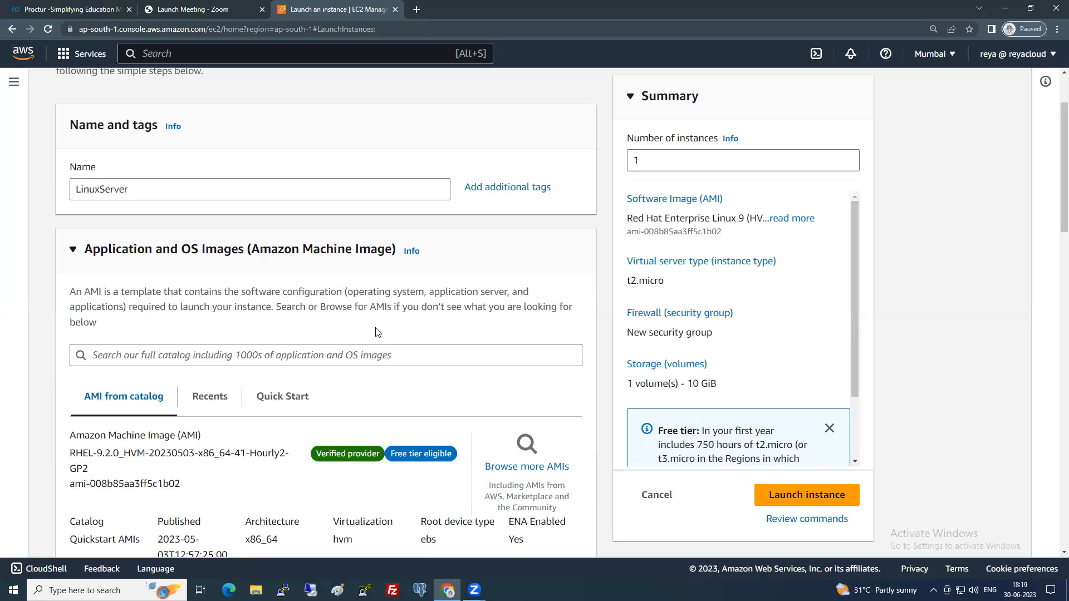
Review the selected image's details and look through the available instance types with their memory and pricing.
scroll(377, 333, "down", 2)
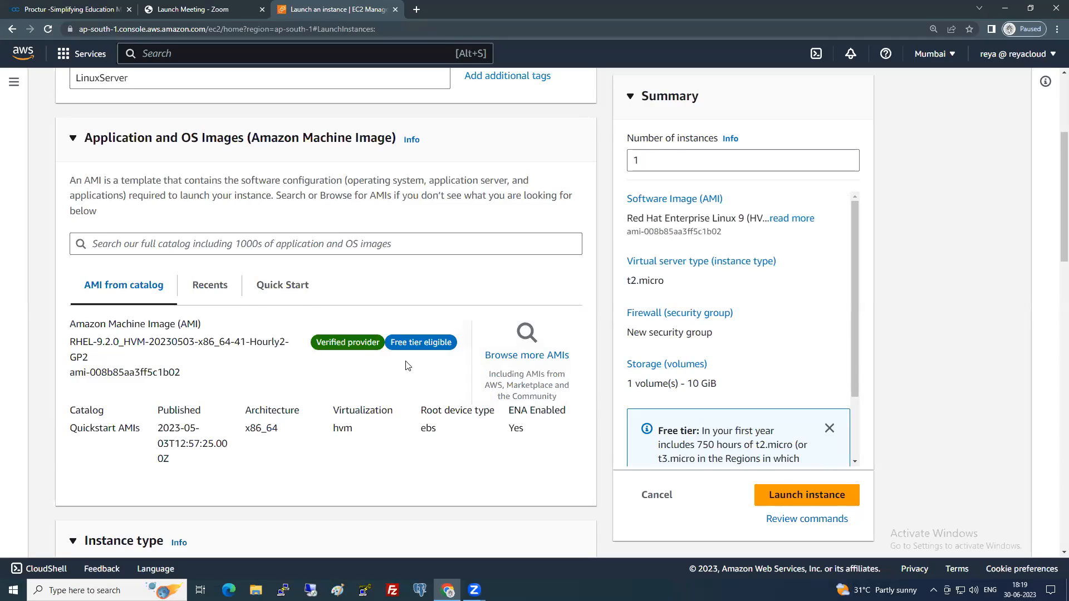
scroll(408, 366, "down", 4)
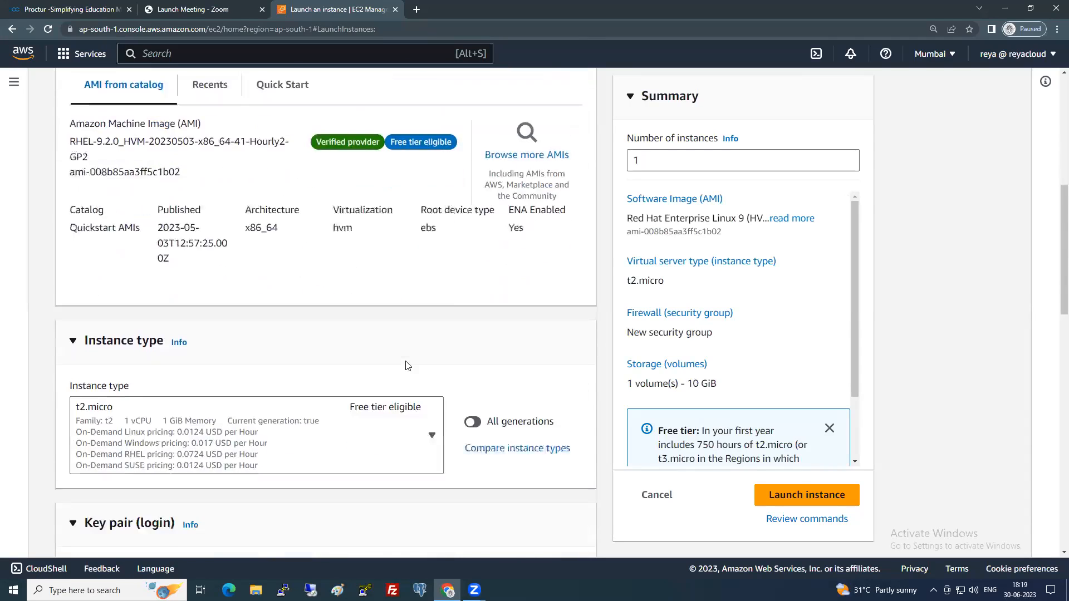
scroll(129, 329, "down", 1)
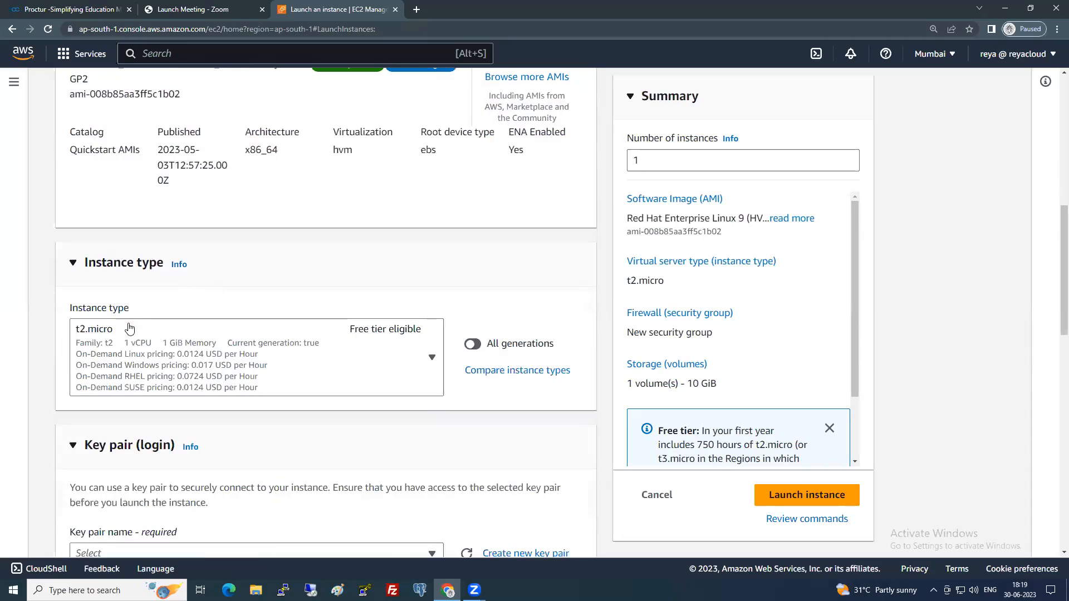
left_click(424, 365)
left_click(424, 366)
left_click(407, 360)
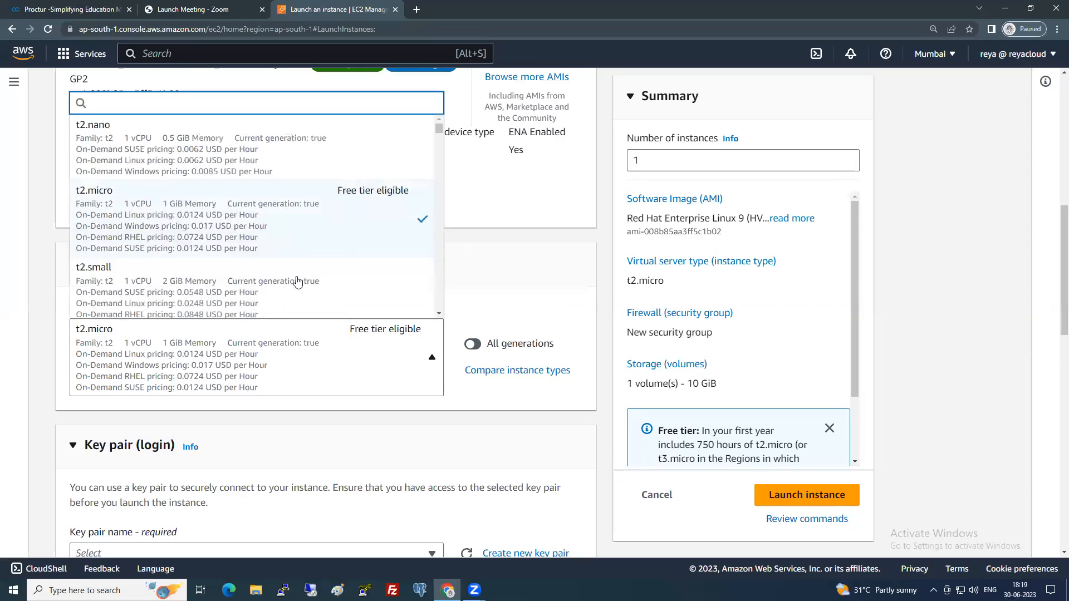
scroll(297, 268, "down", 3)
scroll(256, 271, "down", 3)
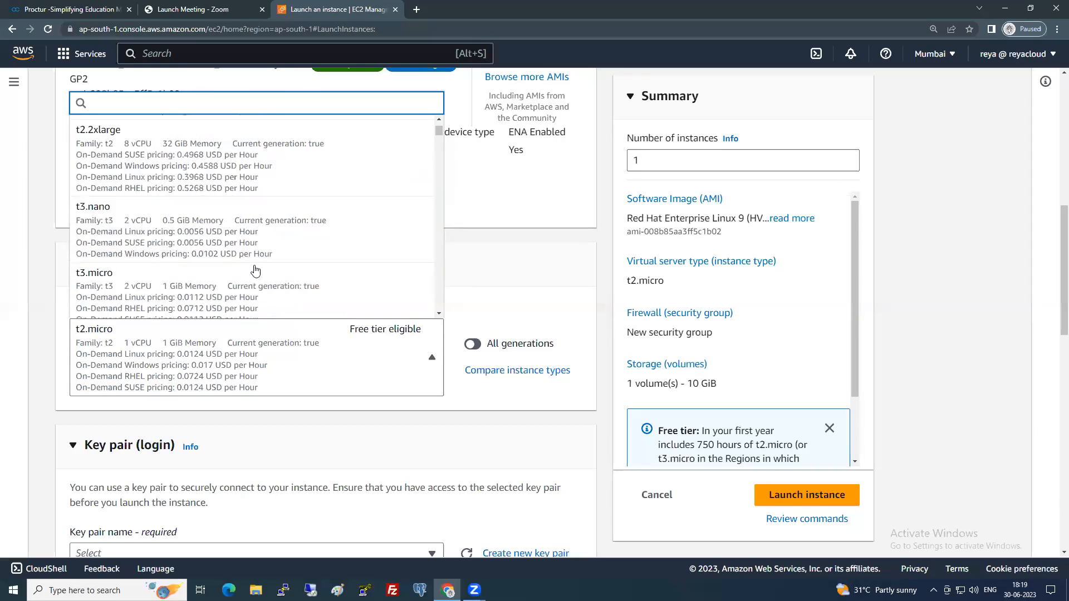
scroll(431, 301, "up", 2)
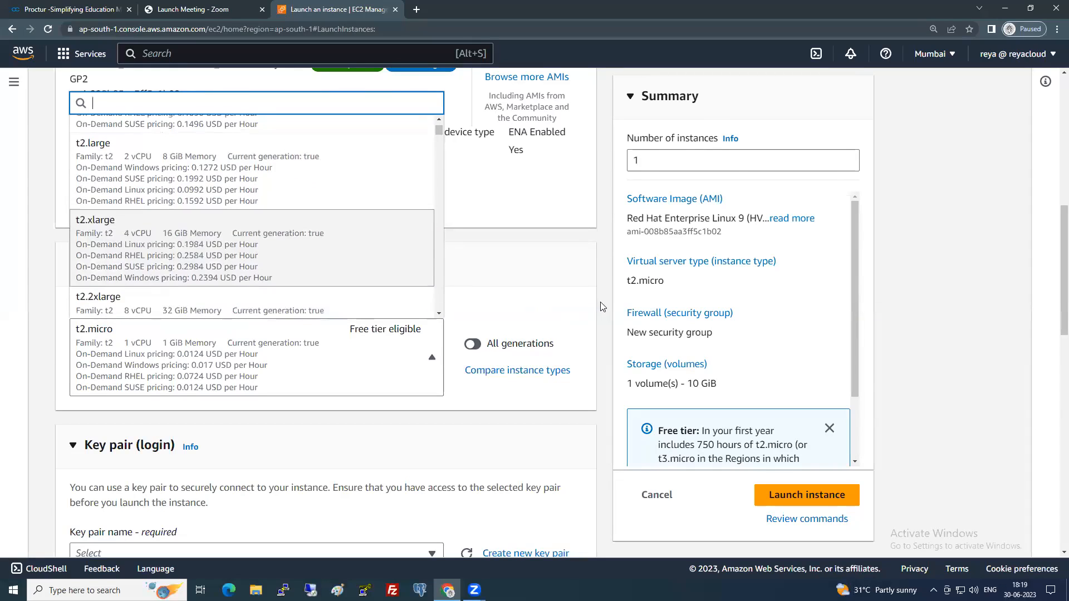
left_click(600, 306)
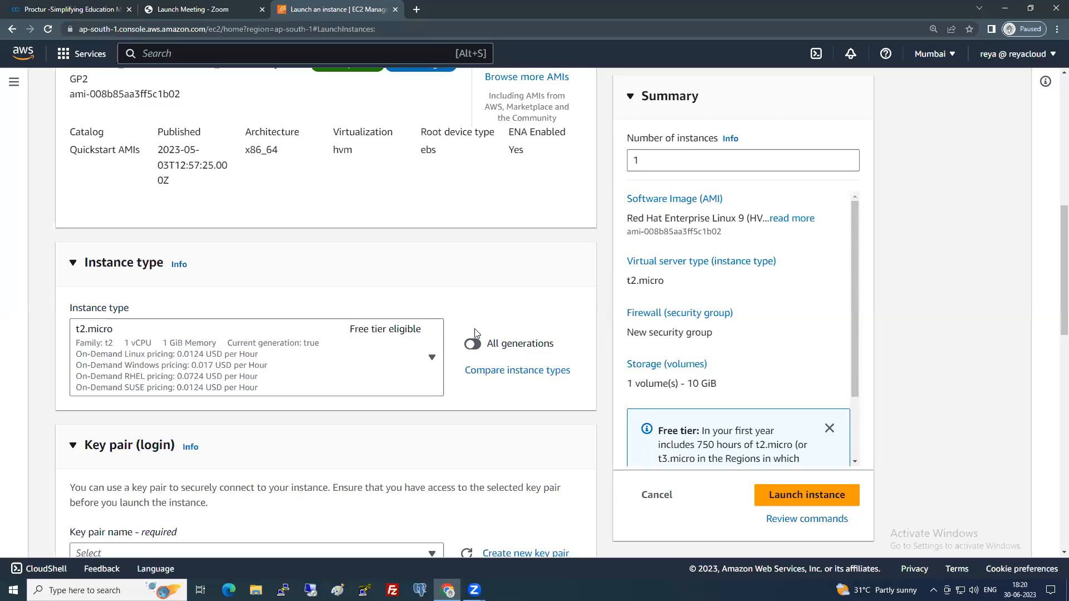
Check which existing key pairs are available for logging in to the instance.
scroll(398, 355, "down", 3)
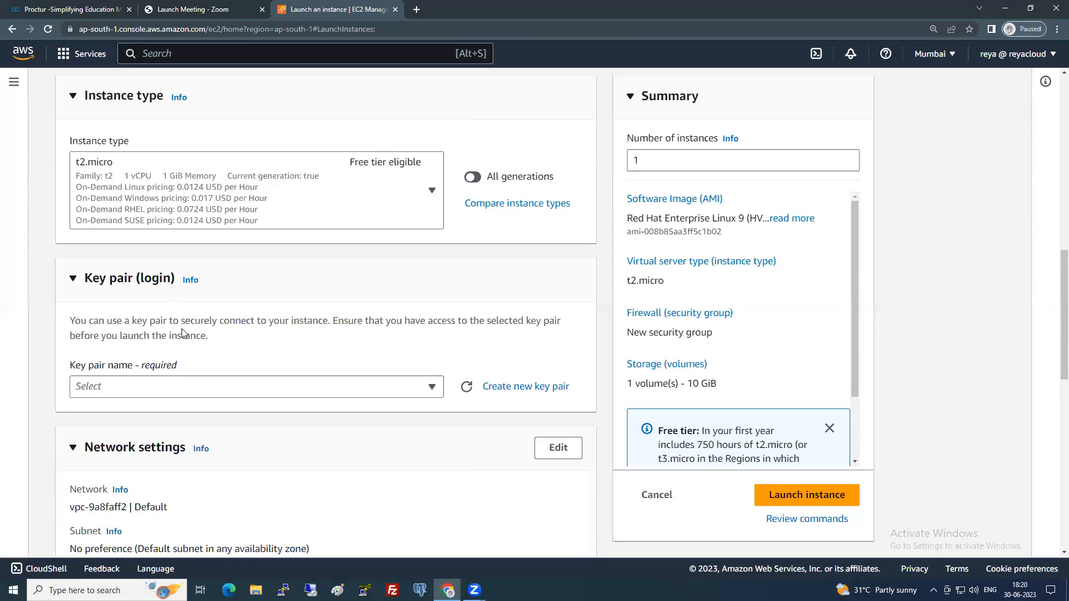
left_click(210, 392)
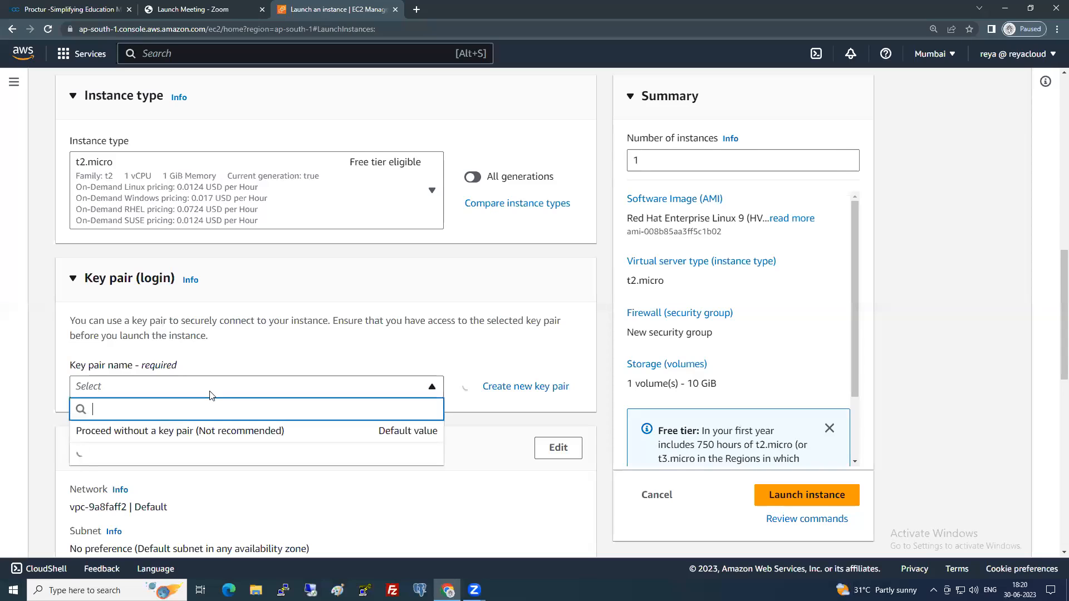
left_click(602, 340)
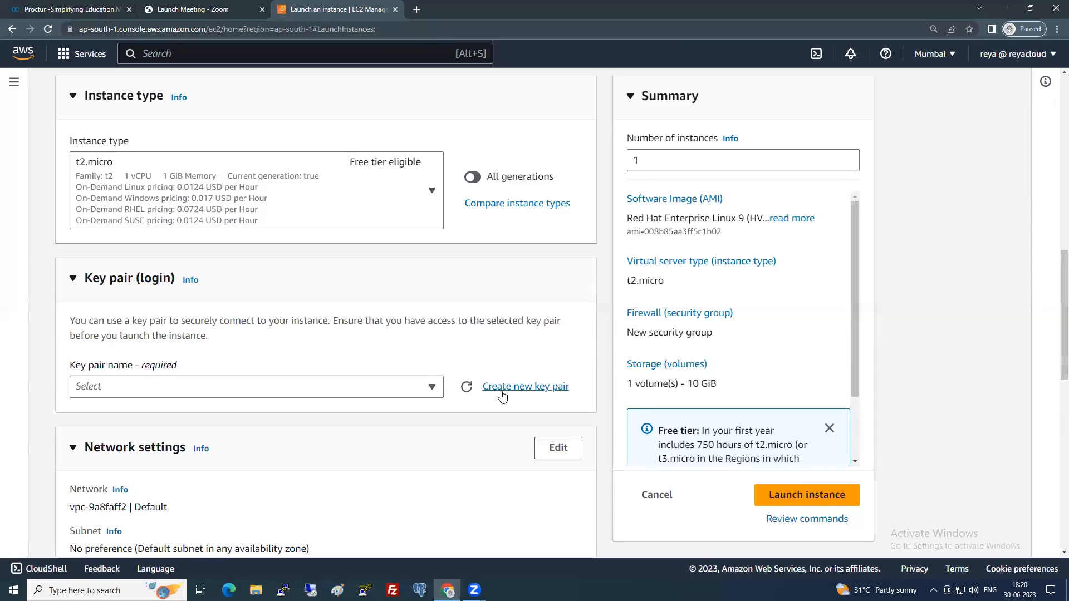
left_click(270, 389)
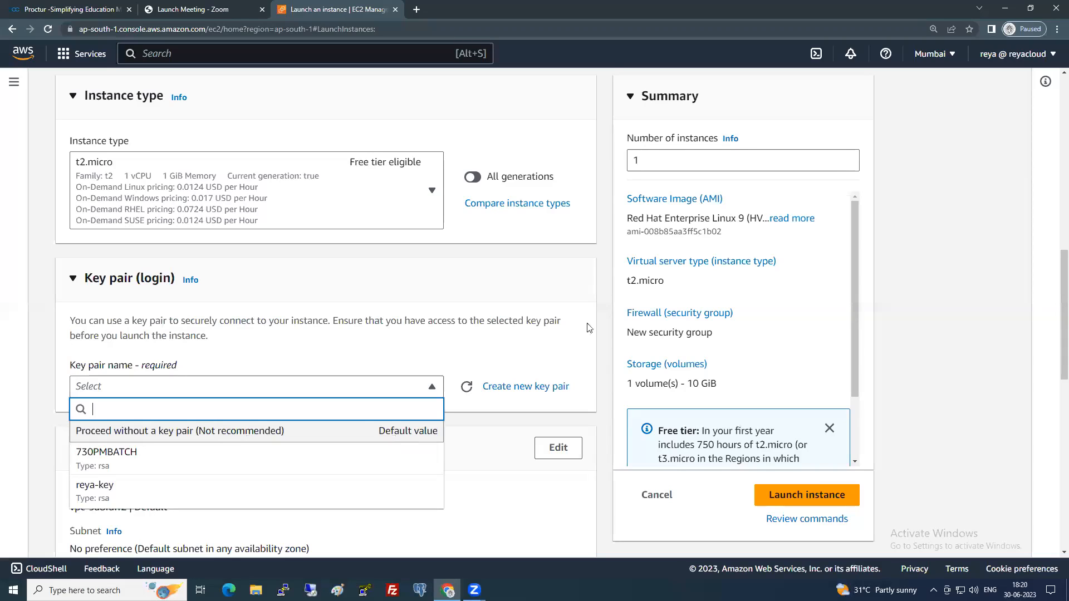
left_click(605, 321)
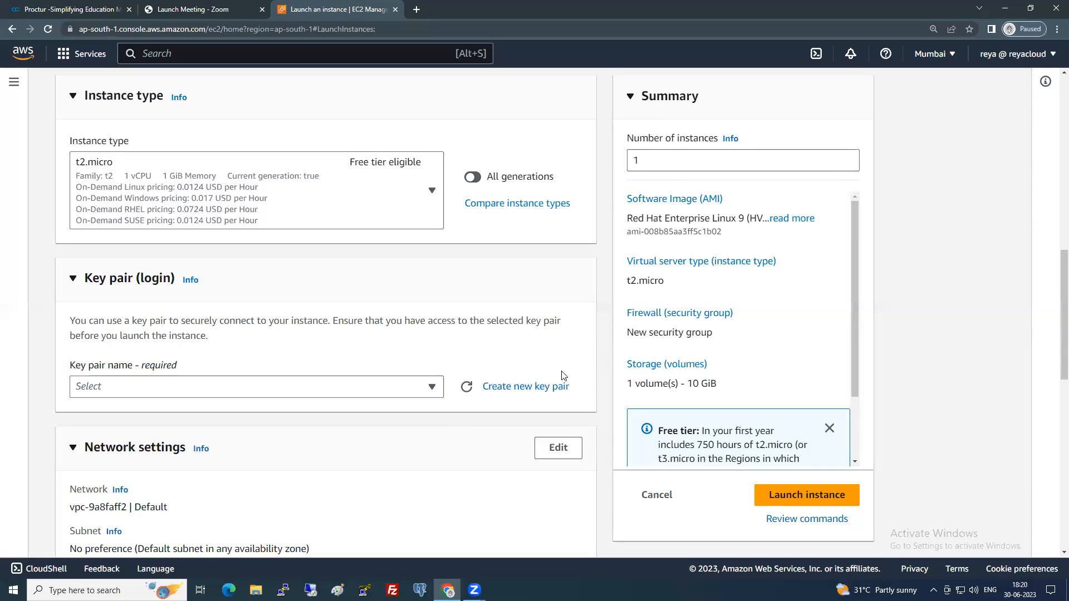
Create a new RSA key pair named 6PMBATCH with a .pem private key file for the instance login.
left_click(533, 391)
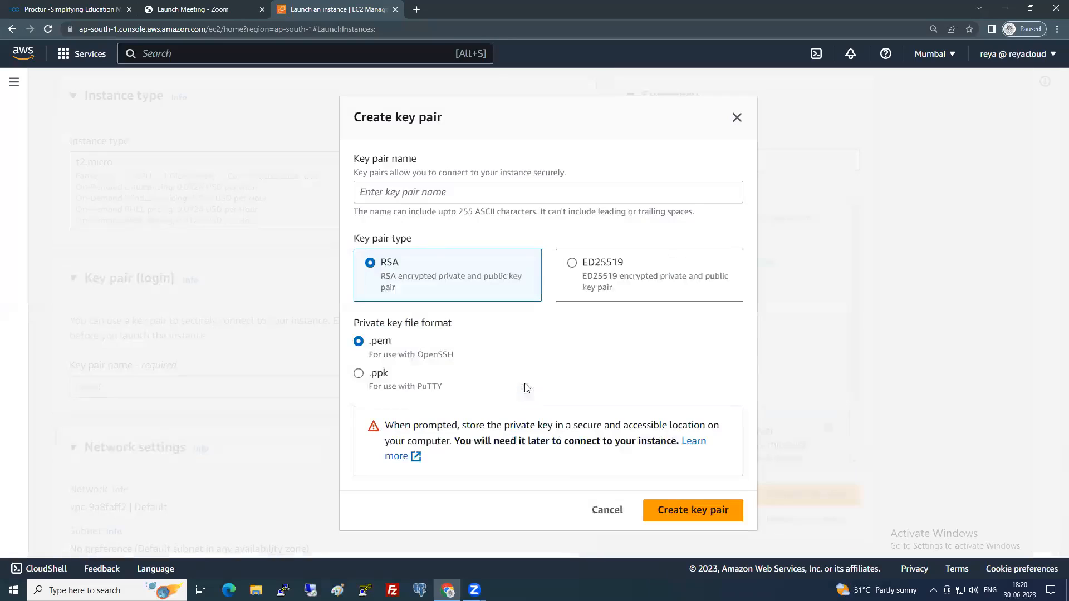
left_click(407, 192)
type("6PMBATCH")
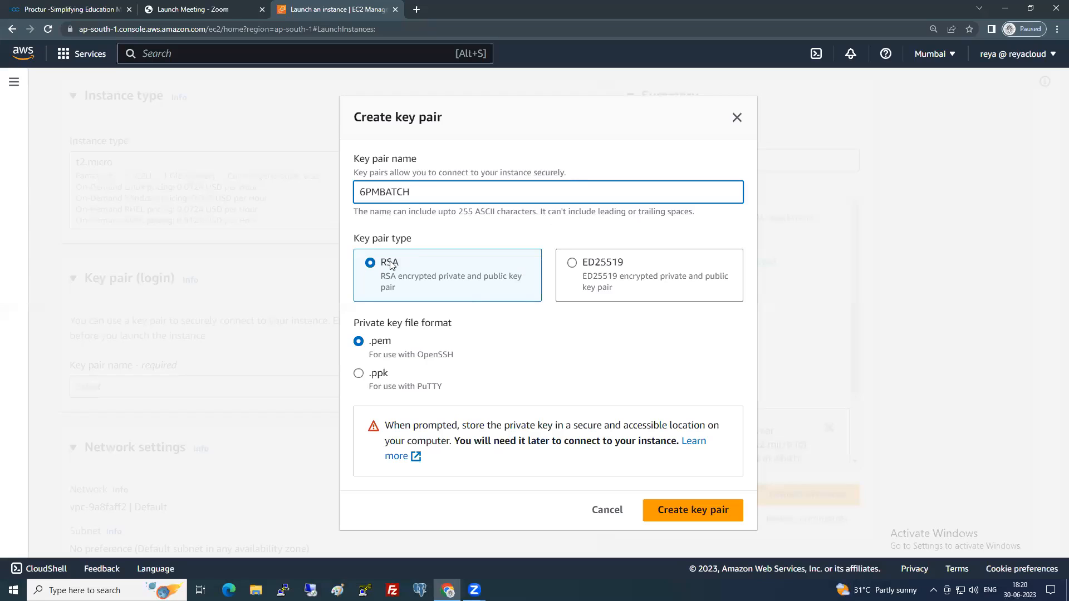
left_click(600, 263)
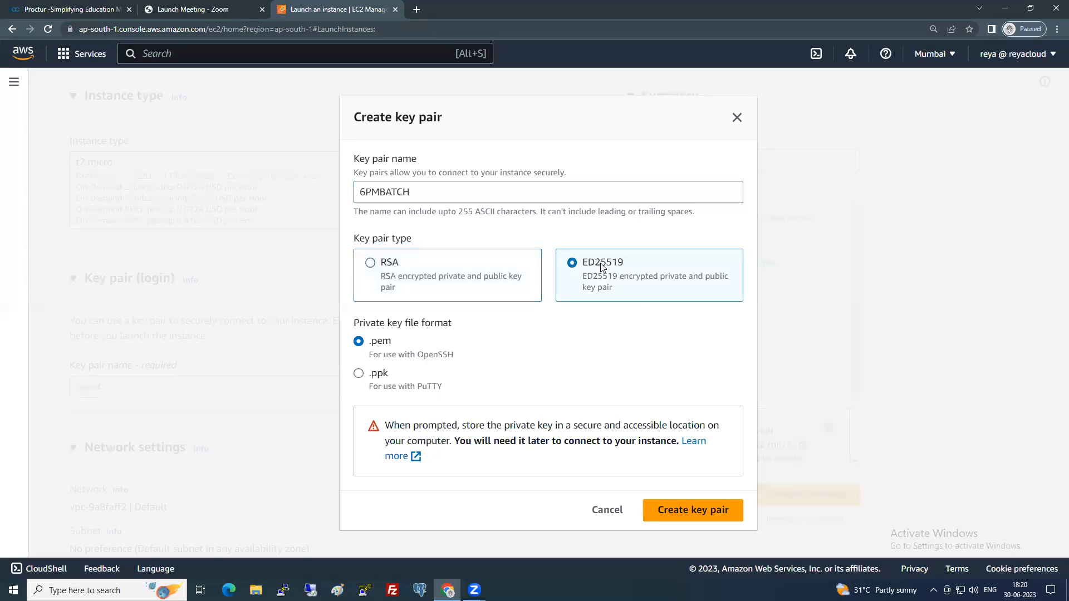
left_click(475, 277)
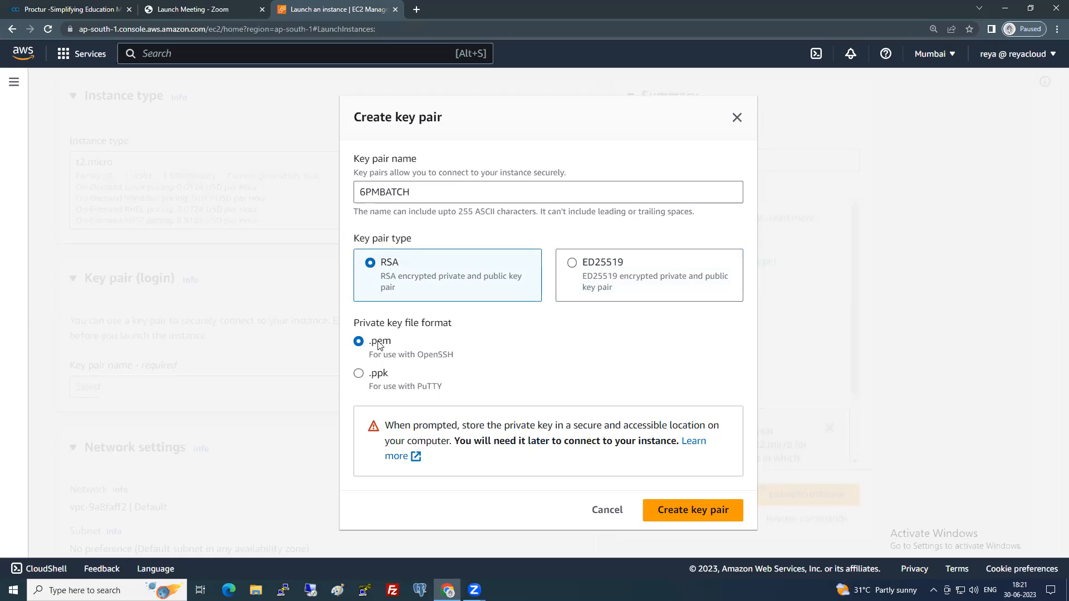
left_click_drag(409, 192, 362, 192)
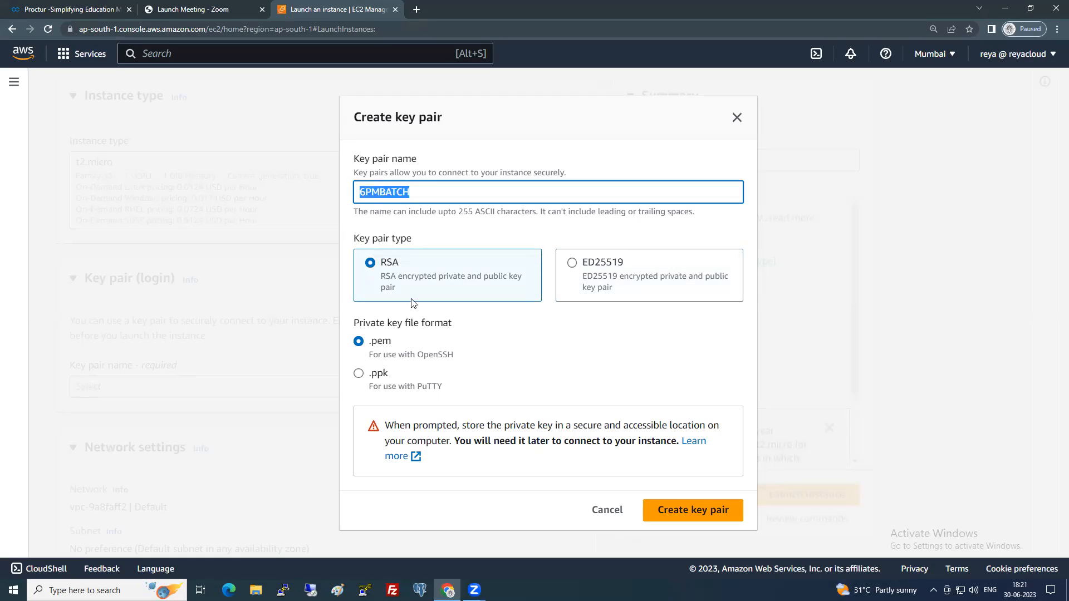
left_click(375, 342)
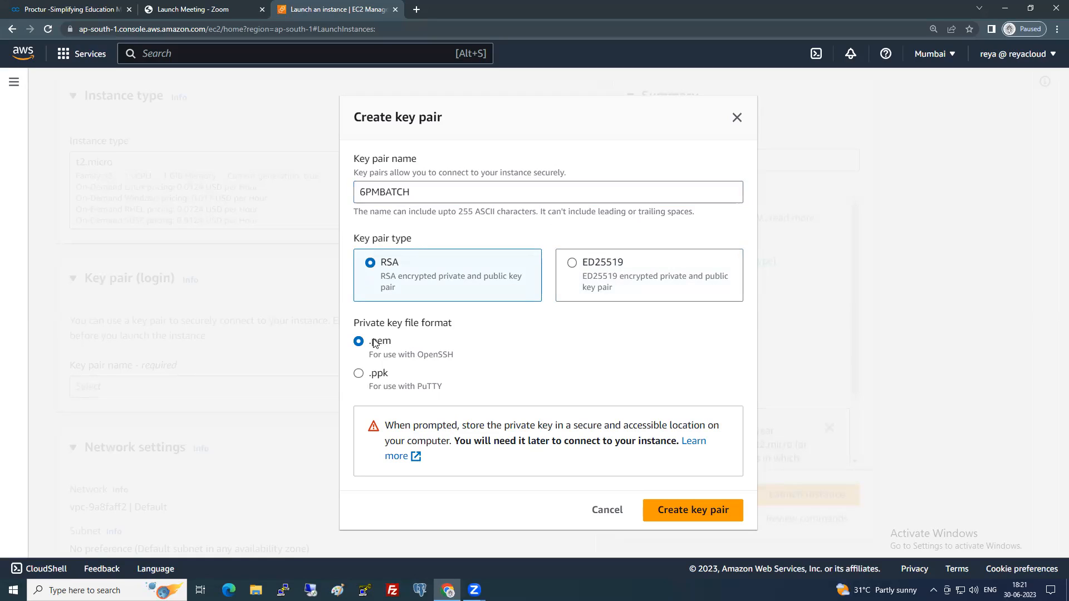
left_click(718, 513)
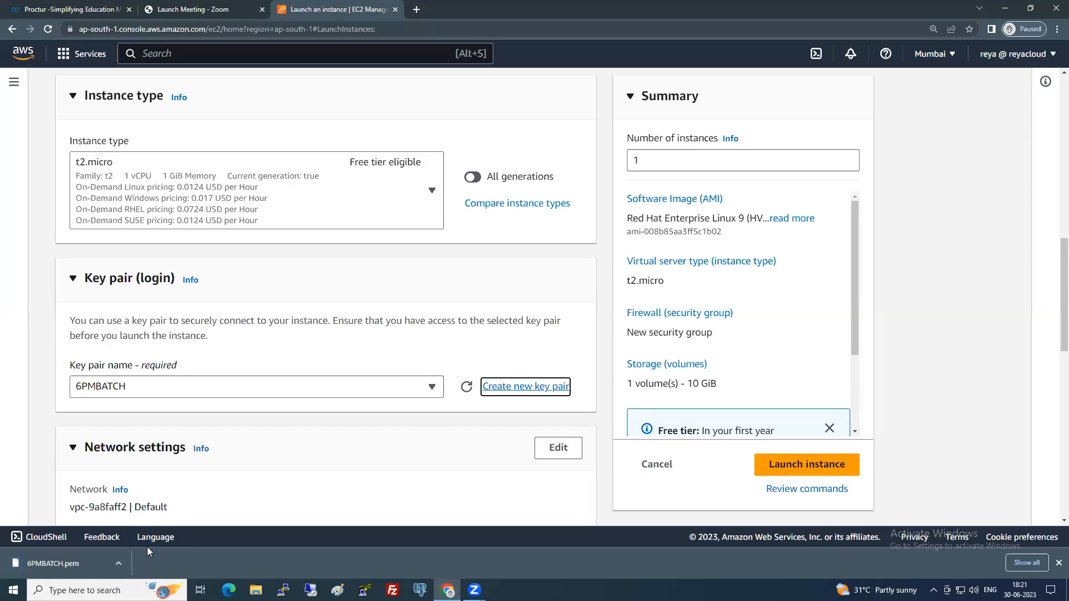
Transfer the downloaded 6PMBATCH.pem file from Downloads to the Desktop subfolder that holds the other key files.
left_click(118, 562)
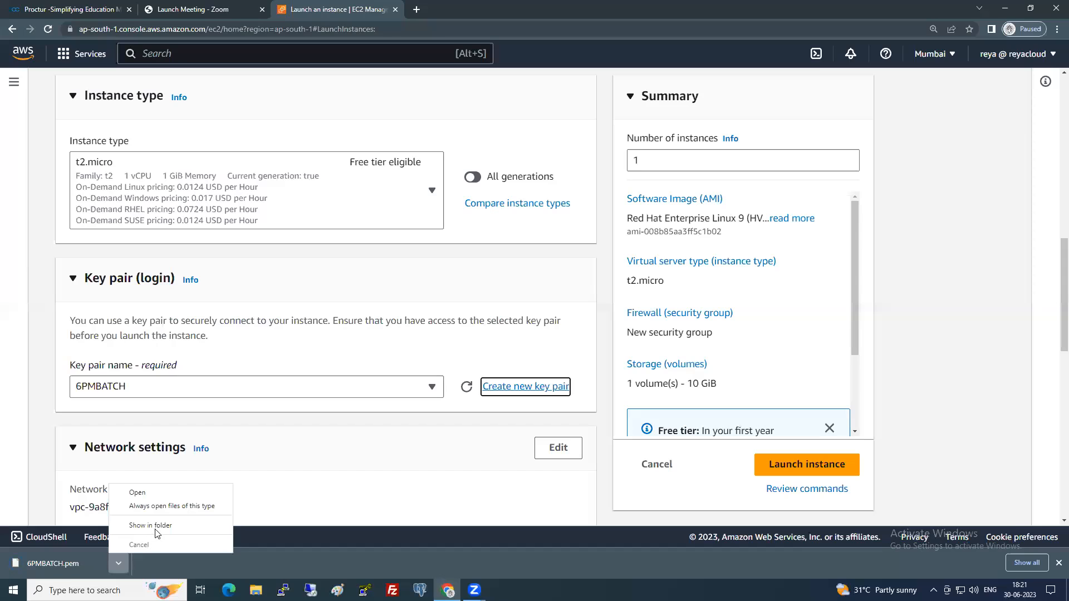
left_click(155, 528)
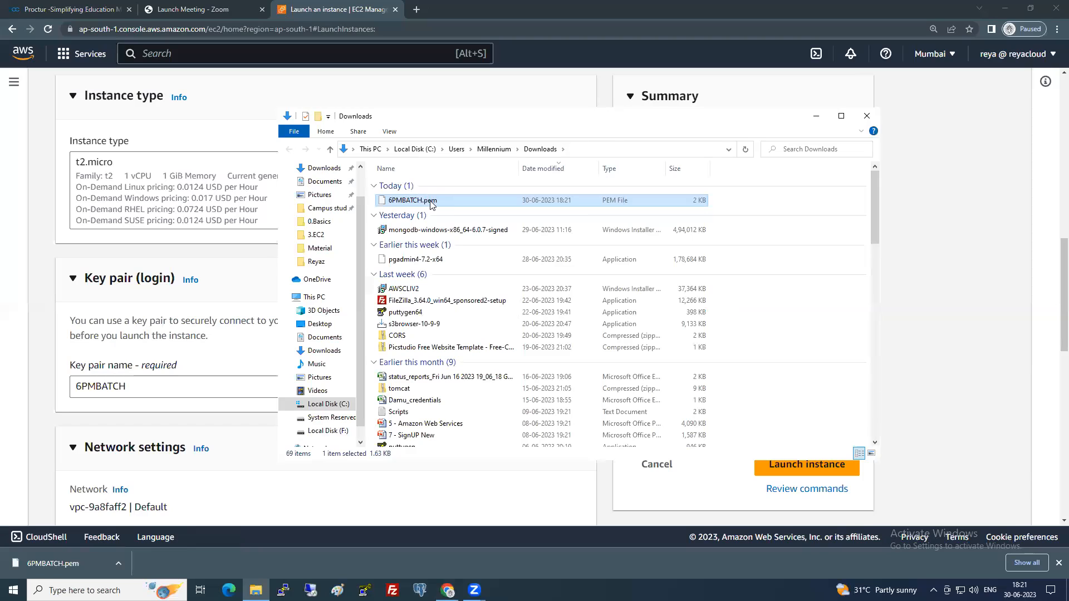
right_click(430, 199)
left_click(461, 319)
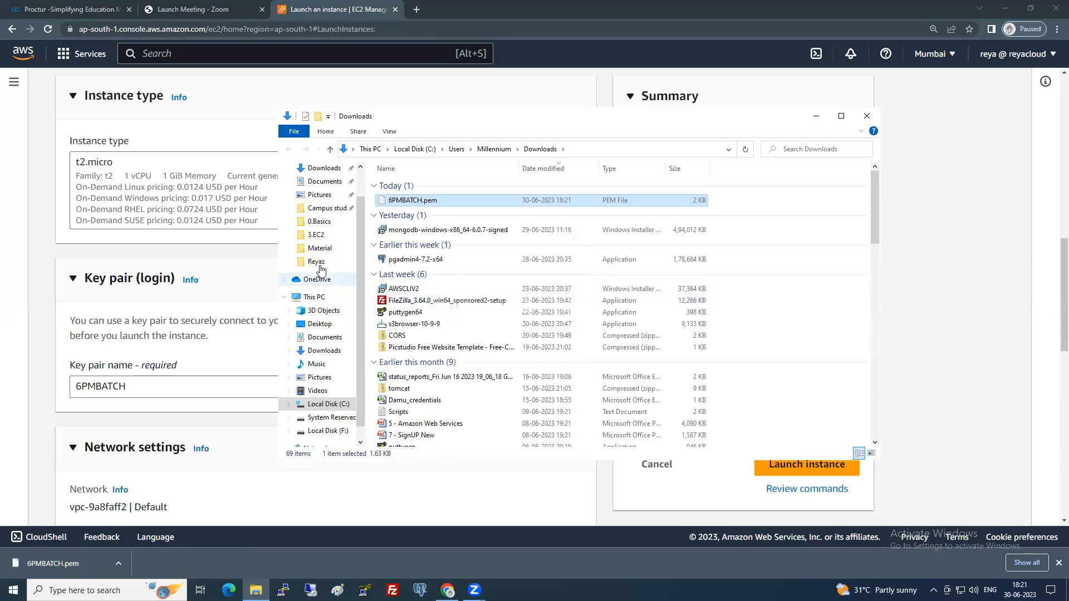
left_click(316, 261)
right_click(430, 321)
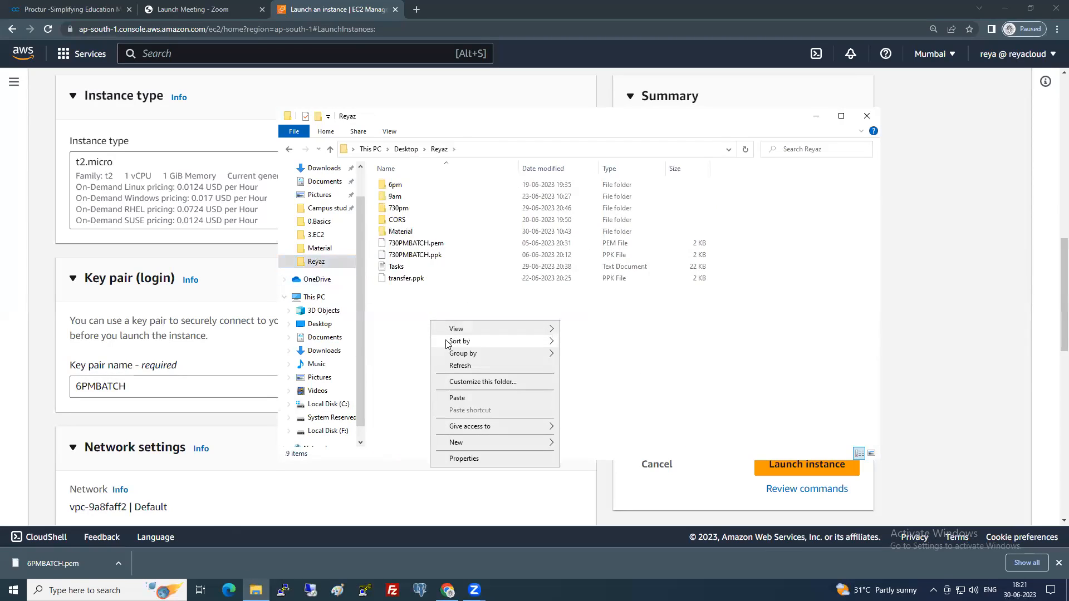
left_click(461, 399)
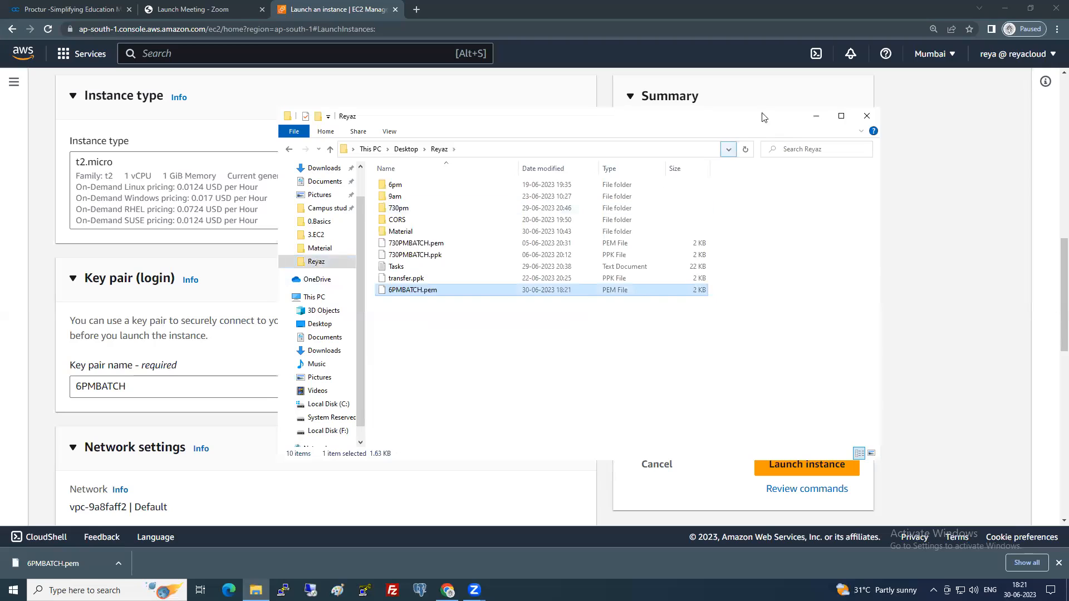
left_click(966, 106)
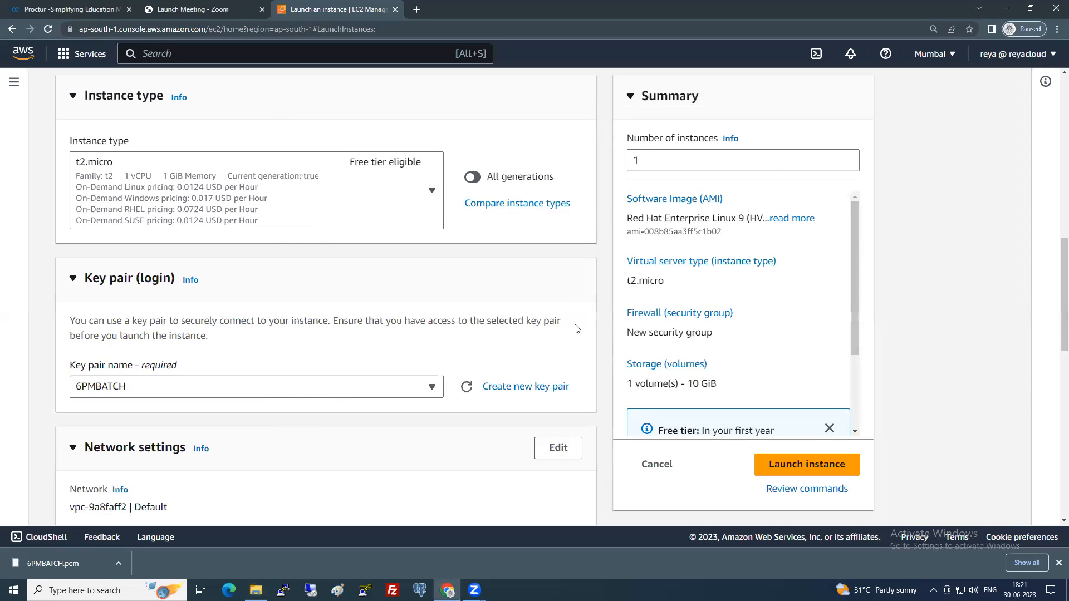
Check the available key pairs for 6PMBATCH and look back over the instance type.
left_click(421, 385)
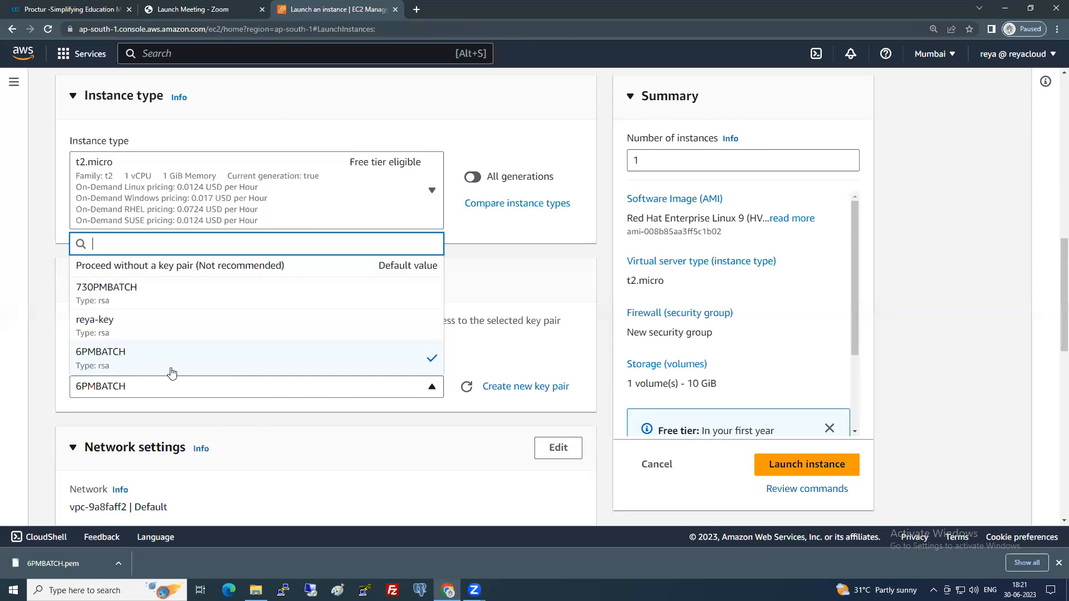
left_click(556, 355)
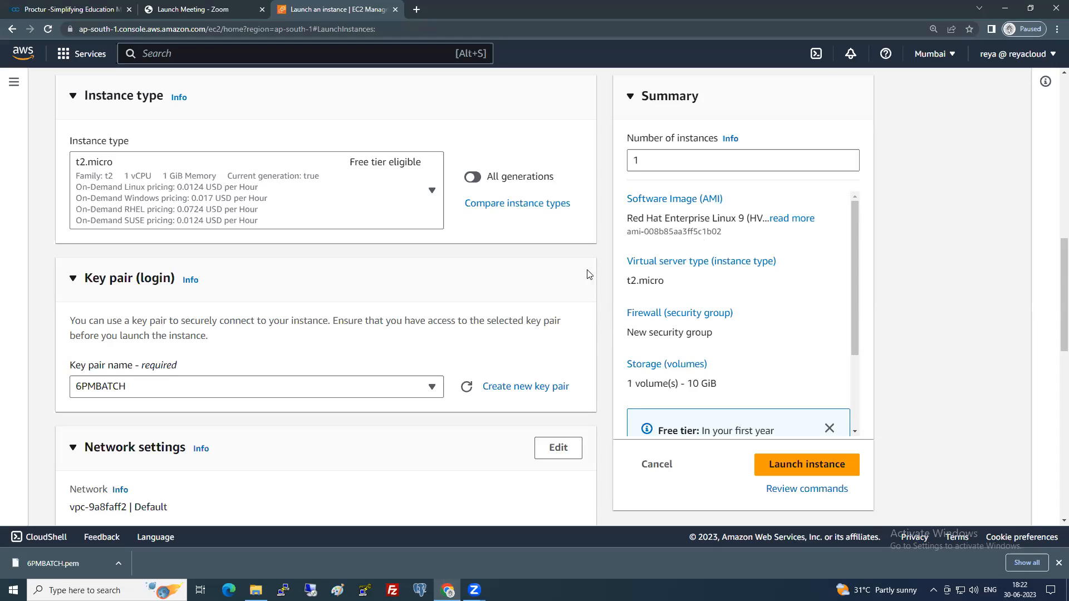
scroll(448, 317, "down", 3)
scroll(449, 317, "up", 5)
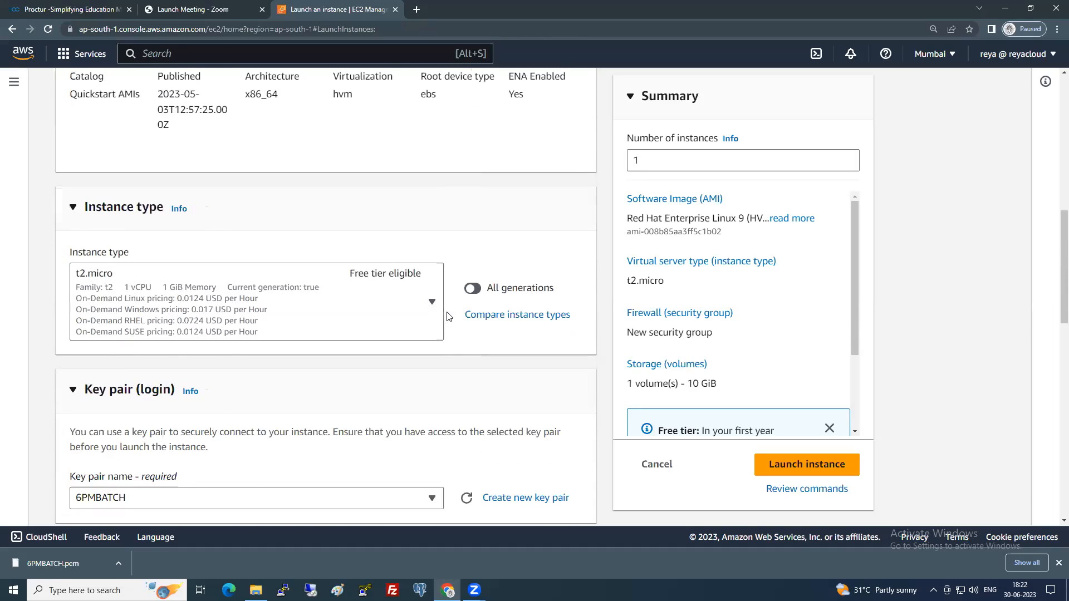
Open the network settings for editing and keep the default VPC, vpc-9a8faff2, for the instance.
scroll(449, 317, "down", 3)
scroll(449, 317, "down", 4)
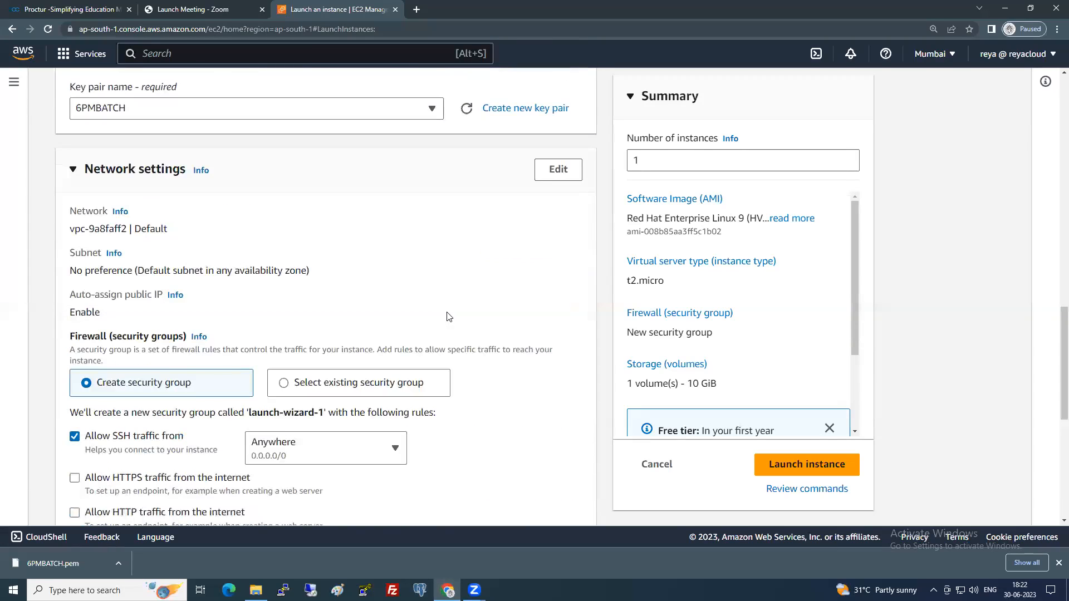
scroll(448, 316, "down", 1)
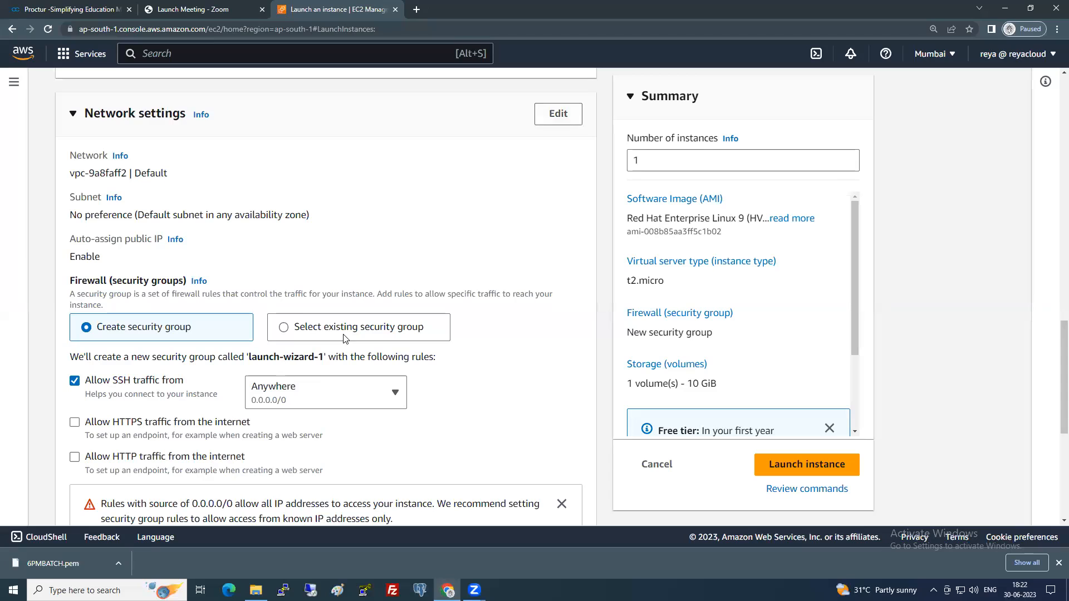
left_click(558, 115)
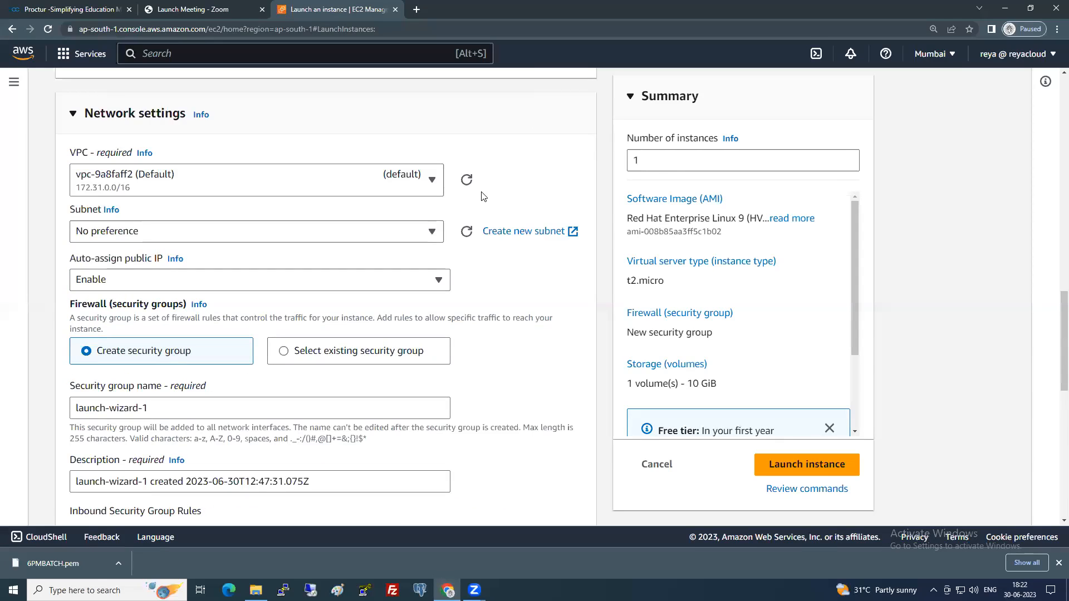
left_click(416, 186)
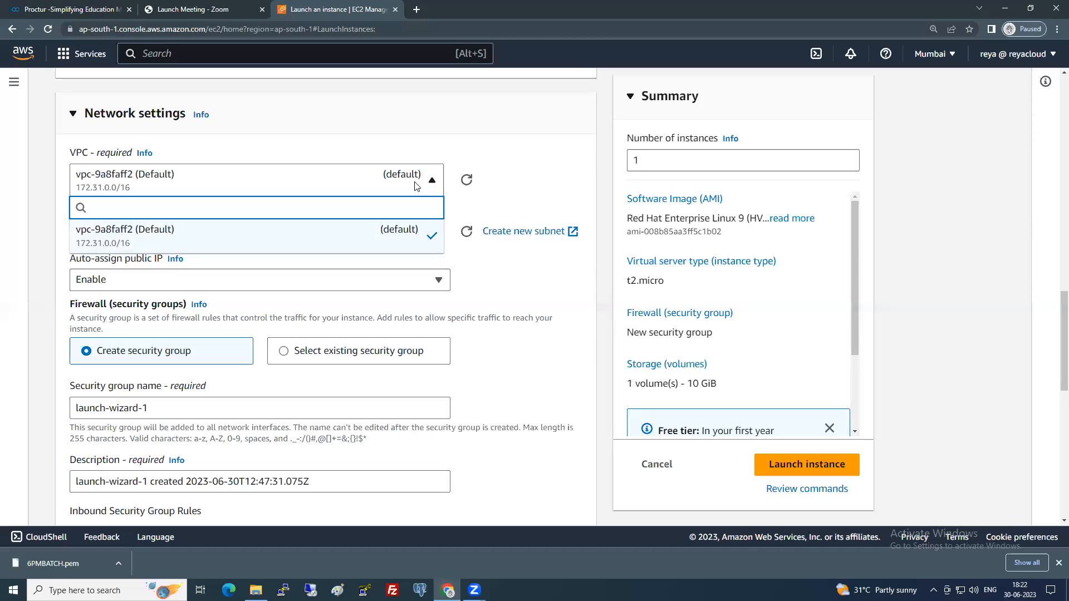
left_click(415, 186)
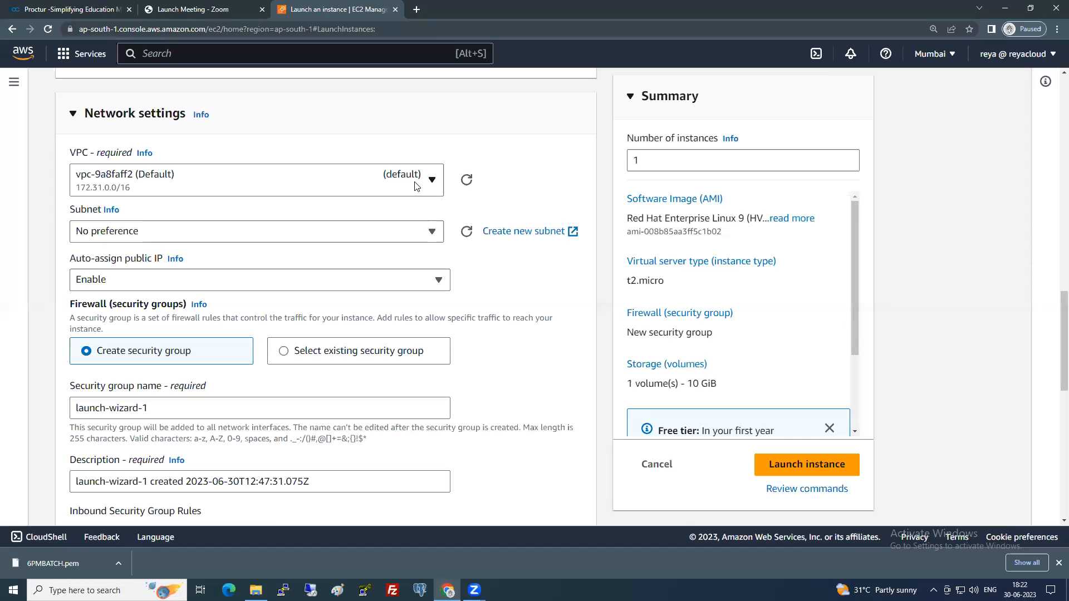
left_click(140, 181)
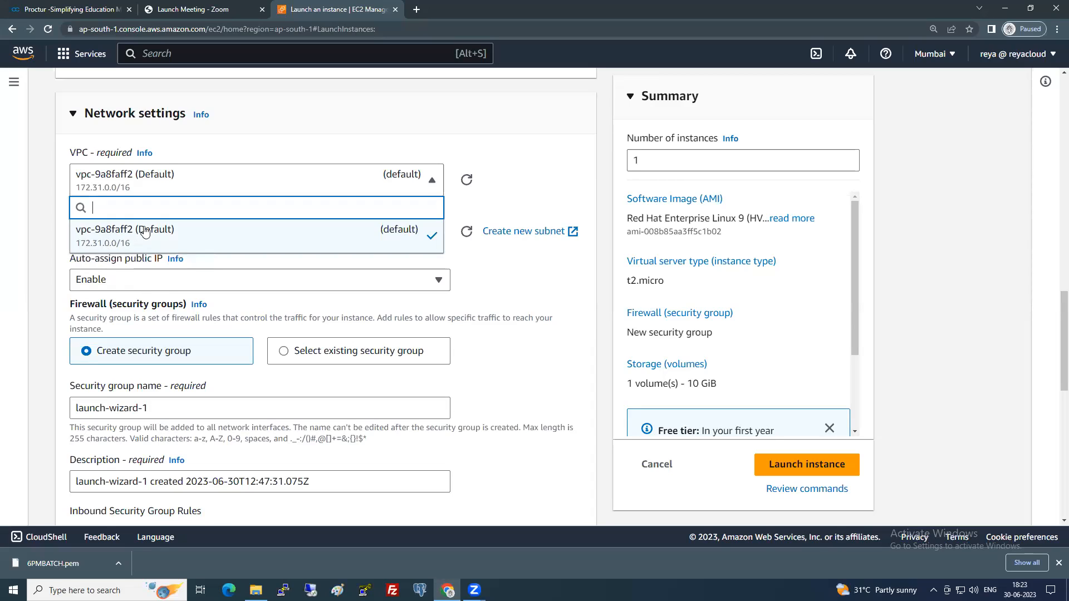
left_click(142, 231)
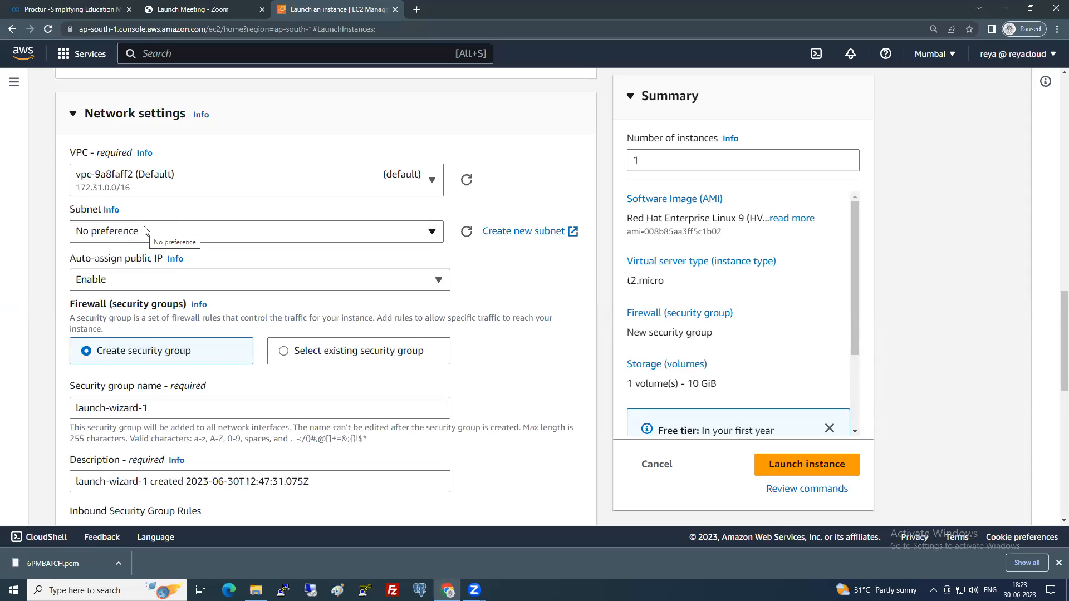
Choose subnet-a6c089ce in availability zone ap-south-1a and keep auto-assign public IP enabled.
left_click(145, 231)
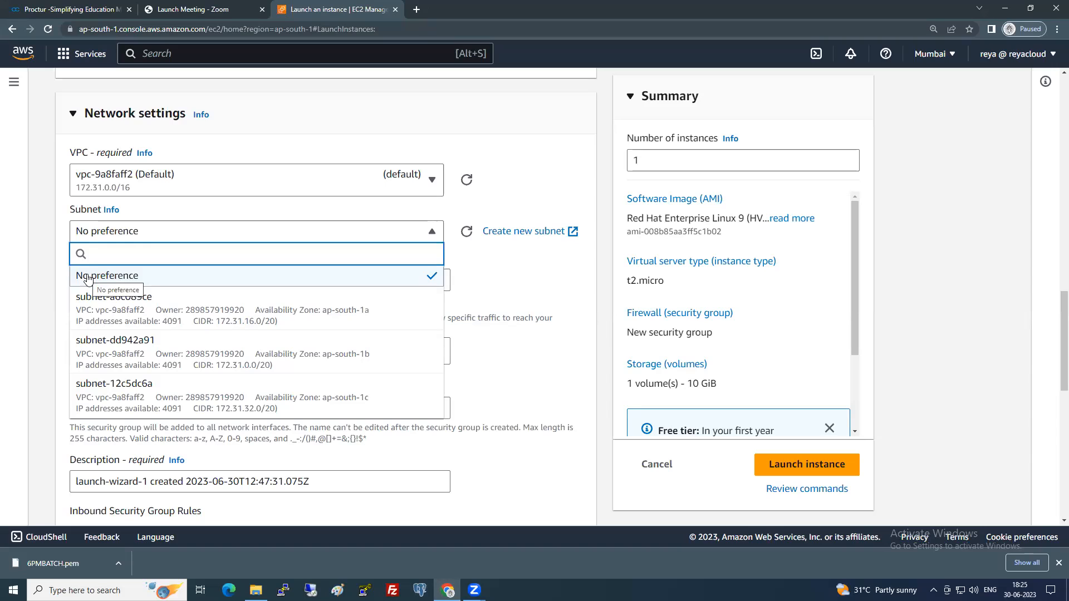
left_click(362, 315)
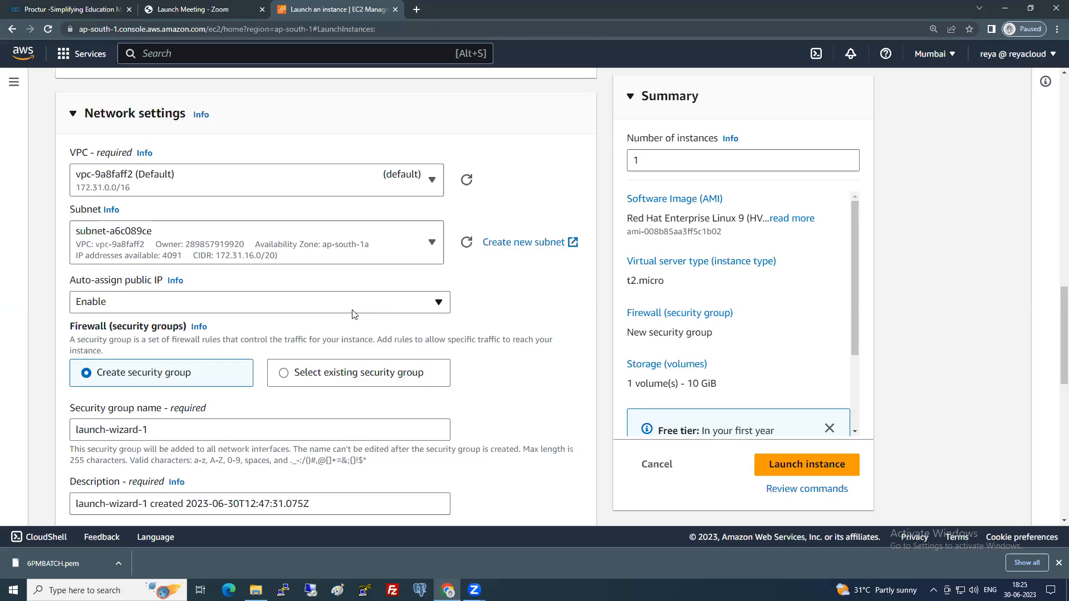
scroll(356, 312, "down", 1)
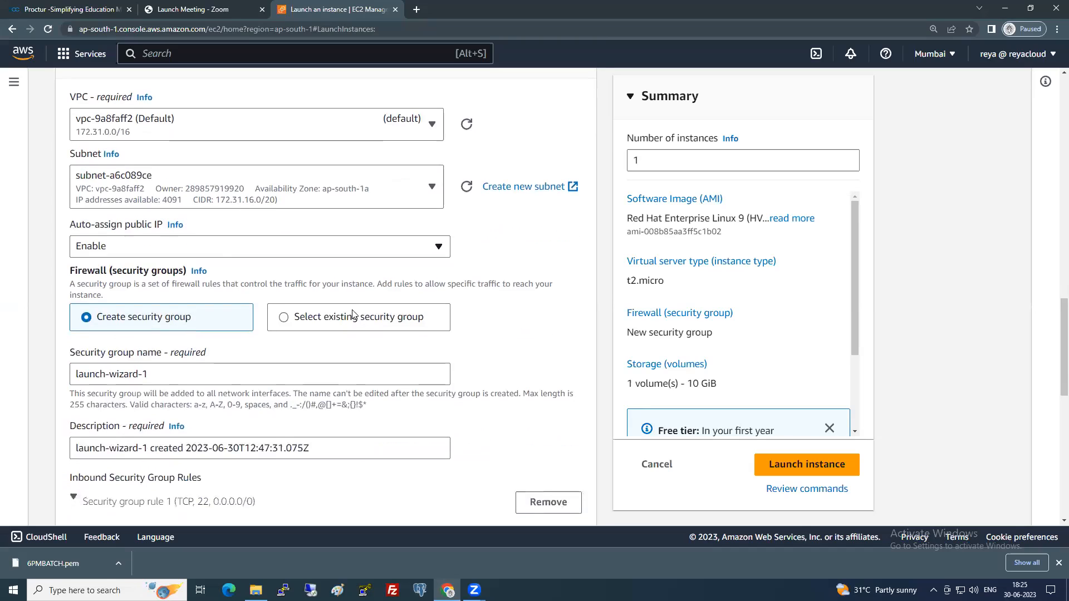
left_click(217, 254)
left_click(216, 254)
left_click(217, 251)
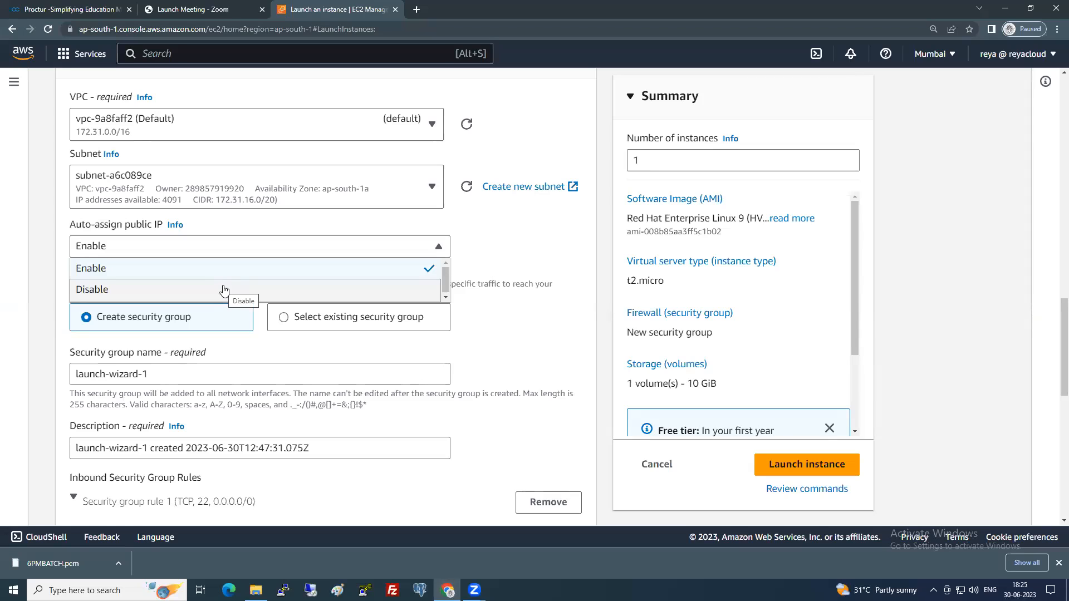
left_click(270, 268)
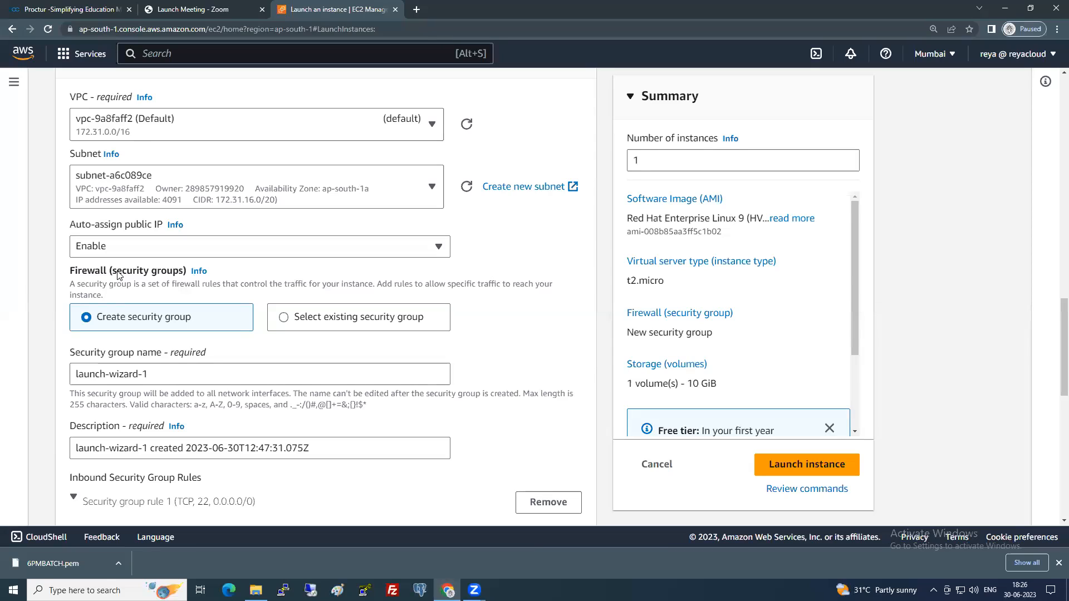
Use an existing security group for the firewall and assign the default group.
left_click(298, 323)
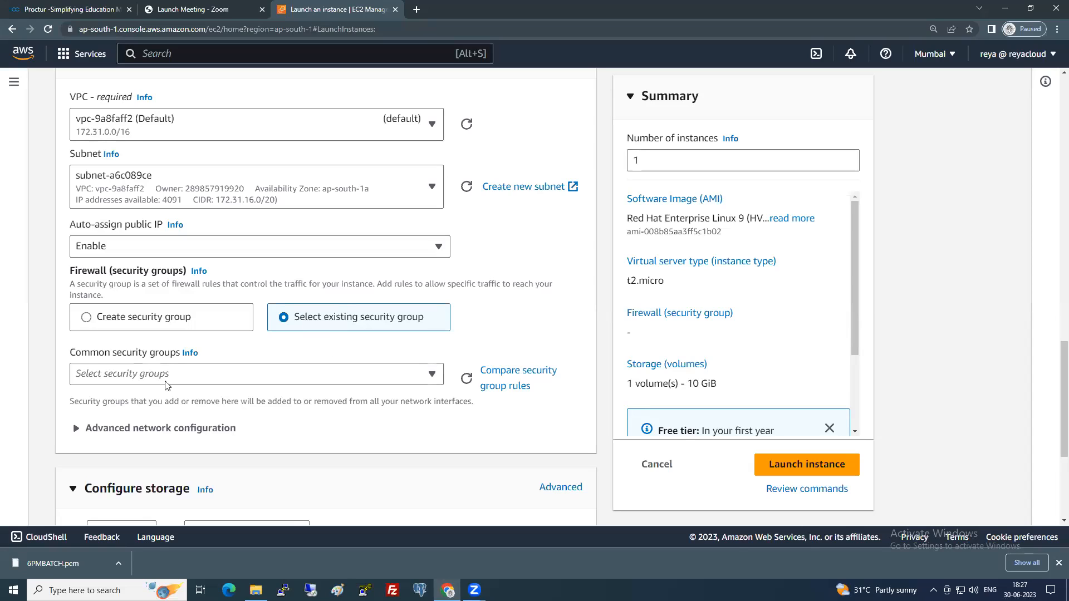
left_click(129, 375)
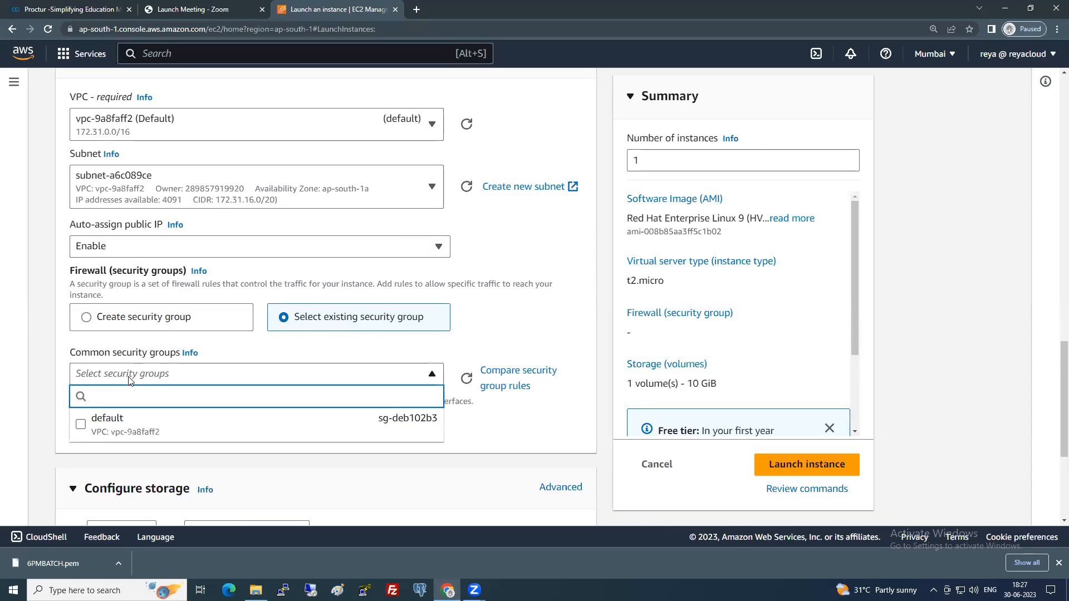
left_click(119, 423)
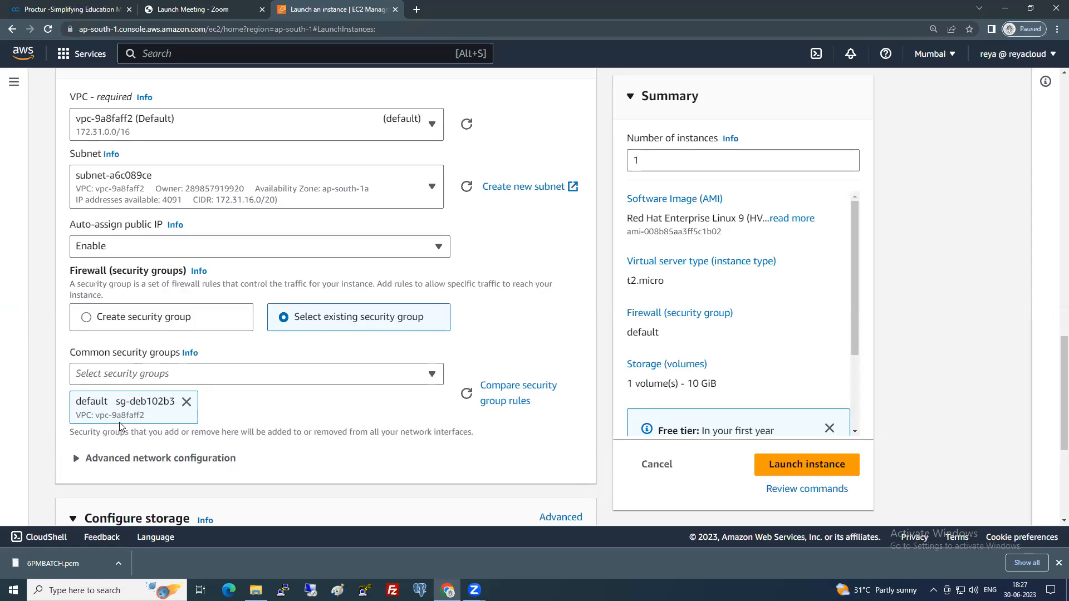
Expand the advanced network configuration and review the options of network interface 1.
scroll(238, 357, "down", 2)
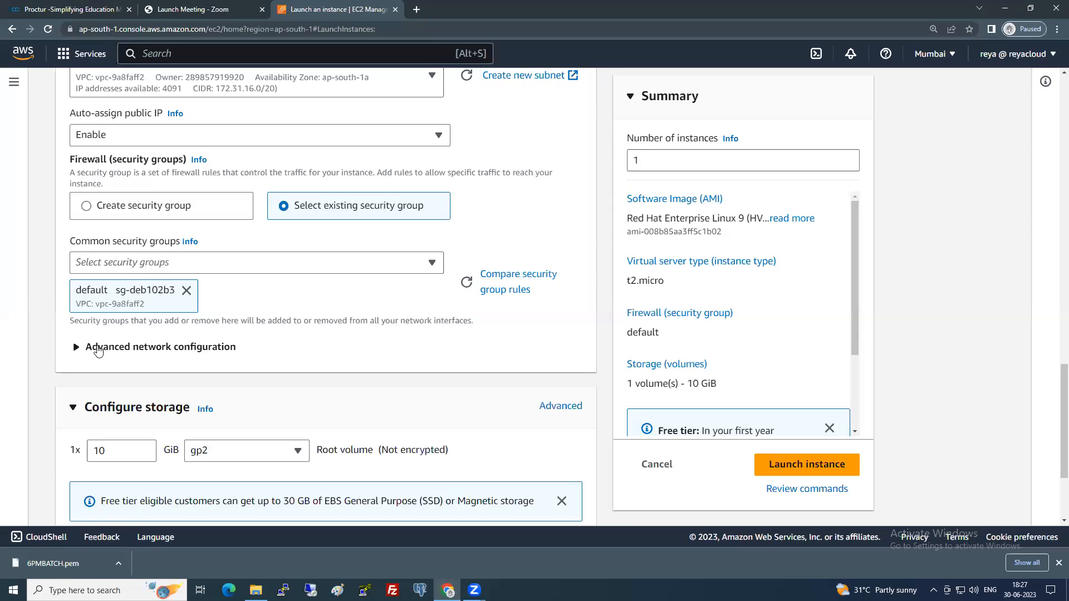
left_click(98, 350)
scroll(205, 334, "down", 2)
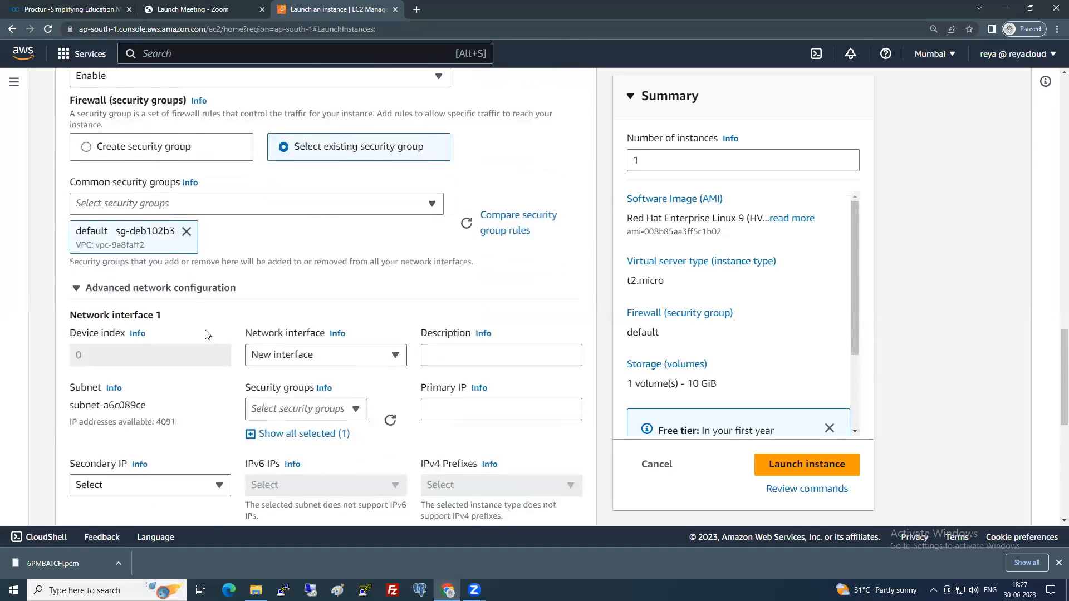
scroll(206, 334, "down", 1)
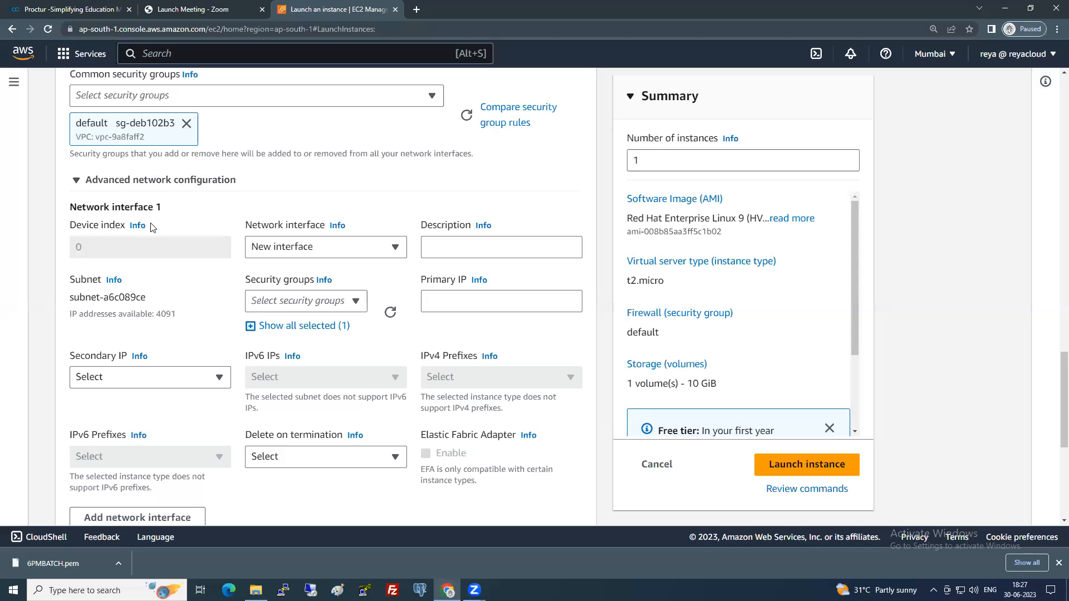
scroll(152, 228, "down", 1)
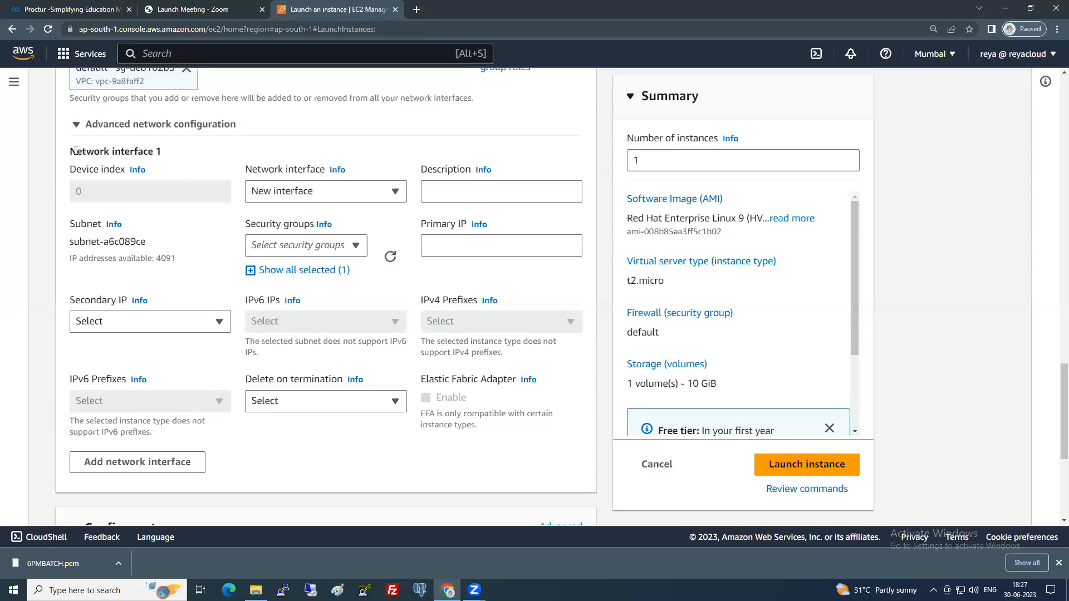
Add a second network interface to the instance and check its device index and the auto-assign IP restriction.
left_click_drag(71, 151, 147, 150)
left_click_drag(87, 195, 74, 196)
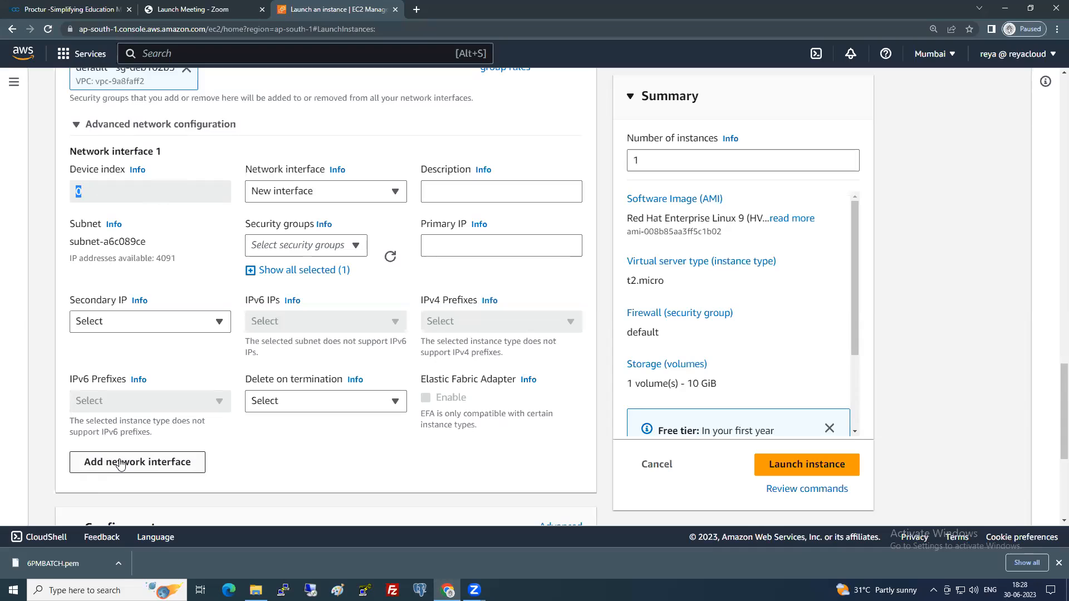
left_click(125, 465)
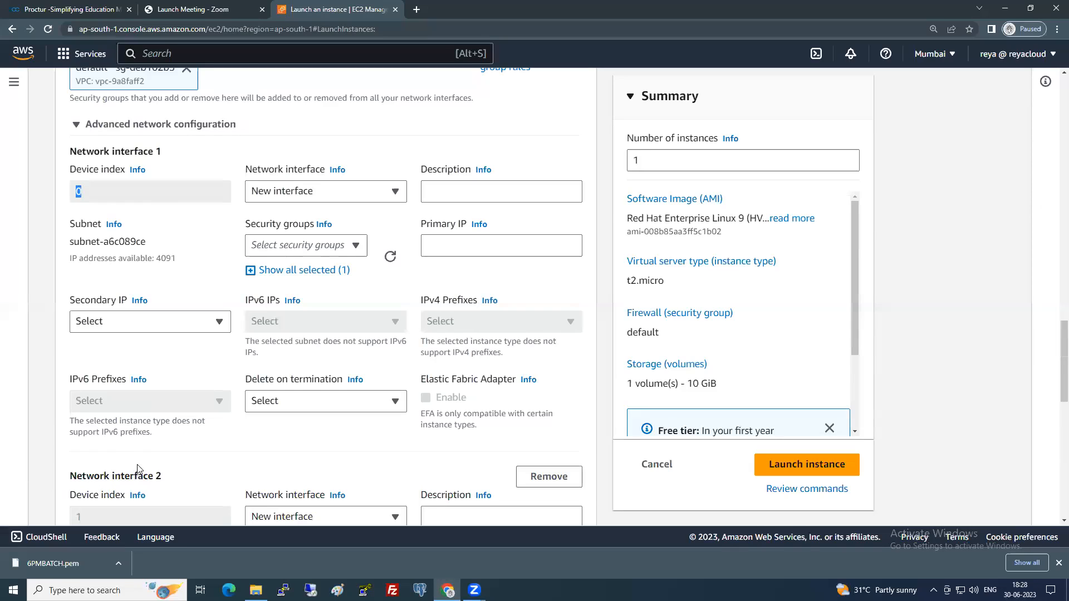
scroll(140, 469, "down", 1)
double_click(79, 462)
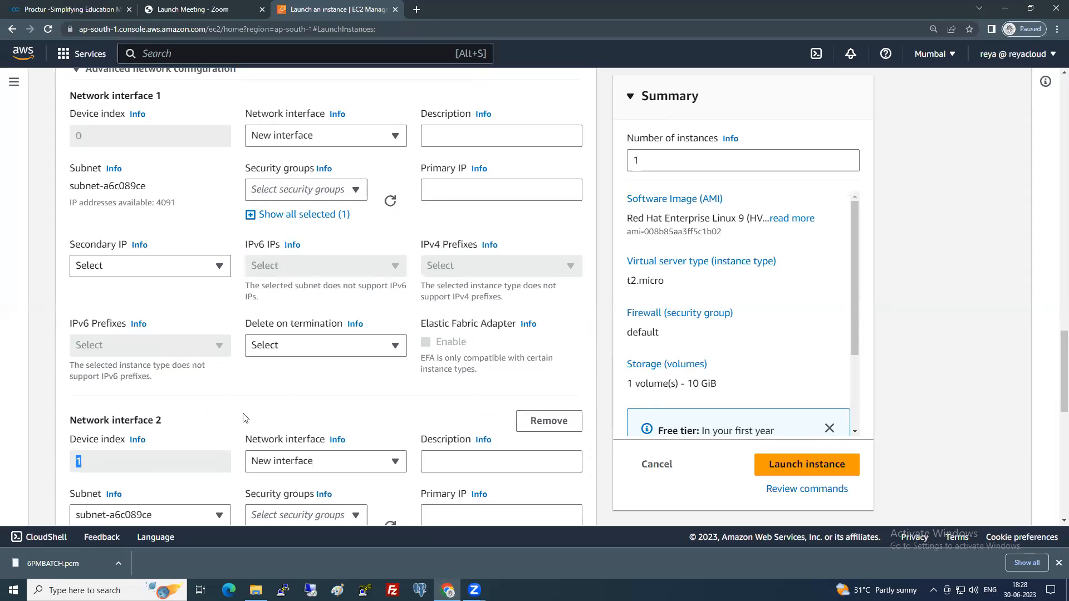
scroll(243, 418, "down", 6)
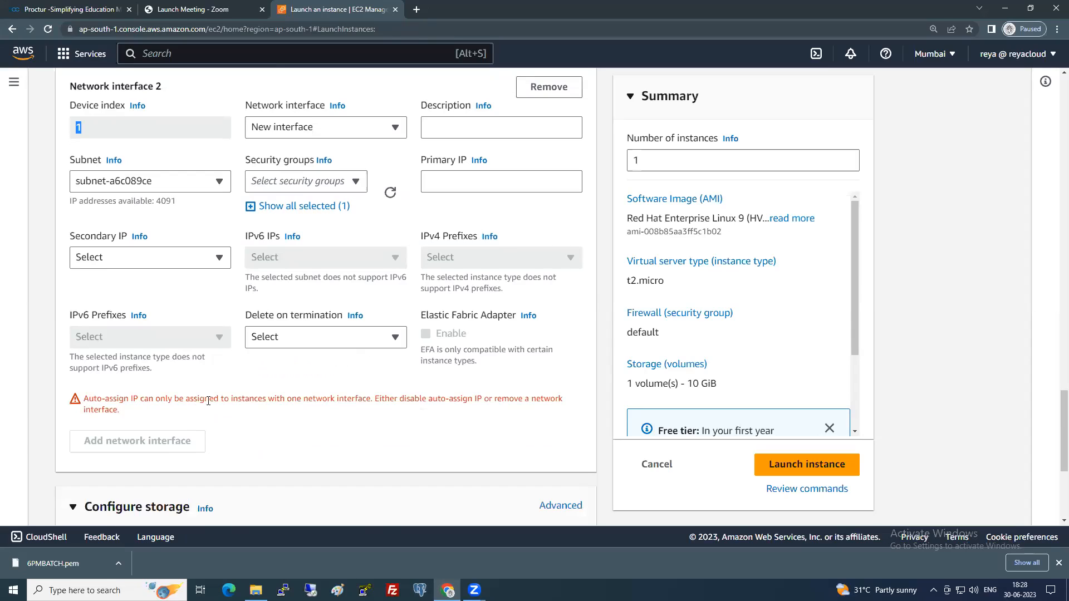
left_click_drag(374, 399, 559, 419)
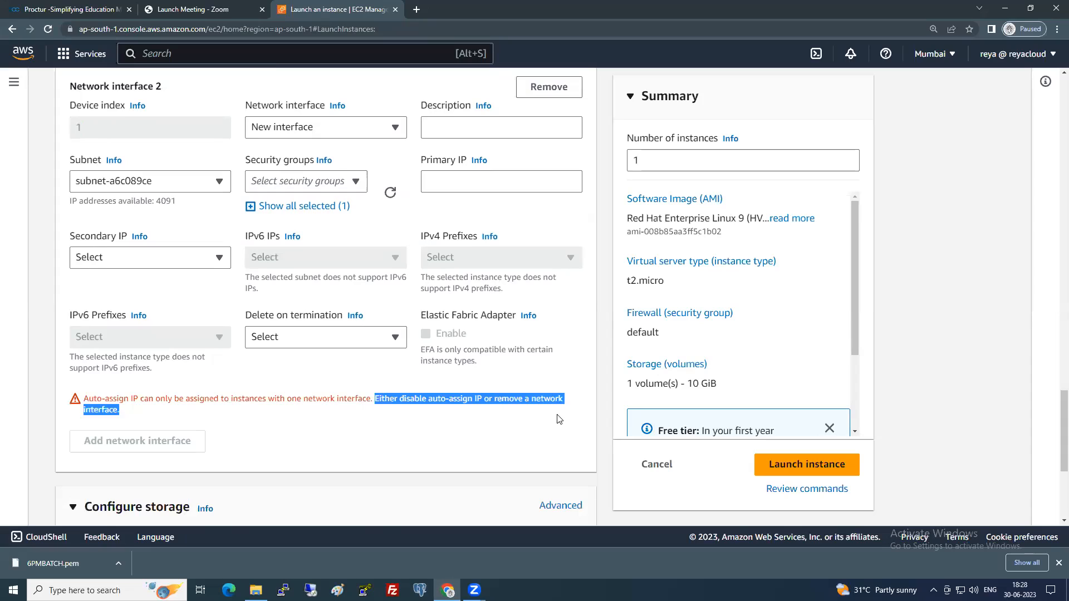
left_click(369, 410)
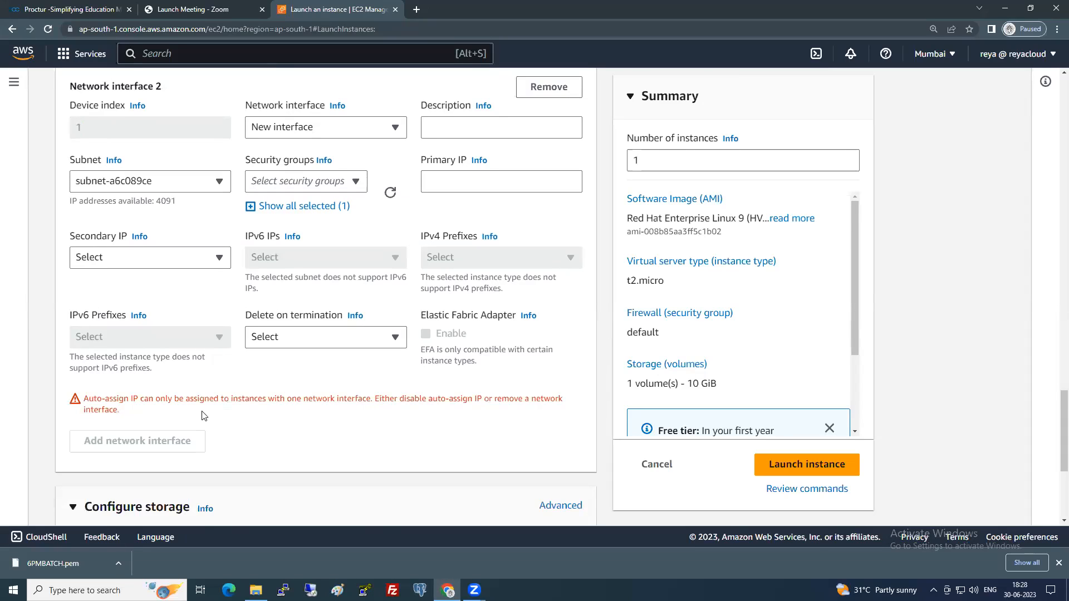
Remove network interface 2 from the advanced network configuration.
scroll(204, 415, "up", 2)
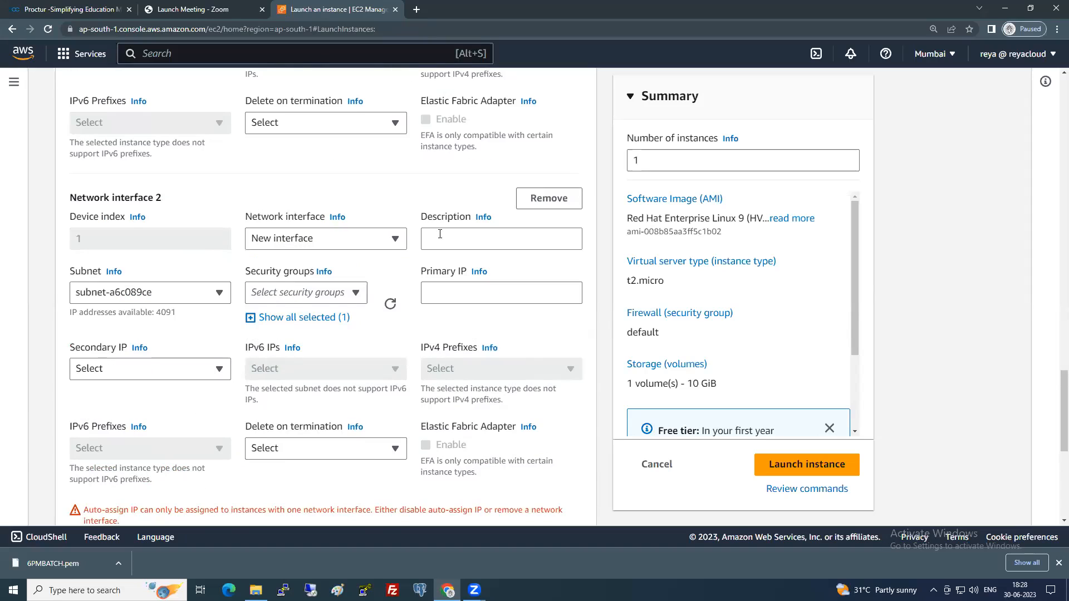
left_click(548, 197)
scroll(208, 389, "up", 1)
scroll(211, 393, "up", 5)
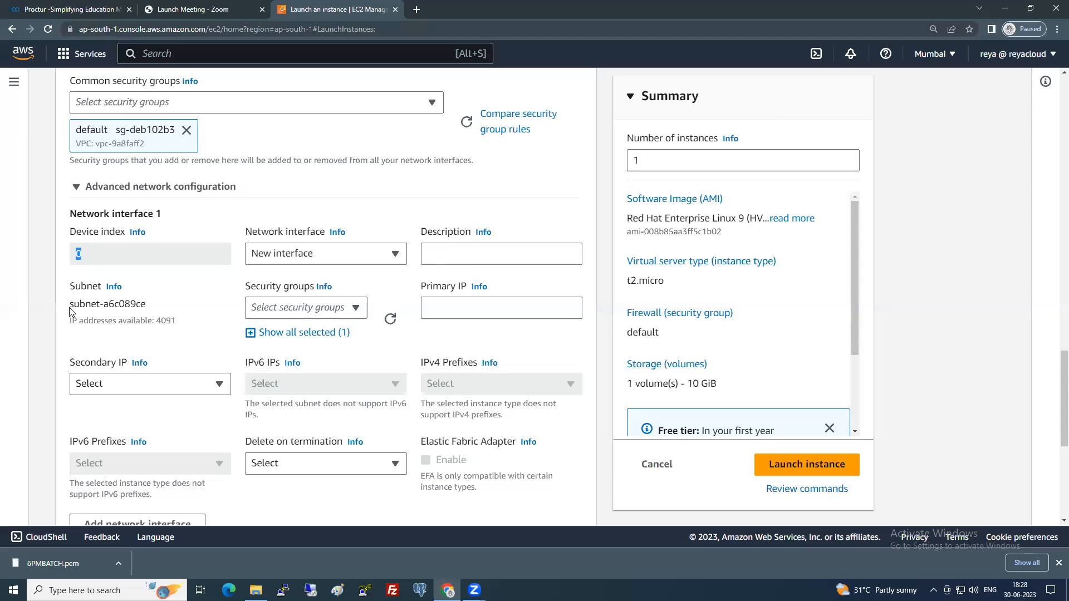
Review the subnet, the selected security groups and the primary IP field of network interface 1.
left_click_drag(69, 307, 151, 307)
left_click(315, 312)
left_click(250, 333)
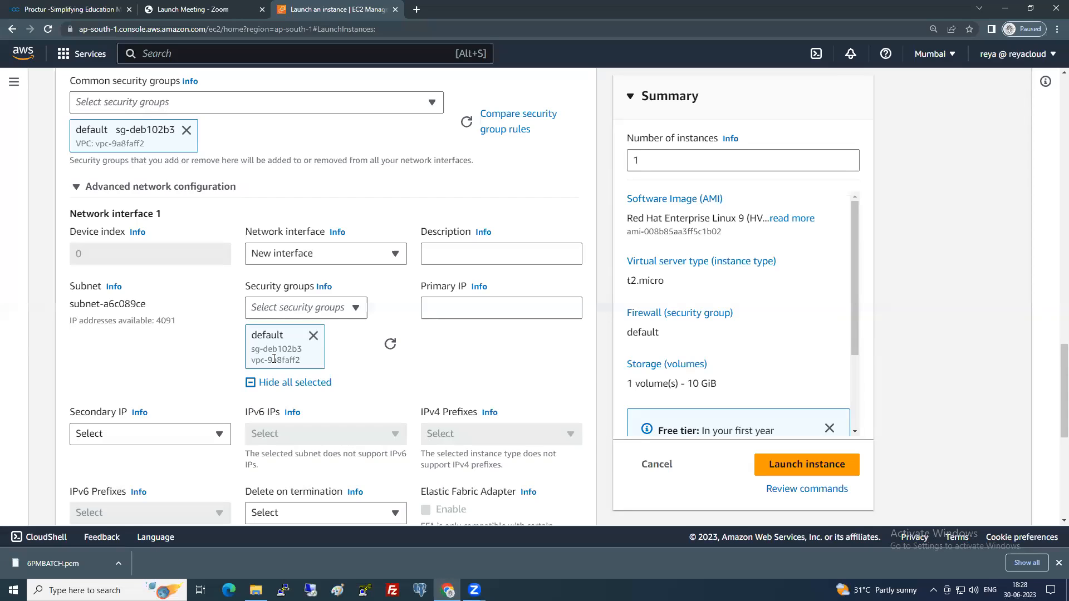
left_click(251, 382)
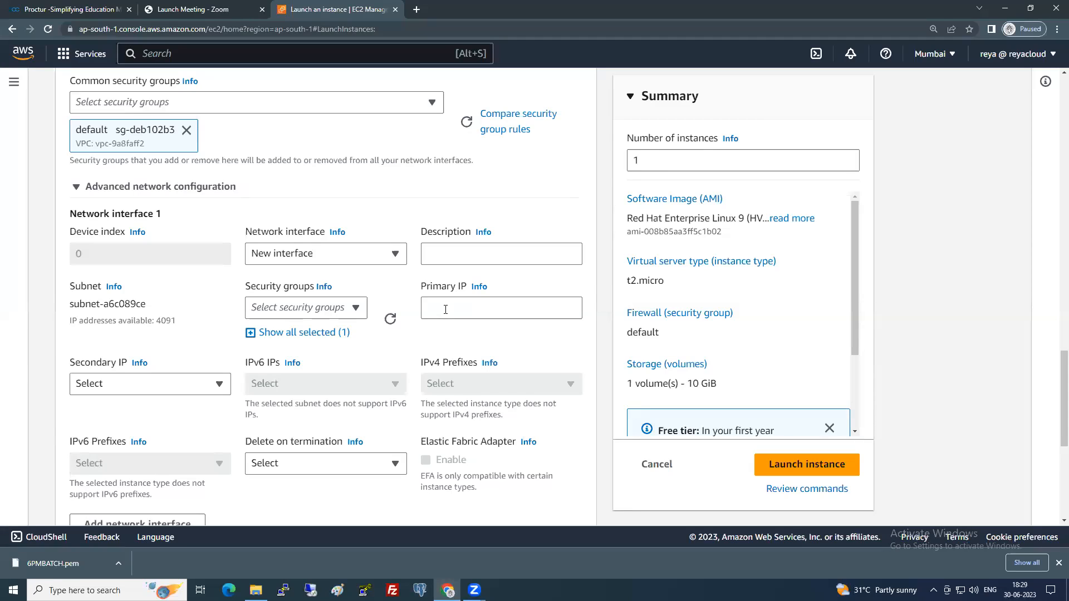
left_click(446, 310)
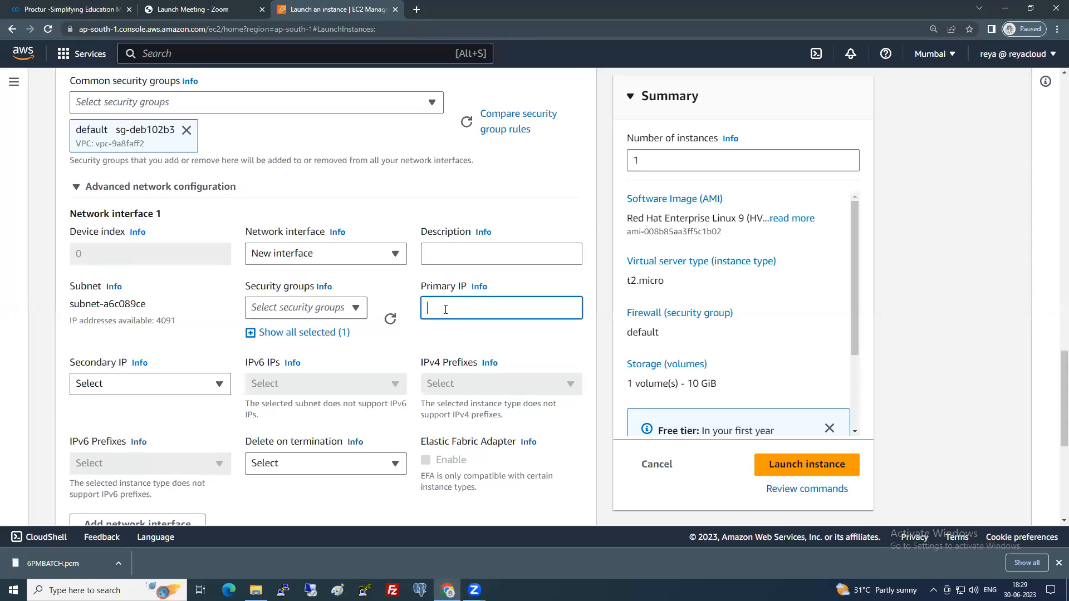
left_click(595, 287)
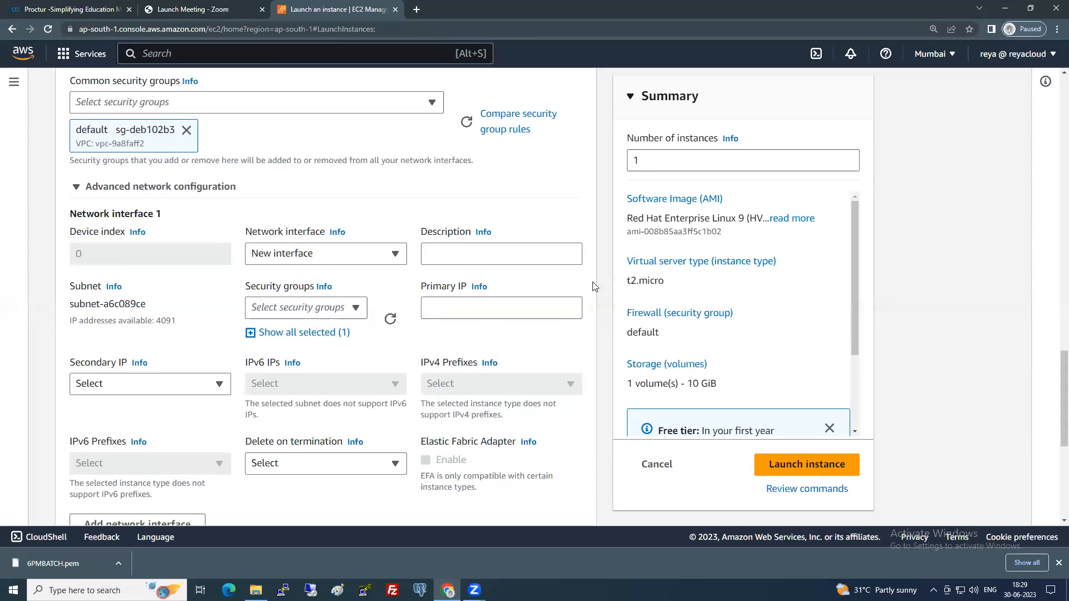
left_click(437, 311)
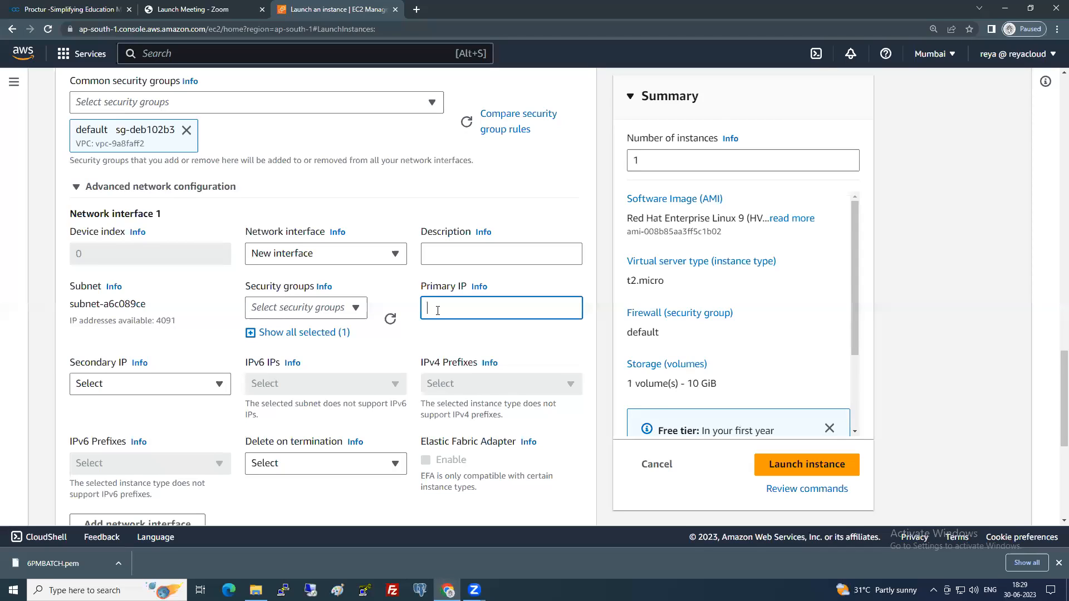
scroll(222, 356, "down", 1)
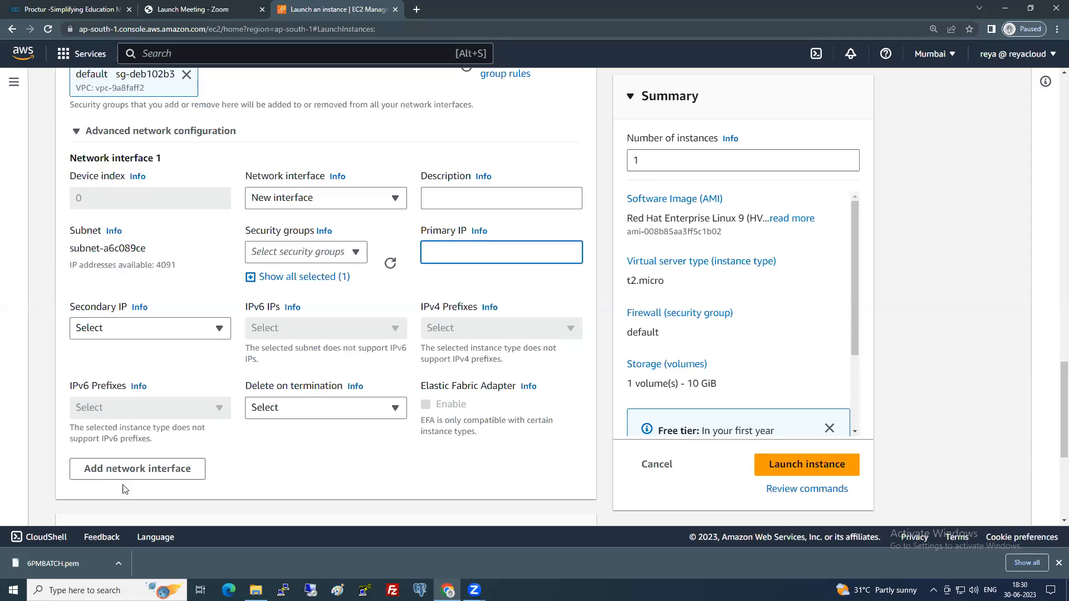
Switch to Paint and draw two black rectangles side by side on the canvas, representing two servers.
left_click(338, 590)
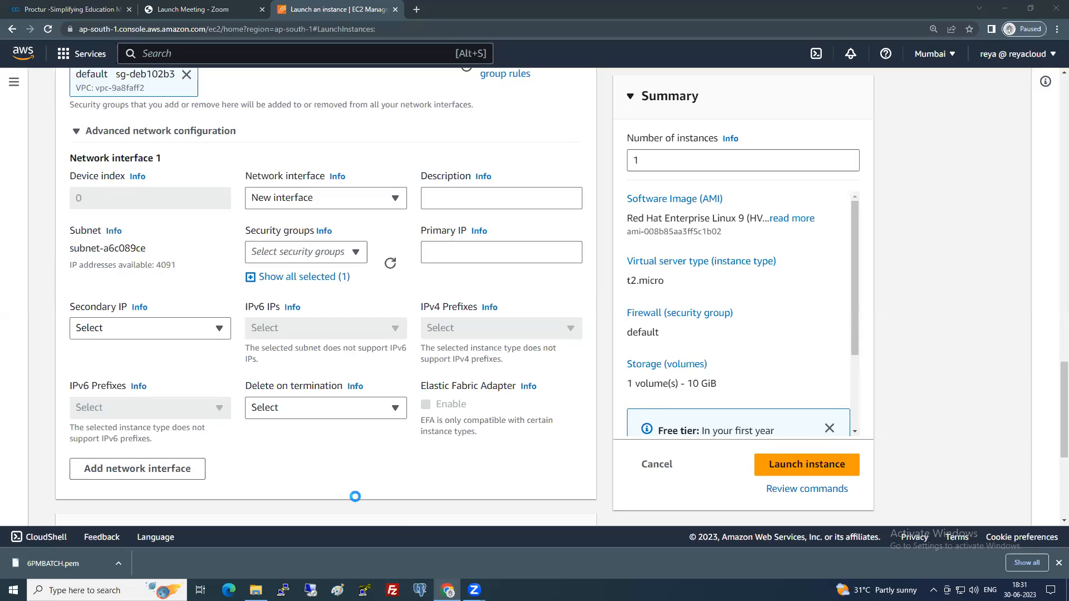
left_click(245, 37)
left_click_drag(284, 210, 377, 292)
mouse_move(506, 202)
left_mouse_down()
mouse_move(560, 273)
mouse_move(603, 290)
left_mouse_up()
left_click_drag(571, 247, 582, 257)
left_click(219, 174)
Add the text labels "primary ip" and "172.31.10.20" beneath the first rectangle.
left_click(162, 39)
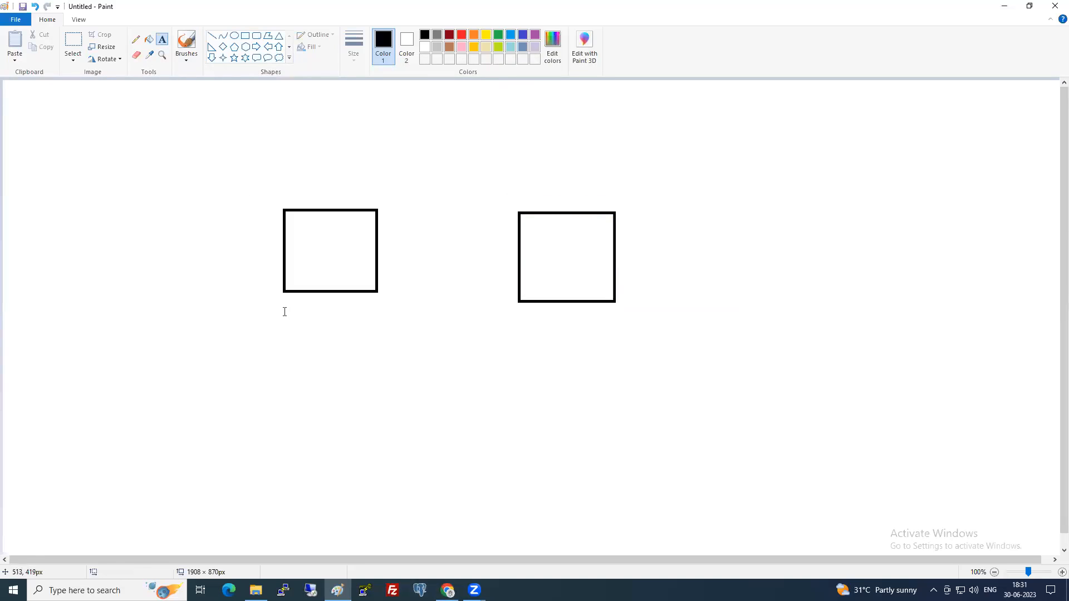
left_click(284, 302)
type("primary ip")
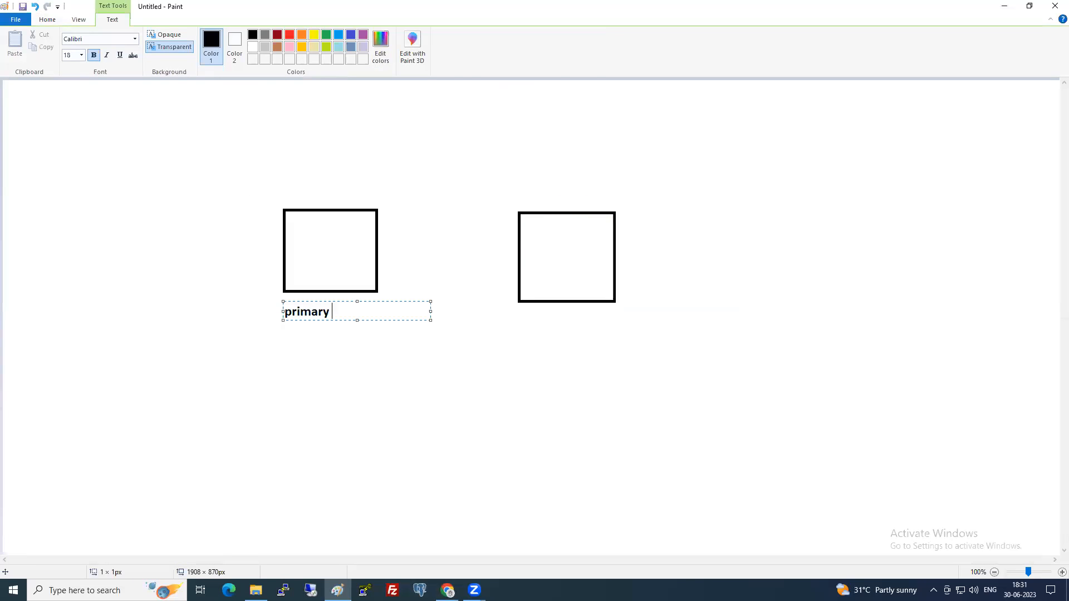
left_click(286, 336)
left_click(284, 329)
type("172.31.10.20")
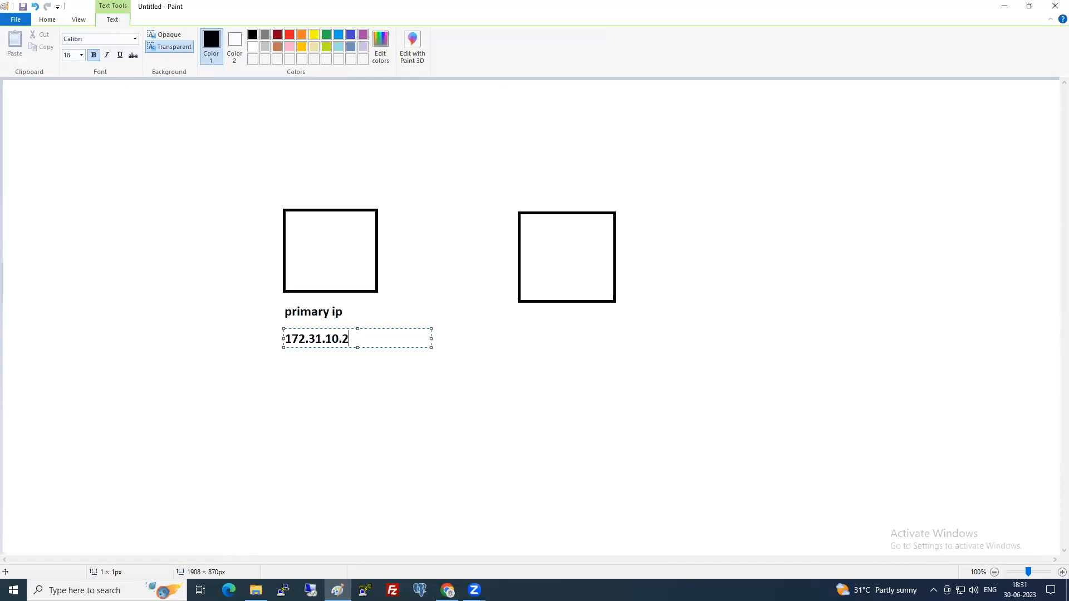
Copy the IP address label beneath the second rectangle and change it to 172.31.10.21.
key("ctrl+a")
key("ctrl+c")
left_click(542, 329)
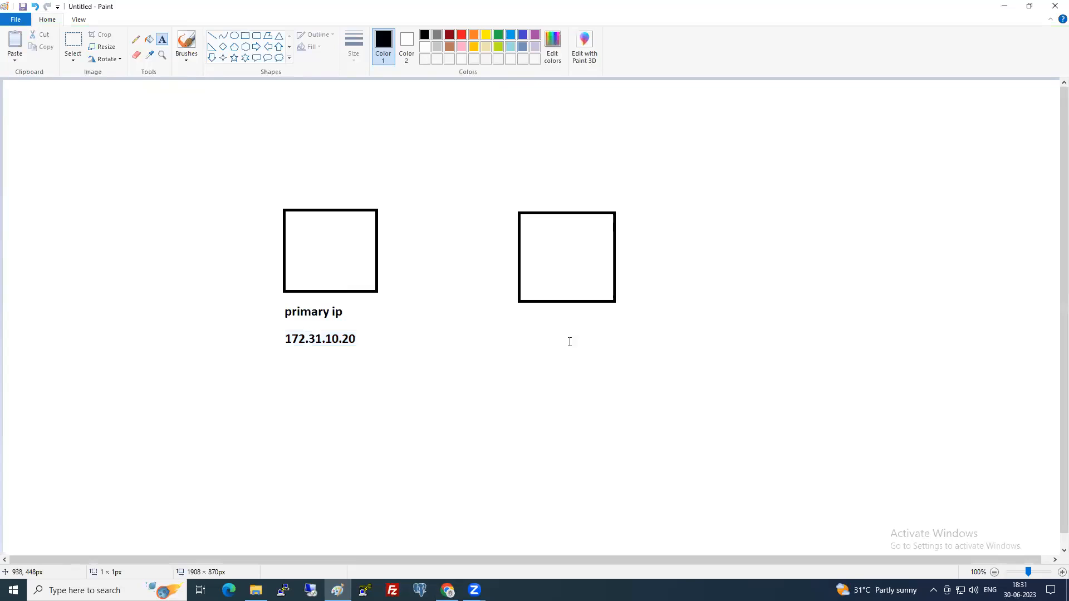
left_click(524, 320)
key("ctrl+v")
key("BackSpace")
type("1")
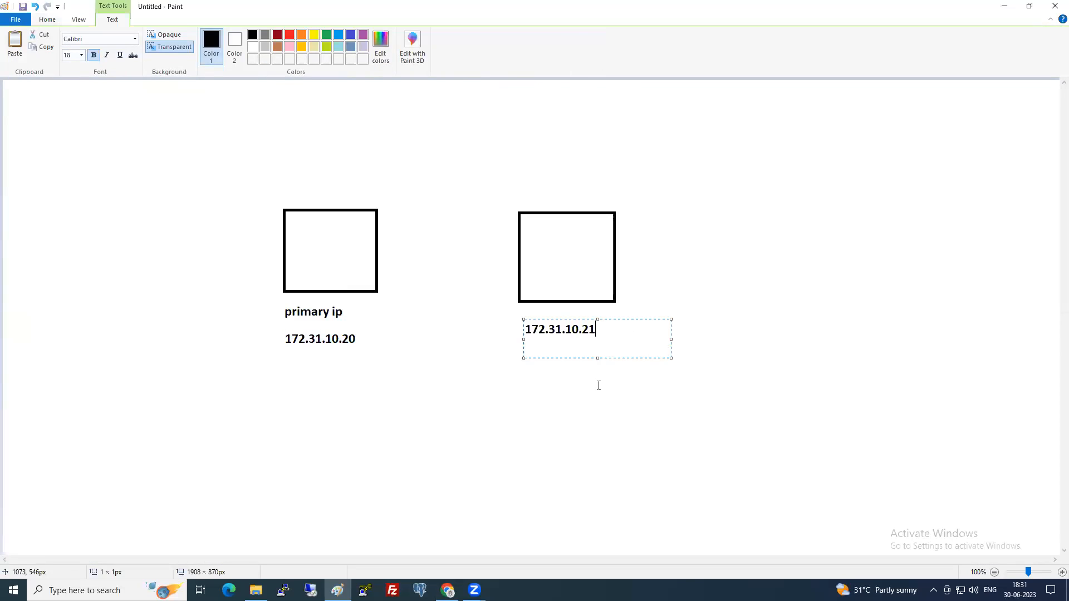
left_click(599, 384)
Draw freehand orange arrows with the Pencil tool, one pointing at each of the two IP addresses.
left_click(135, 39)
left_click(354, 44)
left_click(474, 35)
mouse_move(185, 464)
left_mouse_down()
mouse_move(270, 346)
mouse_move(268, 364)
left_mouse_up()
mouse_move(456, 467)
left_mouse_down()
mouse_move(528, 346)
mouse_move(533, 358)
left_mouse_up()
Draw a red curve connecting the two rectangles and a red check mark beside each IP address.
left_click(461, 35)
mouse_move(338, 245)
left_mouse_down()
mouse_move(401, 181)
mouse_move(560, 260)
left_mouse_up()
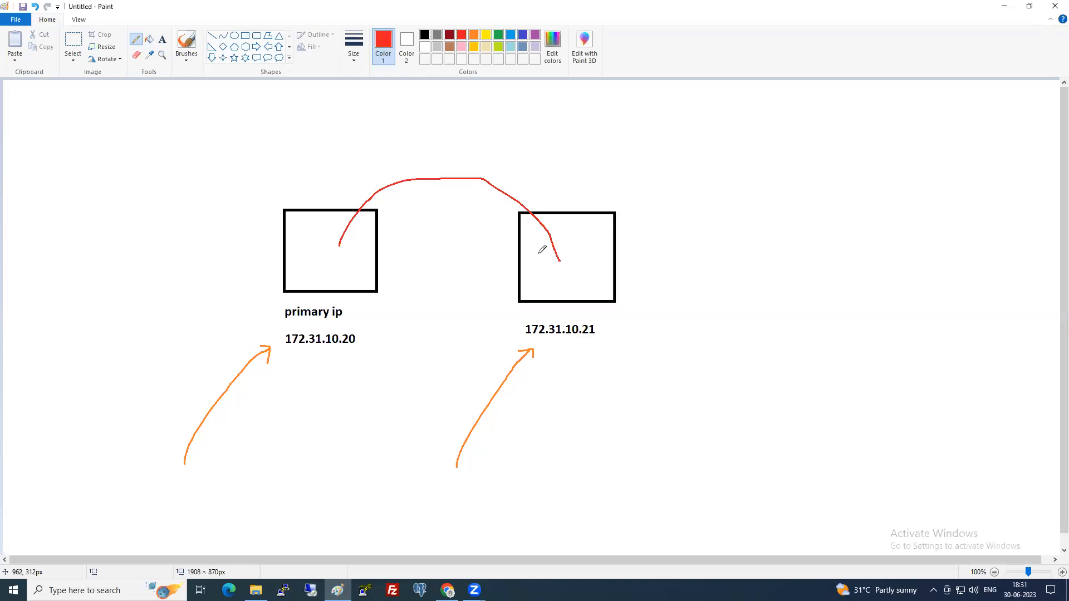
left_click_drag(367, 338, 397, 315)
left_click_drag(619, 330, 658, 297)
Handwrite "IP" in red above each of the two rectangles.
mouse_move(290, 191)
left_mouse_down()
mouse_move(313, 191)
mouse_move(300, 202)
mouse_move(320, 188)
left_mouse_up()
left_click_drag(320, 188, 316, 203)
mouse_move(551, 190)
left_mouse_down()
mouse_move(569, 188)
mouse_move(563, 203)
mouse_move(585, 194)
mouse_move(575, 198)
left_mouse_up()
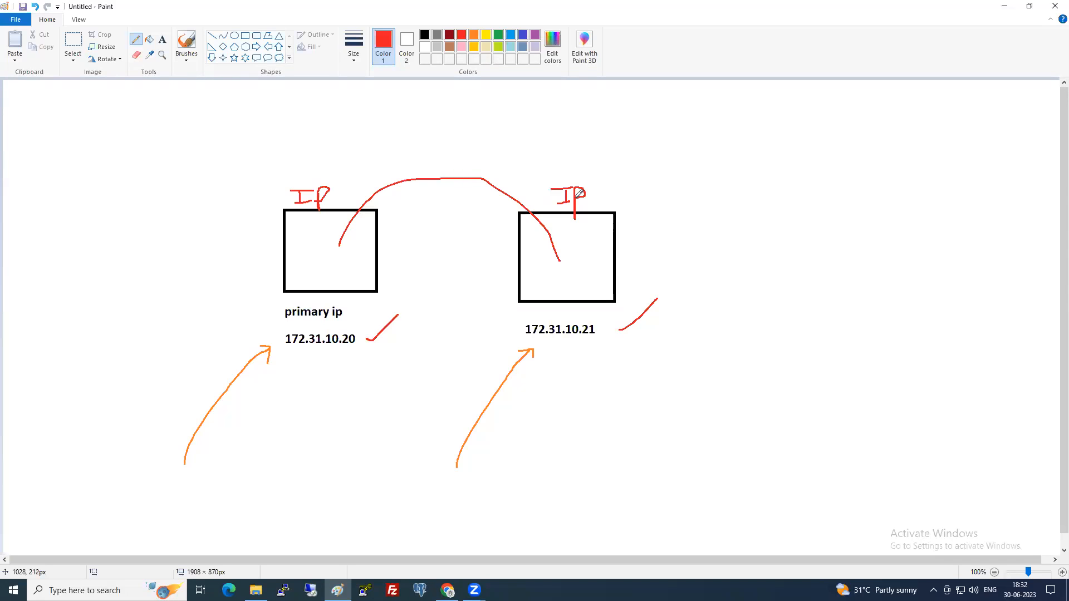
Switch back to the EC2 launch page in Chrome and read the help description of the Elastic Fabric Adapter option.
key("alt+Tab")
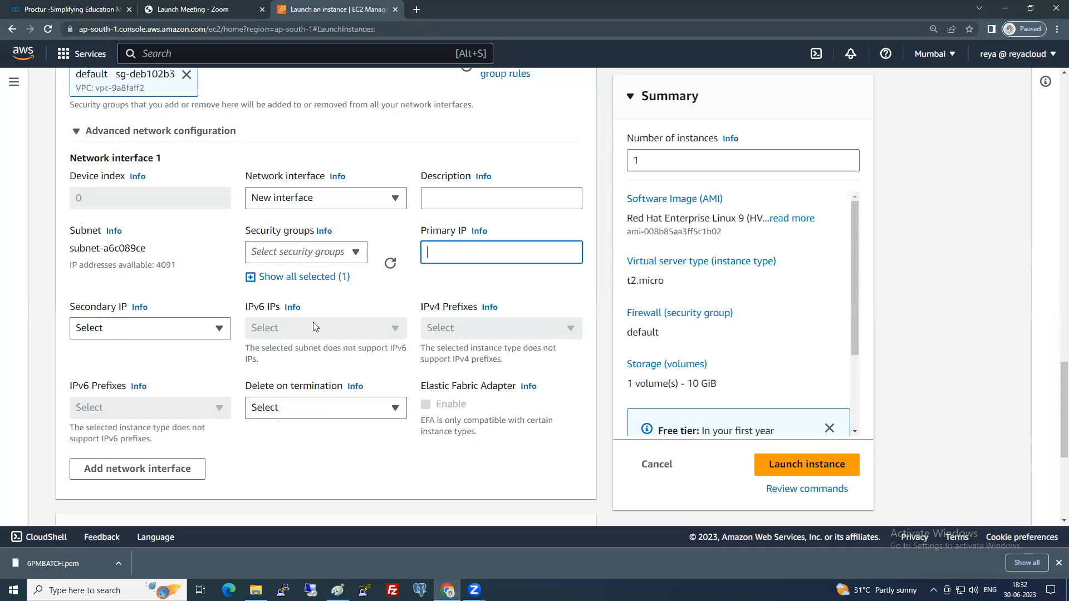
scroll(318, 372, "down", 1)
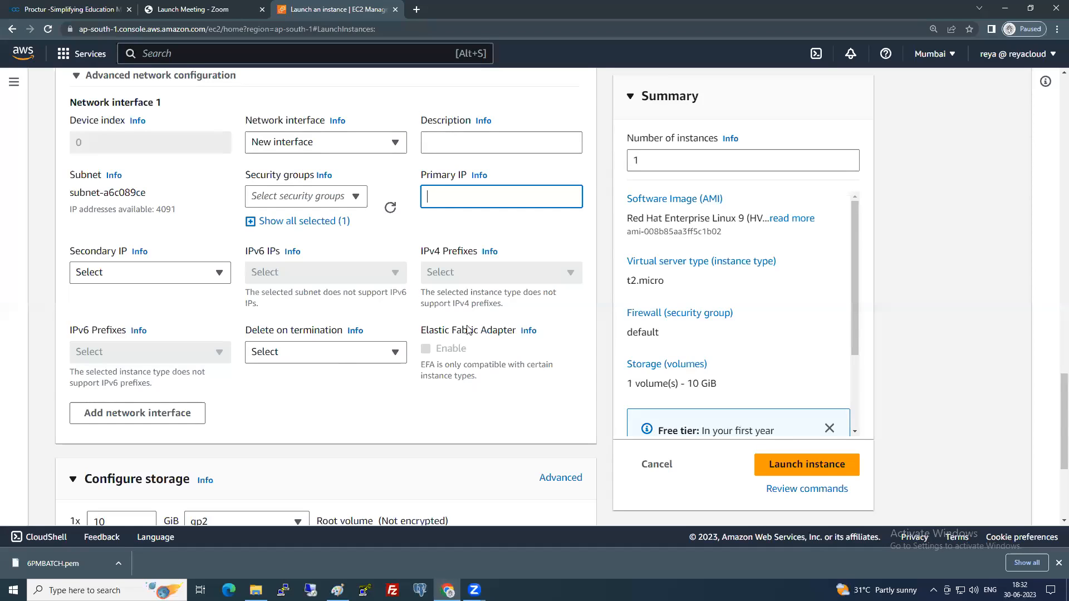
left_click_drag(421, 333, 516, 333)
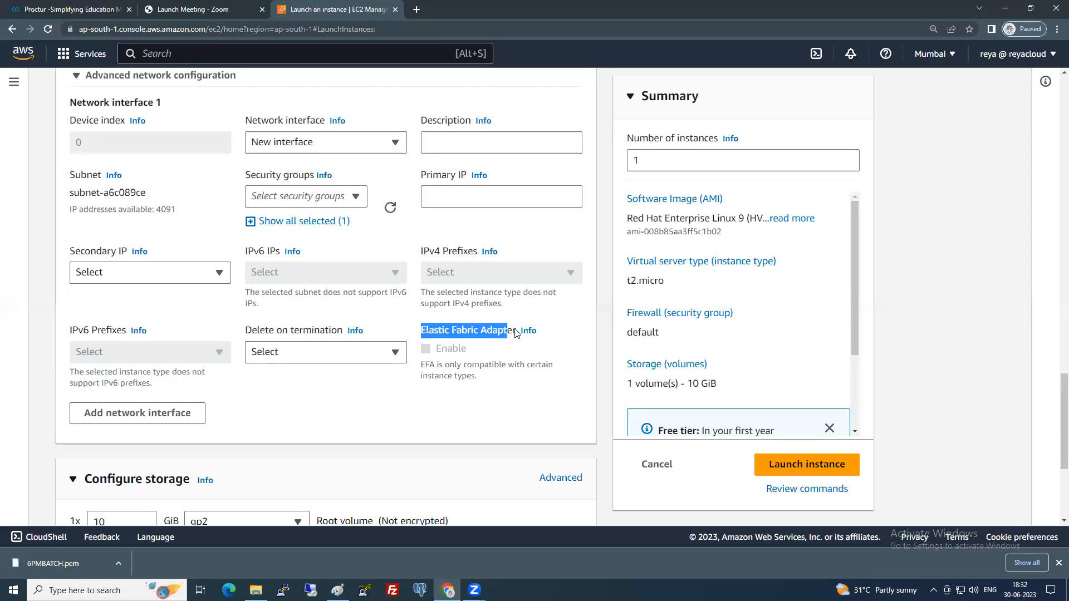
left_click(529, 331)
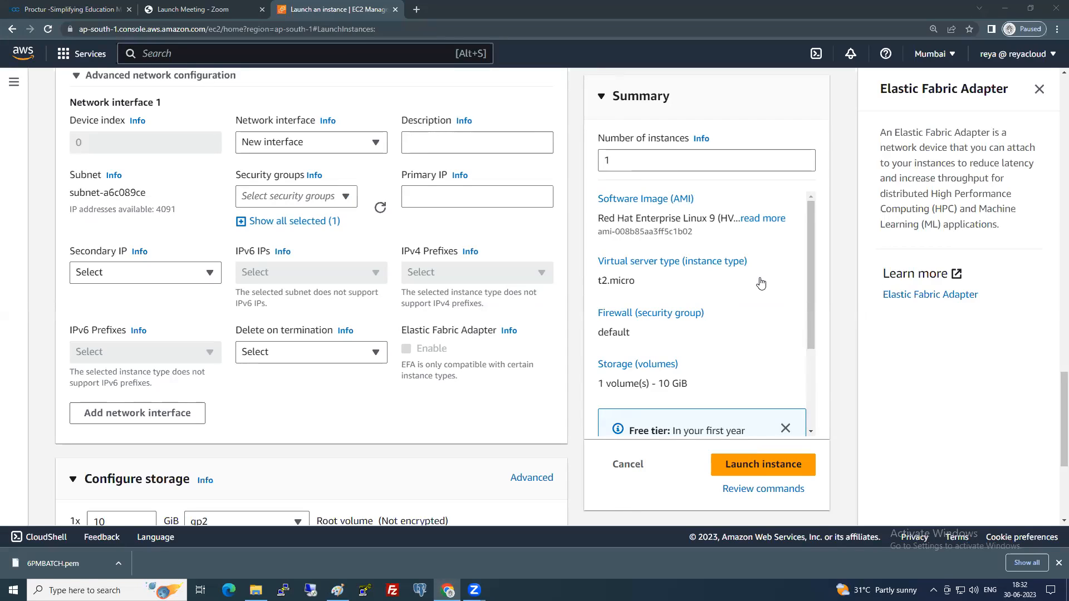
left_click_drag(448, 349, 414, 352)
left_click(415, 352)
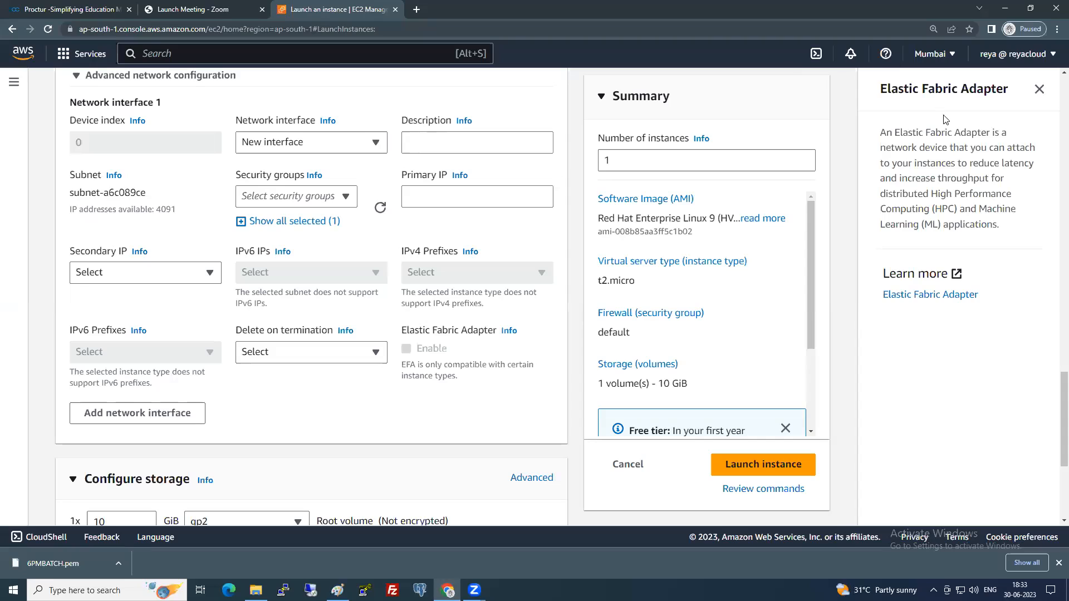
left_click_drag(881, 135, 977, 247)
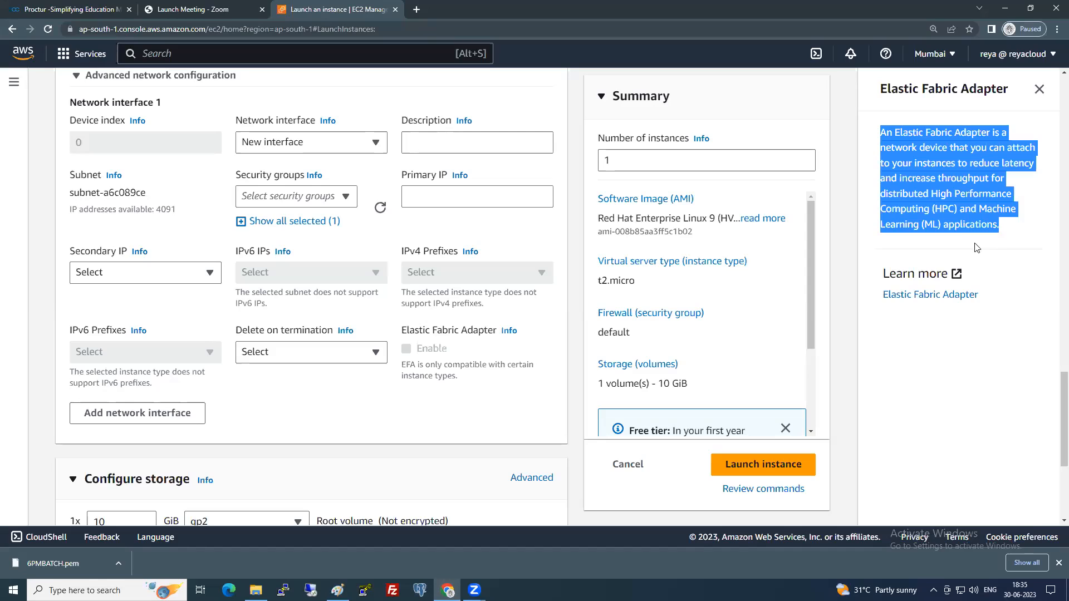
left_click(1038, 96)
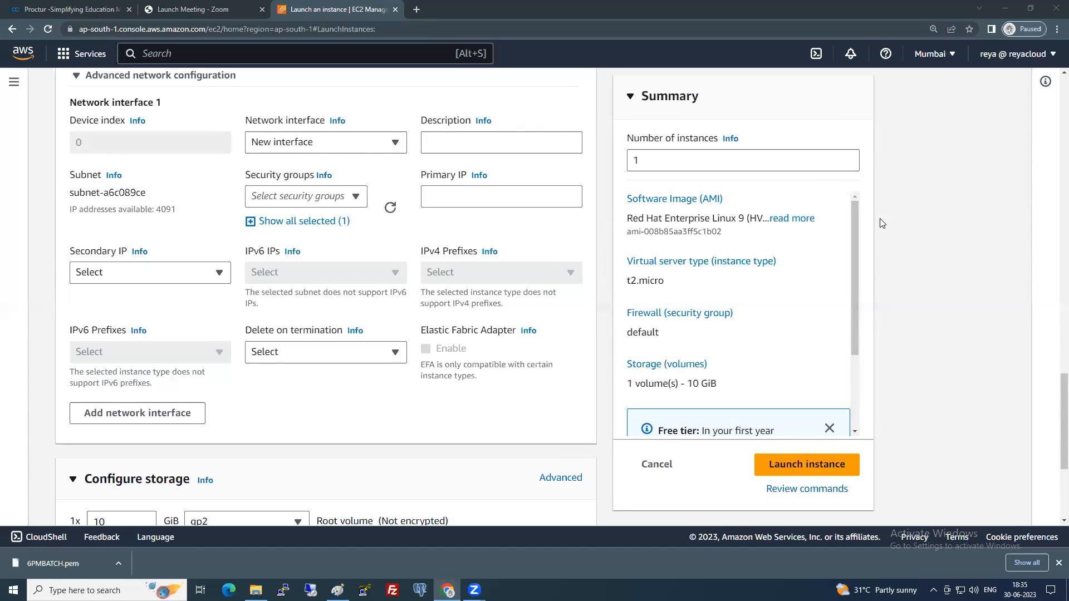
Collapse the advanced network configuration and bring up the Configure storage settings.
scroll(265, 289, "up", 2)
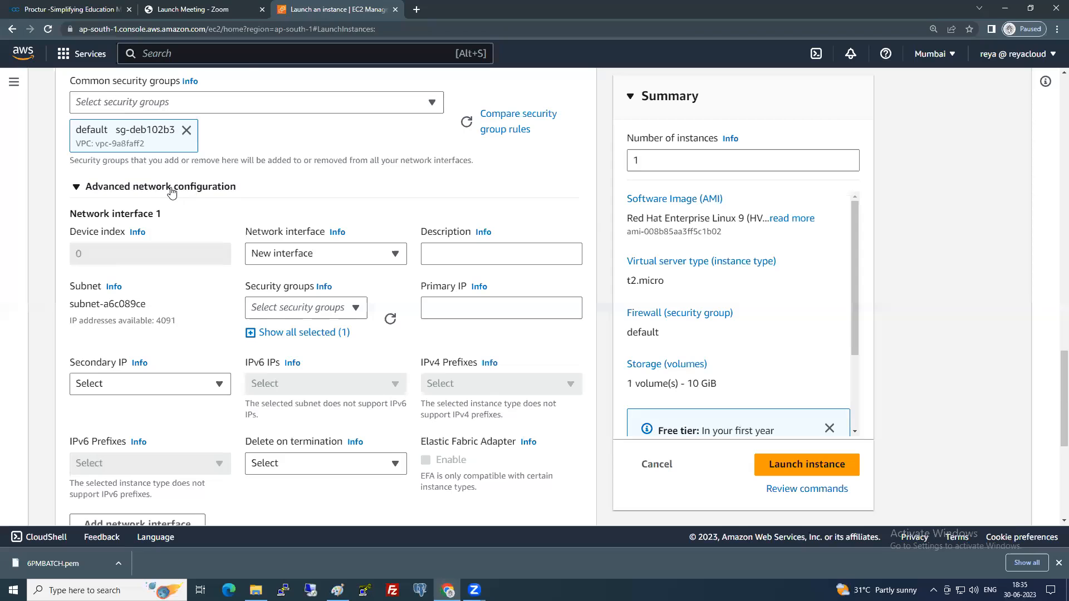
left_click(172, 192)
left_click(170, 192)
scroll(128, 421, "down", 2)
scroll(128, 421, "down", 1)
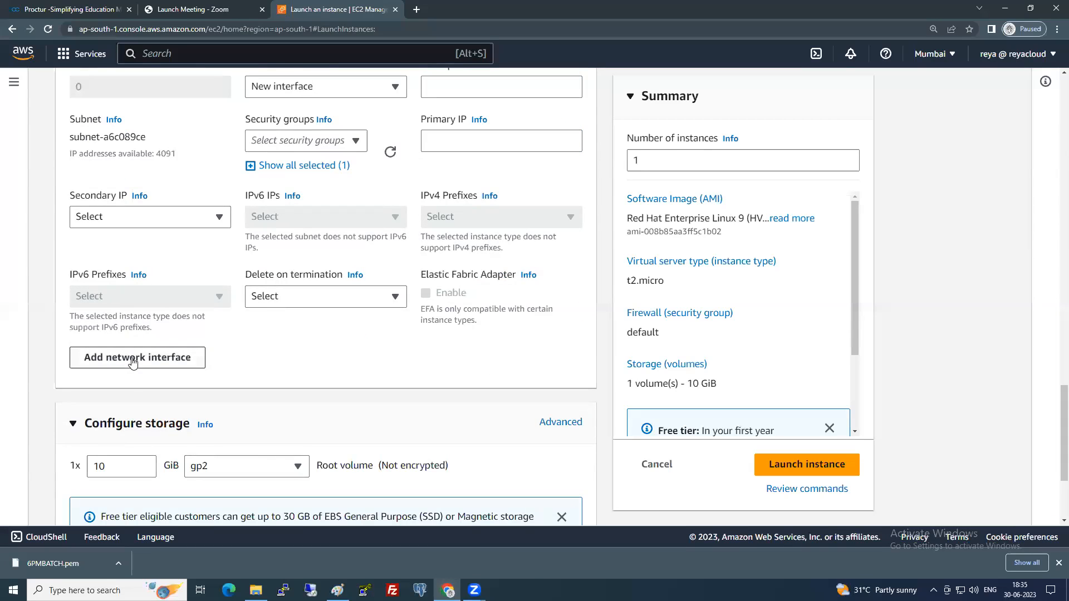
scroll(153, 341, "up", 2)
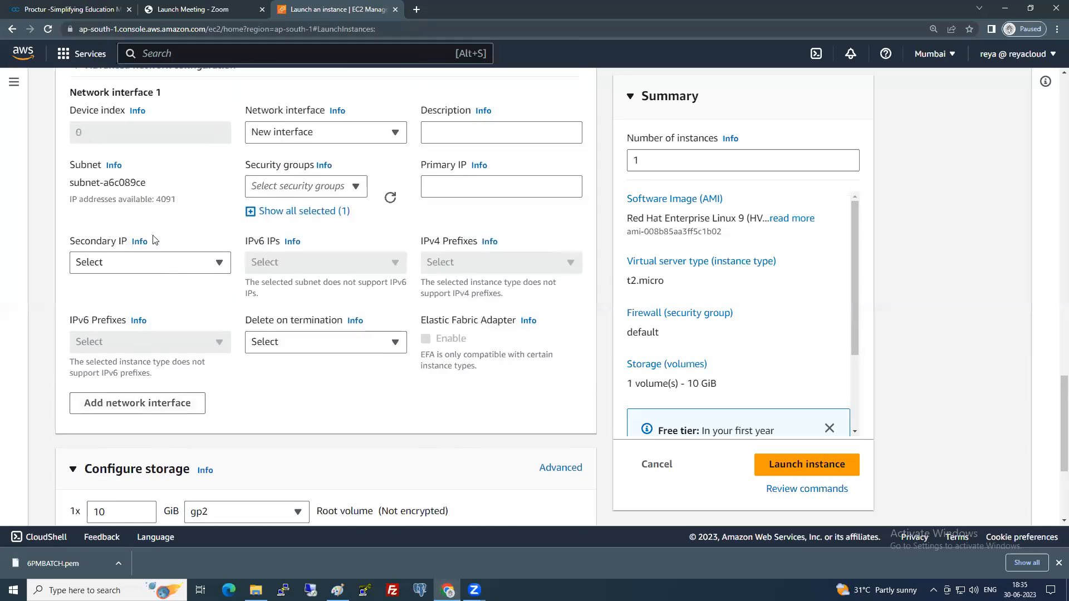
left_click(141, 136)
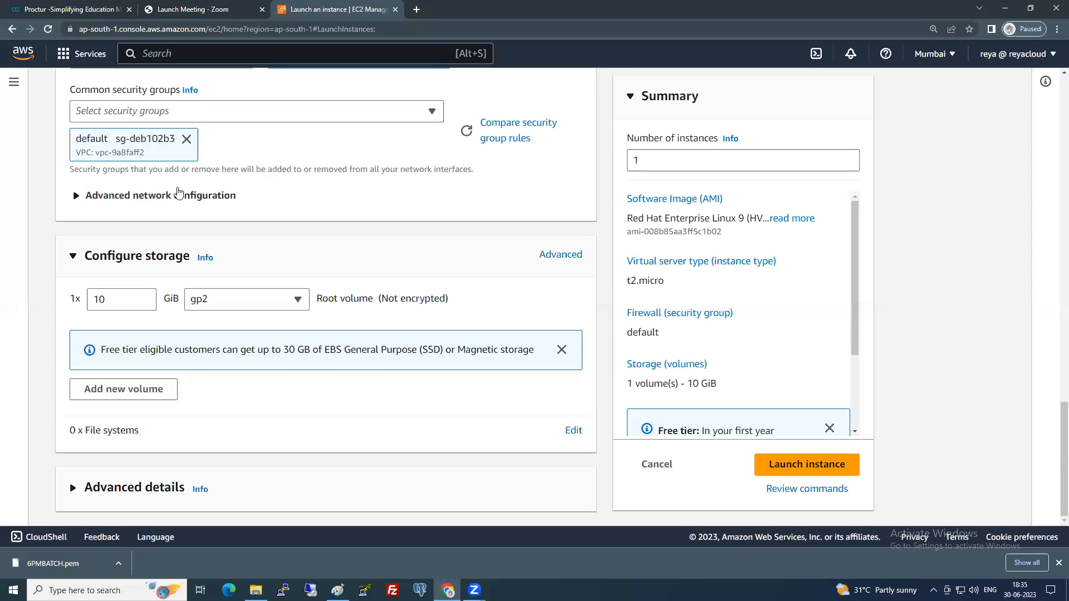
scroll(184, 245, "up", 3)
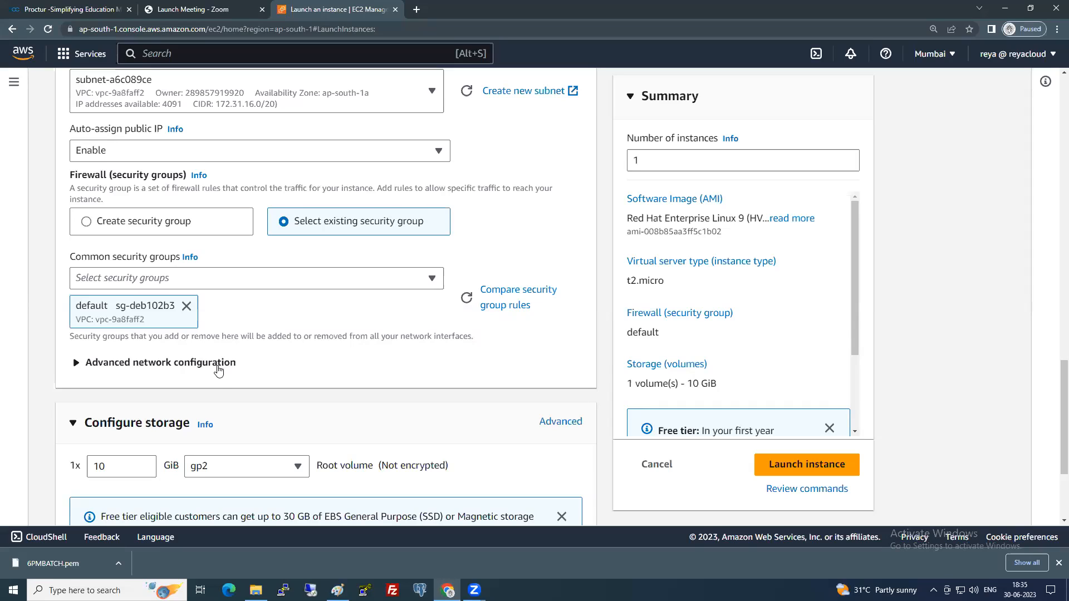
scroll(219, 371, "down", 2)
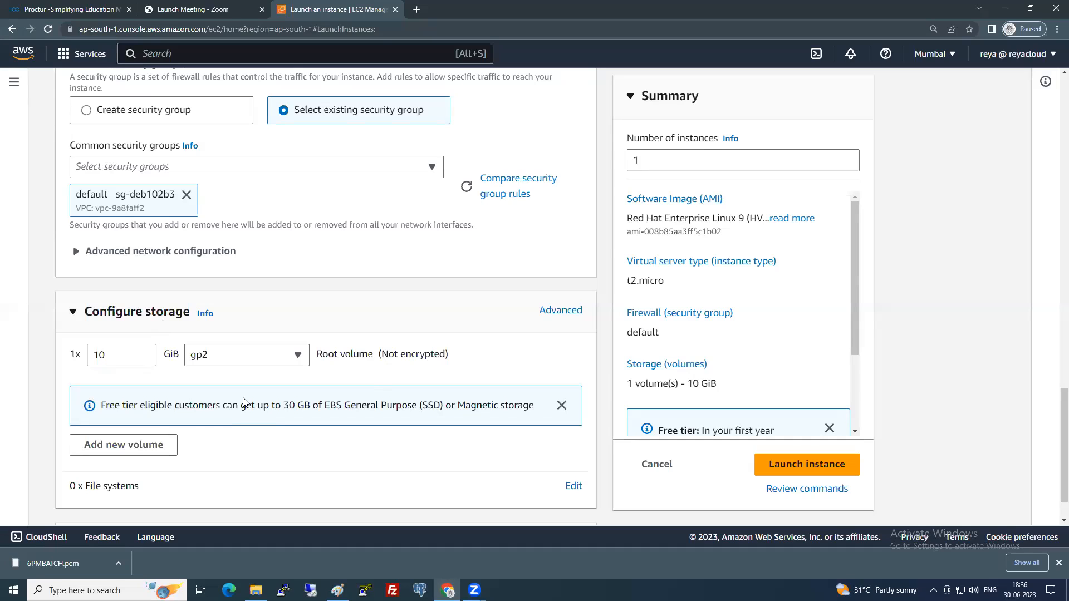
Highlight the root volume's encryption note and its size value in the storage settings.
left_click_drag(317, 354, 372, 354)
left_click_drag(382, 354, 467, 356)
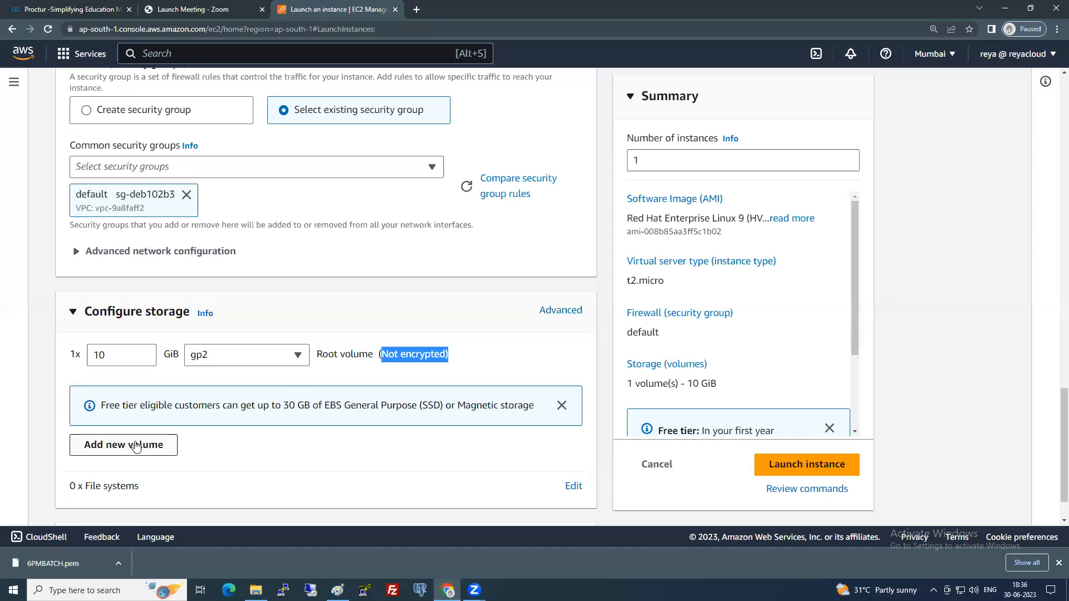
left_click_drag(108, 356, 92, 363)
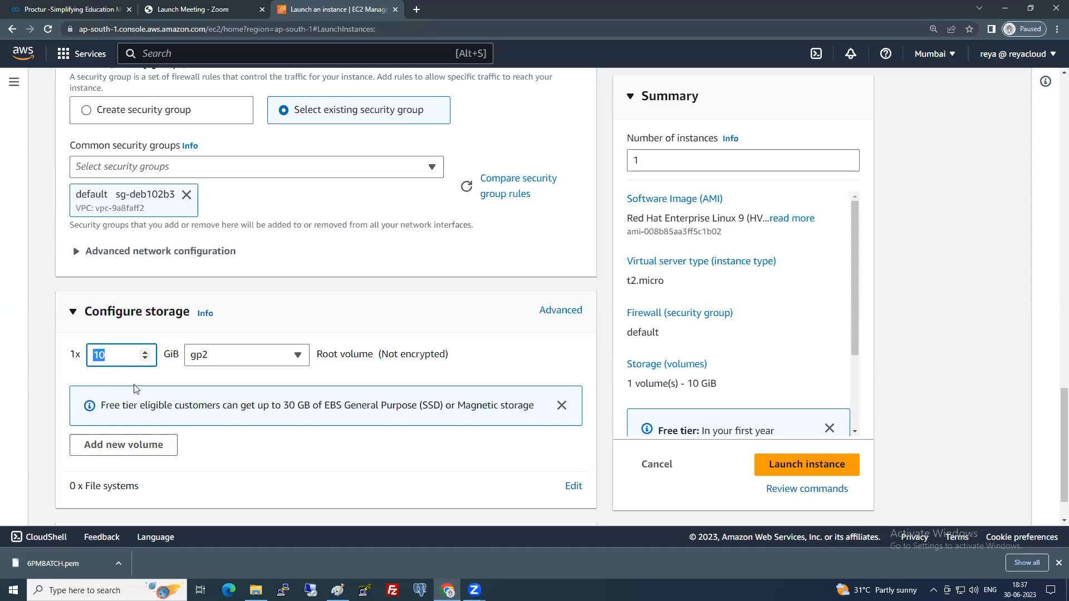
left_click(530, 362)
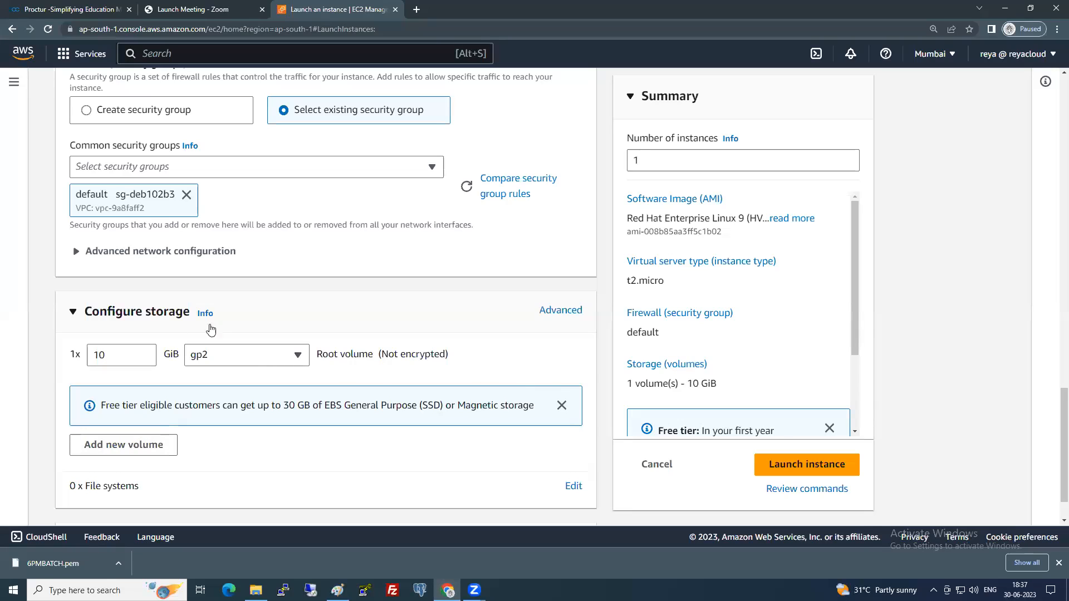
Switch the storage settings to the advanced view, expand Volume 1, and examine its storage type and snapshot ID.
left_click(561, 311)
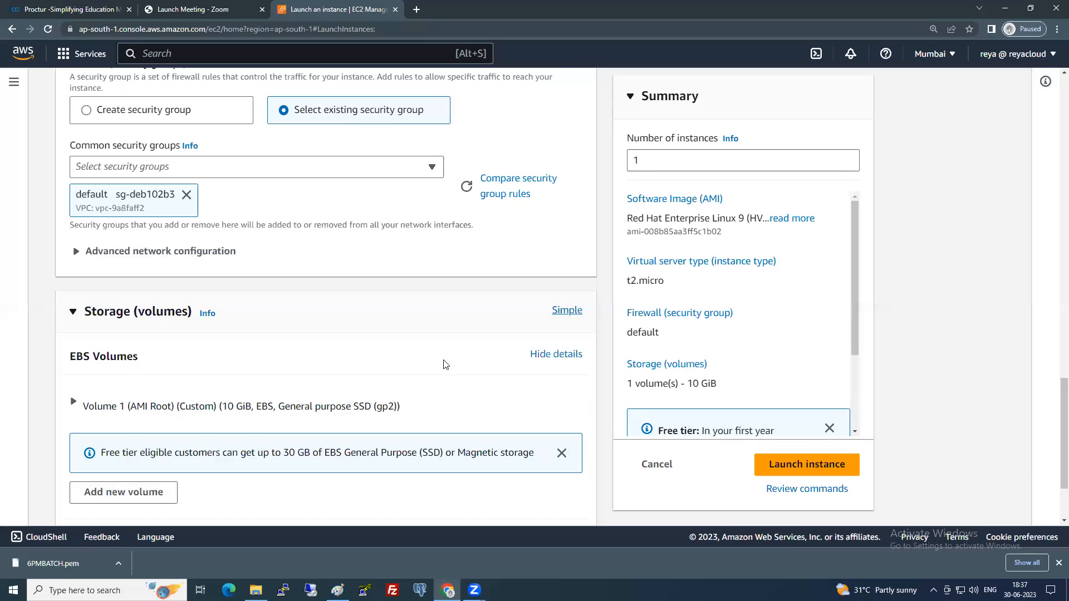
scroll(83, 298, "down", 2)
left_click(85, 295)
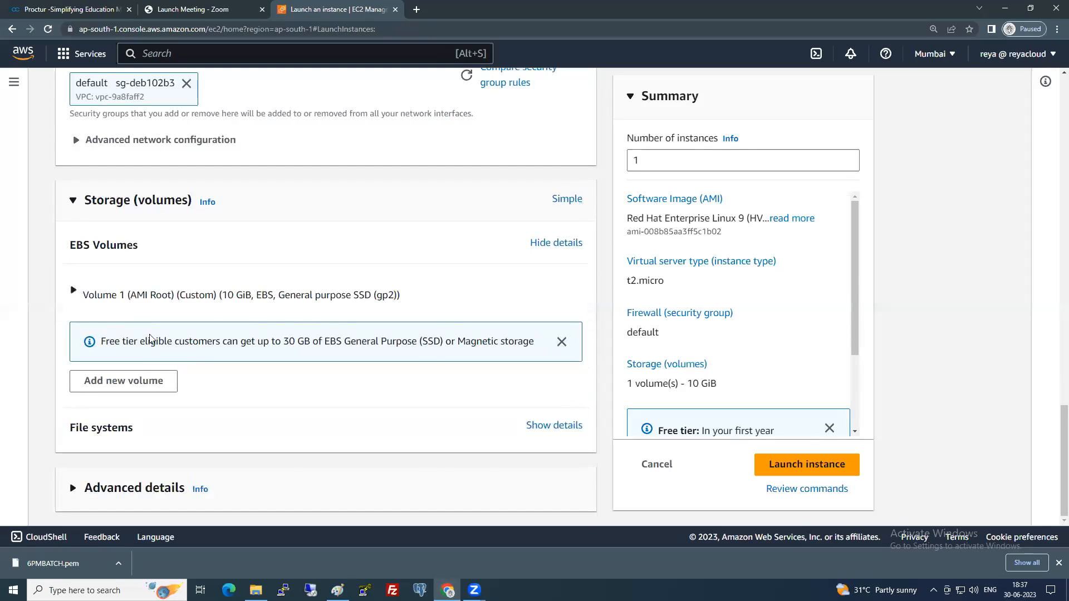
scroll(221, 361, "down", 1)
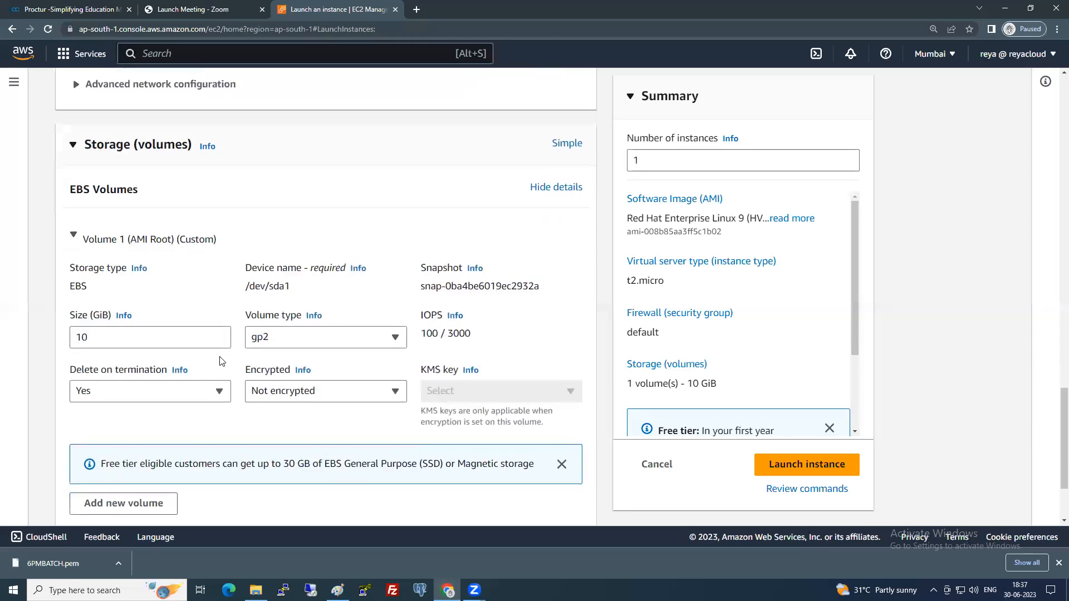
left_click_drag(70, 287, 113, 296)
left_click(119, 295)
left_click_drag(417, 288, 538, 291)
left_click(503, 320)
Read the IOPS help, highlighting the gp2 baseline rate per GiB, and compare it with the volume's own IOPS value.
left_click(450, 317)
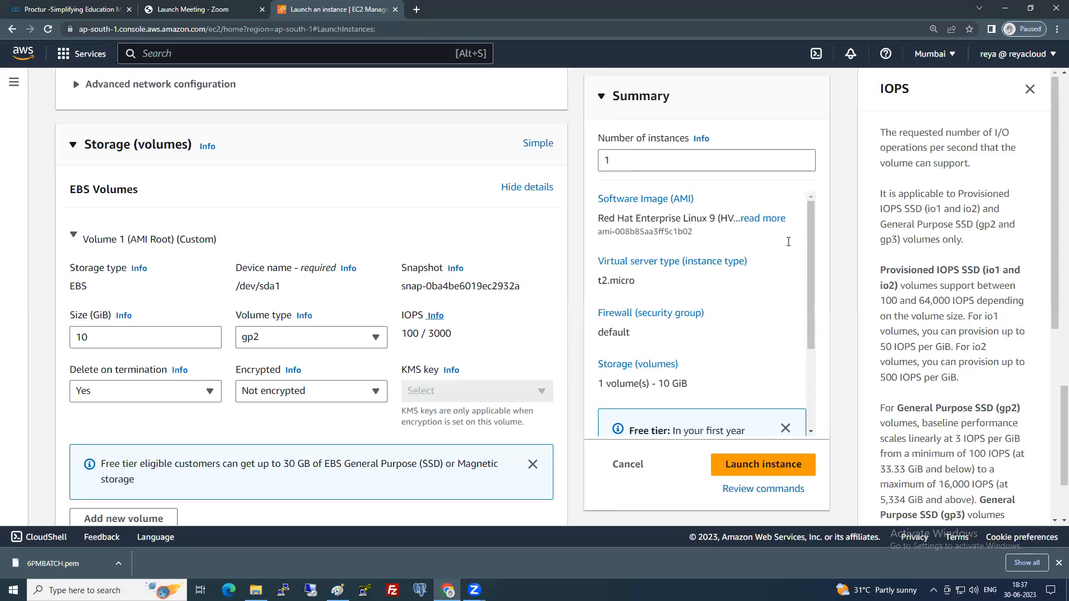
scroll(953, 406, "down", 1)
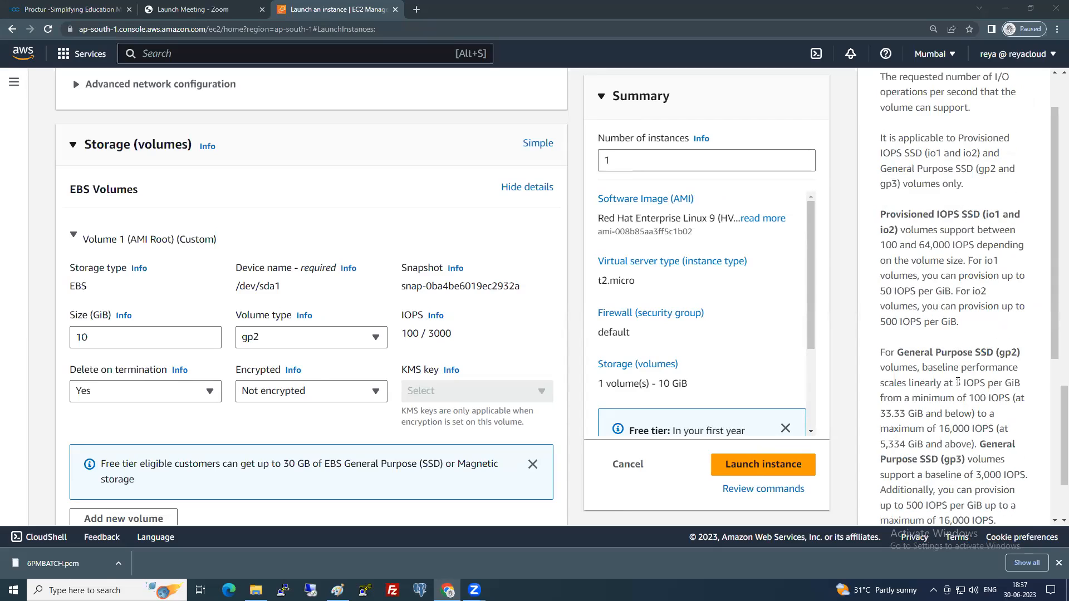
left_click_drag(956, 382, 971, 393)
left_click(971, 376)
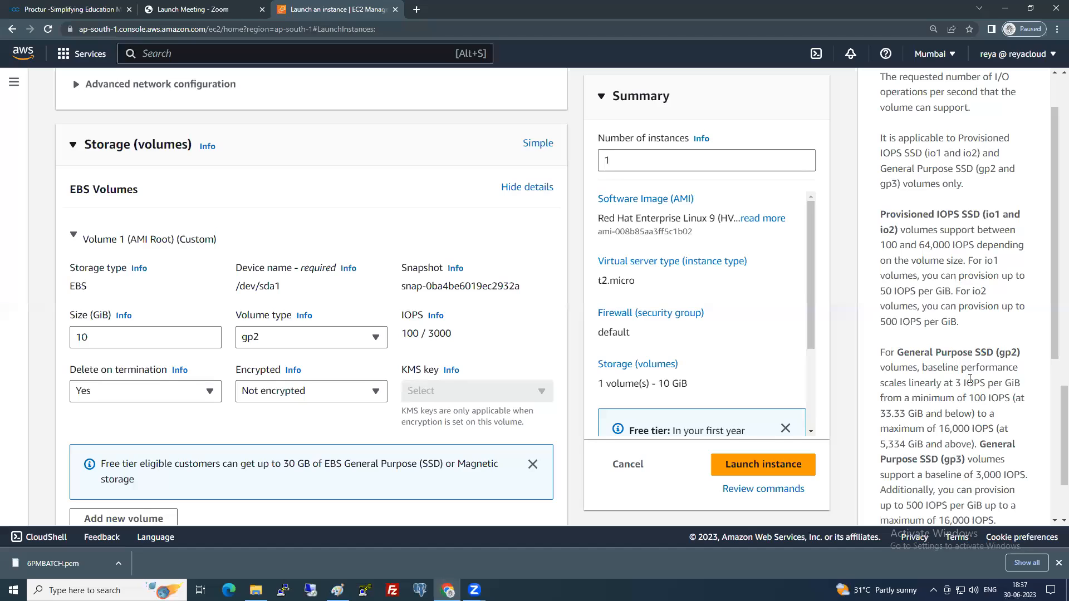
scroll(948, 307, "up", 1)
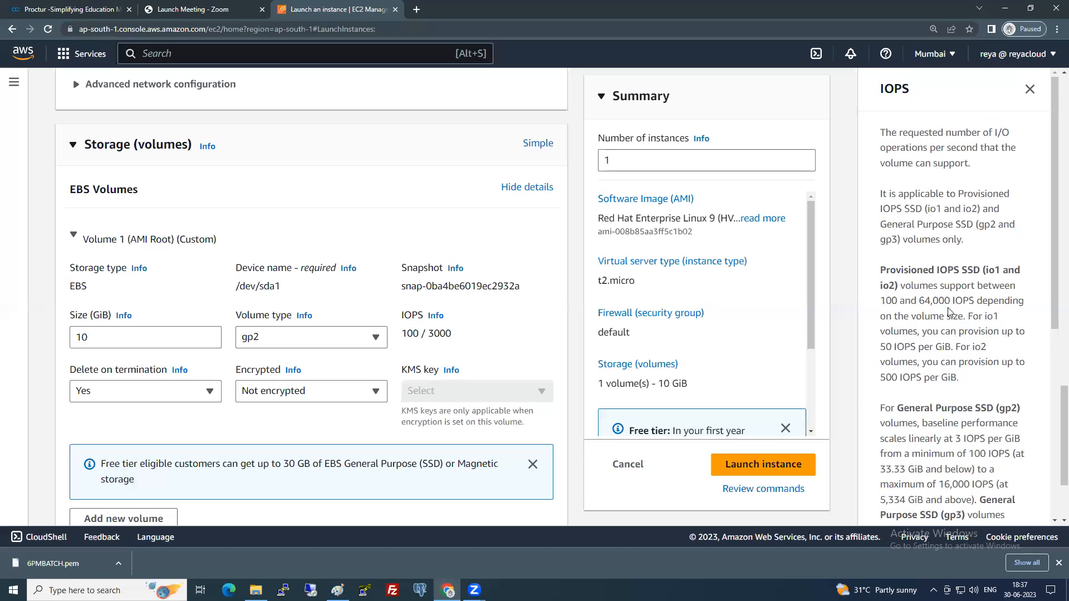
scroll(949, 314, "down", 1)
left_click_drag(954, 382, 1021, 384)
left_click(941, 404)
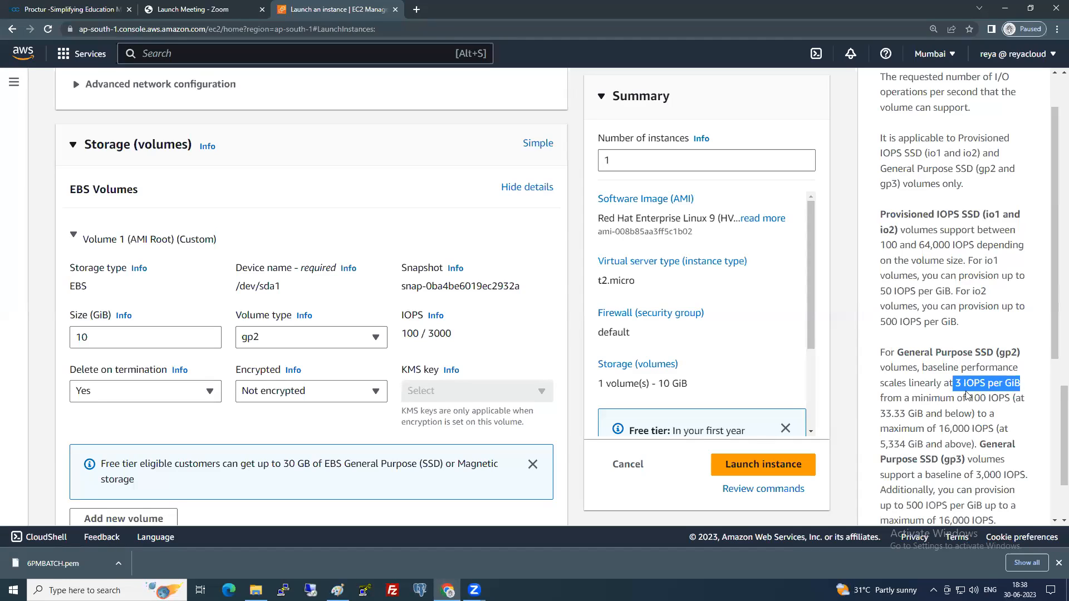
scroll(965, 385, "up", 1)
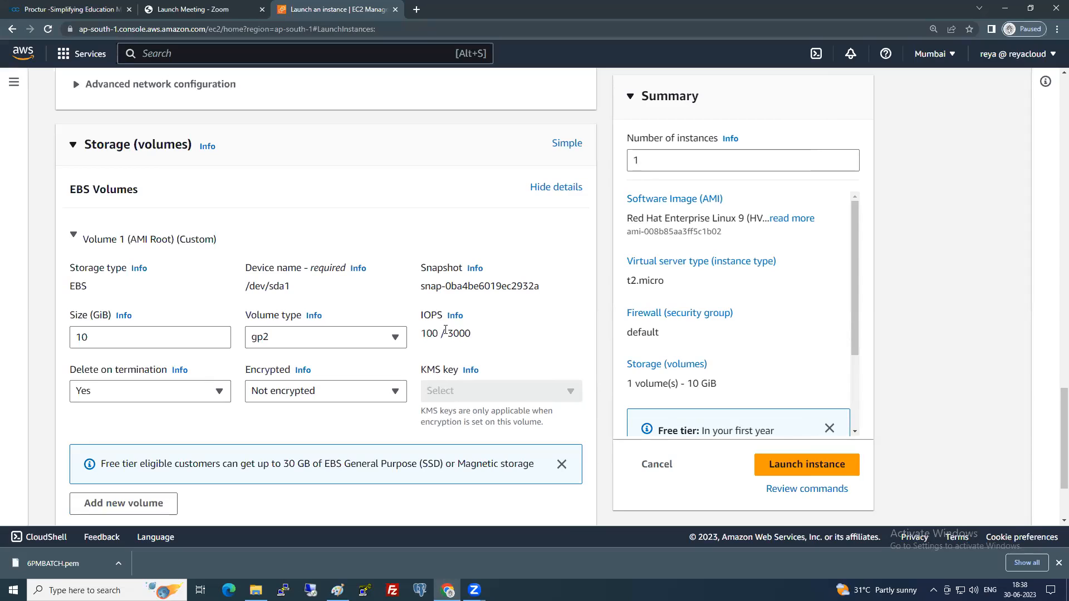
left_click_drag(426, 333, 475, 336)
left_click(465, 342)
Try encrypting the root volume and view its KMS key choices, then restore Not encrypted.
scroll(340, 319, "down", 1)
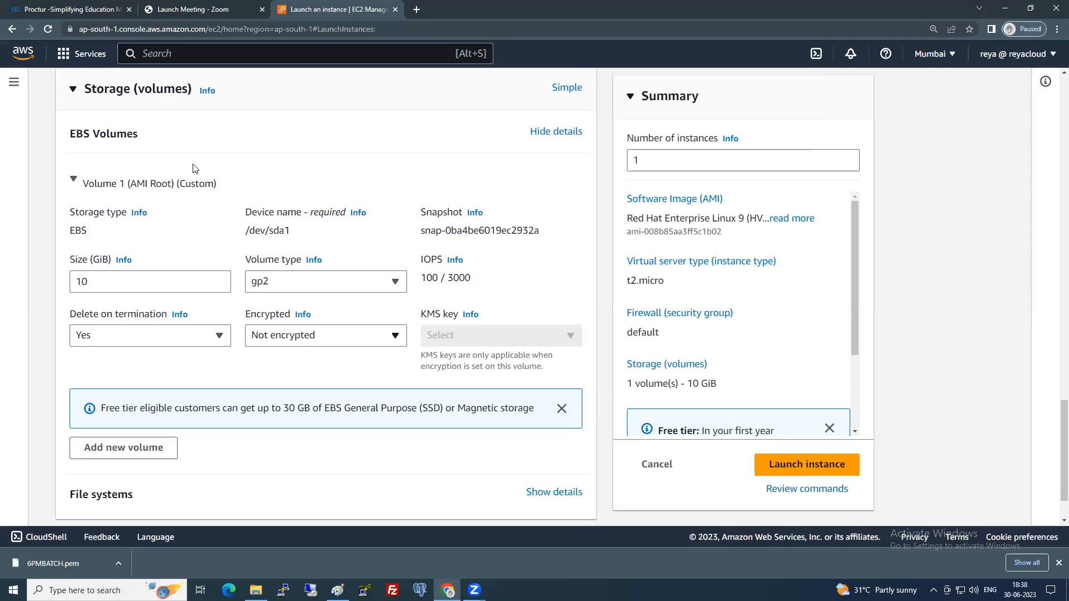
left_click(322, 338)
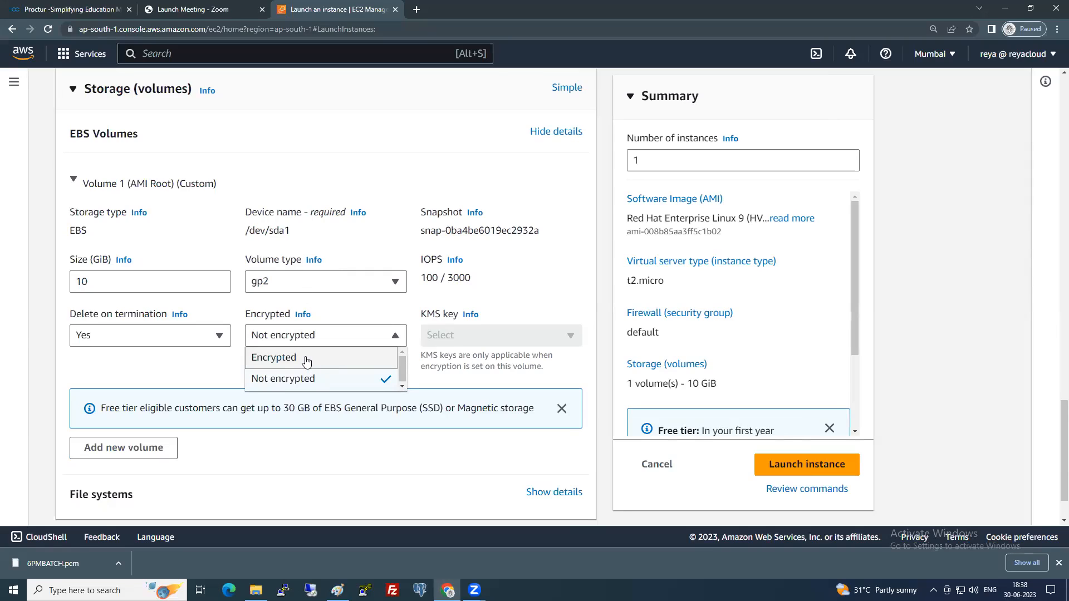
left_click(306, 360)
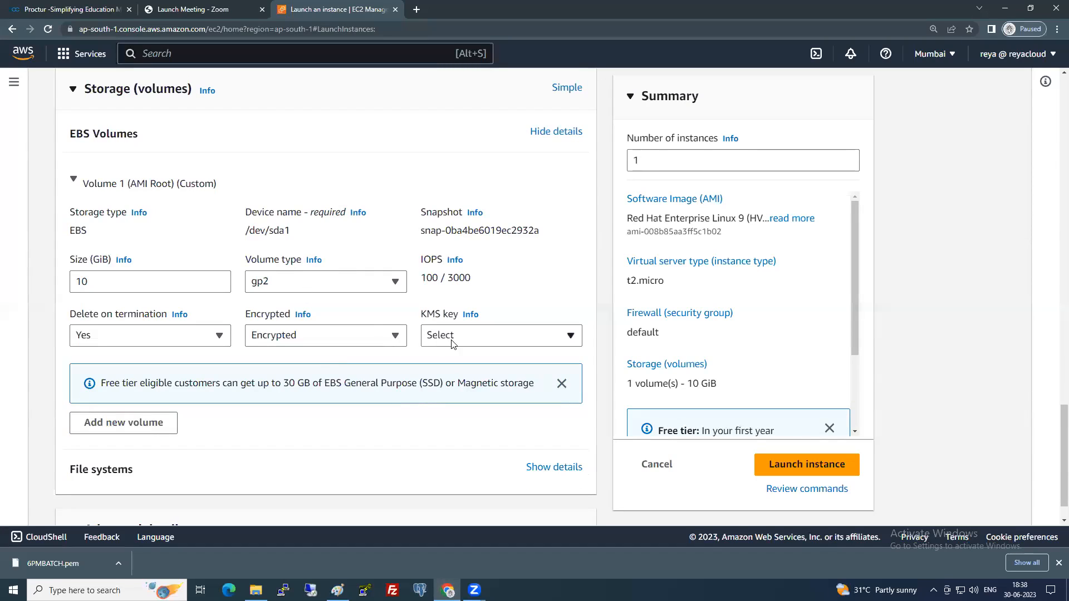
left_click(455, 338)
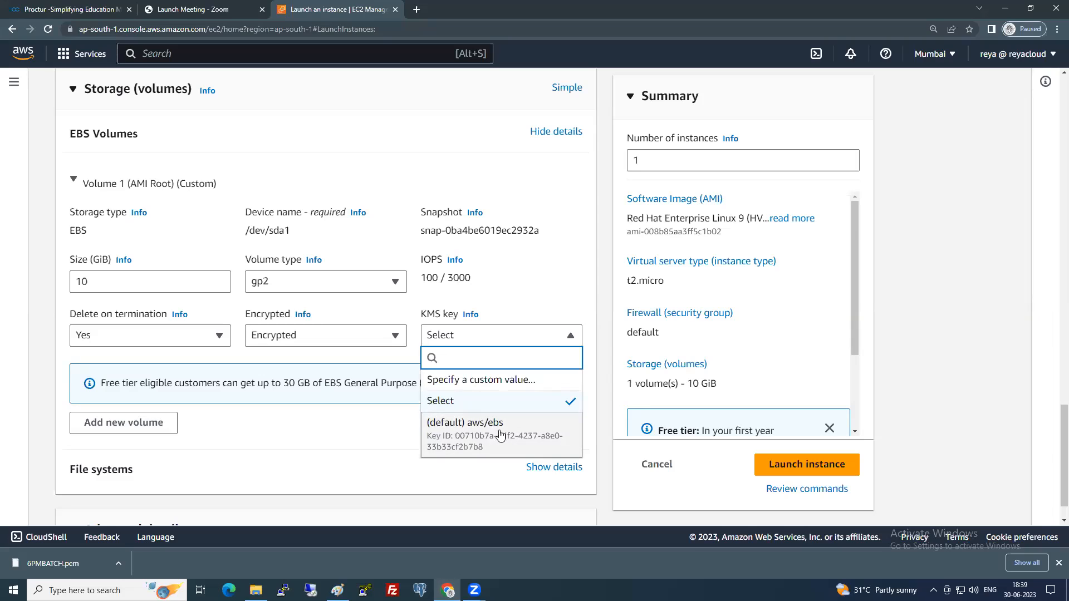
left_click(328, 337)
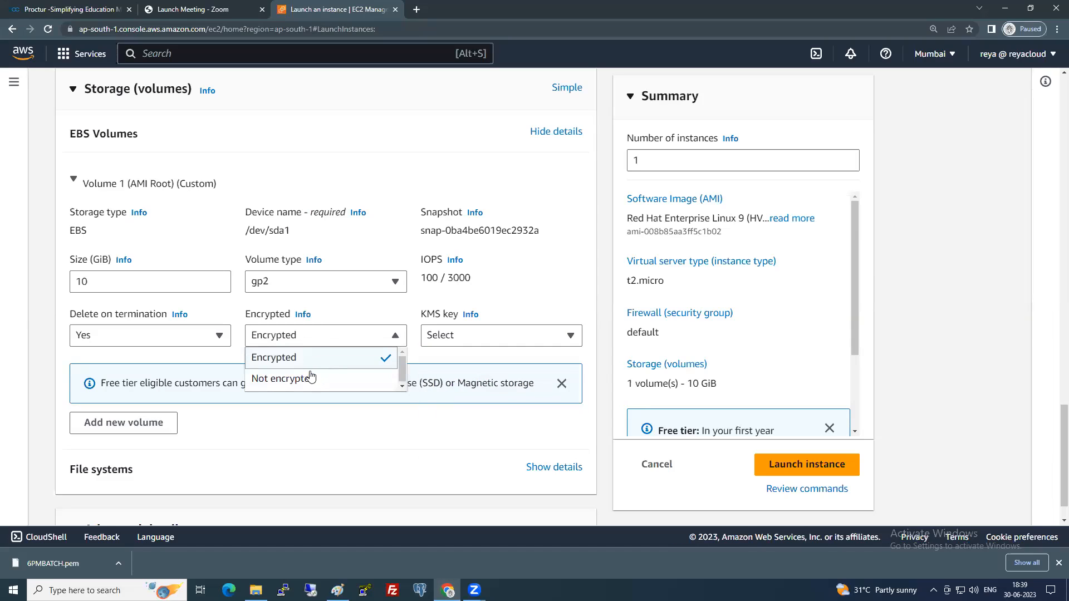
left_click(309, 379)
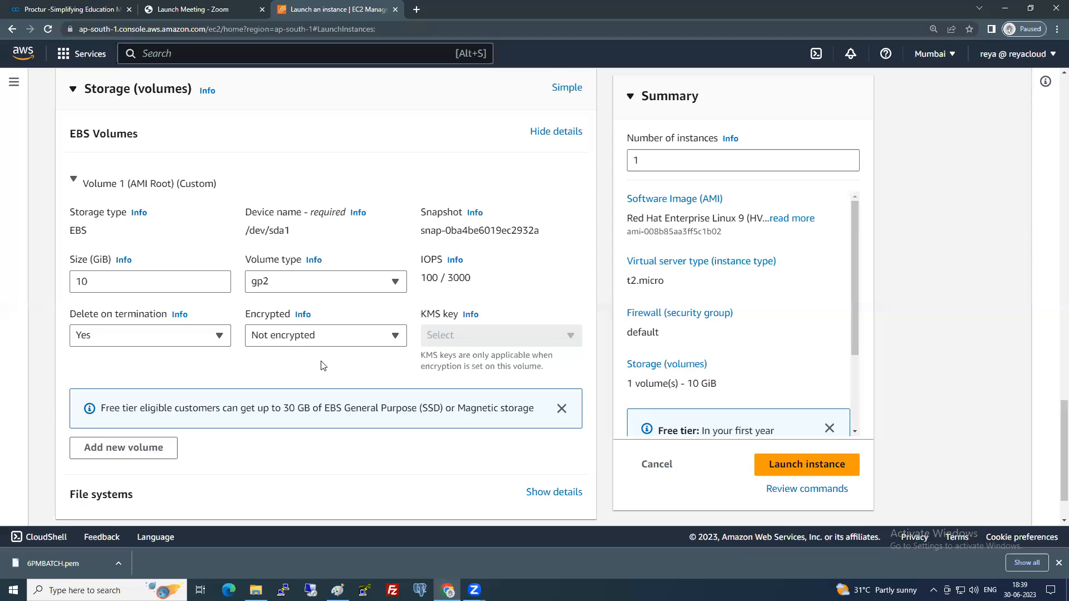
Return the storage settings to the simple view and highlight the file systems entry.
left_click(561, 134)
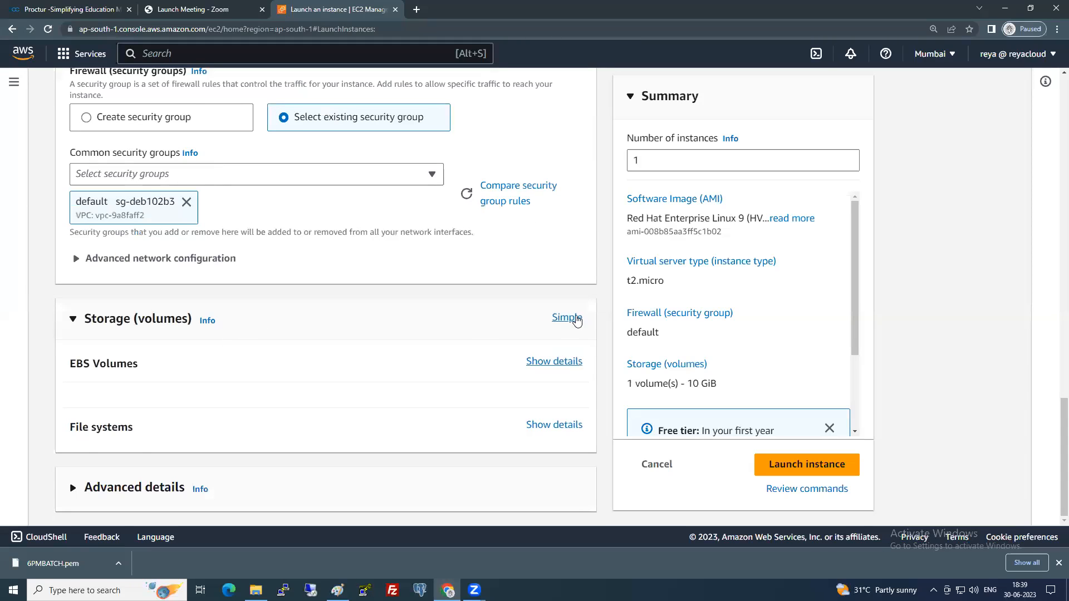
left_click(576, 320)
scroll(326, 330, "down", 1)
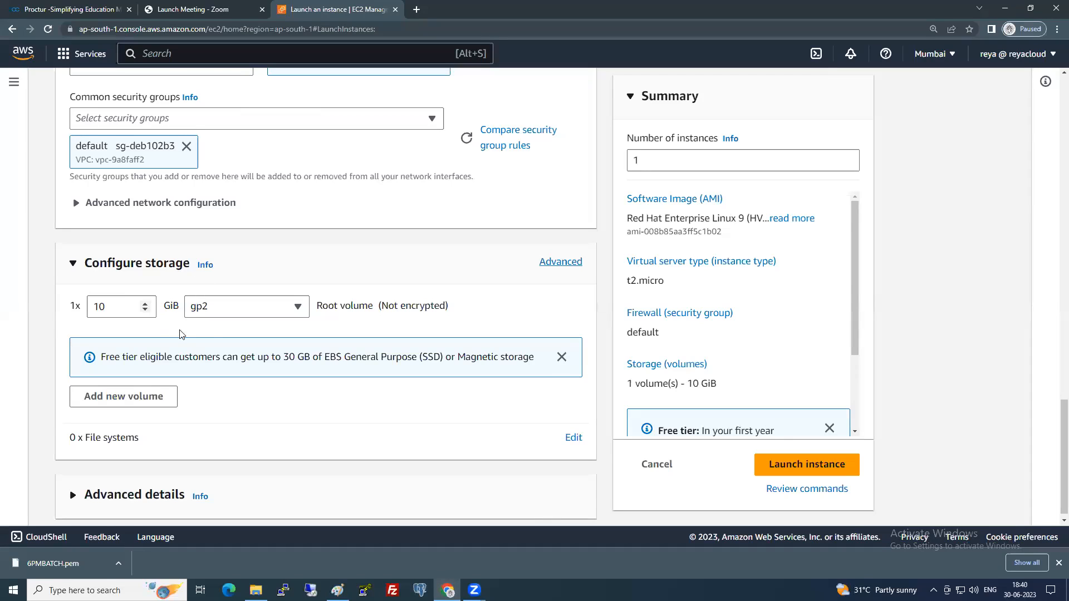
scroll(185, 360, "down", 1)
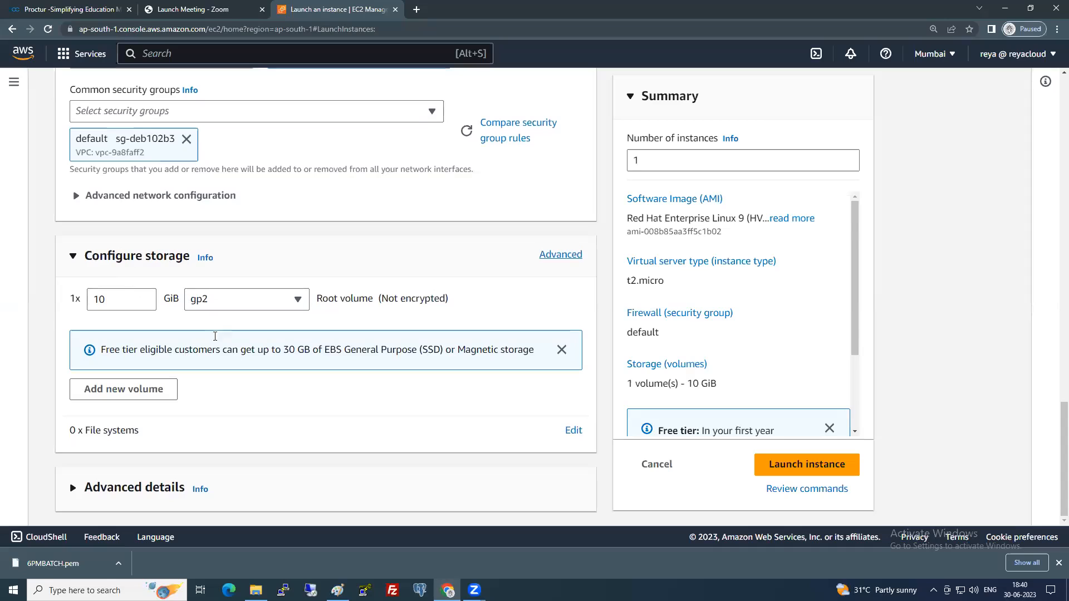
left_click_drag(80, 430, 148, 430)
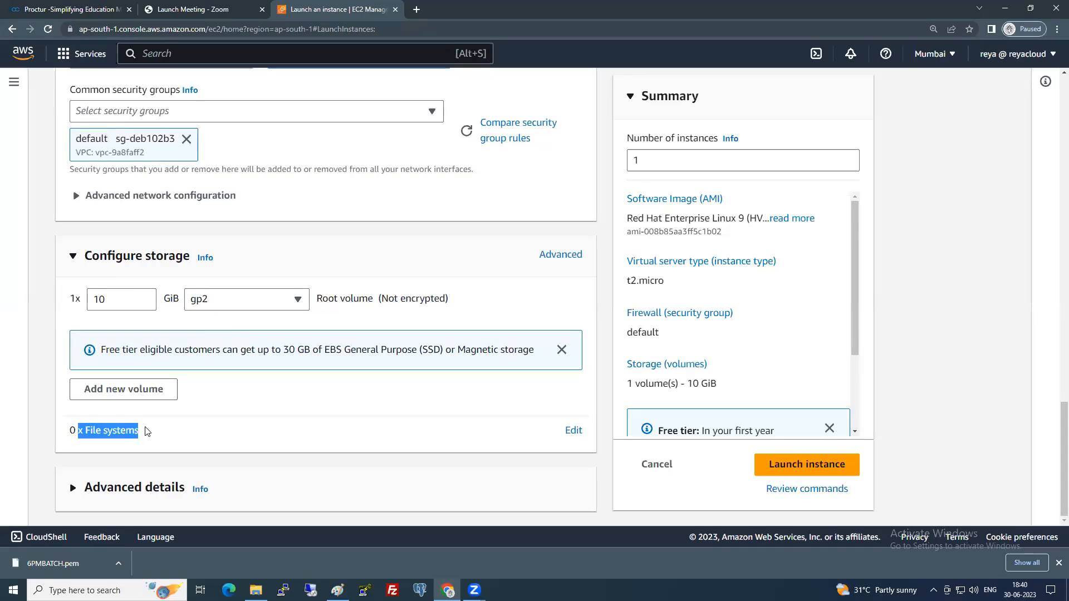
left_click(152, 430)
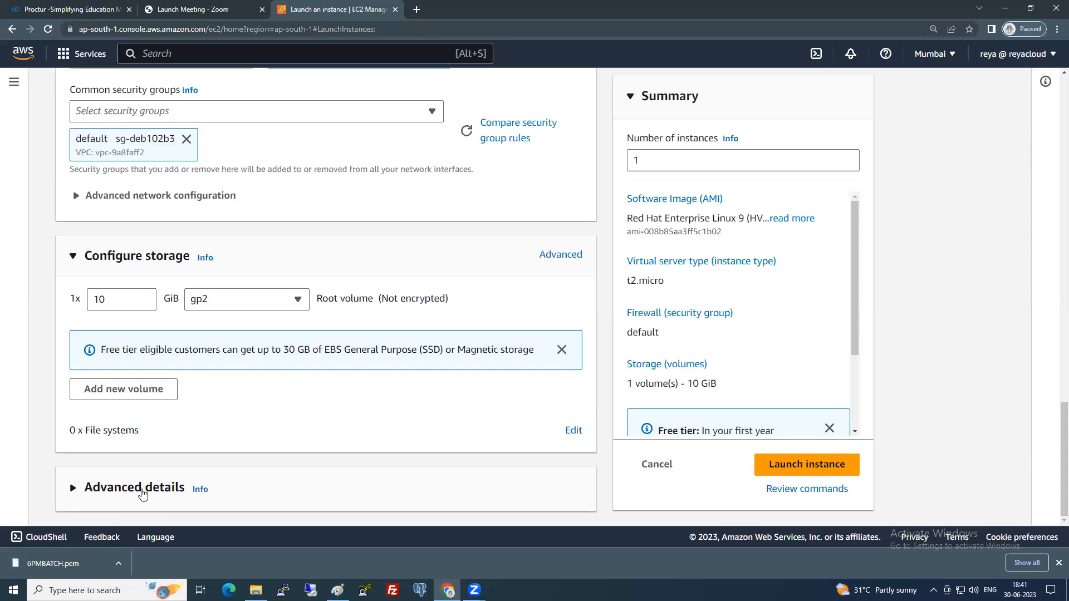
In the Advanced details section, enable Request Spot Instances and show its customization options.
left_click(142, 494)
scroll(292, 370, "down", 2)
scroll(292, 371, "down", 3)
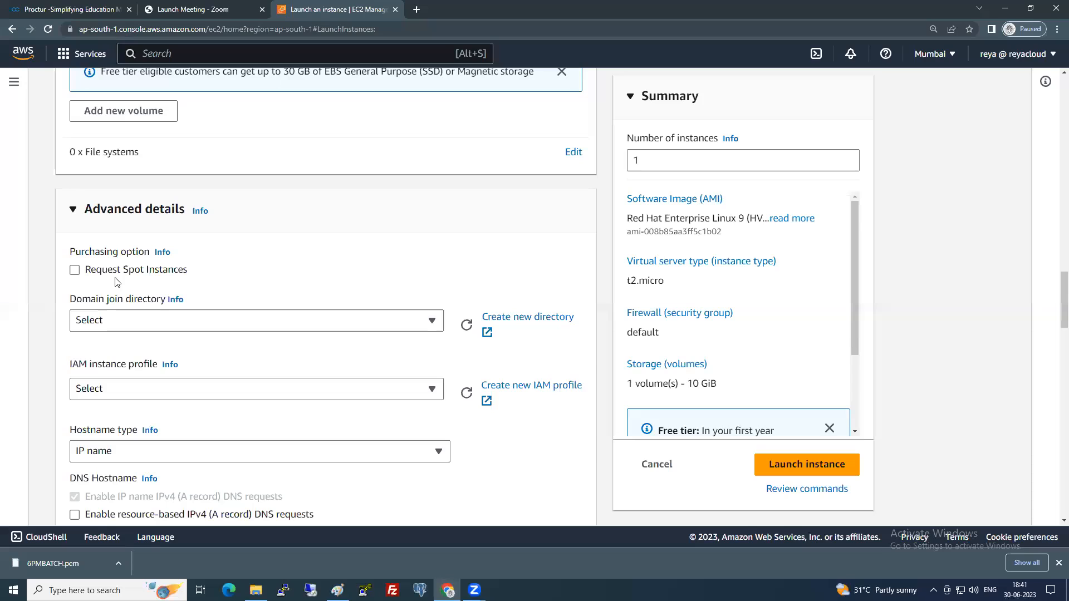
scroll(117, 282, "down", 1)
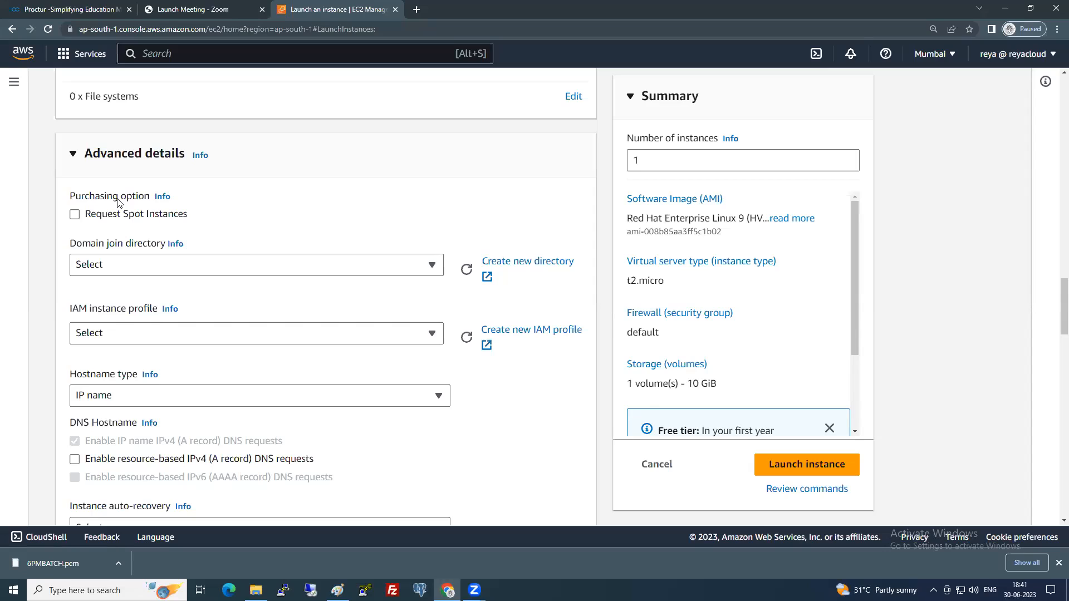
left_click(75, 215)
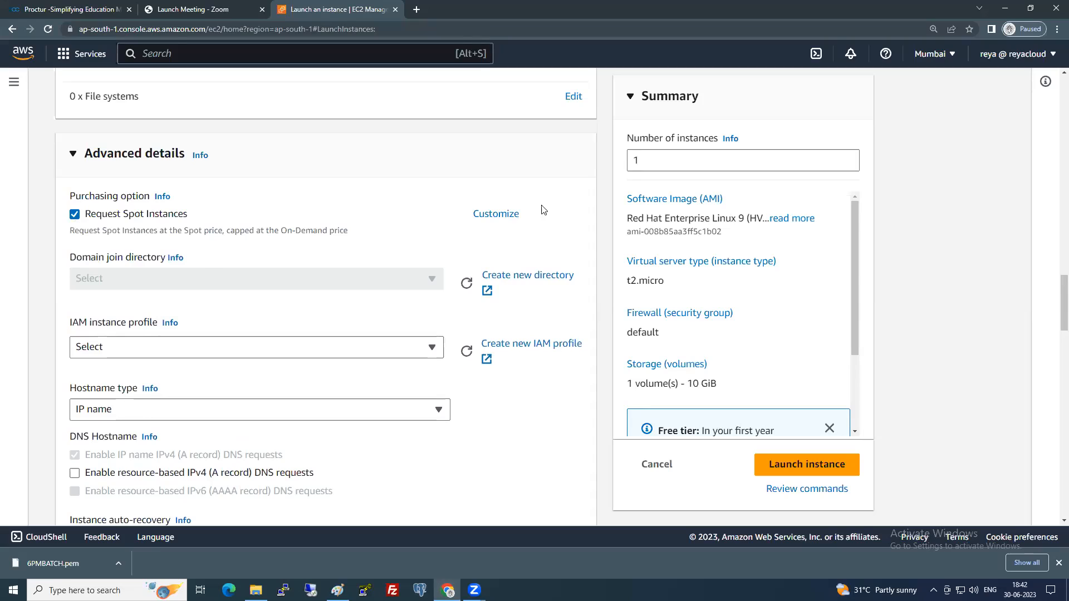
left_click(490, 216)
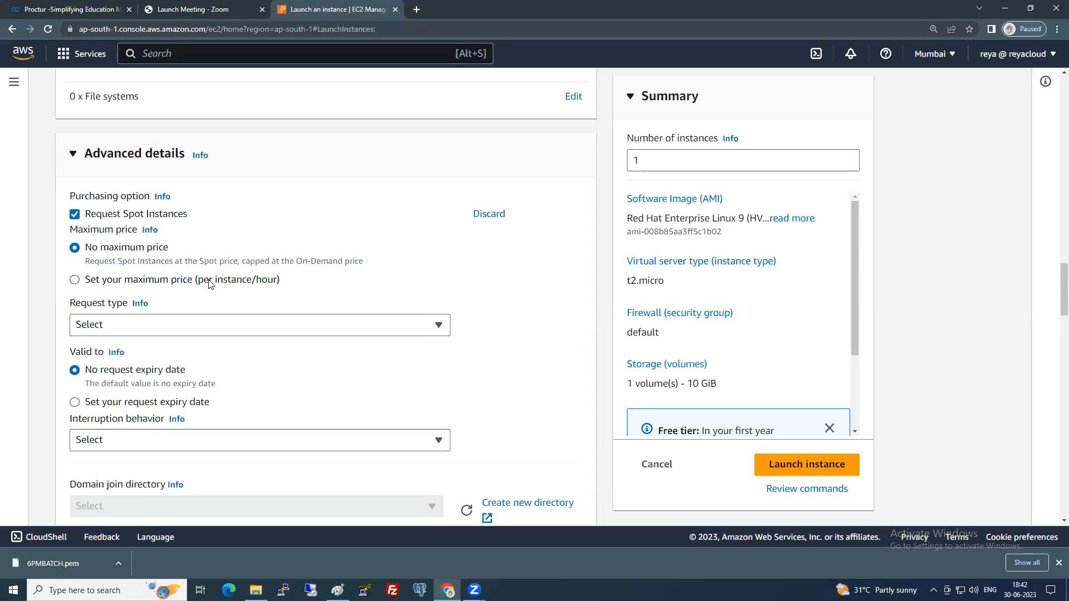
Select the option to set your own maximum Spot price per instance/hour and activate its price field.
left_click_drag(119, 282, 237, 286)
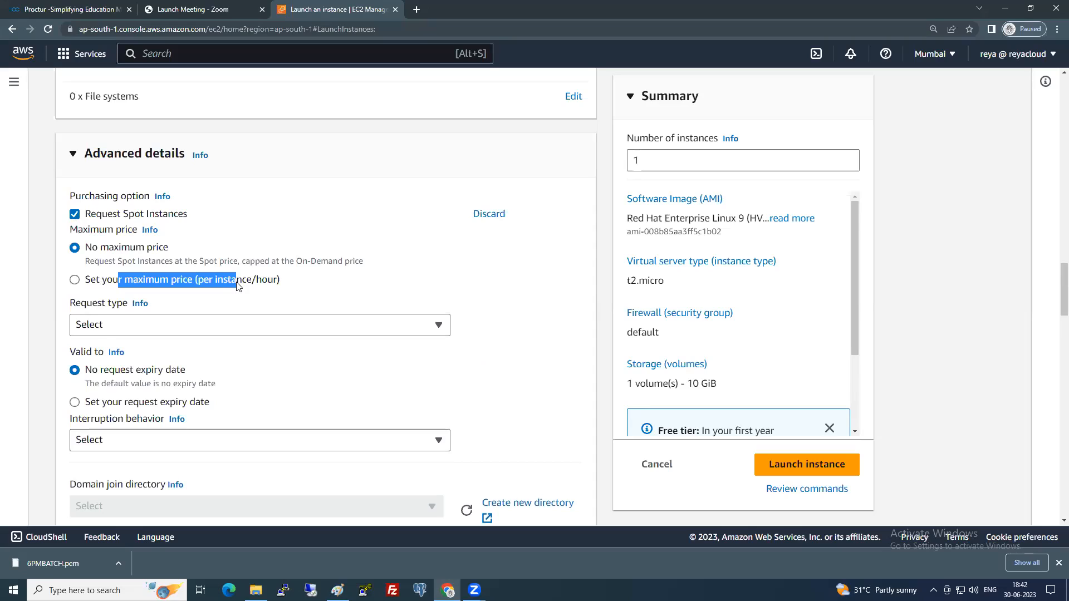
left_click_drag(237, 286, 202, 285)
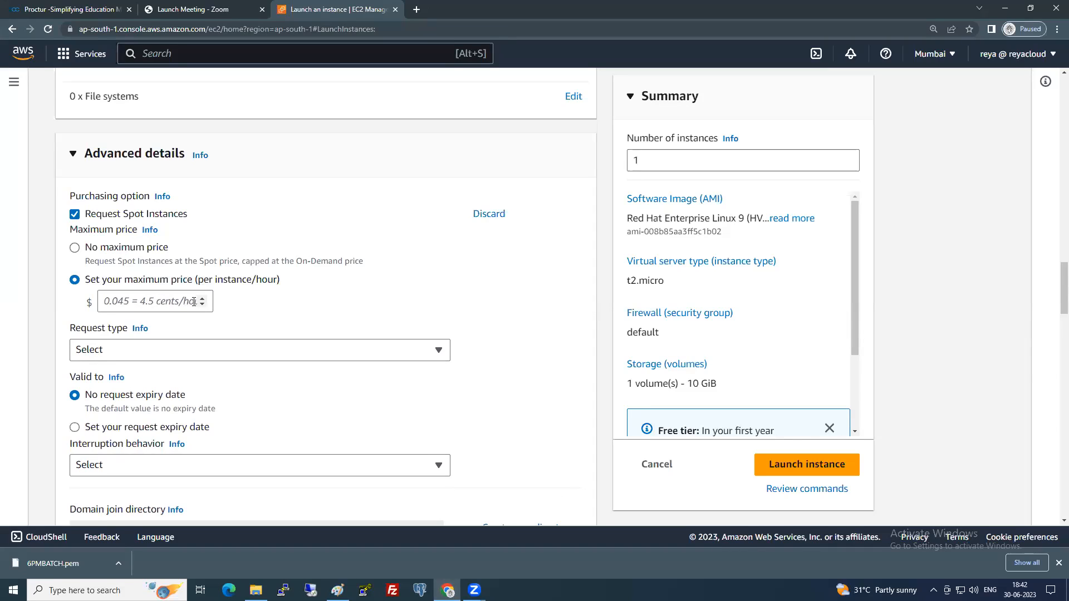
left_click(122, 302)
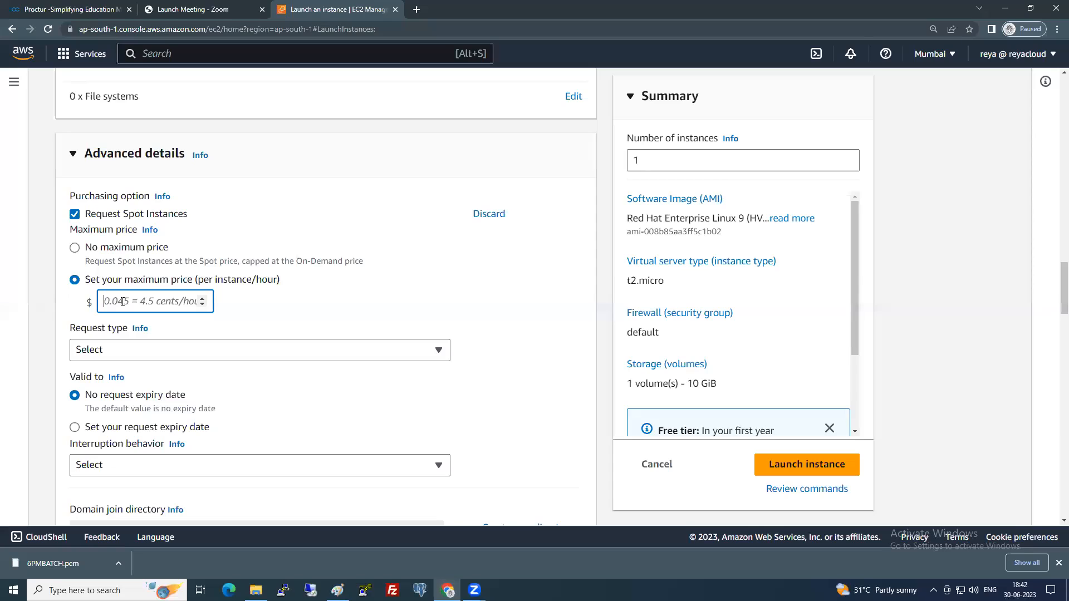
Examine the Spot request type, request expiry, and interruption behavior options, and return to the maximum price field.
left_click(135, 350)
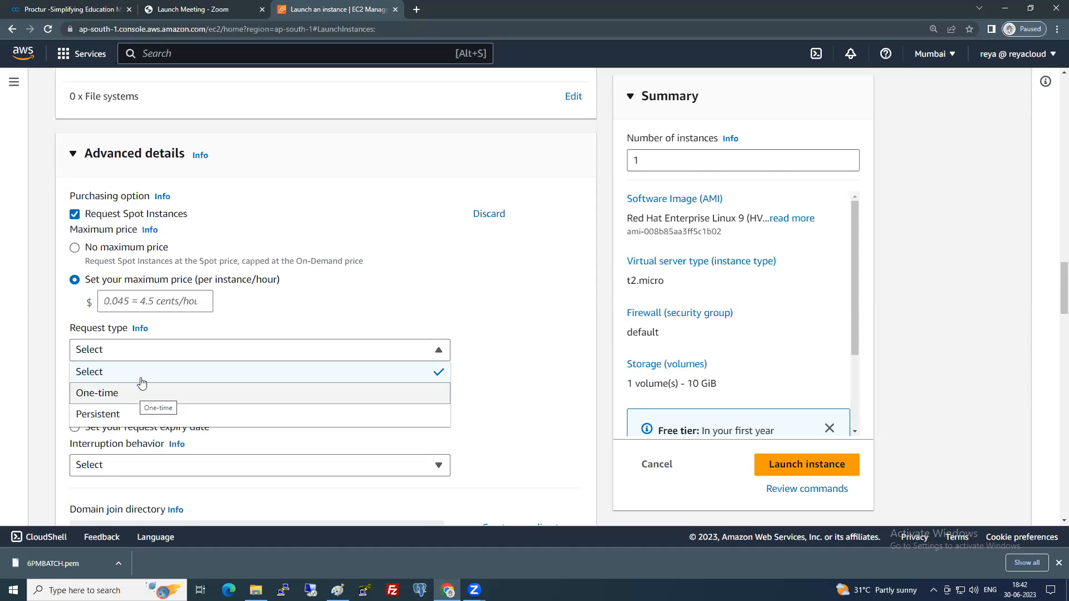
left_click(538, 365)
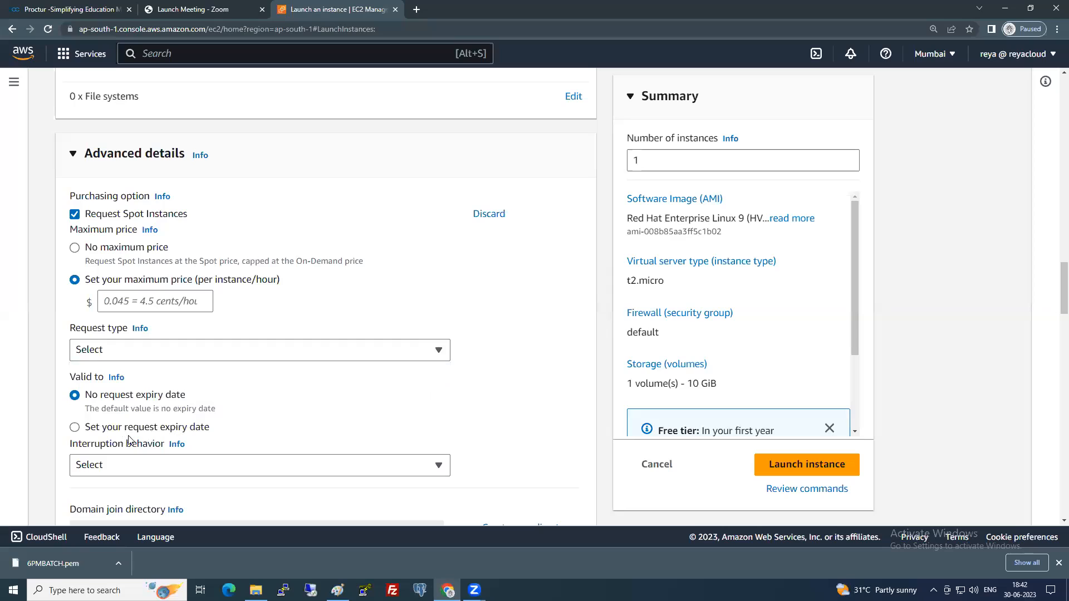
left_click_drag(91, 395, 209, 394)
left_click(150, 466)
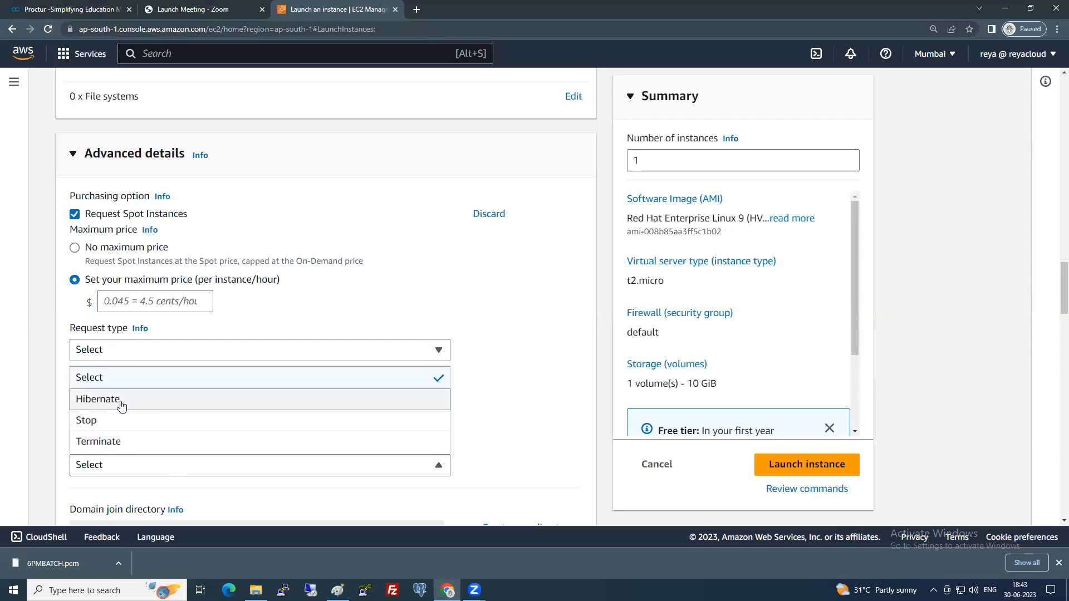
left_click(510, 359)
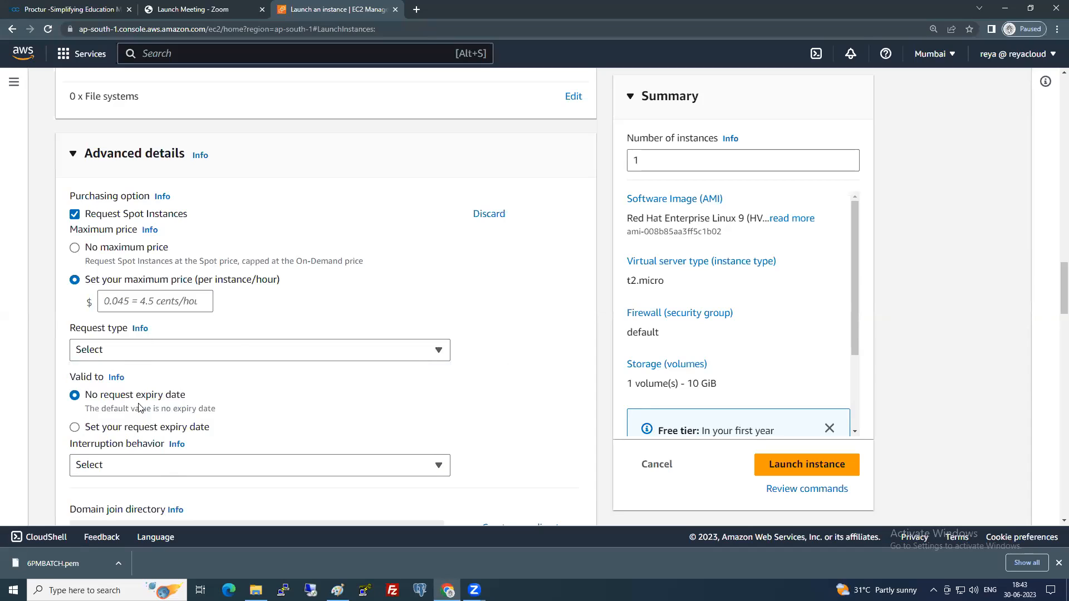
left_click(127, 299)
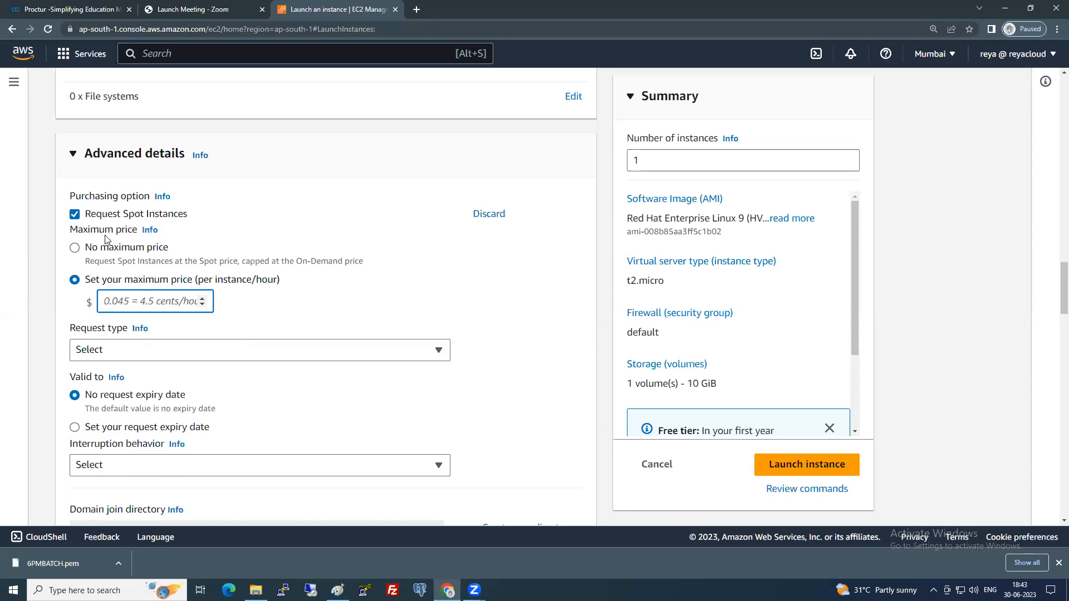
Turn off Request Spot Instances and look over the Domain join directory choices without selecting a directory.
left_click(75, 215)
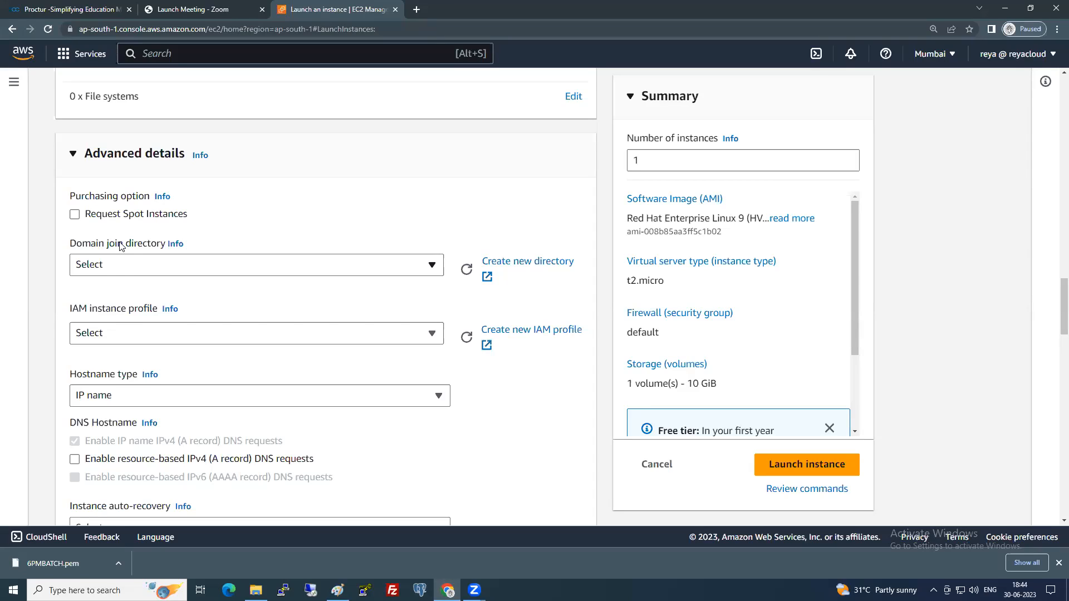
left_click(127, 270)
left_click(128, 271)
left_click(156, 265)
left_click(156, 265)
left_click(163, 269)
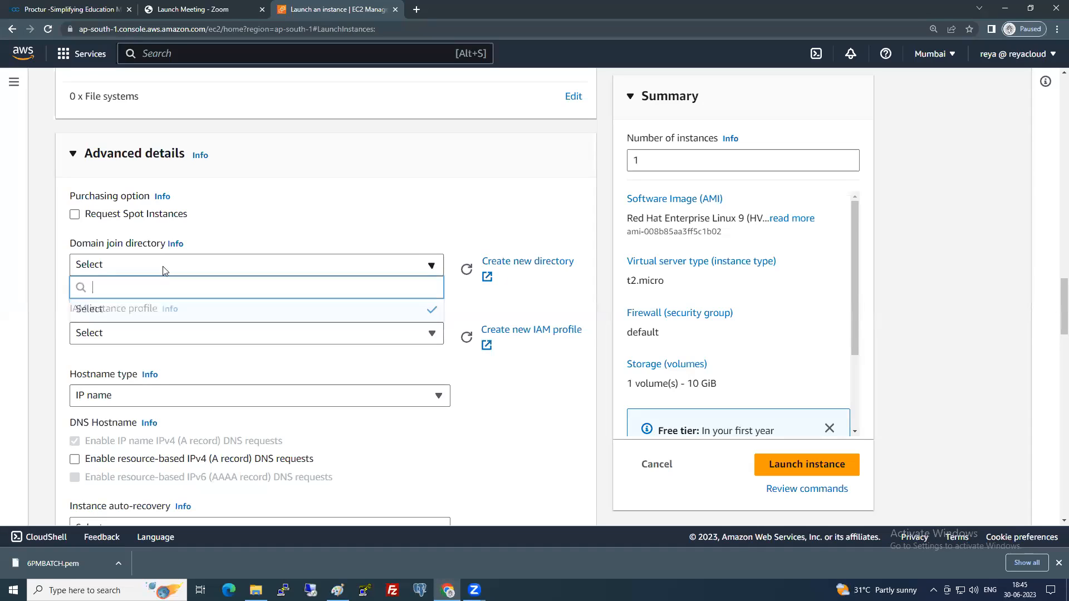
left_click(164, 269)
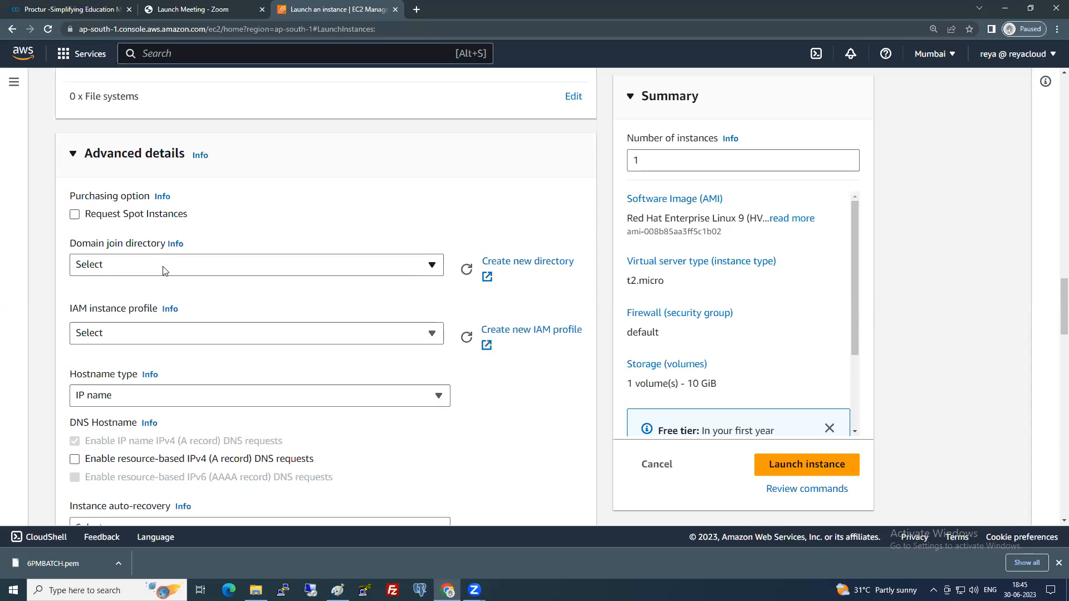
left_click(163, 270)
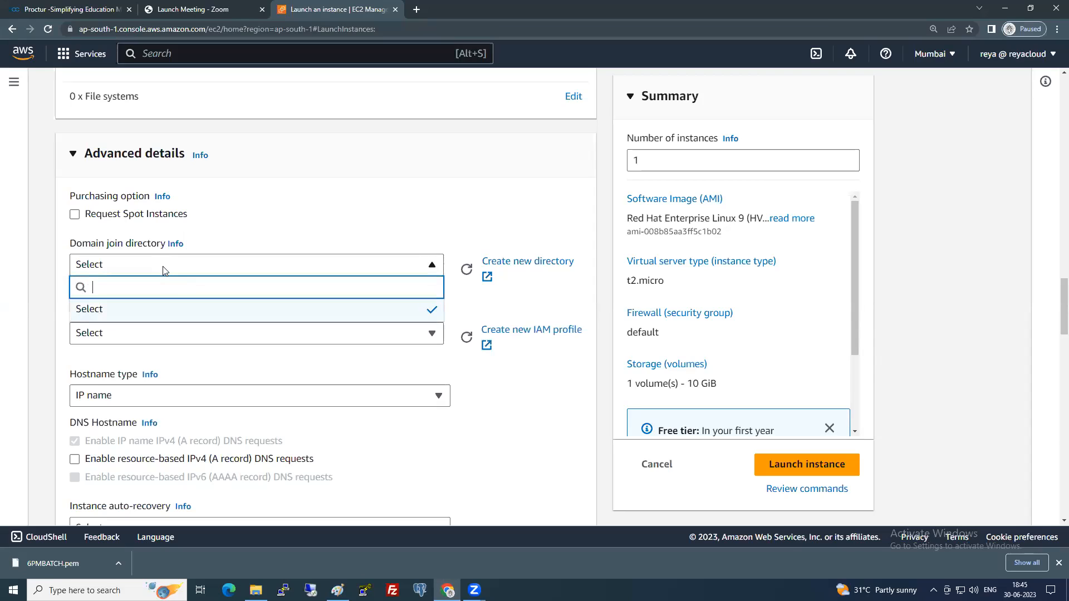
left_click(165, 270)
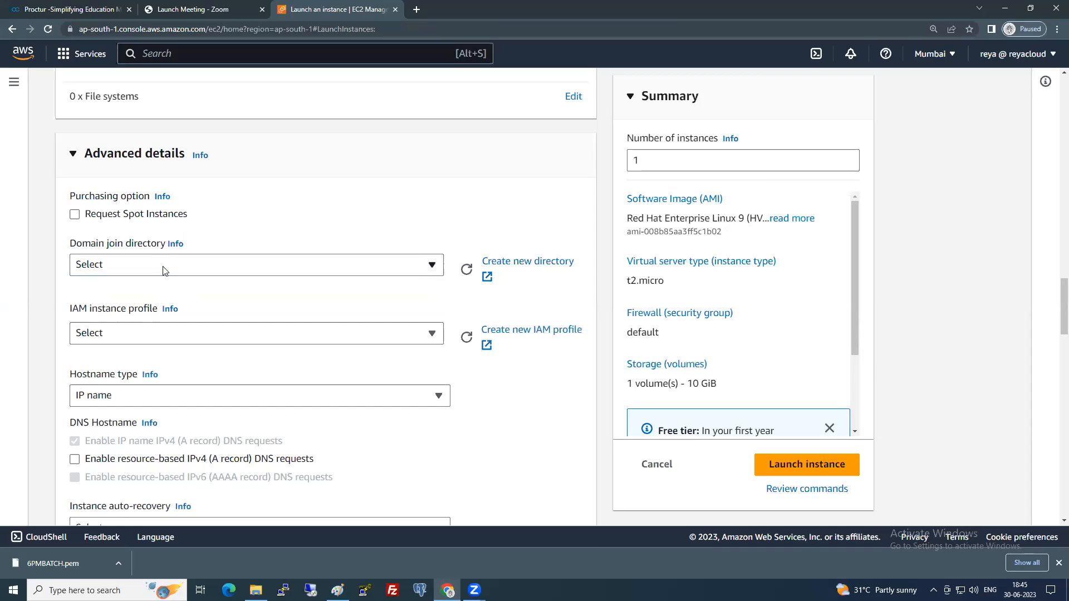
left_click(163, 271)
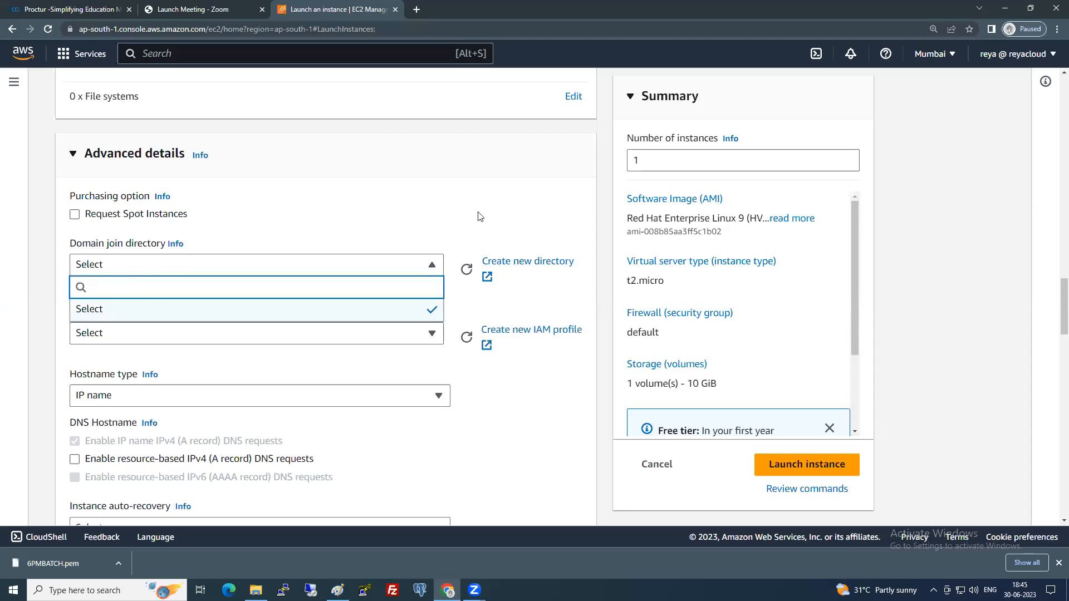
left_click(491, 216)
View the available IAM instance profiles without assigning one to the instance.
left_click(156, 335)
left_click(155, 335)
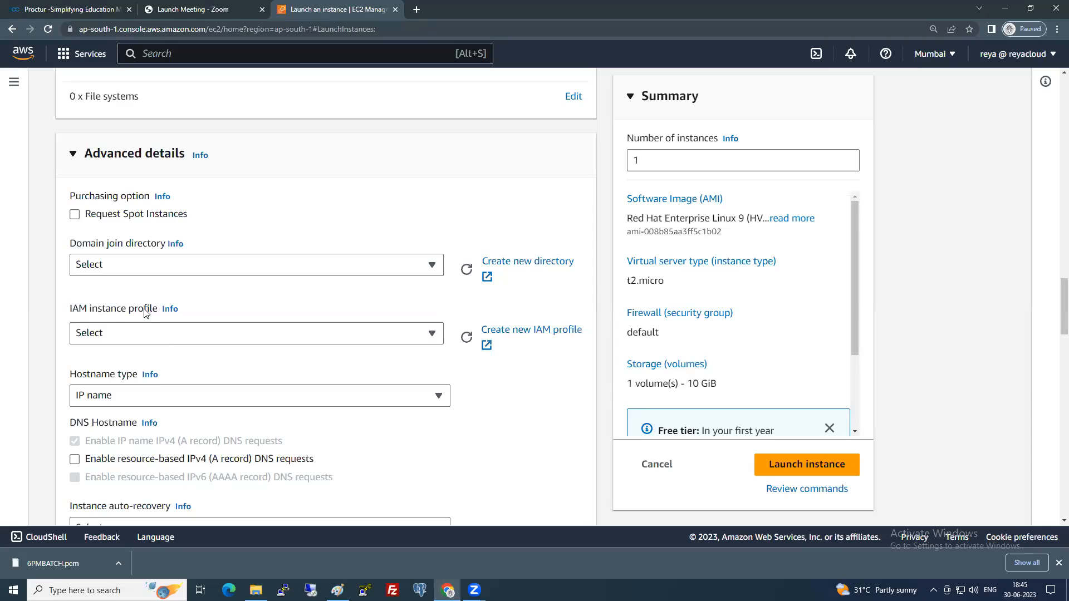
left_click(116, 333)
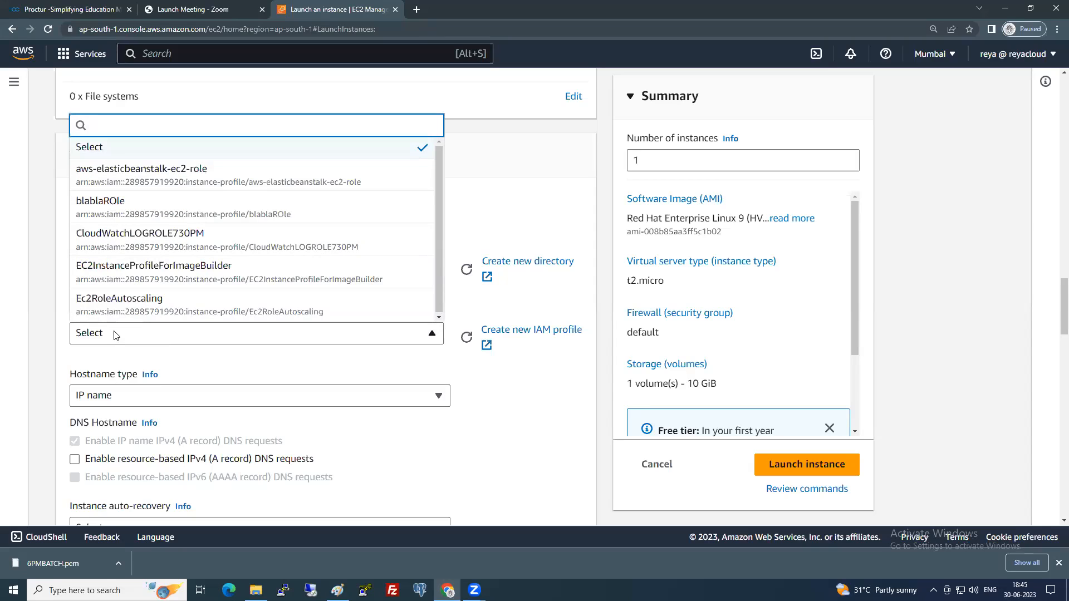
left_click(554, 388)
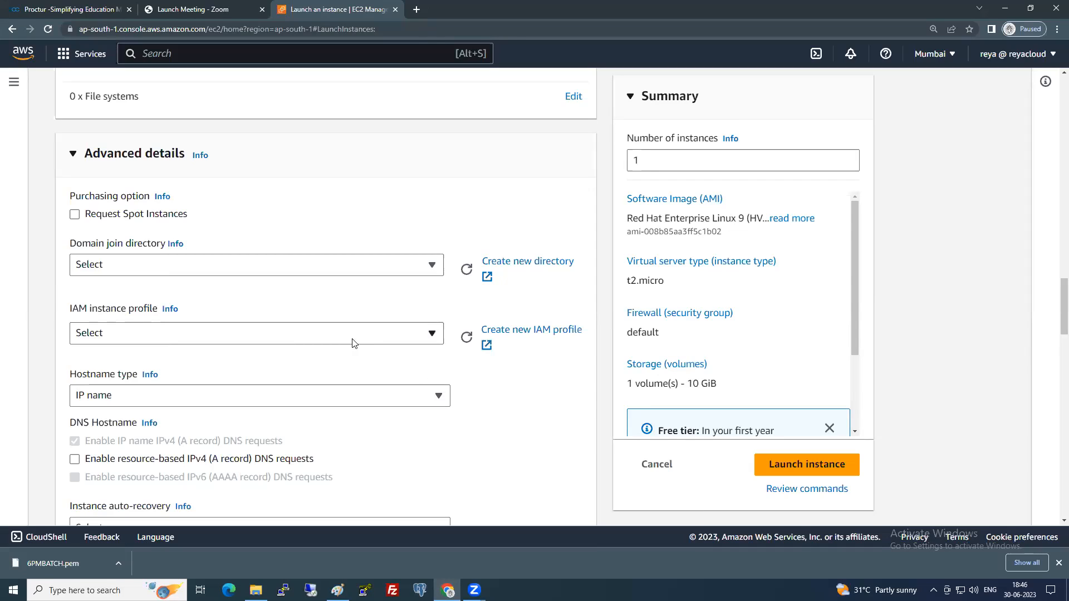
View the Hostname type options without changing the selection and highlight the DNS Hostname heading.
scroll(363, 353, "down", 2)
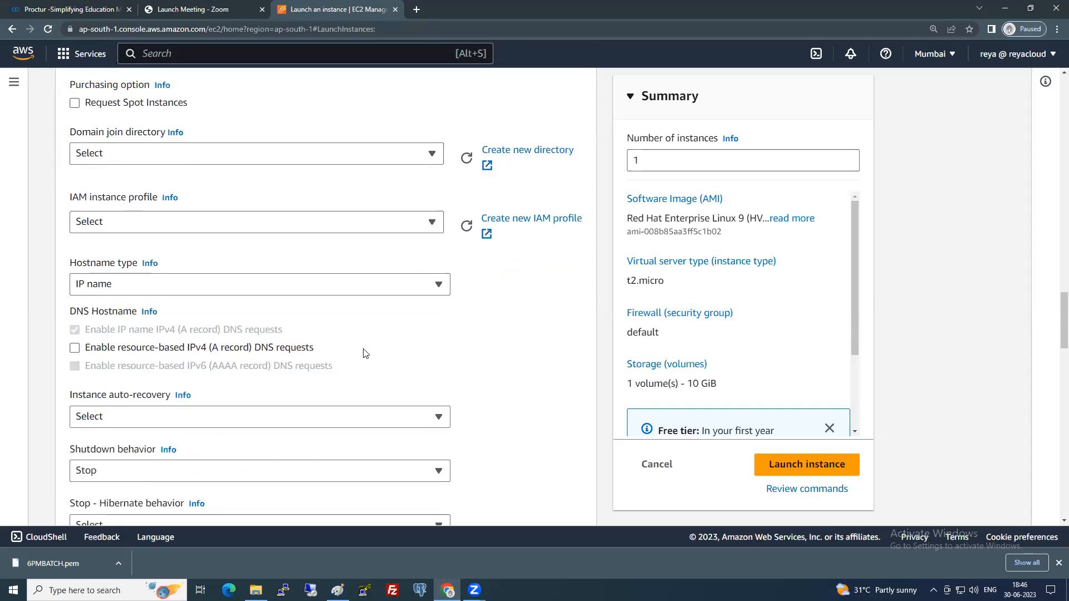
left_click(122, 291)
left_click(121, 292)
left_click(123, 286)
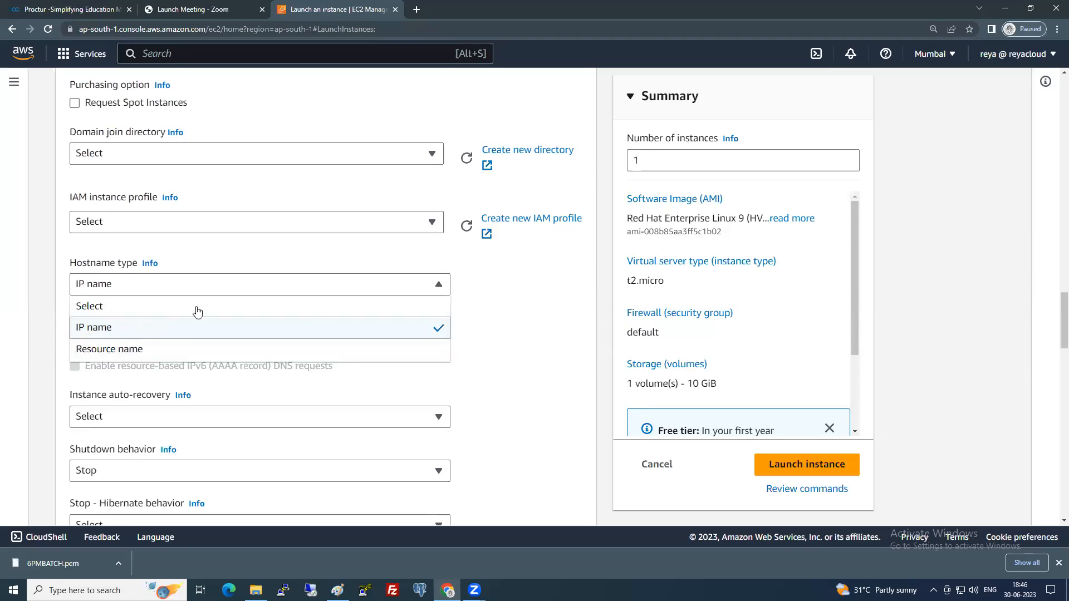
left_click(539, 330)
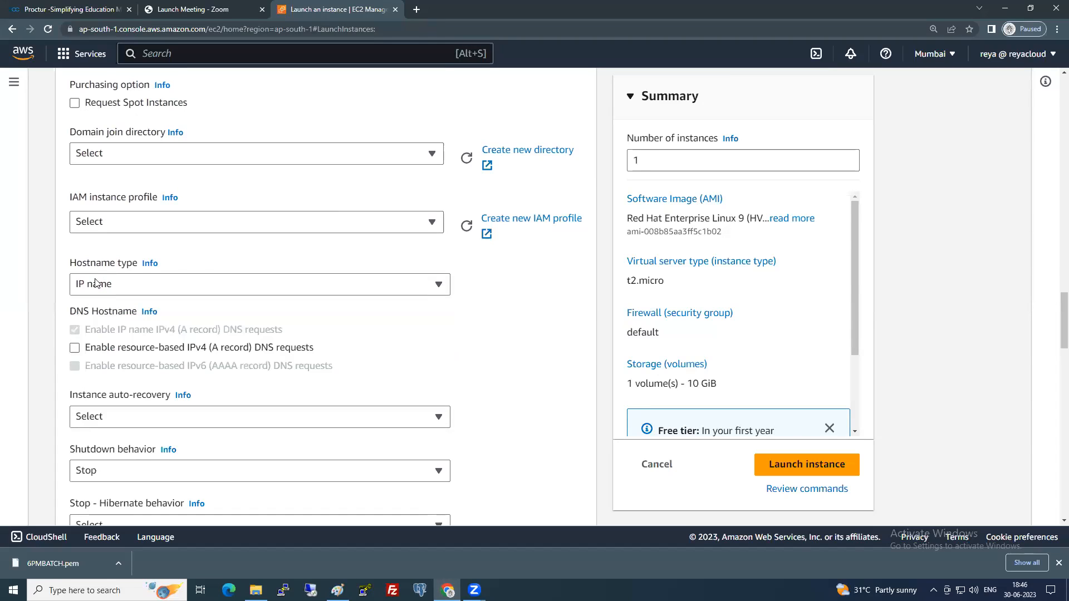
left_click_drag(69, 315, 124, 318)
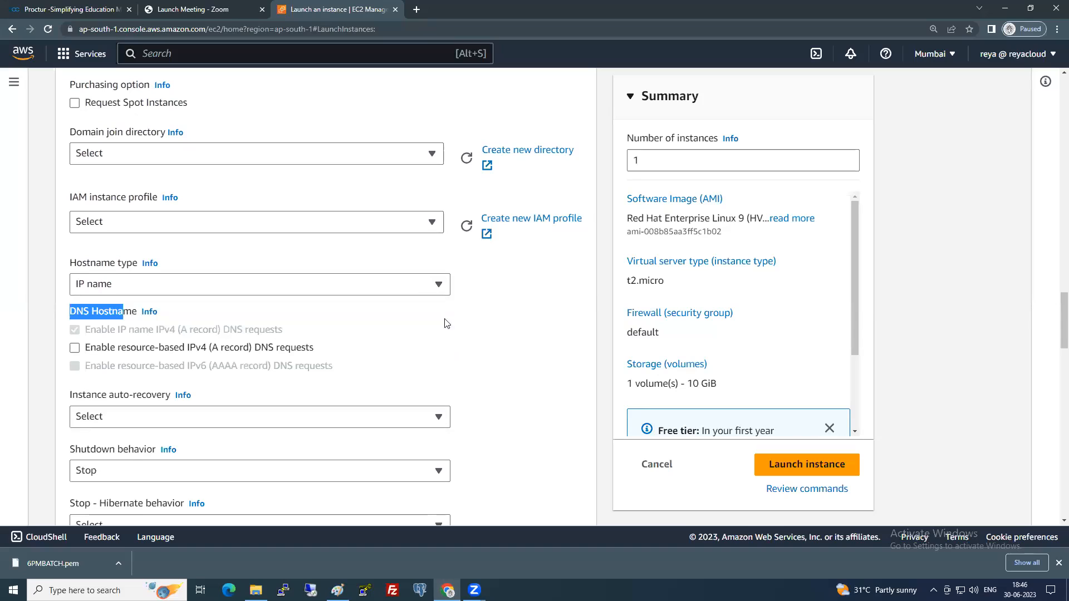
left_click(516, 319)
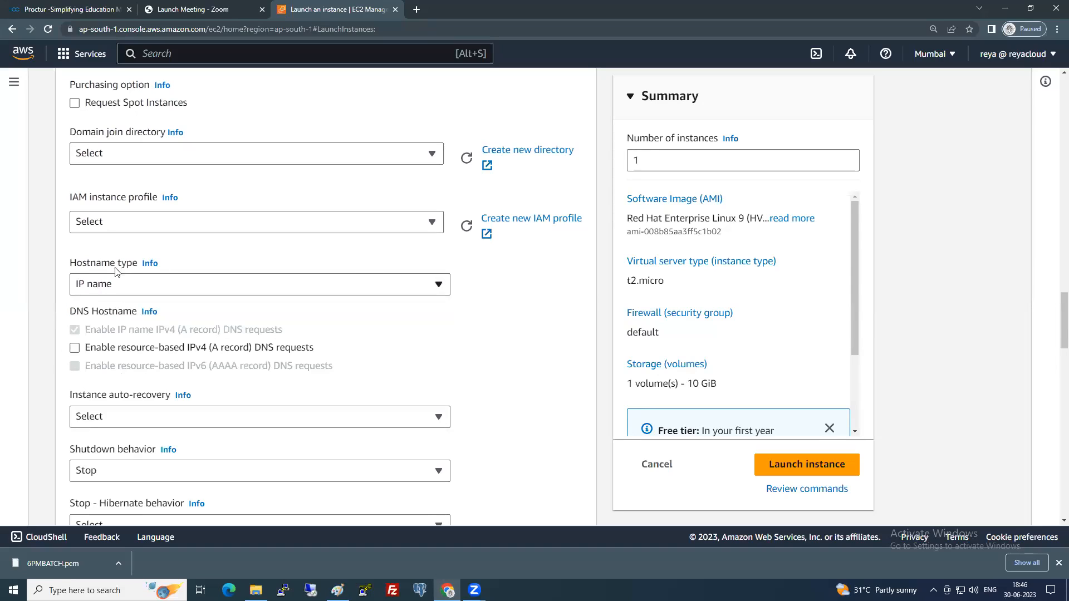
Examine the Instance auto-recovery options and leave the list without selecting one.
scroll(164, 356, "down", 1)
scroll(165, 356, "down", 1)
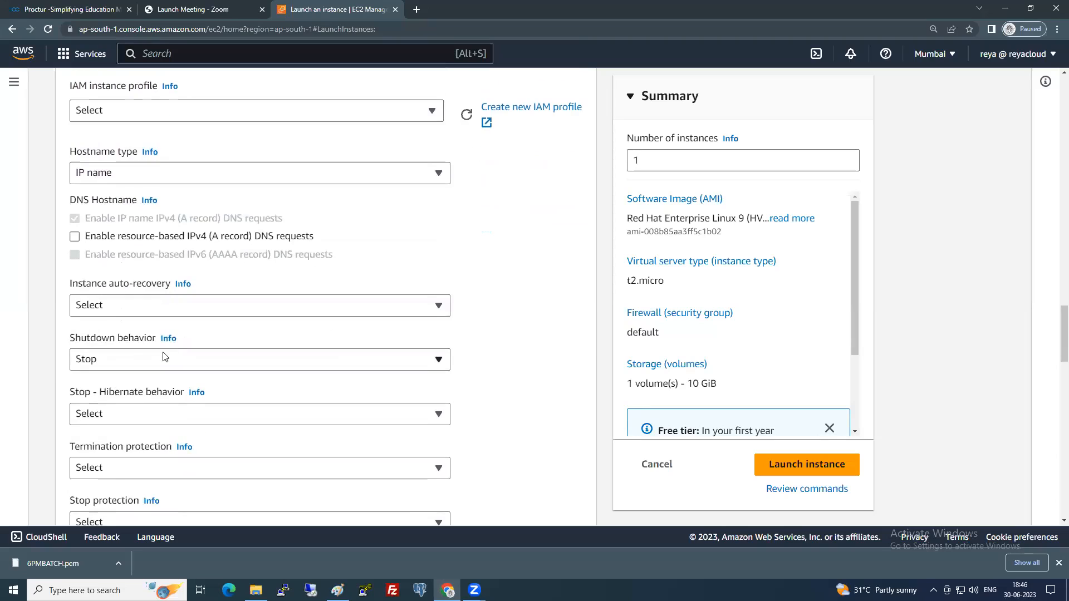
left_click(109, 311)
left_click(108, 311)
left_click(108, 309)
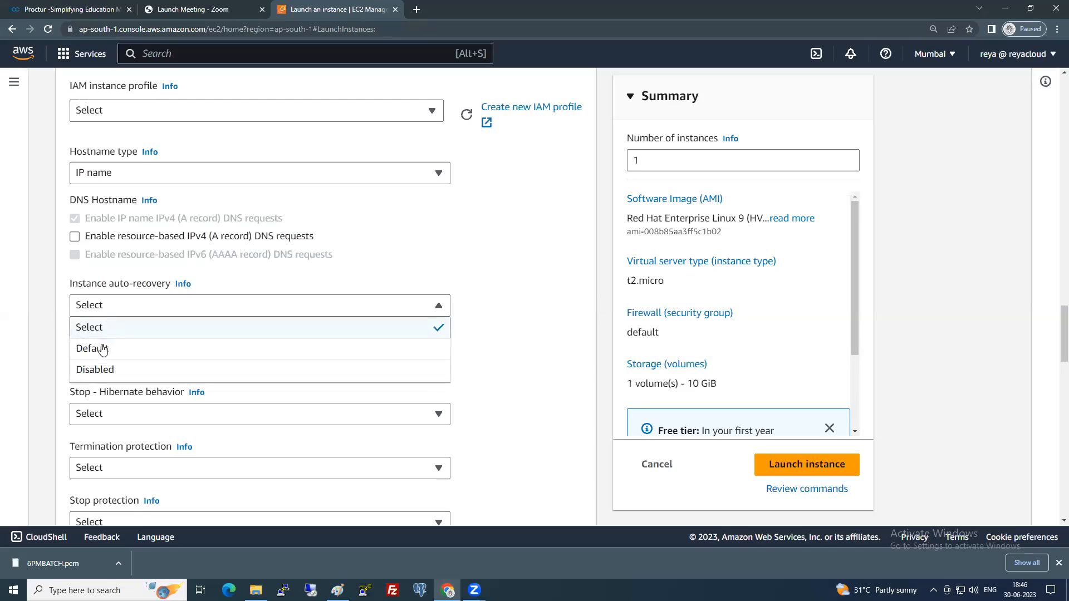
left_click(343, 305)
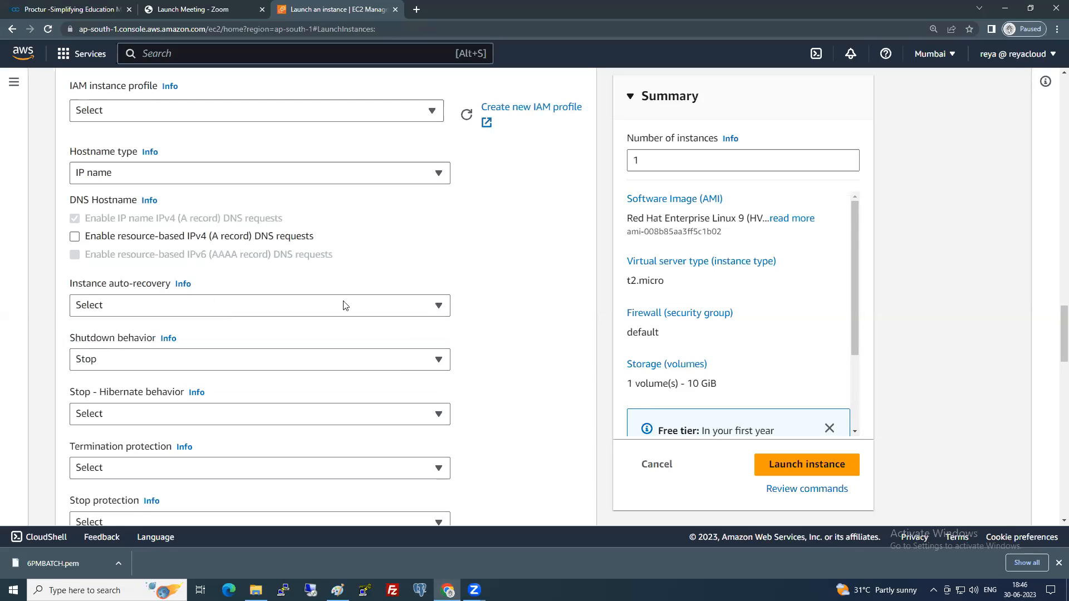
left_click(156, 305)
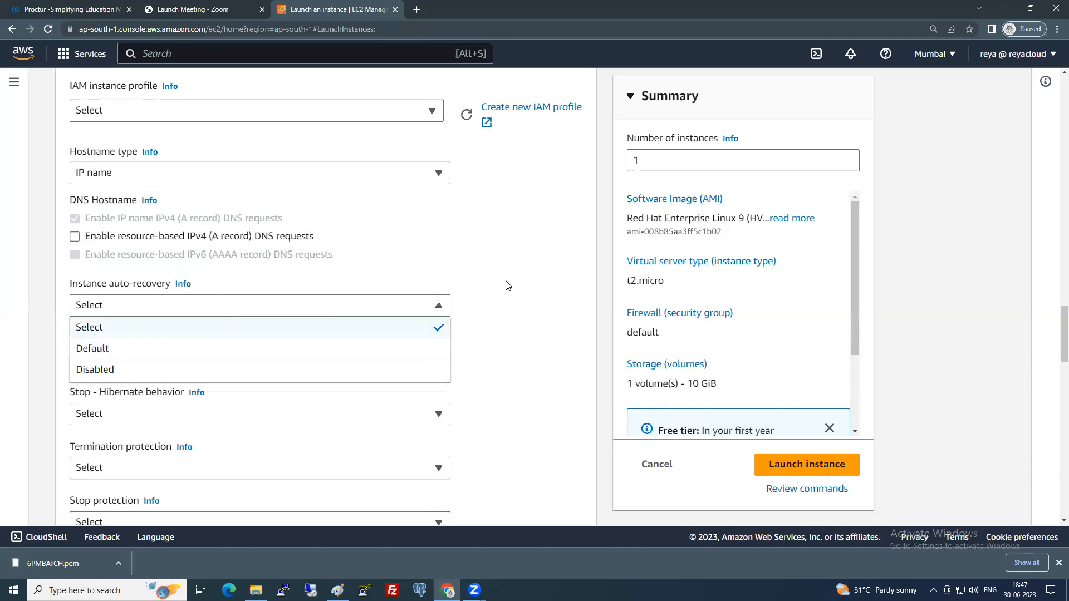
left_click(489, 294)
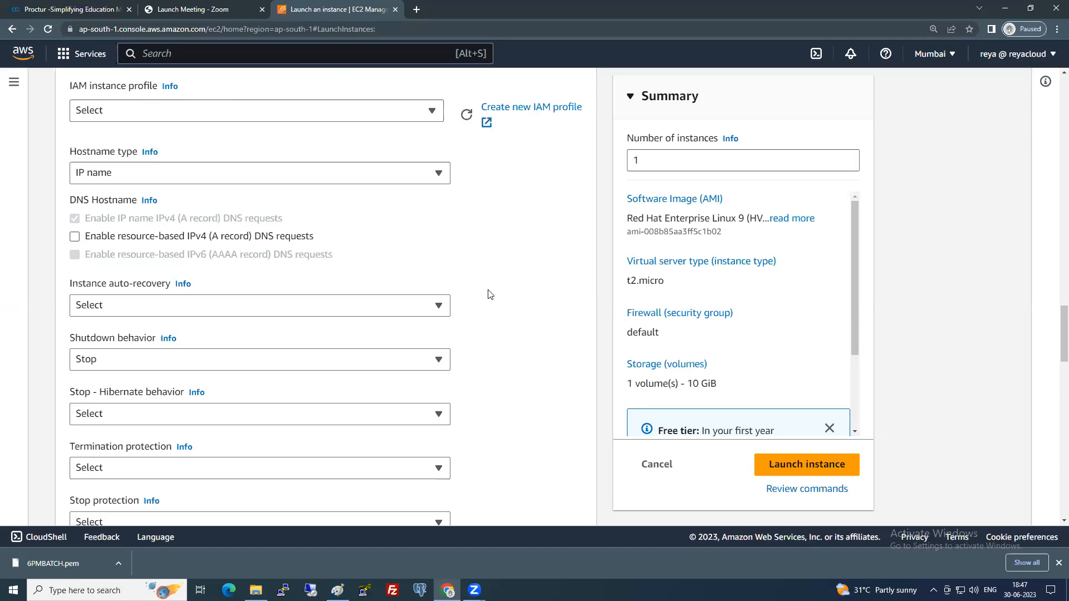
Switch to Paint and draw a red rectangle with a curved arrow pointing into it and a handwritten label inside.
scroll(279, 292, "down", 2)
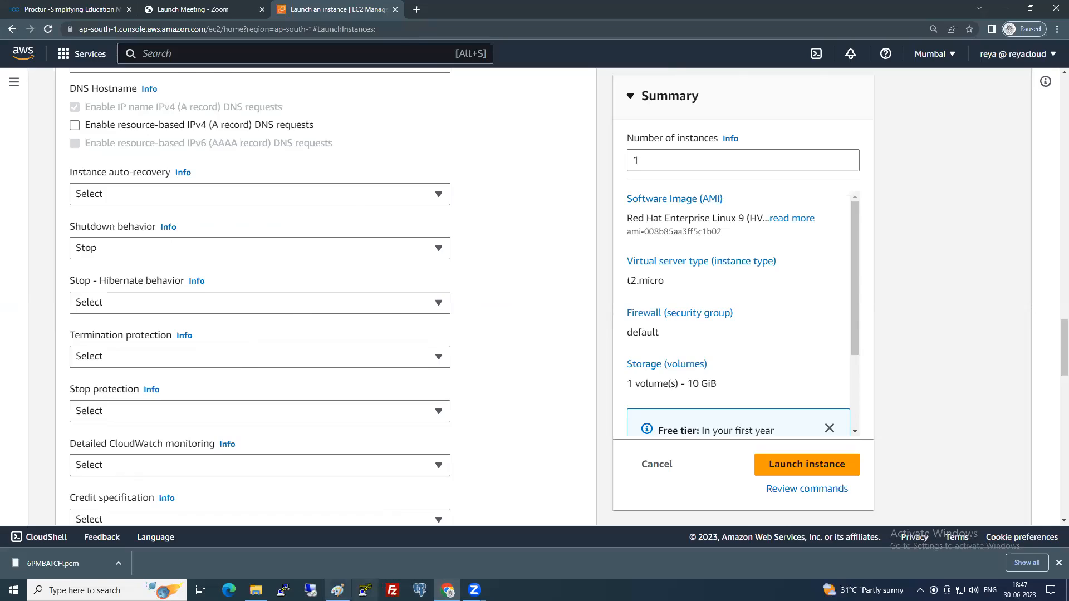
left_click(337, 590)
left_click(245, 35)
mouse_move(720, 351)
left_mouse_down()
mouse_move(778, 441)
mouse_move(864, 477)
left_mouse_up()
left_click(136, 40)
mouse_move(620, 469)
left_mouse_down()
mouse_move(664, 421)
mouse_move(721, 387)
mouse_move(756, 431)
mouse_move(790, 396)
mouse_move(801, 426)
mouse_move(835, 405)
mouse_move(834, 417)
left_mouse_up()
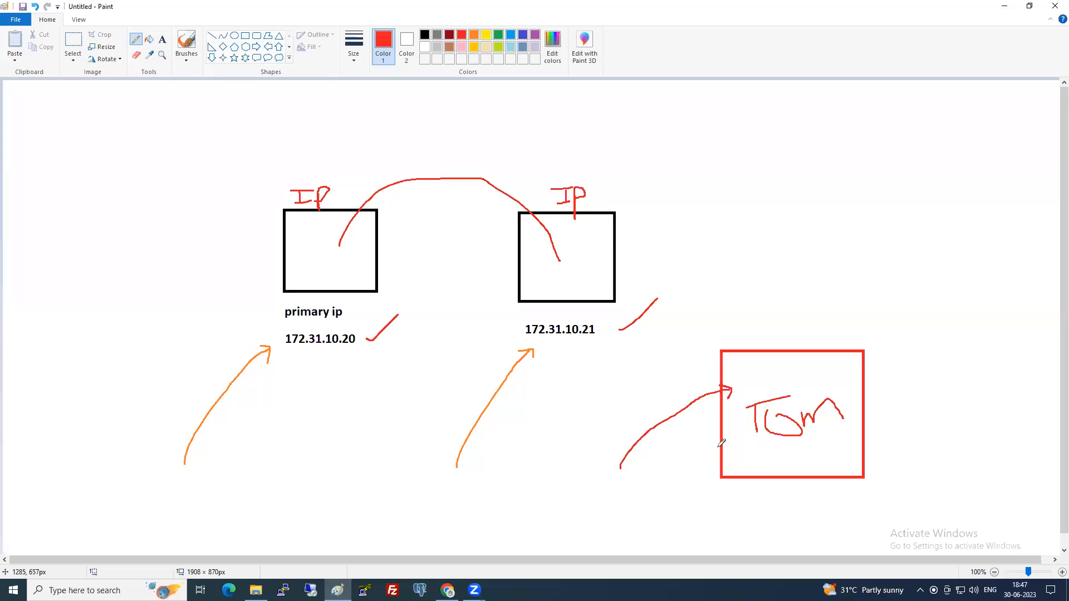
Sketch a small box with a tick in the red rectangle's lower-left corner and show the Windows shut down or sign out options.
left_click_drag(720, 458, 749, 473)
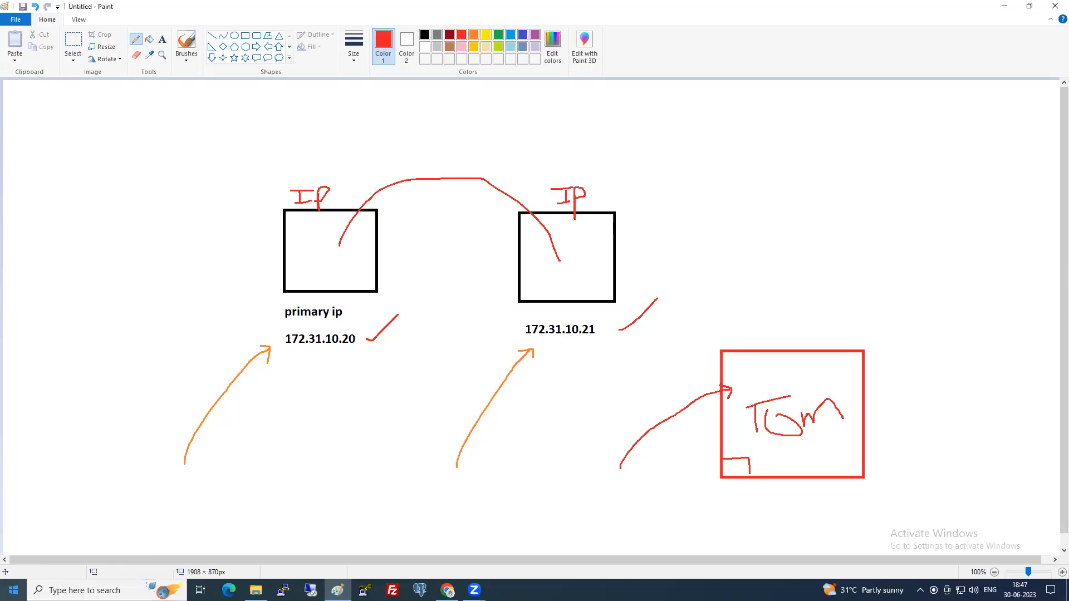
right_click(12, 590)
mouse_move(41, 568)
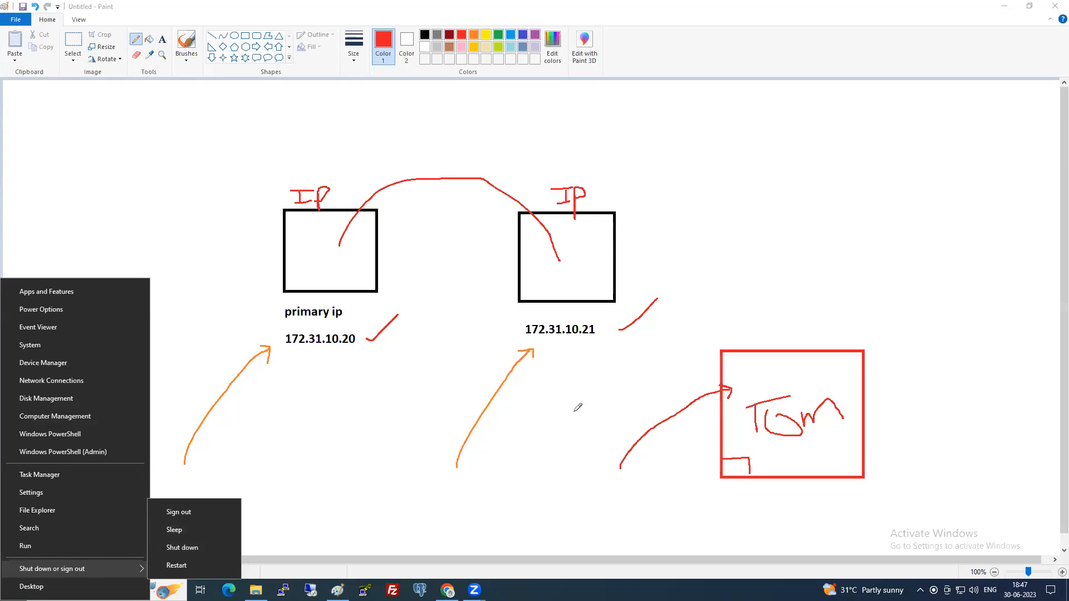
left_click(816, 430)
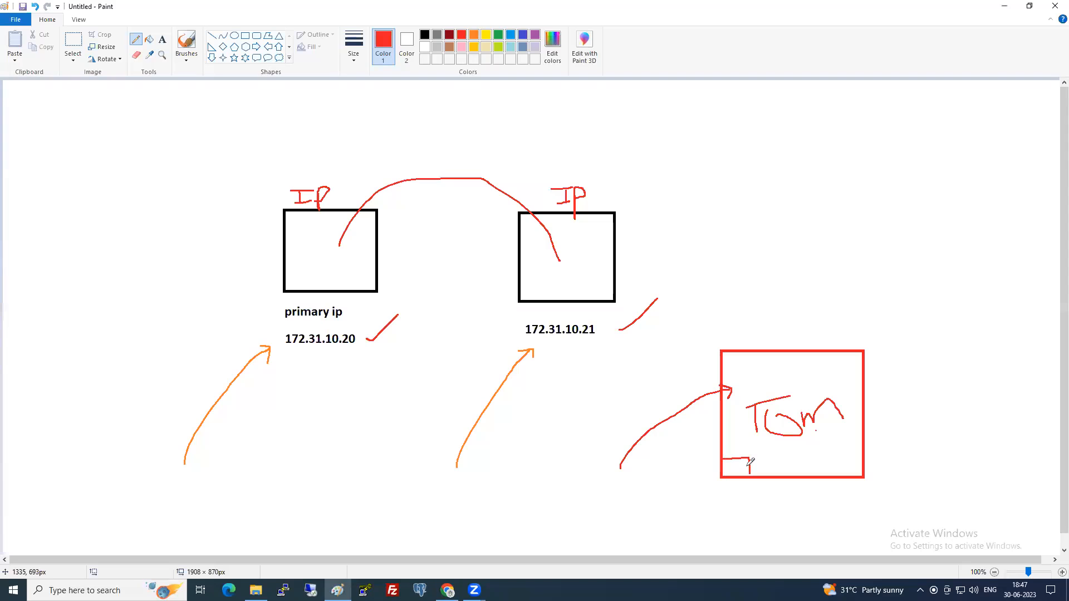
left_click_drag(734, 468, 757, 443)
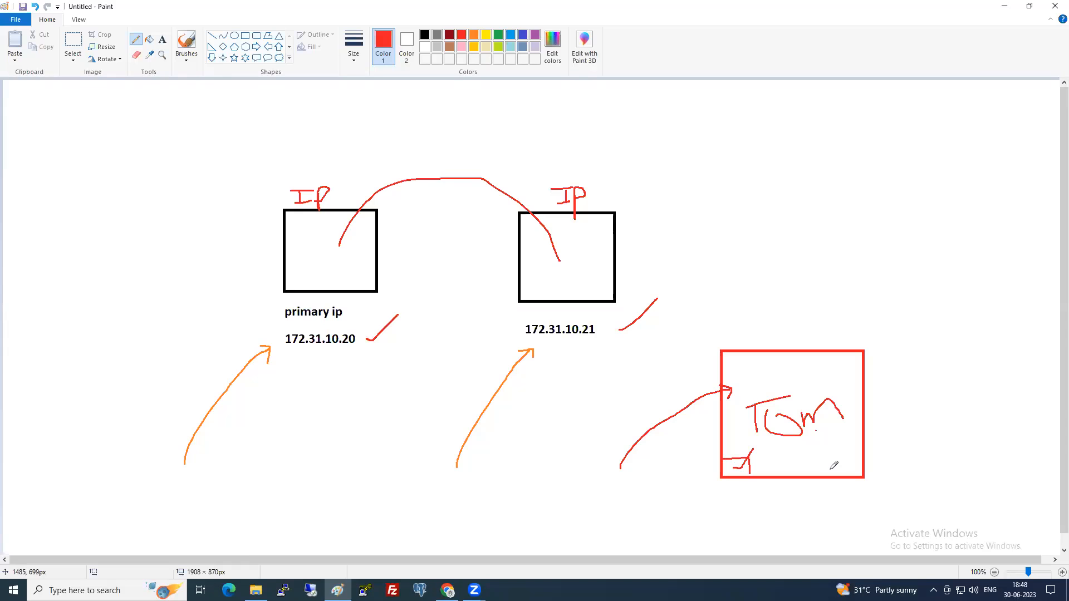
Switch back to the EC2 launch page in Chrome and choose Stop as the Shutdown behavior.
key("alt+Tab")
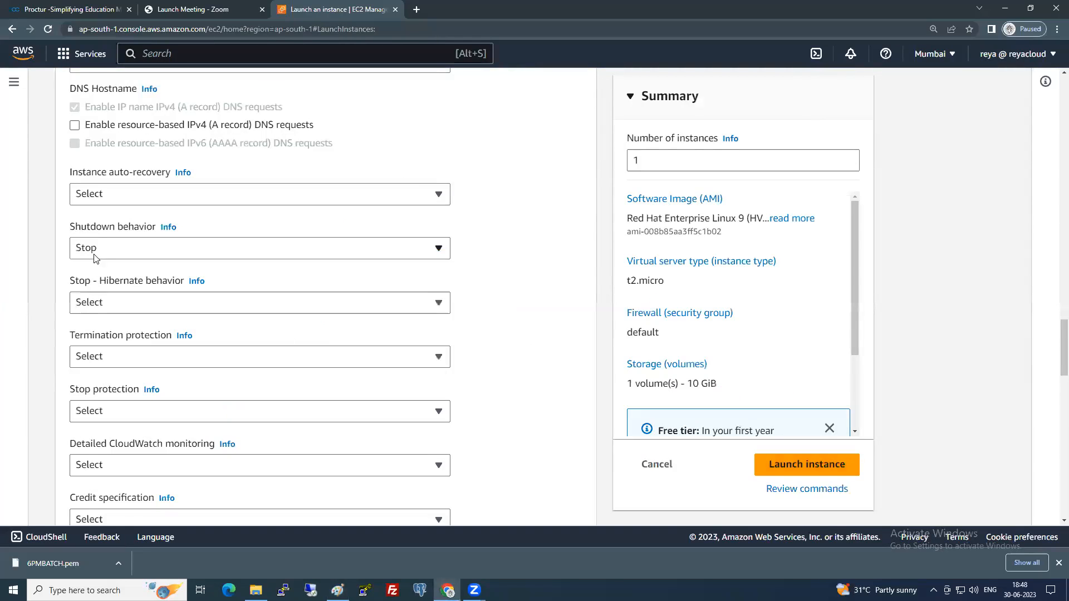
left_click(134, 254)
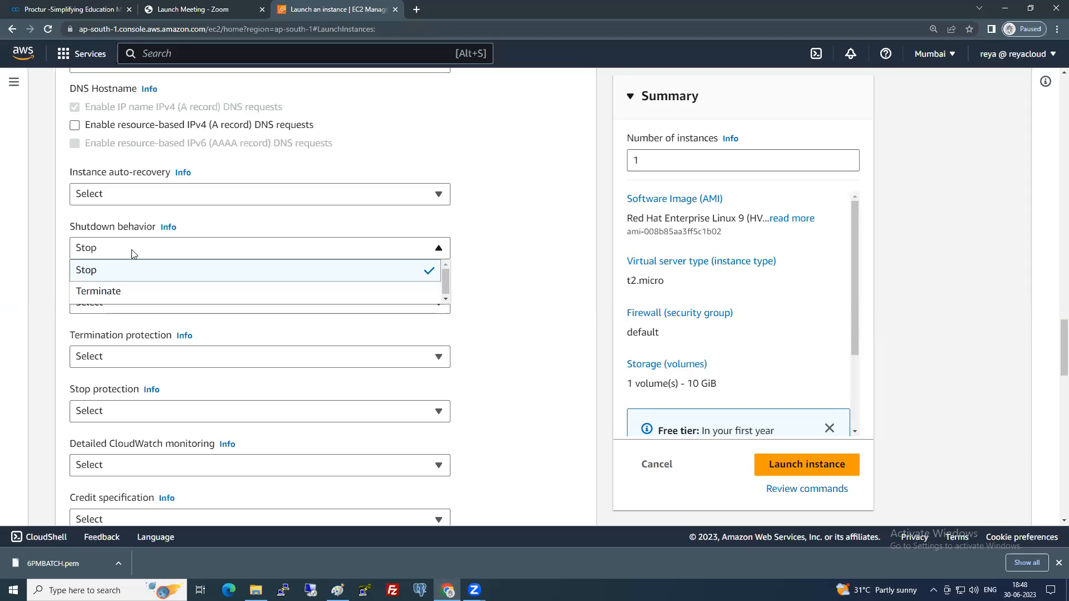
left_click(204, 273)
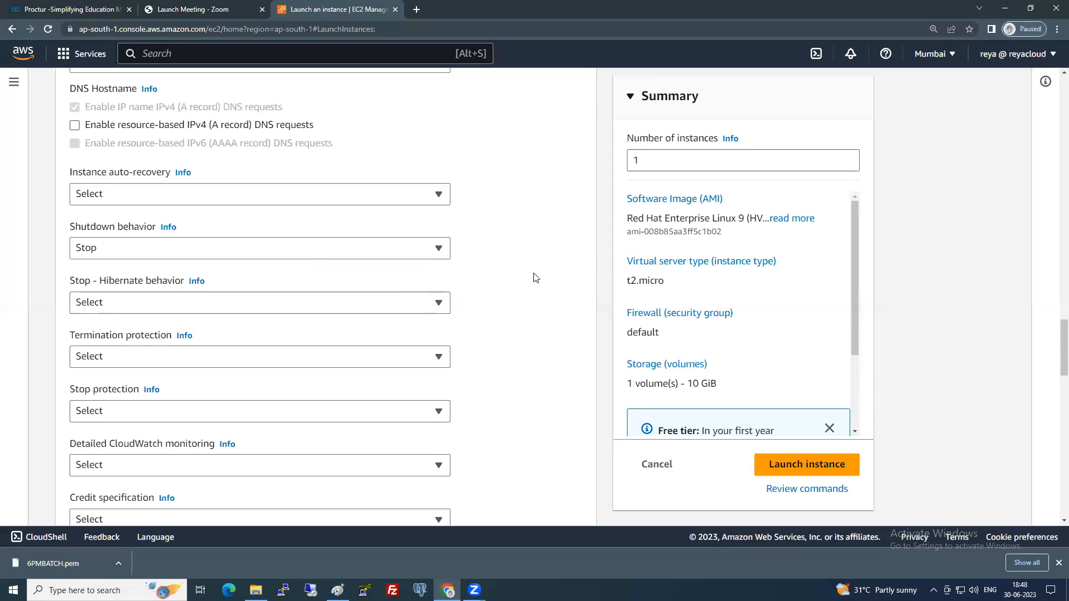
View the Stop - Hibernate behavior and Termination protection options without selecting a value for either.
left_click(120, 310)
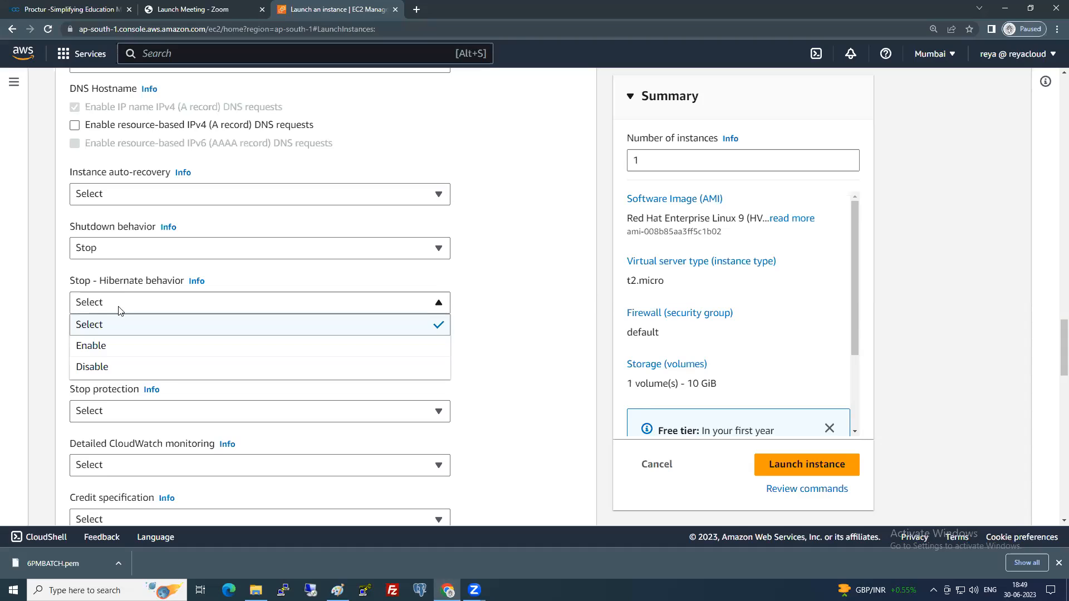
left_click(519, 273)
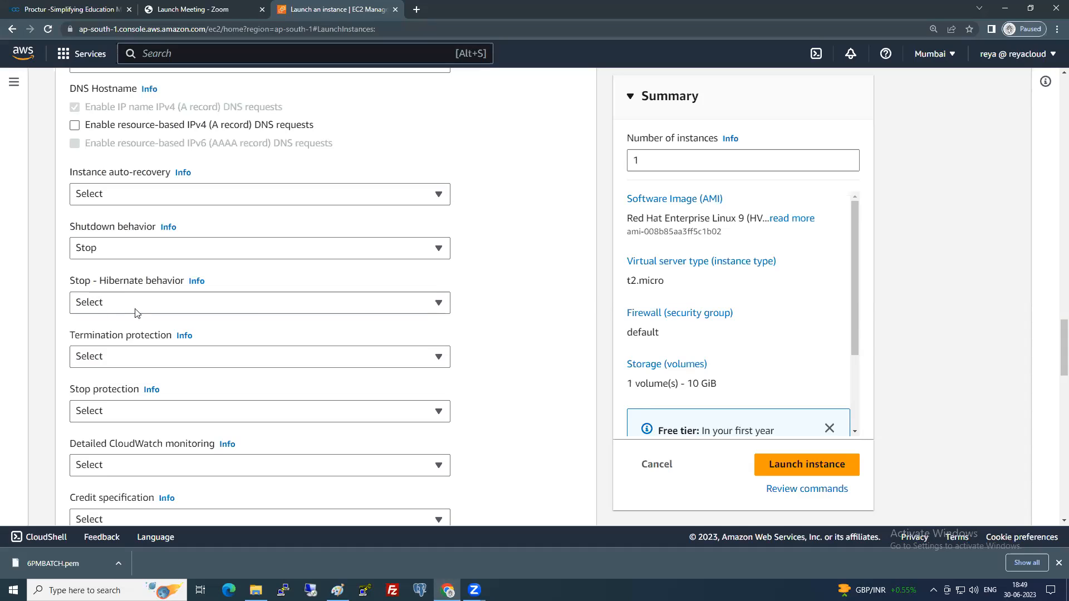
scroll(114, 341, "down", 1)
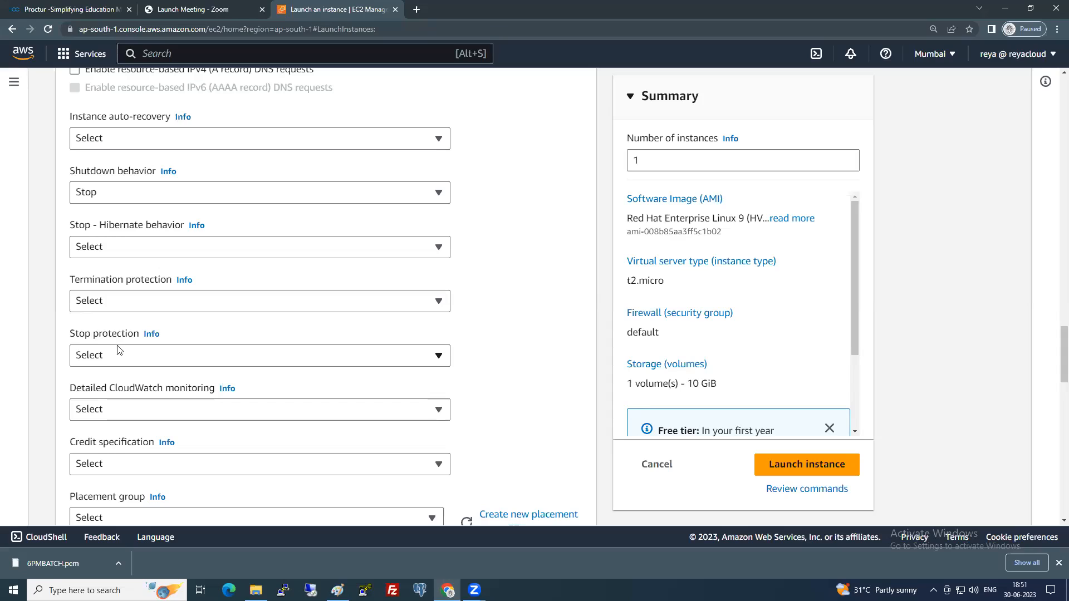
left_click(127, 306)
left_click(538, 312)
left_click(114, 306)
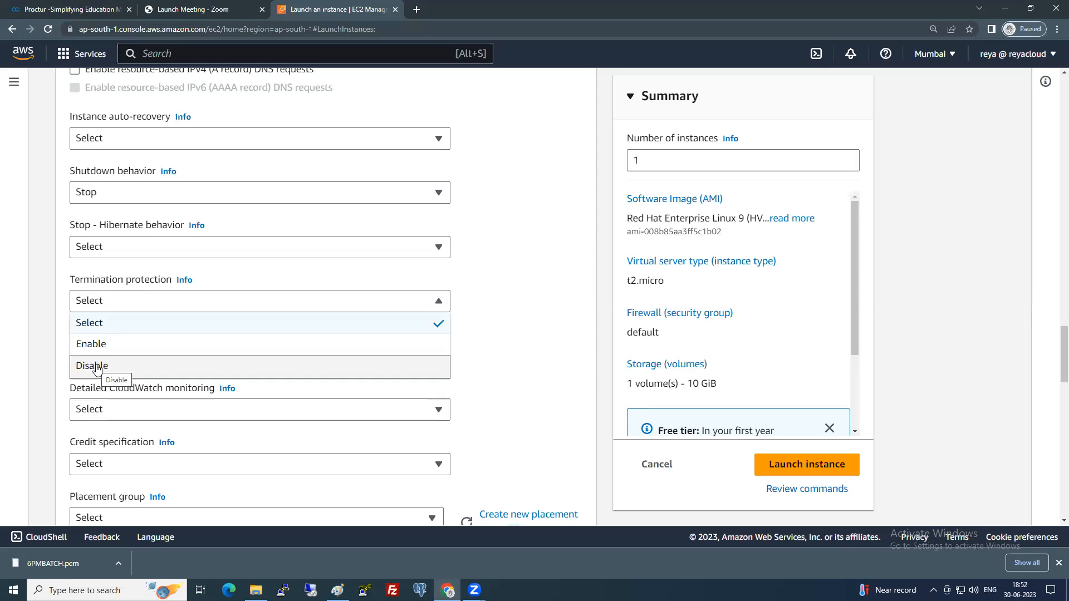
left_click(522, 328)
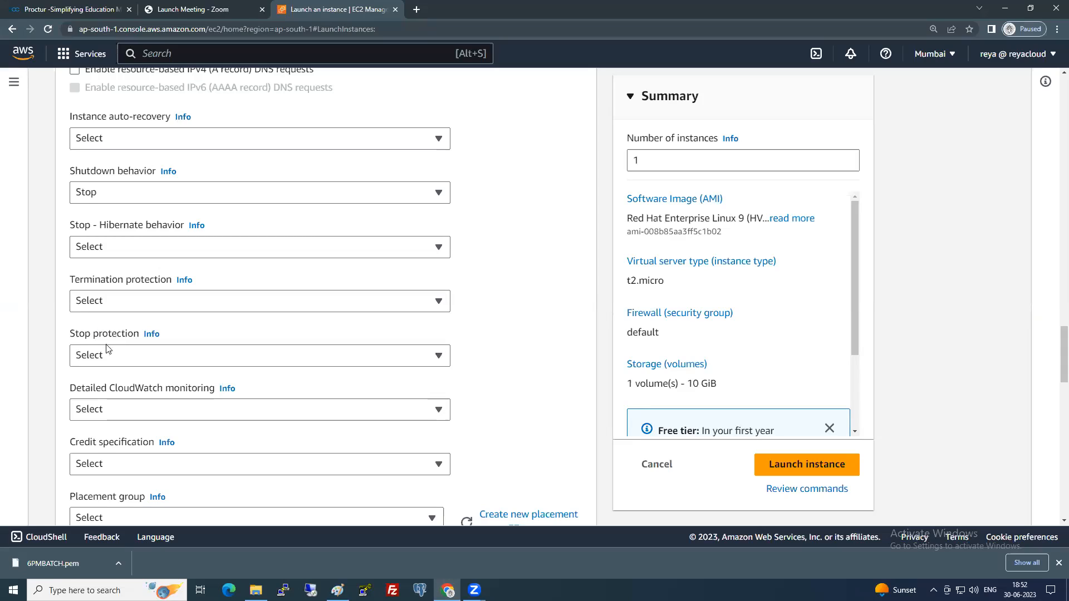
Highlight the Termination protection heading and open the Stop protection options.
left_click_drag(71, 279, 172, 282)
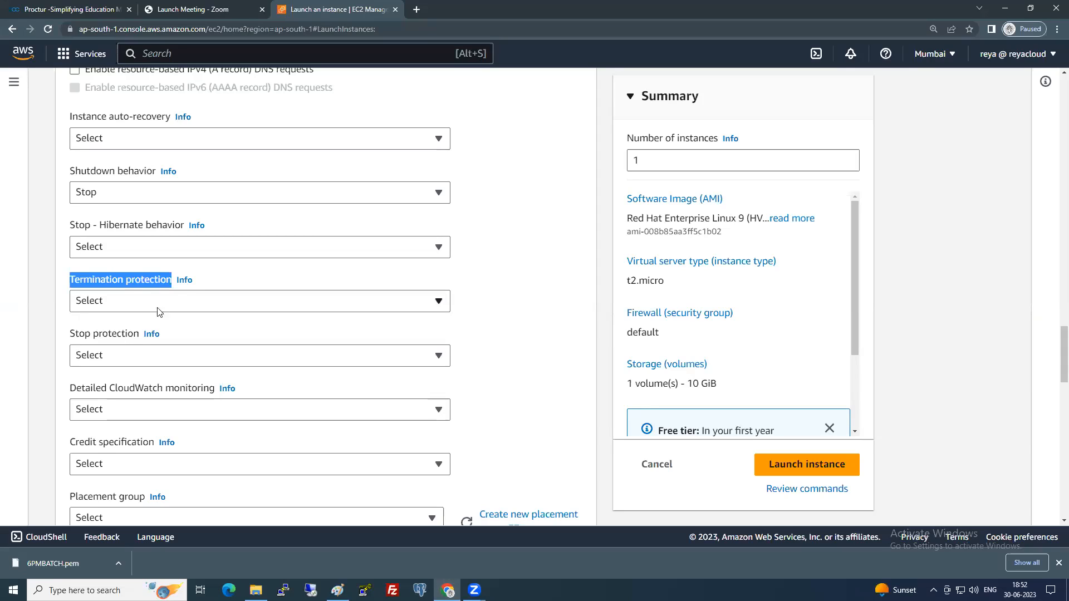
left_click(129, 357)
left_click(129, 357)
left_click(129, 357)
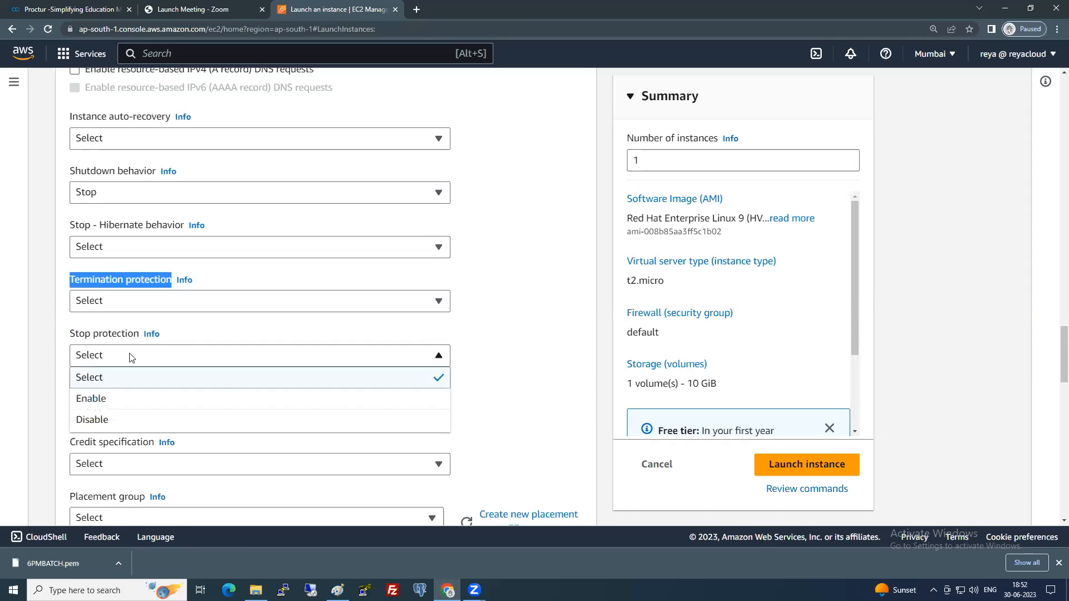
Close the Stop protection options without choosing one, highlight the Detailed CloudWatch monitoring heading and view its options.
left_click(131, 358)
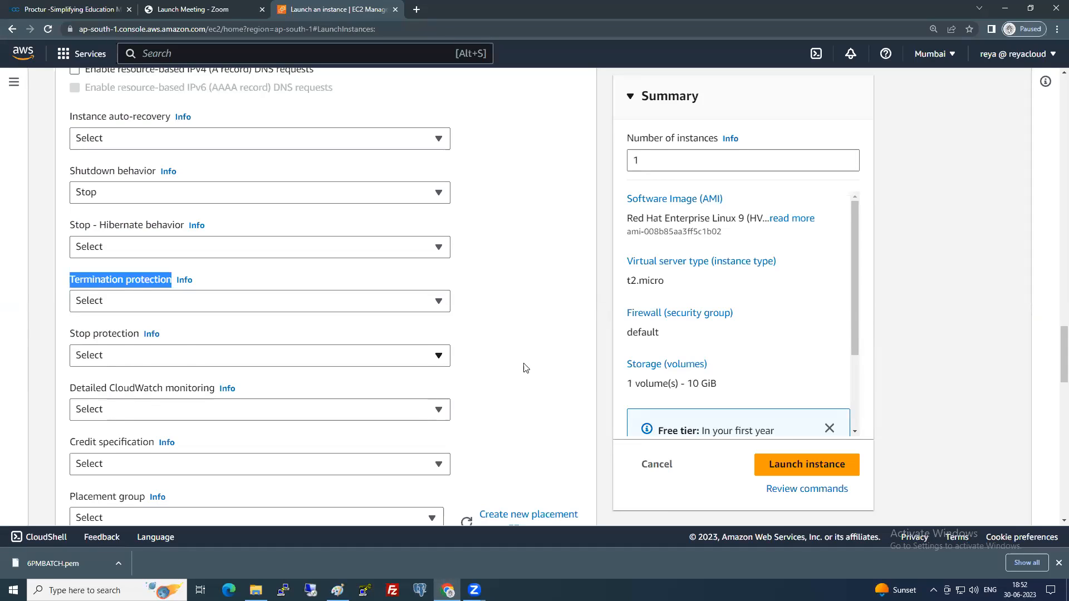
left_click(547, 357)
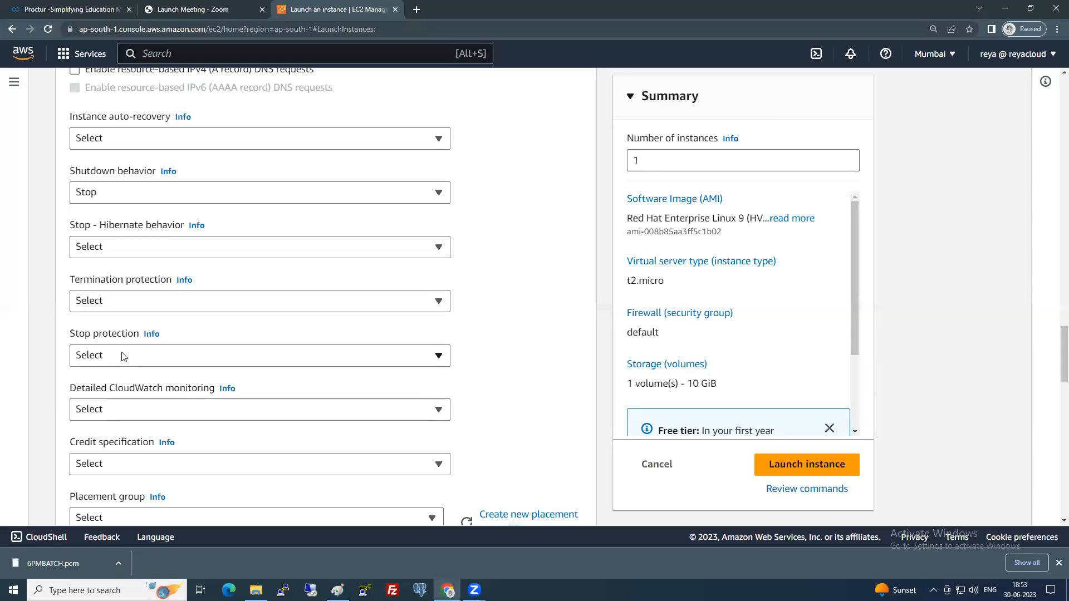
scroll(123, 356, "down", 1)
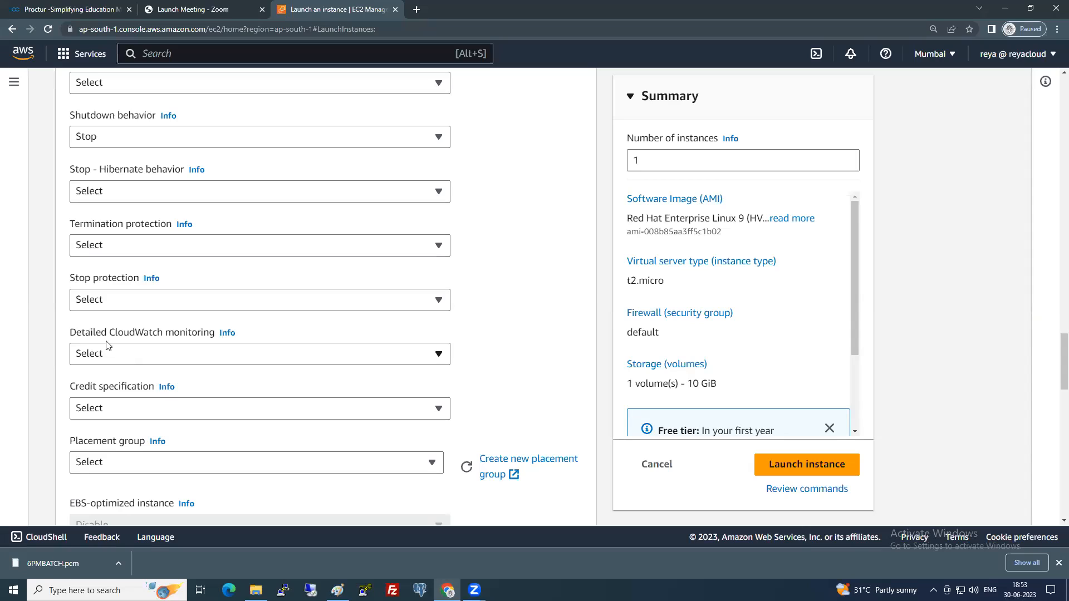
left_click_drag(68, 333, 209, 334)
left_click(192, 362)
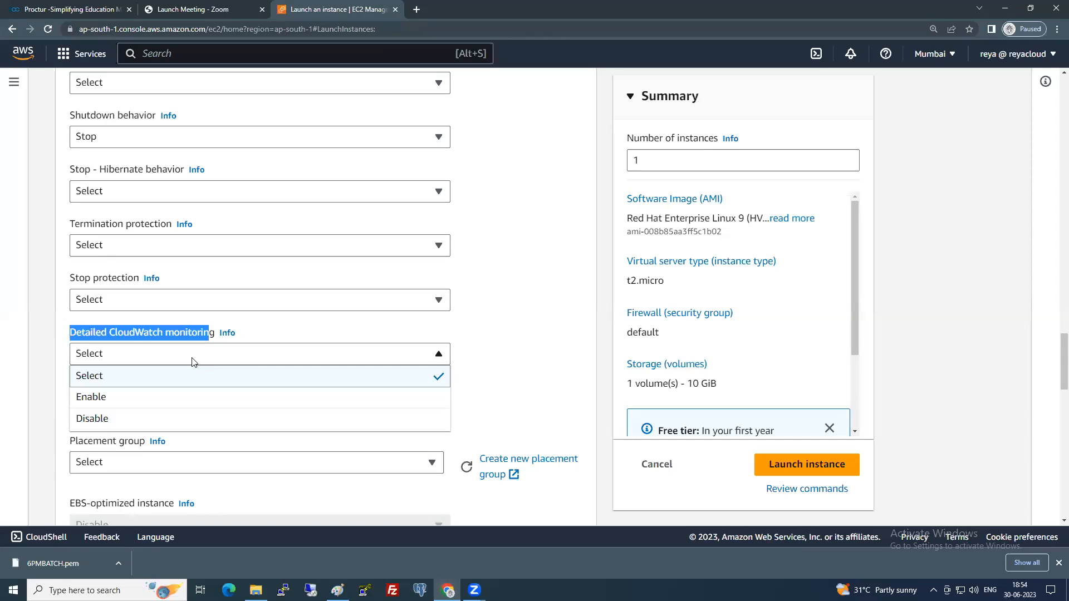
left_click(512, 331)
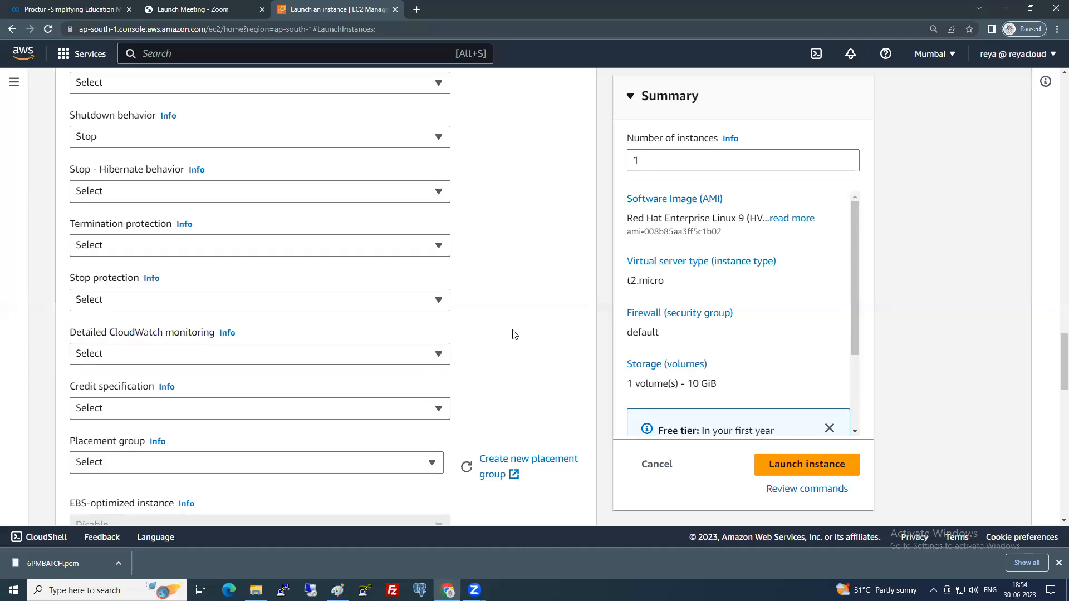
View the Credit specification and Placement group options without selecting a value for either.
scroll(389, 365, "down", 1)
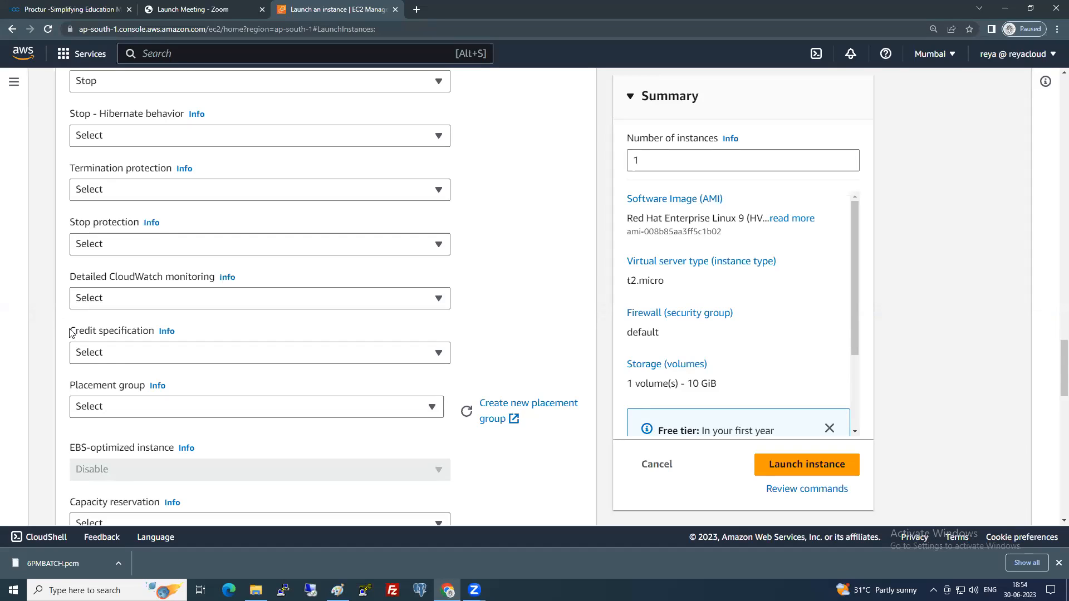
left_click(107, 358)
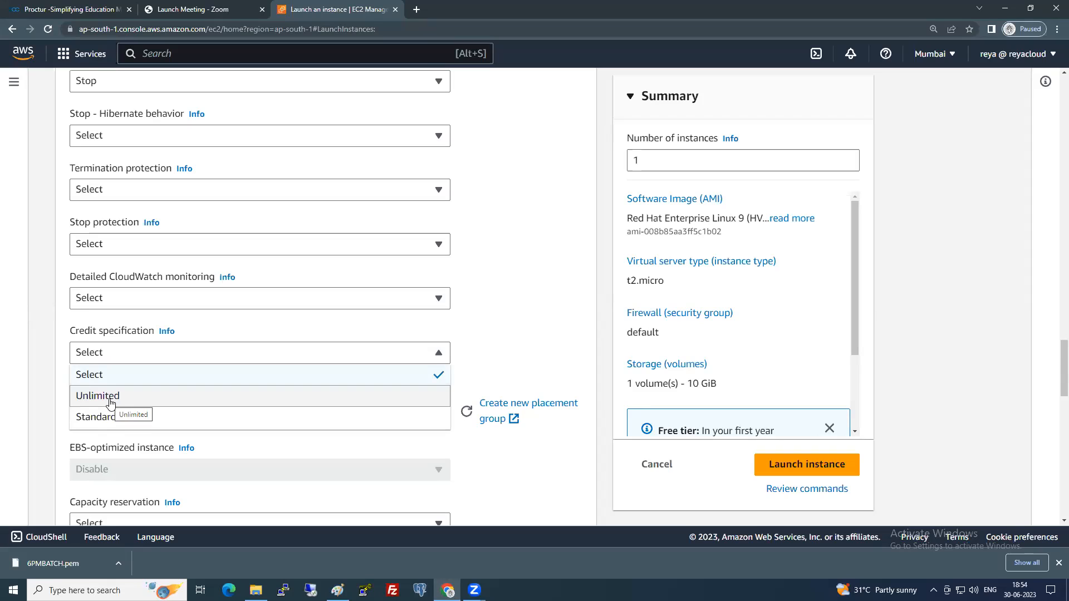
left_click(526, 325)
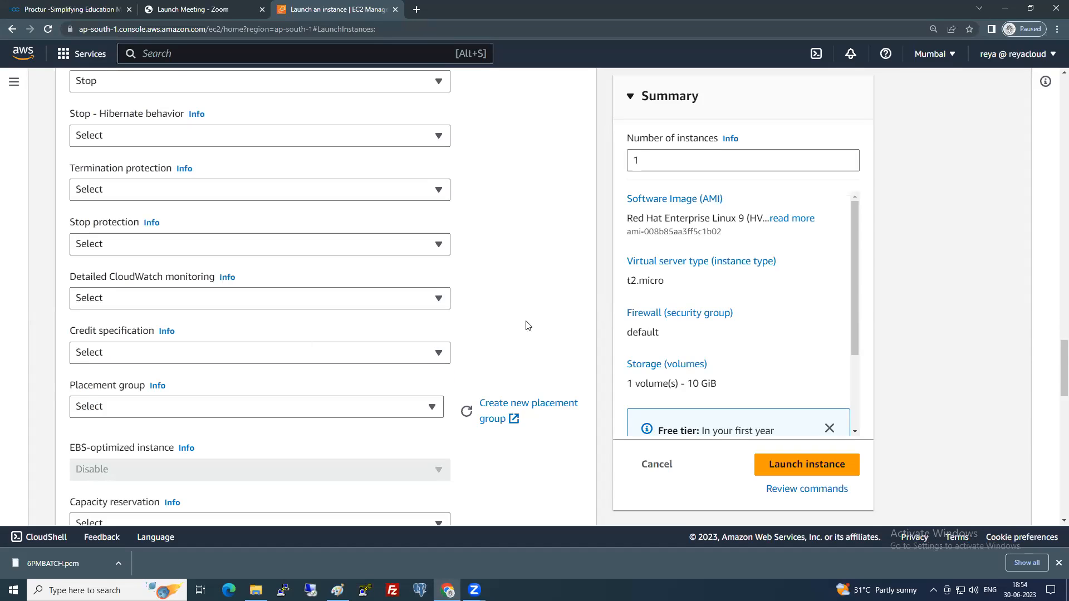
scroll(499, 327, "down", 2)
left_click(393, 300)
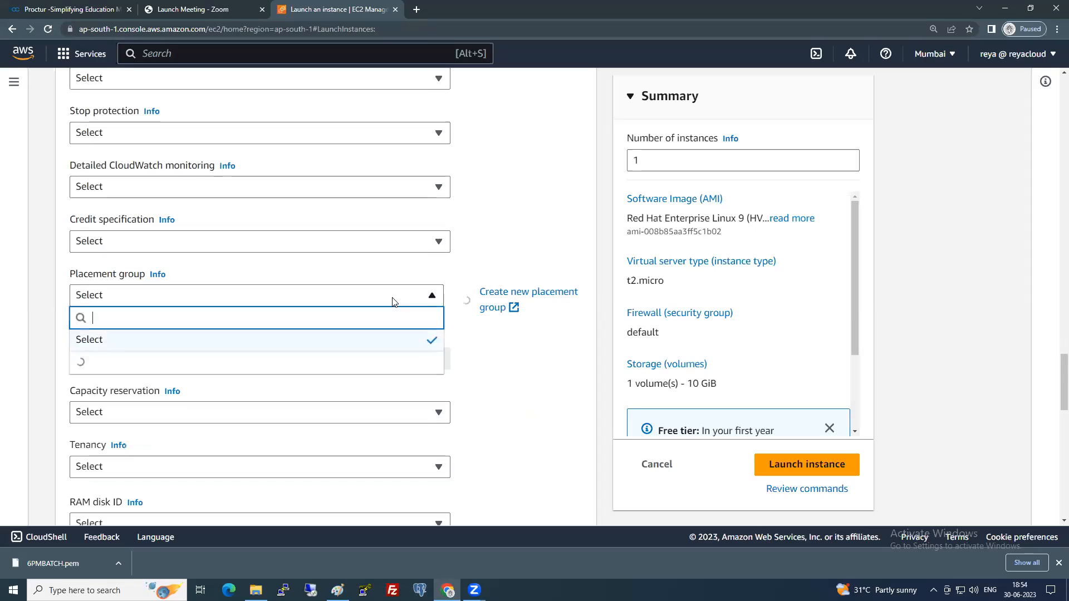
left_click(393, 299)
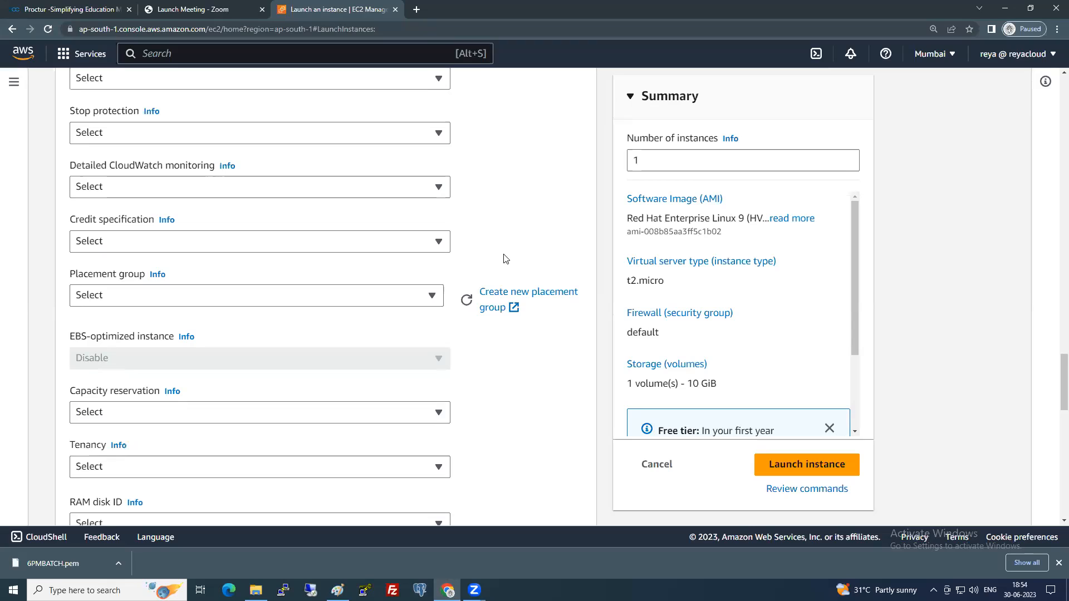
left_click(388, 297)
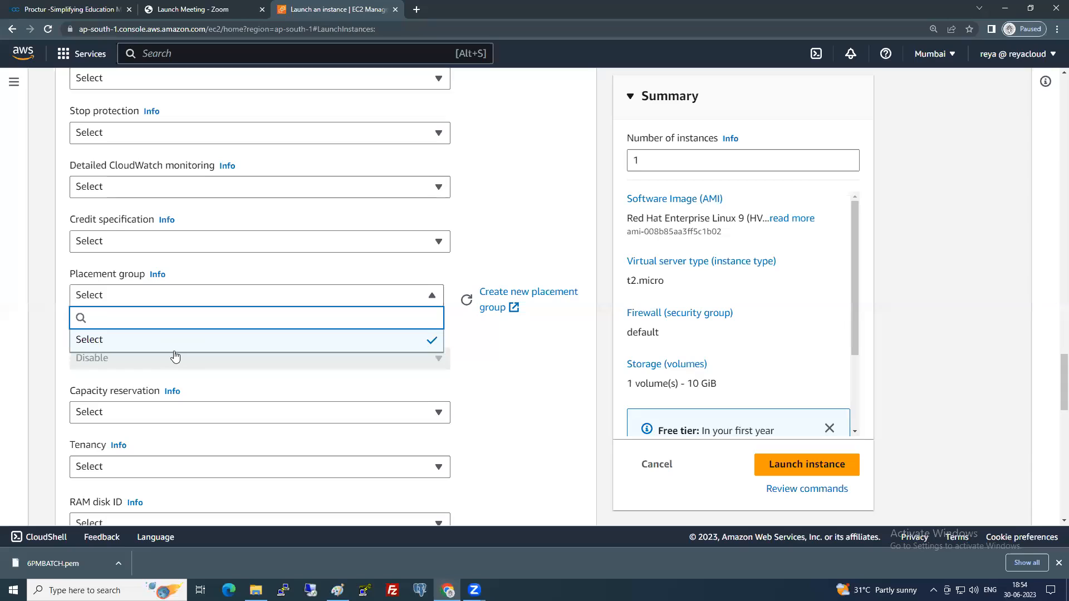
left_click(478, 255)
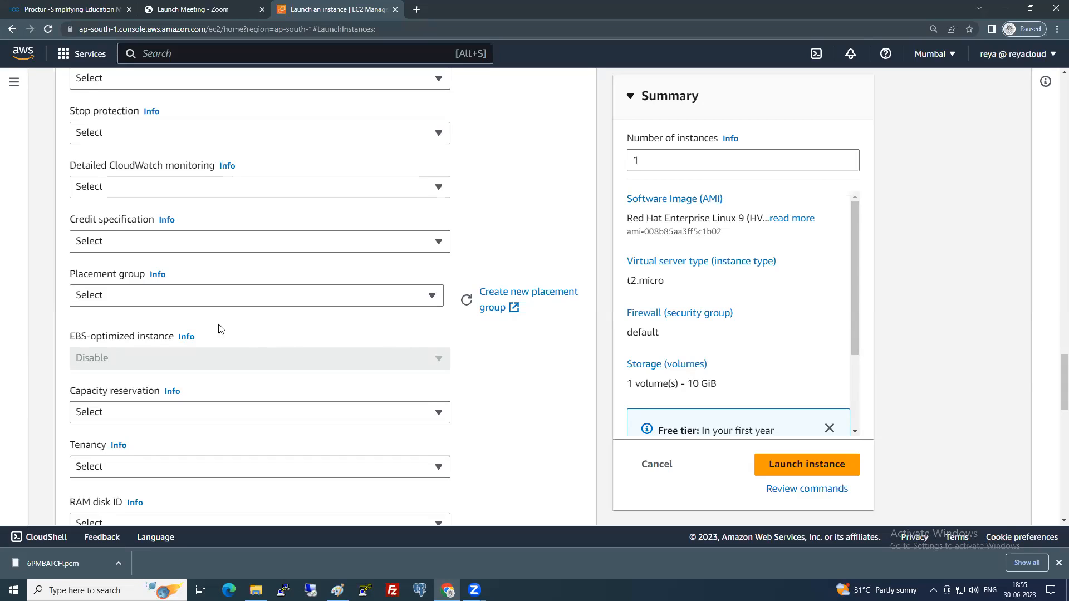
Review the Advanced details section from its heading down and highlight the EBS-optimized instance heading.
scroll(152, 294, "down", 1)
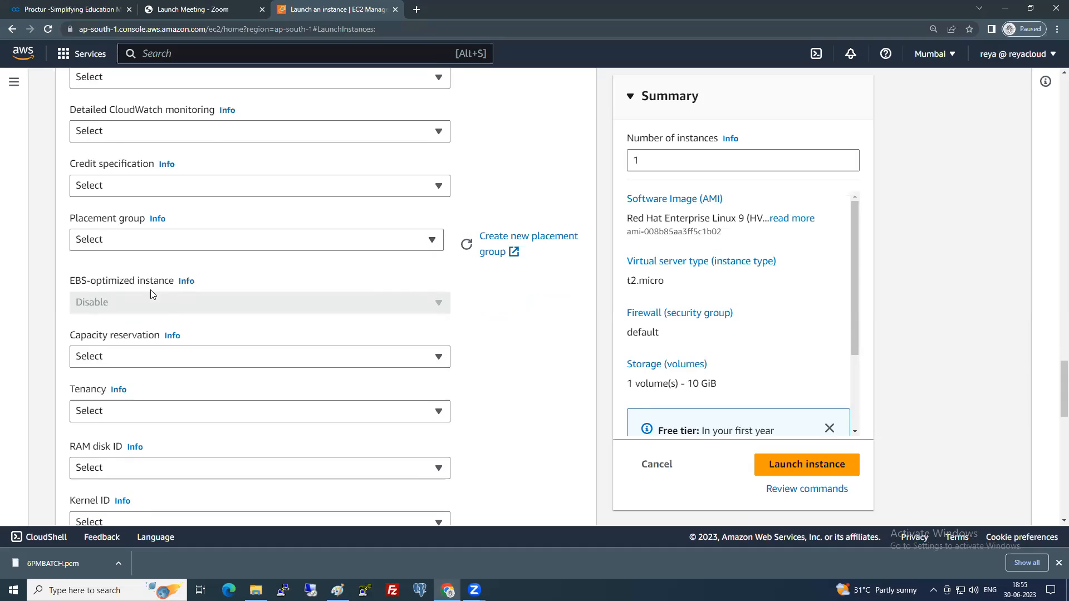
scroll(153, 293, "up", 10)
scroll(160, 293, "up", 6)
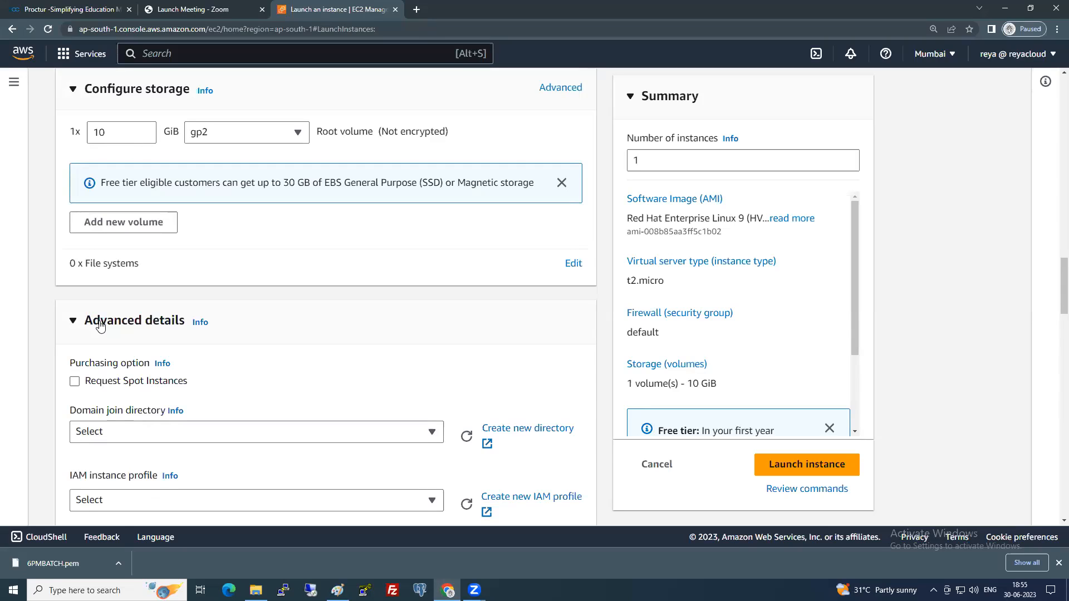
scroll(100, 325, "down", 10)
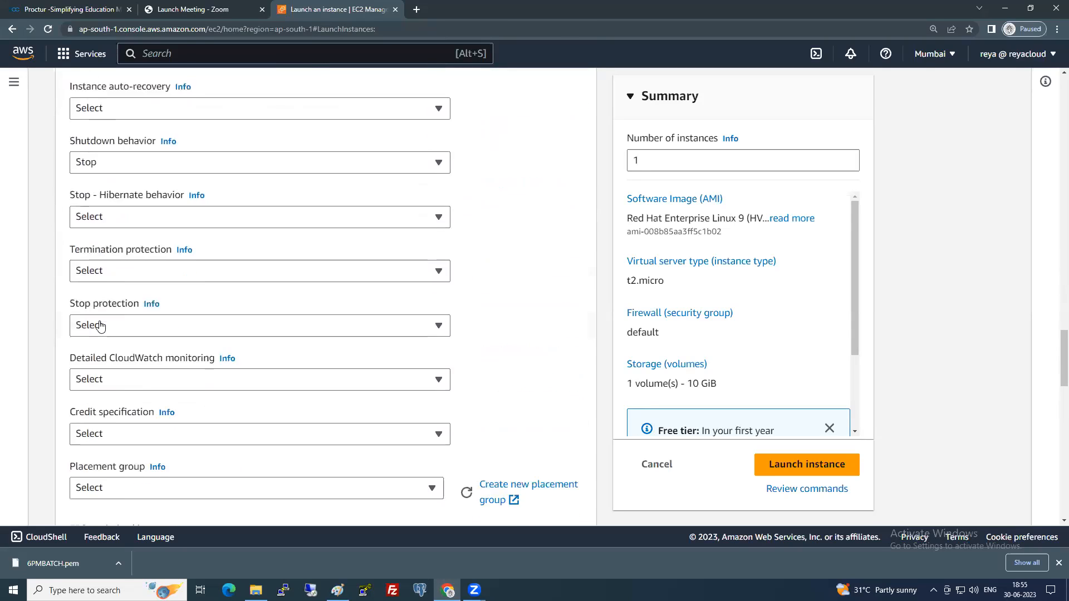
scroll(100, 326, "down", 3)
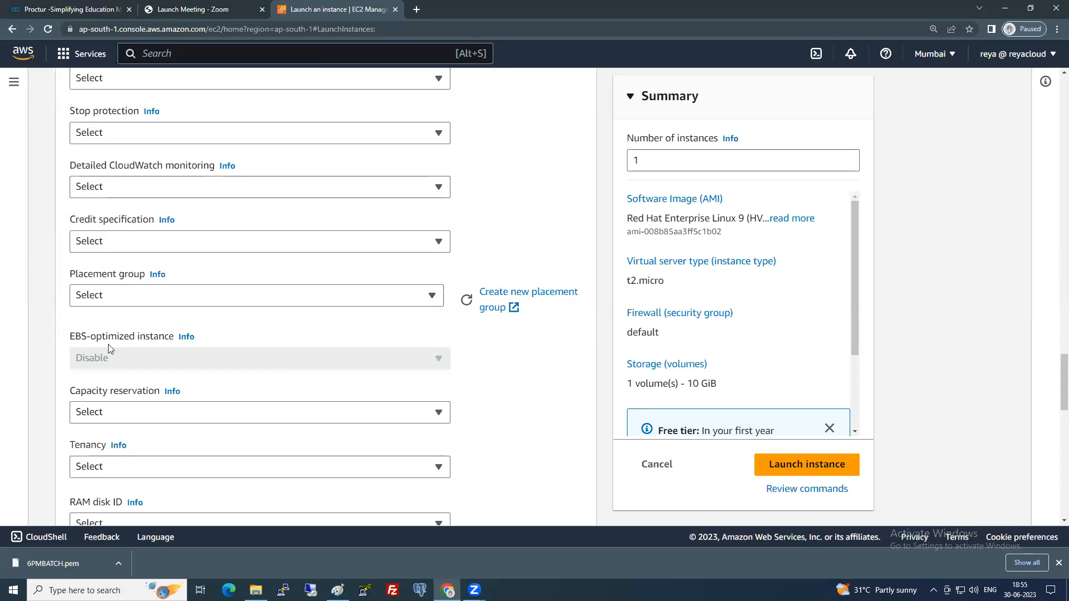
left_click_drag(69, 337, 170, 341)
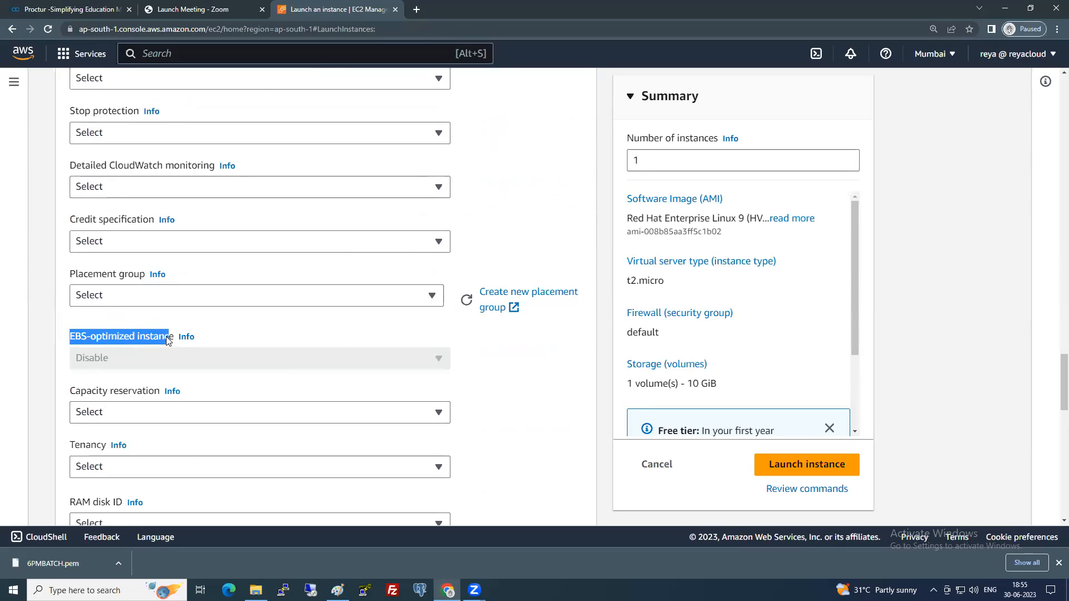
left_click(550, 352)
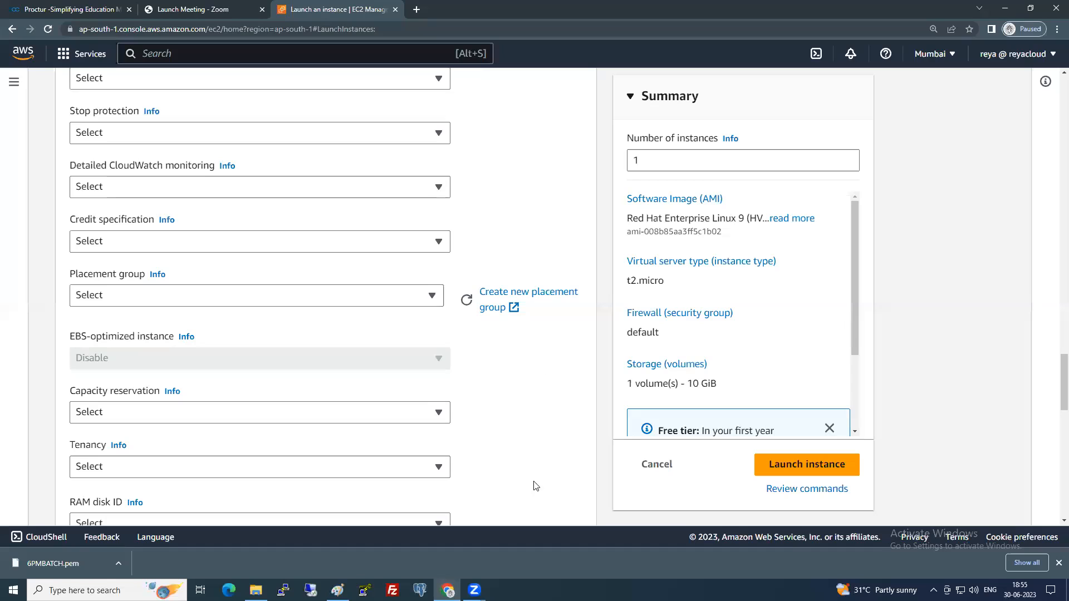
Open a new Paint window and draw a black rectangle about 310 × 234 px on the canvas's left half.
left_click(337, 590)
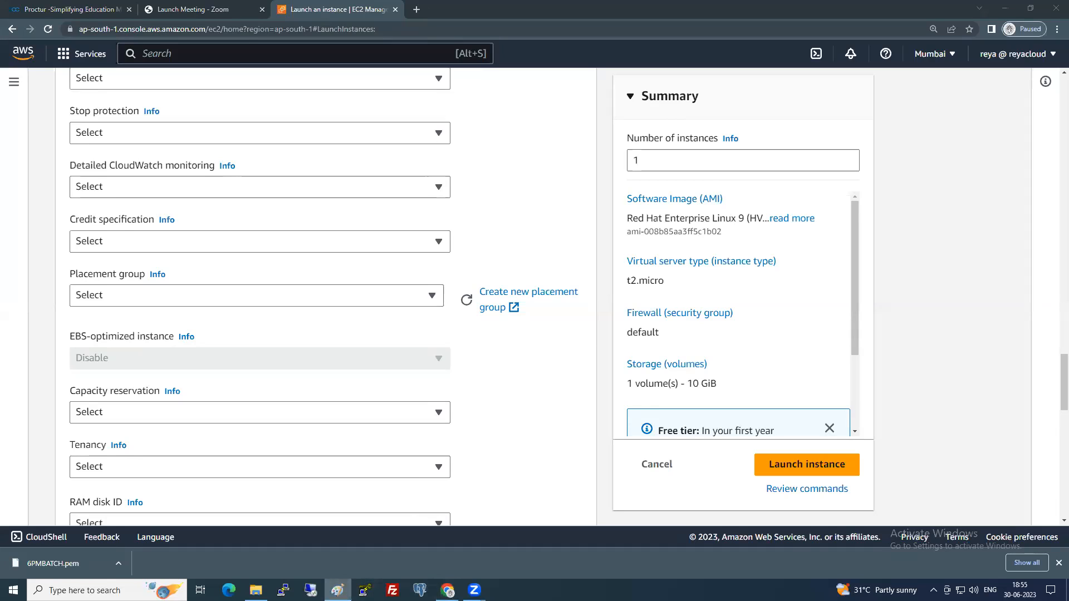
right_click(337, 590)
left_click(316, 533)
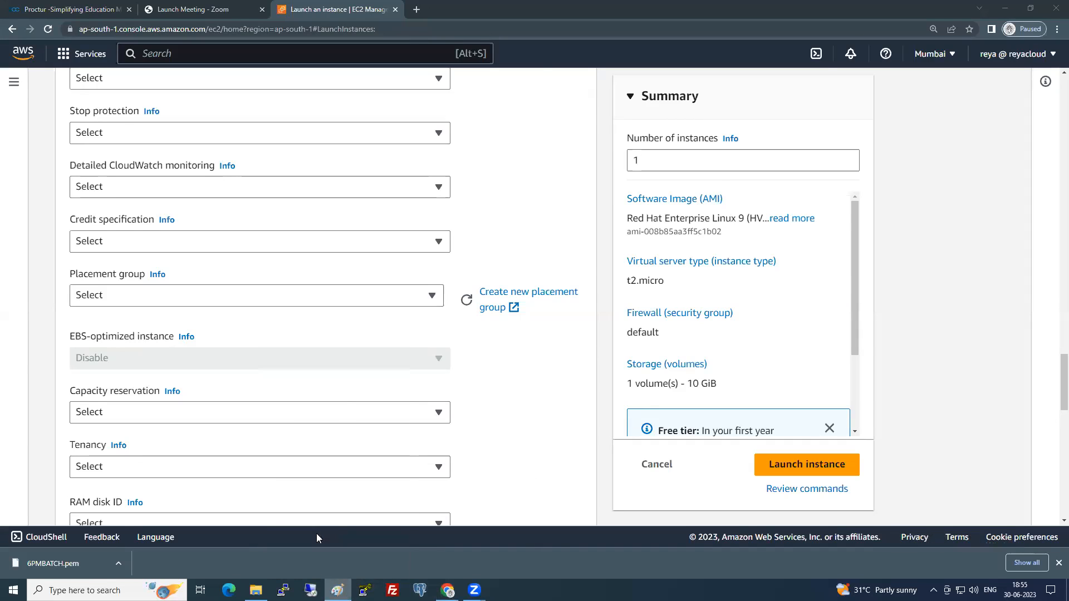
left_click(245, 35)
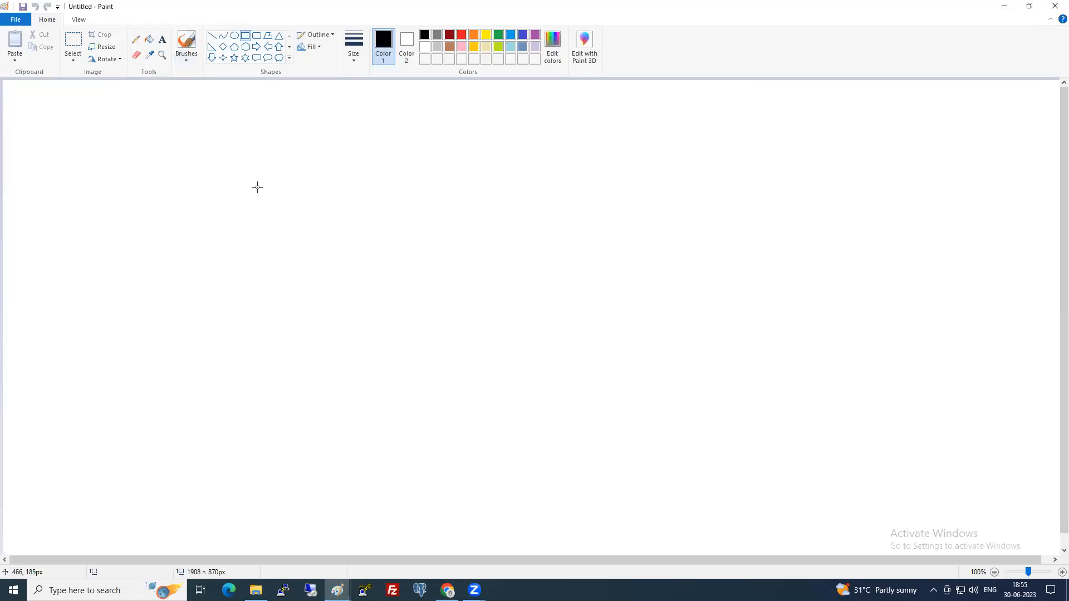
left_click_drag(243, 198, 415, 329)
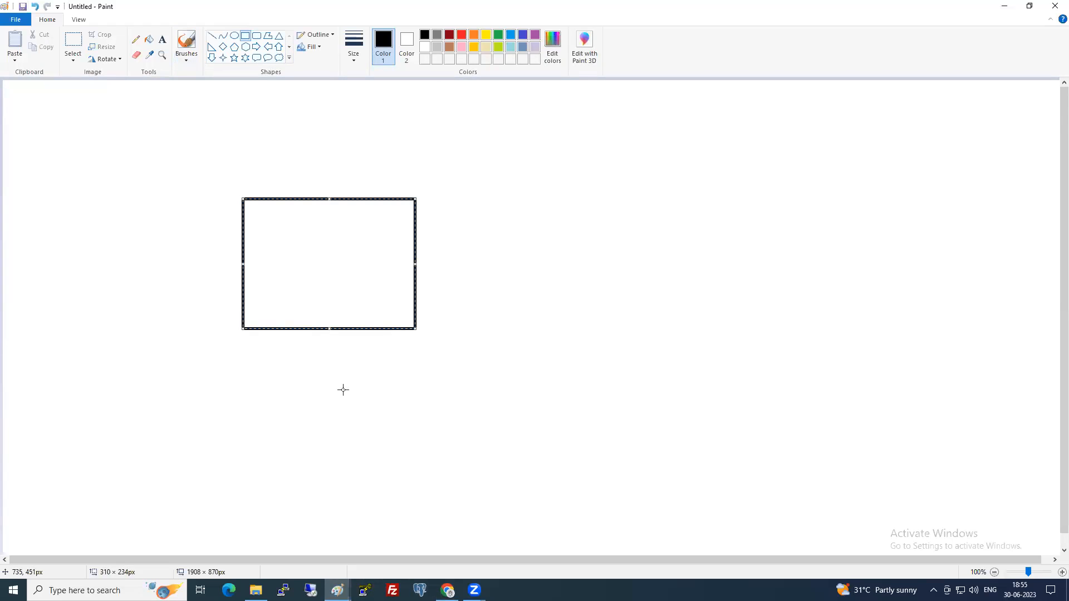
Draw a large black ellipse and place it to the right of the rectangle.
left_click(234, 35)
left_click_drag(575, 196, 777, 357)
left_click_drag(675, 277, 713, 252)
left_click(608, 318)
Draw an indigo rounded square about 94 × 96 px and place it across the black rectangle's lower edge.
left_click(522, 34)
left_click(256, 35)
mouse_move(681, 227)
left_mouse_down()
mouse_move(735, 282)
mouse_move(680, 330)
left_mouse_up()
left_click_drag(630, 363, 300, 317)
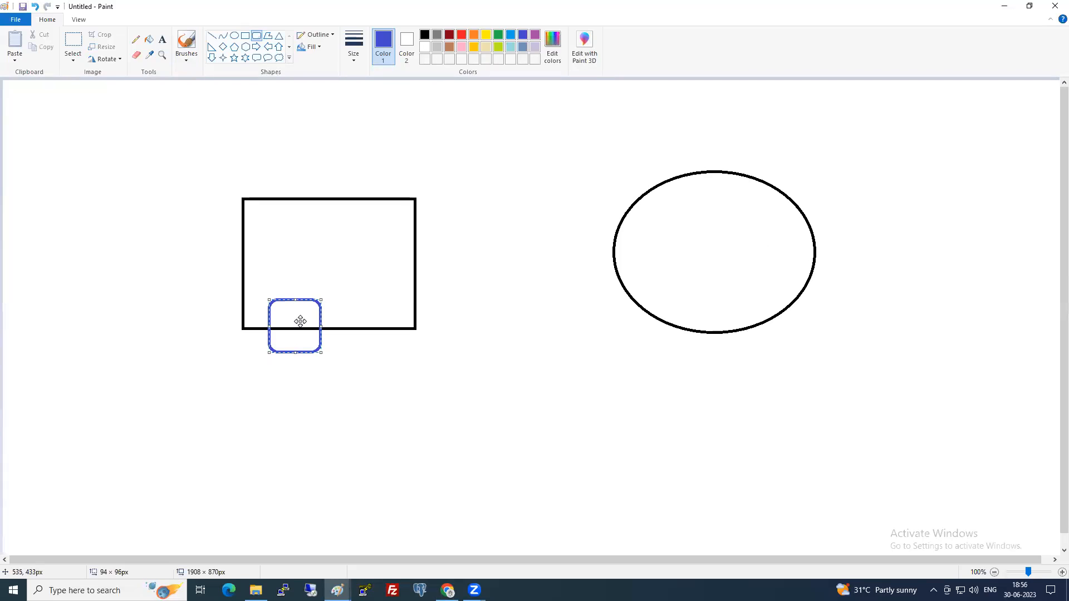
left_click(320, 372)
Pencil red arrows into the rounded square and from it to the ellipse, and handwrite EBS inside the ellipse.
left_click(136, 39)
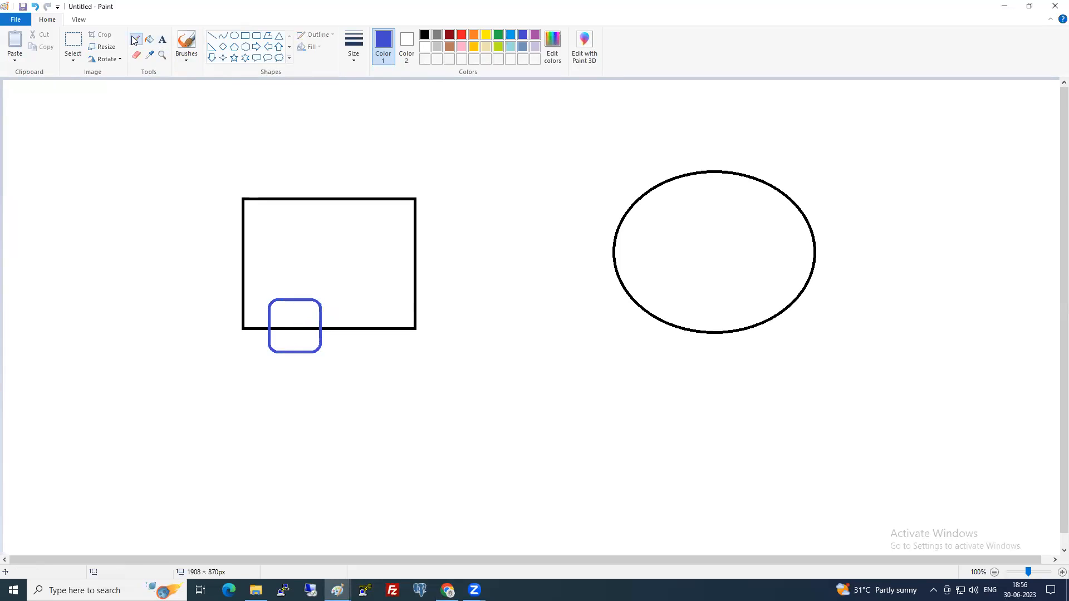
left_click(462, 35)
left_click(345, 58)
left_click(195, 299)
left_click_drag(192, 302, 310, 281)
mouse_move(322, 355)
left_mouse_down()
mouse_move(573, 358)
mouse_move(675, 270)
mouse_move(674, 289)
left_mouse_up()
mouse_move(685, 212)
left_mouse_down()
mouse_move(708, 228)
mouse_move(713, 214)
mouse_move(708, 227)
left_mouse_up()
mouse_move(752, 189)
left_mouse_down()
mouse_move(730, 193)
mouse_move(754, 213)
left_mouse_up()
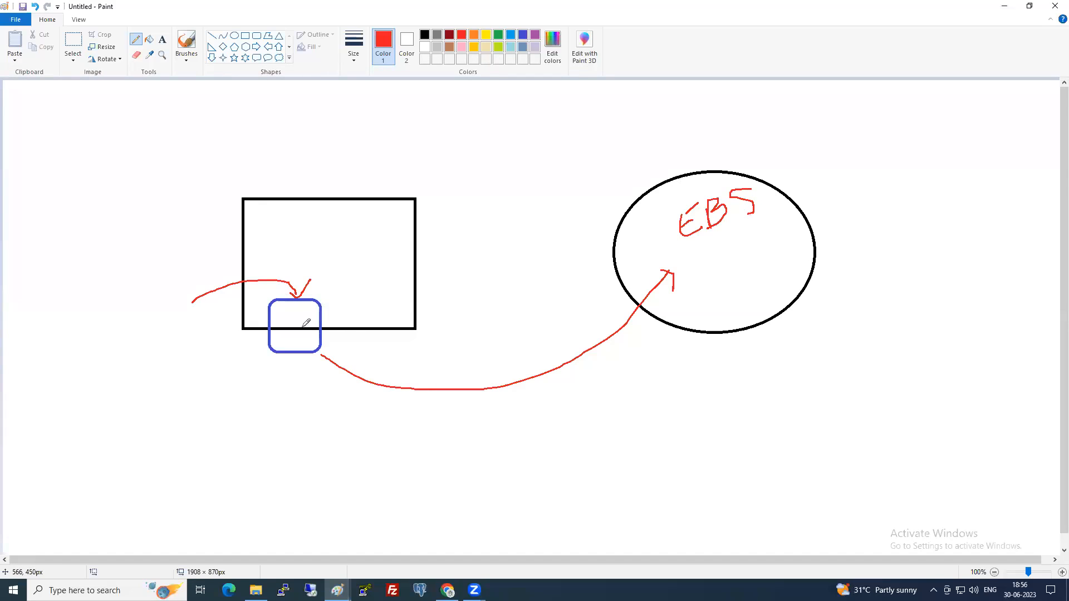
Pencil overlapping red curves from the rounded square to the ellipse and green curves arching from inside the rectangle to the ellipse.
mouse_move(322, 340)
left_mouse_down()
mouse_move(432, 362)
mouse_move(650, 258)
mouse_move(349, 362)
mouse_move(501, 368)
left_mouse_up()
mouse_move(657, 268)
left_mouse_down()
mouse_move(473, 387)
mouse_move(612, 325)
mouse_move(662, 288)
mouse_move(383, 381)
mouse_move(671, 273)
mouse_move(359, 351)
mouse_move(676, 270)
mouse_move(361, 324)
mouse_move(599, 335)
mouse_move(661, 290)
mouse_move(552, 334)
mouse_move(443, 341)
mouse_move(623, 296)
left_mouse_up()
left_click(498, 38)
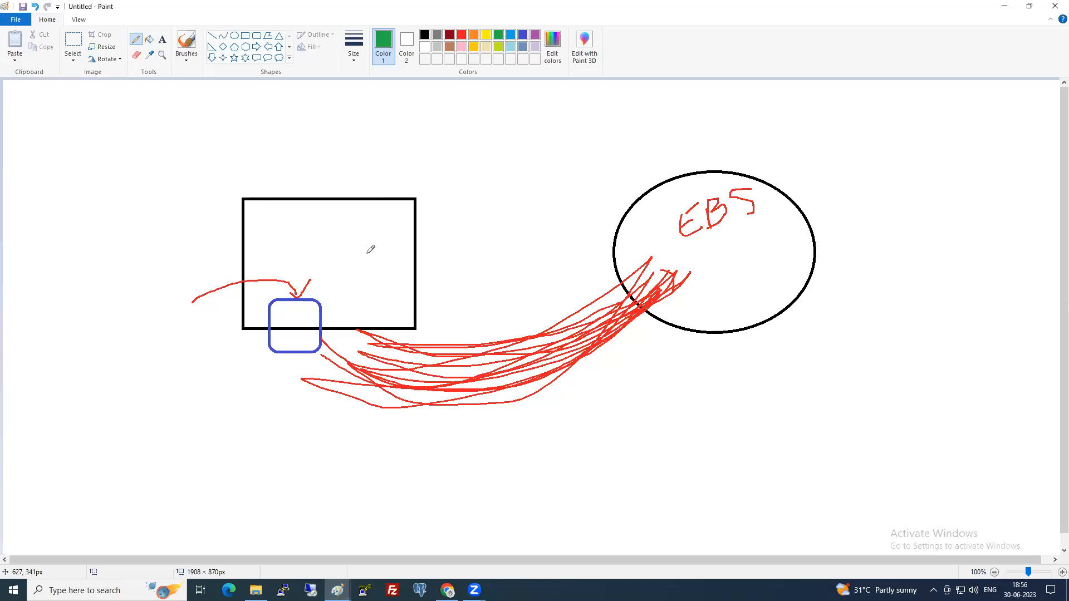
mouse_move(334, 238)
left_mouse_down()
mouse_move(405, 175)
mouse_move(603, 174)
mouse_move(654, 200)
left_mouse_up()
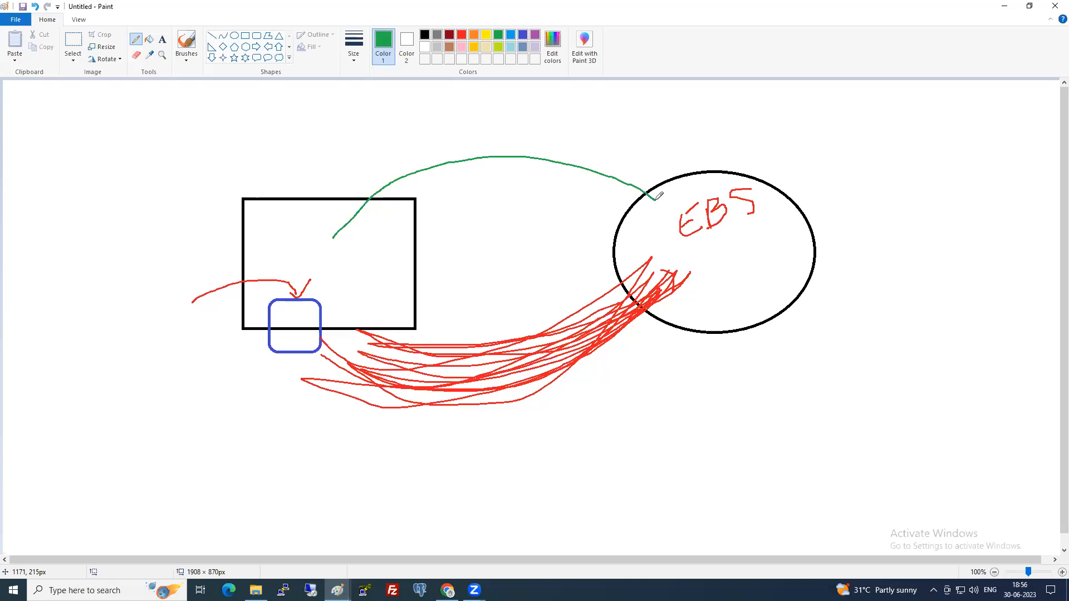
left_click(325, 246)
mouse_move(325, 246)
left_mouse_down()
mouse_move(583, 162)
mouse_move(643, 206)
mouse_move(501, 165)
mouse_move(302, 245)
mouse_move(583, 164)
mouse_move(541, 166)
mouse_move(371, 207)
mouse_move(550, 167)
mouse_move(646, 194)
mouse_move(322, 217)
left_mouse_up()
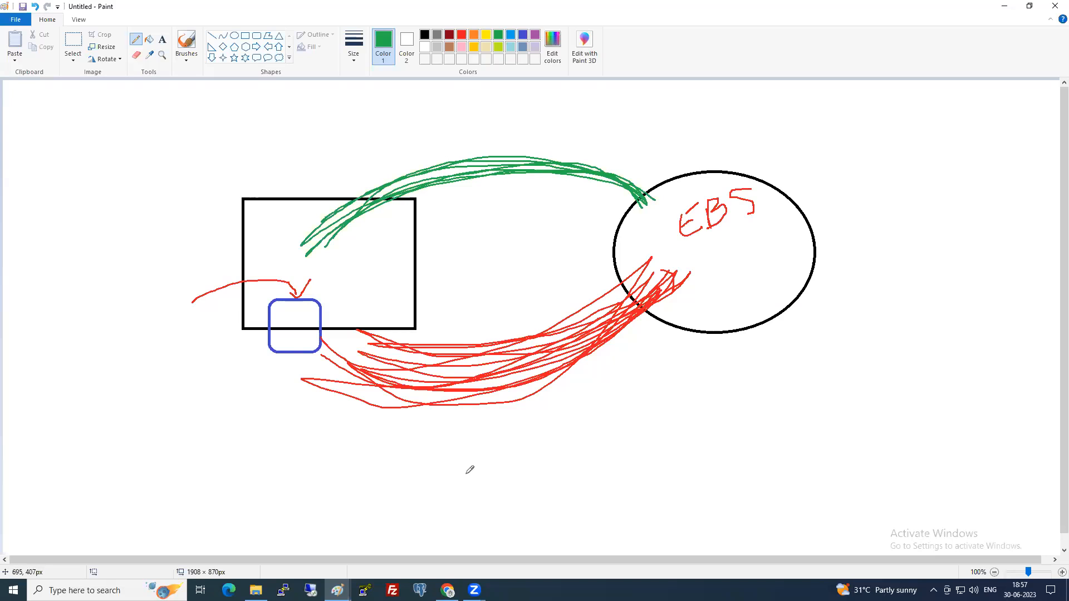
Switch back to the EC2 launch page in Chrome and highlight the EBS-optimized instance heading.
left_click(447, 590)
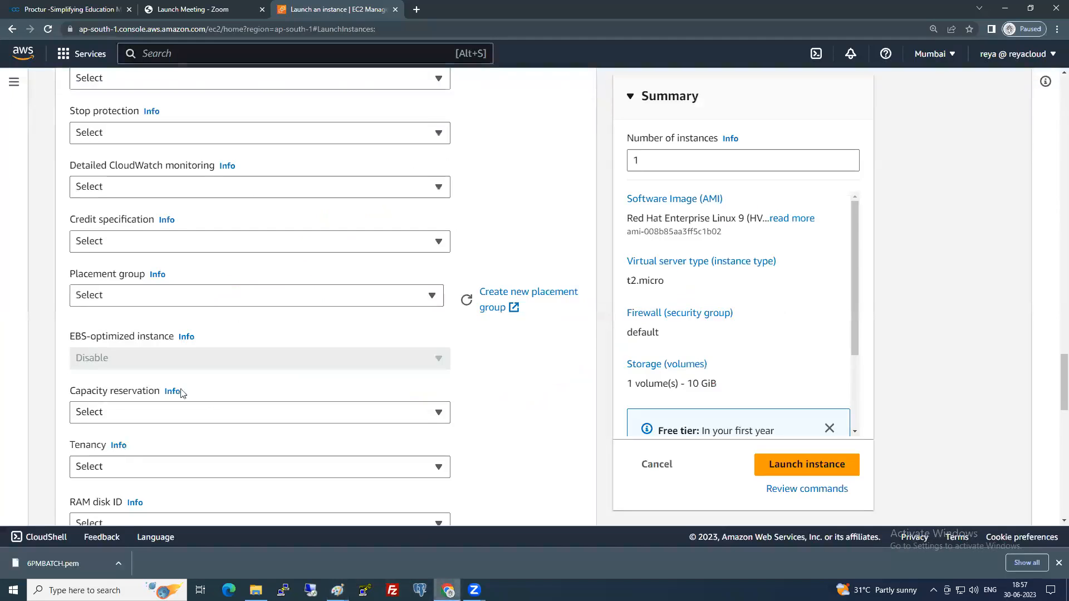
mouse_move(75, 336)
left_mouse_down()
mouse_move(159, 338)
mouse_move(129, 366)
left_mouse_up()
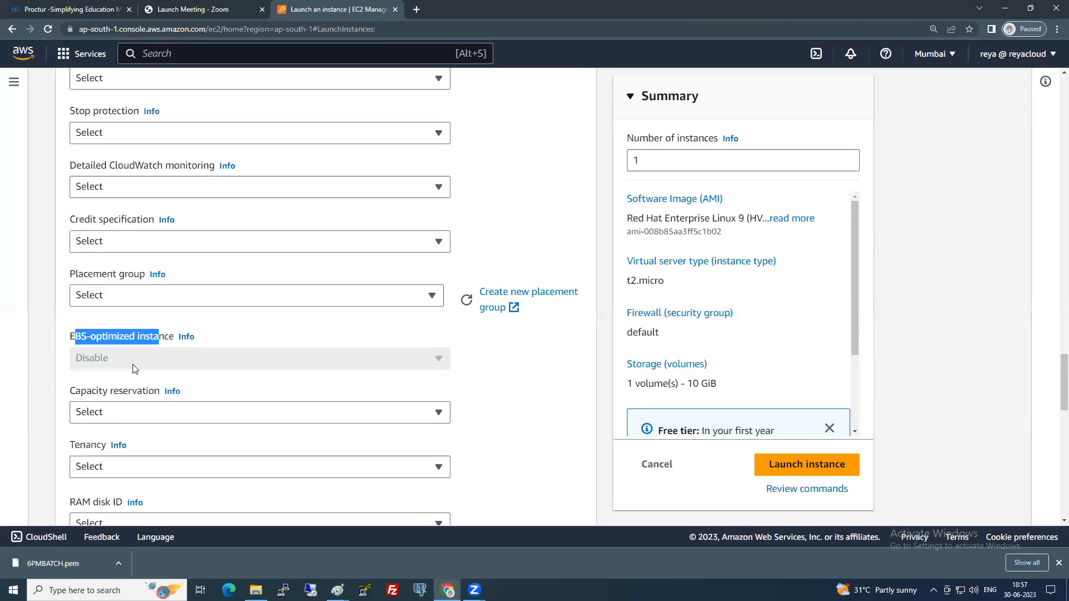
View the Capacity reservation and Tenancy options without selecting a value for either.
scroll(130, 367, "down", 2)
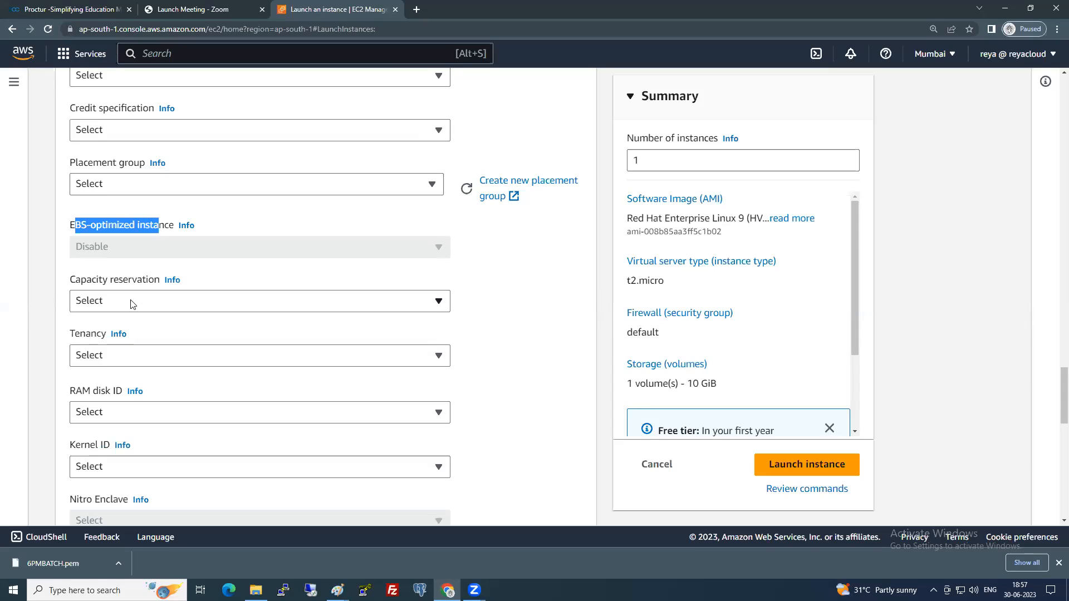
left_click(133, 303)
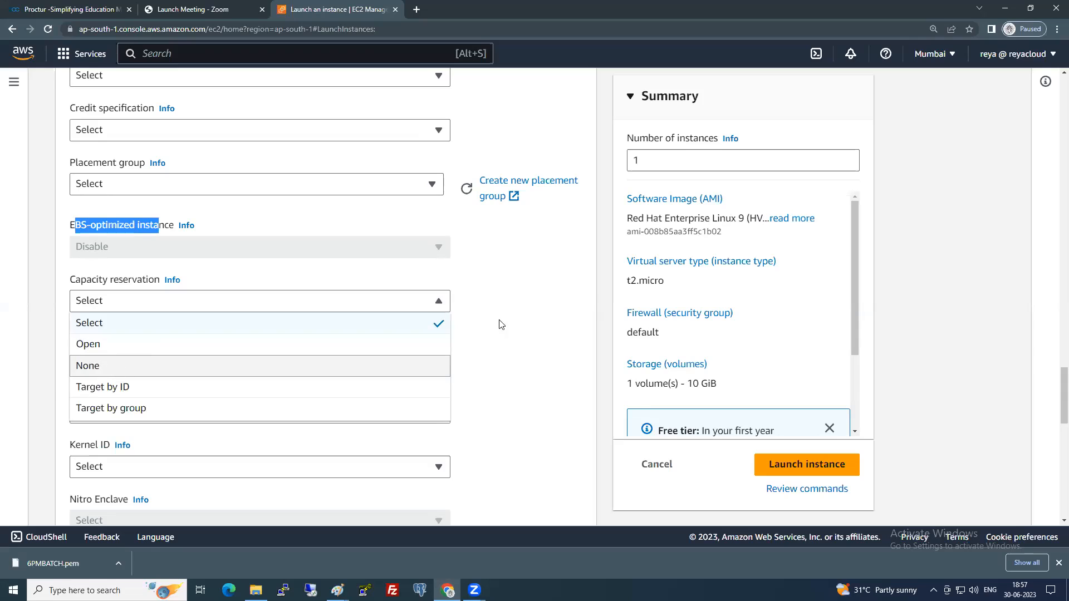
left_click(551, 301)
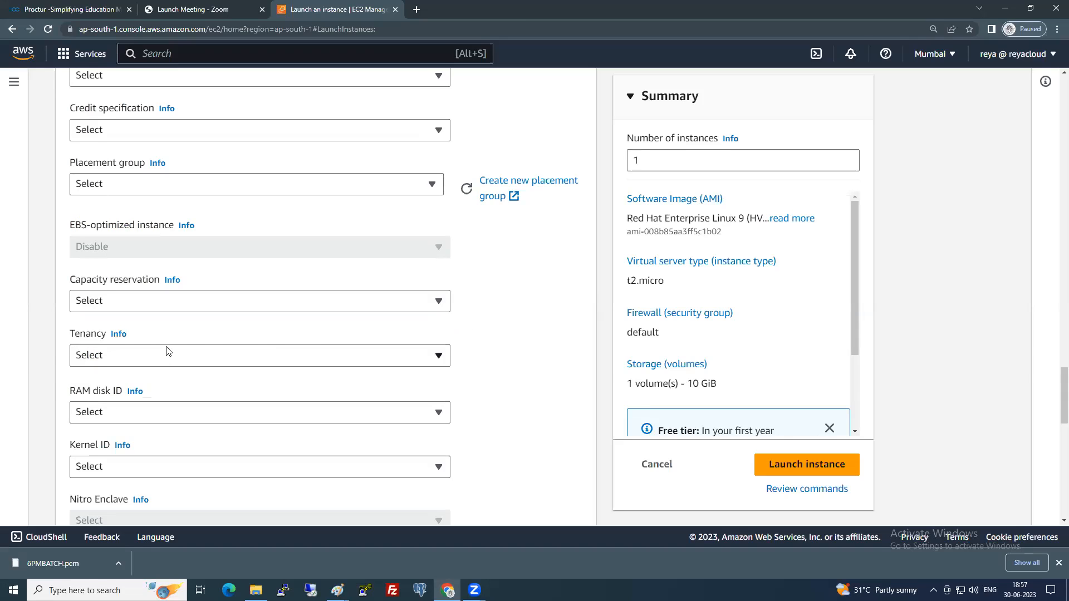
scroll(164, 348, "down", 1)
left_click(156, 303)
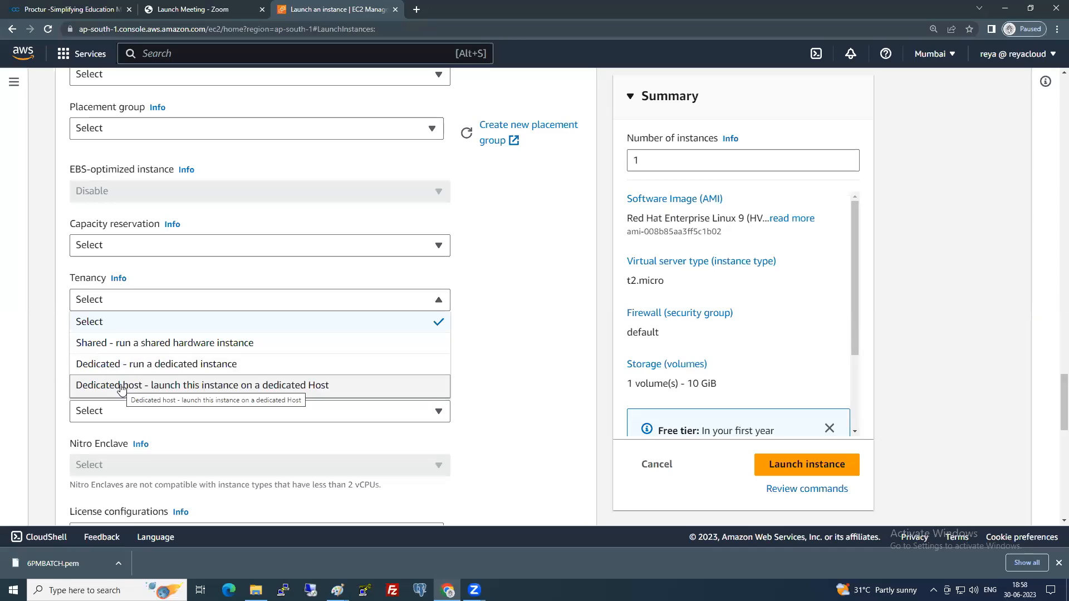
left_click(567, 310)
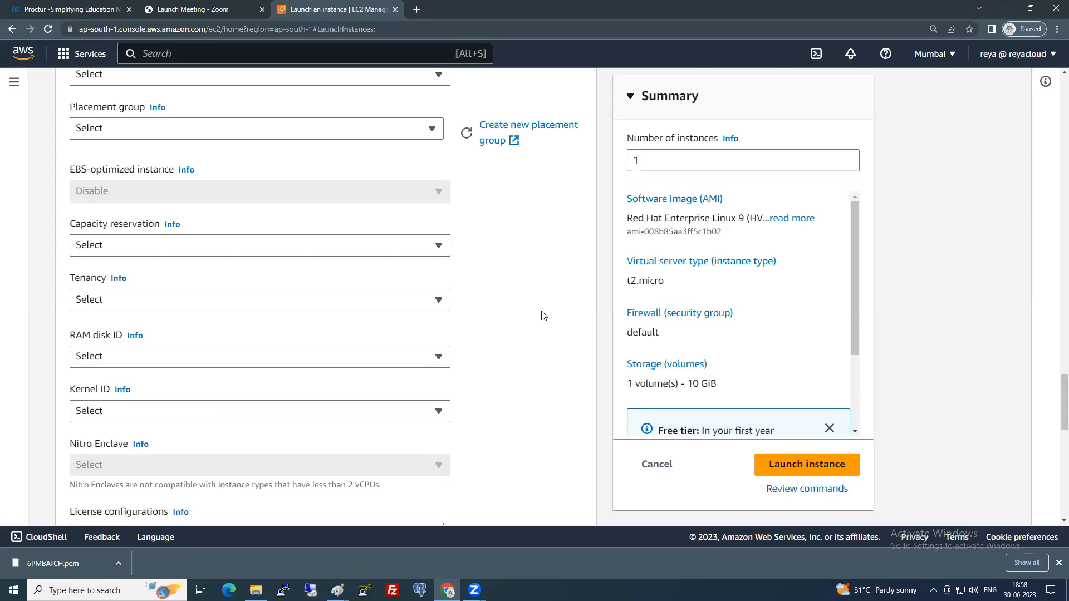
View the RAM disk ID and Kernel ID options without selecting a value for either.
scroll(442, 300, "down", 2)
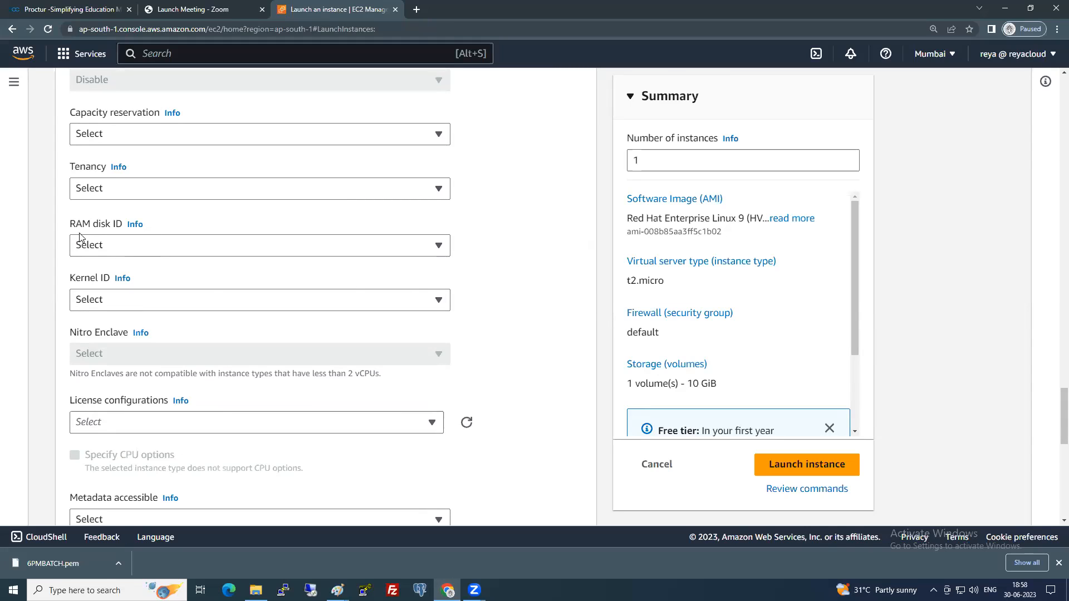
left_click(107, 249)
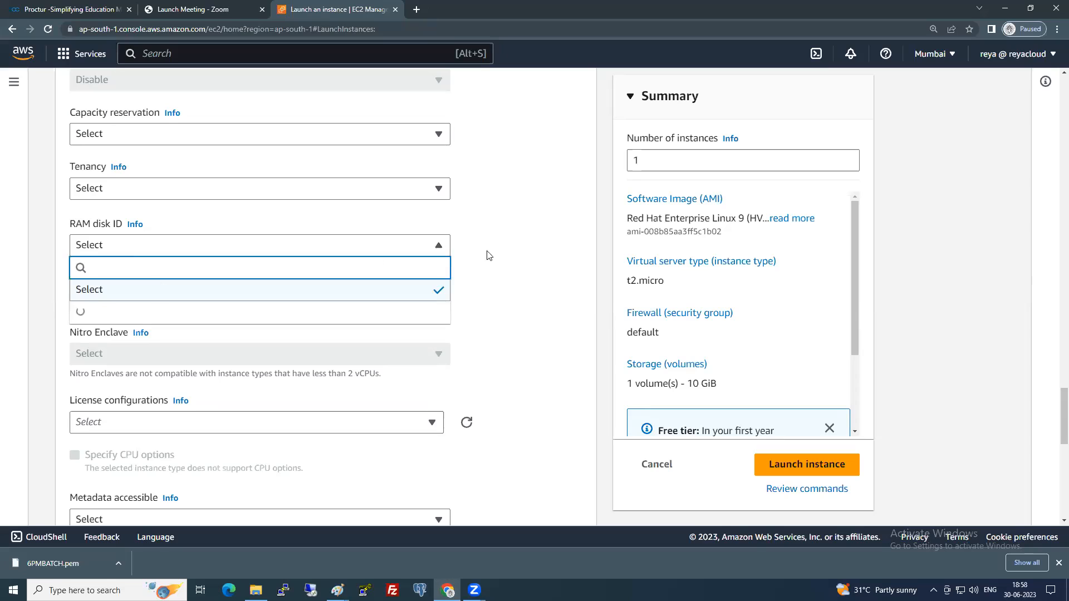
left_click(528, 254)
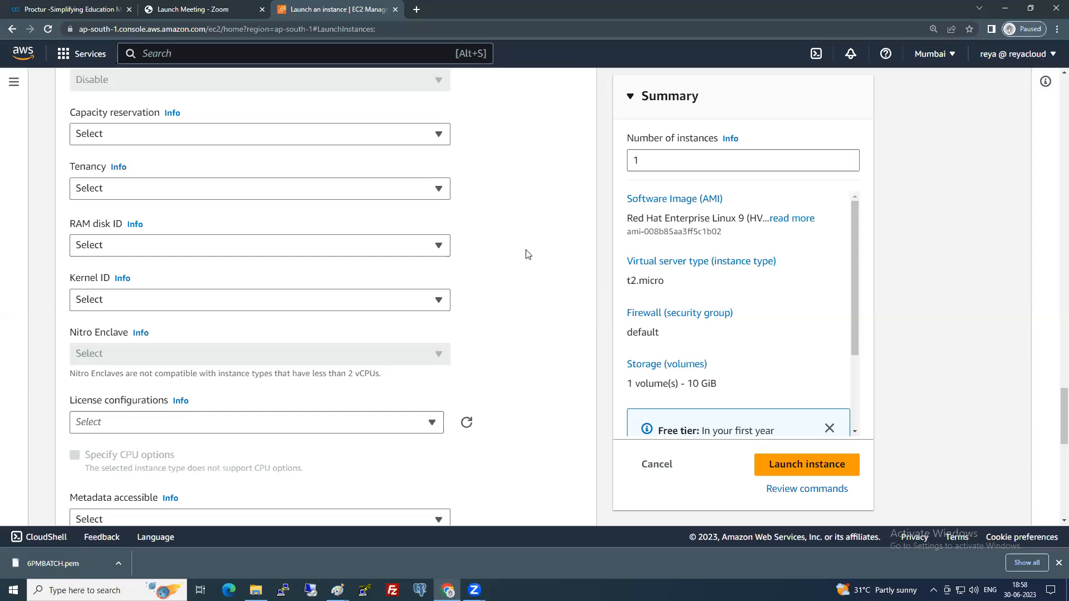
left_click(169, 246)
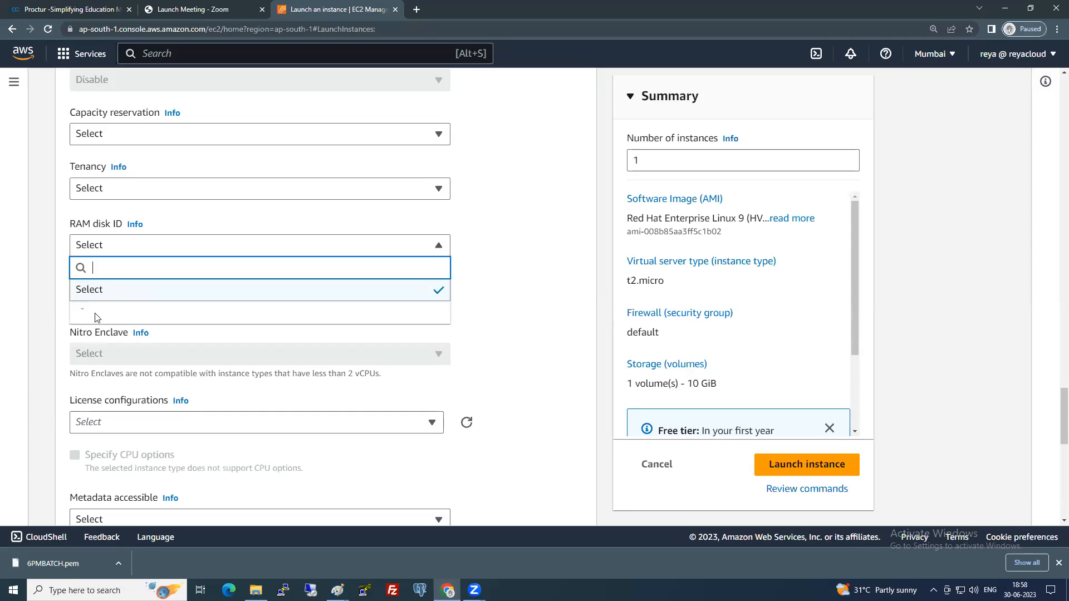
left_click(131, 337)
left_click(121, 303)
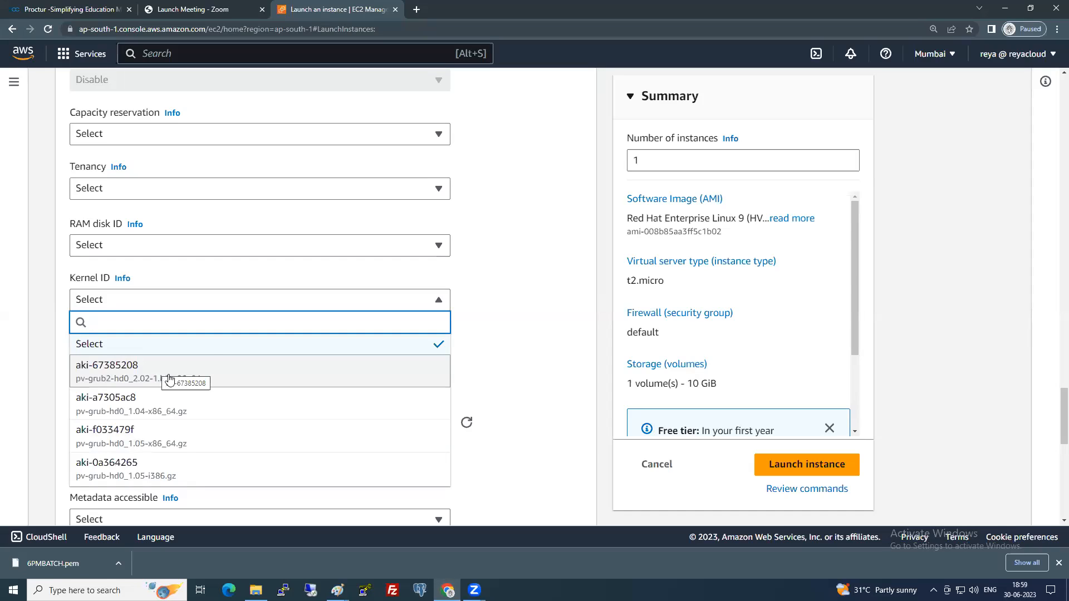
left_click(540, 332)
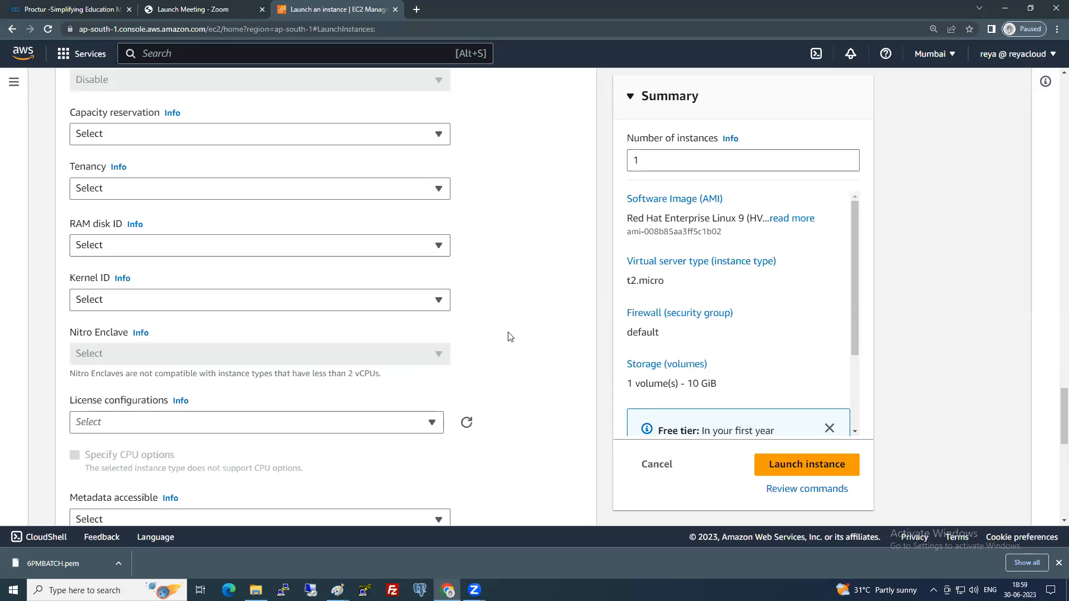
Open the help information for Nitro Enclave and highlight its definition as a trusted execution environment.
scroll(370, 360, "down", 1)
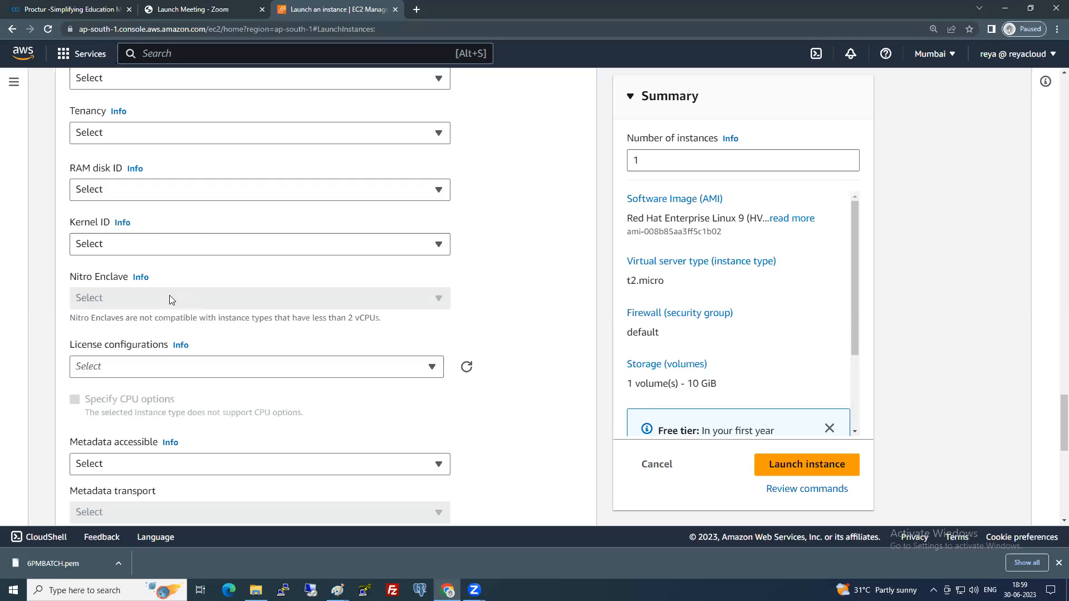
left_click(141, 277)
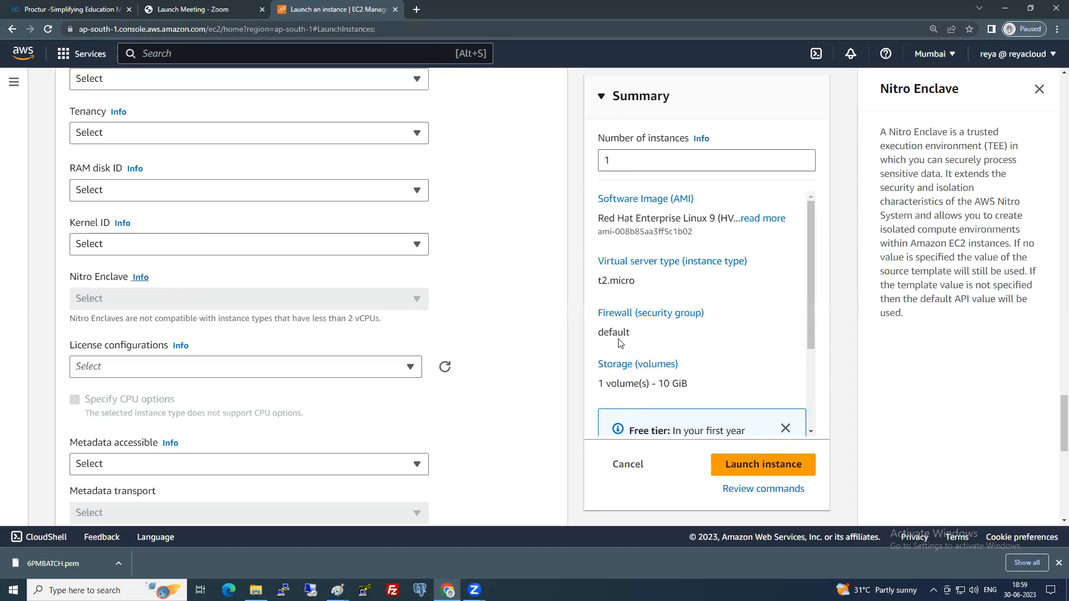
left_click_drag(880, 133, 989, 148)
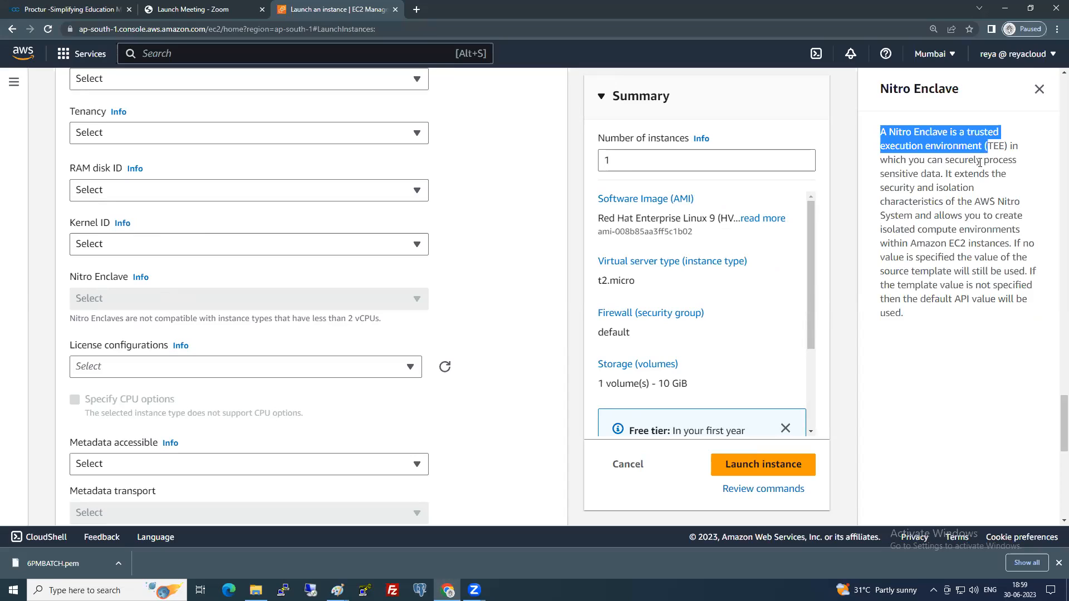
left_click(980, 161)
left_click_drag(895, 160, 882, 133)
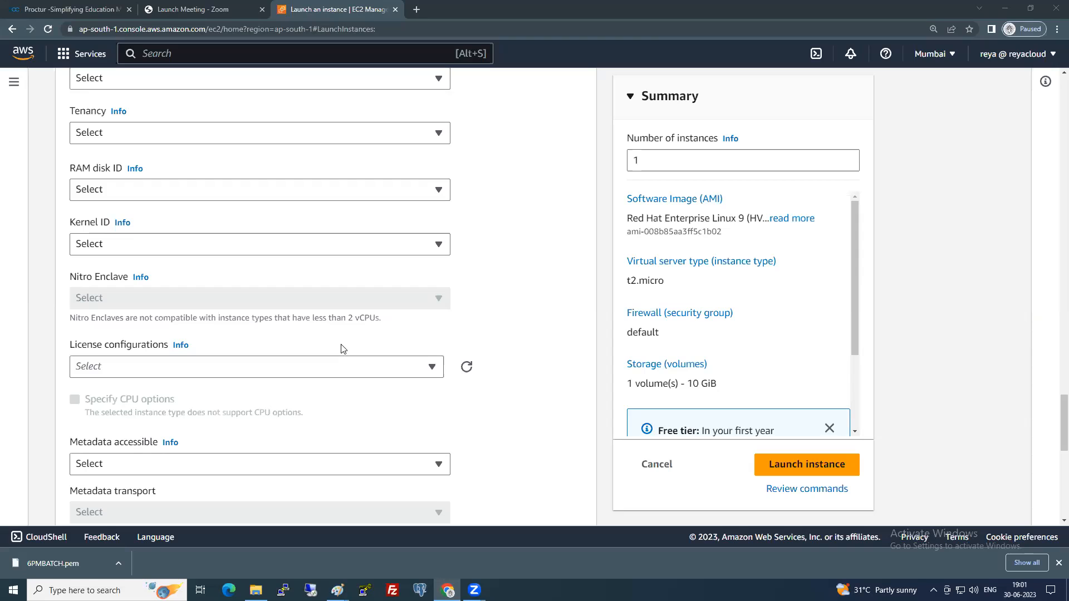
View the License configurations options and close the list without choosing one.
scroll(342, 349, "down", 2)
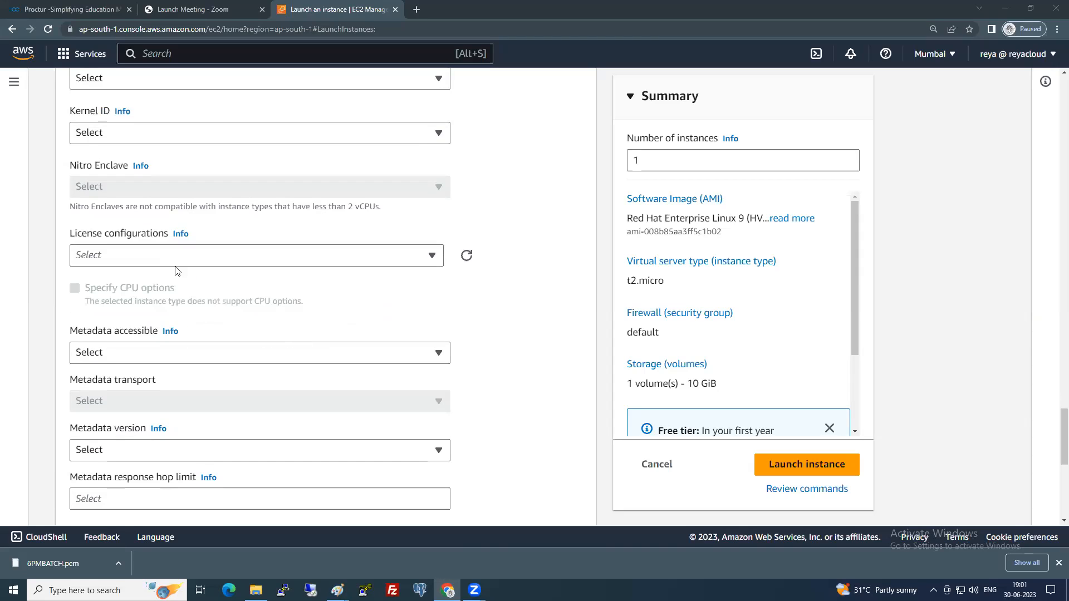
left_click(171, 257)
left_click(171, 256)
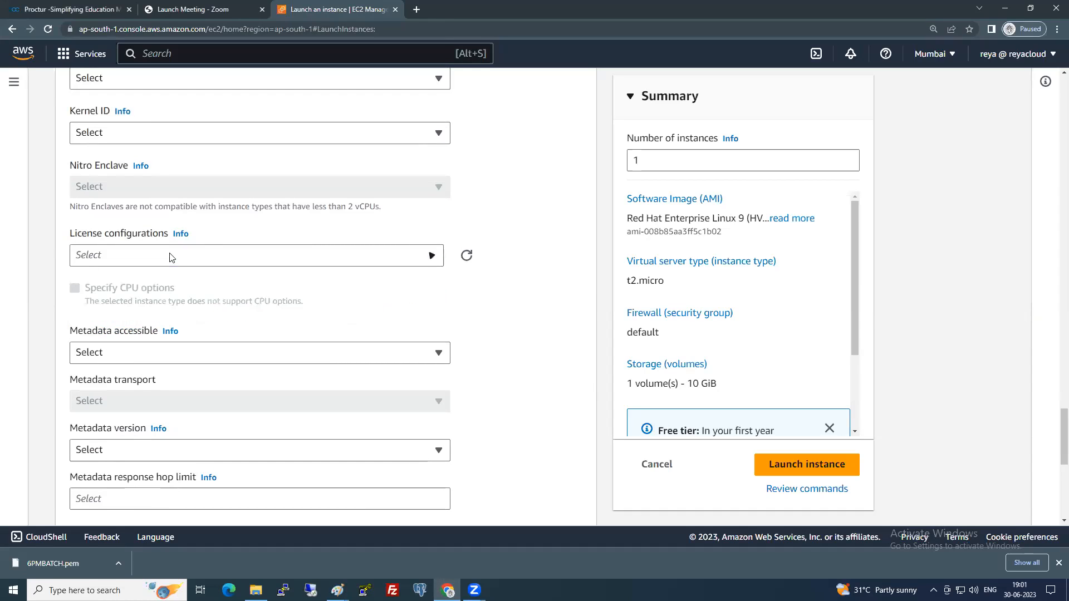
left_click(228, 259)
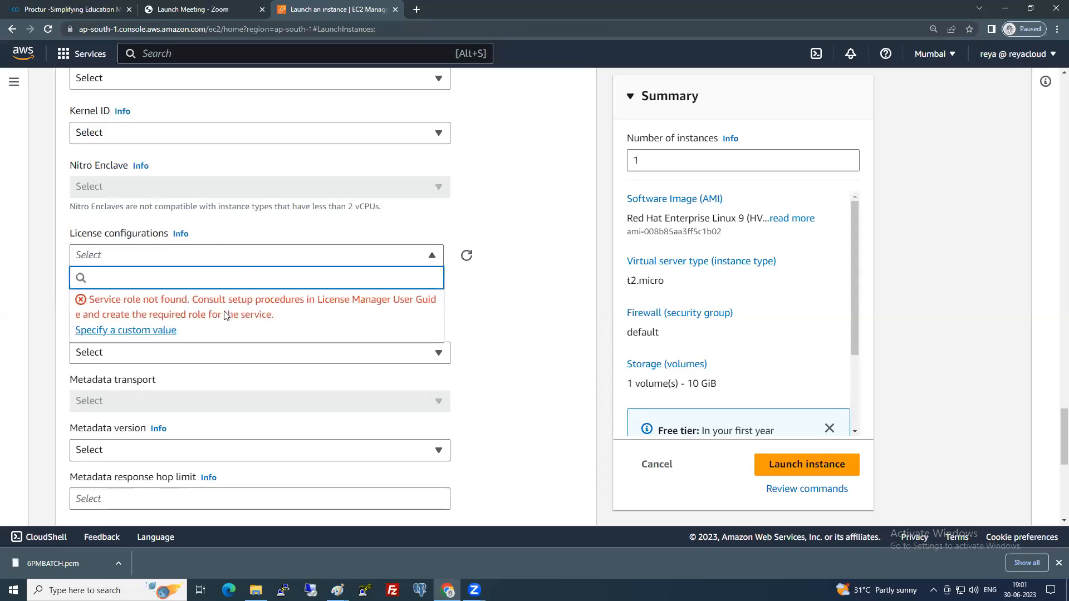
left_click(565, 256)
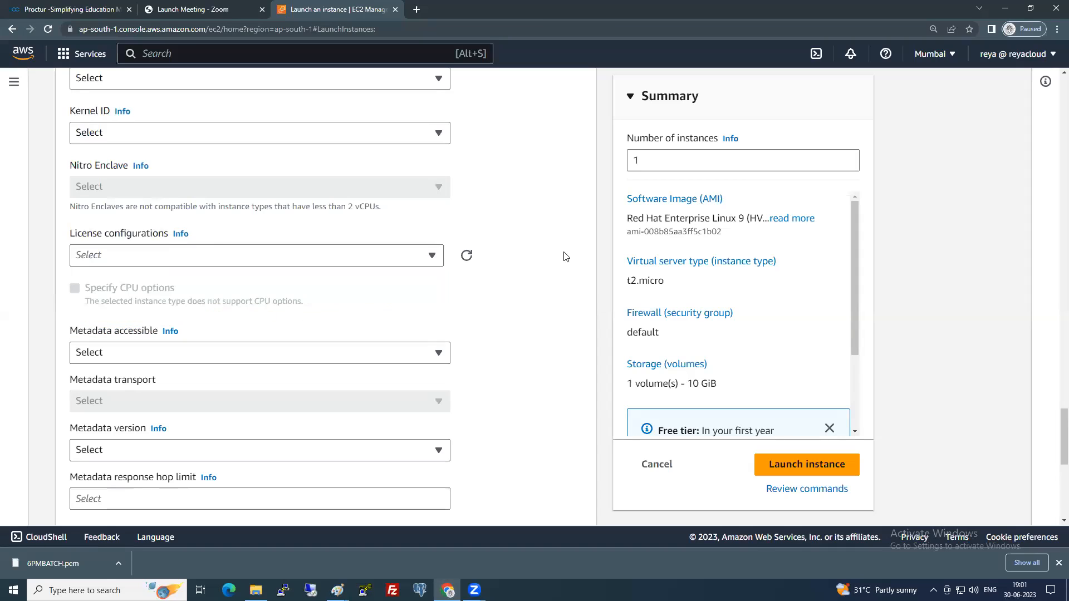
Review the metadata settings from Metadata accessible to Allow tags in metadata, checking the Metadata version choices without selecting one.
scroll(341, 297, "down", 1)
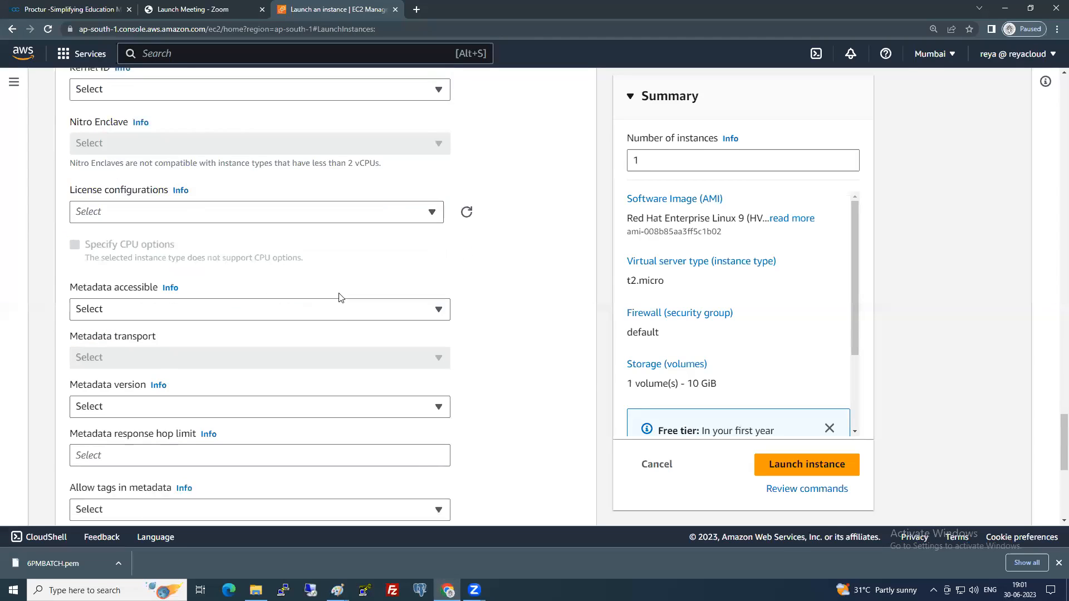
scroll(155, 305, "down", 1)
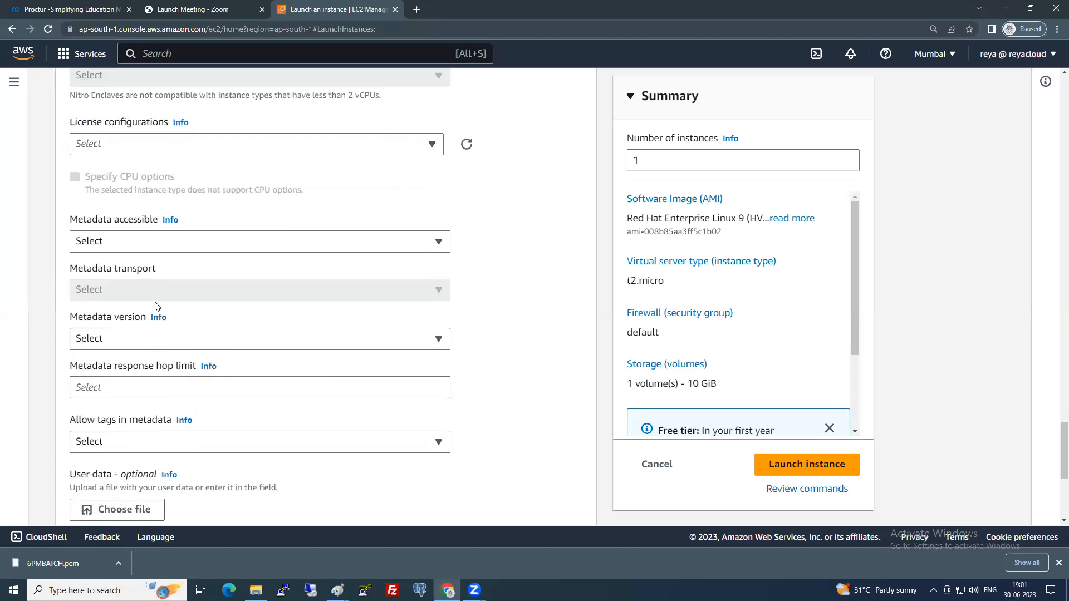
scroll(155, 306, "down", 1)
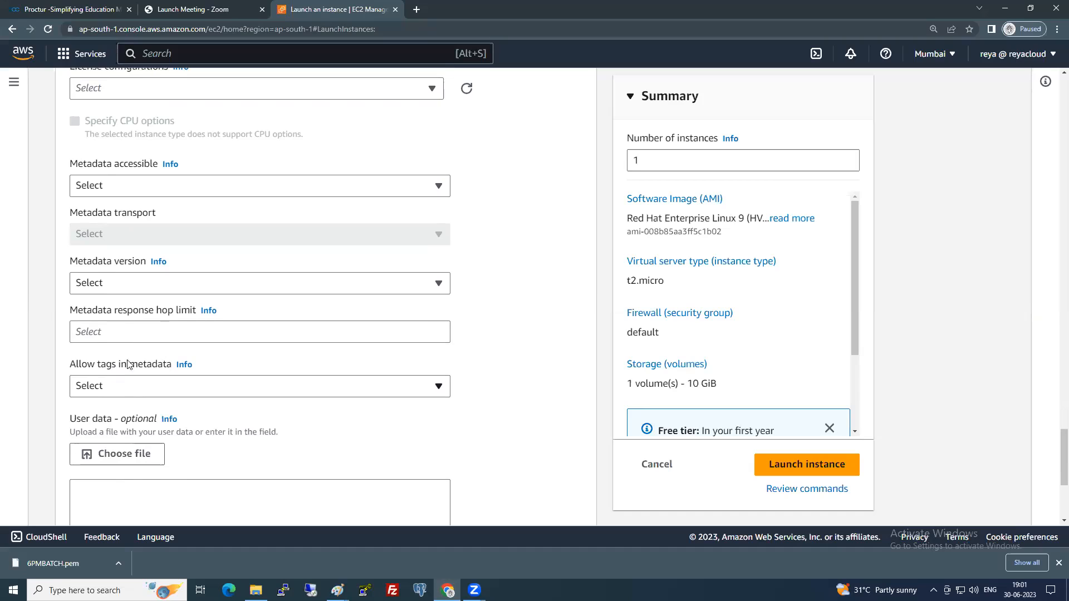
left_click(112, 285)
left_click(538, 251)
scroll(137, 352, "down", 3)
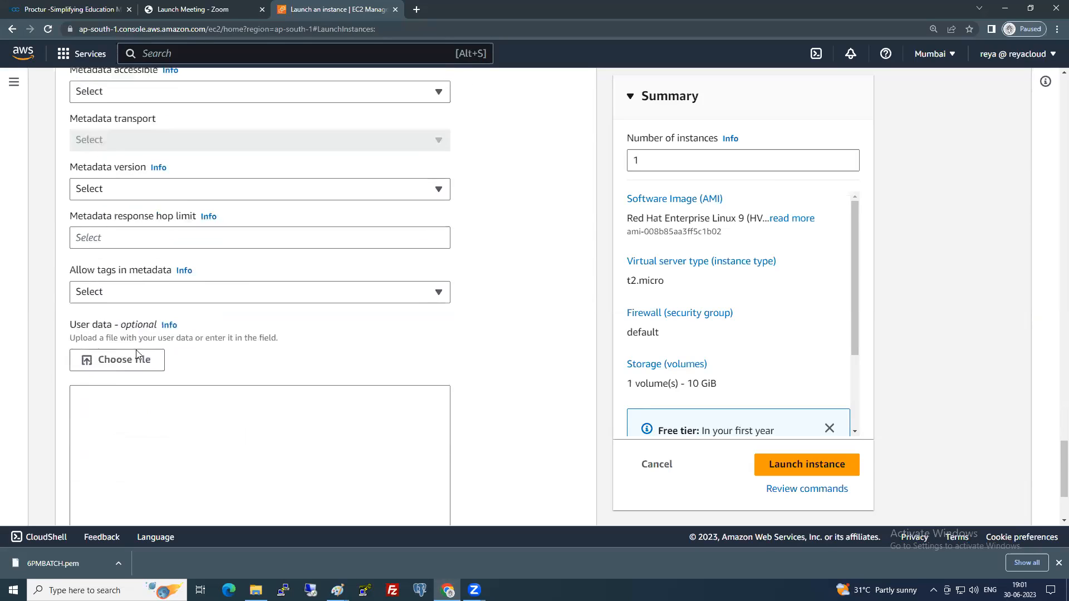
scroll(131, 329, "up", 4)
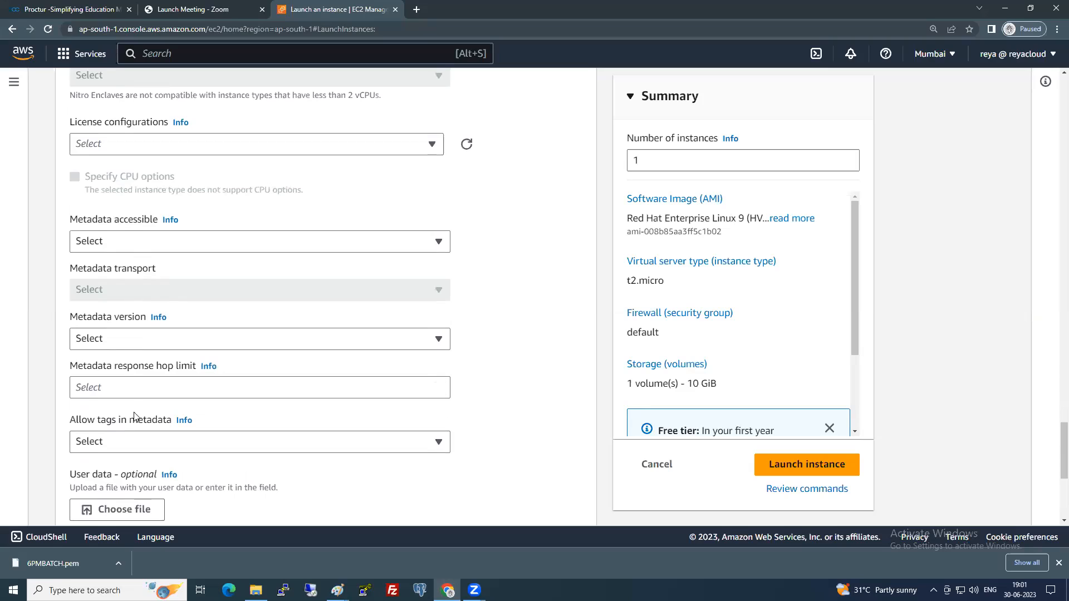
scroll(135, 430, "down", 1)
scroll(134, 430, "down", 2)
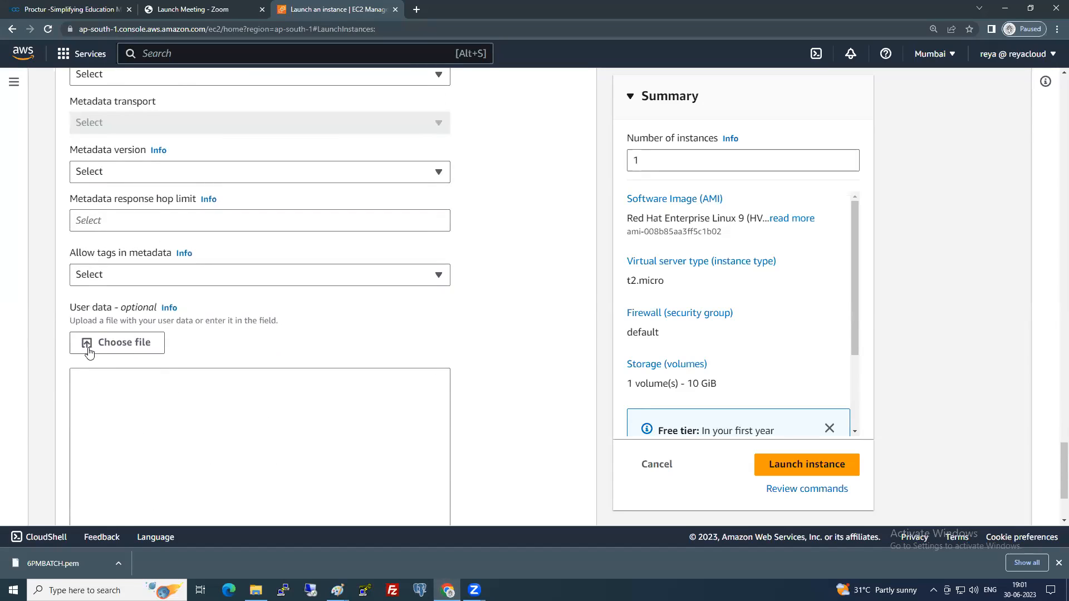
Point out the empty User data field and highlight the number of instances in the summary.
left_click_drag(130, 308, 146, 394)
left_click(147, 395)
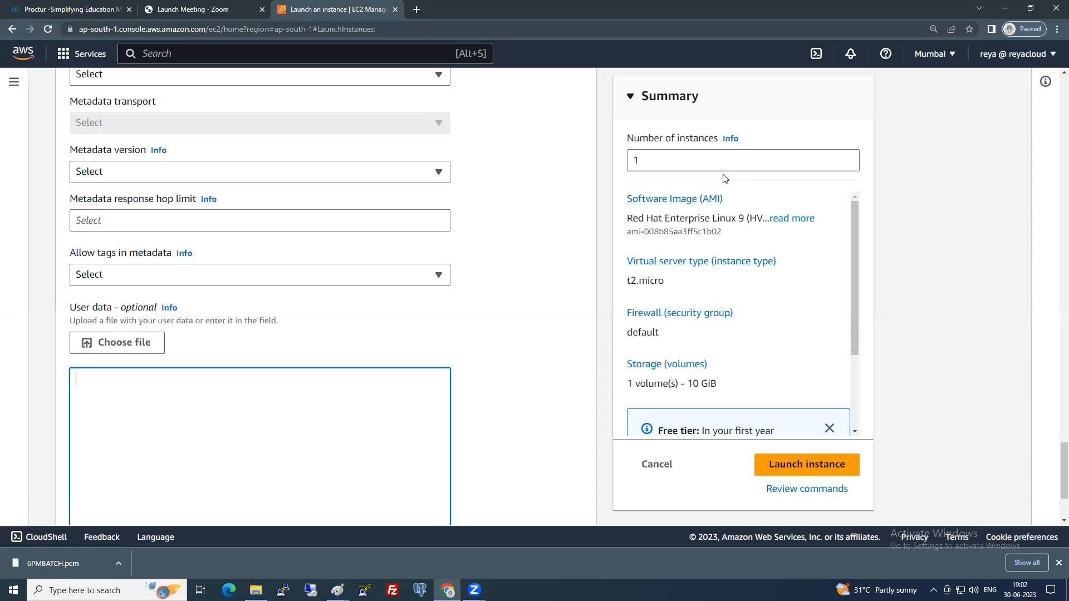
double_click(630, 160)
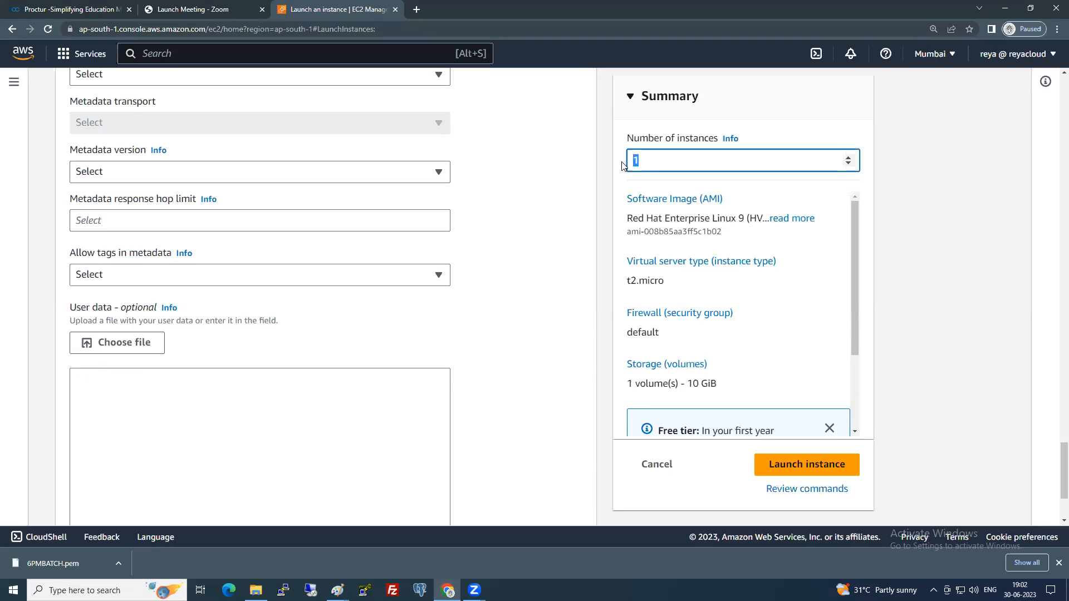
Cancel the current instance launch and start a new one from the Instances page.
scroll(489, 334, "down", 2)
scroll(489, 334, "up", 10)
scroll(489, 334, "up", 10)
left_click(649, 474)
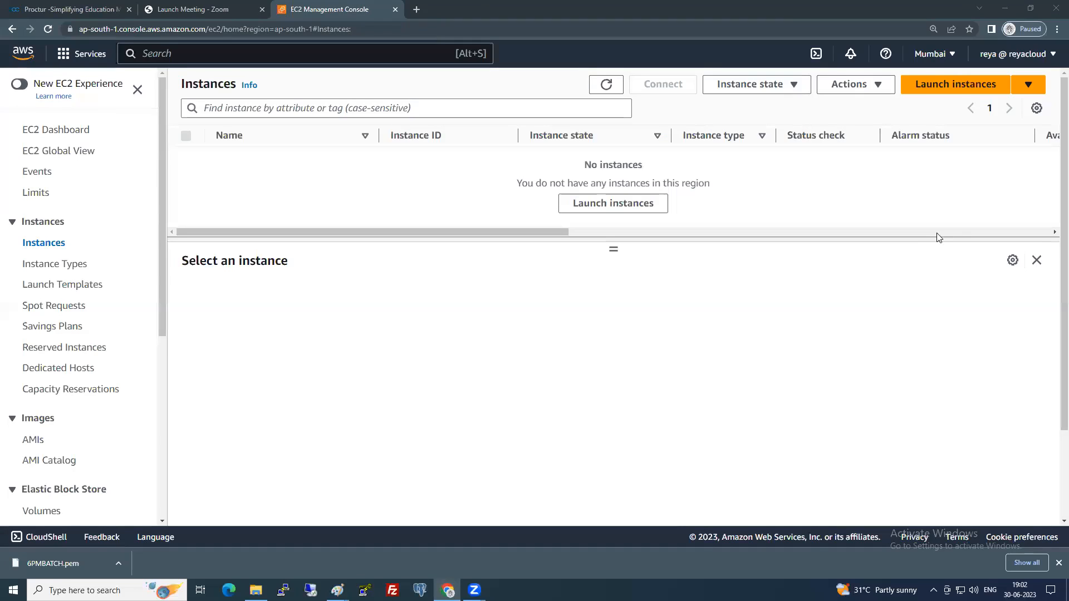
left_click(939, 96)
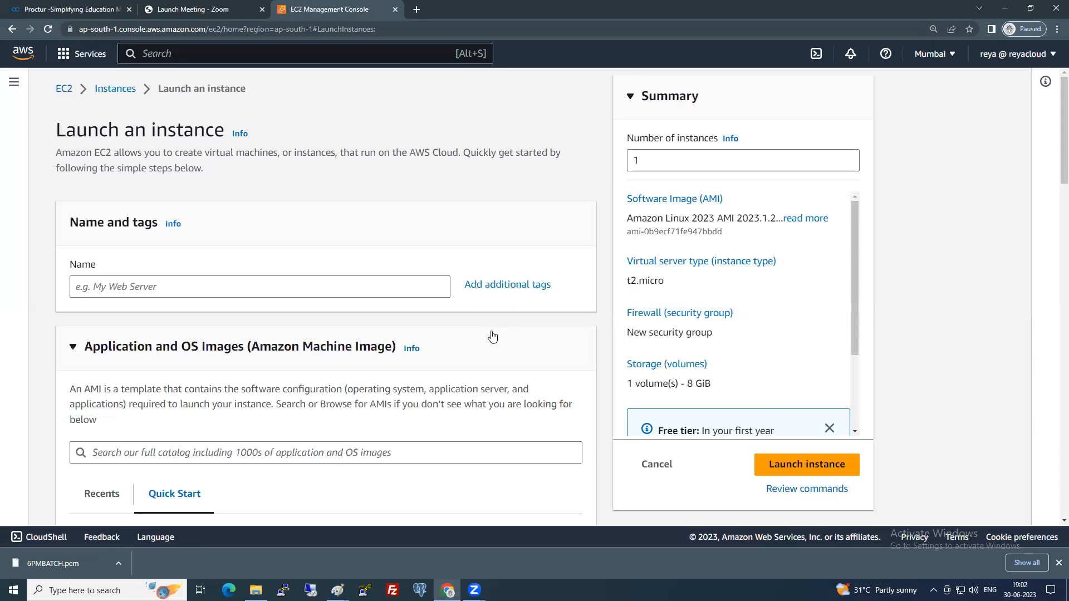
Name the new instance LinuxServer.
scroll(199, 178, "down", 2)
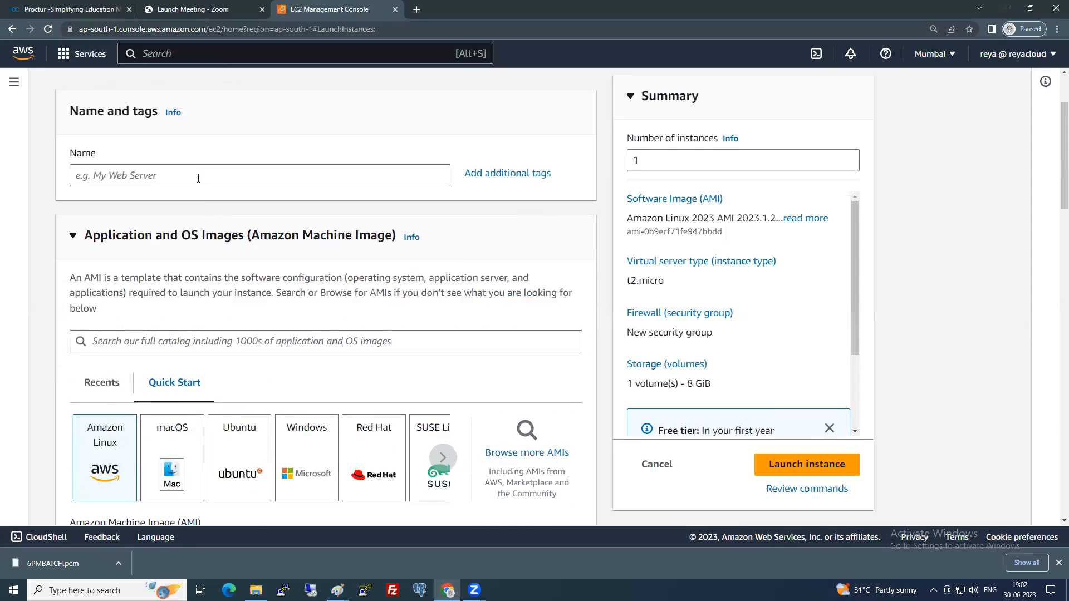
left_click(198, 178)
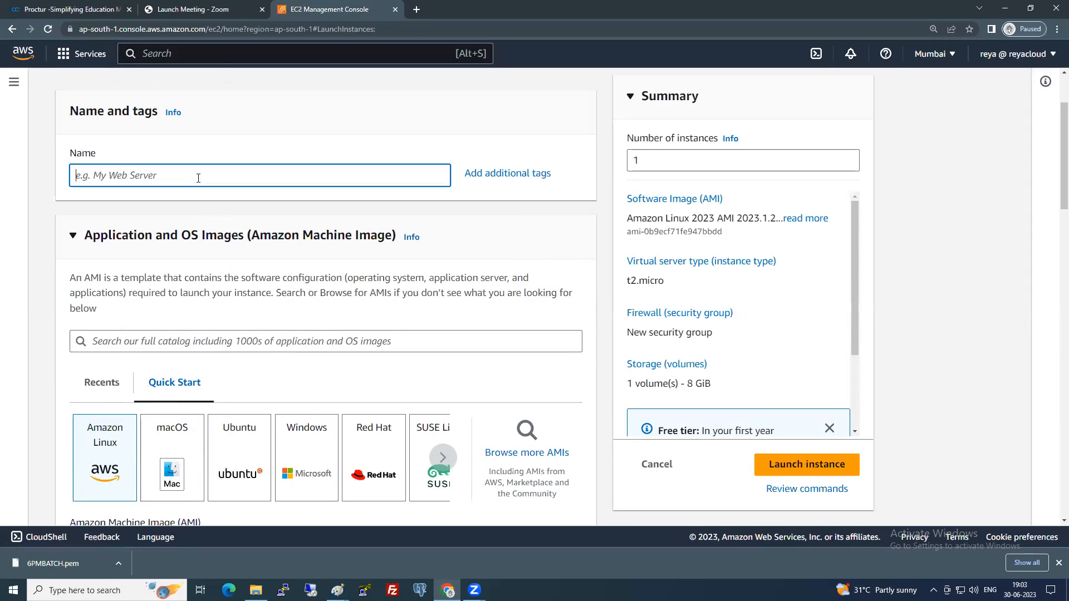
type("Linjuxserv")
key("BackSpace")
key("BackSpace")
key("BackSpace")
key("BackSpace")
key("BackSpace")
key("BackSpace")
key("BackSpace")
type("uxServer")
Browse more AMIs, filter them to free tier only, and select Red Hat Enterprise Linux 9 (HVM), SSD Volume Type.
scroll(256, 292, "down", 2)
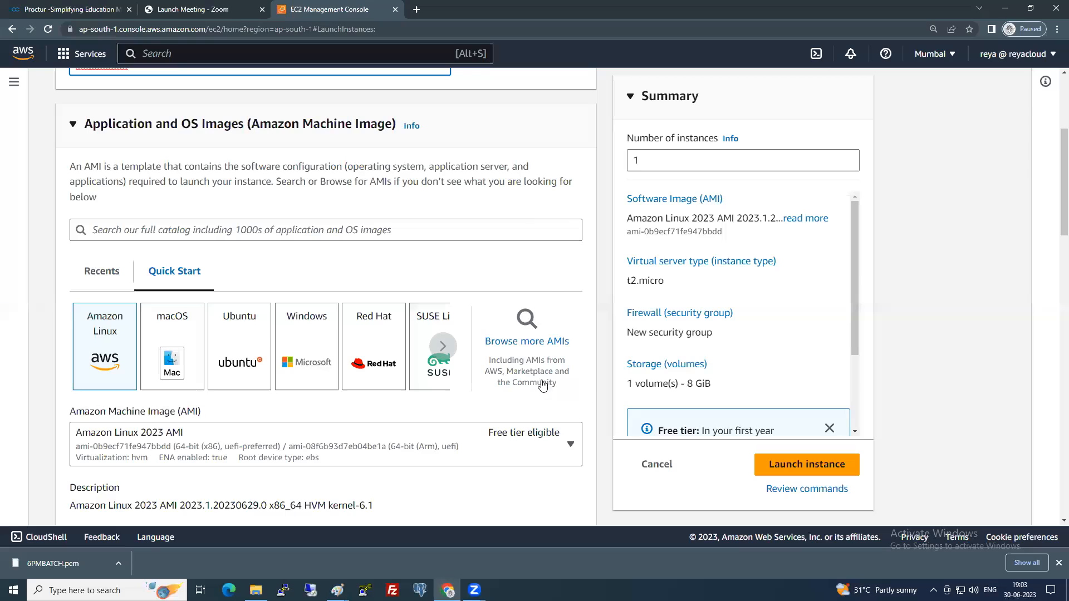
left_click(524, 342)
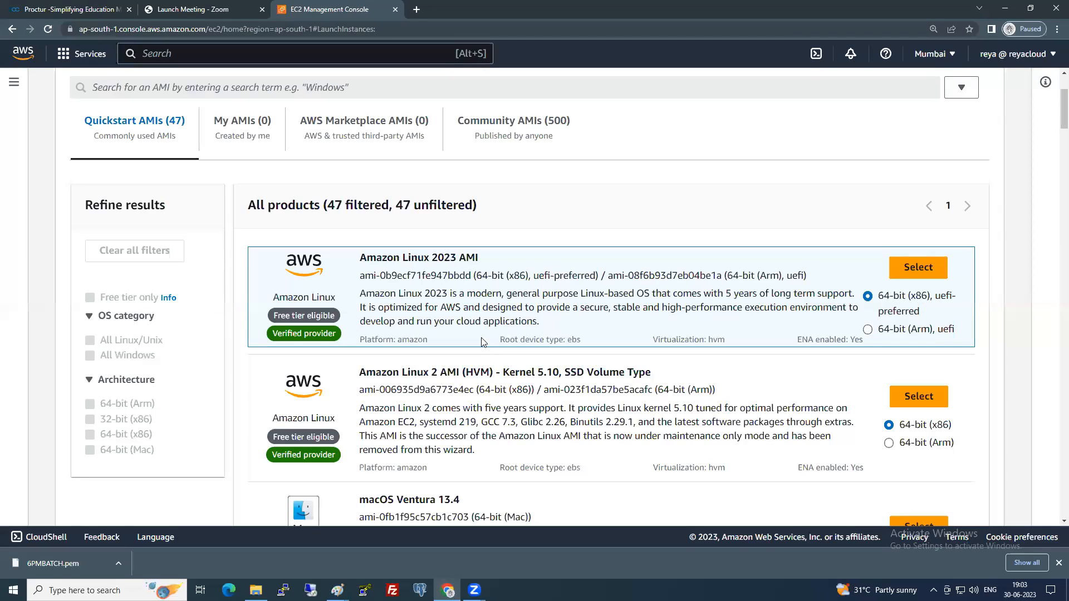
left_click(90, 297)
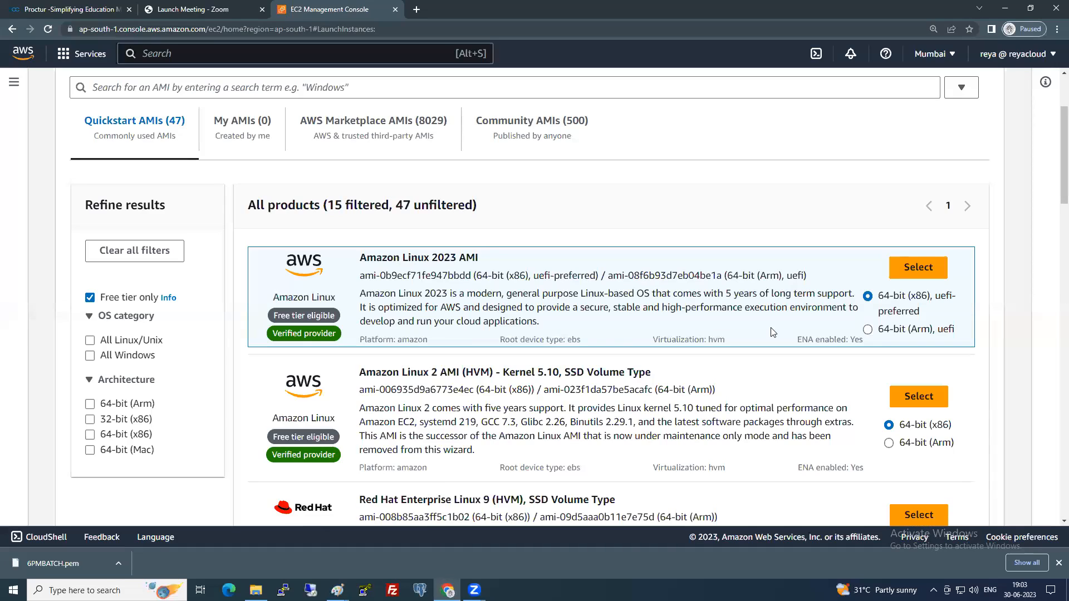
scroll(848, 466, "down", 1)
left_click(920, 459)
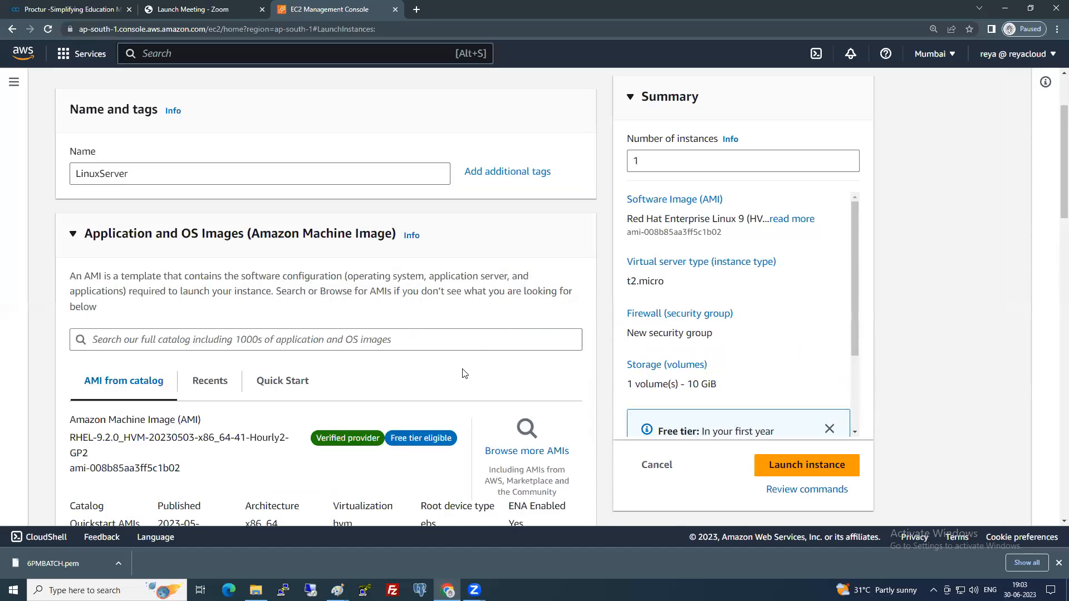
Keep the t2.micro instance type and select the existing 6PMBATCH key pair for login.
scroll(465, 373, "down", 7)
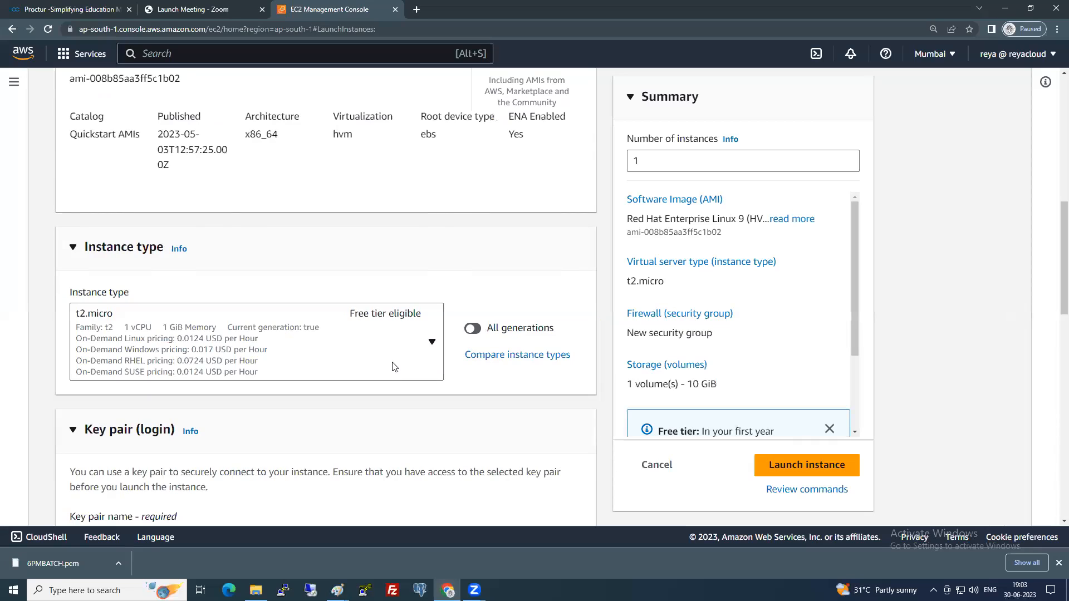
left_click(393, 367)
left_click(600, 287)
scroll(504, 334, "down", 3)
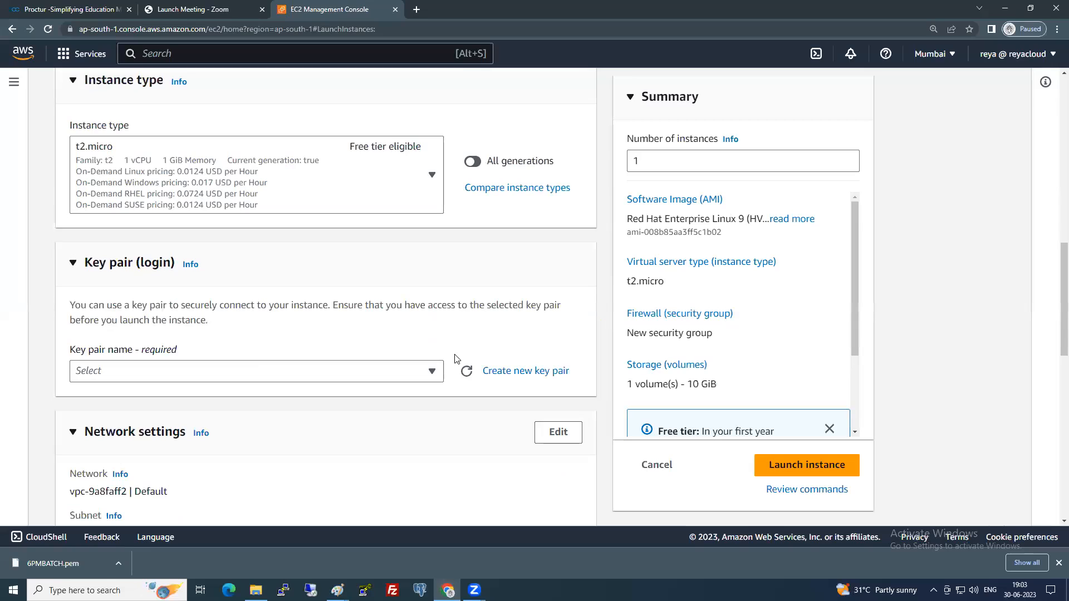
left_click(393, 376)
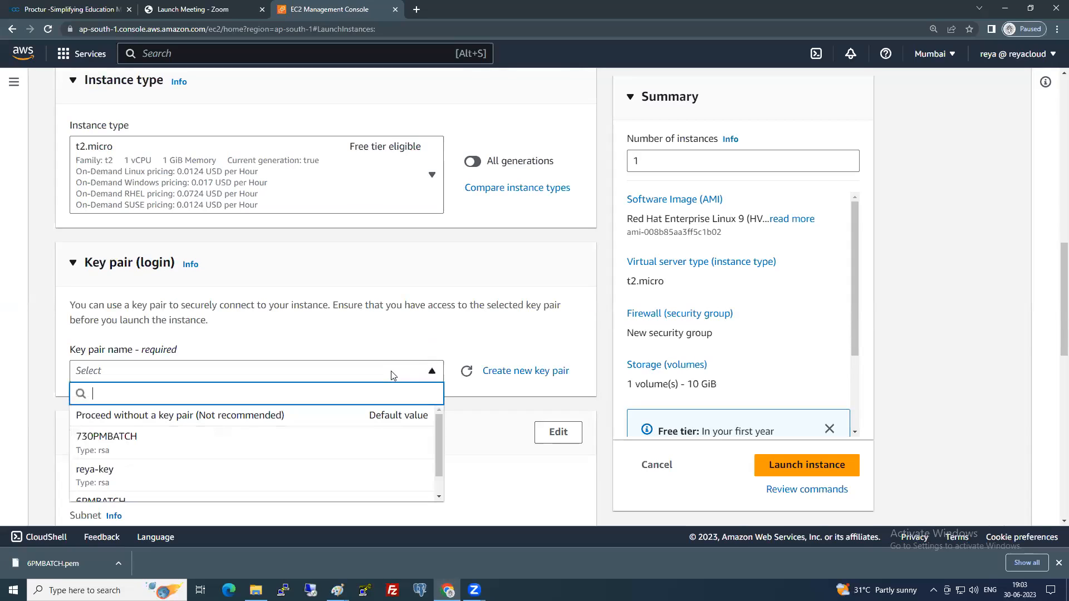
scroll(371, 434, "down", 1)
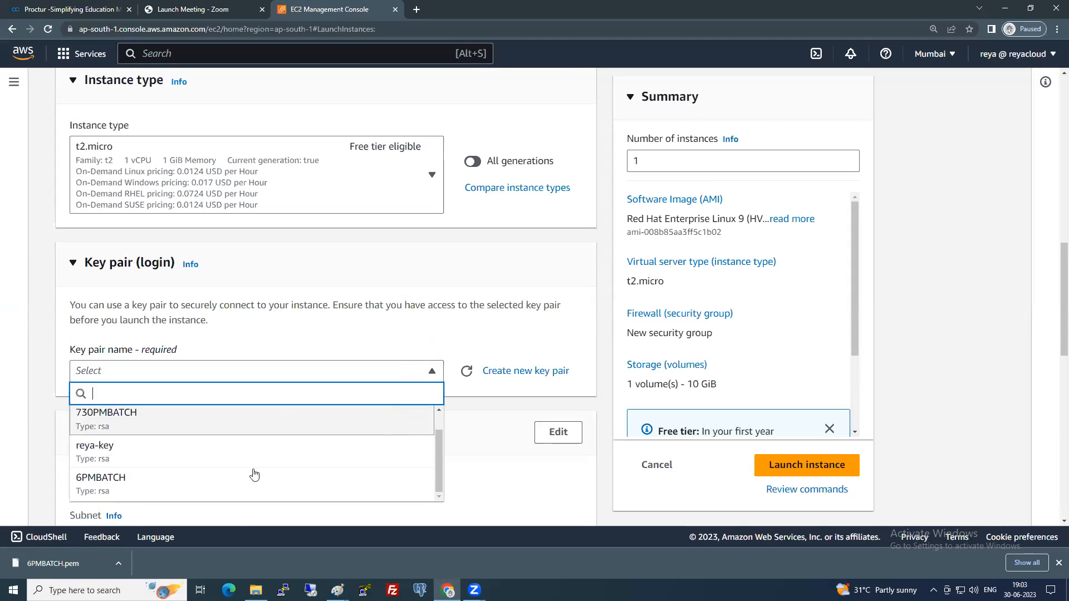
left_click(132, 483)
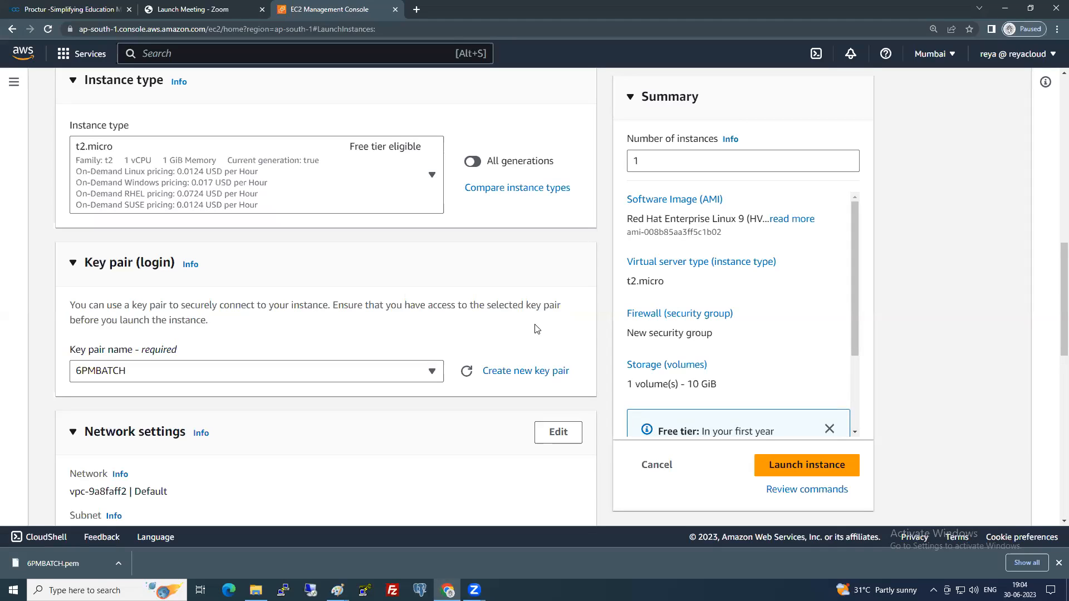
Edit the network settings, keeping the default VPC and public IP auto-assignment enabled, and choose subnet-a6c089ce in ap-south-1a.
scroll(533, 329, "down", 3)
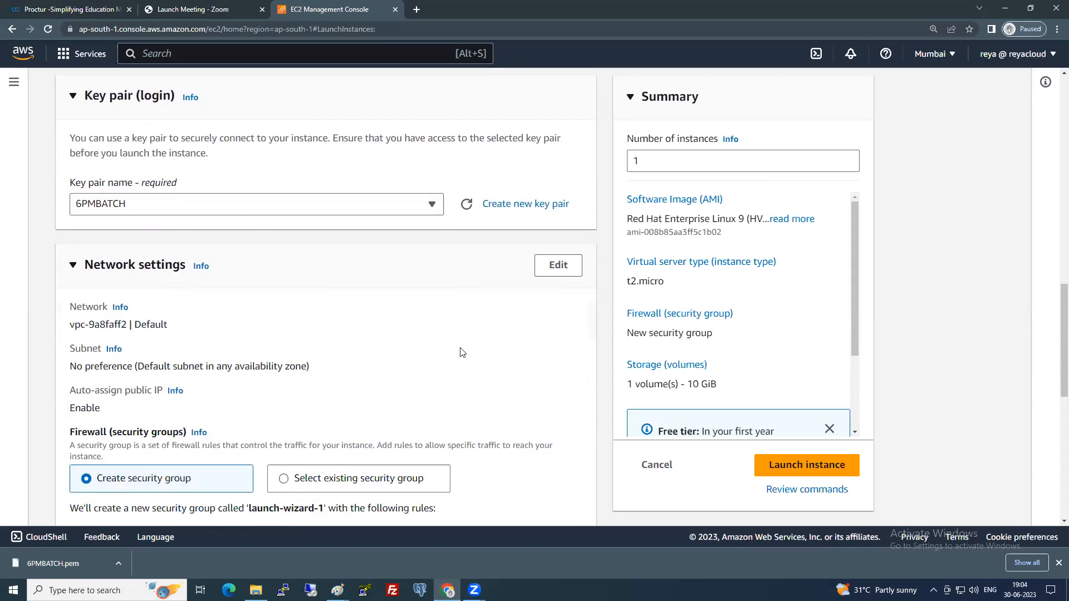
triple_click(144, 318)
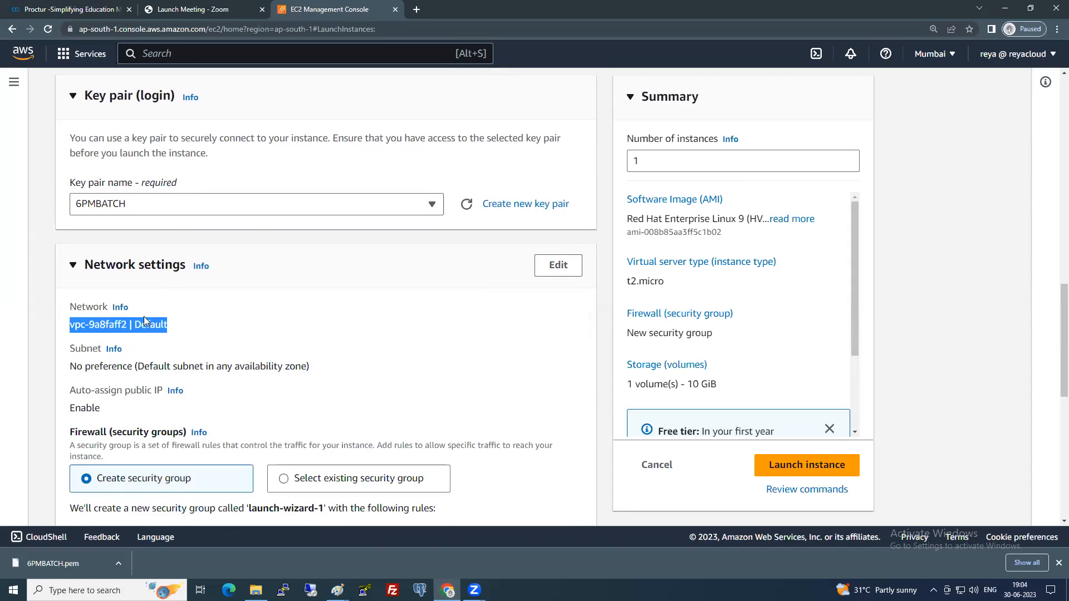
left_click(178, 323)
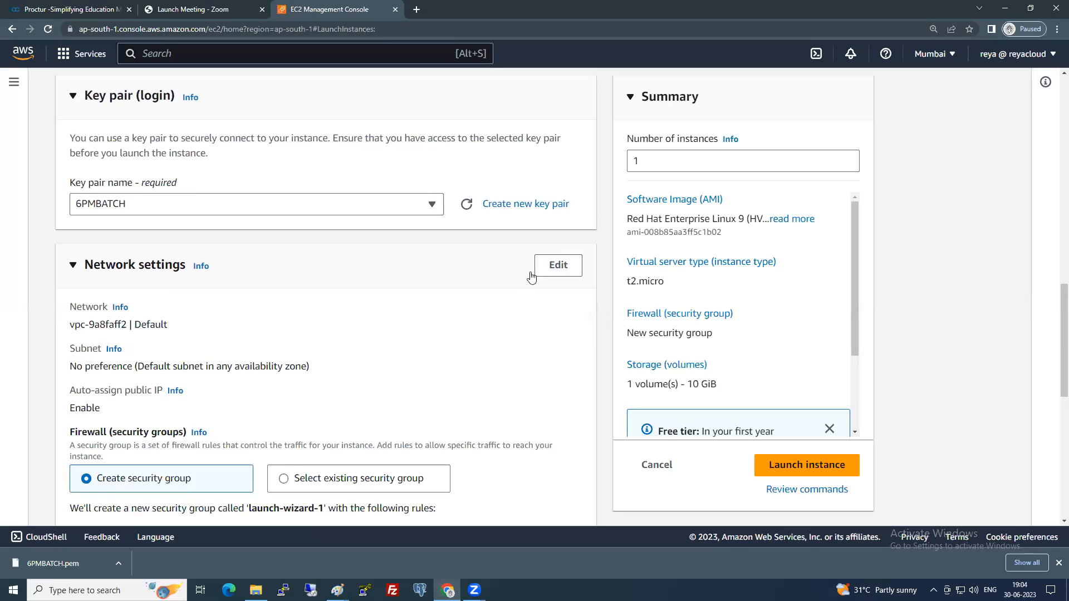
left_click(549, 266)
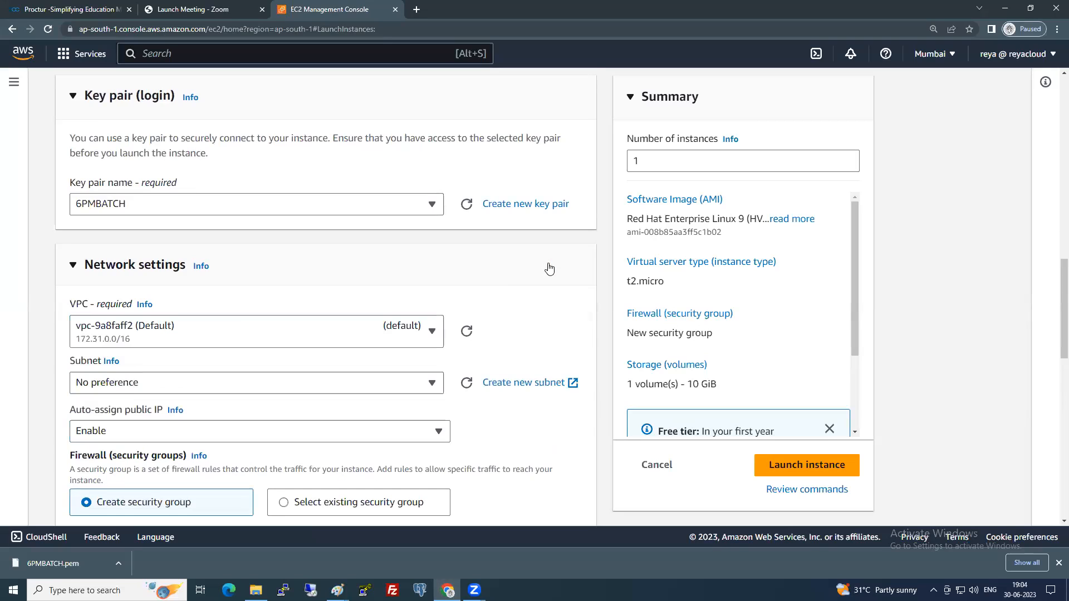
scroll(437, 314, "down", 1)
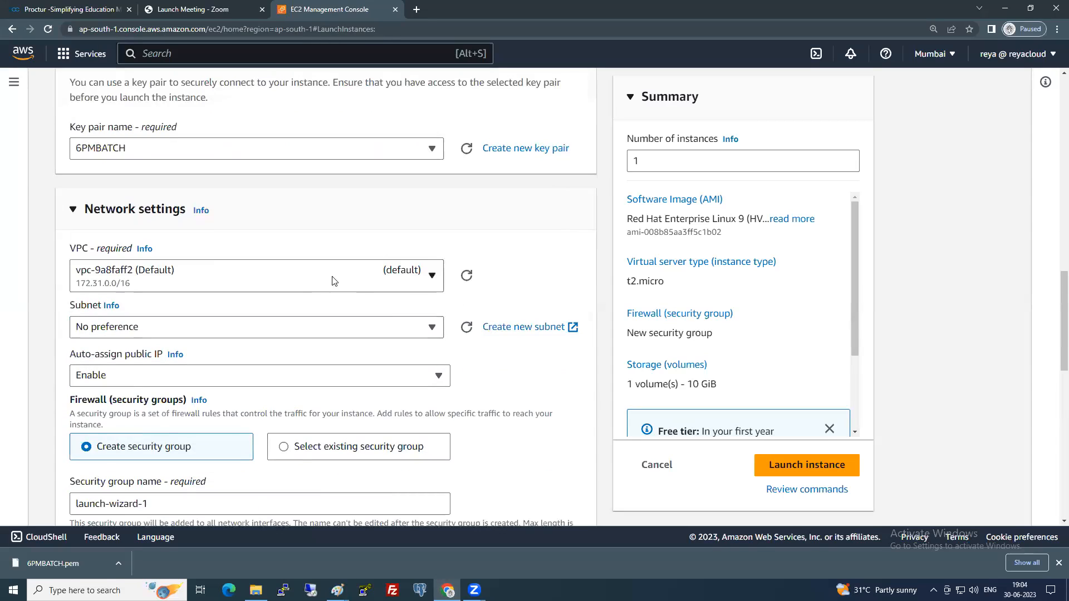
left_click(316, 332)
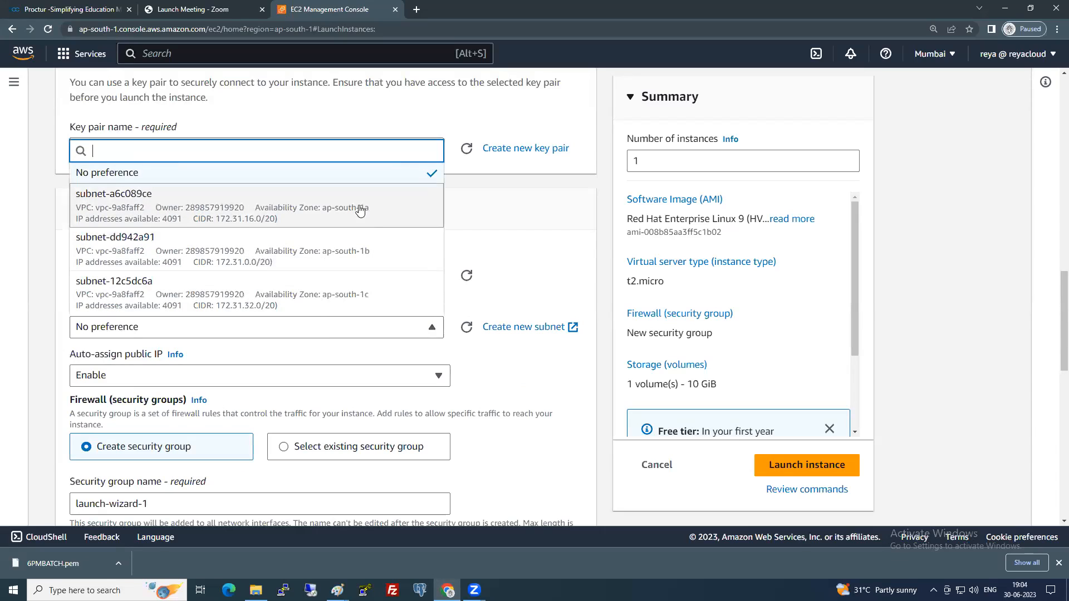
left_click(376, 222)
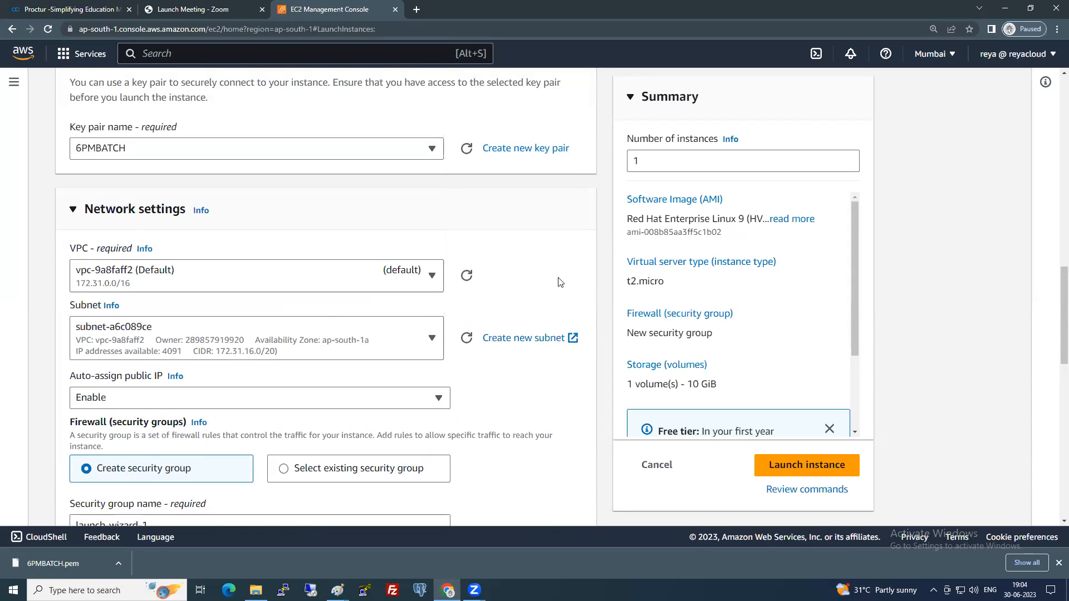
scroll(516, 289, "down", 2)
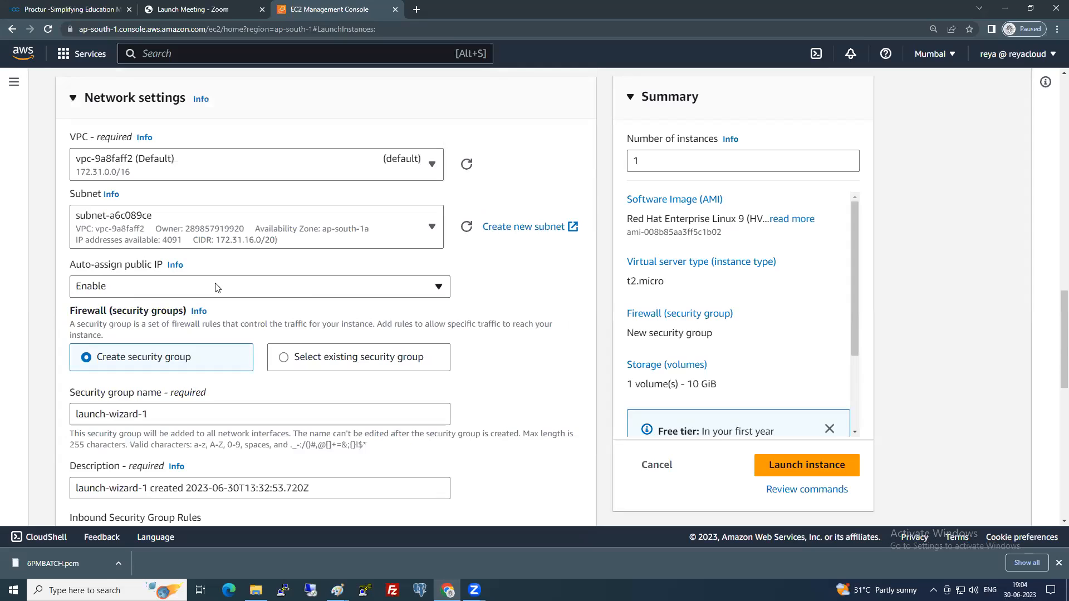
left_click(216, 286)
left_click(216, 286)
Switch the firewall to an existing security group and choose the default group.
scroll(561, 286, "down", 1)
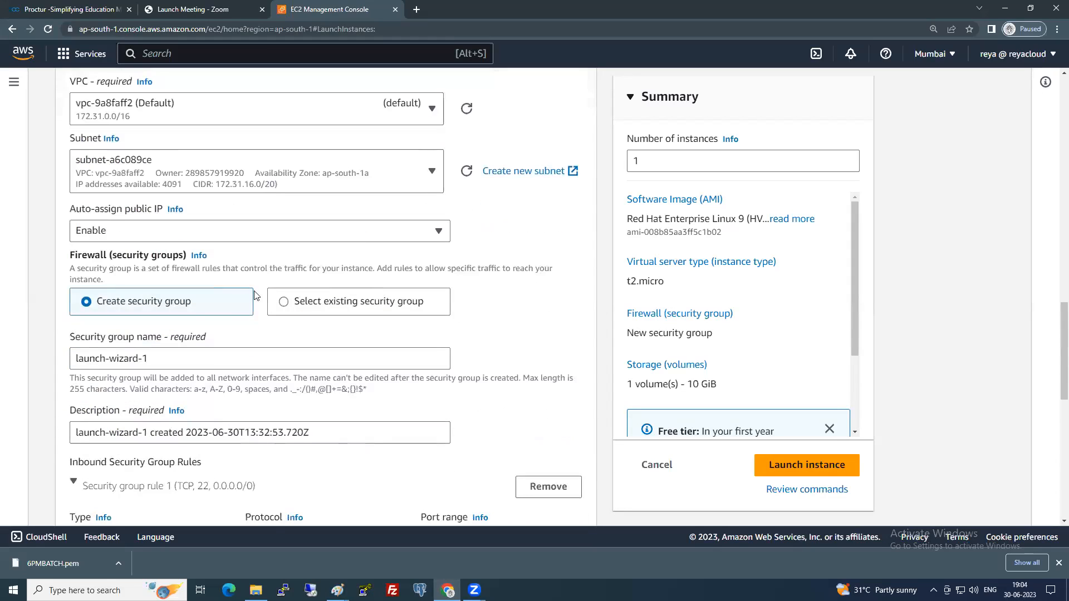
left_click(298, 307)
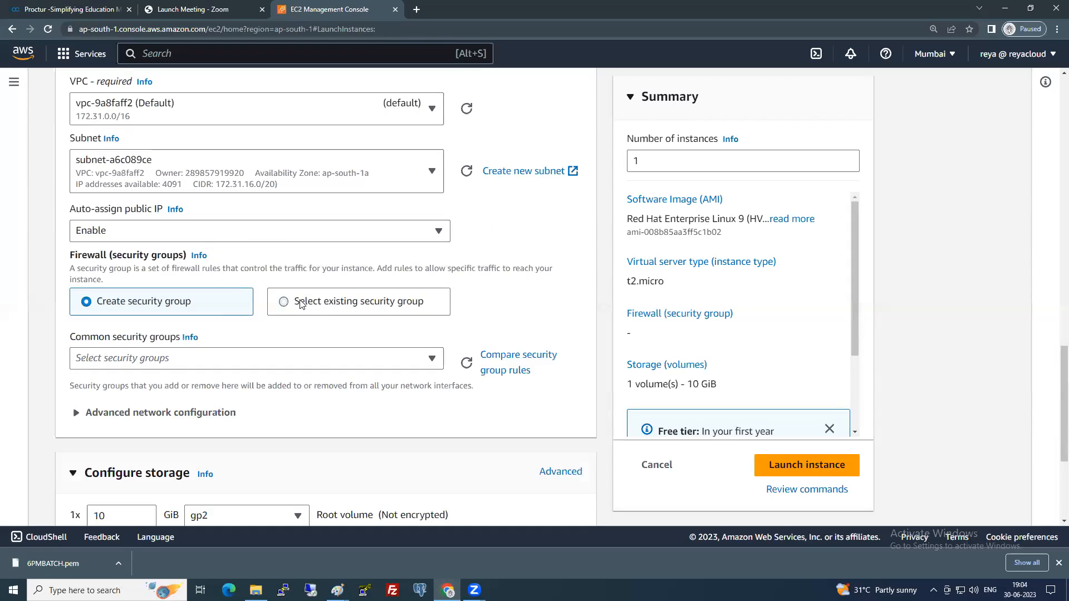
left_click(240, 367)
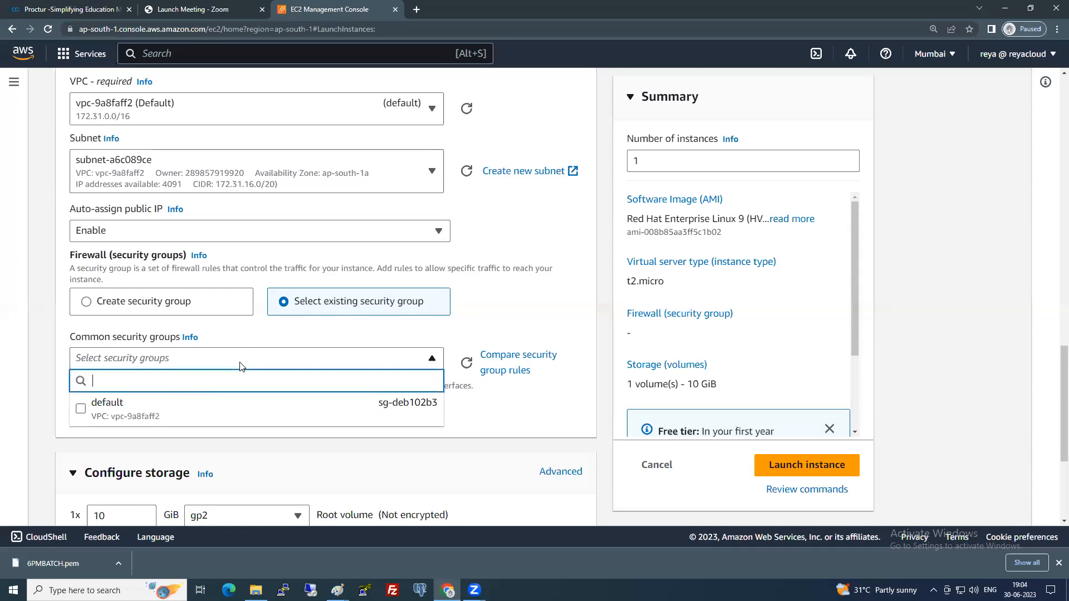
left_click(141, 410)
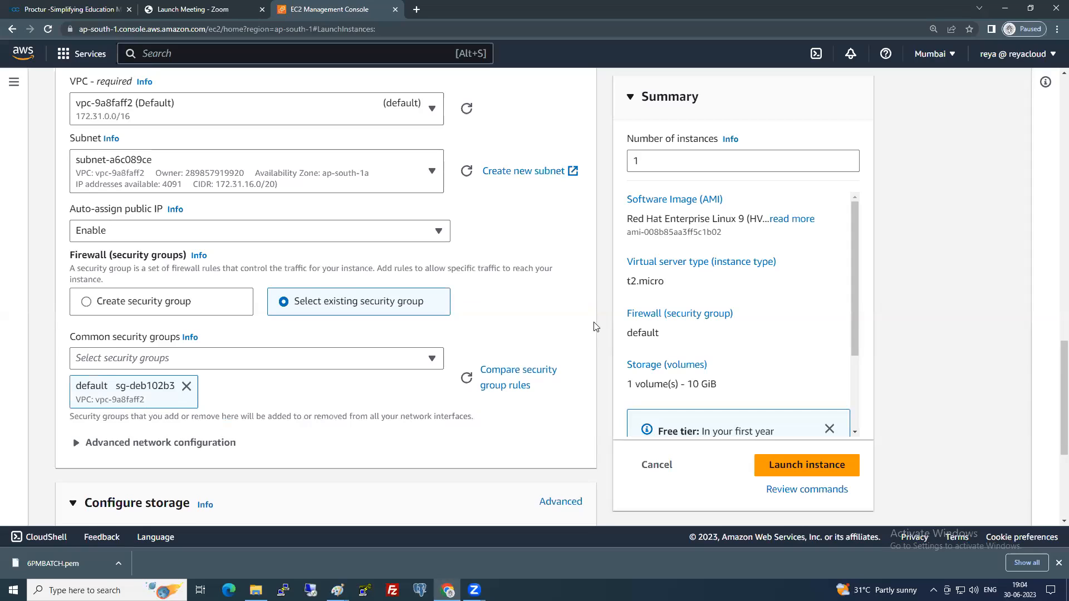
Keep the 10 GiB gp2 root volume and set Termination protection to Enable in the advanced details.
scroll(195, 373, "down", 2)
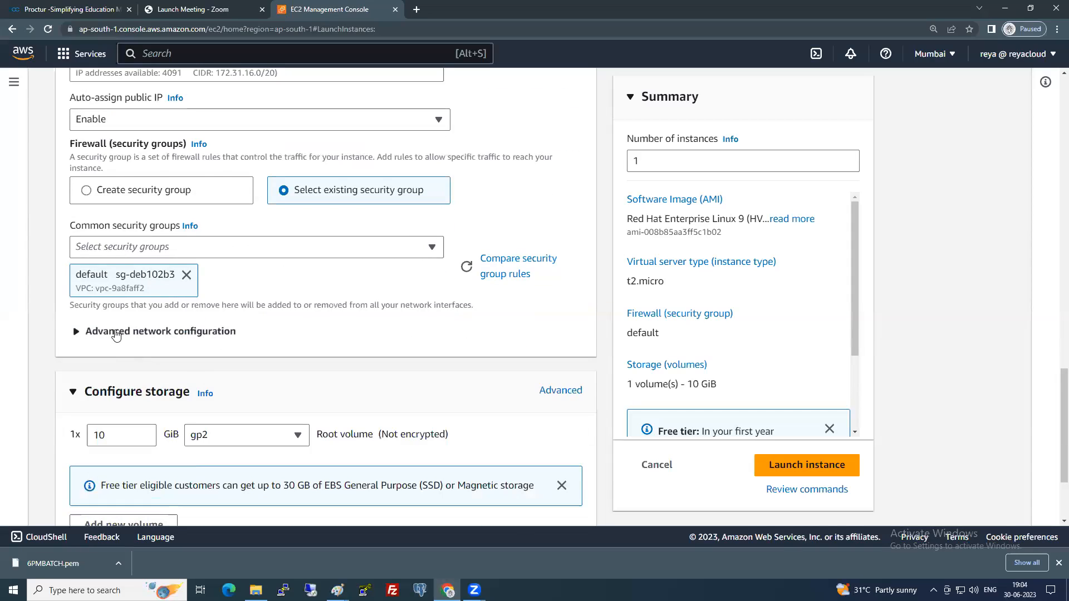
scroll(116, 335, "down", 2)
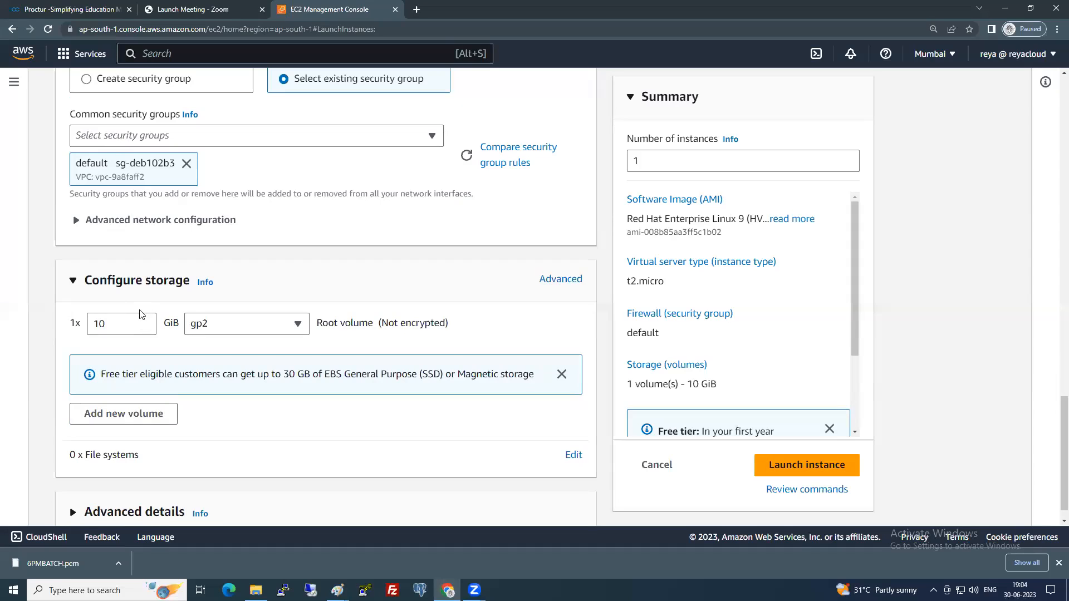
scroll(175, 334, "down", 1)
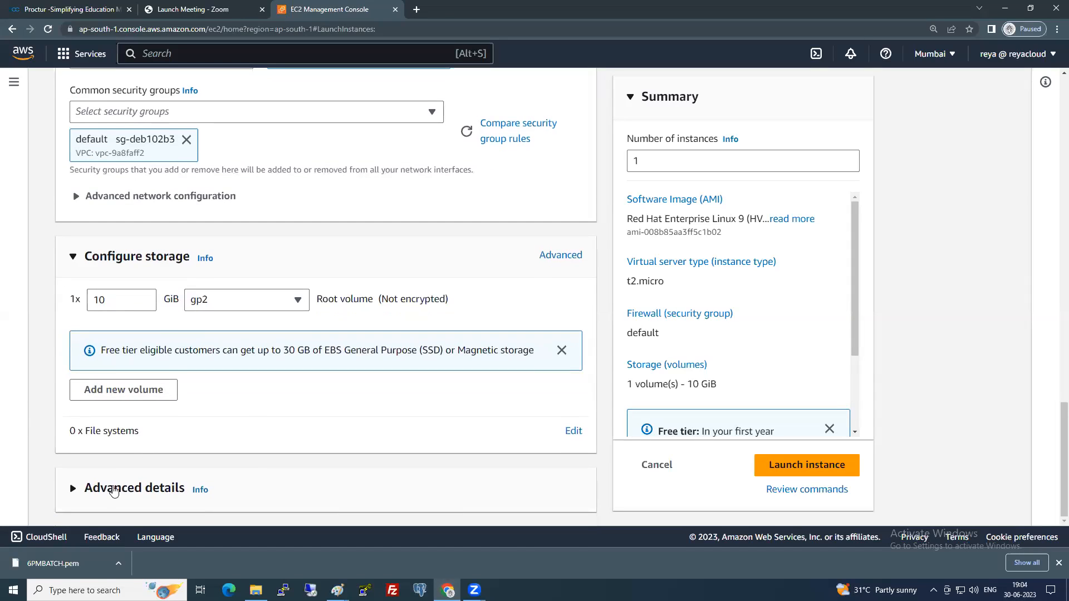
left_click(114, 489)
scroll(248, 389, "down", 9)
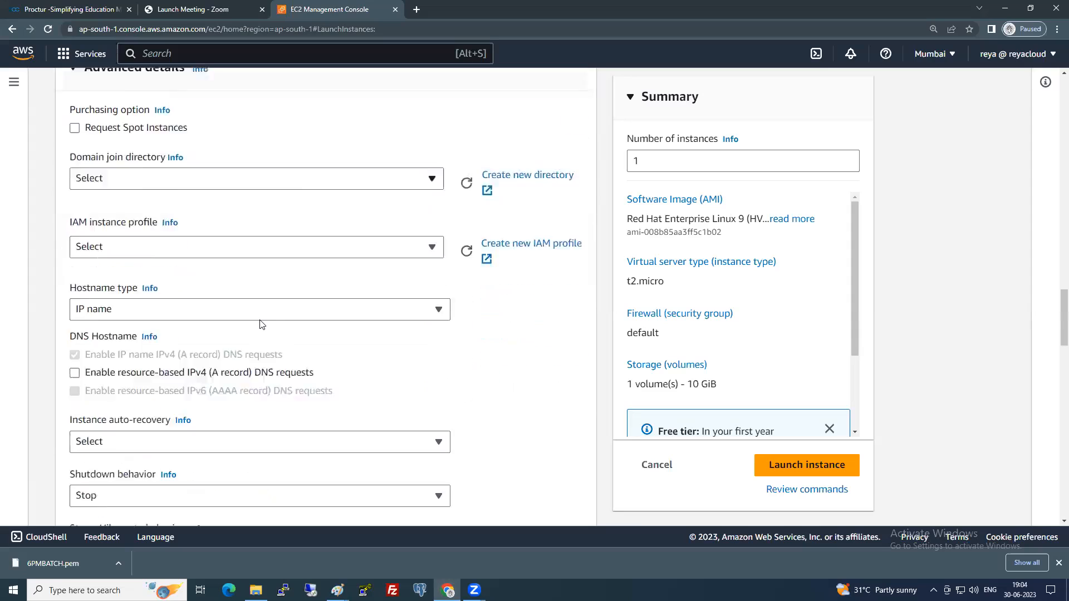
scroll(260, 323, "down", 4)
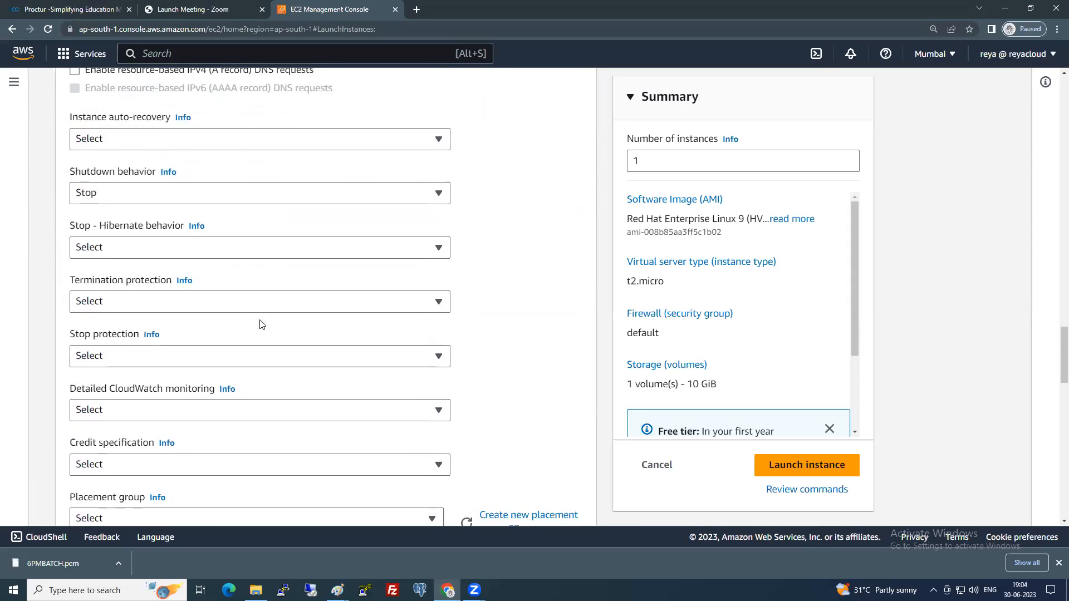
left_click(174, 305)
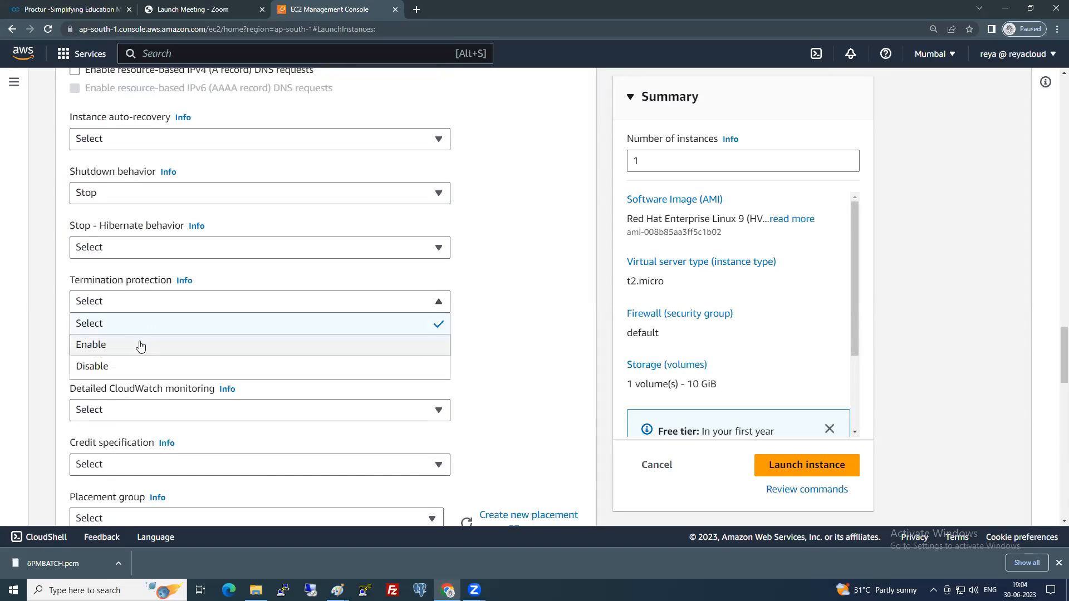
left_click(141, 344)
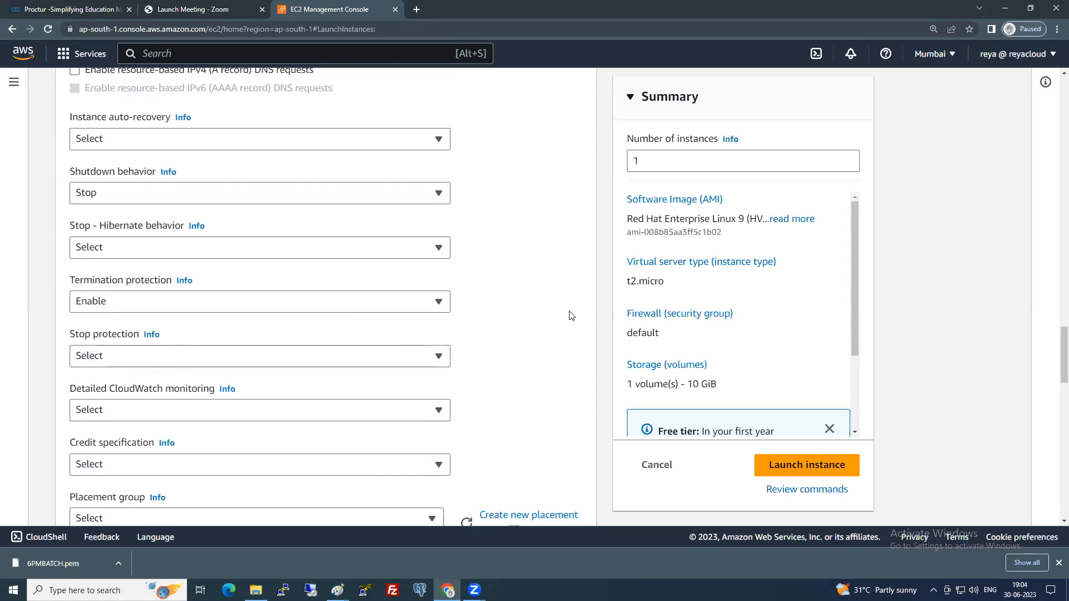
Leave the remaining advanced options unchanged, launch one instance, and return to the Instances list.
scroll(561, 331, "down", 1)
scroll(561, 330, "down", 11)
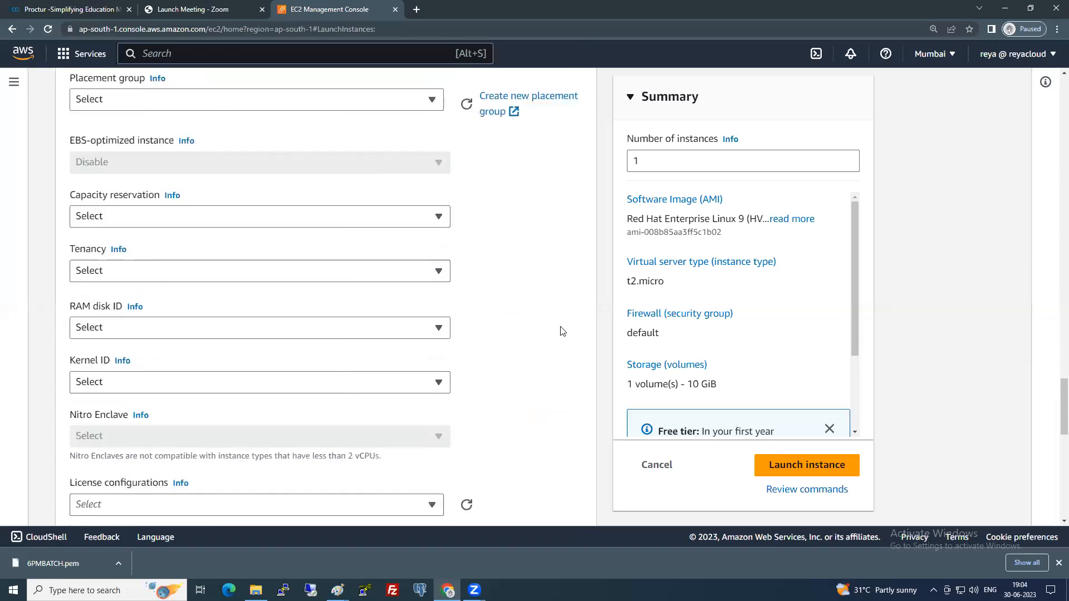
scroll(561, 330, "down", 6)
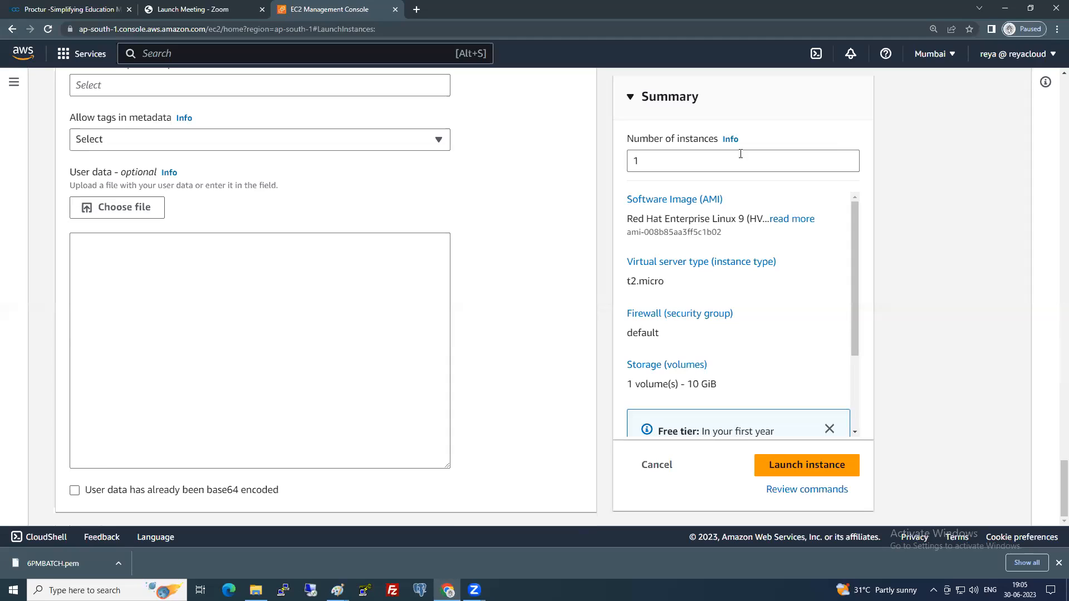
left_click(793, 466)
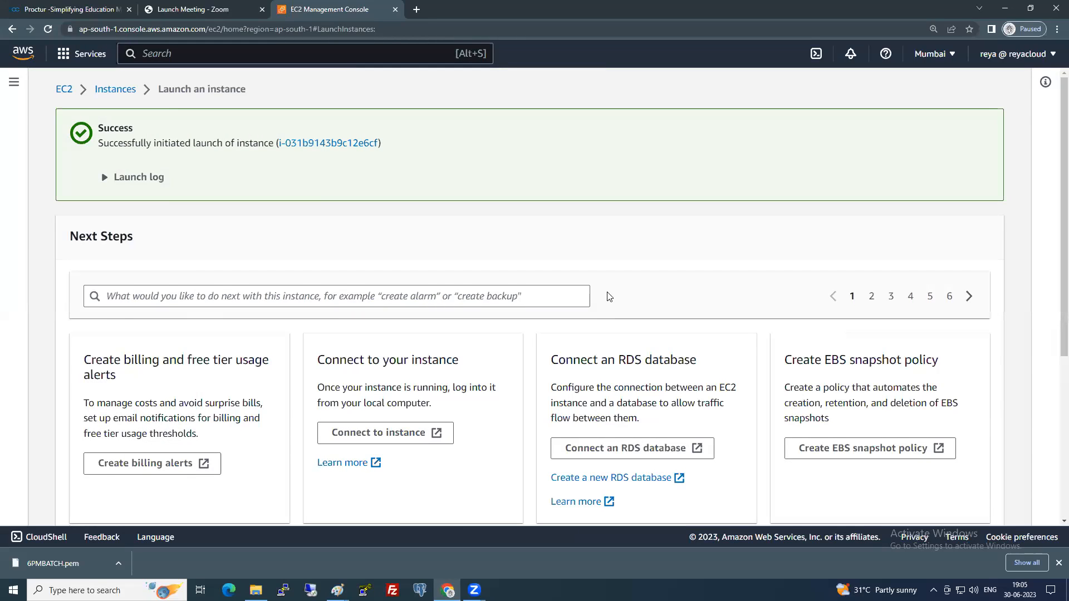
left_click(120, 93)
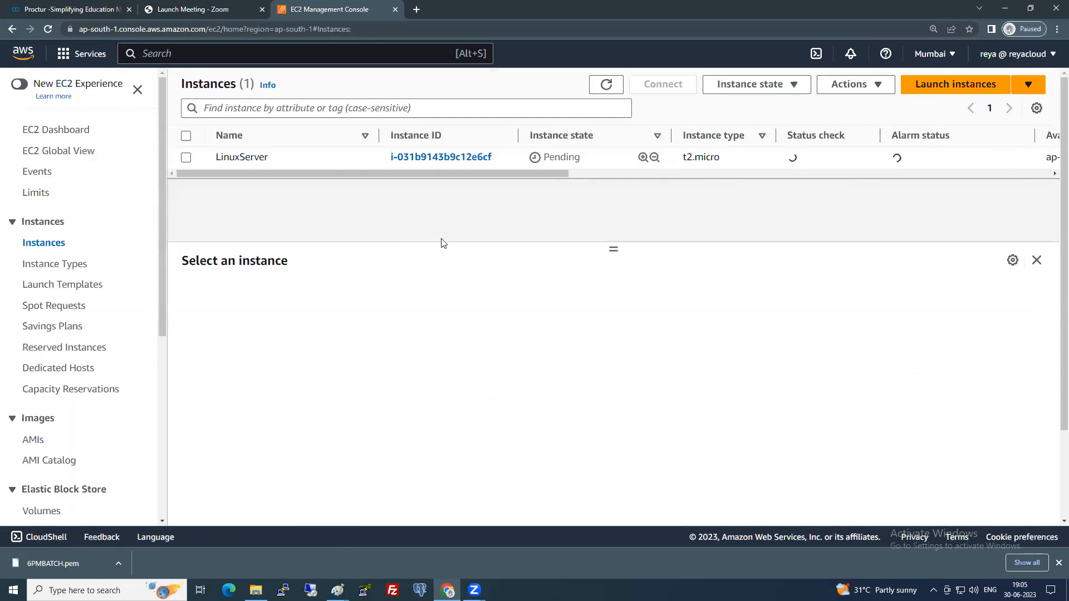
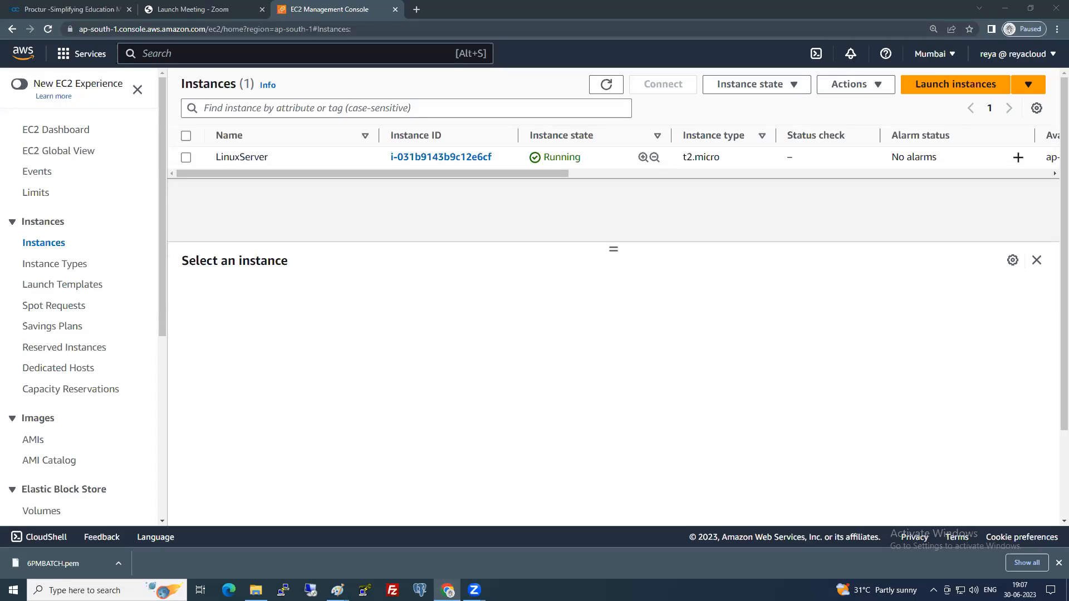
Refresh the Instances list and check the LinuxServer instance's state and status check.
left_click(608, 84)
left_click_drag(505, 174, 480, 175)
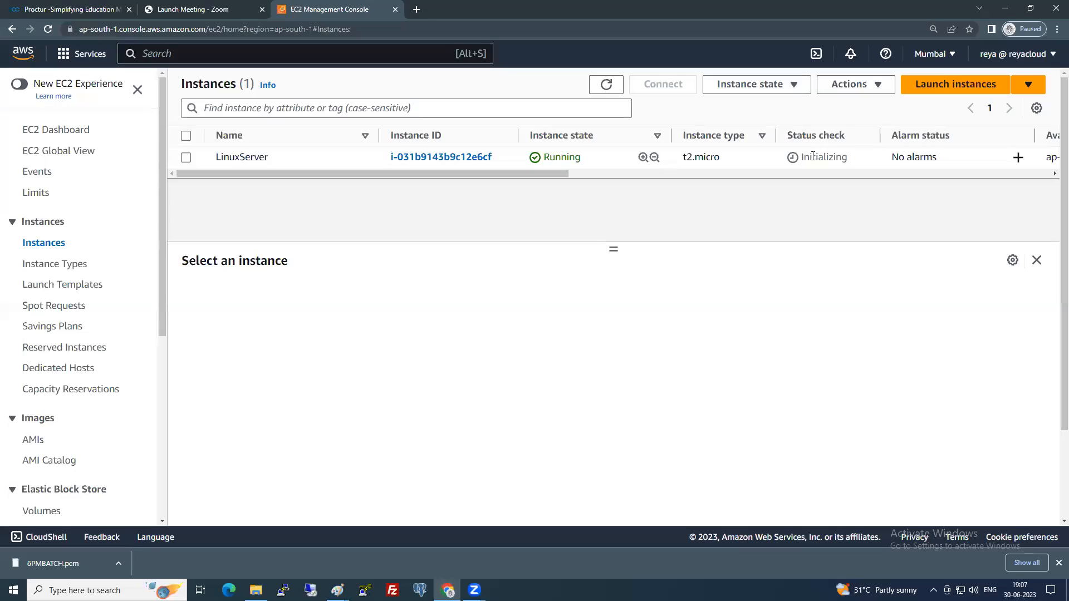
left_click_drag(805, 157, 839, 158)
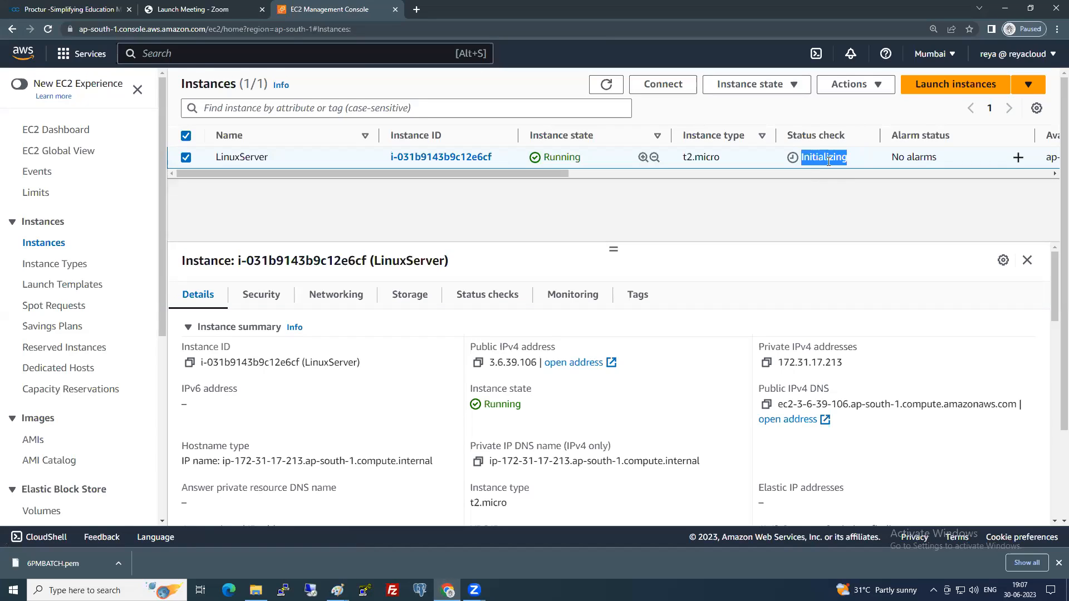
left_click(820, 159)
left_click(604, 88)
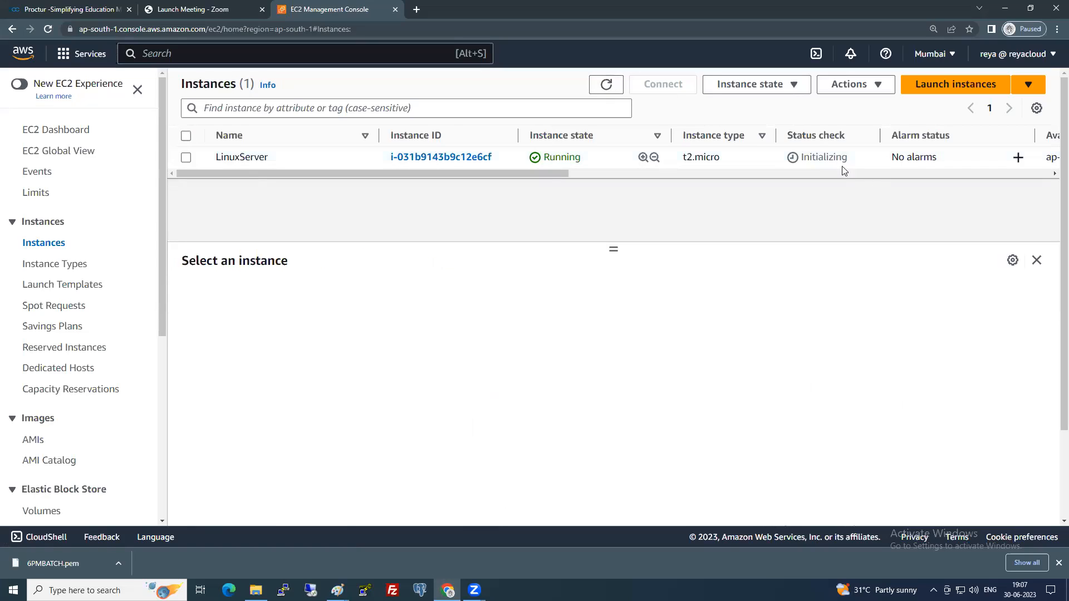
Select the LinuxServer instance and review its status check, availability zone and public IPv4 columns in the list.
left_click(818, 163)
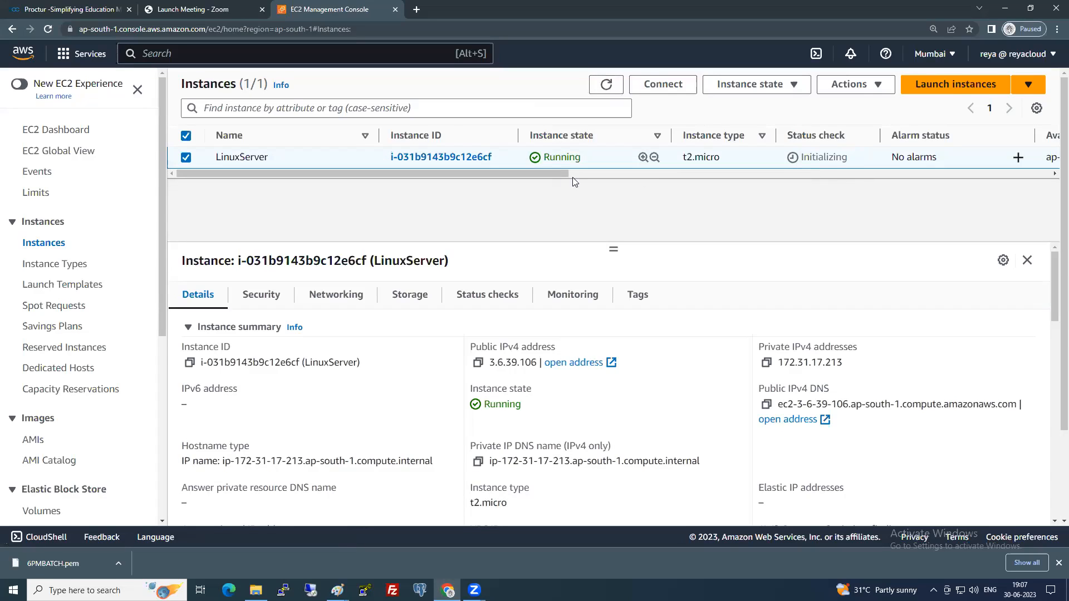
left_click_drag(554, 172, 610, 171)
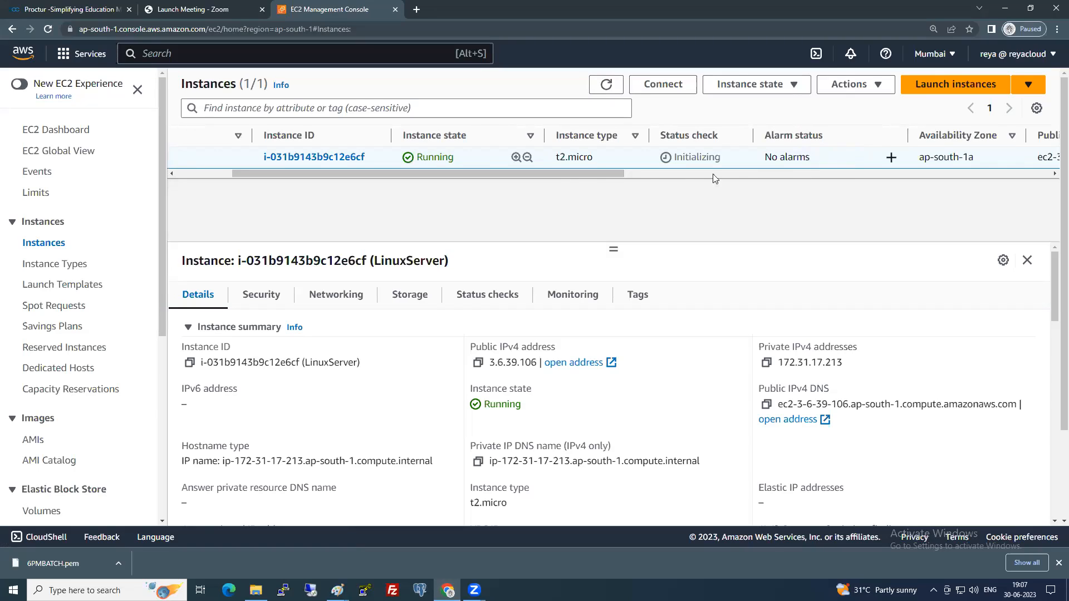
left_click_drag(564, 174, 673, 178)
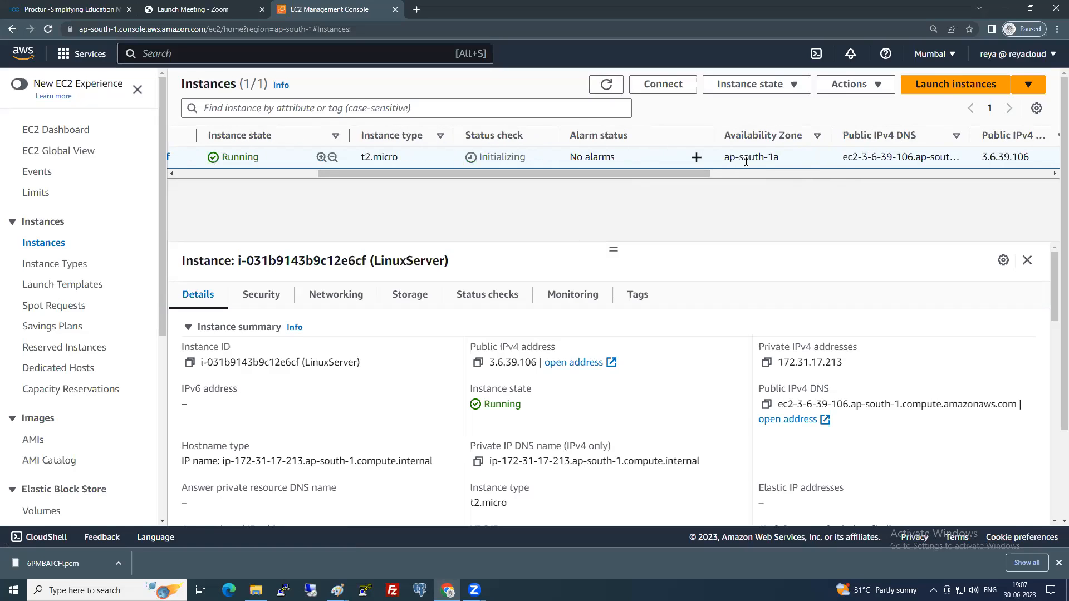
left_click_drag(696, 175, 384, 203)
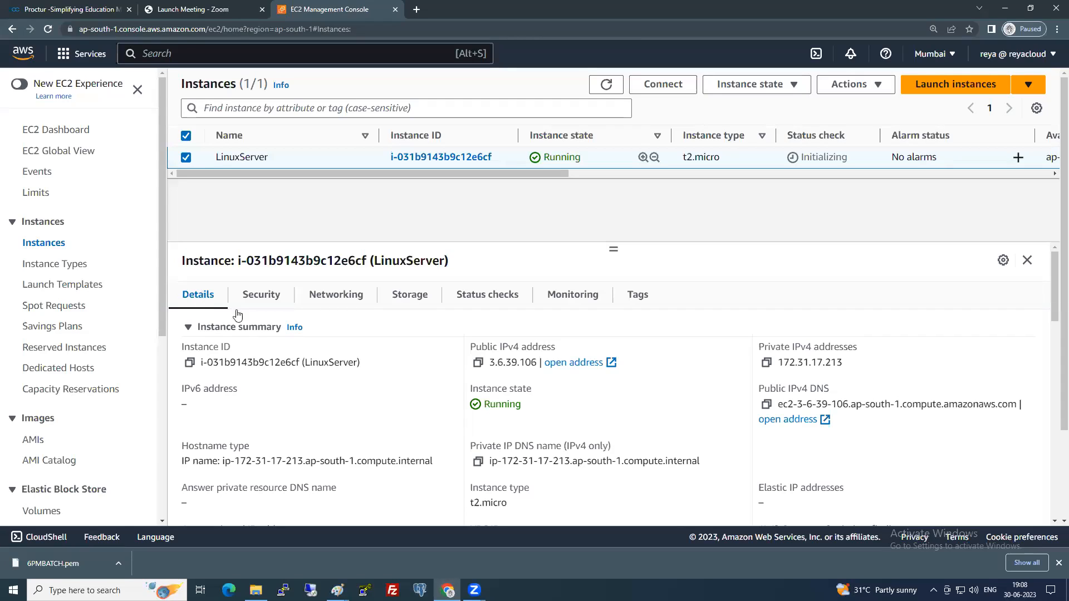
Examine the instance ID, public IPv4 address and private IPv4 address in the LinuxServer instance summary.
scroll(417, 377, "down", 1)
scroll(417, 377, "up", 1)
left_click_drag(202, 363, 296, 362)
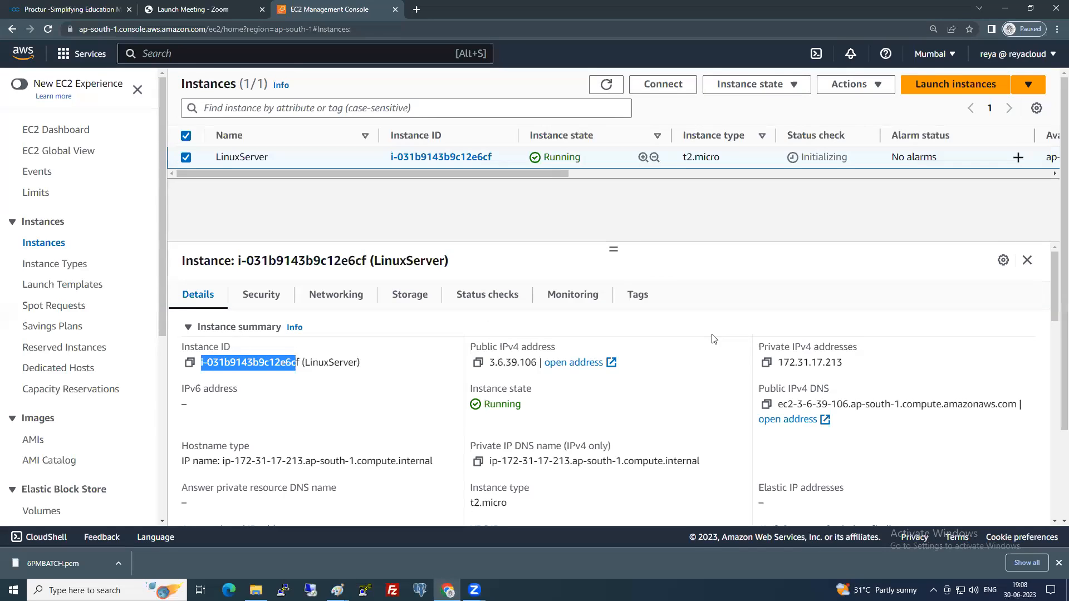
left_click_drag(488, 362, 530, 362)
left_click_drag(780, 362, 862, 364)
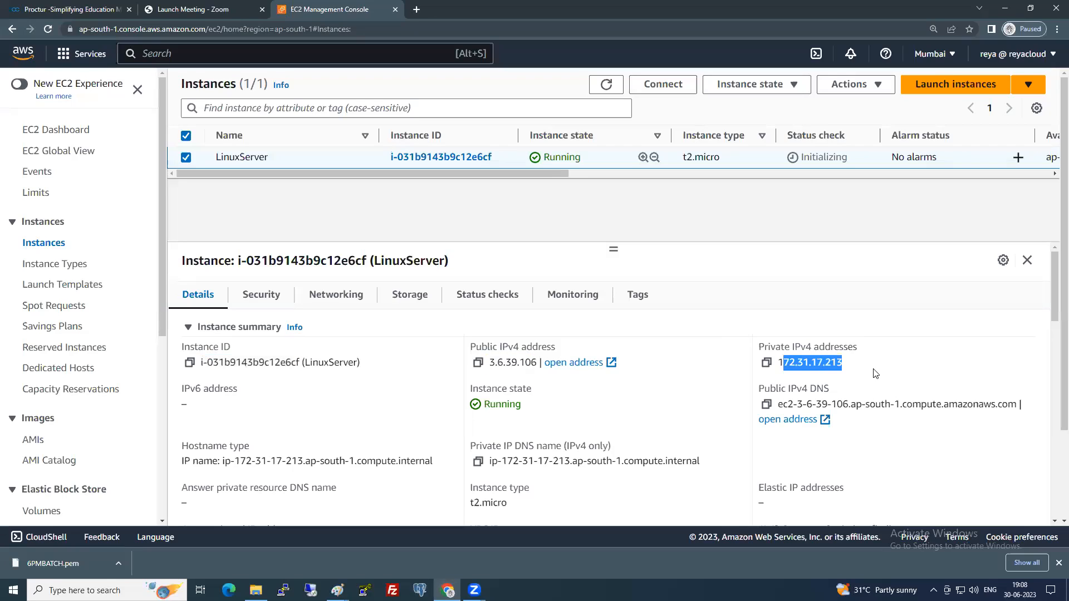
left_click(850, 373)
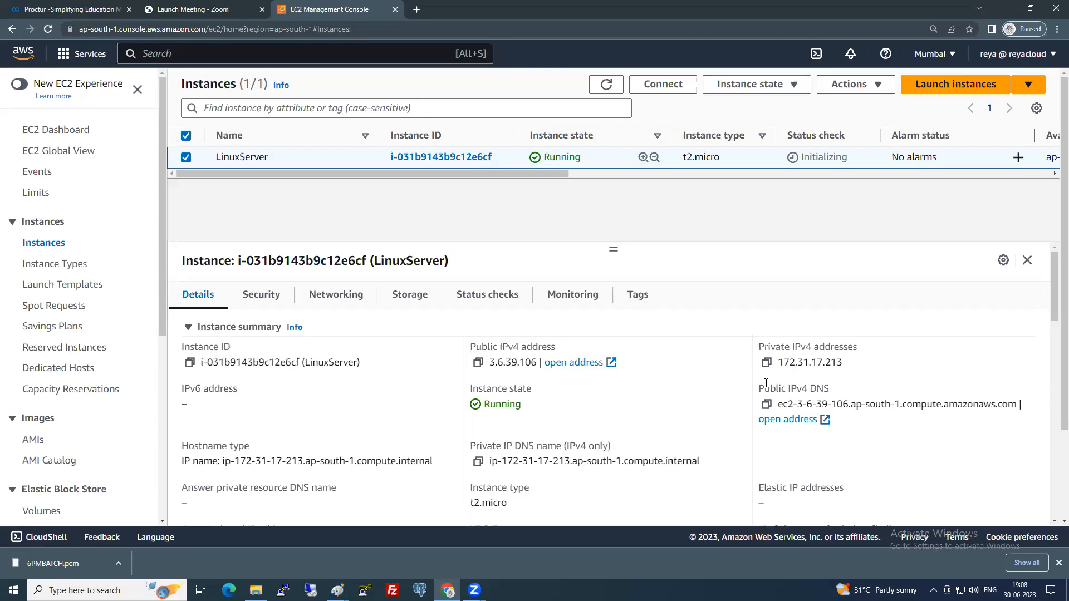
left_click_drag(490, 362, 537, 362)
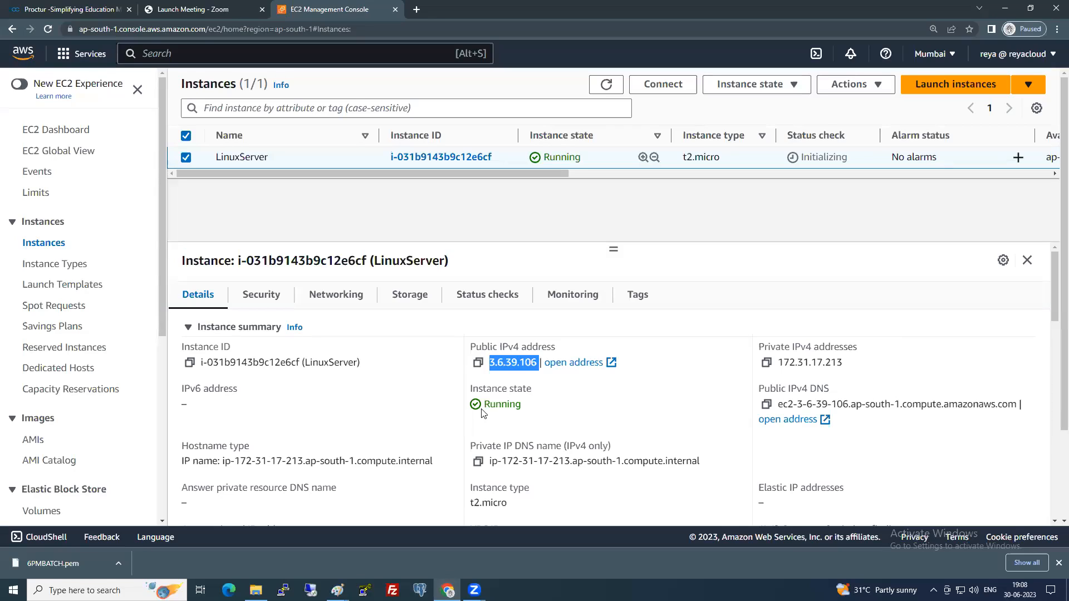
Copy the LinuxServer instance's public IPv4 address from its instance summary.
left_click(478, 363)
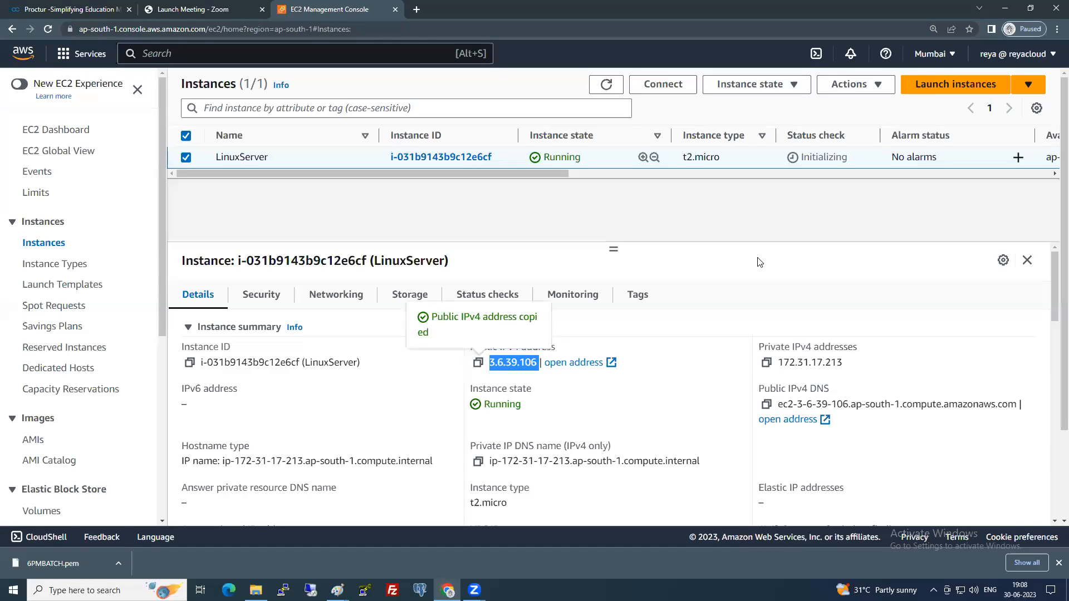
key("alt+Tab")
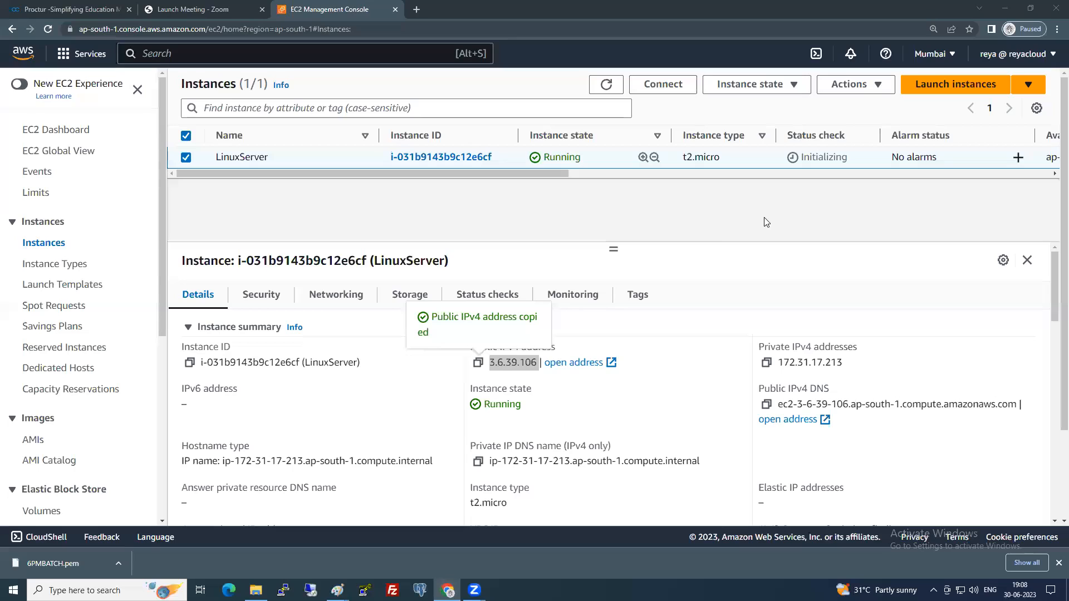
key("alt+Tab")
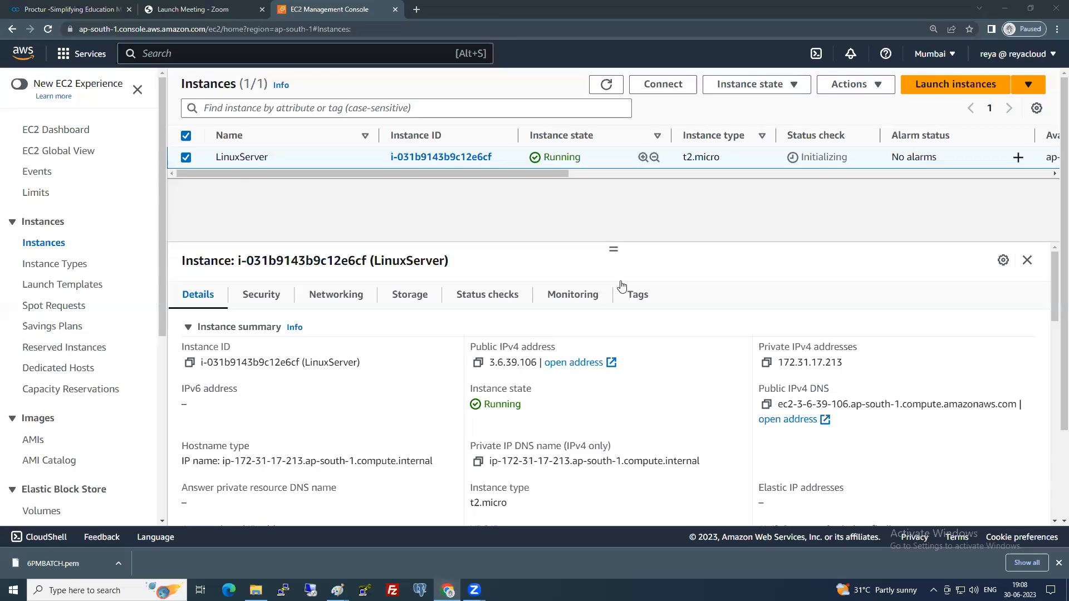
Stop the LinuxServer instance, confirm the stop, and dismiss the notification.
left_click(187, 158)
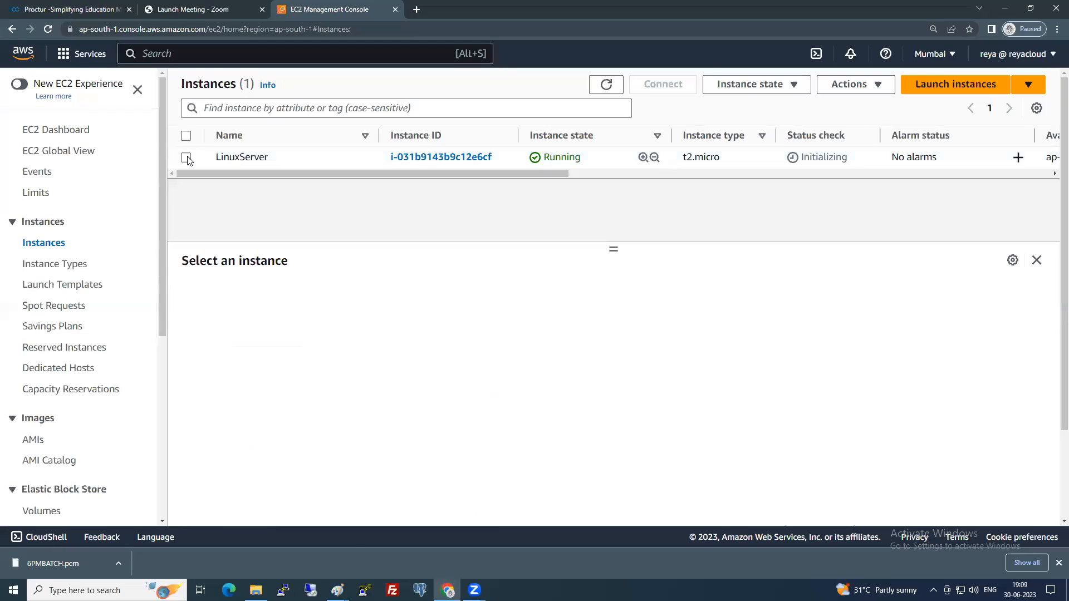
left_click(187, 158)
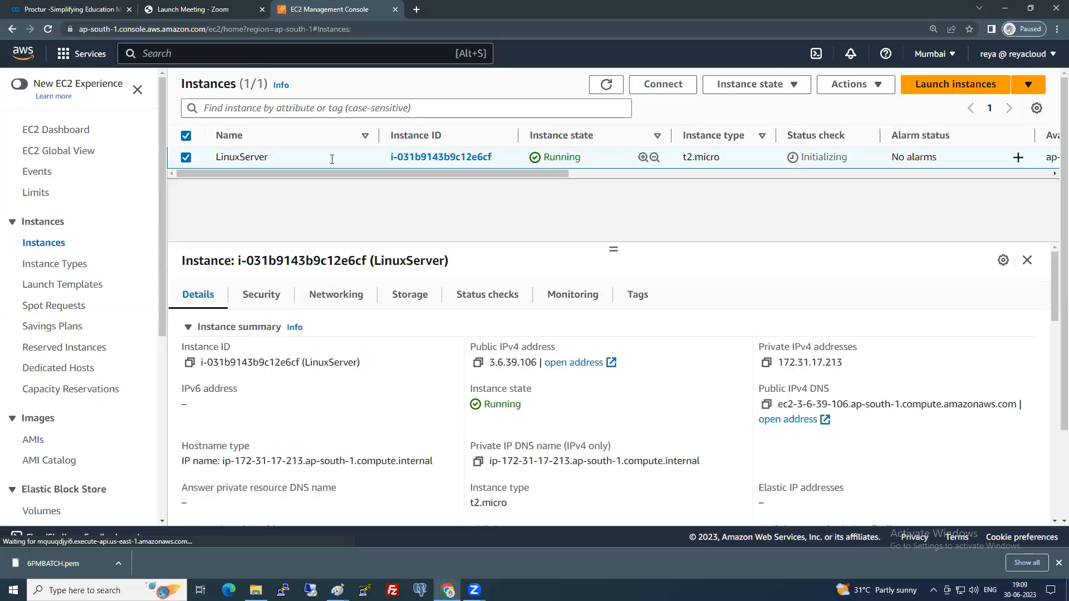
left_click(770, 89)
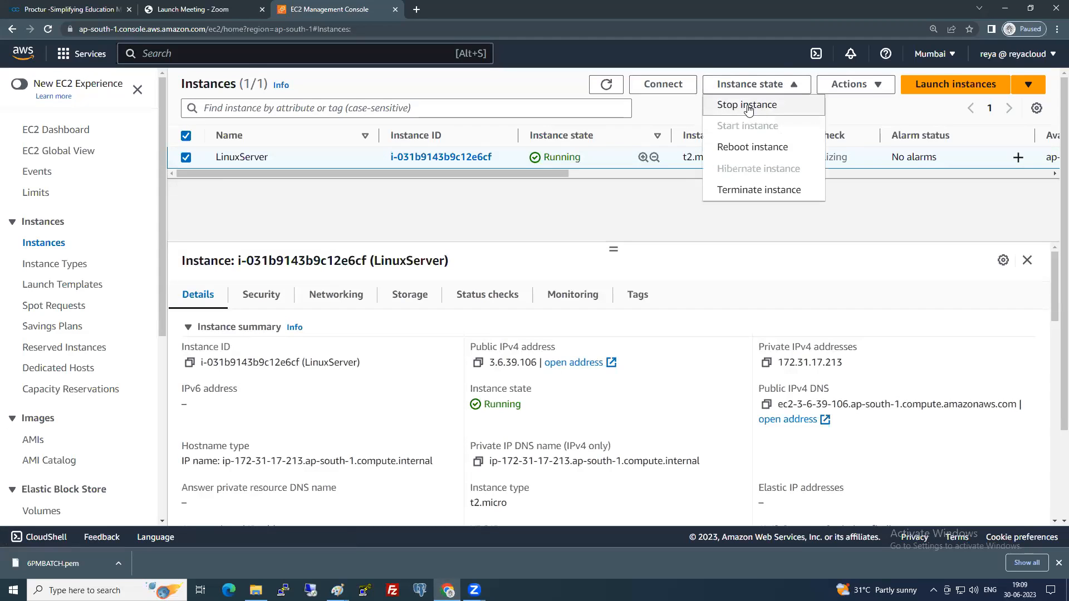
left_click(748, 107)
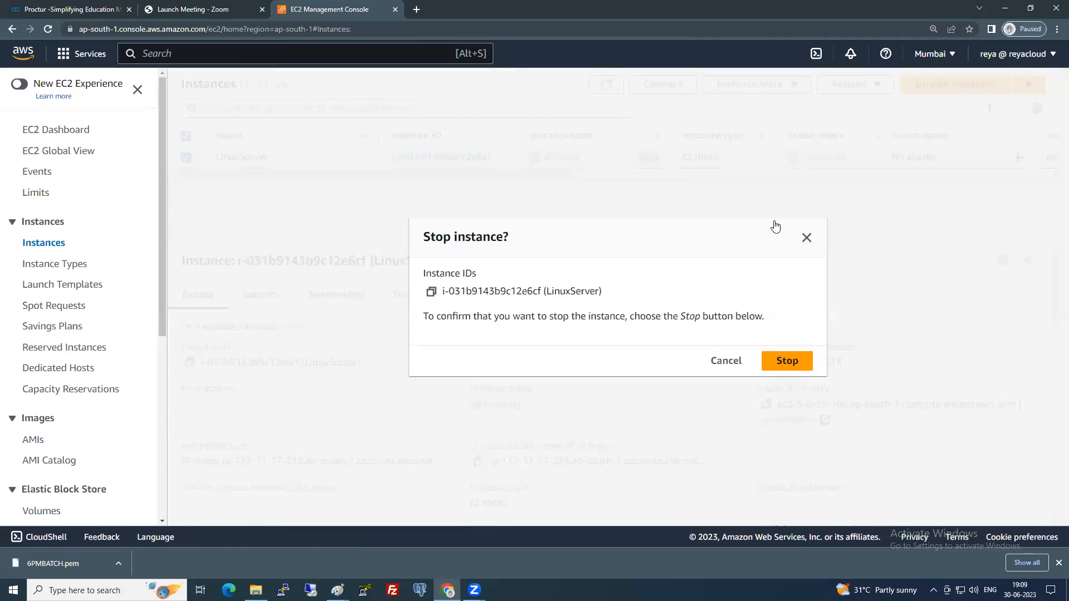
left_click(787, 361)
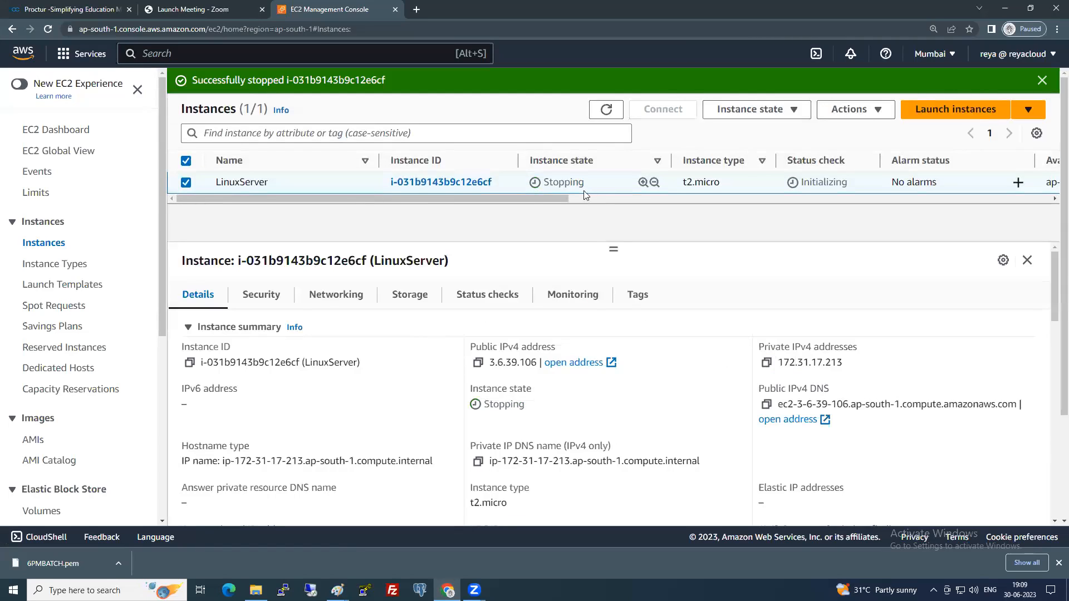
left_click_drag(544, 182, 586, 185)
left_click(551, 224)
left_click(1041, 80)
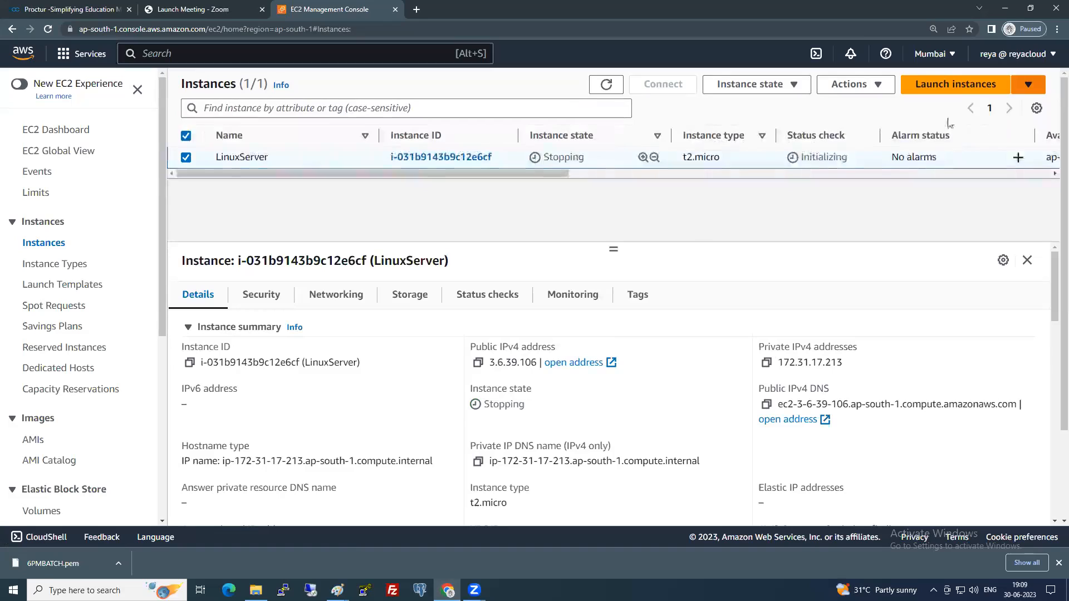
Refresh the Instances list, reselect LinuxServer, and check its instance state and public IPv4 address.
left_click(612, 88)
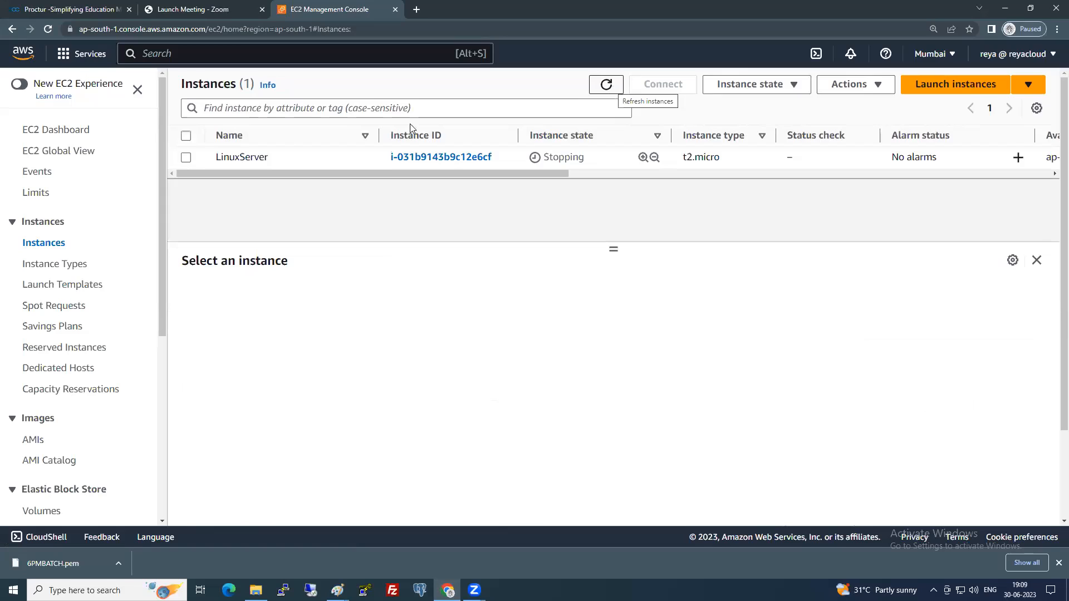
left_click(186, 158)
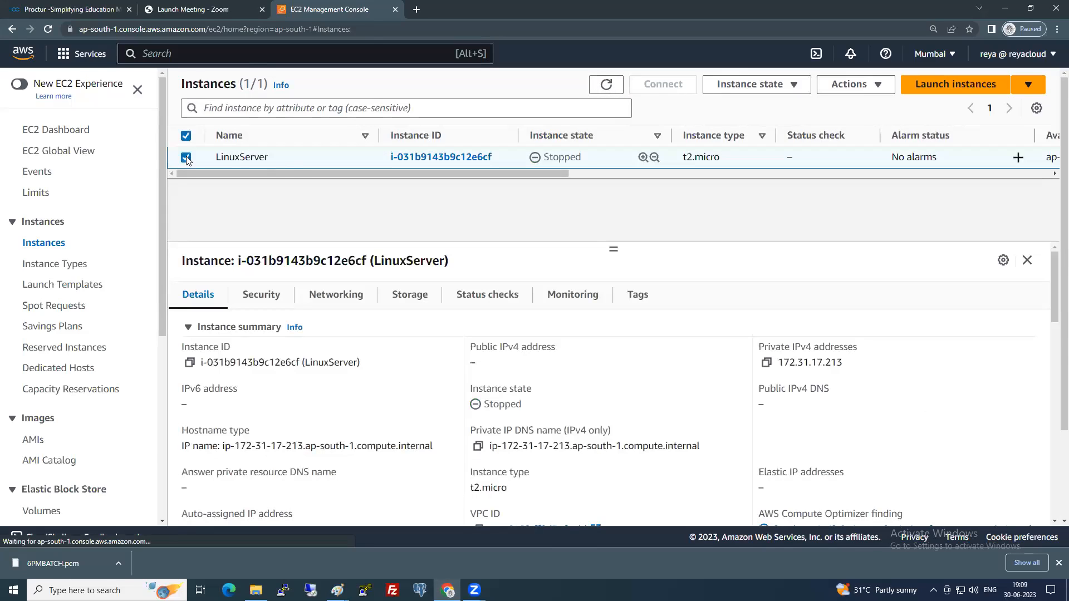
left_click_drag(543, 157, 583, 161)
left_click(498, 365)
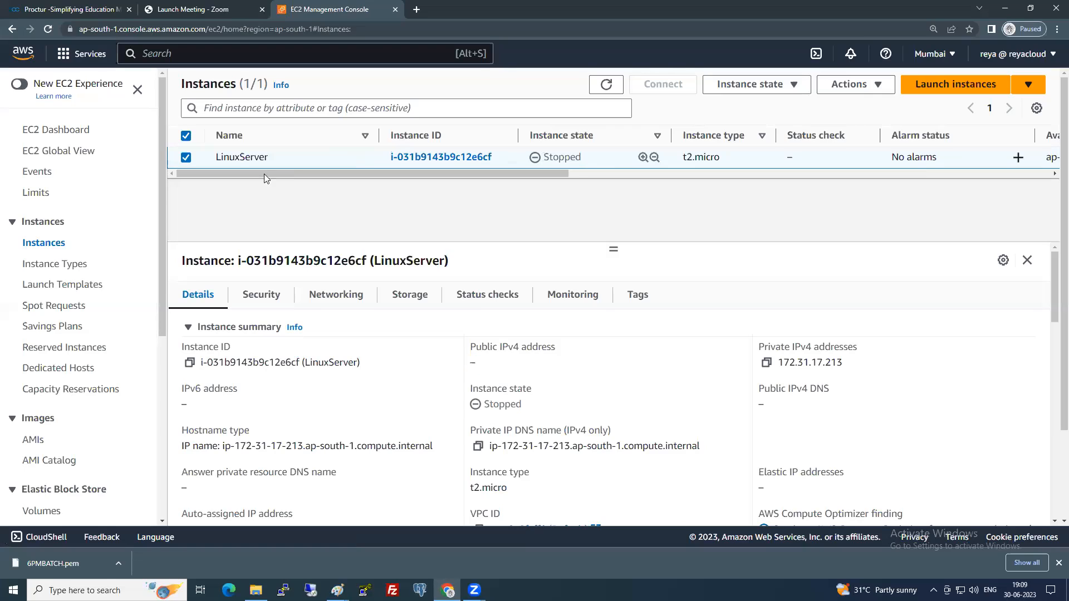
Start the LinuxServer instance again and dismiss the notification.
left_click(769, 86)
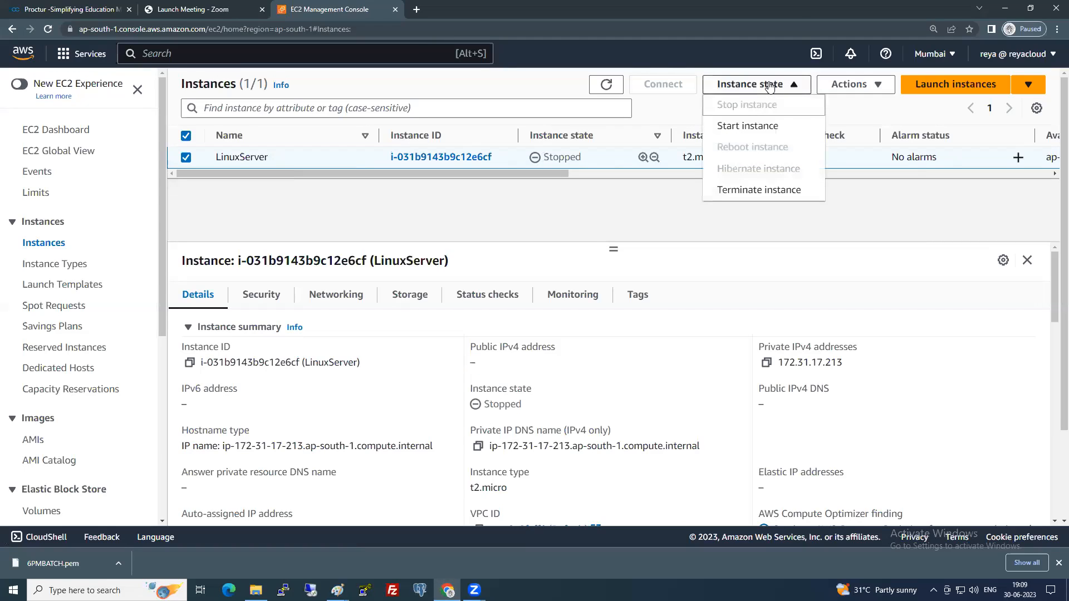
left_click(750, 125)
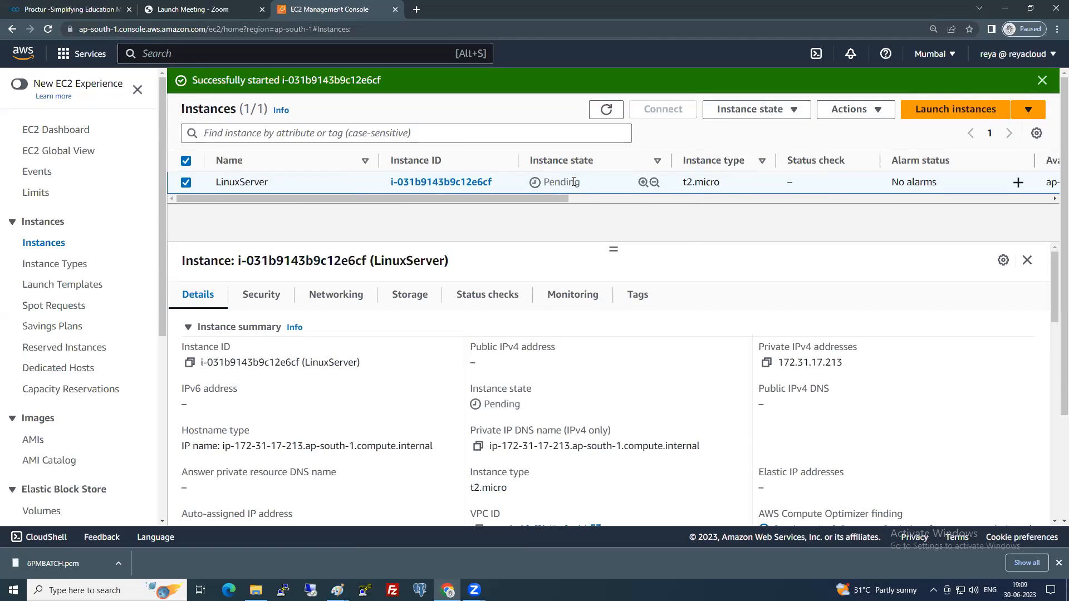
left_click(1041, 81)
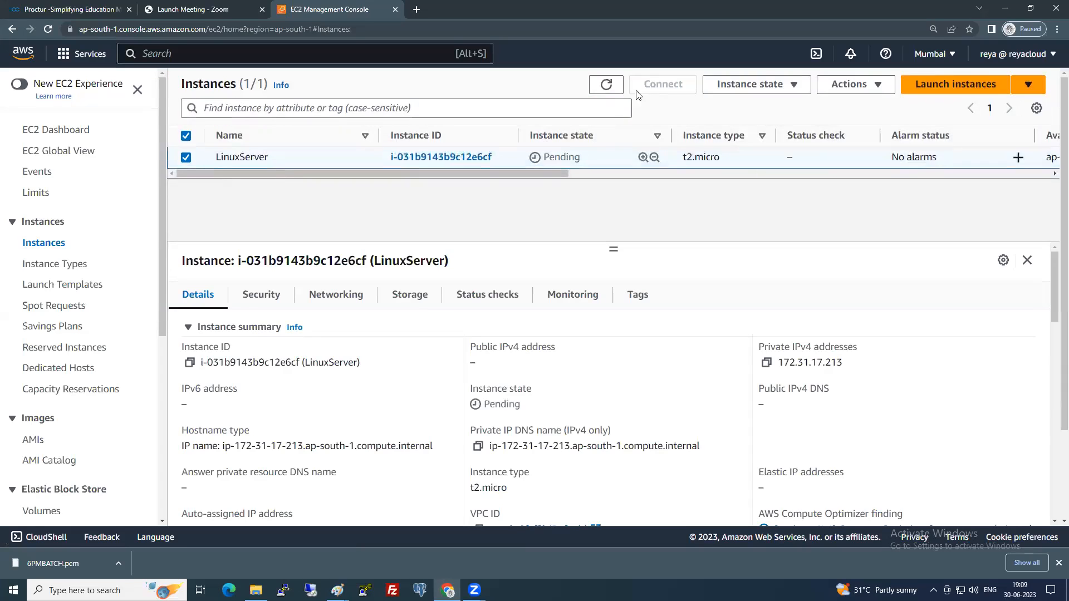
Refresh the Instances list repeatedly to follow the LinuxServer instance's state and status check during startup.
left_click(606, 84)
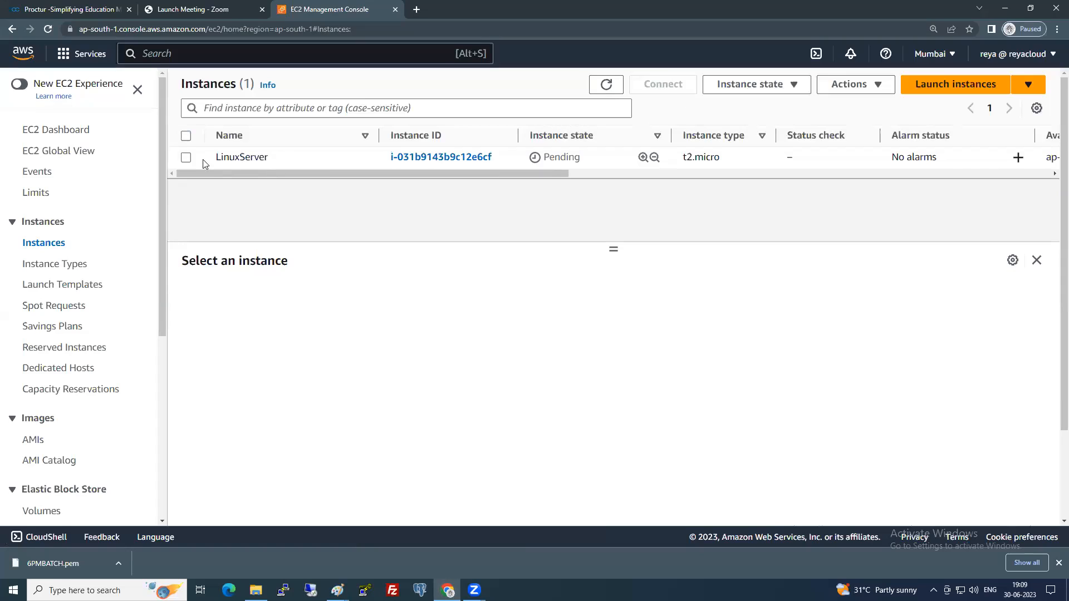
left_click(186, 158)
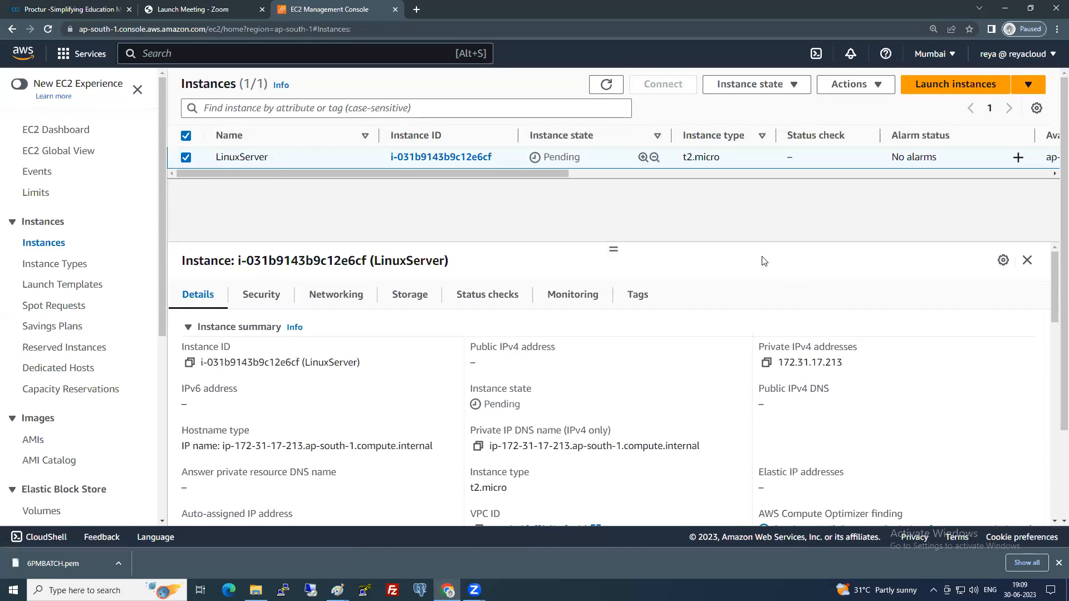
left_click(607, 85)
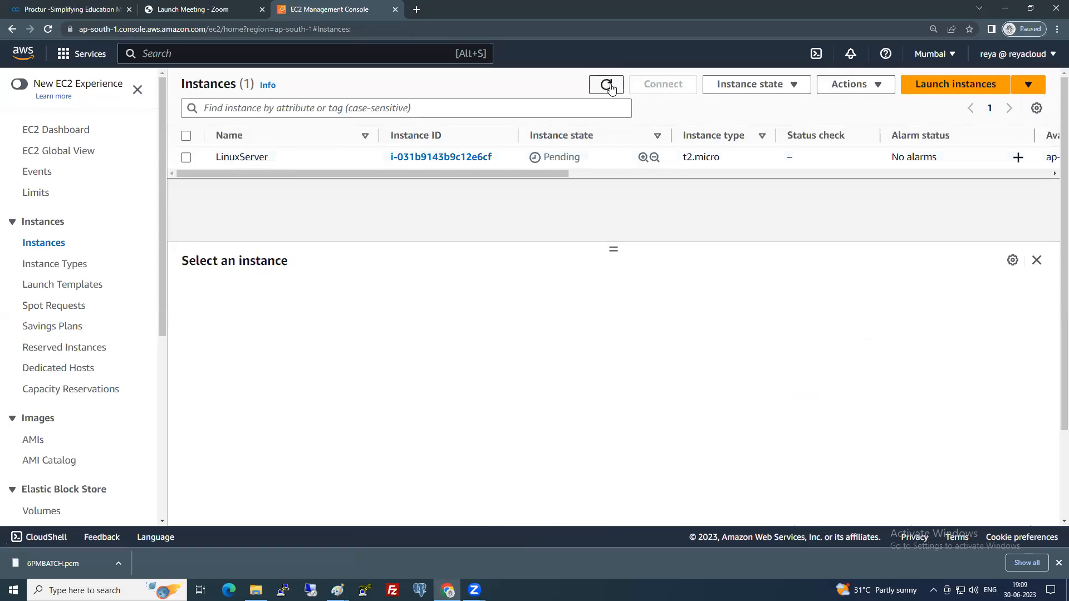
left_click(606, 85)
left_click(607, 85)
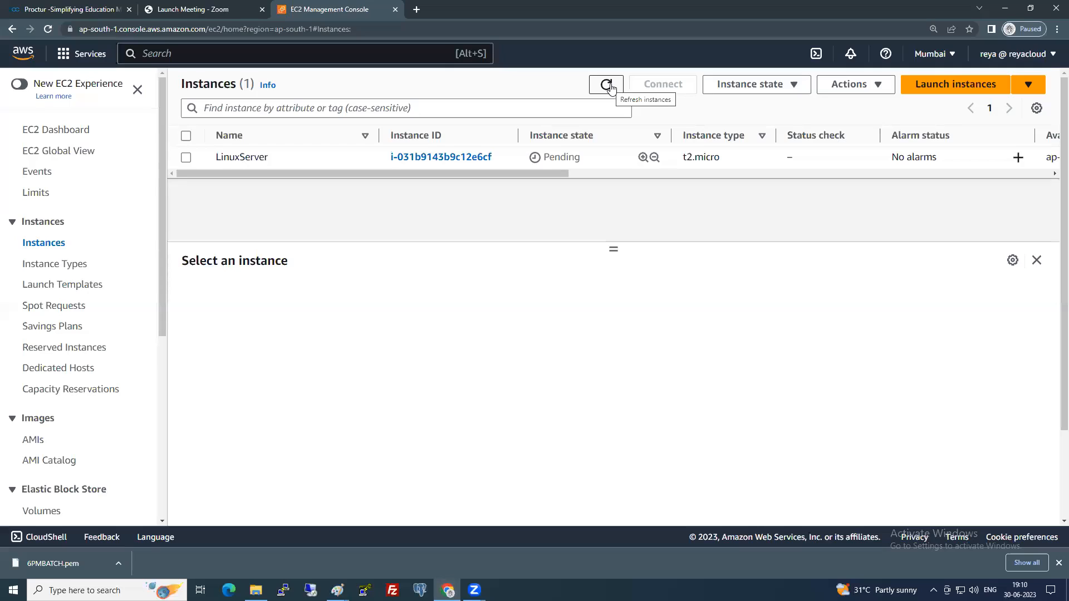
left_click(608, 86)
left_click(608, 86)
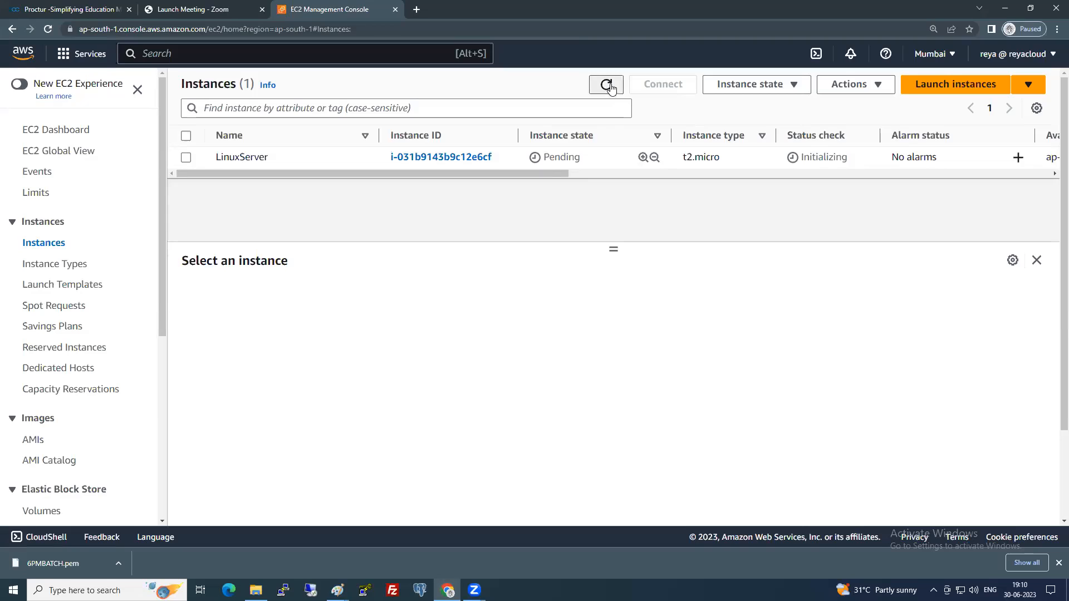
Select the restarted LinuxServer instance and examine its public IPv4 address in the instance summary.
left_click(187, 159)
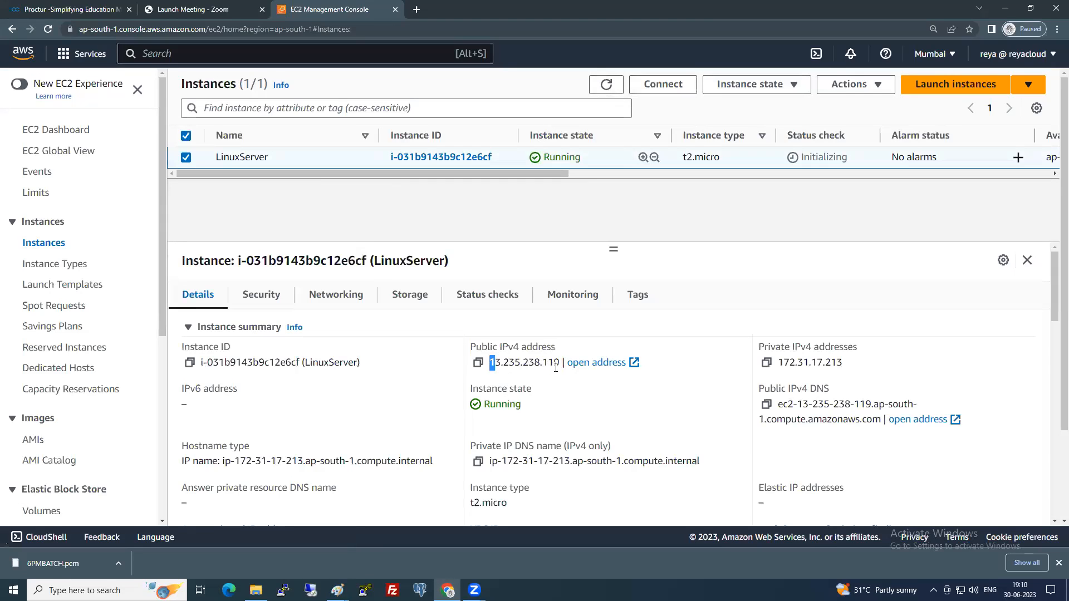
left_click_drag(489, 367, 563, 364)
left_click(689, 398)
Allocate an Elastic IP address from Amazon's pool of IPv4 addresses in ap-south-1 without tags, and dismiss the notification.
scroll(83, 359, "down", 3)
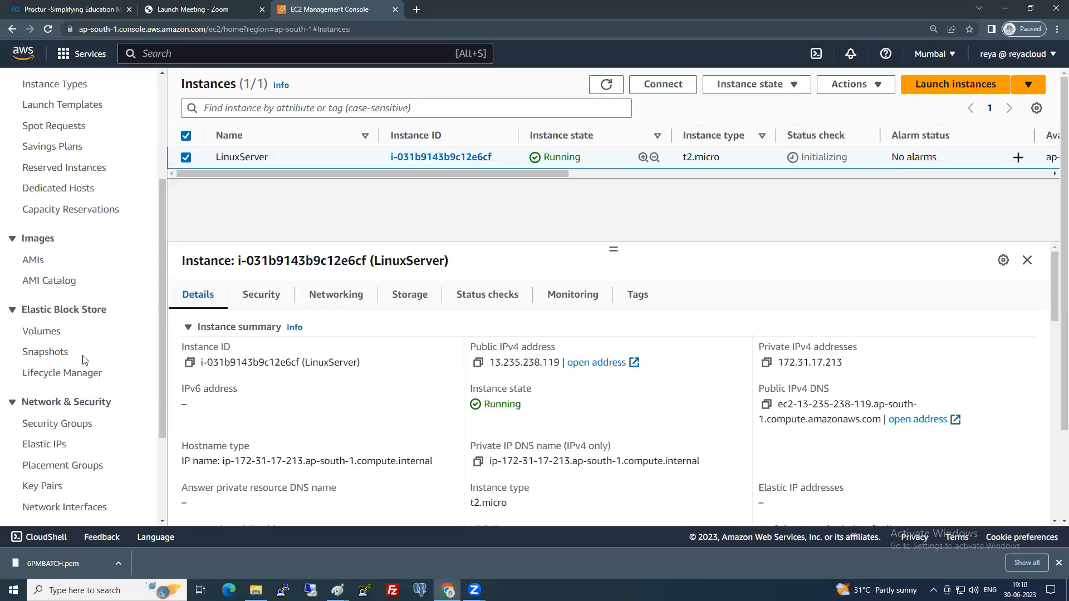
scroll(84, 359, "down", 2)
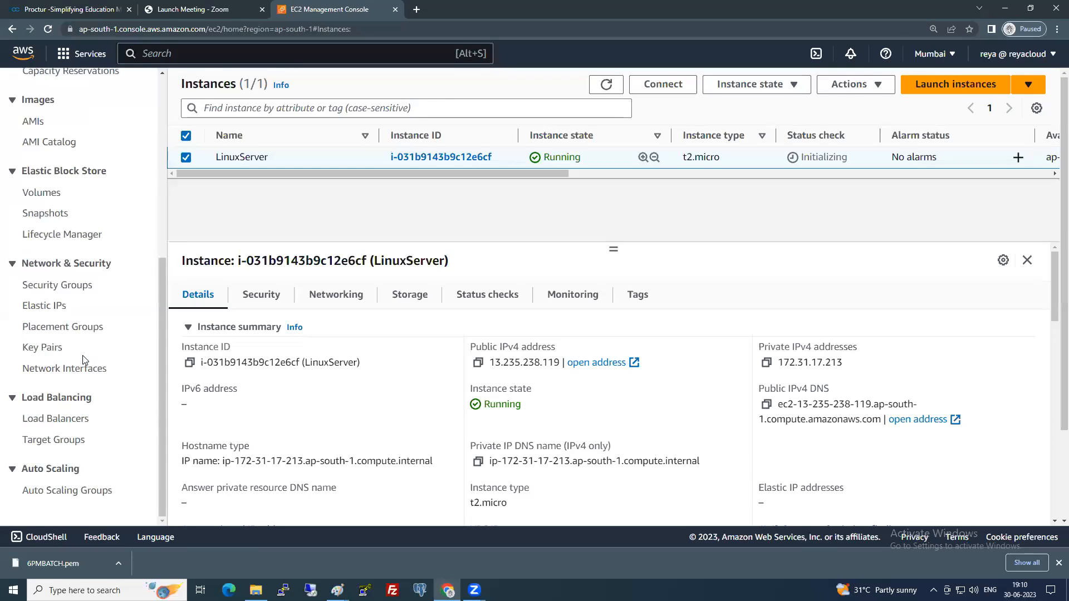
left_click(54, 315)
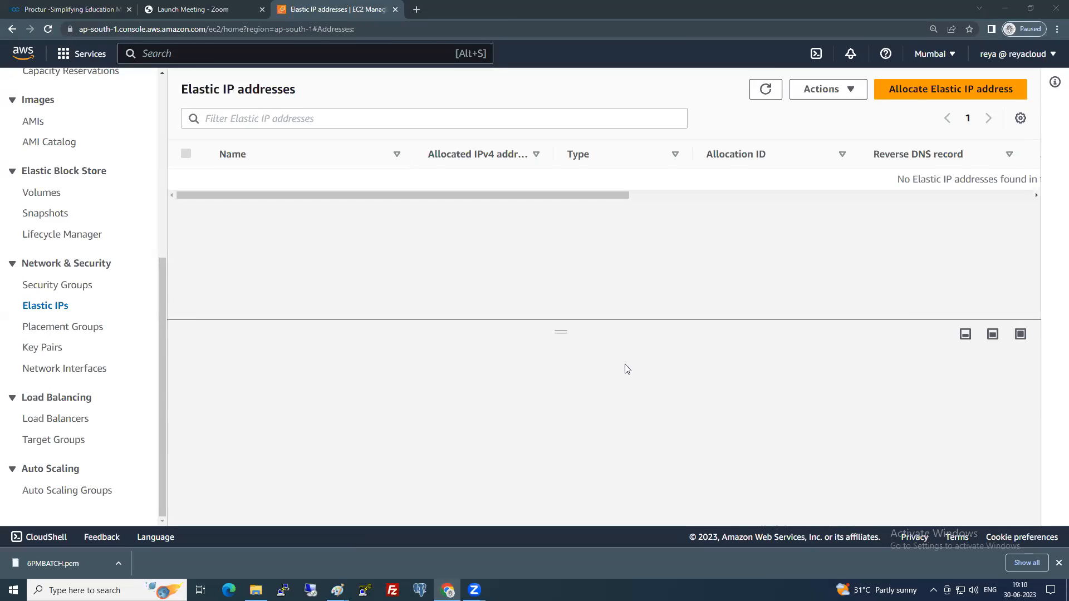
left_click(918, 94)
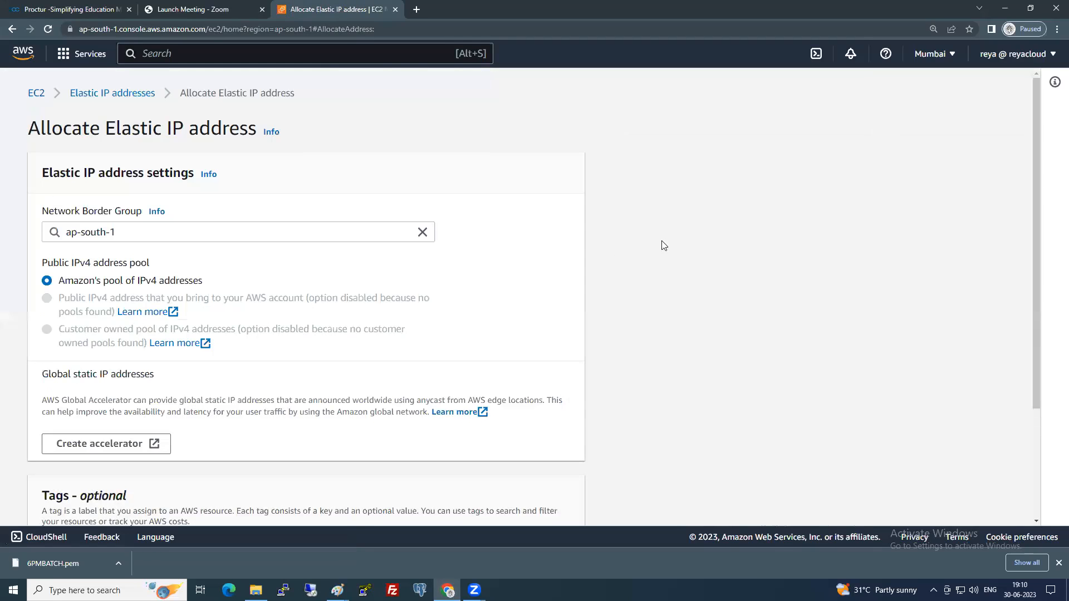
scroll(441, 312, "down", 3)
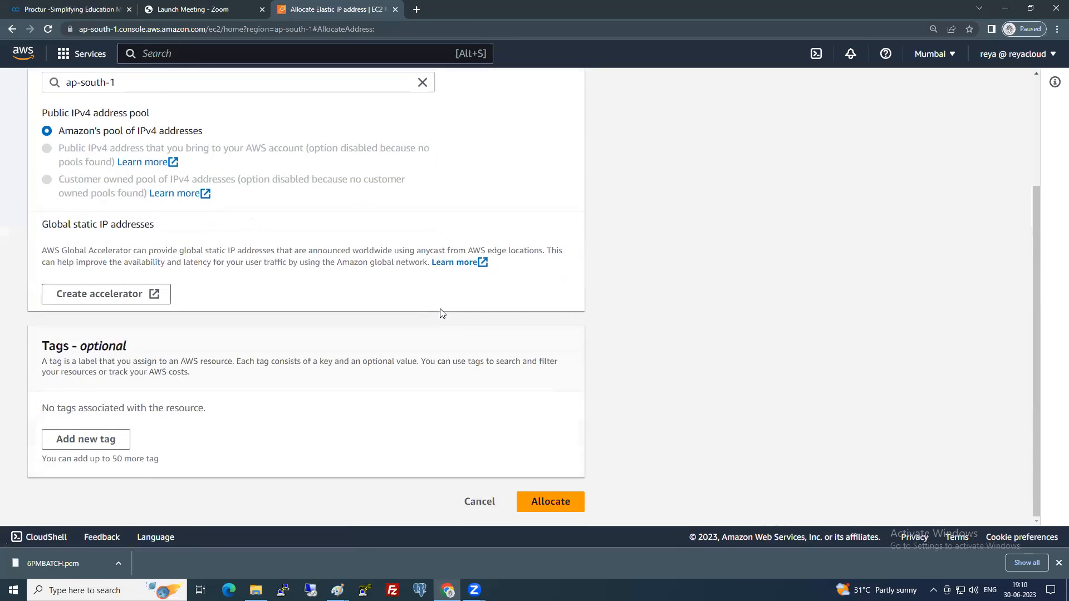
scroll(440, 312, "up", 3)
scroll(441, 312, "down", 3)
left_click(548, 504)
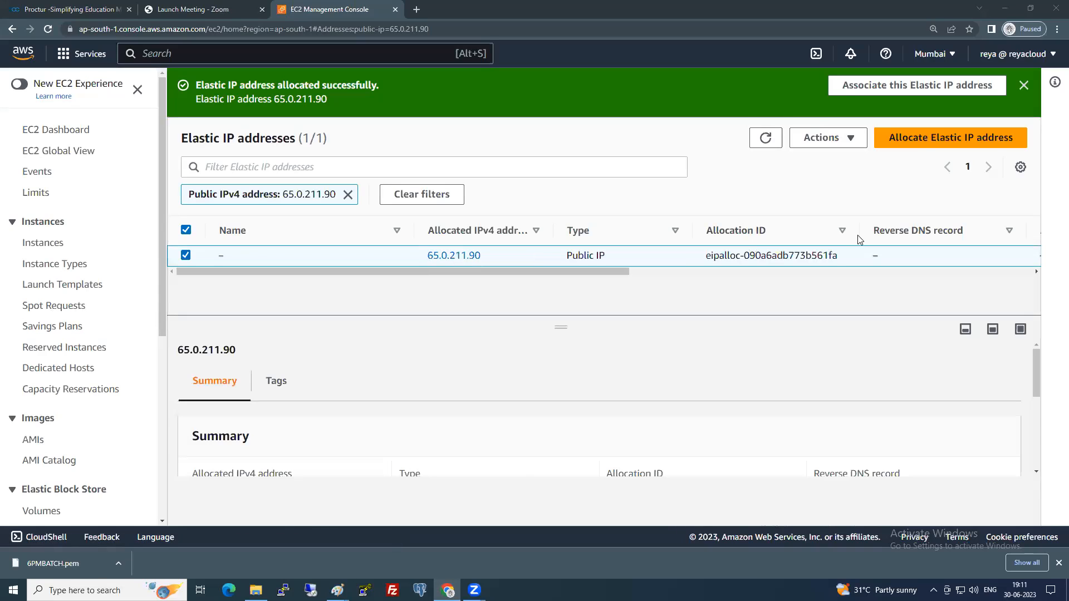
left_click(1023, 85)
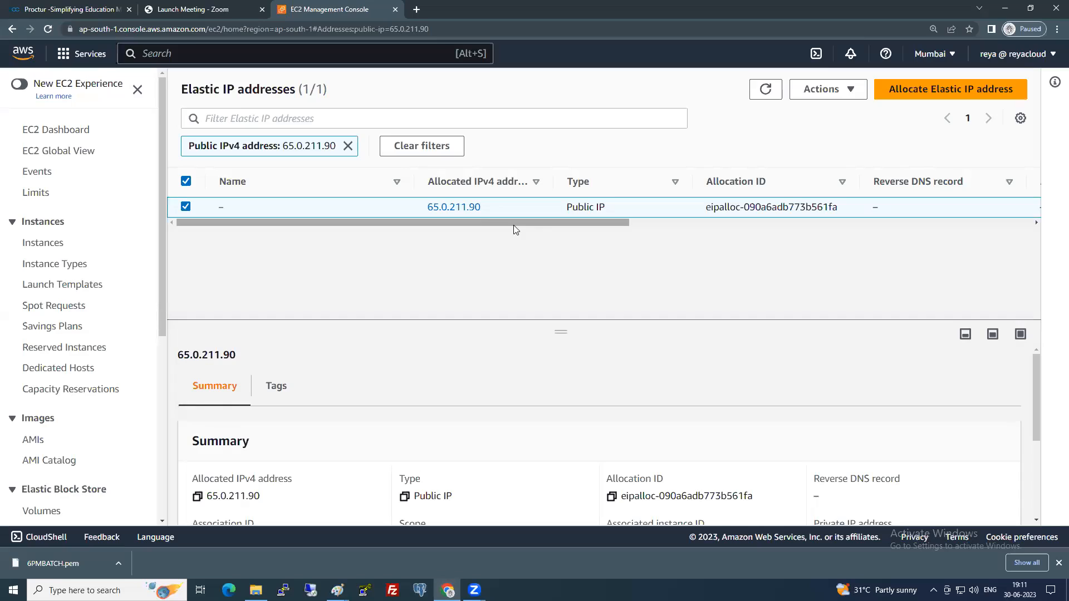
Prepare the association of the new Elastic IP address with the LinuxServer instance, leaving the private IP address blank.
left_click(849, 95)
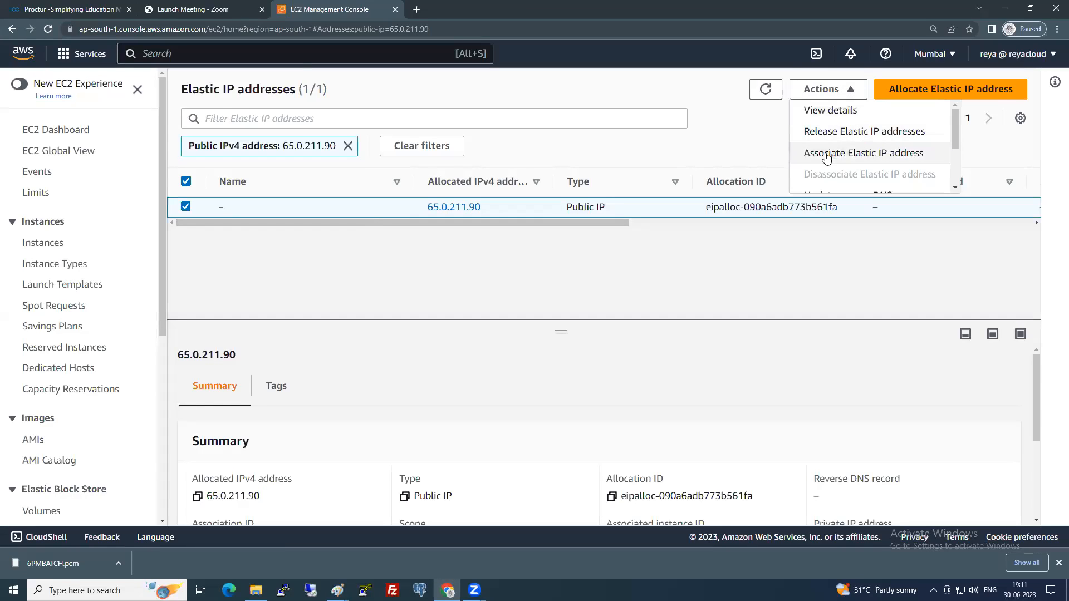
left_click(857, 156)
scroll(377, 349, "down", 2)
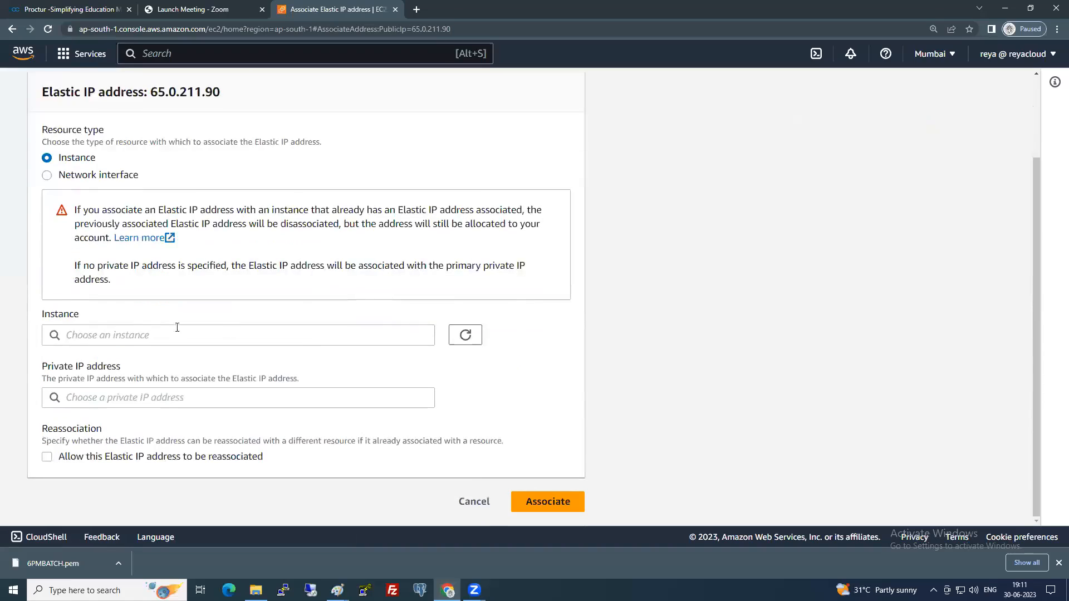
left_click(134, 335)
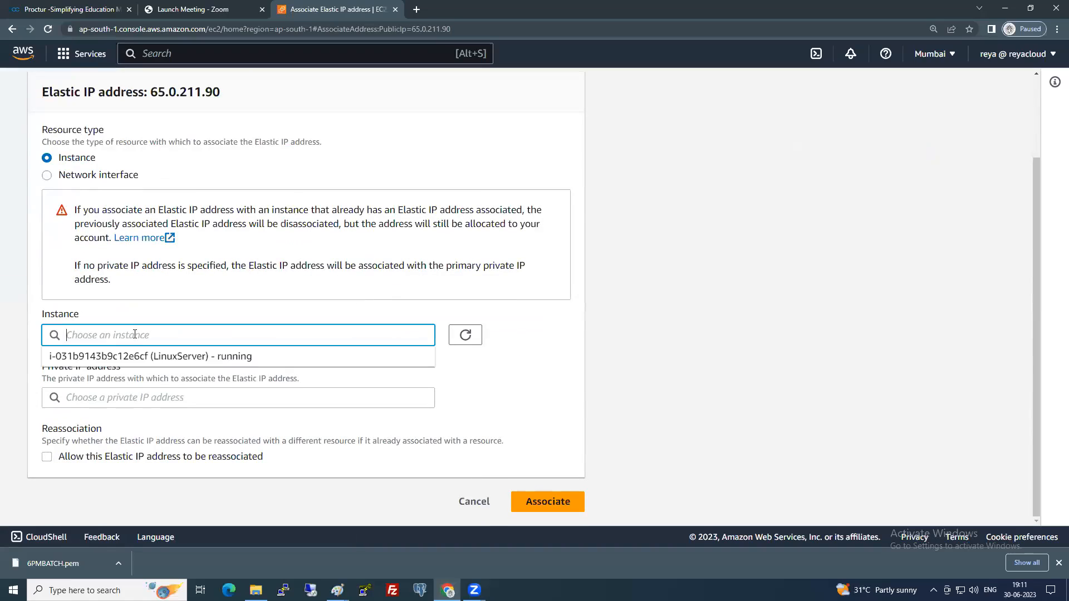
left_click(183, 357)
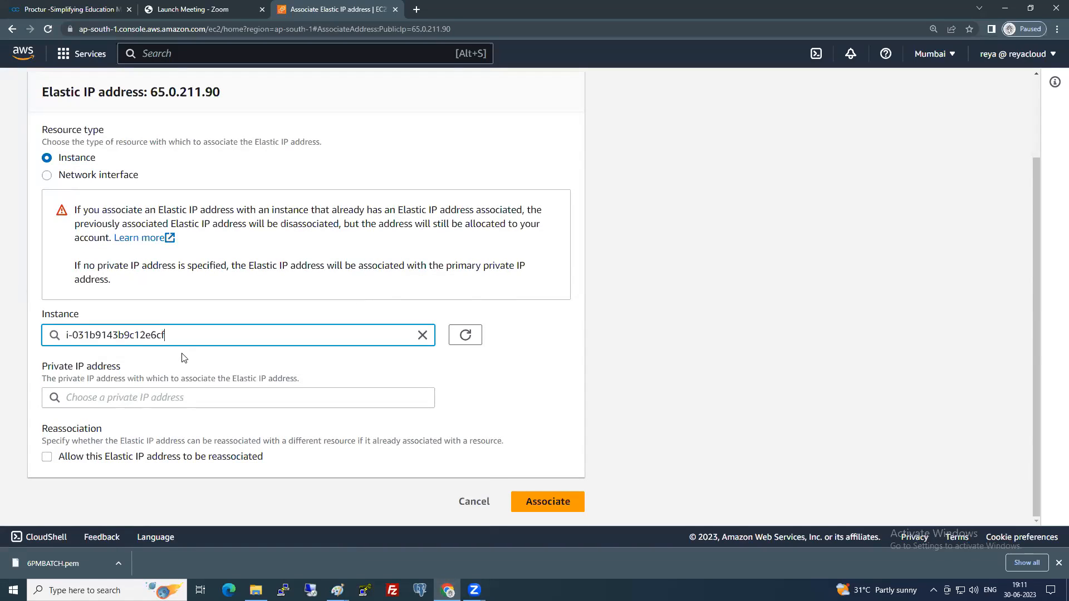
left_click(133, 397)
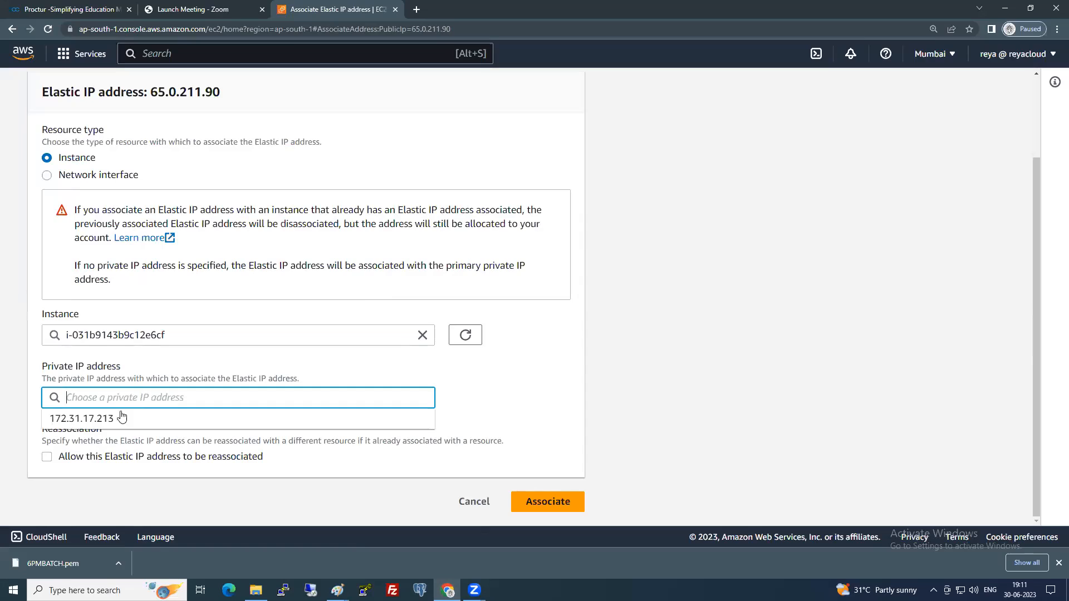
left_click(782, 350)
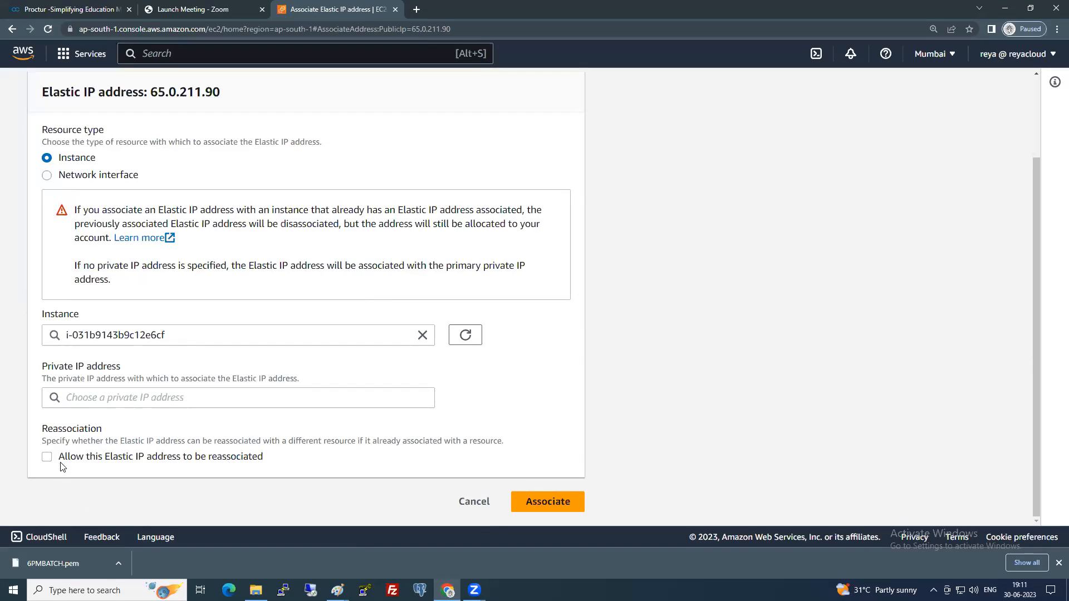
Associate Elastic IP address 65.0.211.90 with instance i-031b9143b9c12e6cf and dismiss the notification.
left_click(548, 504)
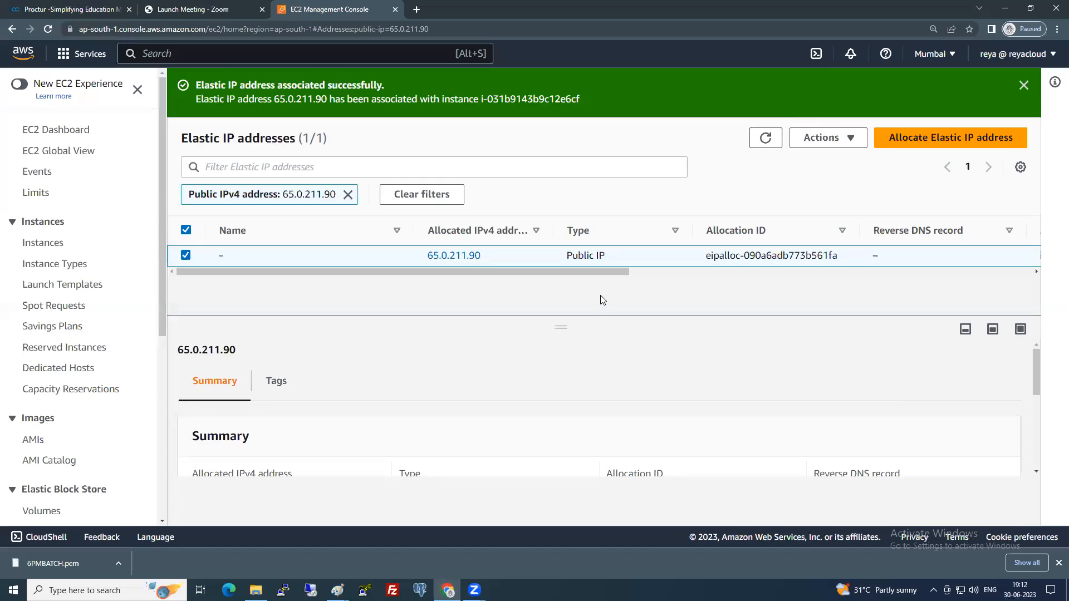
left_click(1023, 85)
Refresh the instances list and examine LinuxServer's public IPv4 and Elastic IP addresses in its details.
left_click(57, 242)
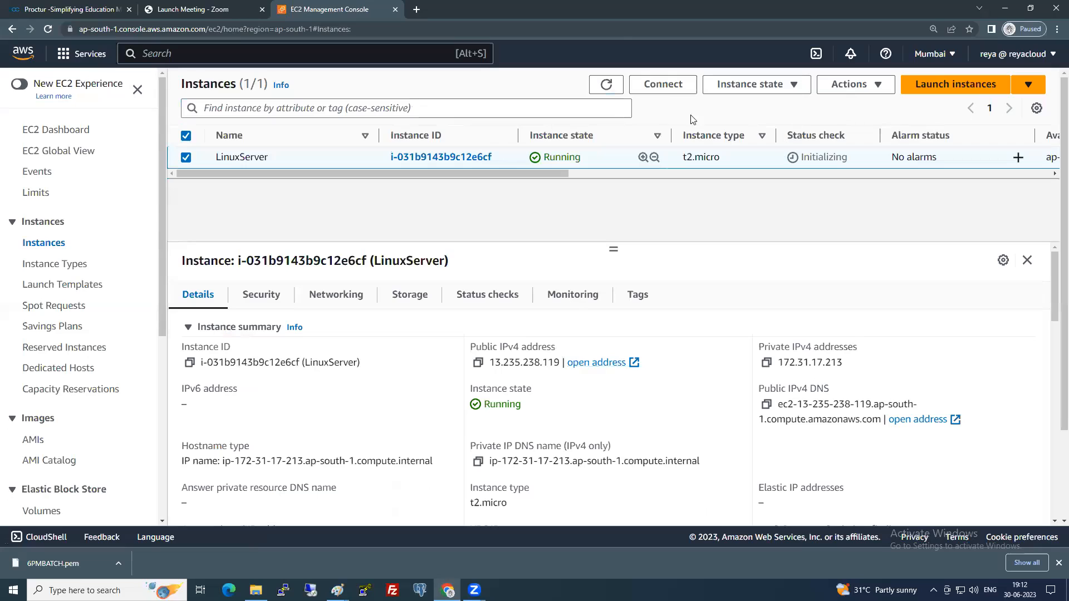
left_click(605, 85)
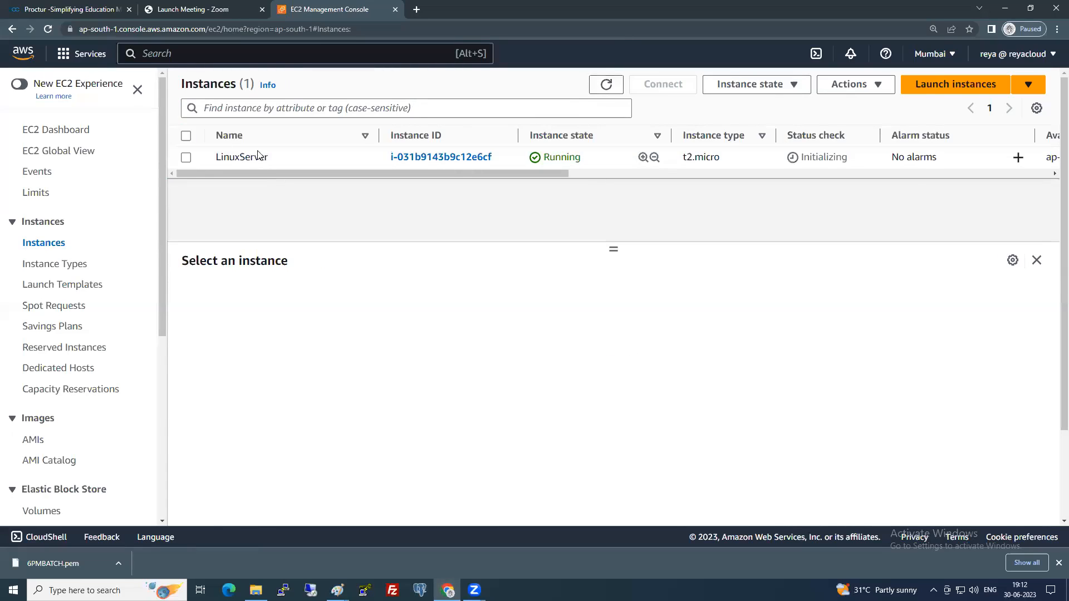
left_click(186, 158)
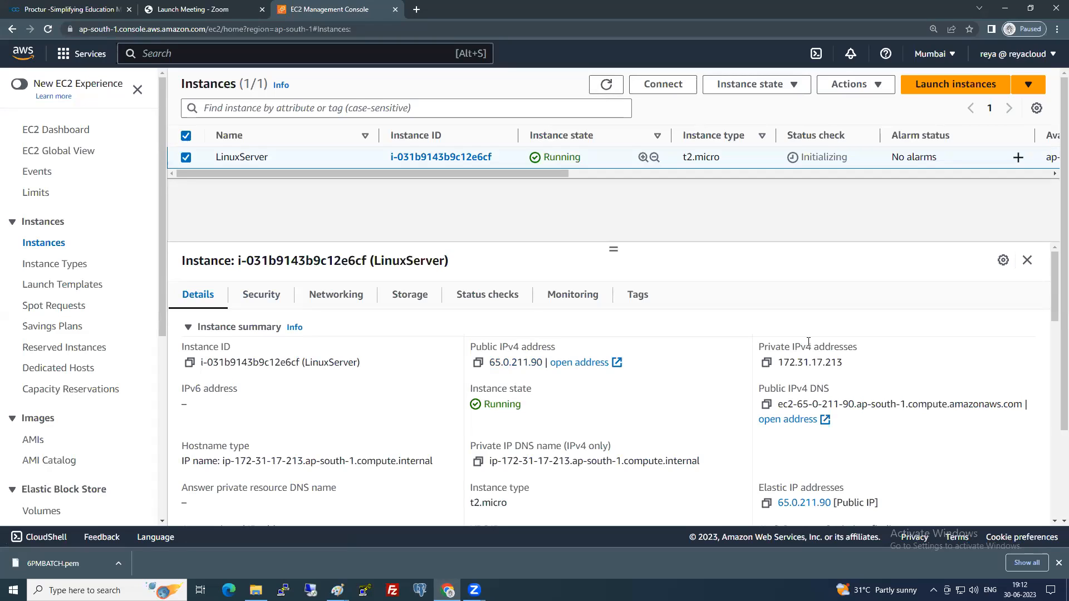
scroll(788, 465, "down", 1)
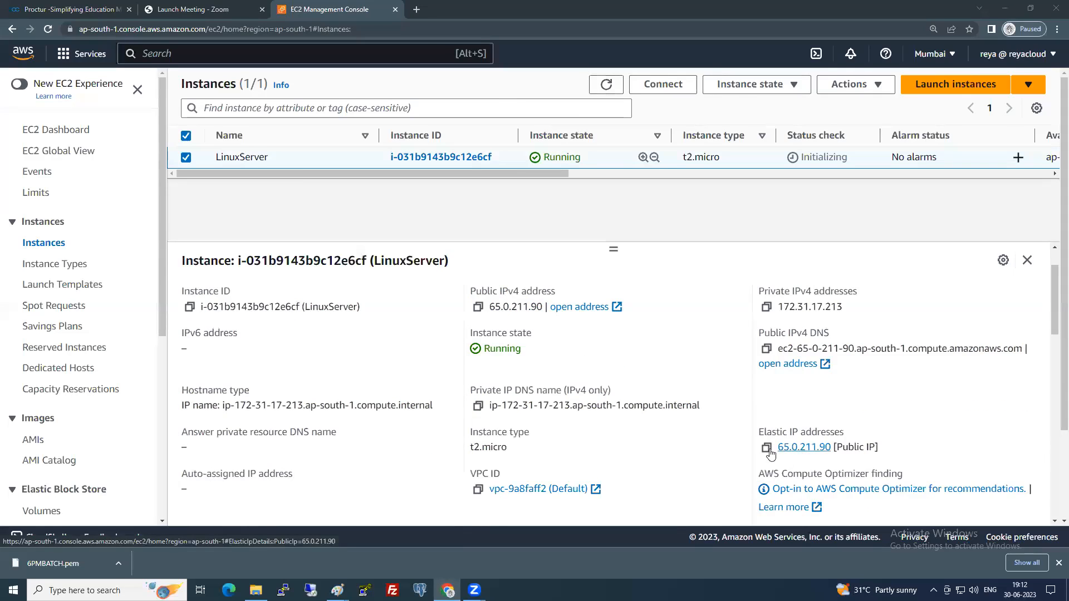
scroll(779, 468, "up", 1)
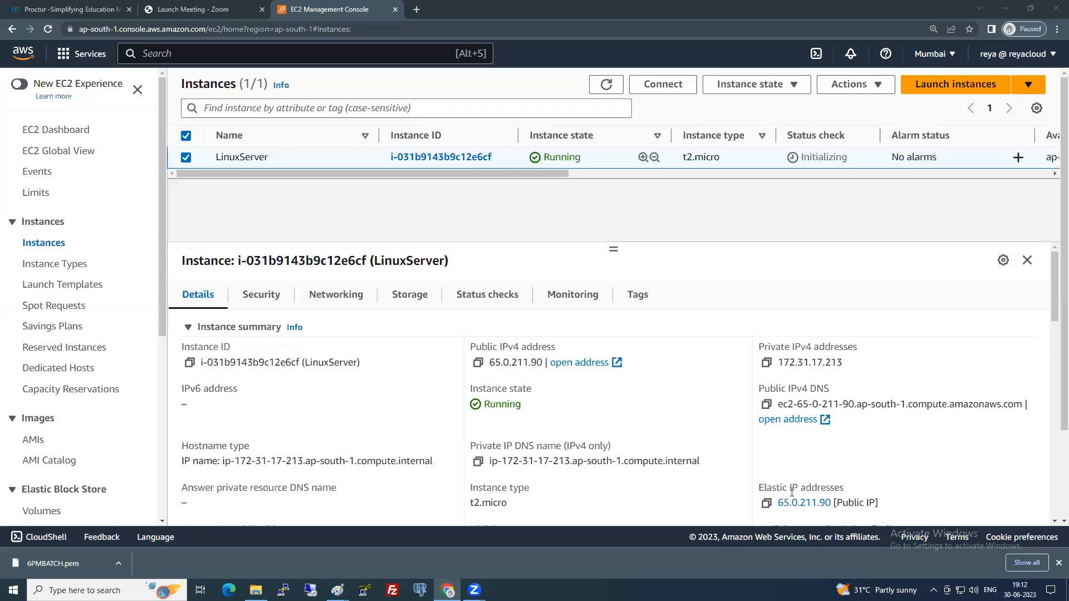
double_click(532, 361)
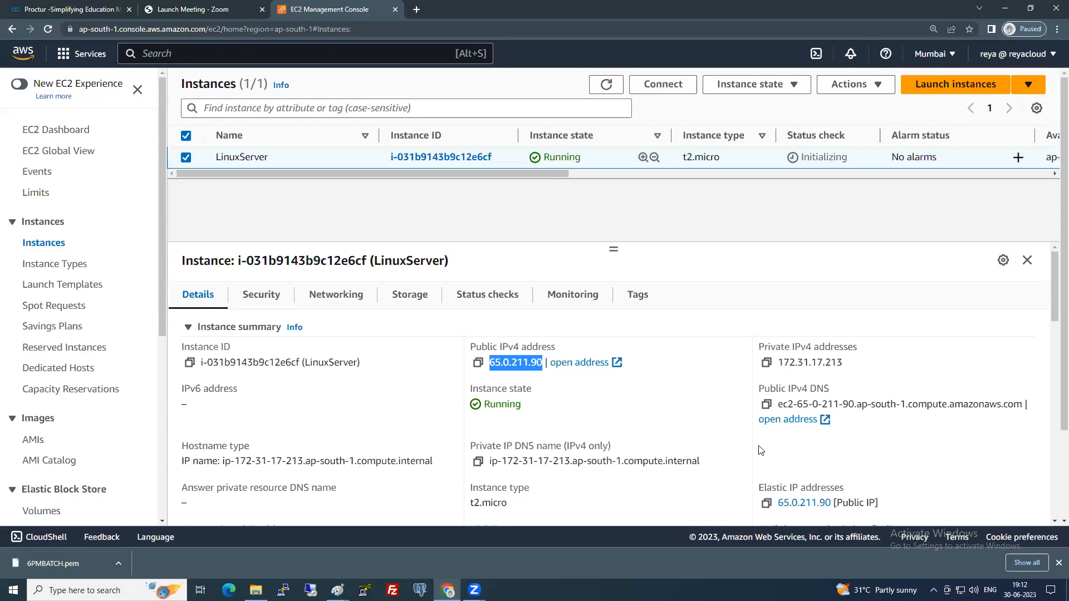
scroll(760, 450, "down", 1)
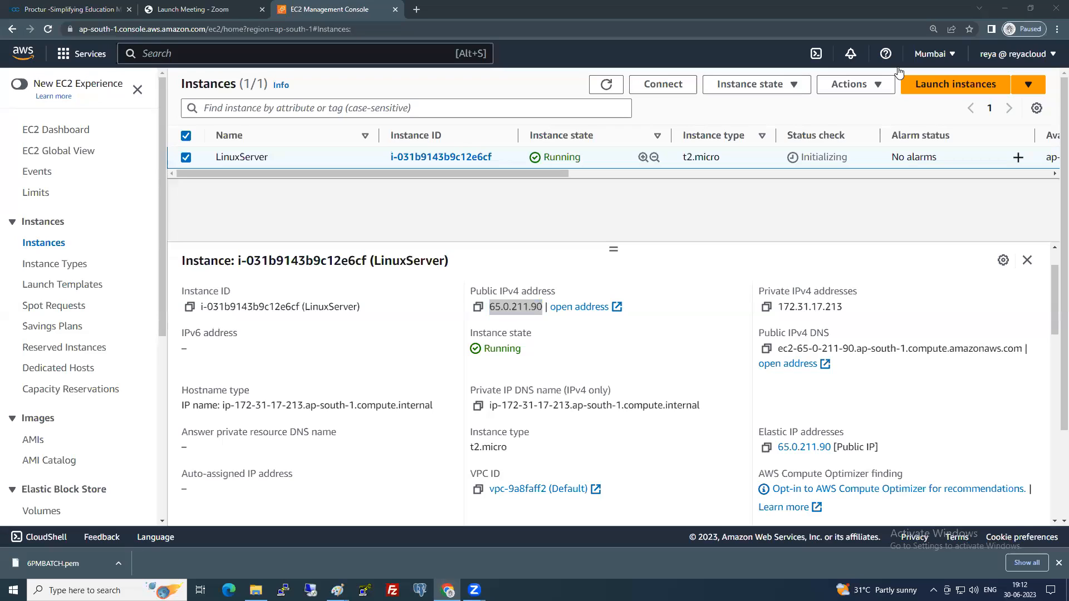
left_click(511, 309)
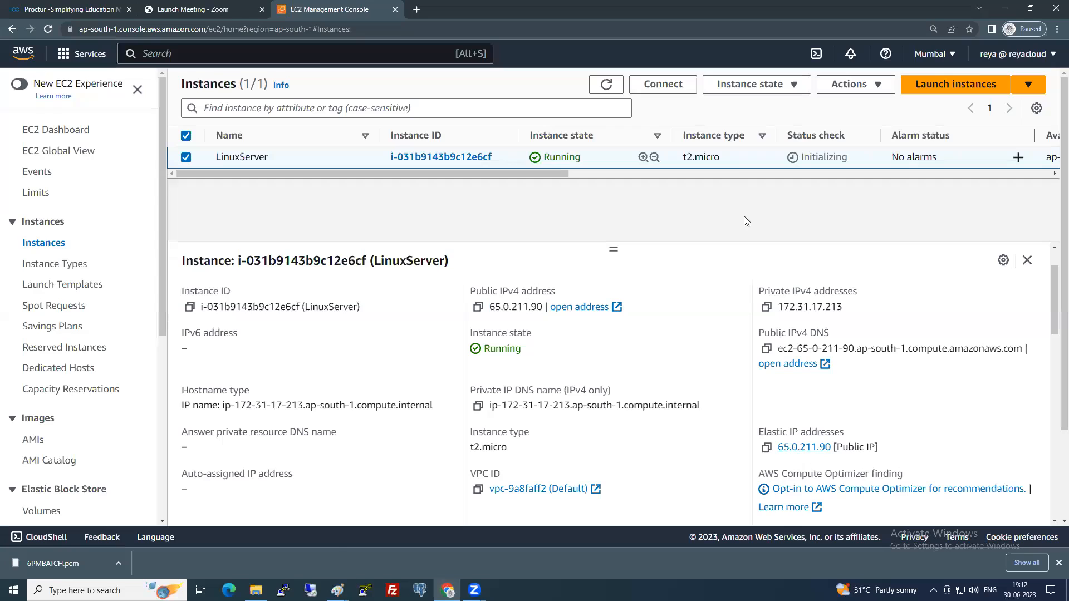
Stop the LinuxServer instance and refresh the instances list.
left_click(778, 91)
left_click(756, 103)
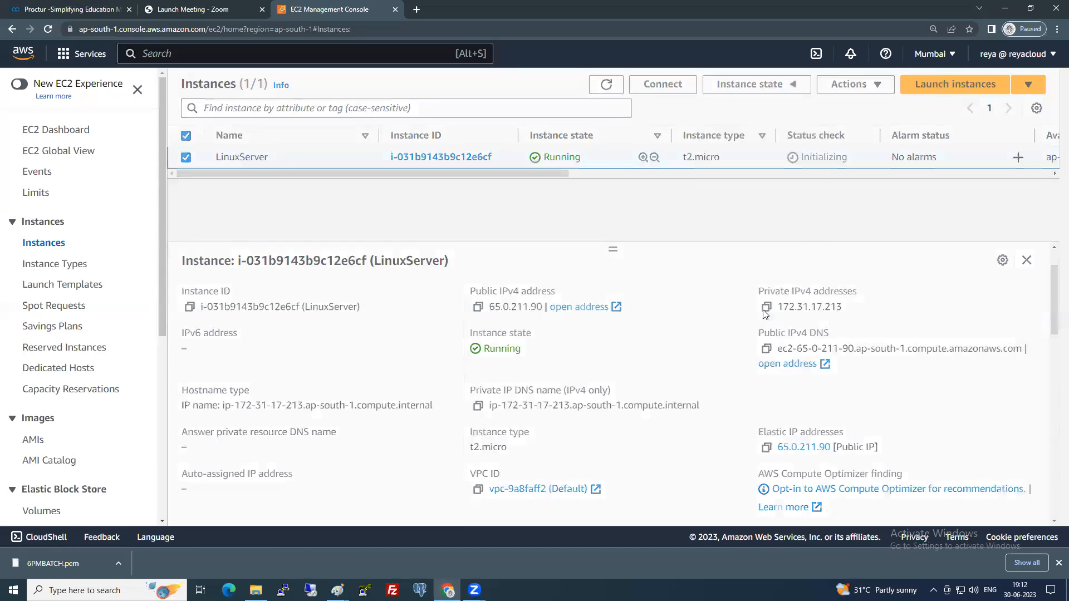
left_click(776, 362)
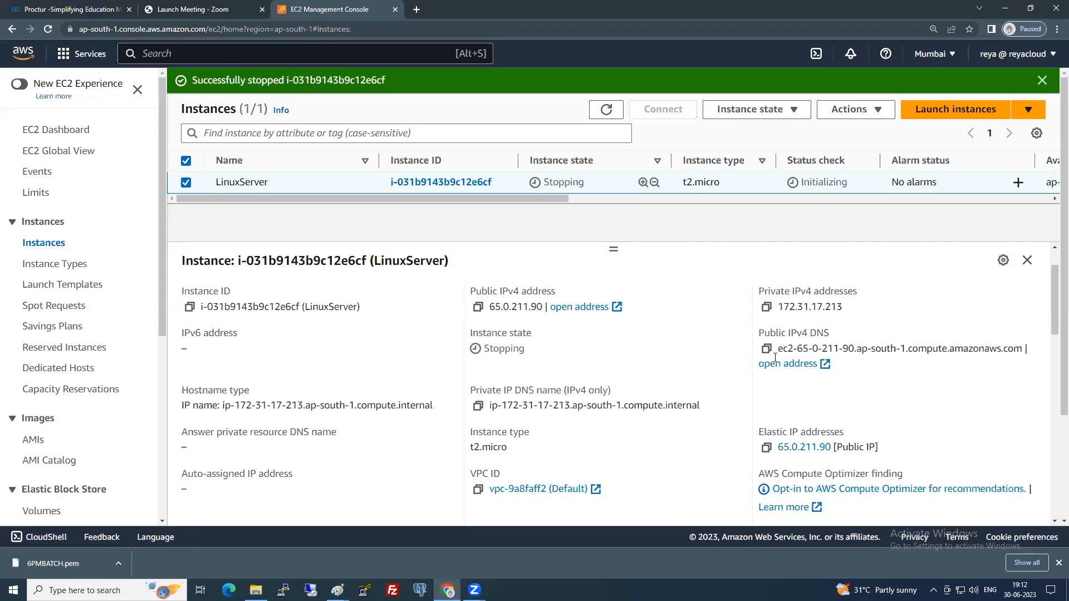
left_click(606, 110)
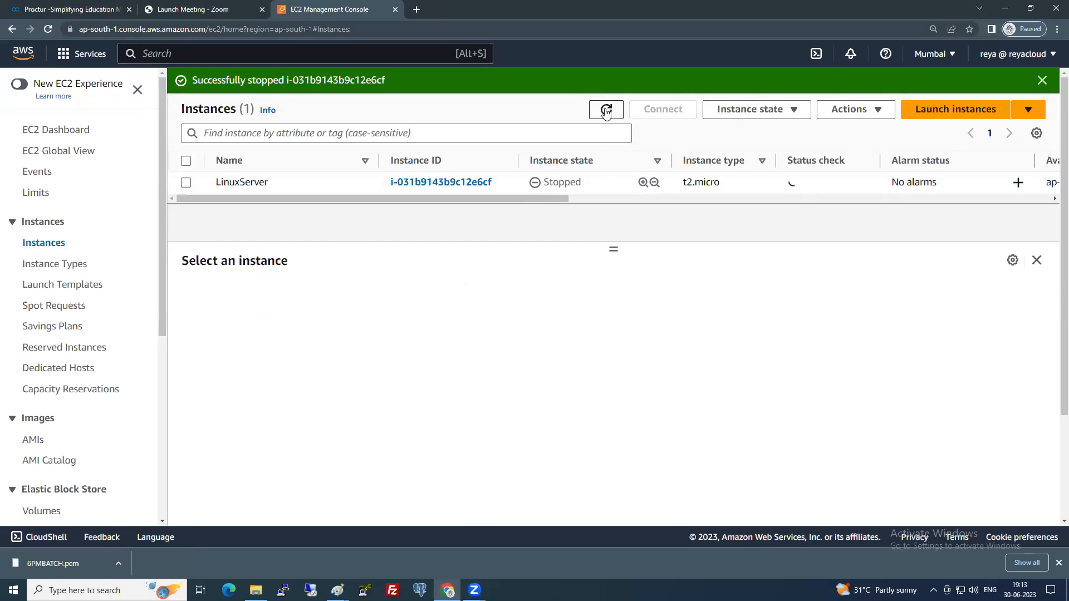
Start the LinuxServer instance again and dismiss the notification.
left_click(187, 185)
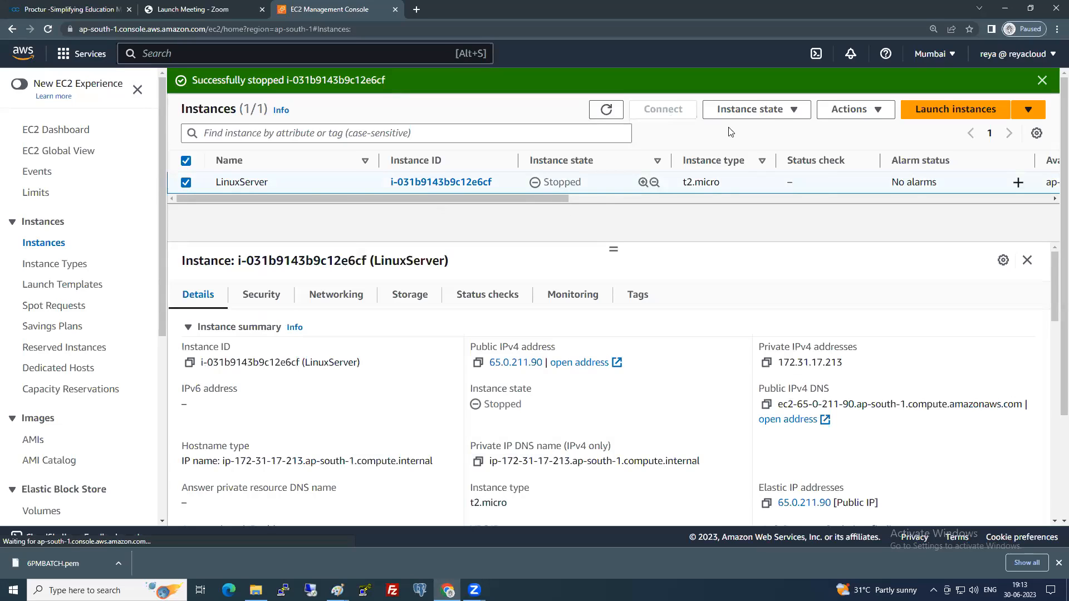
left_click(753, 110)
left_click(759, 156)
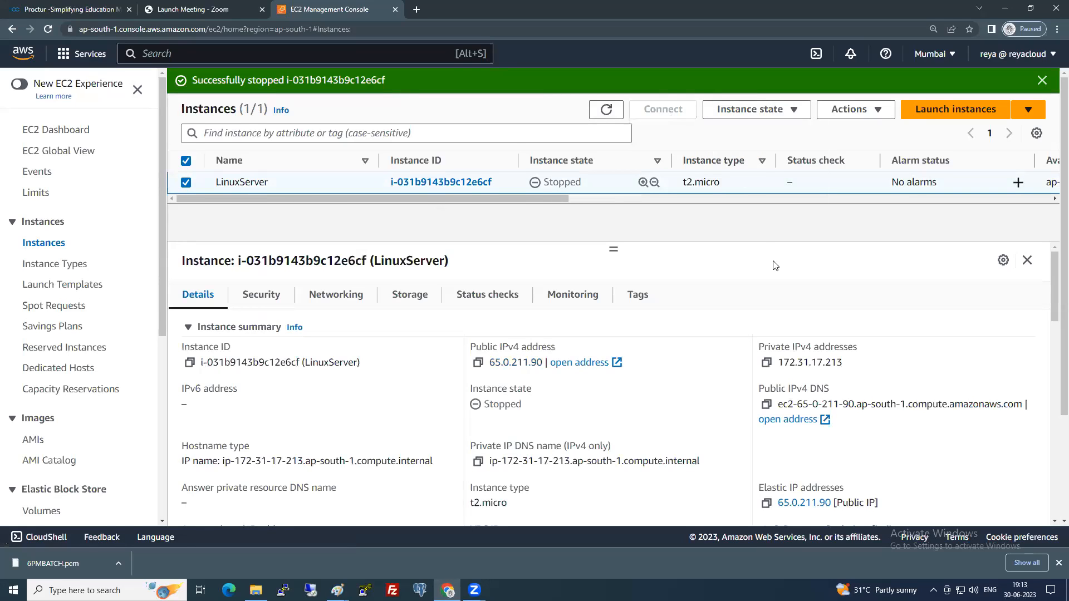
left_click(1042, 81)
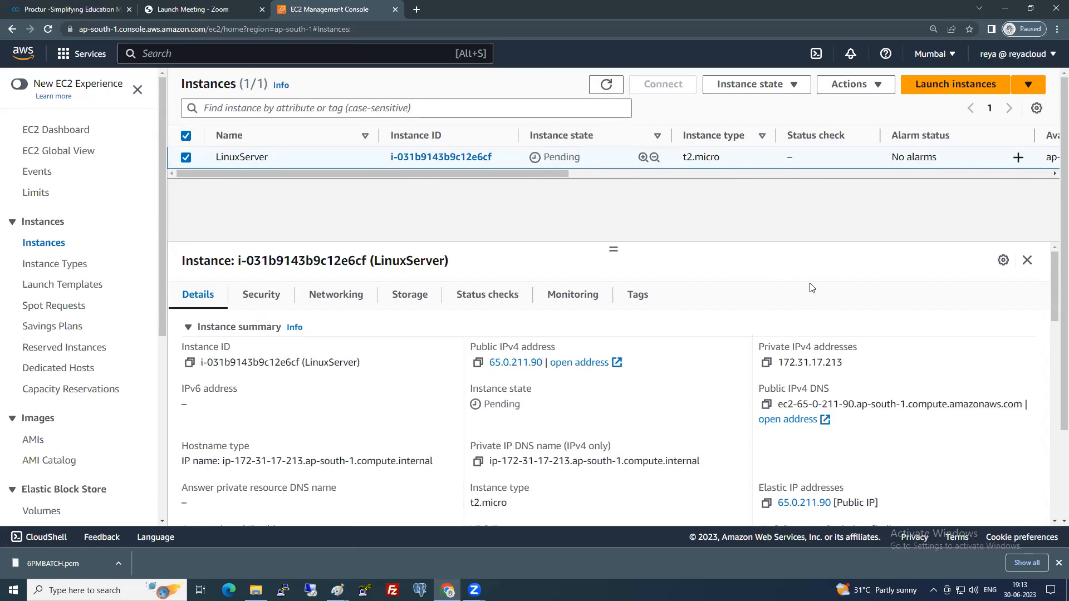
Refresh the instances list and check LinuxServer's state and public IPv4 address after the restart.
left_click(609, 86)
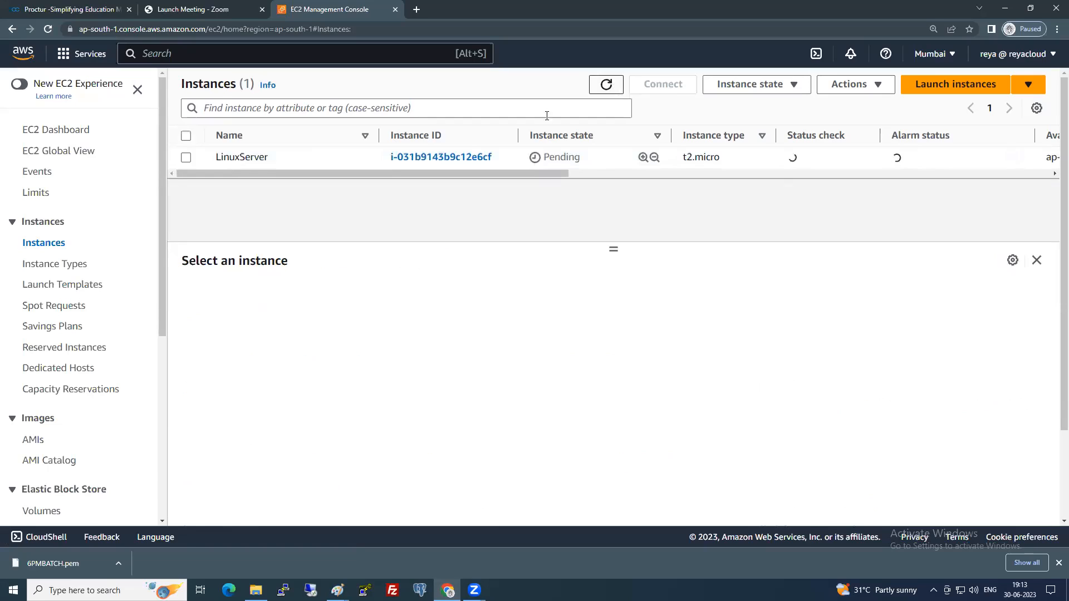
left_click(187, 157)
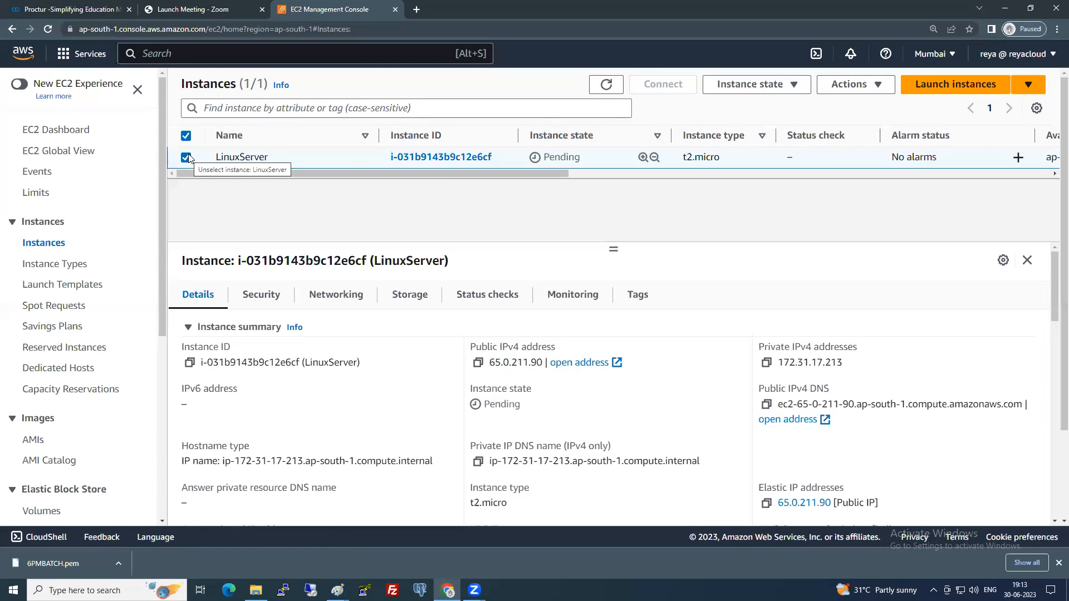
left_click(615, 88)
left_click(606, 89)
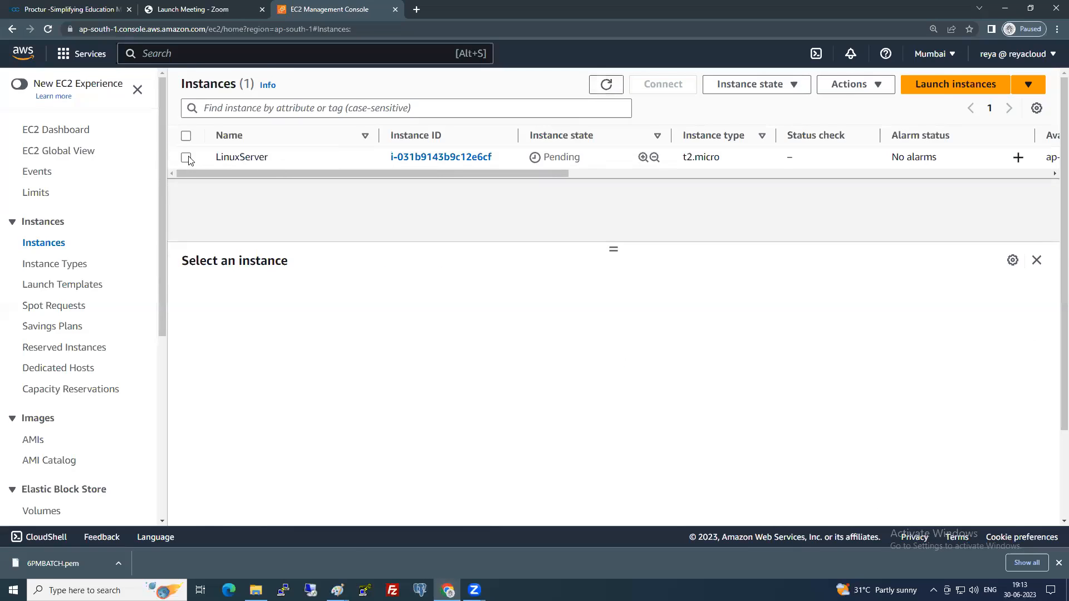
left_click(187, 158)
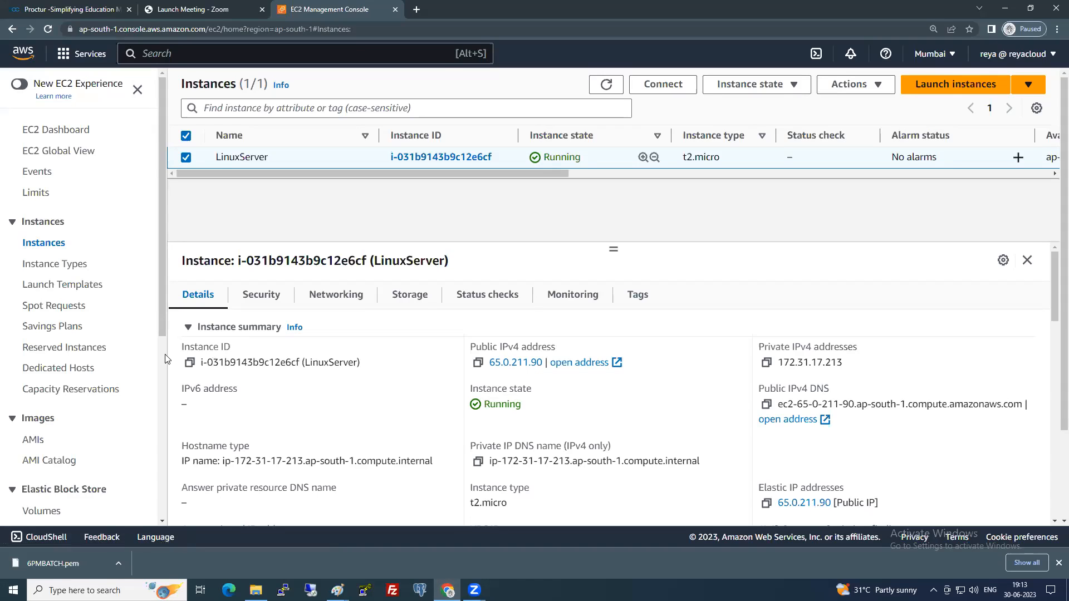
Disassociate Elastic IP address 65.0.211.90 from the LinuxServer instance and dismiss the notification.
scroll(77, 428, "down", 3)
scroll(77, 431, "down", 3)
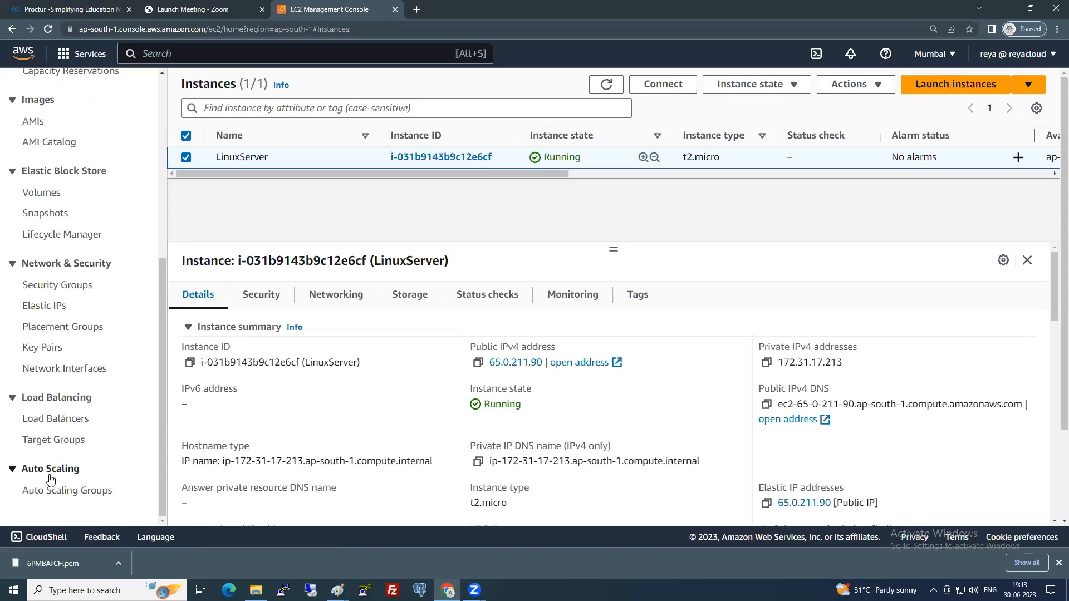
left_click(54, 311)
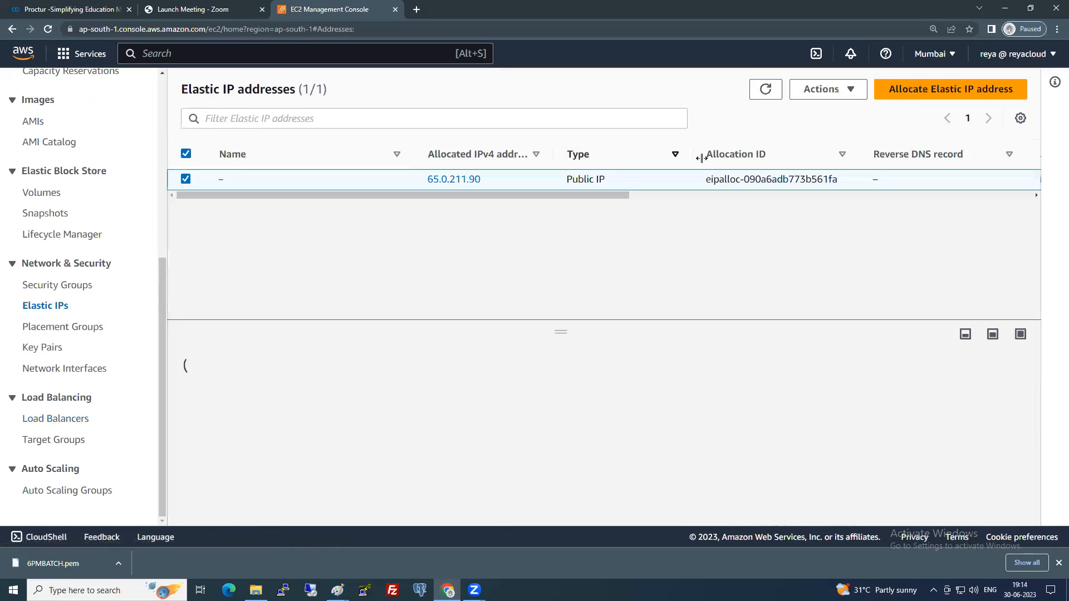
left_click(829, 95)
scroll(846, 134, "down", 2)
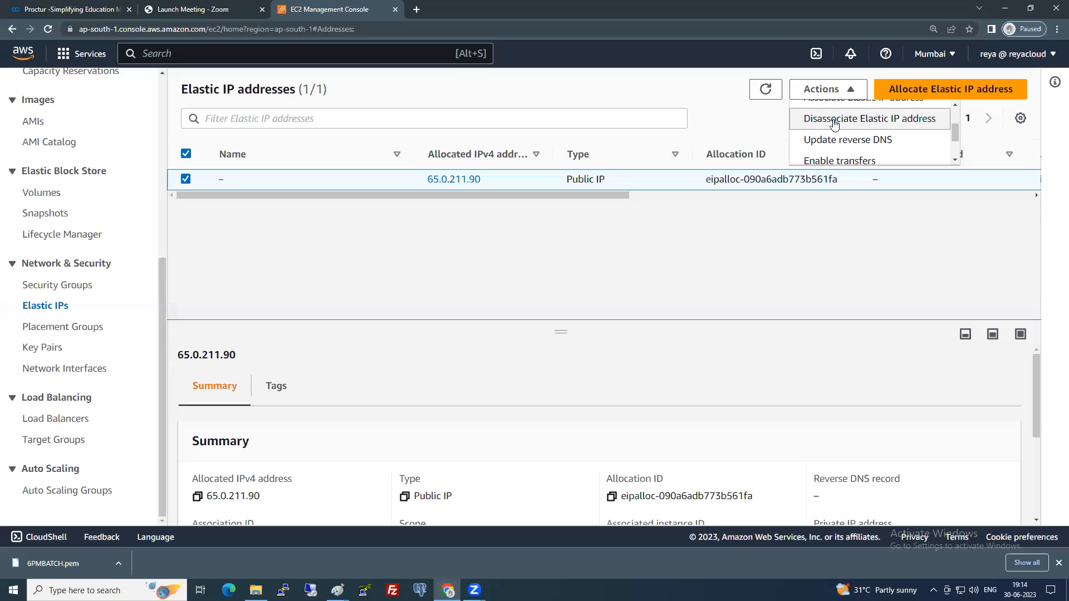
left_click(833, 122)
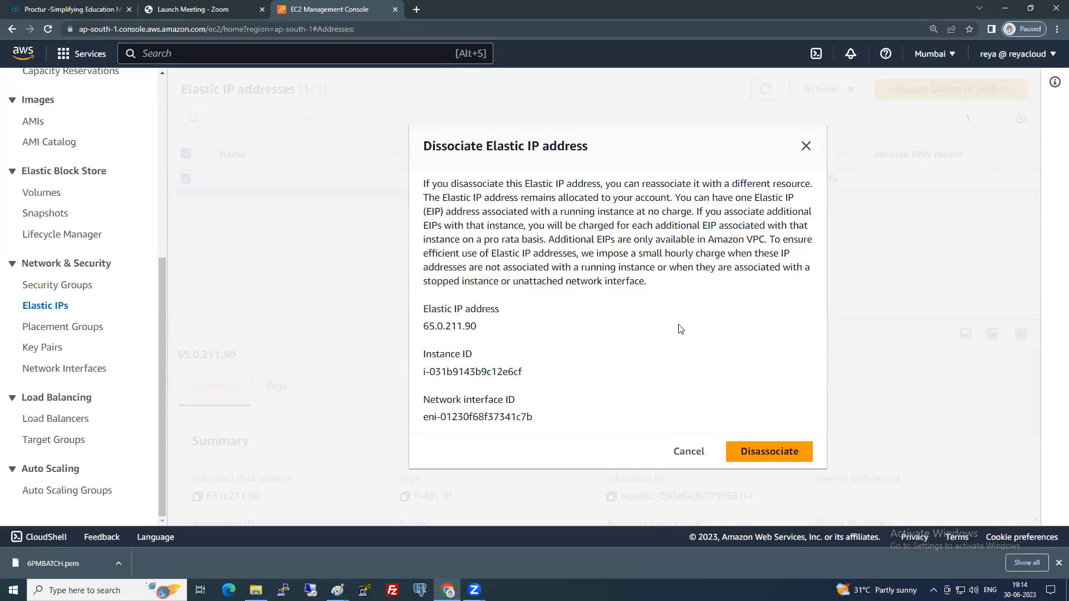
left_click(782, 454)
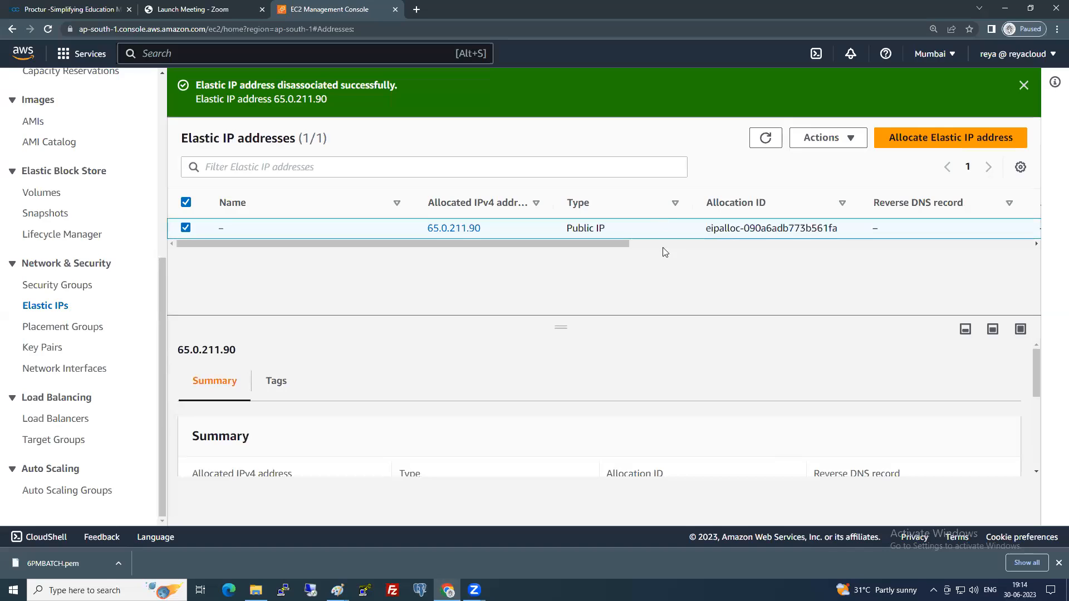
left_click_drag(608, 247, 645, 247)
left_click(1023, 85)
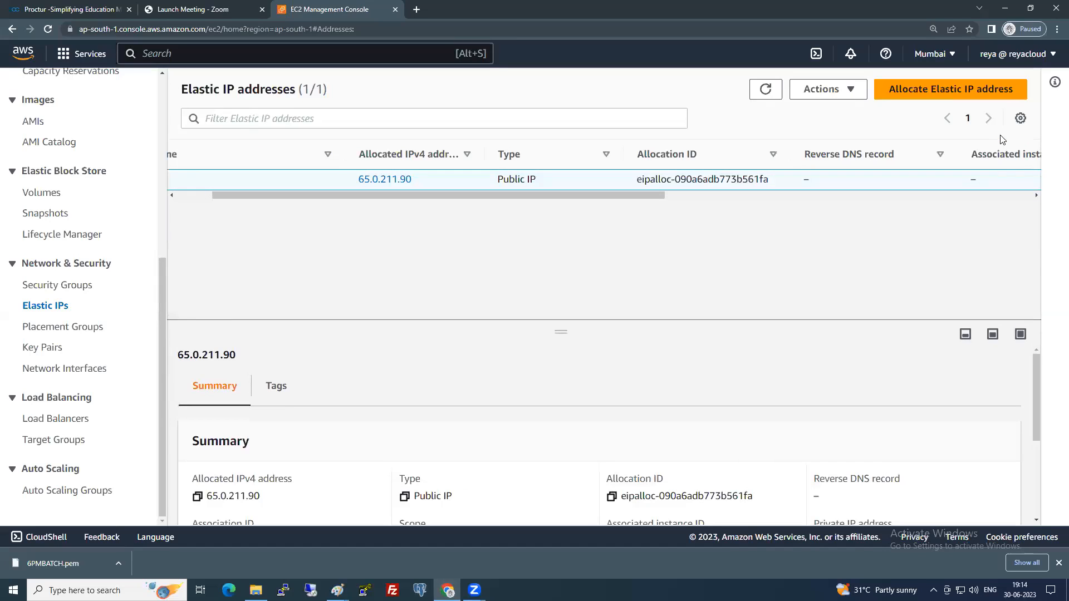
Release Elastic IP address 65.0.211.90 from the account.
left_click(861, 92)
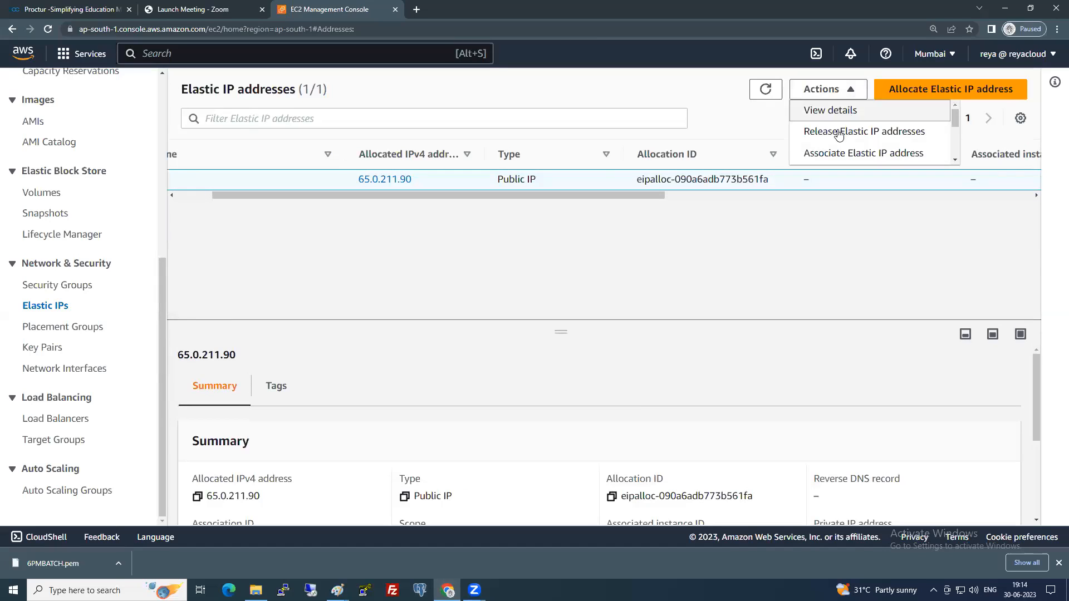
left_click(870, 135)
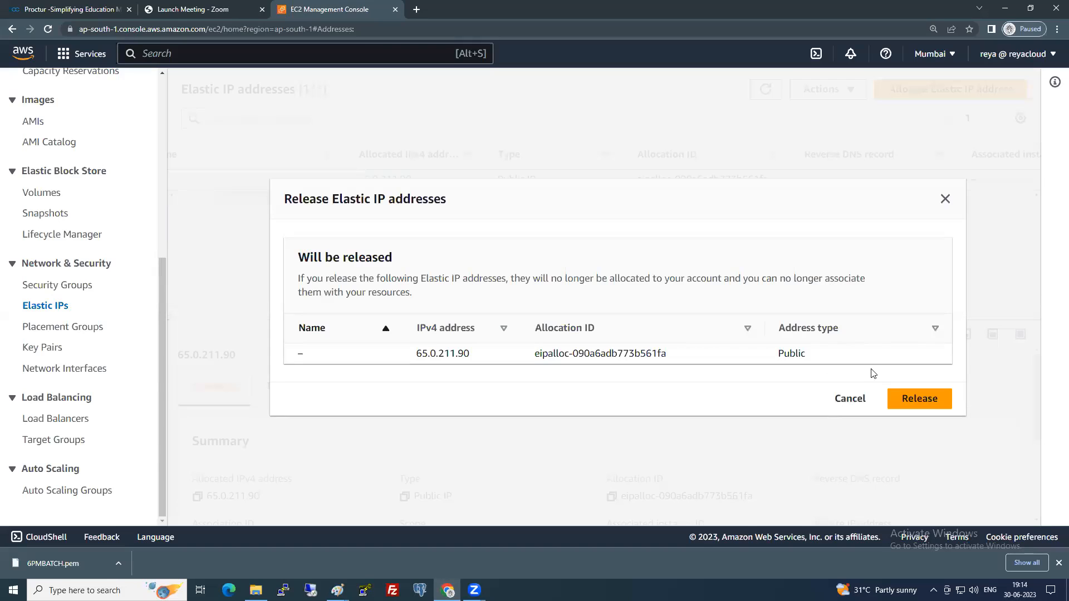
left_click(909, 399)
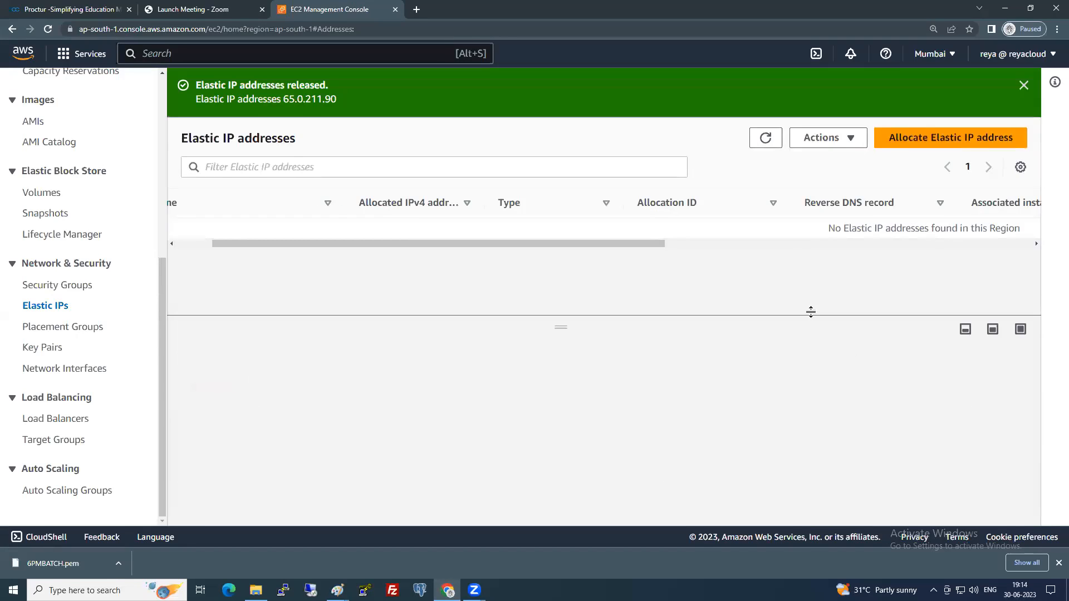
Refresh the instances list and examine LinuxServer's public IPv4 address and public IPv4 DNS in its details.
scroll(61, 206, "up", 5)
left_click(57, 203)
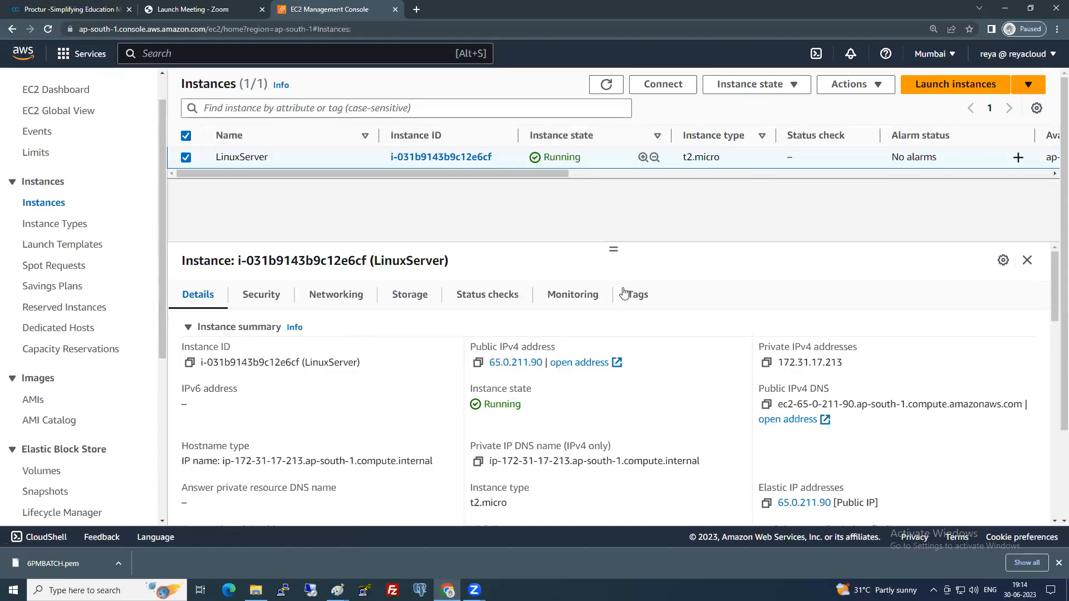
left_click(609, 92)
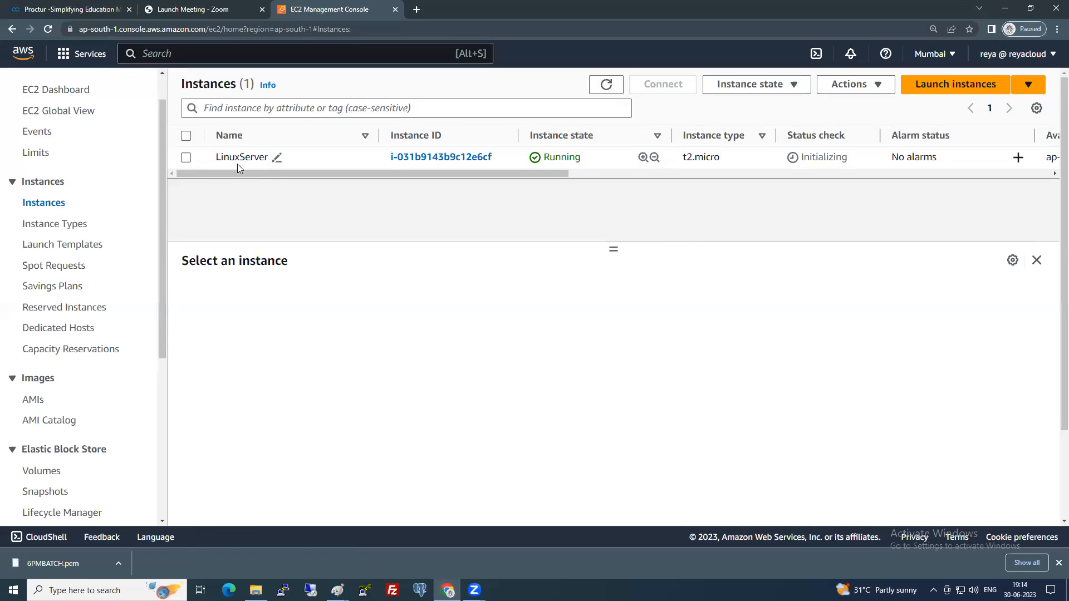
left_click(188, 159)
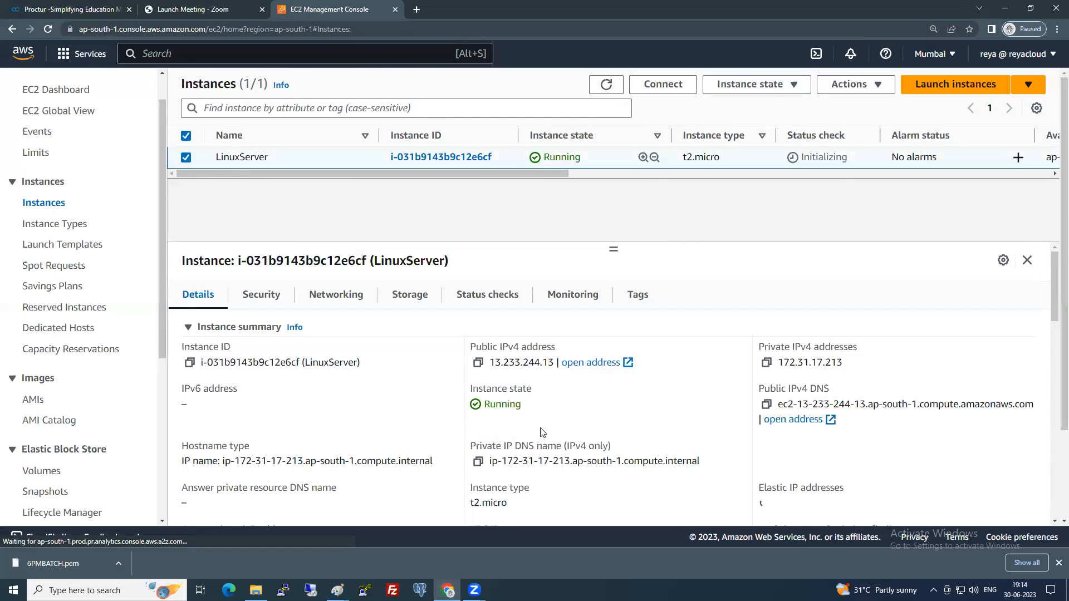
left_click_drag(489, 362, 556, 362)
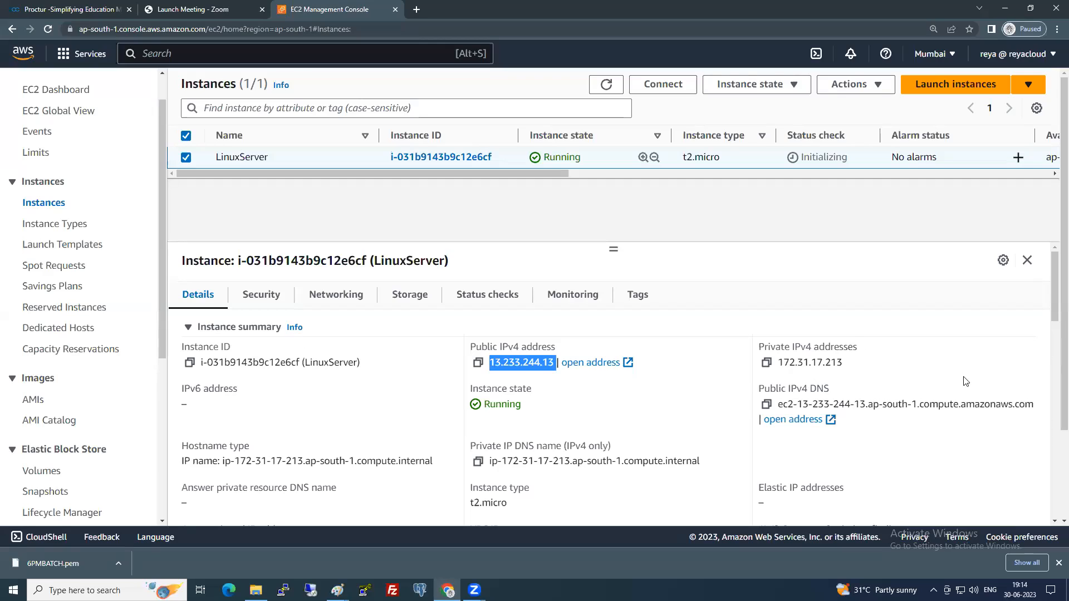
left_click(970, 404)
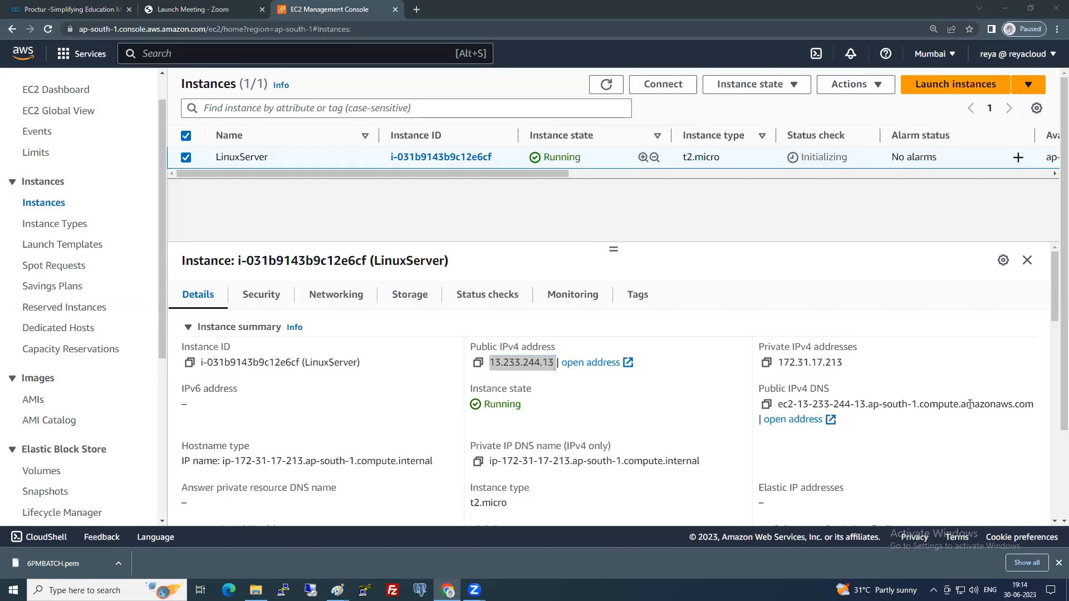
left_click_drag(778, 404, 879, 403)
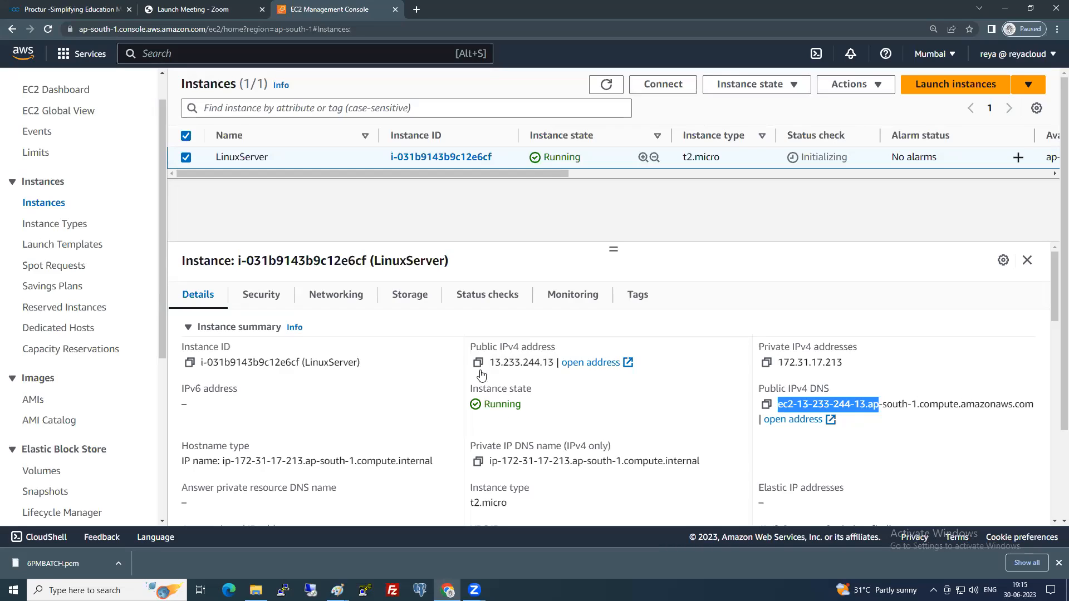
left_click_drag(489, 363, 558, 367)
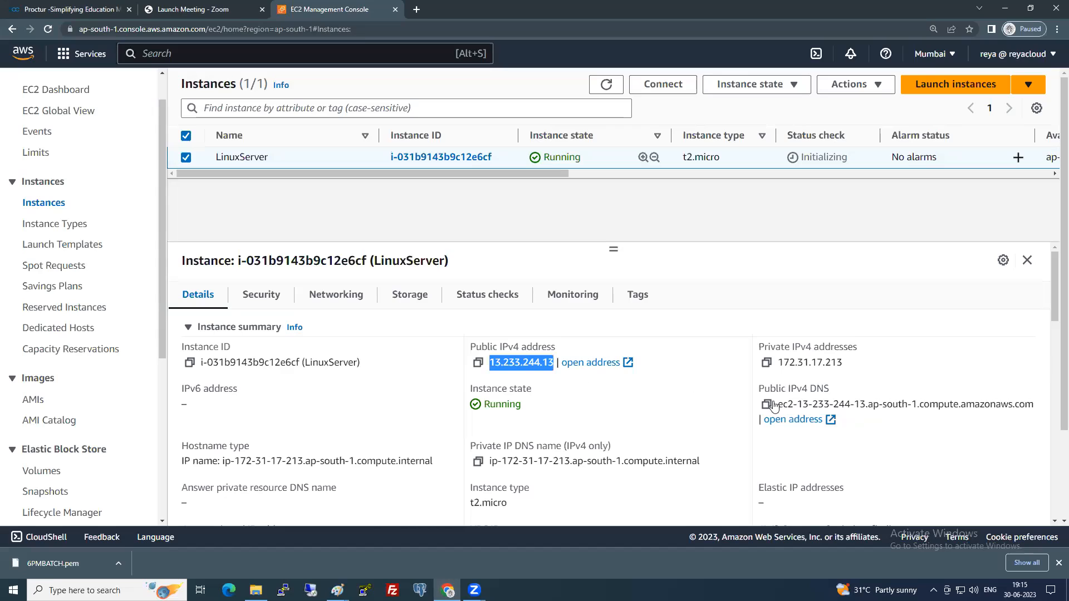
Compare LinuxServer's public IPv4 address with its public IPv4 DNS name and check its private IPv4 address.
left_click_drag(778, 404, 1030, 405)
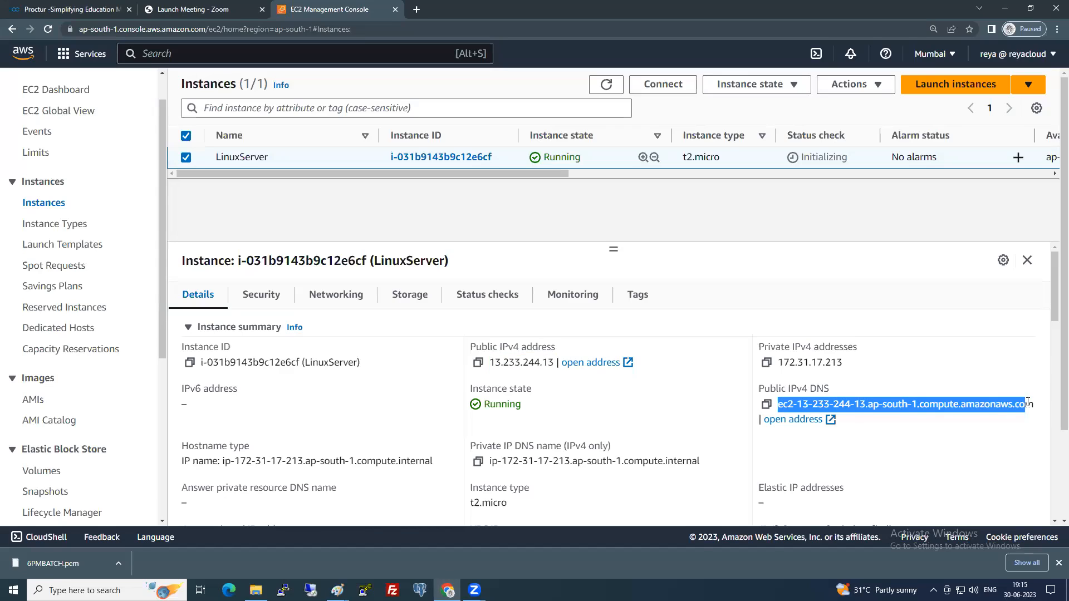
left_click_drag(490, 362, 558, 362)
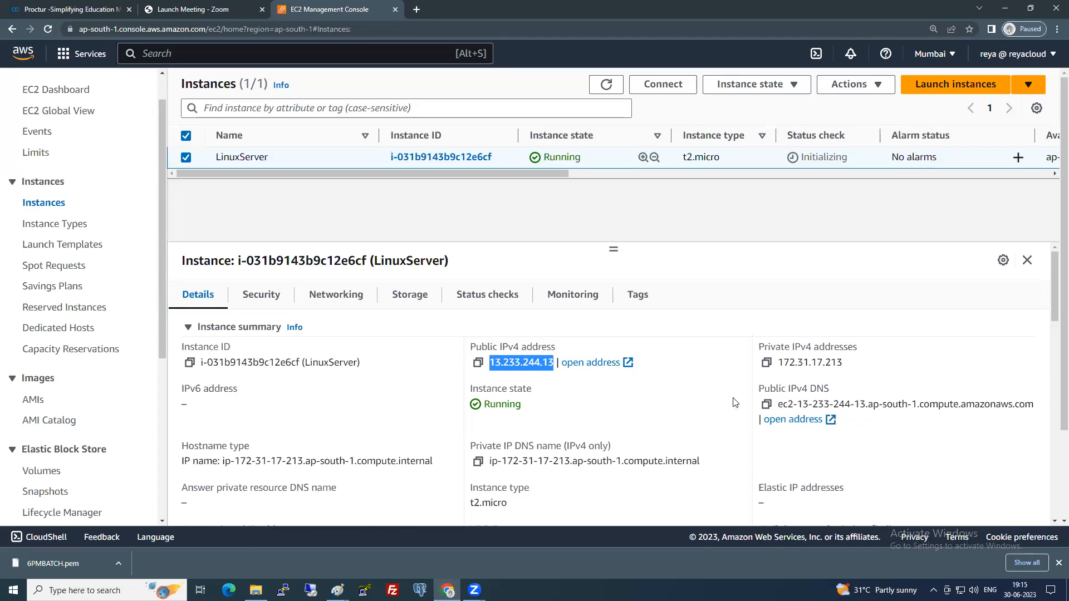
left_click_drag(796, 405, 865, 407)
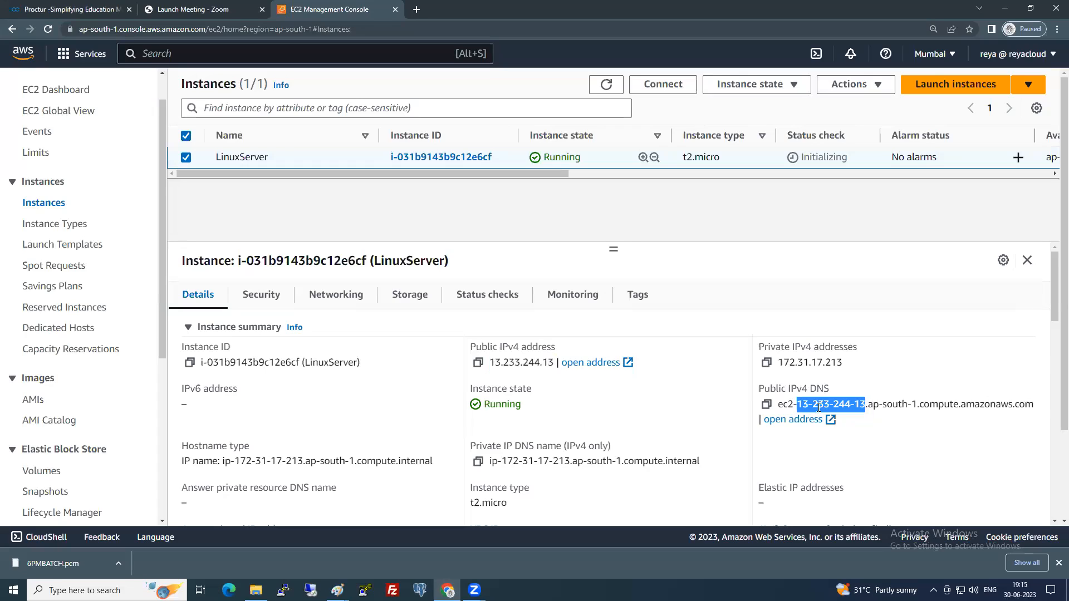
left_click_drag(494, 363, 548, 362)
left_click_drag(797, 404, 864, 405)
left_click(769, 407)
left_click_drag(777, 362, 854, 369)
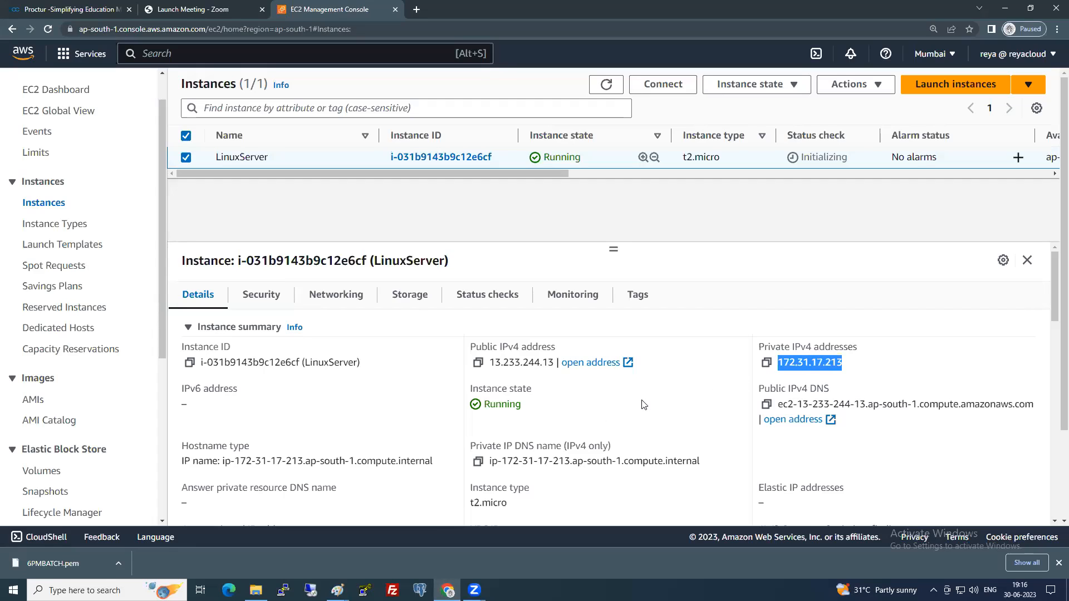
Examine LinuxServer's instance summary and instance details, including IAM role, Auto Scaling group, monitoring, stop protection and key pair.
scroll(643, 404, "down", 3)
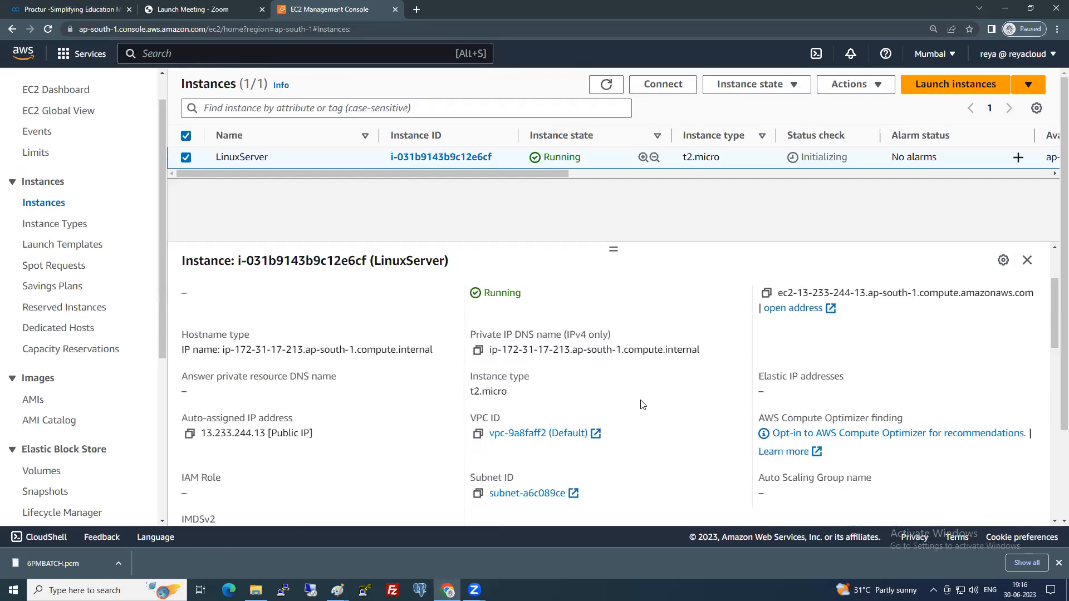
scroll(416, 396, "up", 2)
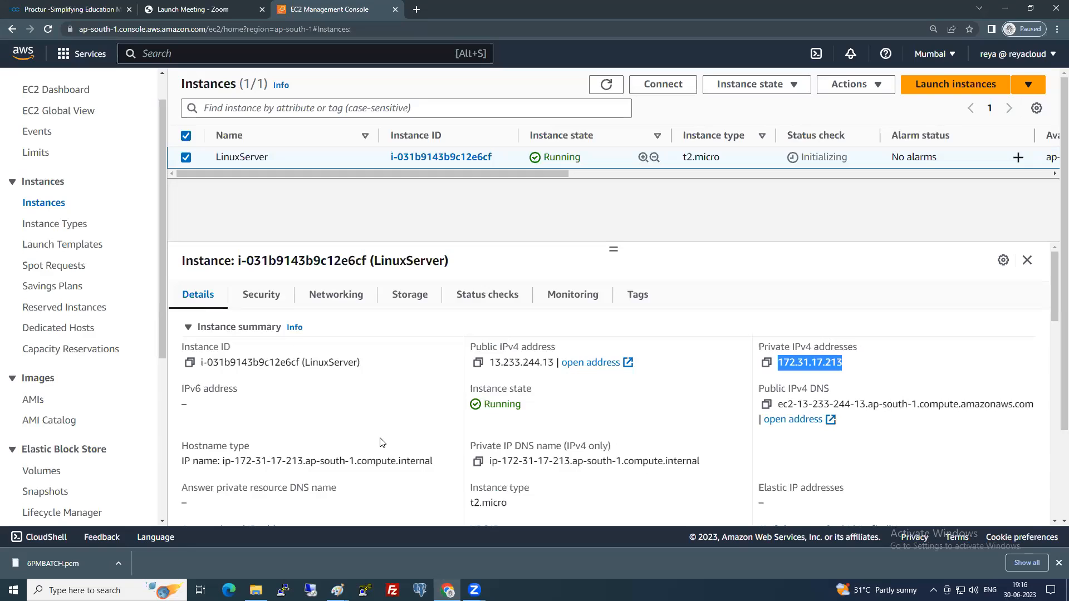
scroll(383, 443, "down", 2)
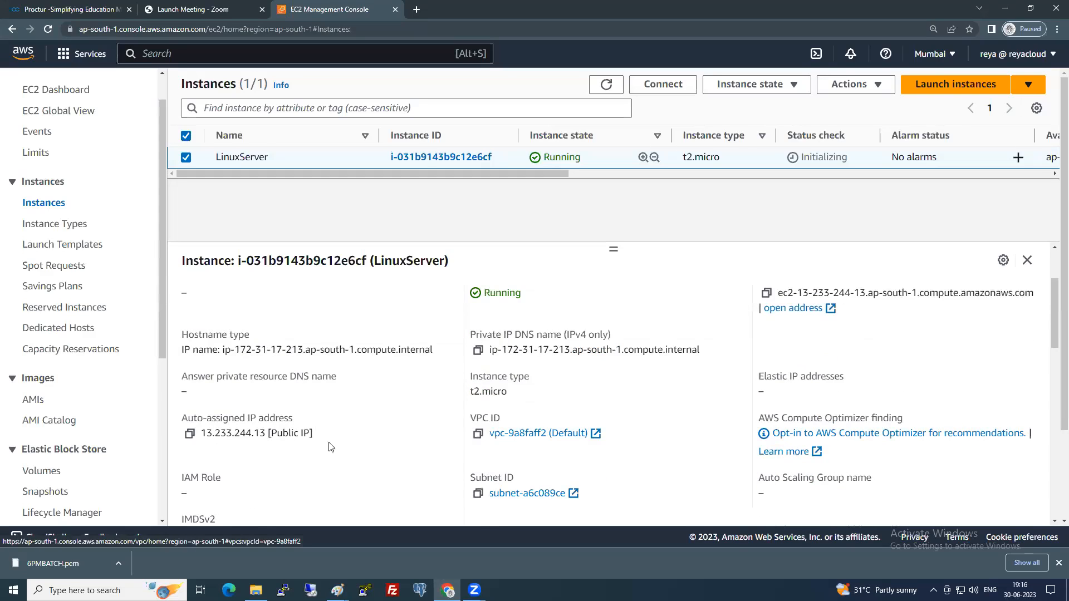
scroll(290, 412, "down", 2)
left_click_drag(182, 382, 201, 383)
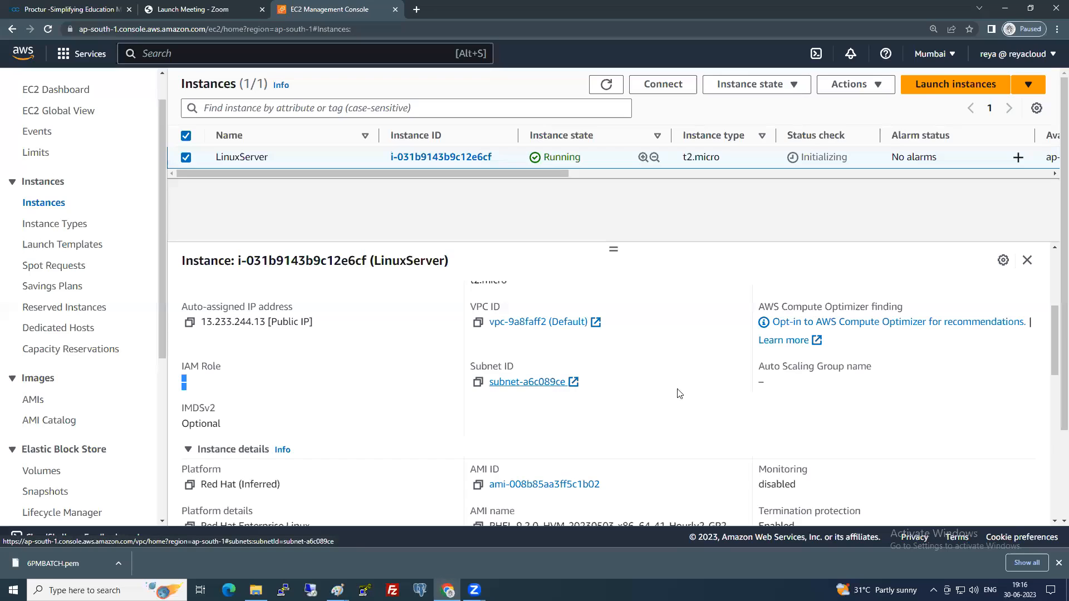
left_click_drag(771, 367, 841, 369)
scroll(723, 425, "down", 1)
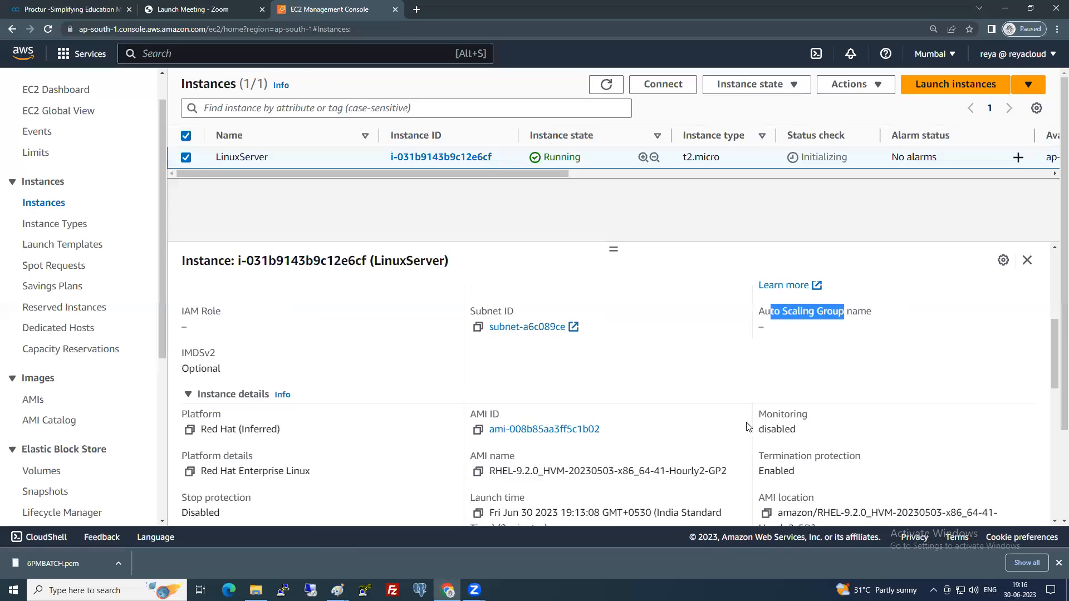
left_click_drag(771, 428, 788, 428)
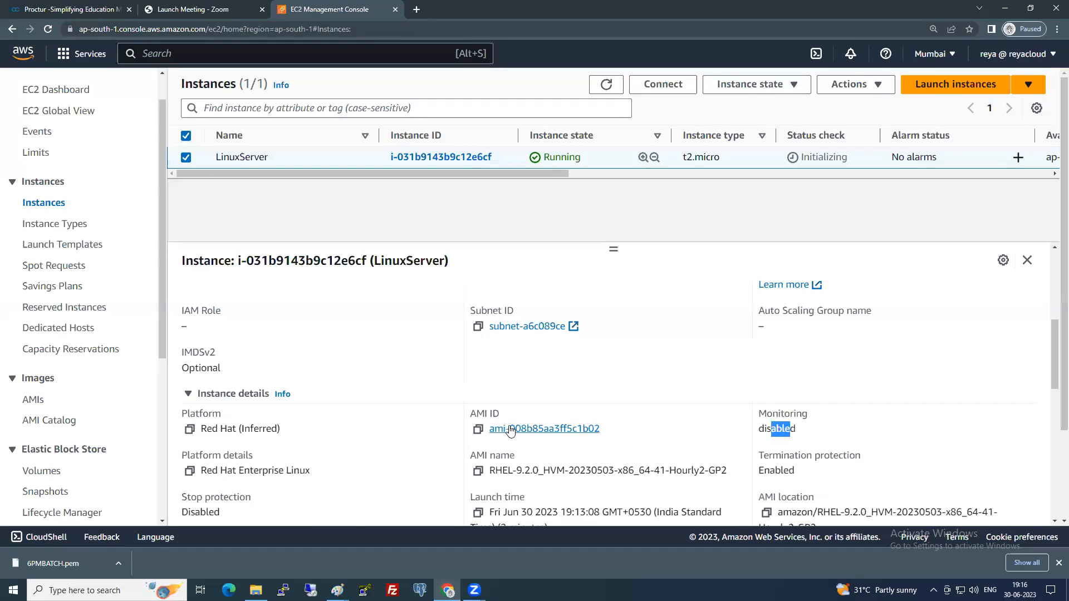
scroll(226, 445, "down", 2)
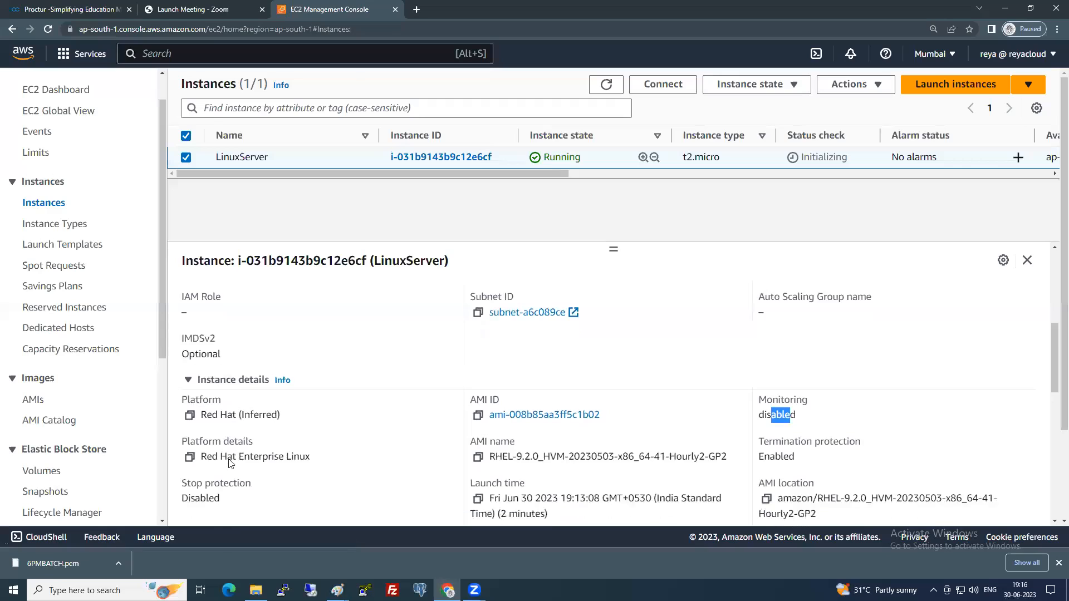
left_click_drag(187, 386, 241, 384)
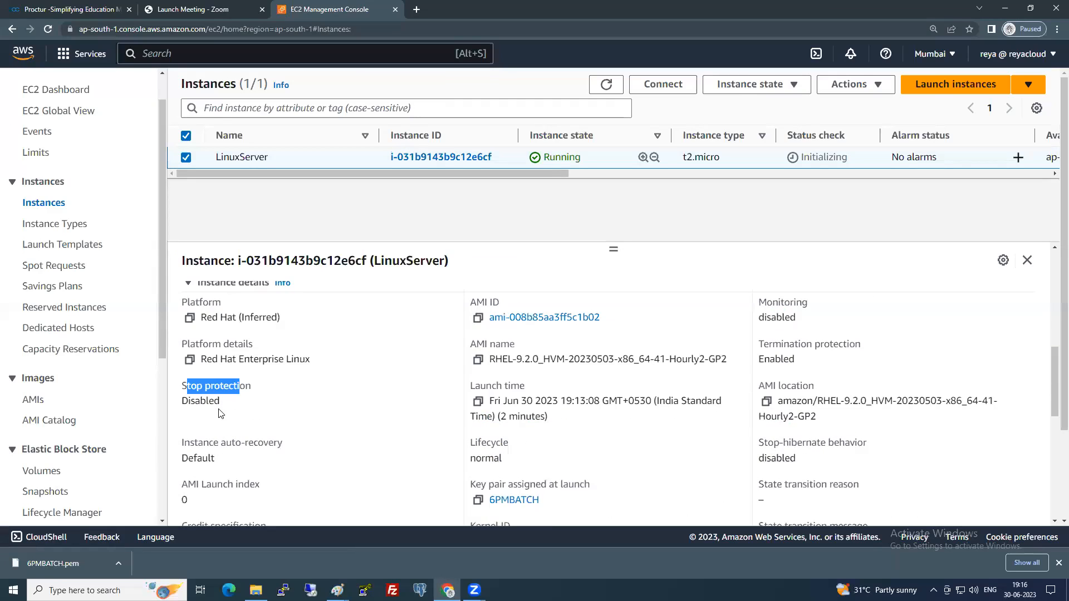
scroll(316, 415, "down", 3)
scroll(315, 415, "up", 1)
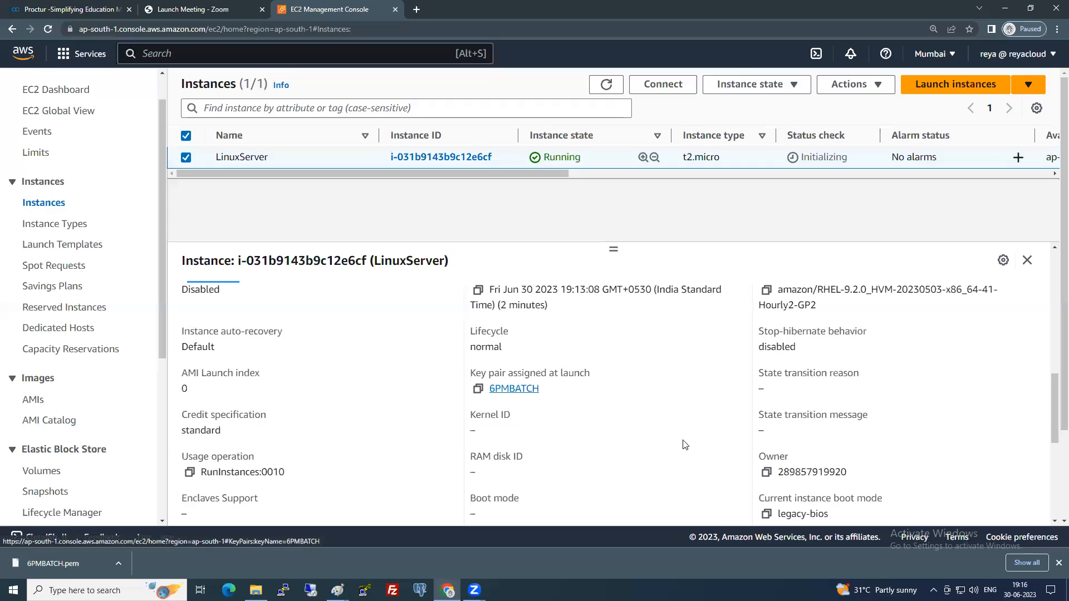
scroll(745, 478, "up", 1)
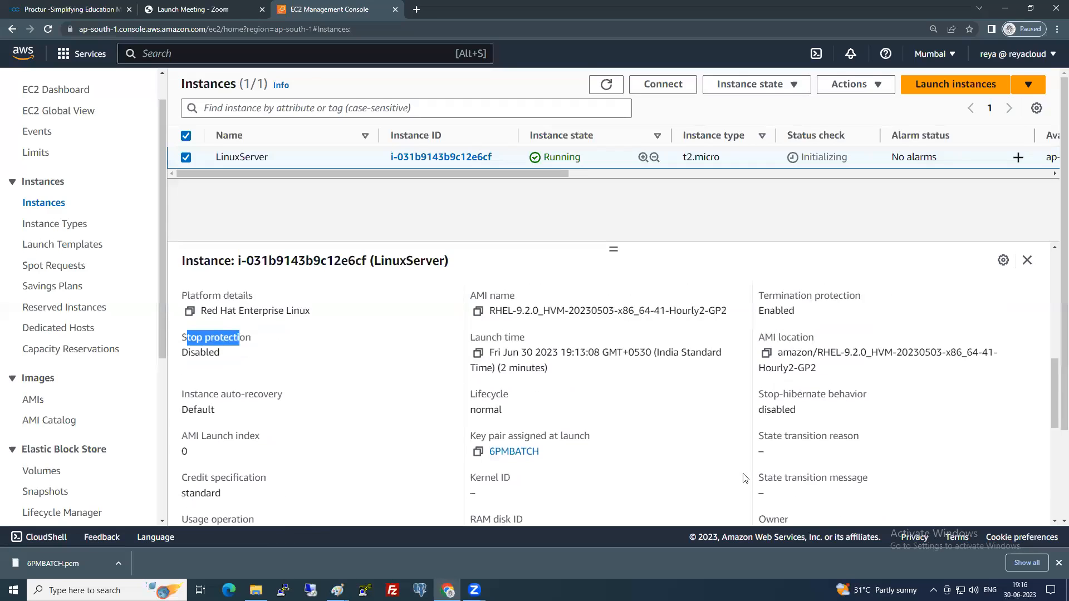
scroll(744, 478, "up", 7)
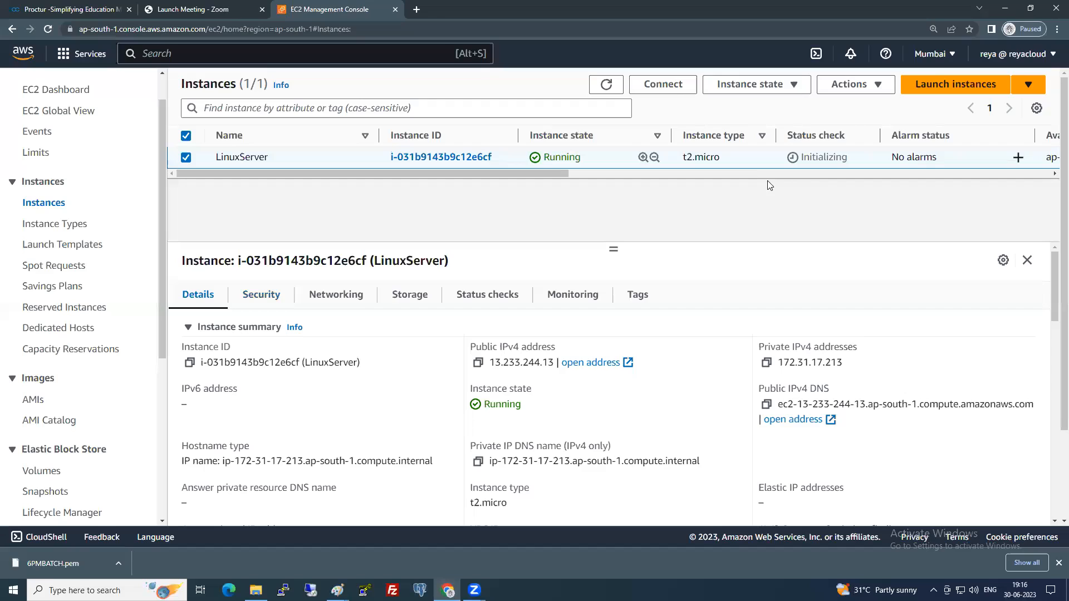
View LinuxServer's security details and open the inbound rules of the Default-SG security group.
left_click(257, 299)
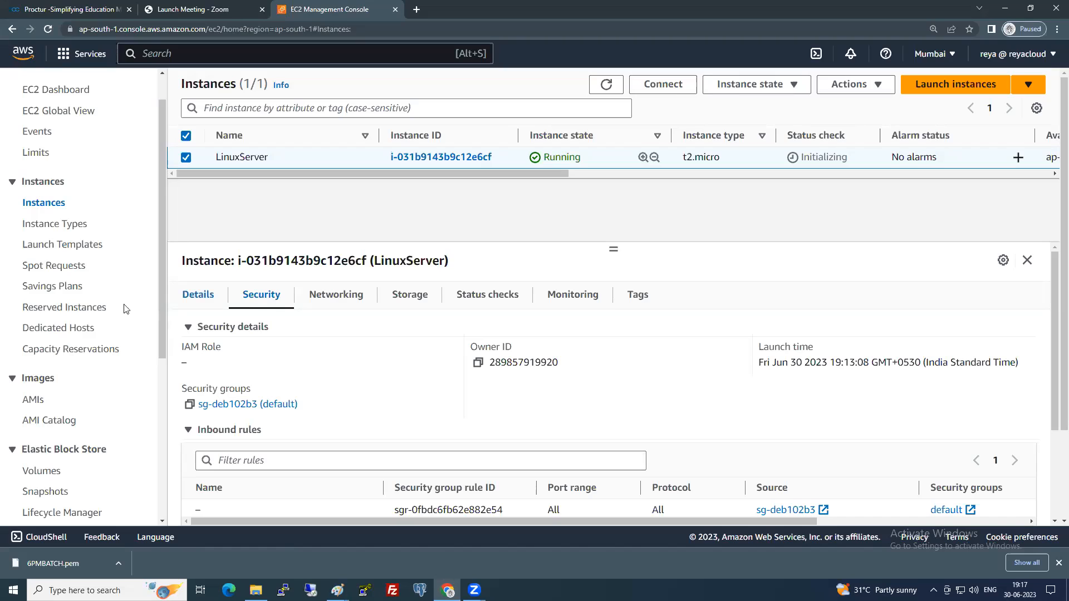
scroll(72, 392, "down", 3)
scroll(72, 392, "down", 1)
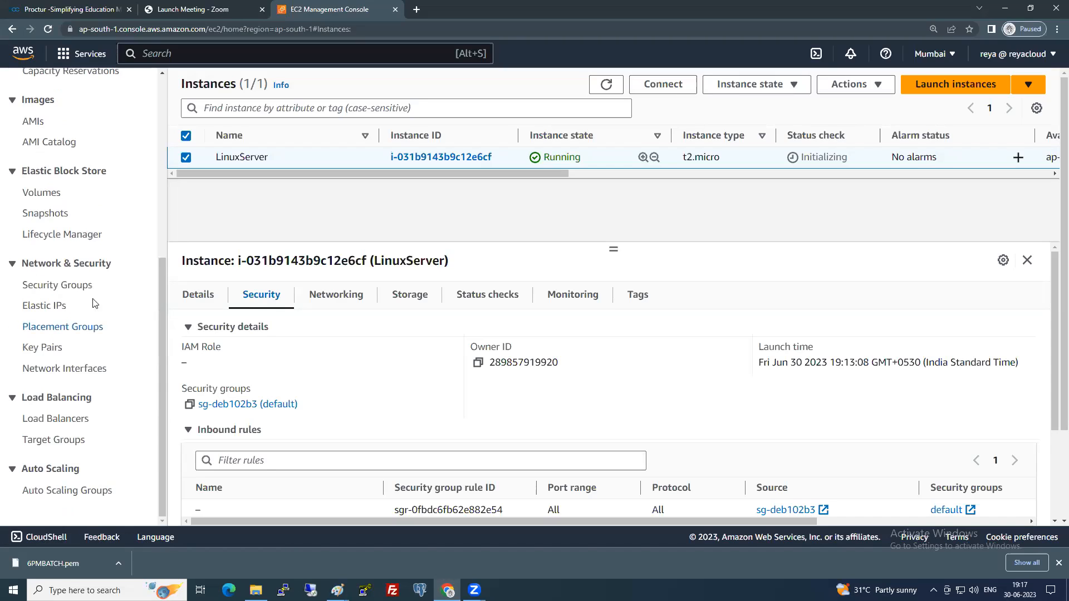
left_click(90, 291)
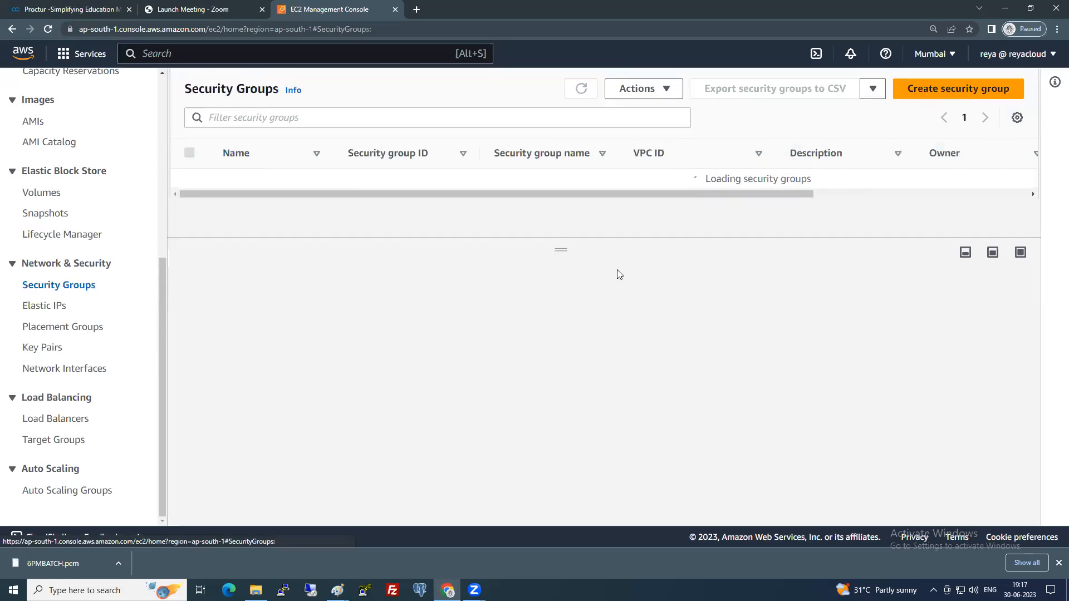
left_click(307, 309)
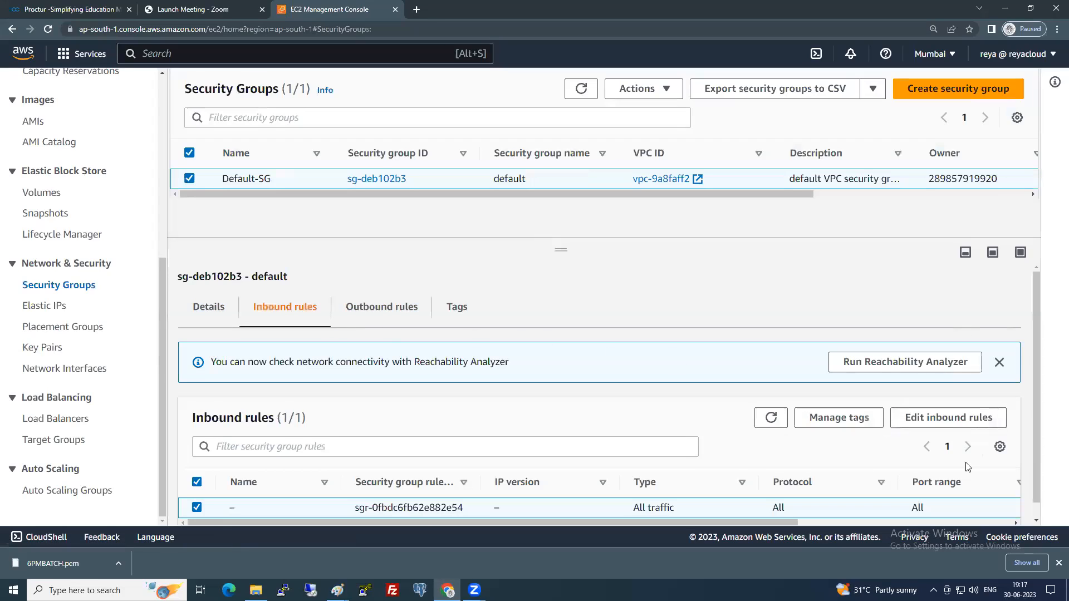
Add an inbound SSH rule with My IP as its source to the Default-SG security group and save the rules.
left_click(948, 419)
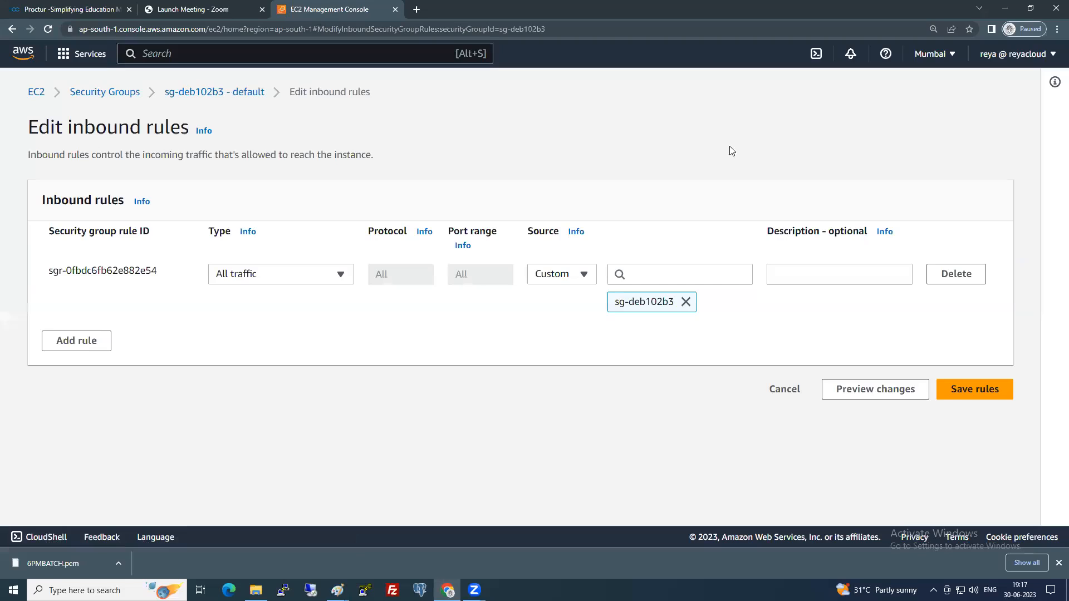
left_click(86, 340)
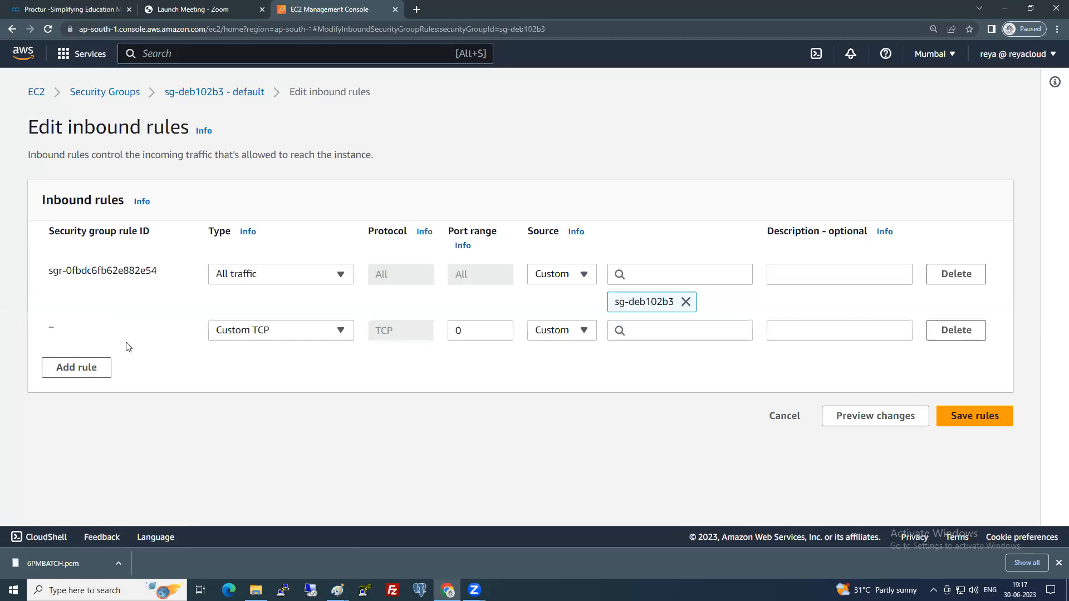
left_click(265, 332)
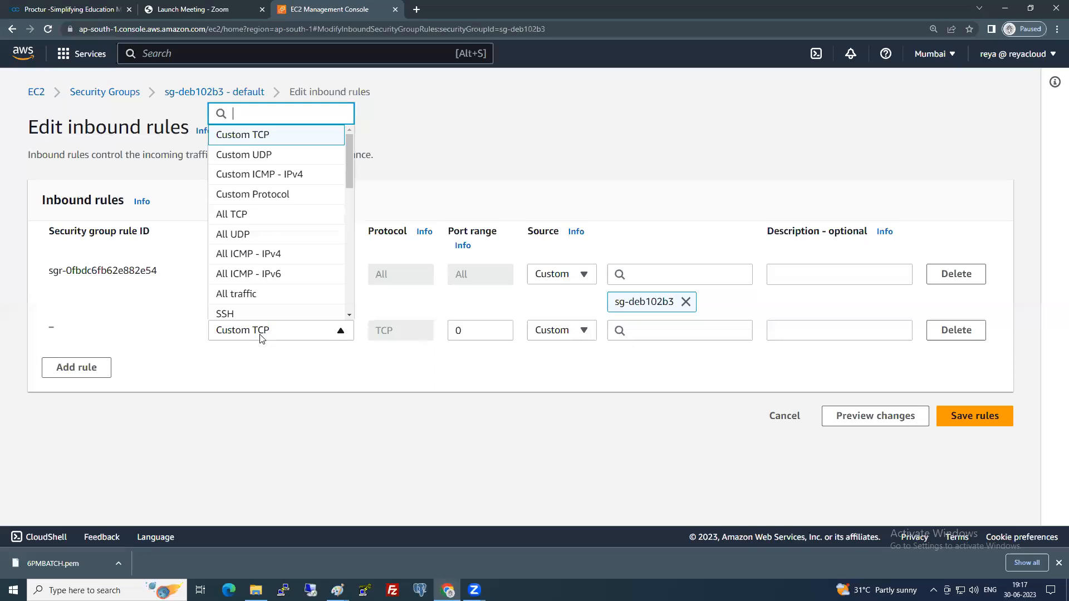
left_click(254, 313)
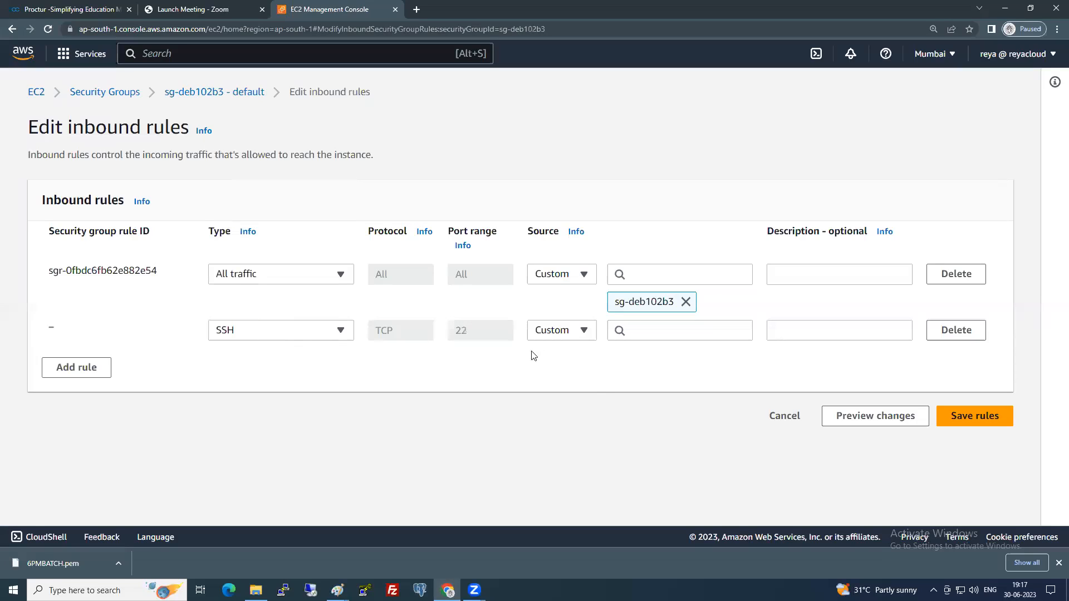
left_click(553, 333)
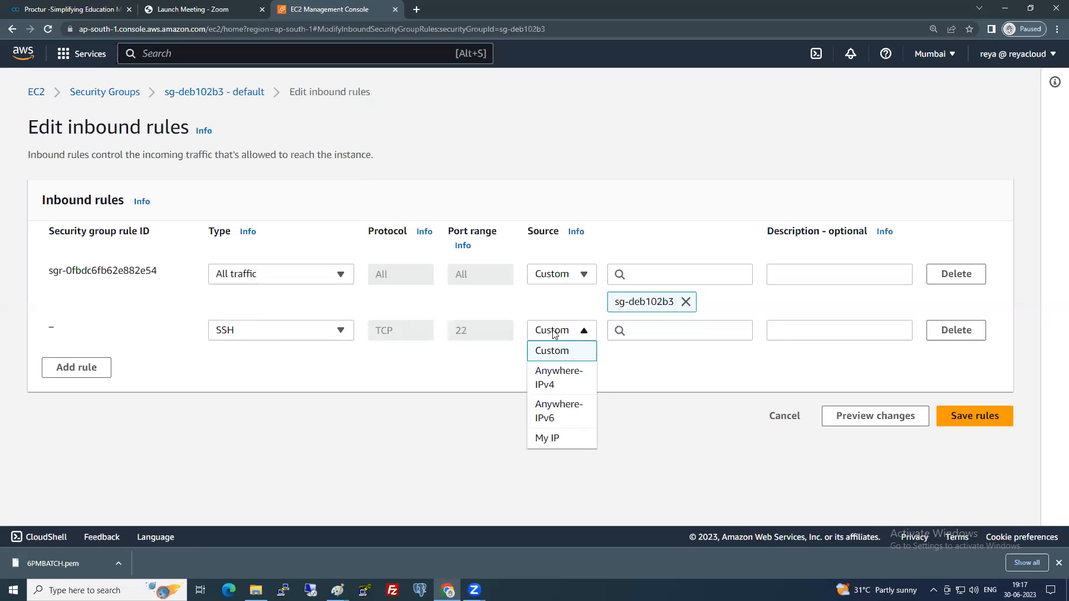
left_click(557, 438)
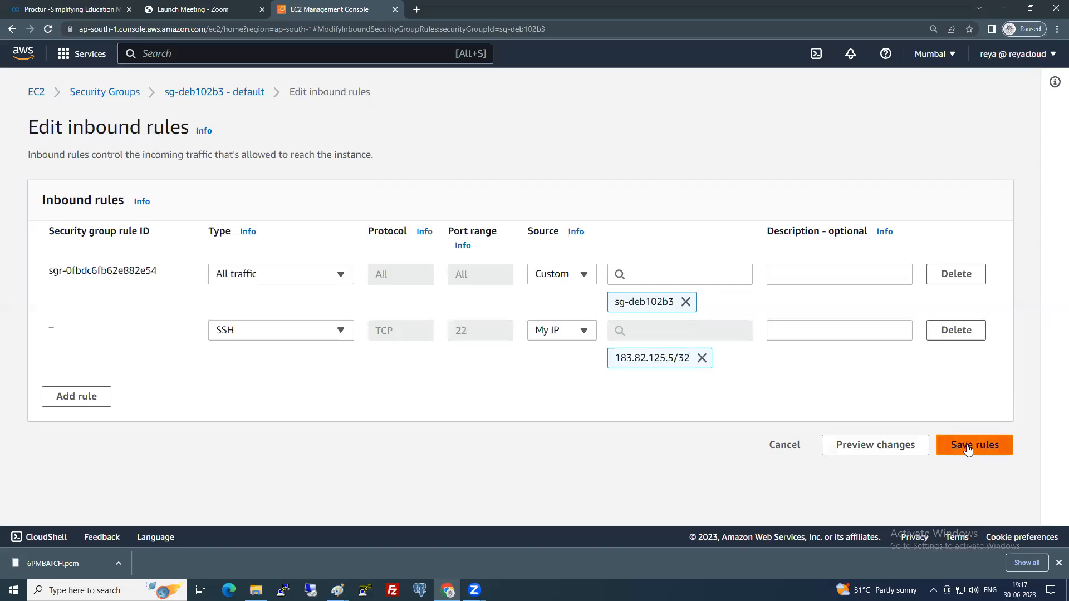
left_click(967, 448)
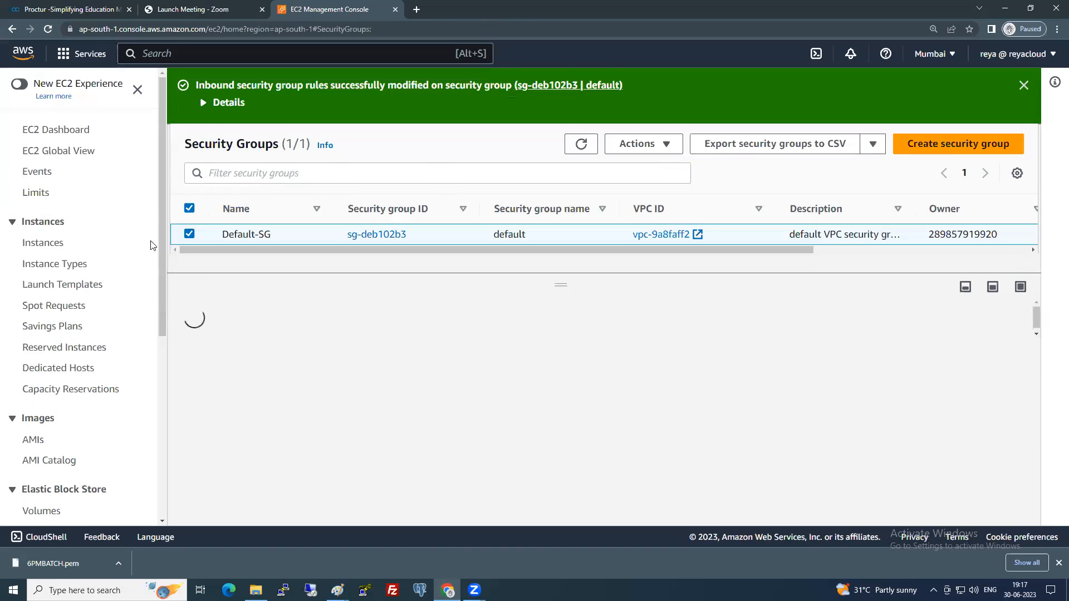
Return to the instances list and examine the inbound and outbound rules in LinuxServer's security details.
left_click(53, 243)
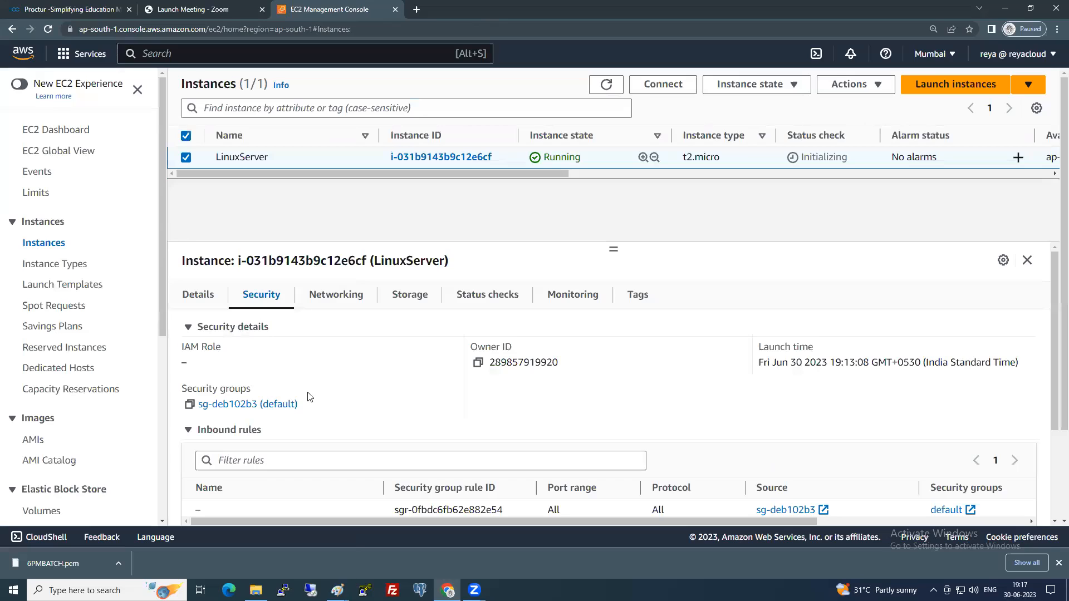
scroll(310, 401, "down", 2)
scroll(365, 388, "down", 1)
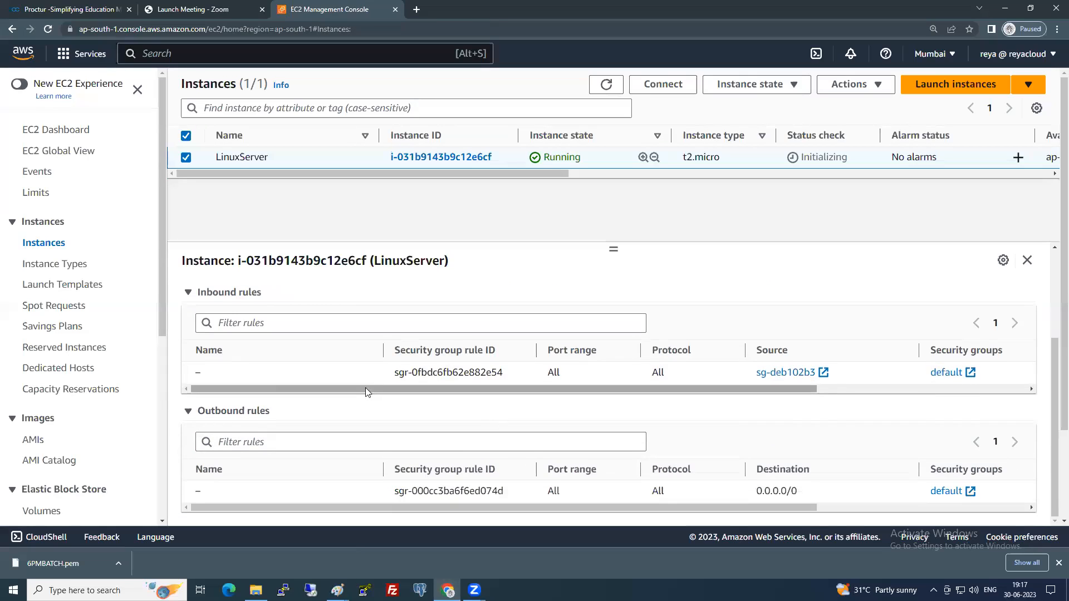
scroll(245, 370, "up", 1)
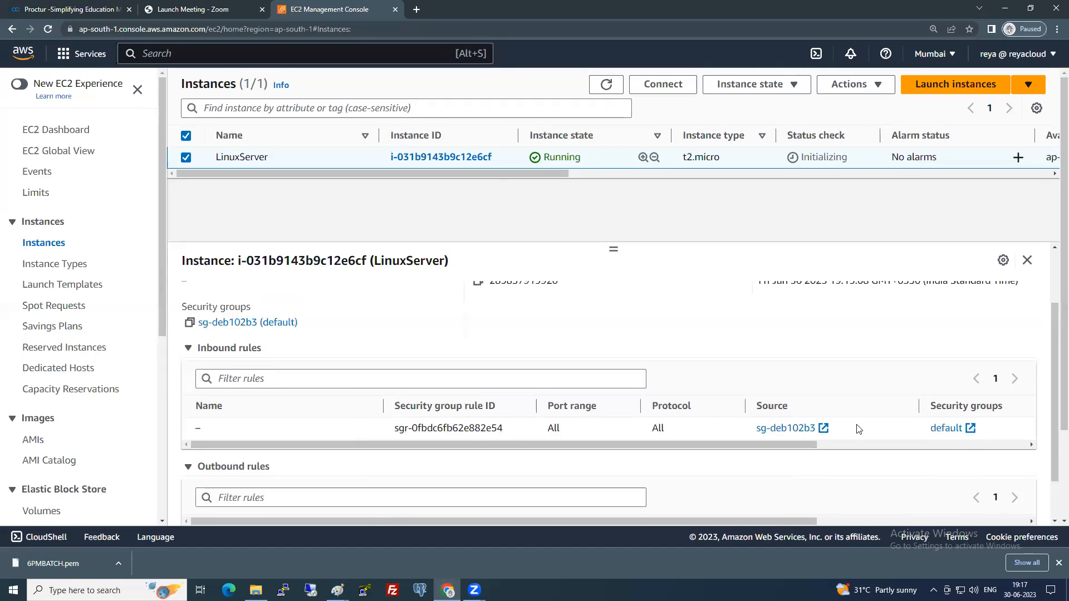
scroll(603, 460, "down", 1)
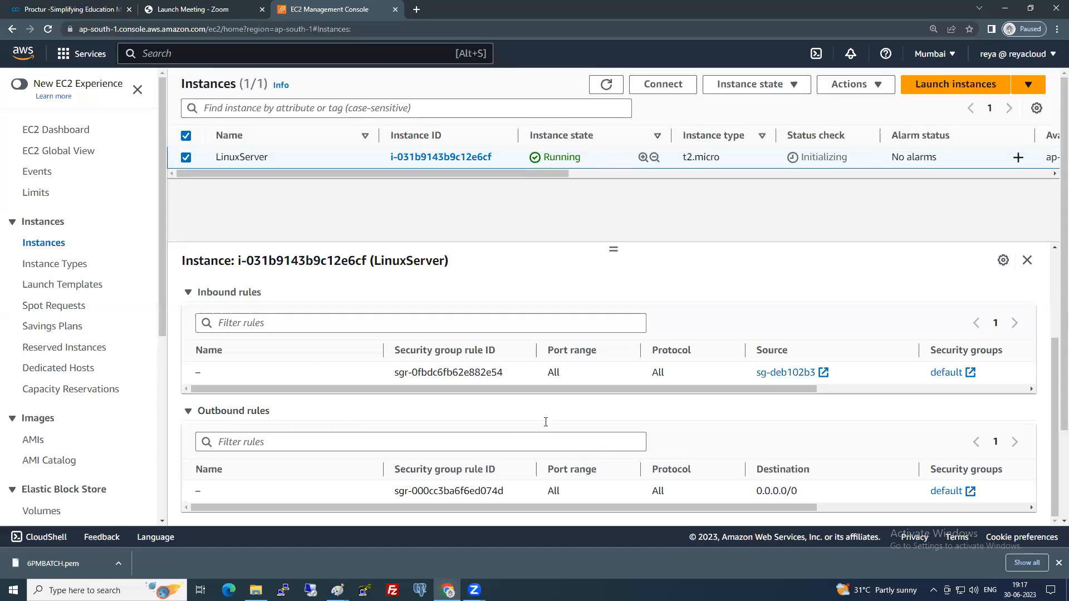
scroll(503, 417, "up", 3)
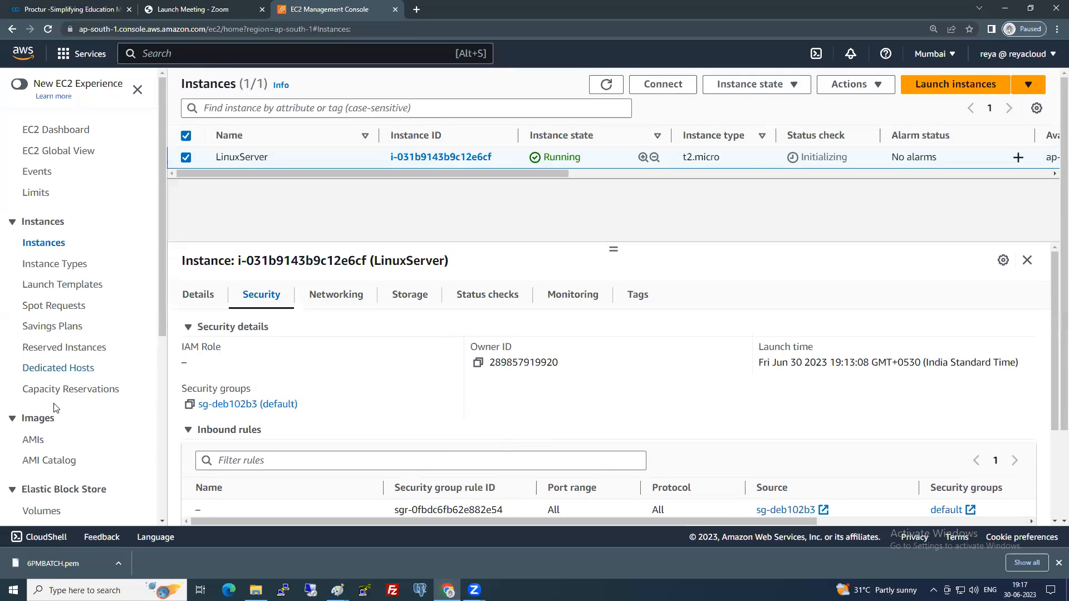
View LinuxServer's networking, storage and status check details, and refresh the instances list.
left_click(349, 298)
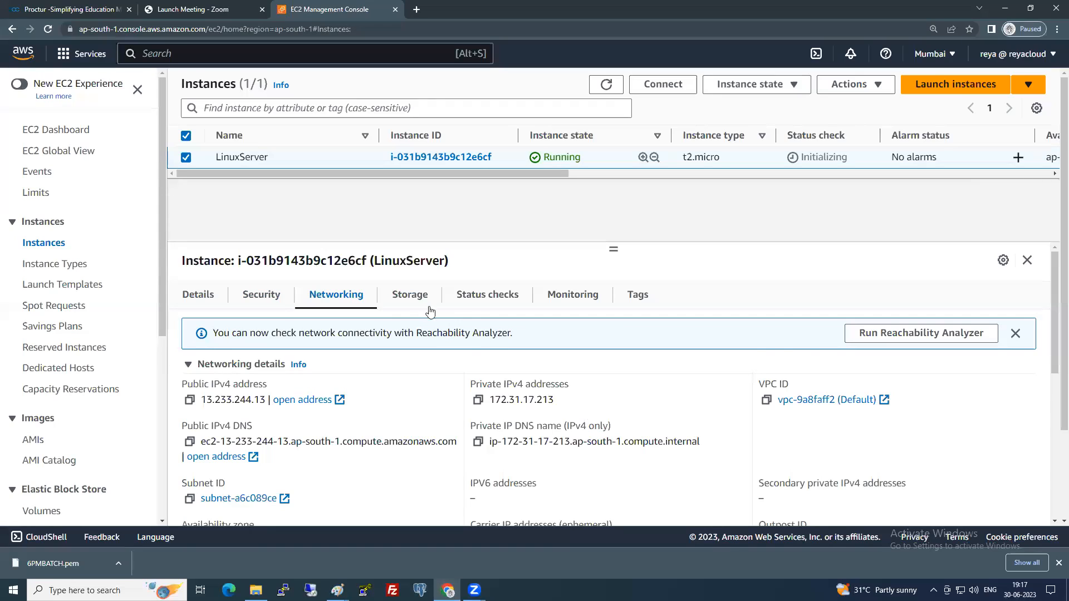
left_click(412, 296)
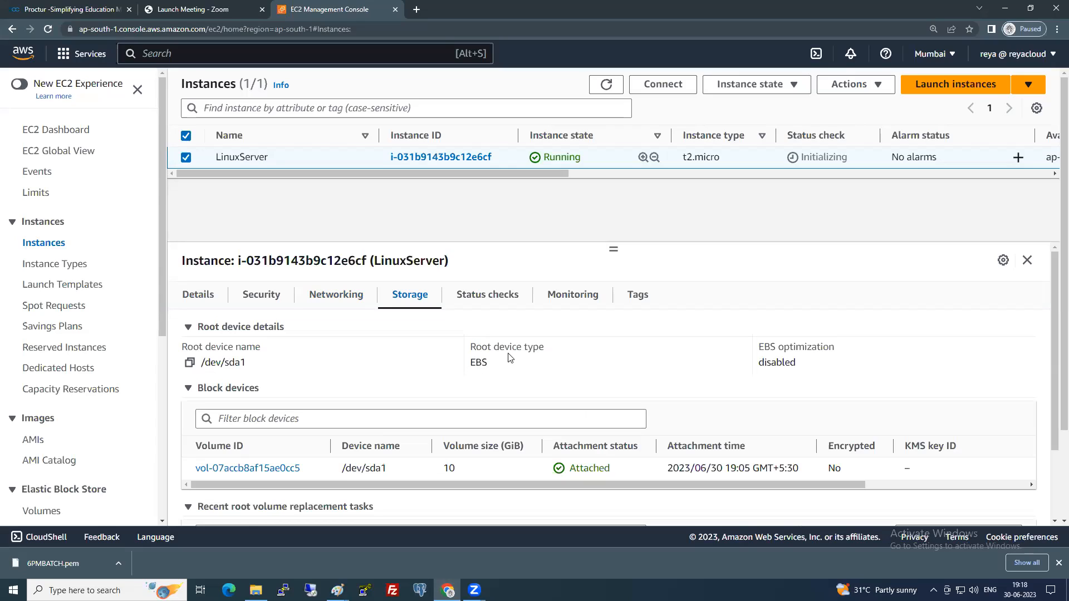
left_click(493, 295)
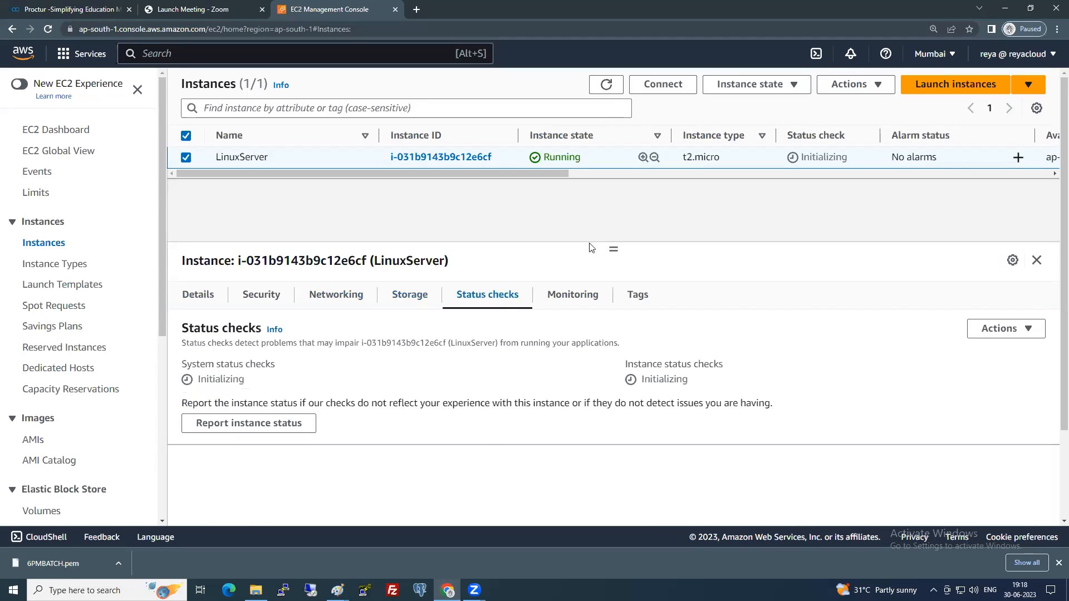
left_click(606, 84)
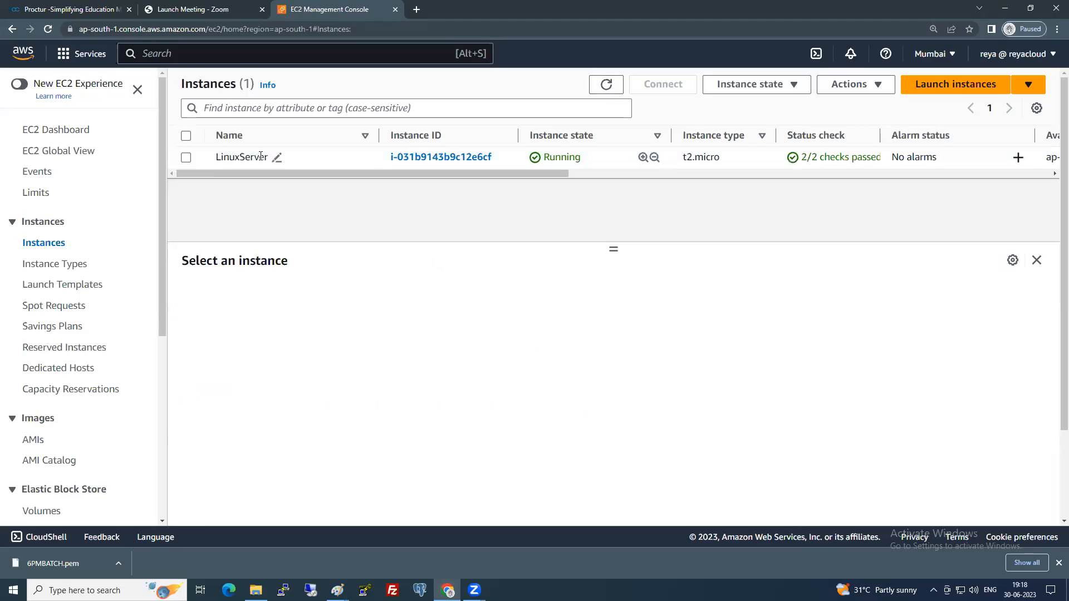
Examine LinuxServer's system and instance status checks and compare them with the status check summary in the instances list.
left_click(186, 158)
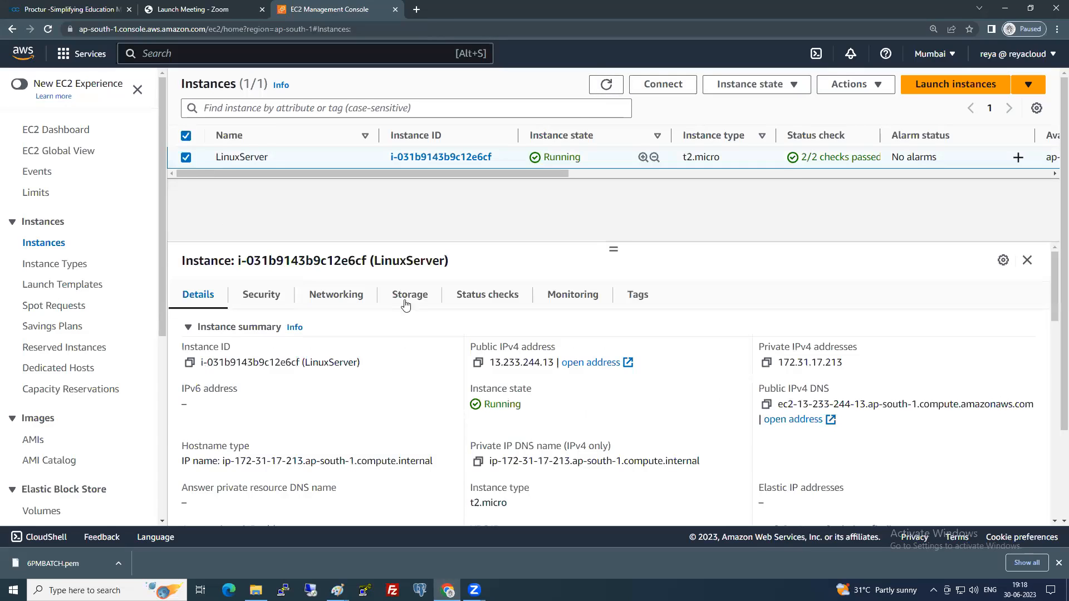
left_click(472, 295)
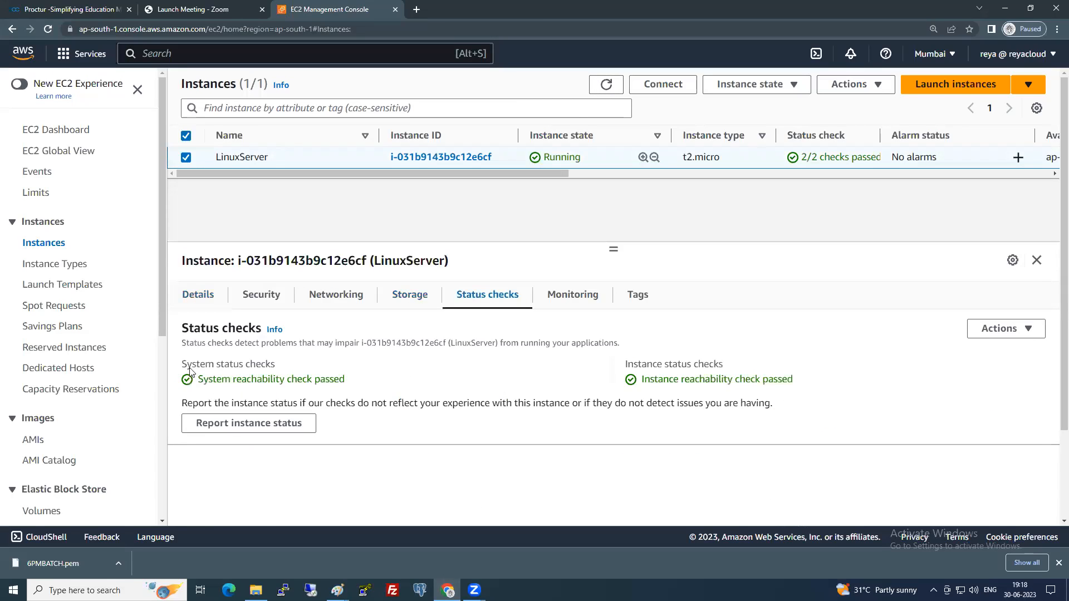
left_click_drag(182, 364, 237, 364)
left_click_drag(625, 365, 720, 365)
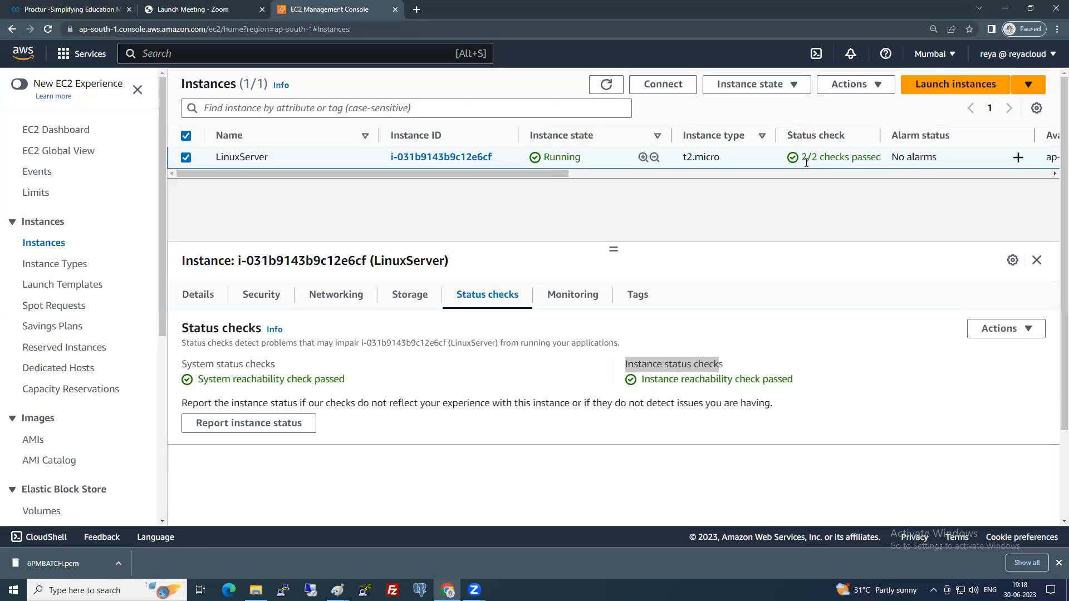
left_click_drag(802, 158, 817, 158)
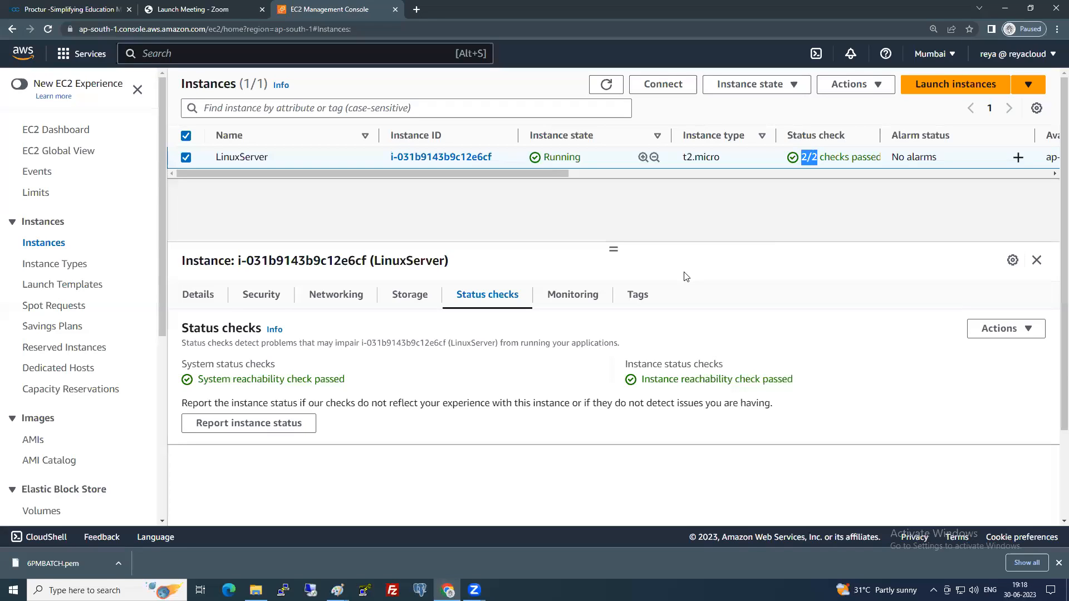
Inspect LinuxServer's CPU utilization graph in enlarged view among its monitoring metrics, then close it and deselect the instance.
left_click(578, 297)
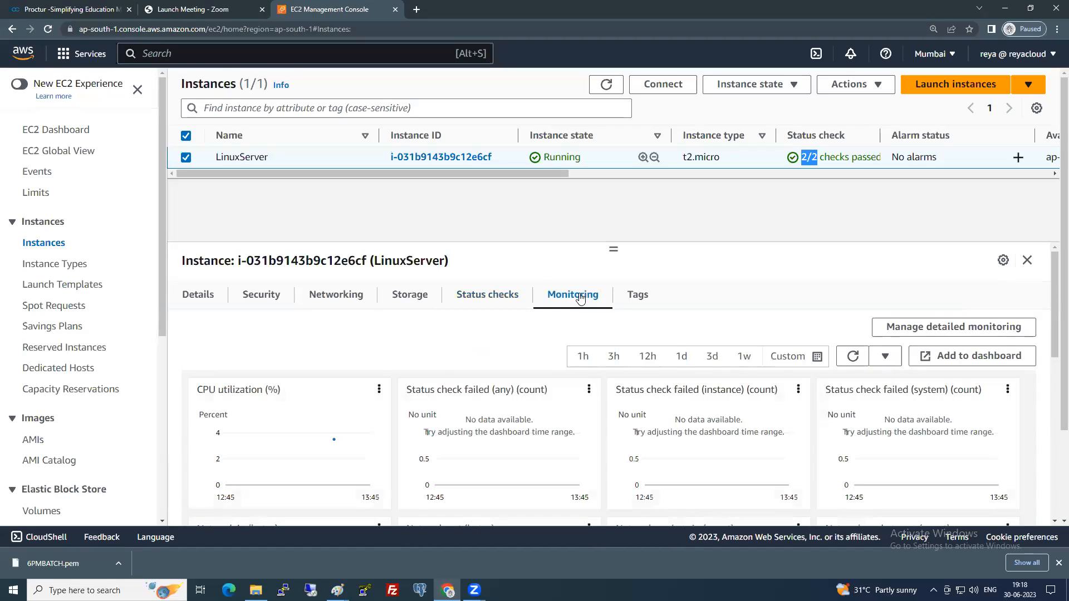
mouse_move(262, 443)
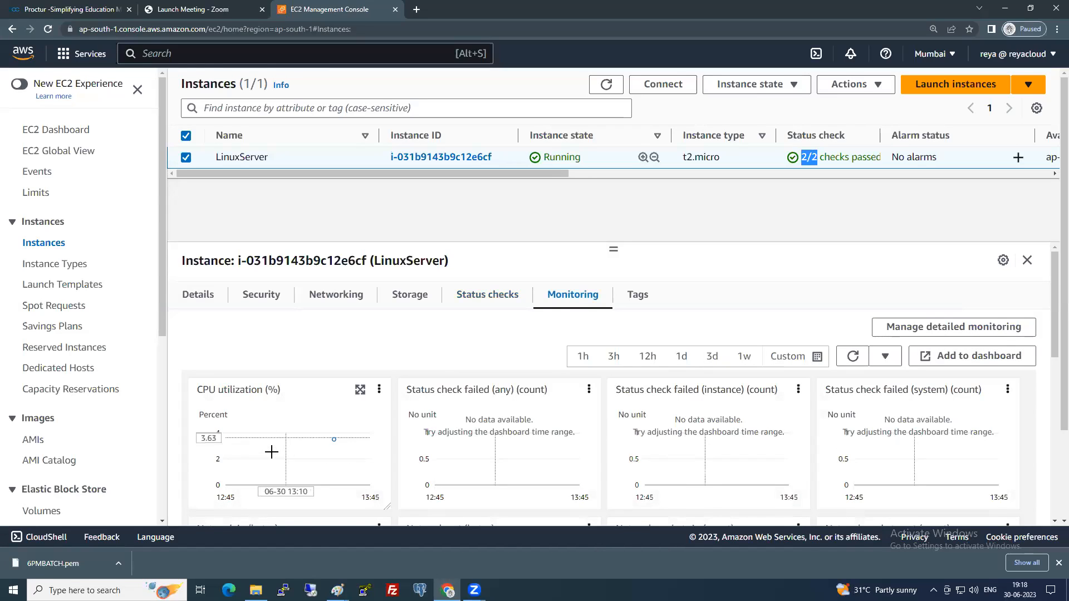
left_click(361, 390)
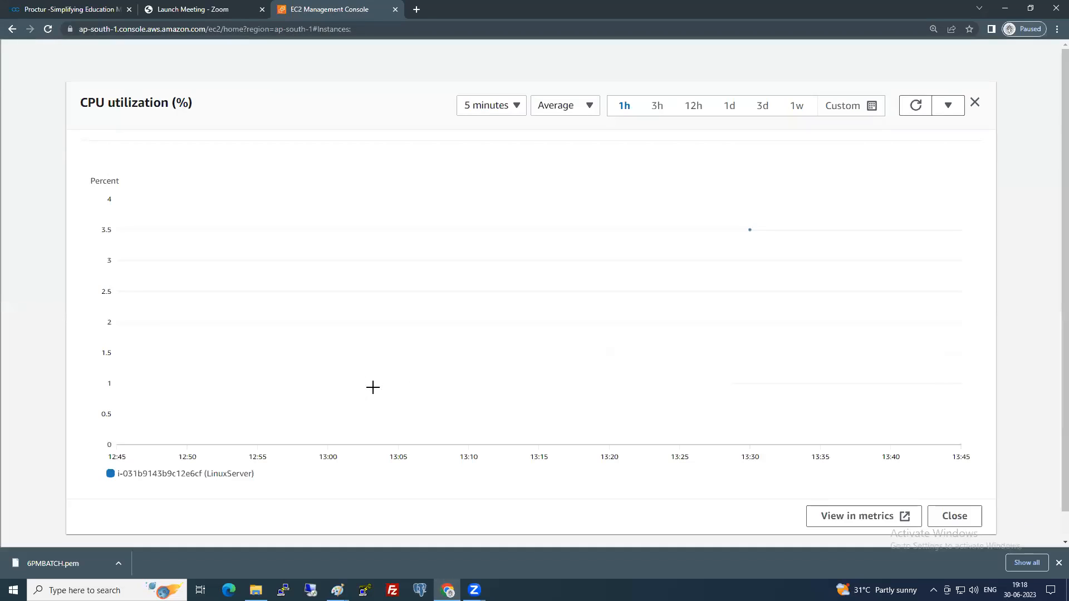
mouse_move(749, 228)
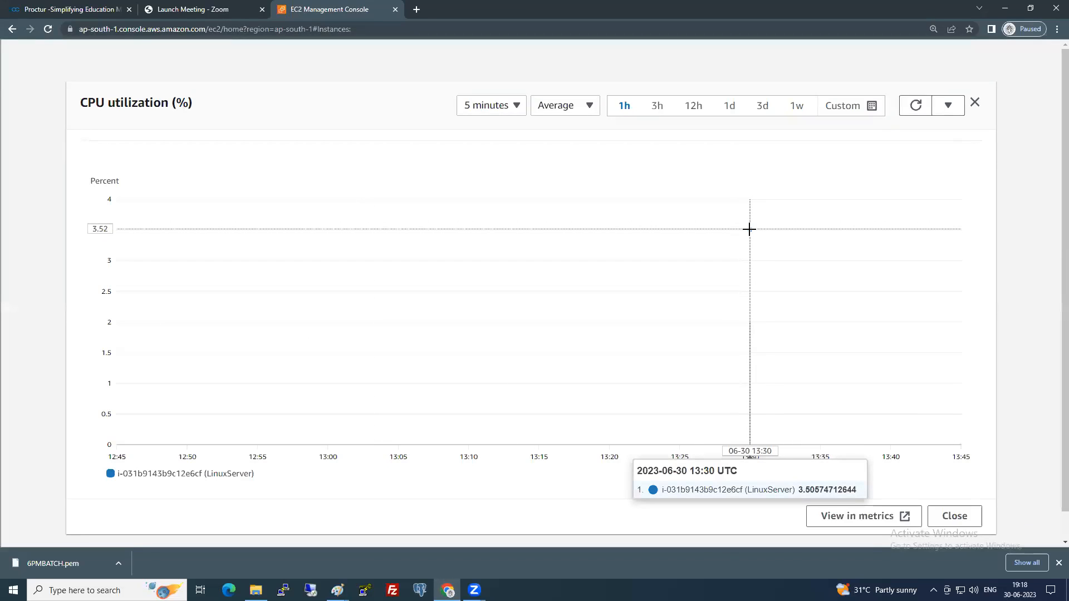
left_click(978, 106)
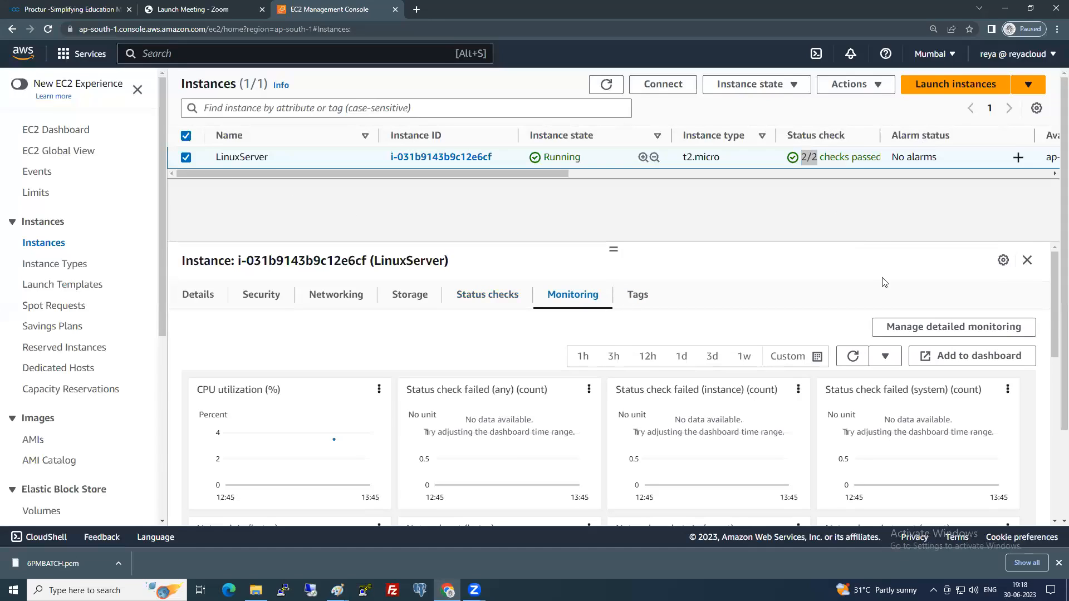
left_click(186, 158)
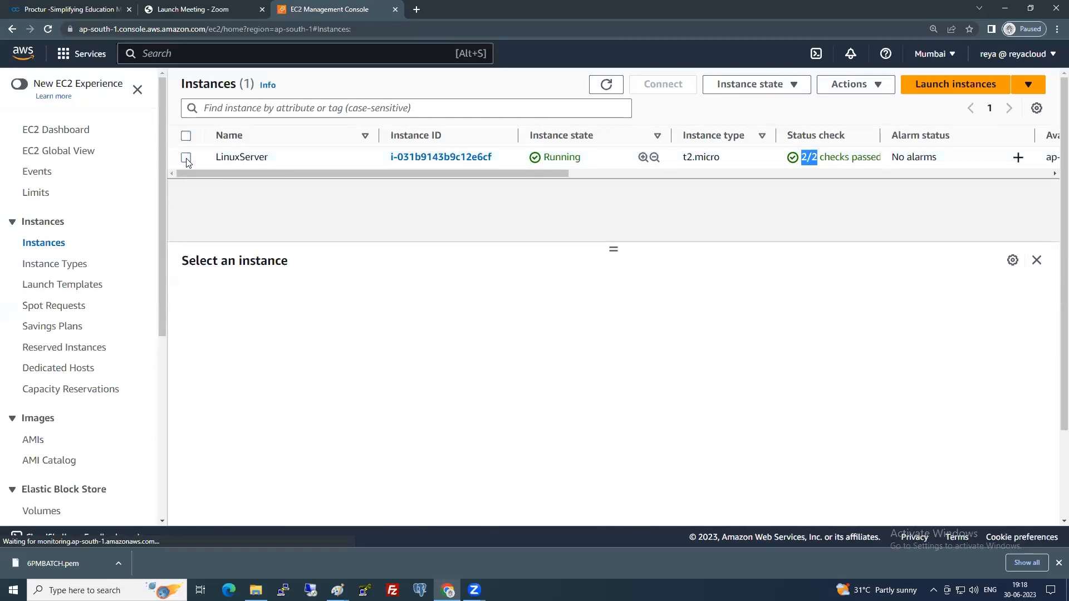
left_click(186, 158)
left_click(186, 158)
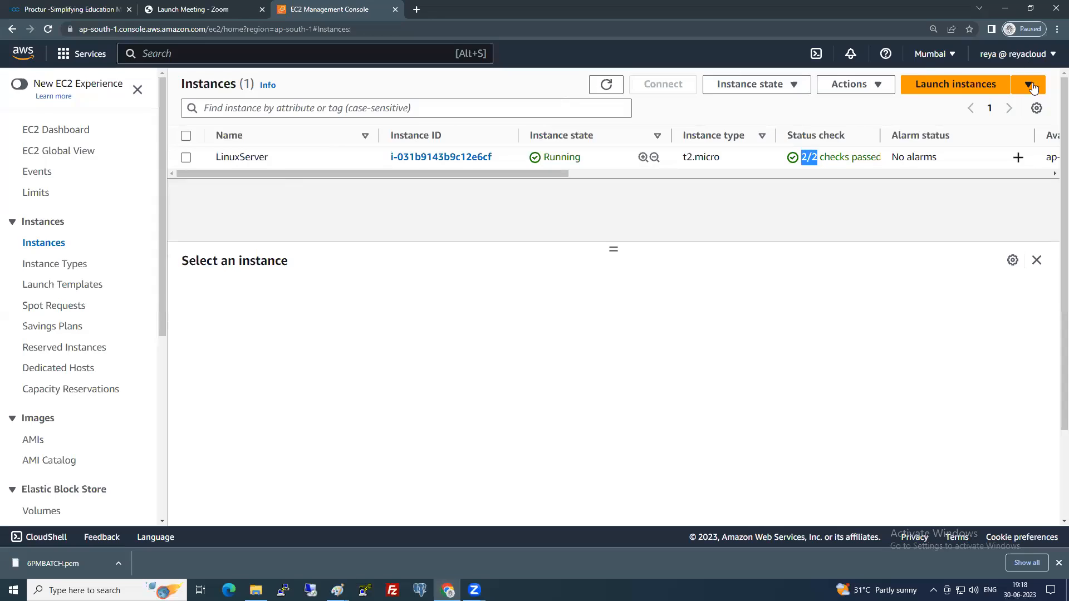
Start launching a new instance and name it WindowsServer.
left_click(970, 91)
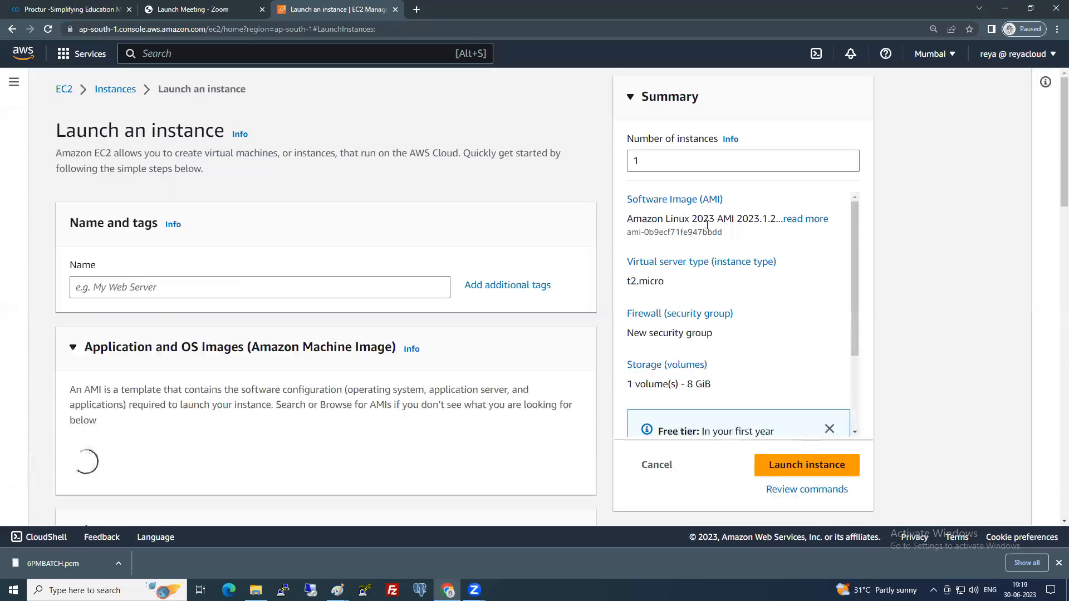
left_click(152, 295)
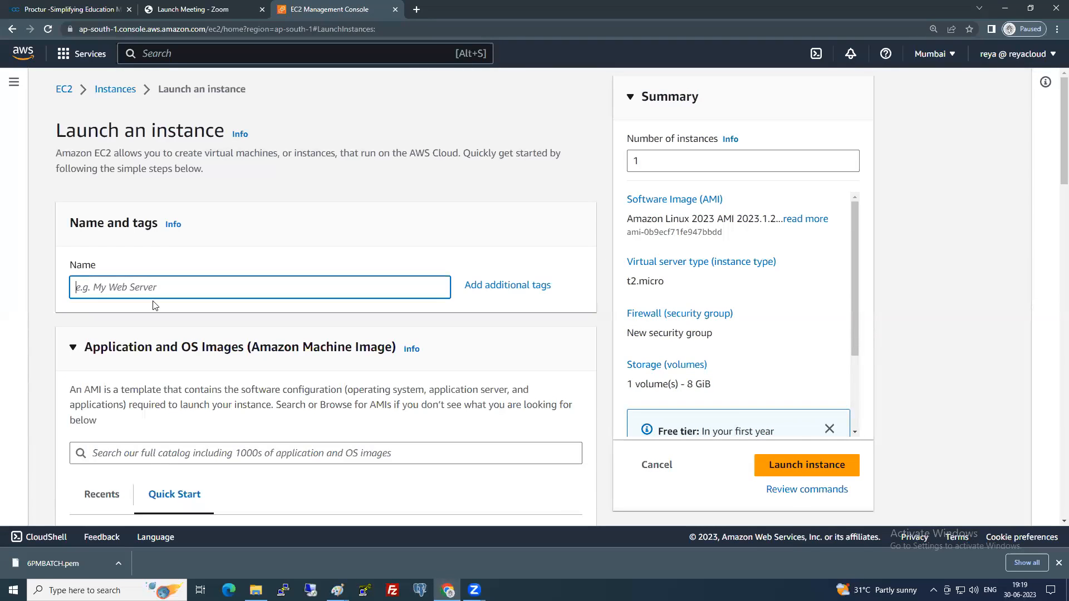
type("WindowsServer")
Browse the AMI catalog filtered to free tier only and select Microsoft Windows Server 2022 Base for the instance.
scroll(504, 284, "down", 2)
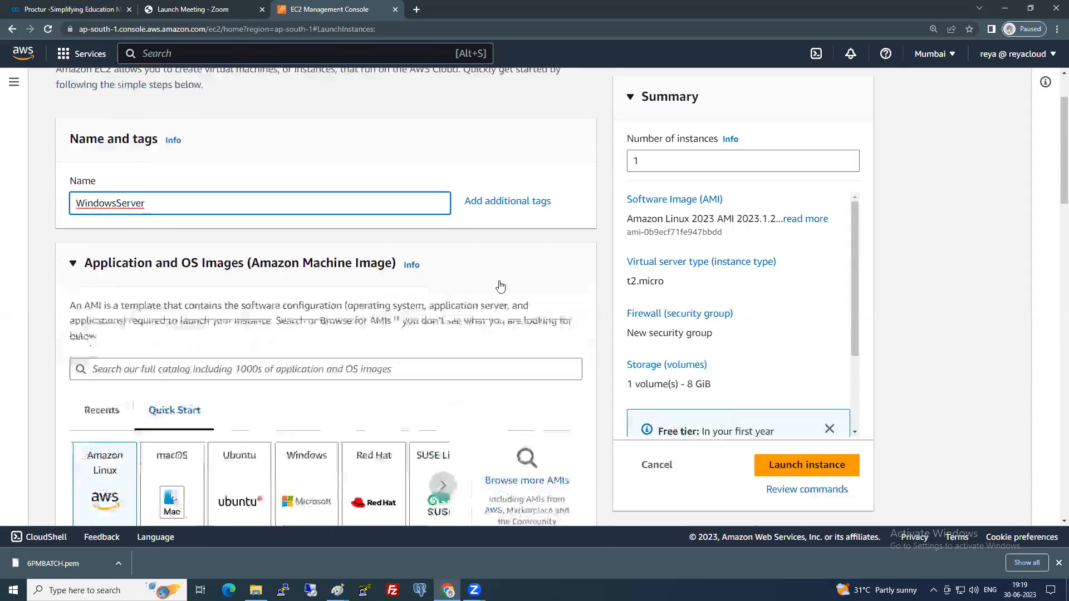
scroll(482, 282, "down", 2)
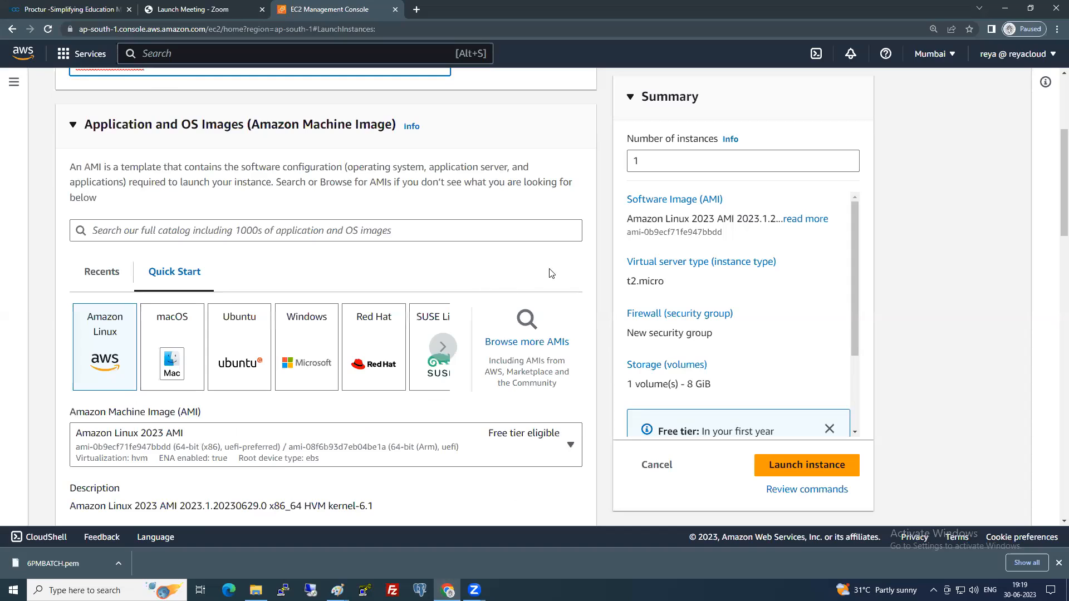
left_click(531, 346)
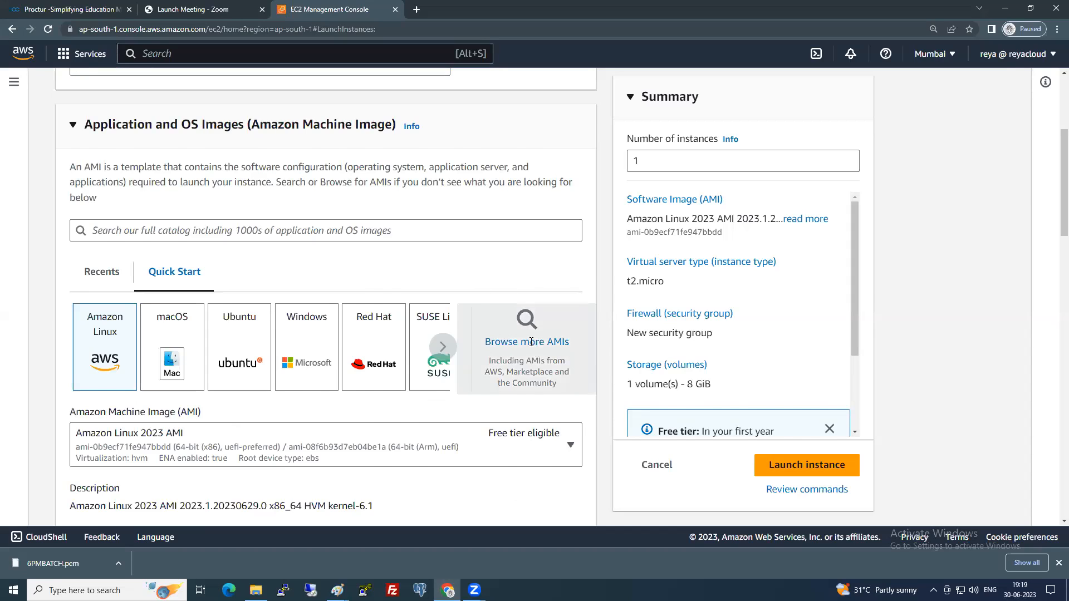
left_click(89, 298)
scroll(389, 362, "down", 4)
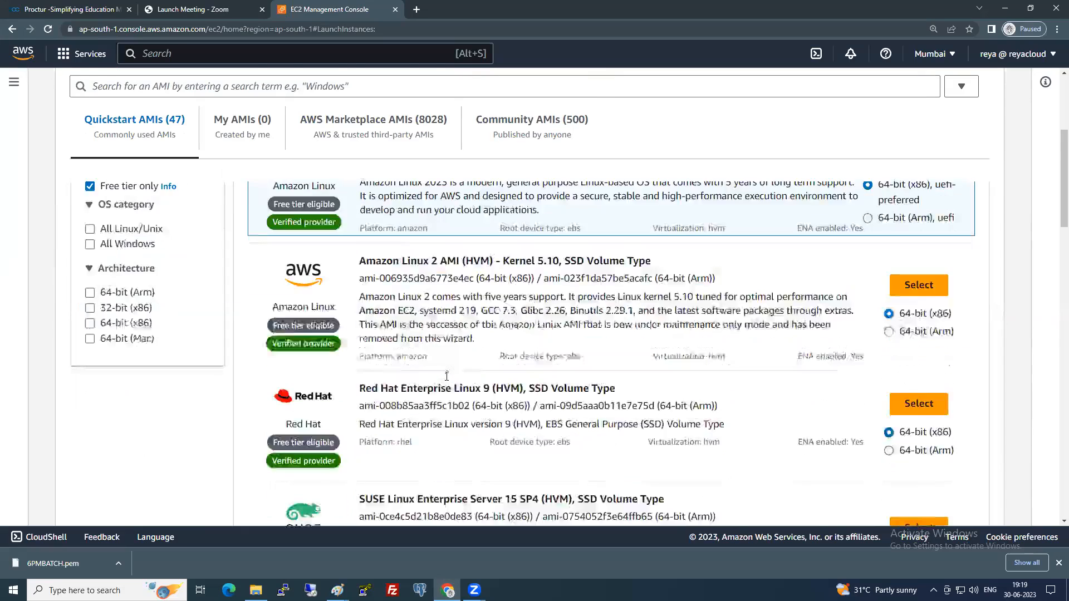
scroll(445, 381, "down", 5)
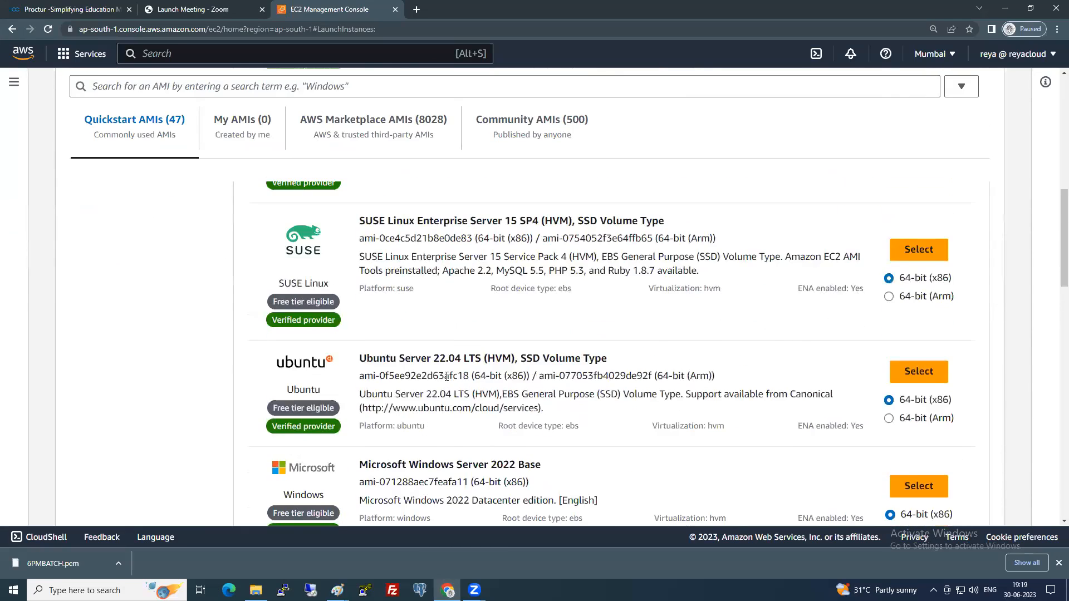
left_click_drag(363, 352, 538, 351)
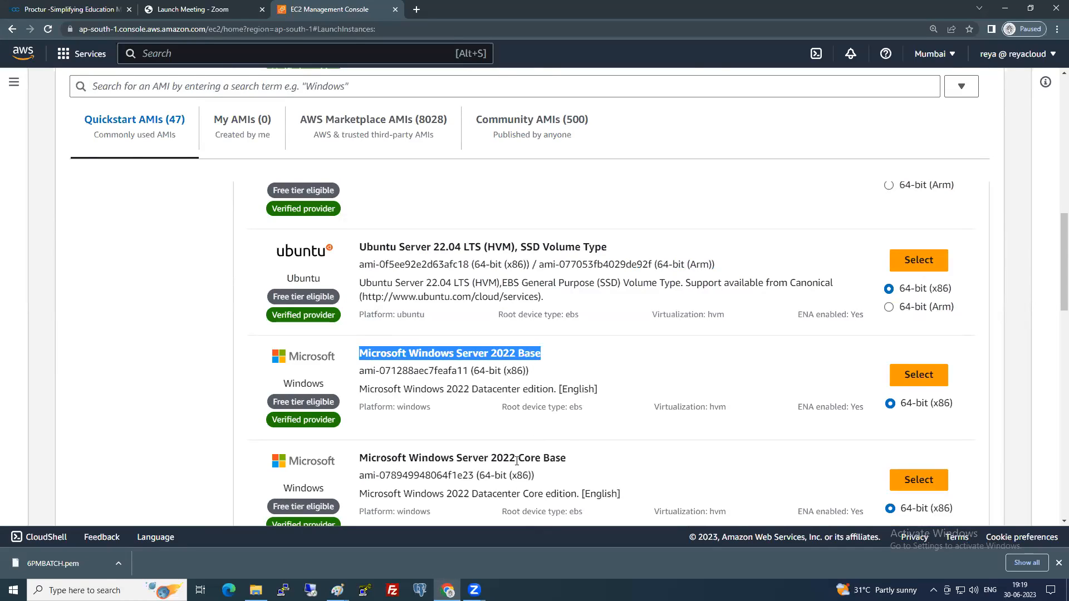
left_click_drag(273, 402, 325, 400)
left_click(546, 373)
left_click(932, 379)
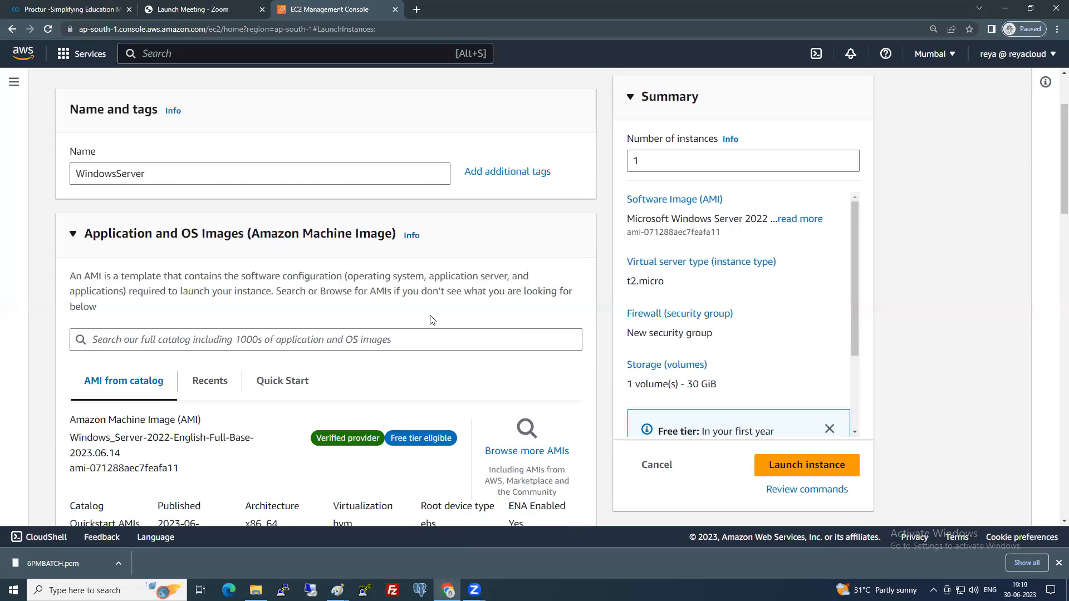
Assign the existing 6PMBATCH key pair to the new Windows instance.
scroll(430, 320, "down", 6)
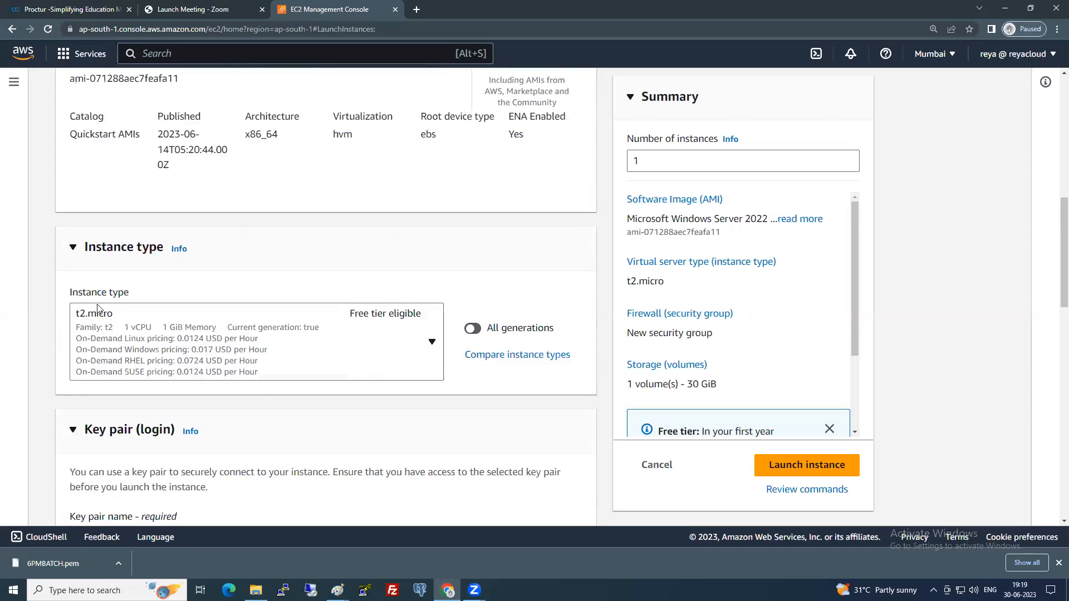
scroll(332, 334, "down", 3)
left_click(189, 372)
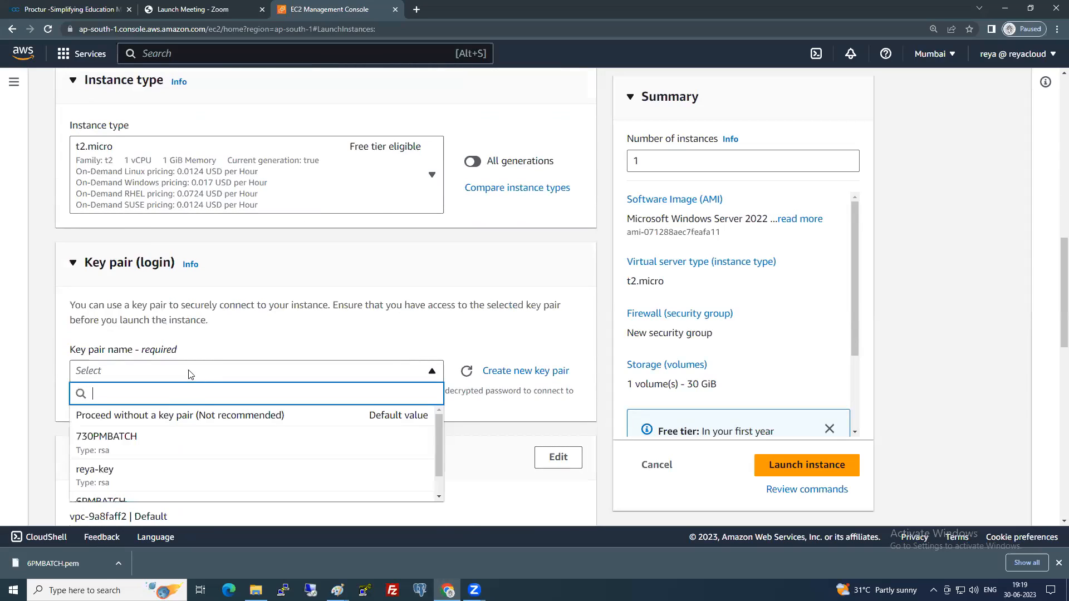
scroll(139, 480, "down", 1)
left_click(138, 477)
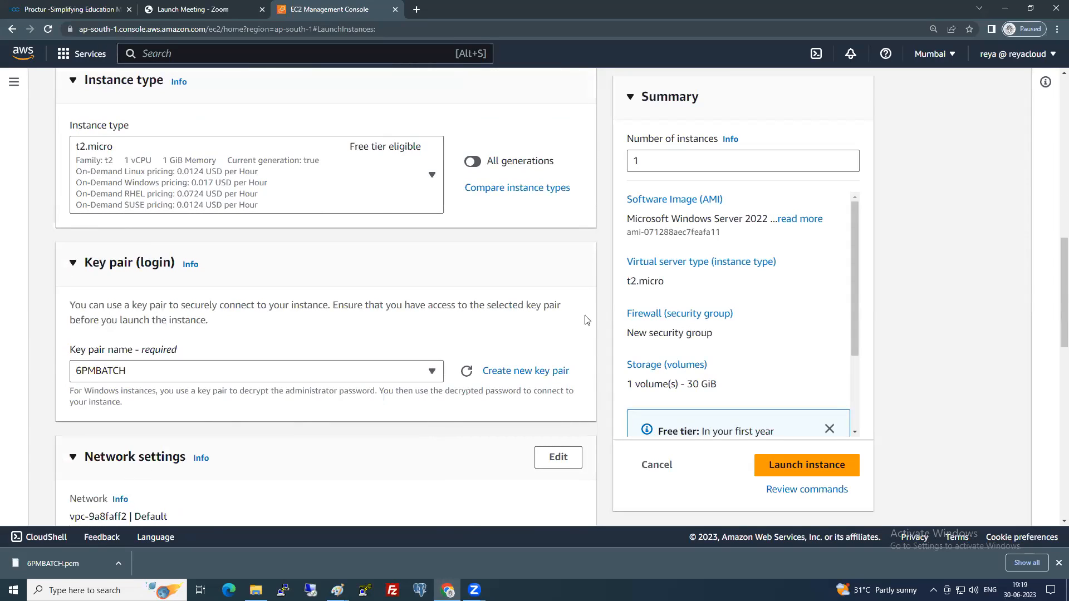
Edit the network settings and set the subnet to subnet-dd942a91 in availability zone ap-south-1b.
scroll(585, 326, "down", 3)
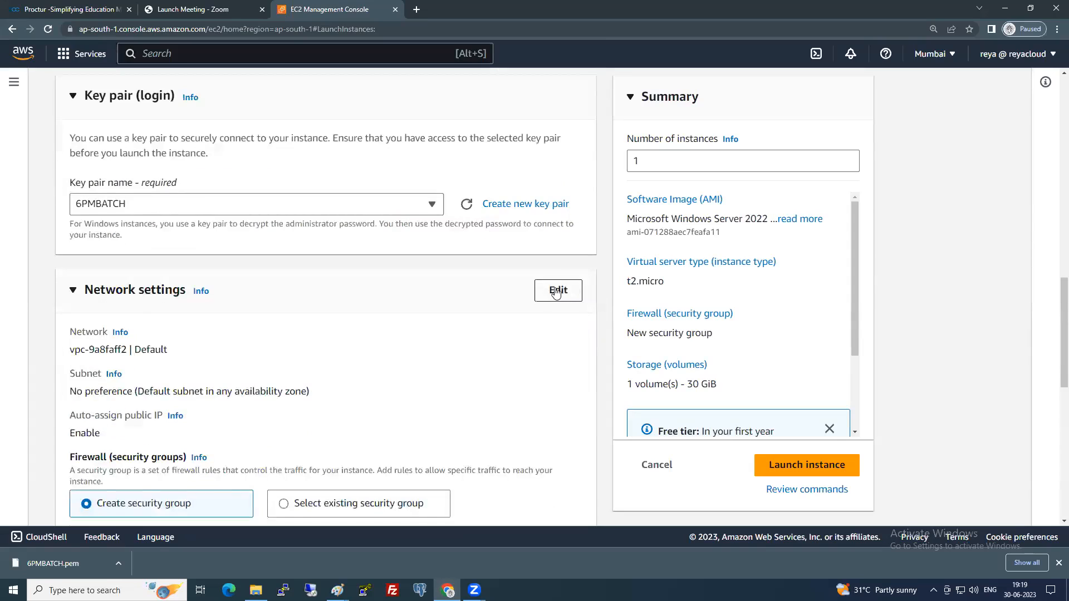
left_click(558, 290)
scroll(533, 313, "down", 2)
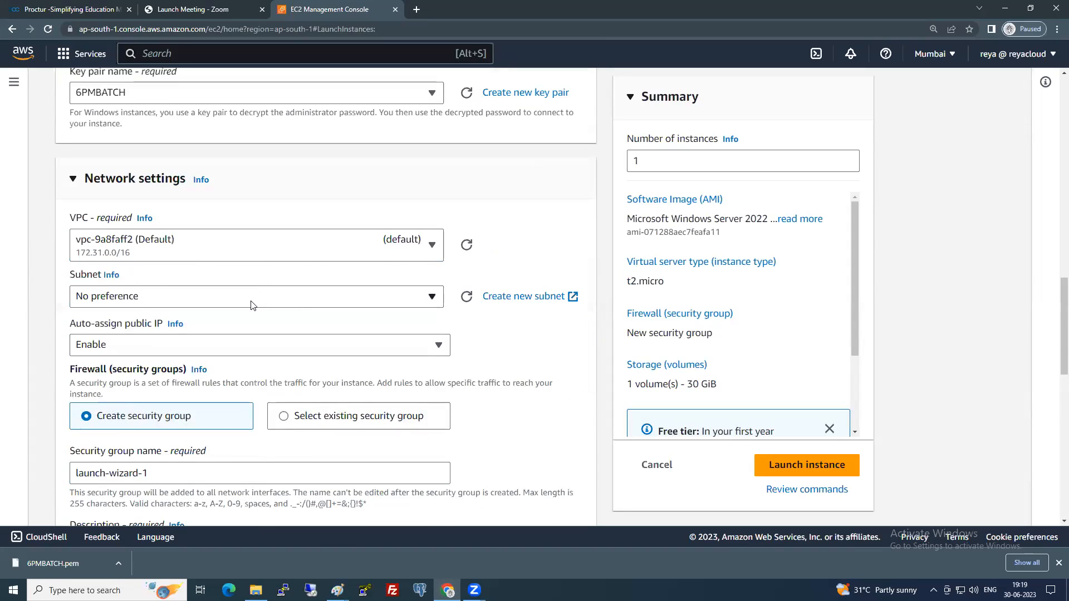
left_click(255, 296)
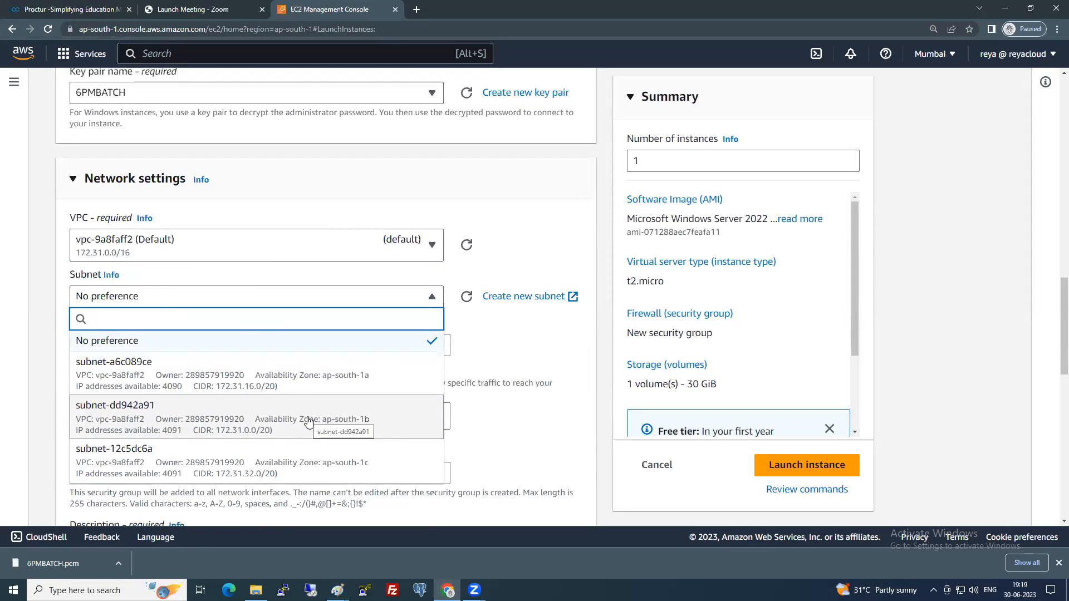
left_click(309, 421)
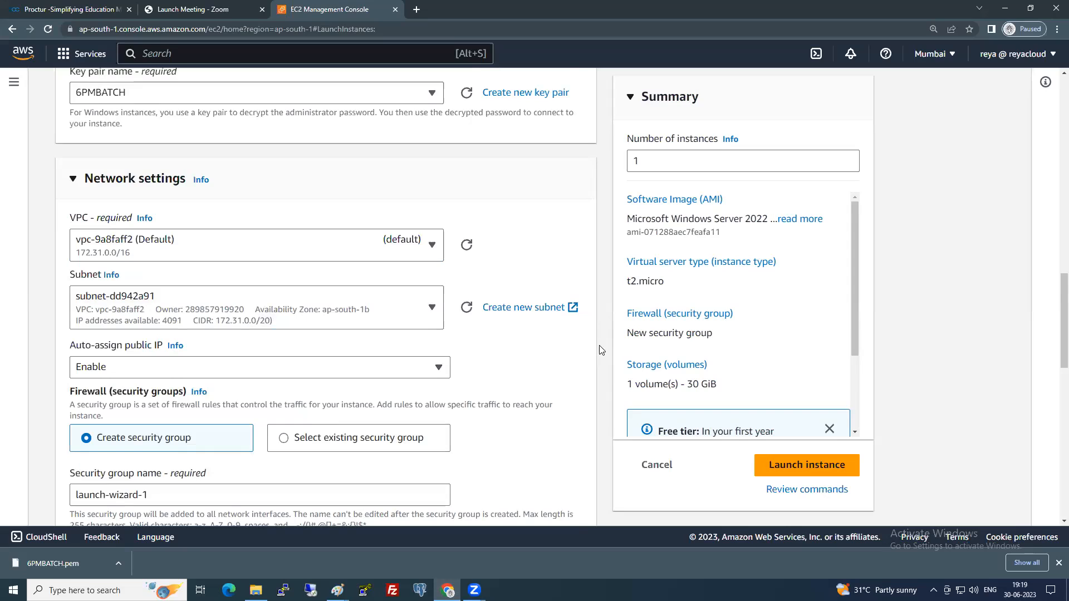
Use an existing security group for the instance's firewall and choose the default group.
scroll(600, 350, "down", 2)
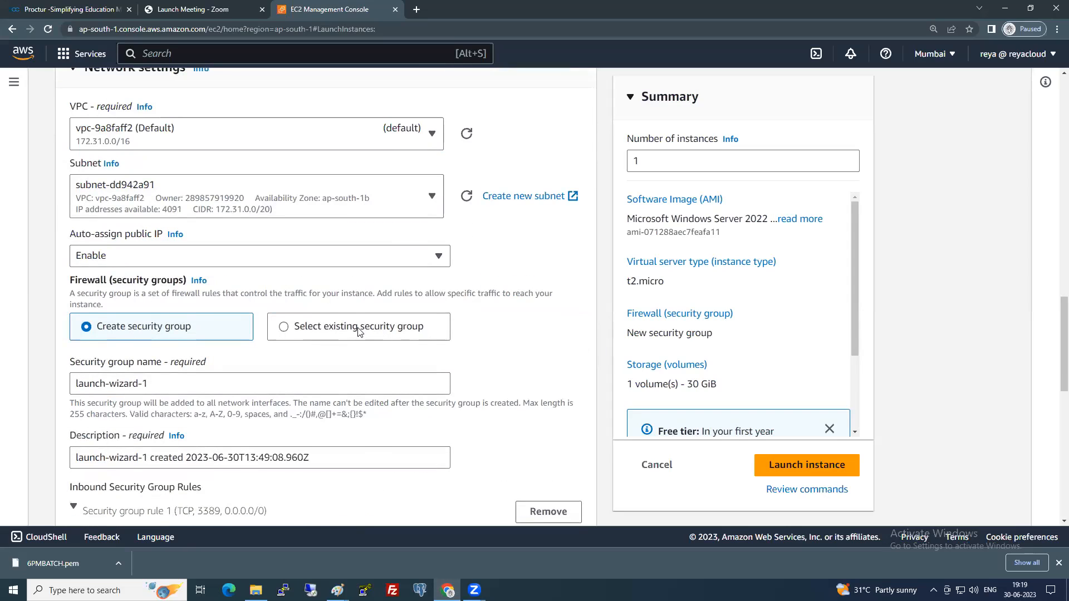
scroll(359, 332, "down", 1)
left_click(353, 272)
left_click(213, 328)
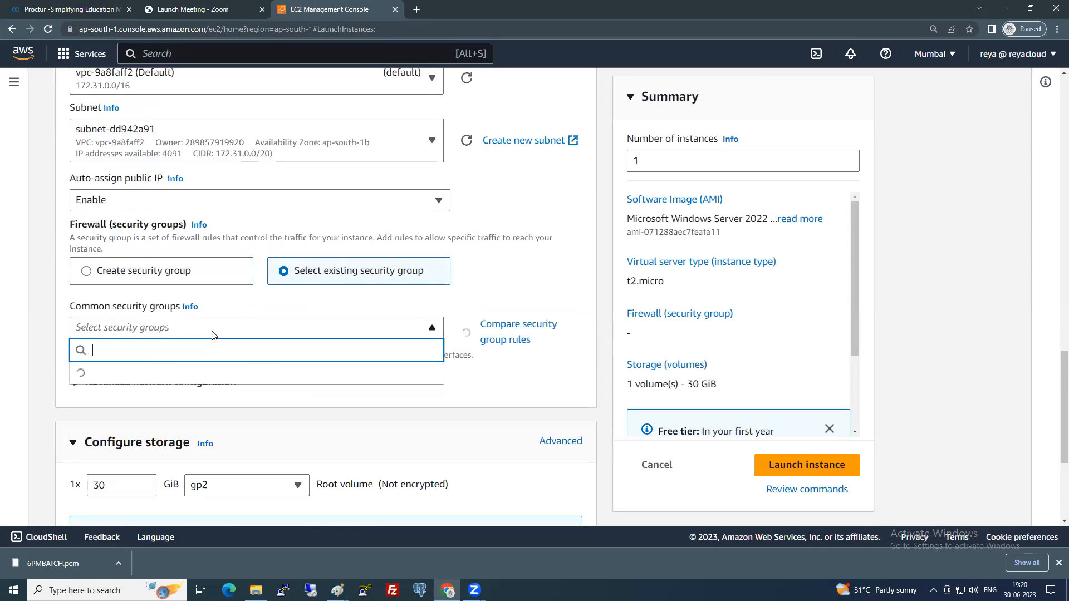
left_click(176, 374)
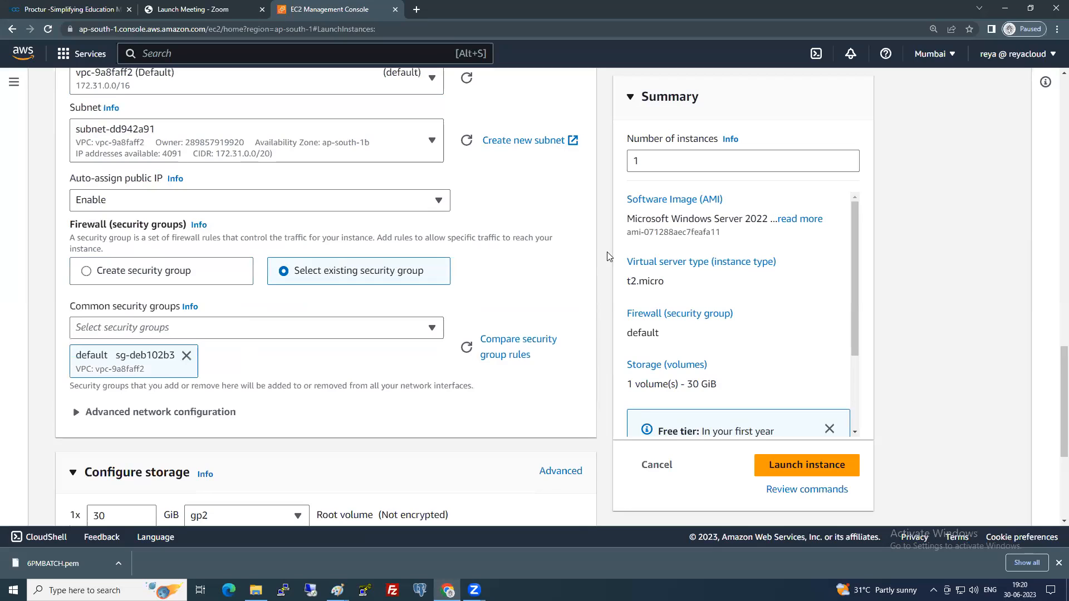
Review the root volume's storage settings and the advanced details of the new instance.
scroll(199, 351, "down", 2)
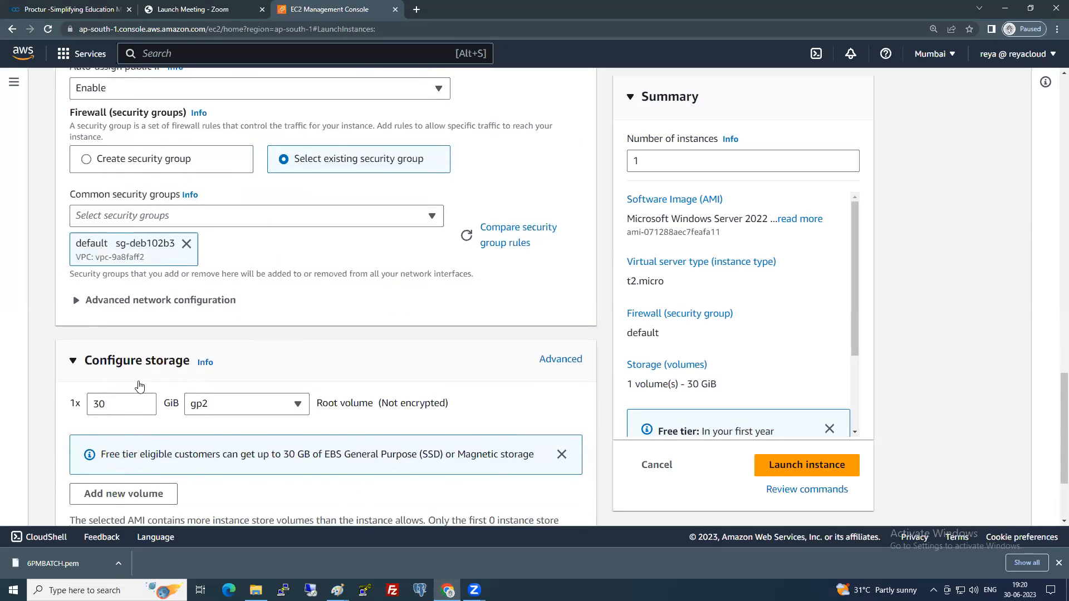
scroll(136, 382, "down", 2)
double_click(110, 269)
left_click(55, 316)
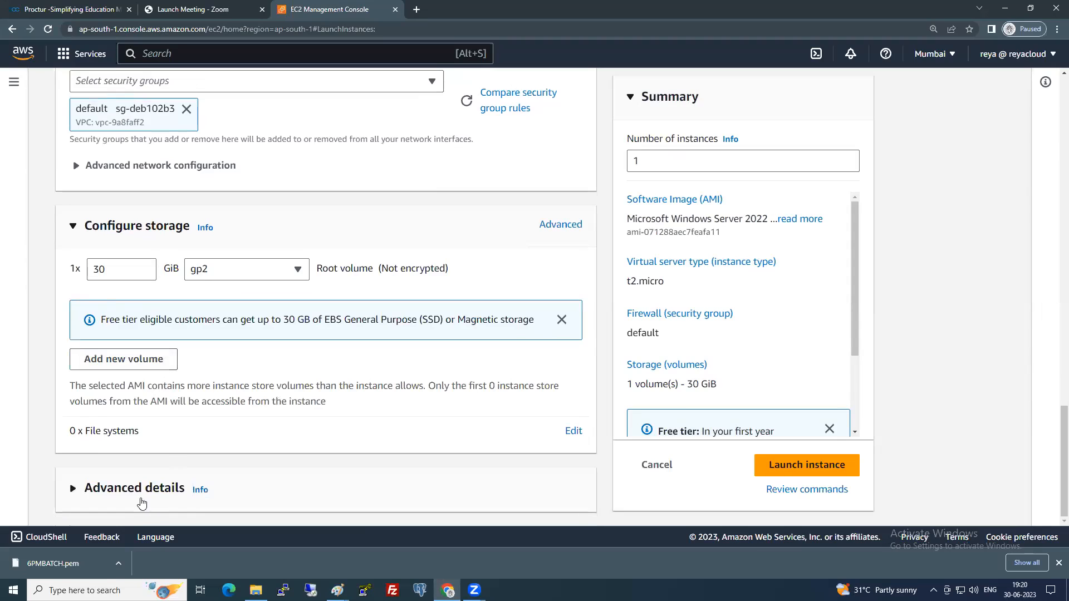
left_click(139, 489)
scroll(157, 280, "down", 4)
left_click(154, 266)
Launch the WindowsServer instance and open LinuxServer's details from the instances list.
left_click(817, 471)
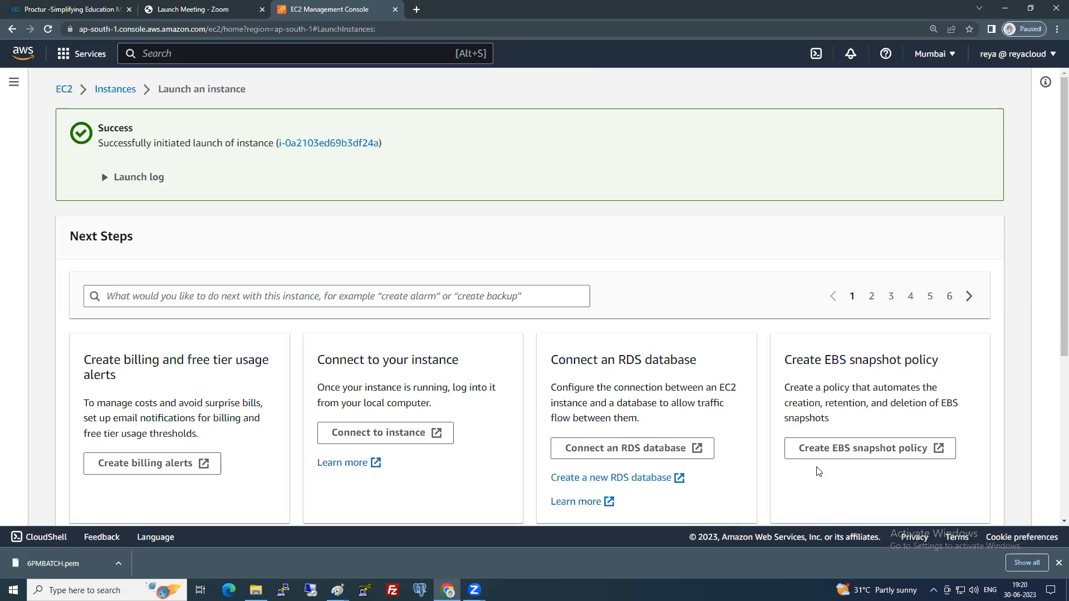
left_click(124, 95)
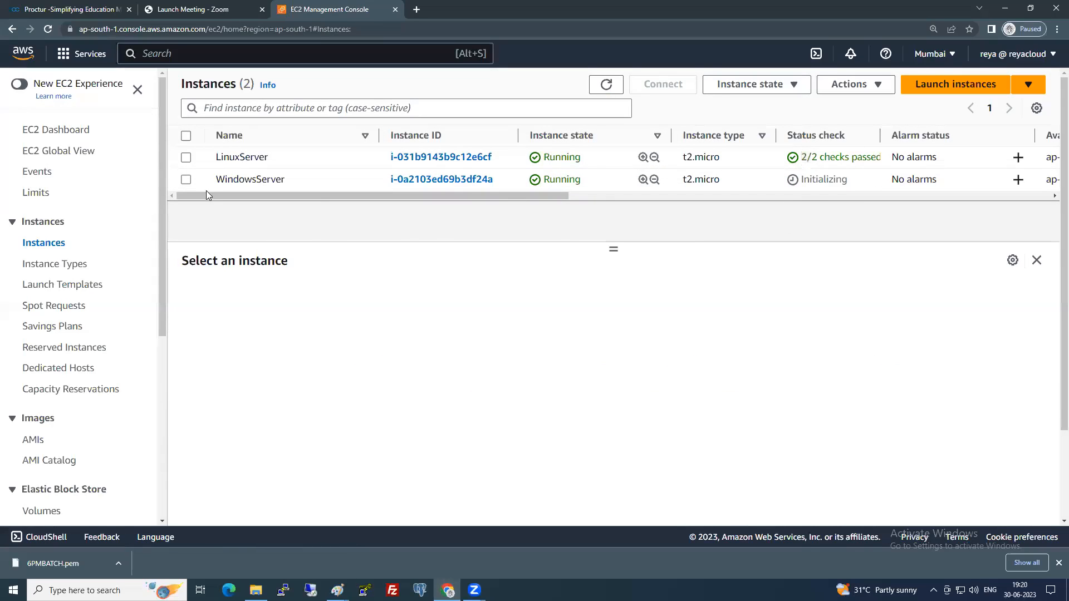
left_click(186, 159)
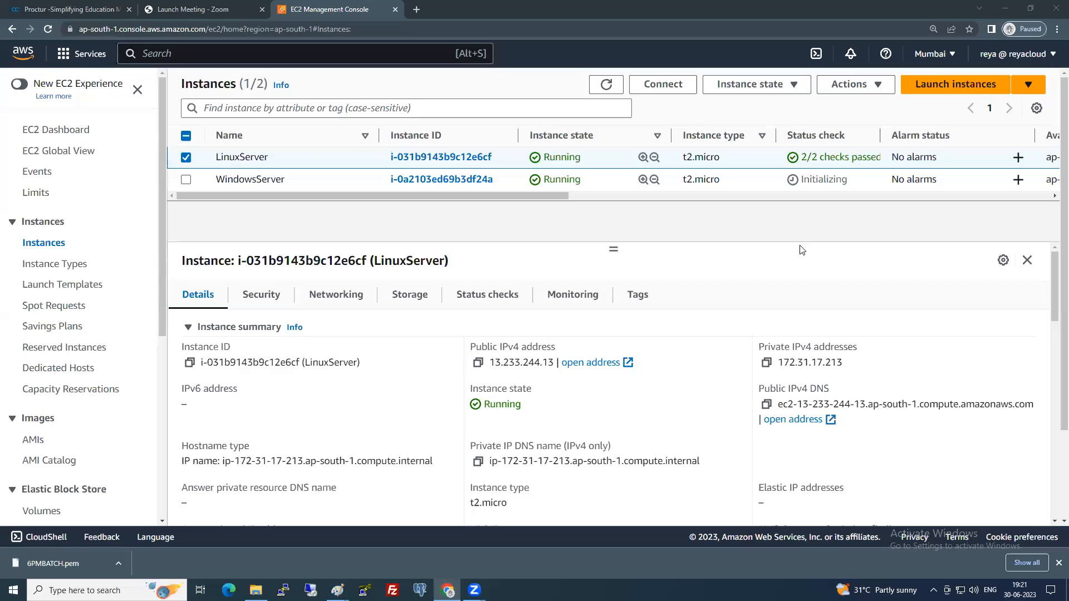
Open Google in a new browser tab and search for "putty download for windows".
left_click(415, 10)
type("g")
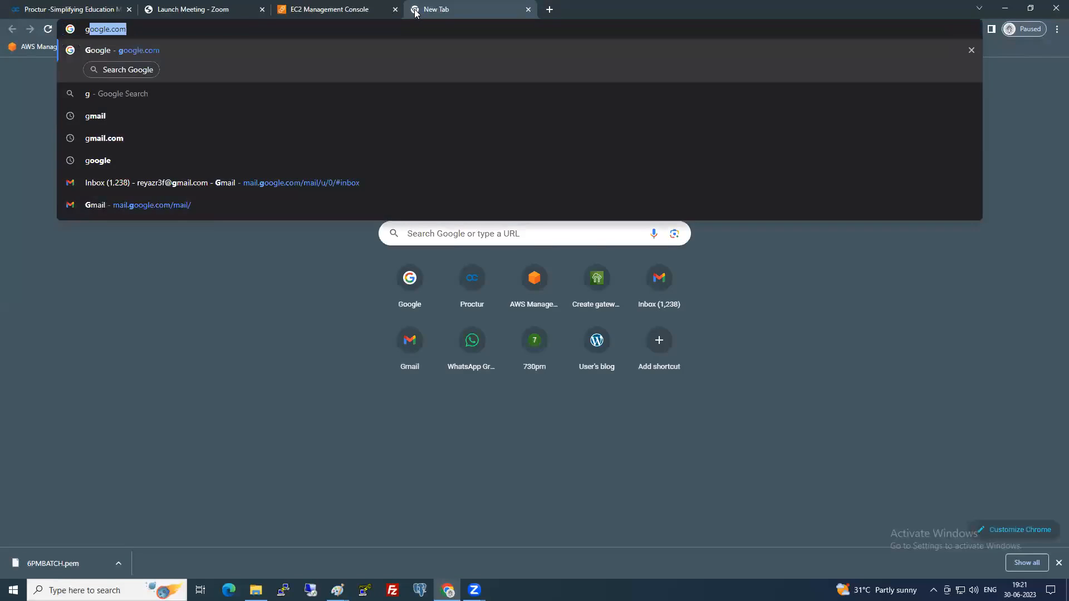
key("Return")
type("pu")
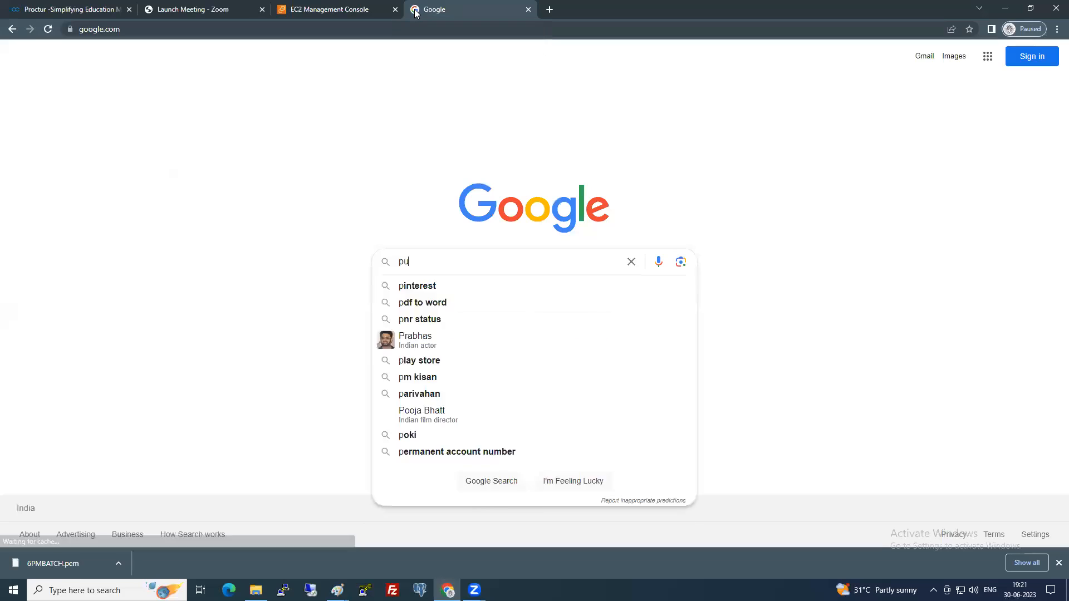
type("tty downlo")
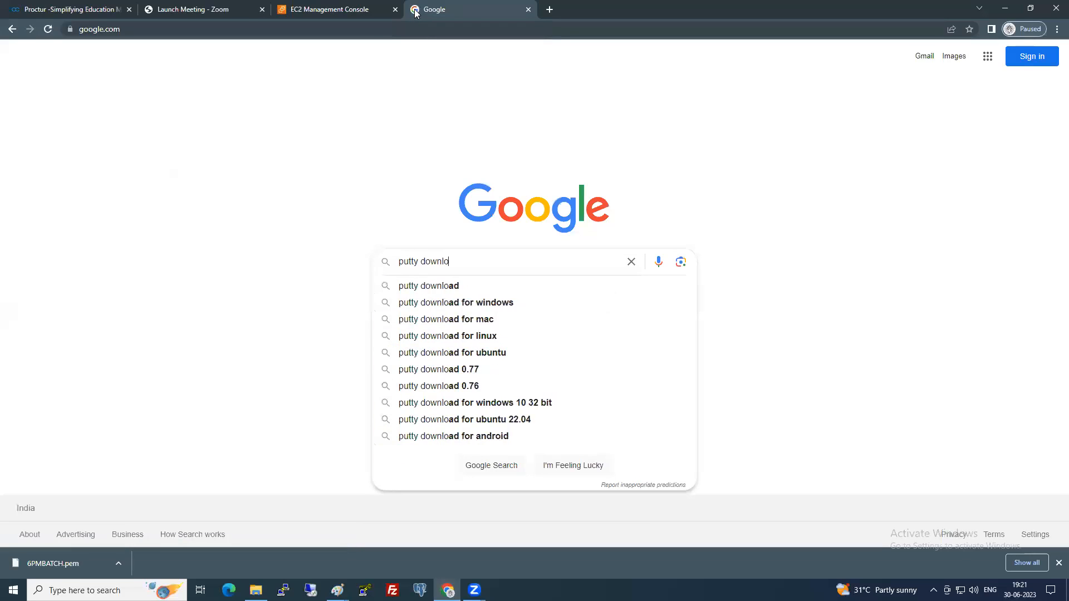
left_click(482, 303)
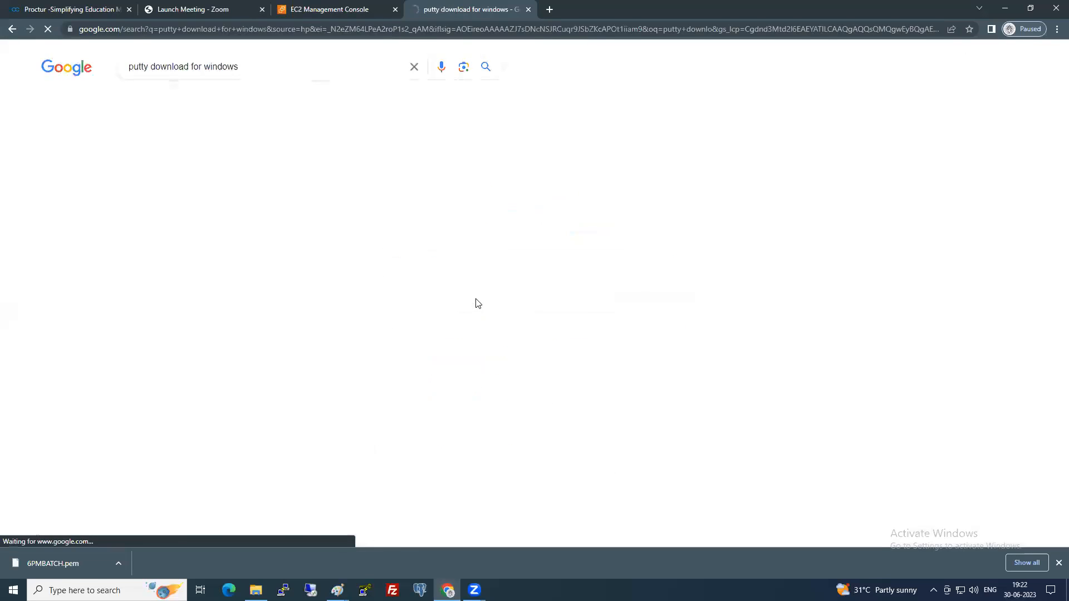
Go from putty.org to the latest release download page and look through the PuTTY installers and standalone binaries.
left_click(220, 180)
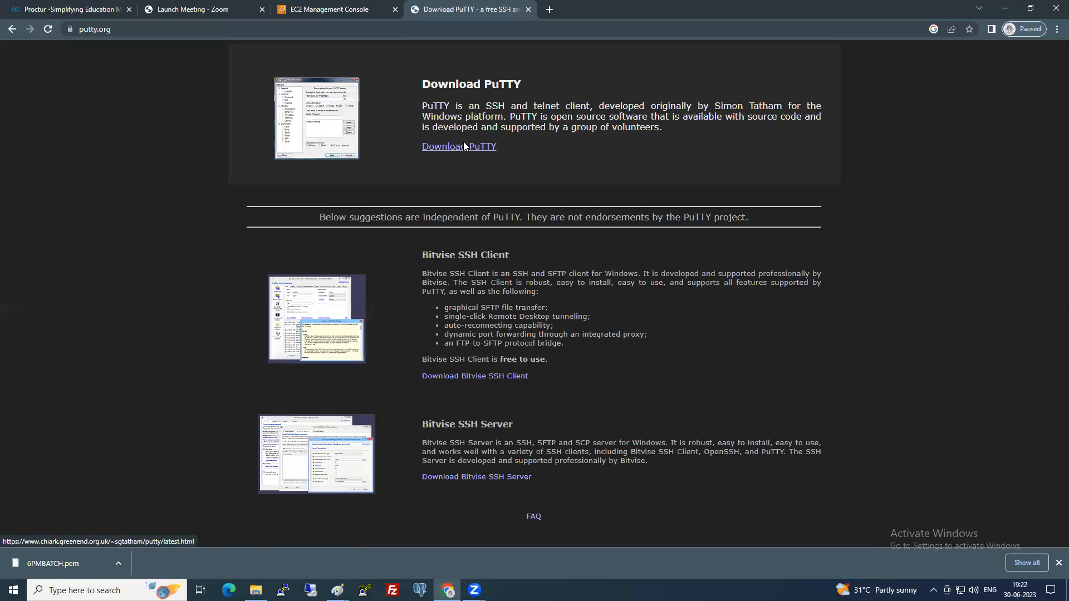
left_click(464, 145)
scroll(469, 347, "down", 2)
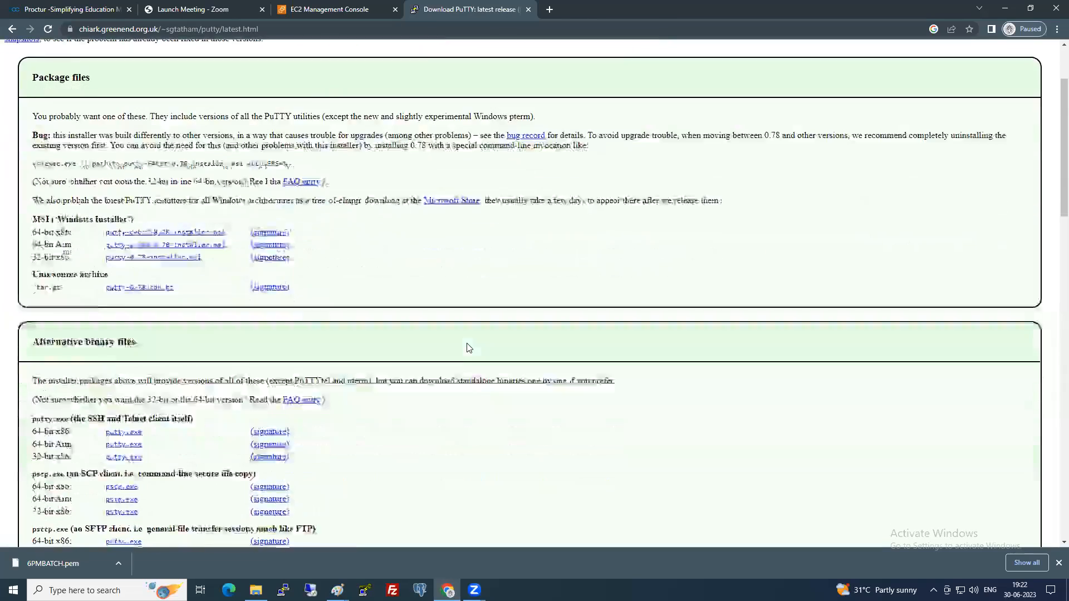
scroll(469, 348, "down", 2)
scroll(466, 341, "up", 1)
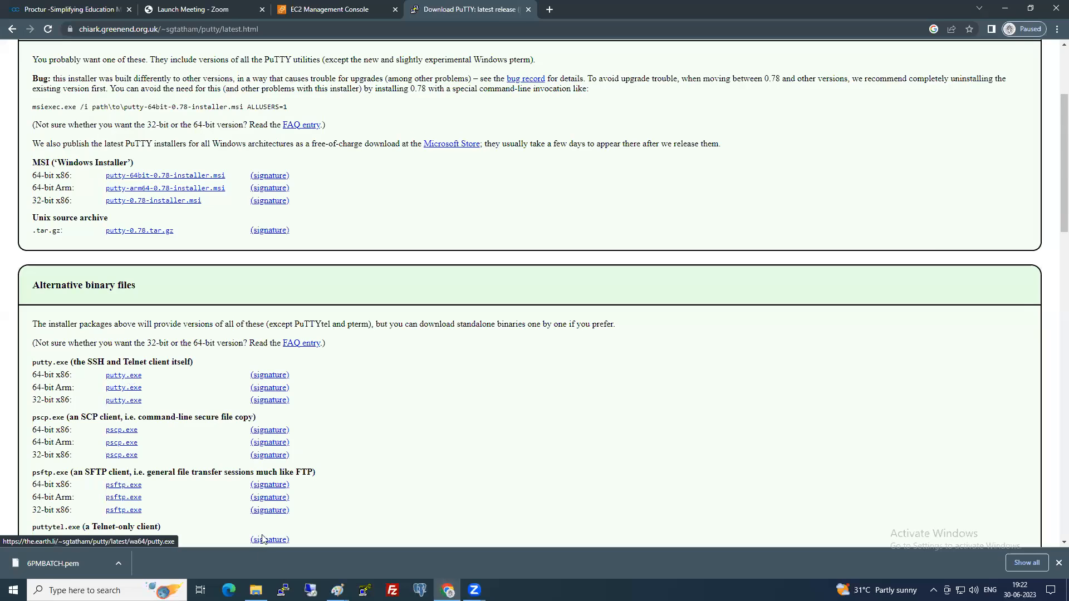
Switch to the installed PuTTY to show its configuration window, and locate the puttygen.exe downloads on the PuTTY page.
left_click(283, 590)
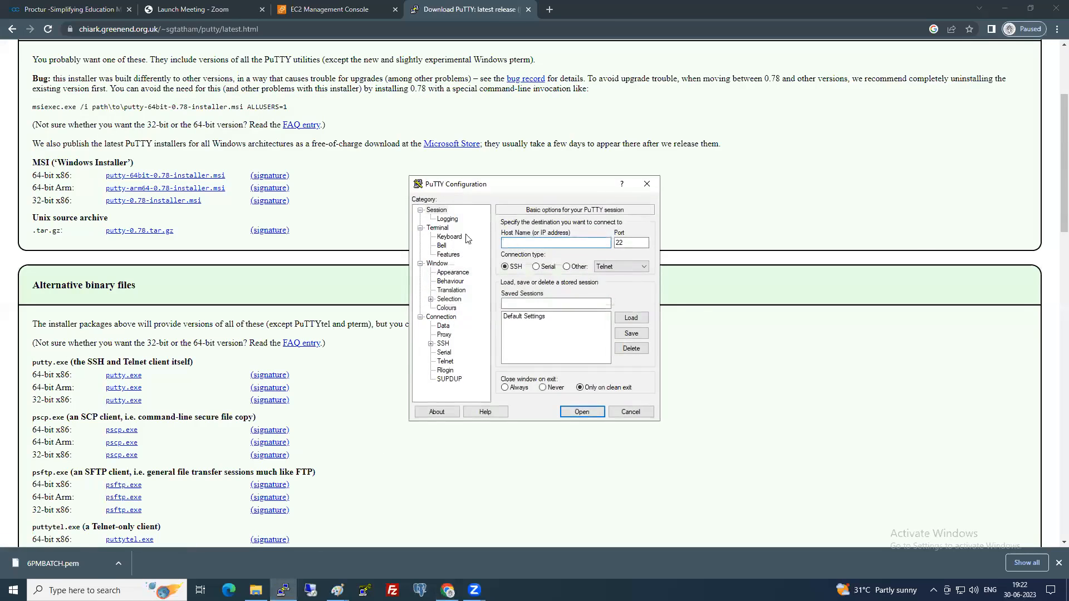
left_click_drag(472, 189, 499, 149)
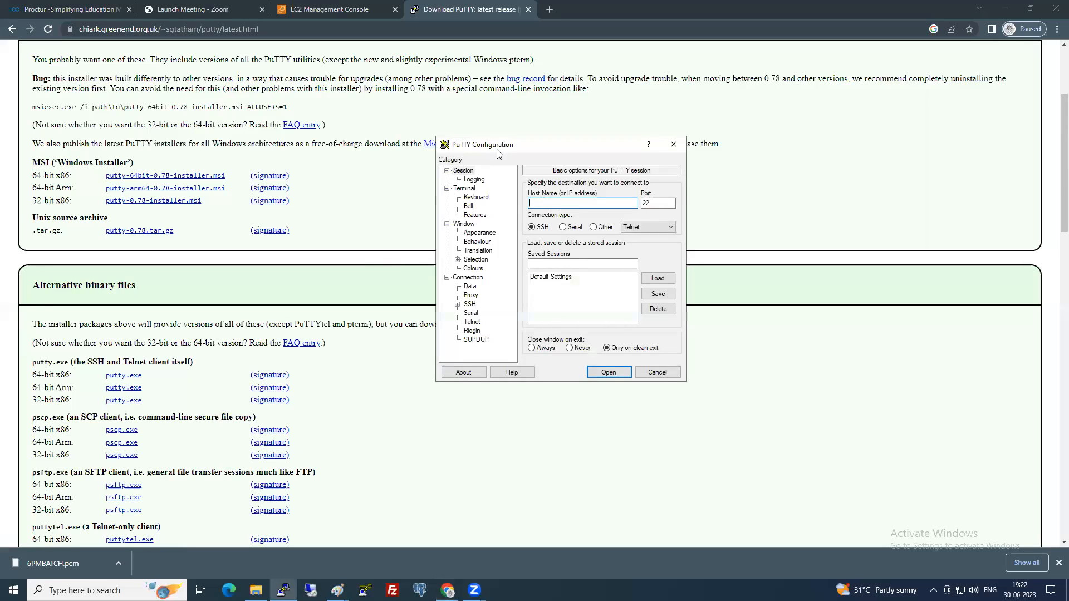
scroll(172, 417, "down", 2)
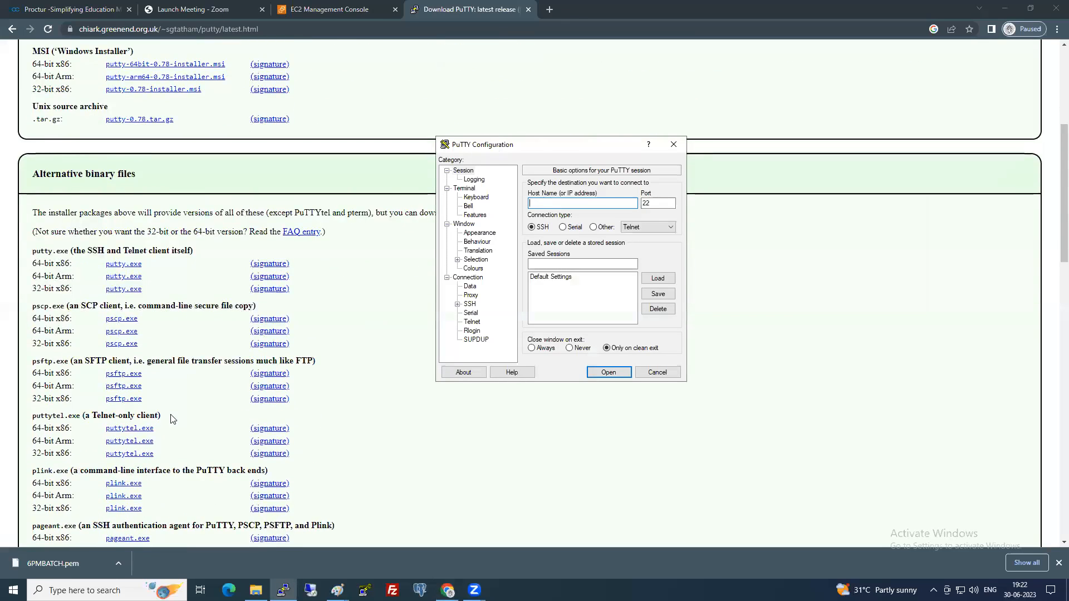
scroll(173, 418, "down", 3)
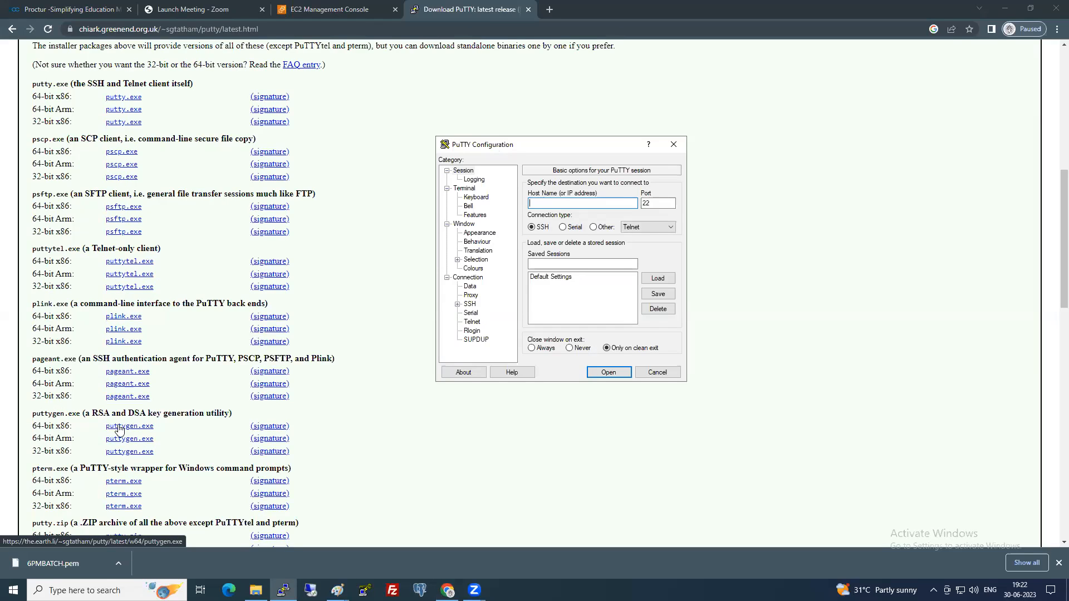
left_click(365, 28)
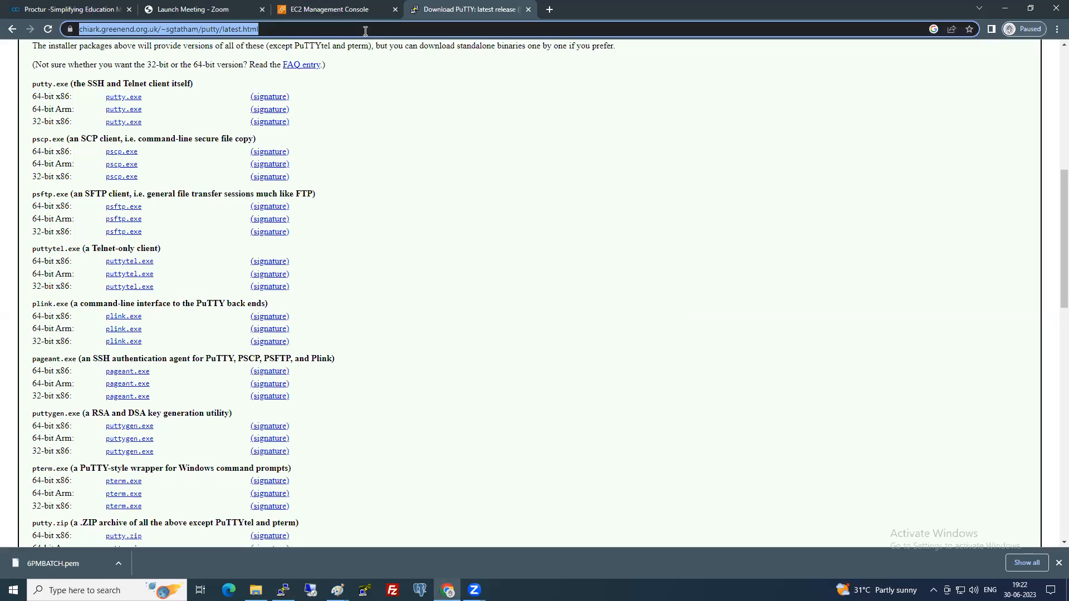
left_click(776, 263)
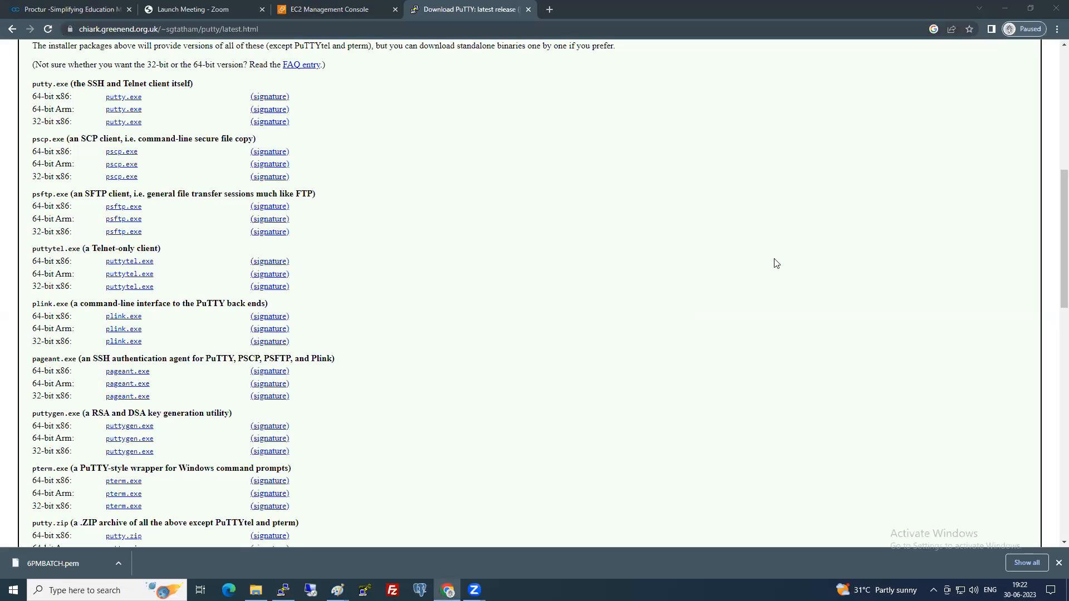
Return to the EC2 console and show PuTTY Key Generator briefly, followed by the PuTTY Configuration window.
left_click(346, 9)
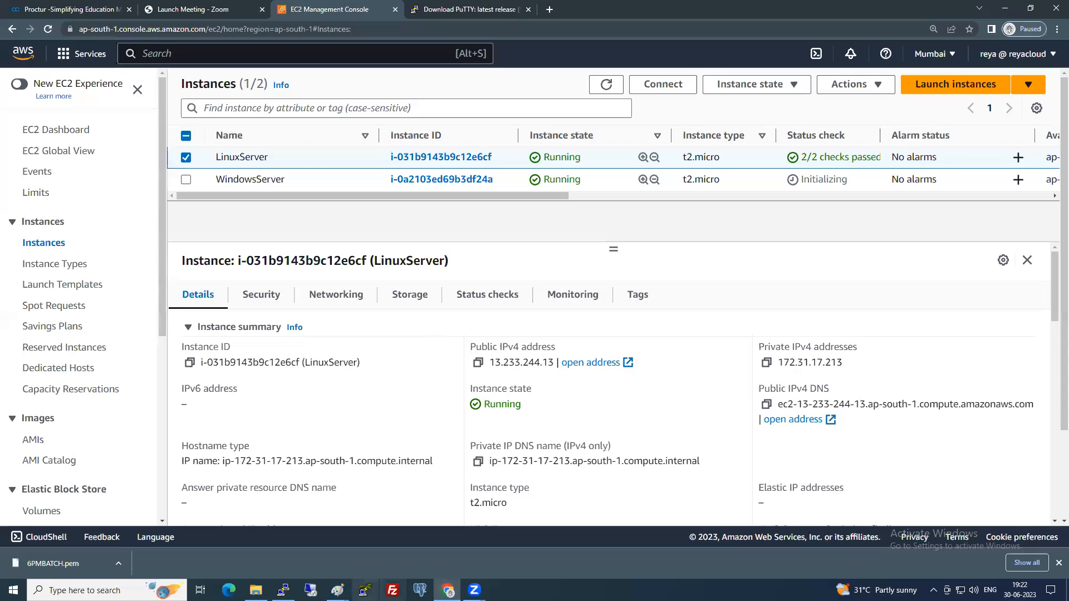
left_click(365, 590)
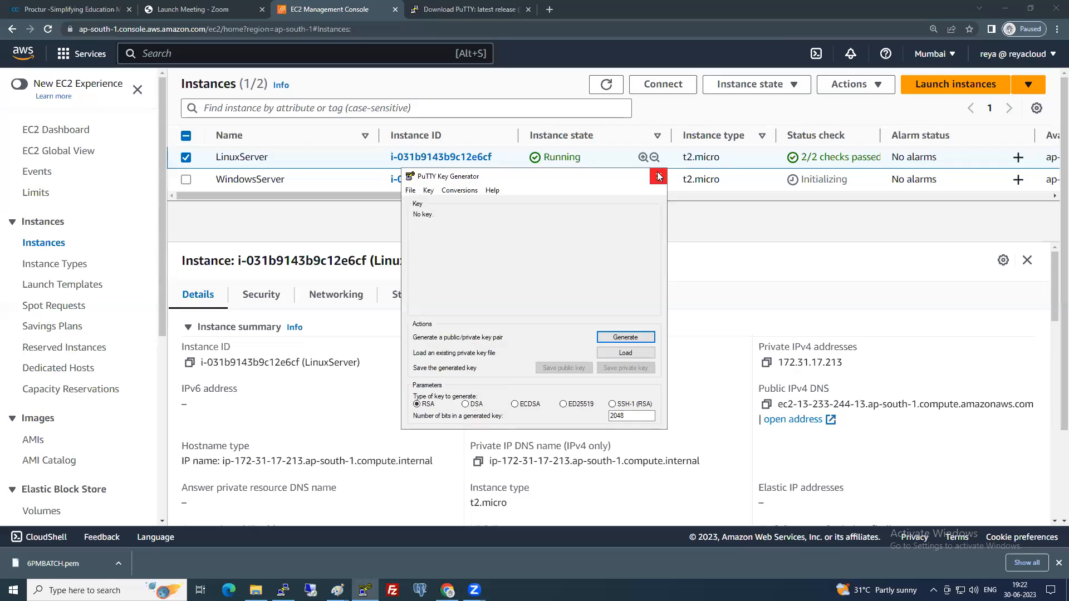
left_click(657, 176)
left_click(284, 590)
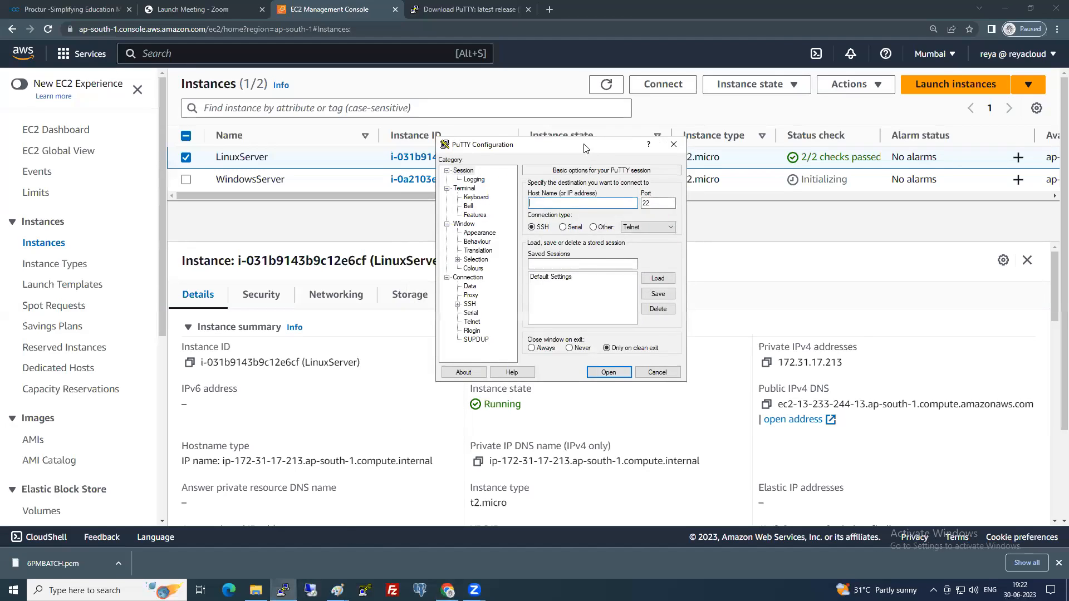
left_click_drag(587, 148, 577, 207)
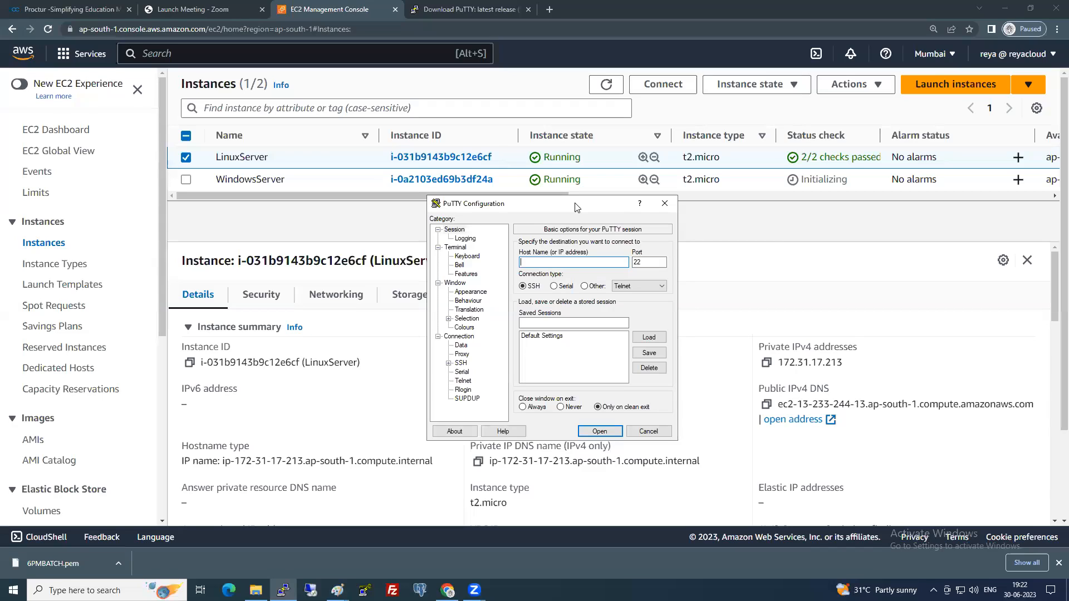
left_click_drag(581, 208, 611, 202)
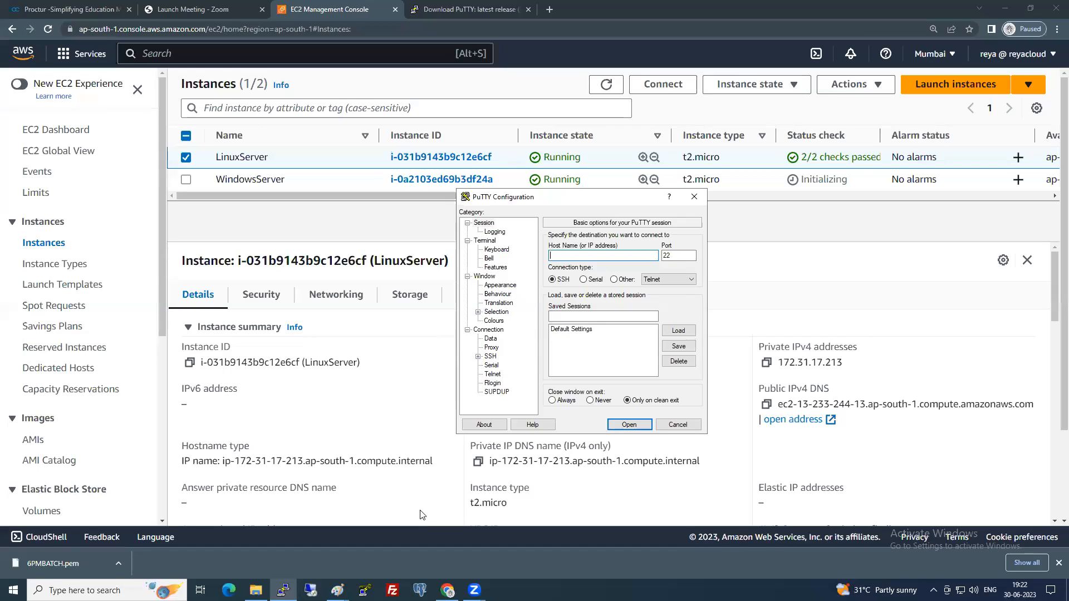
Switch to PuTTY Key Generator and close the PuTTY Configuration window.
left_click(365, 590)
left_click(694, 211)
left_click(694, 197)
left_click_drag(560, 181, 604, 216)
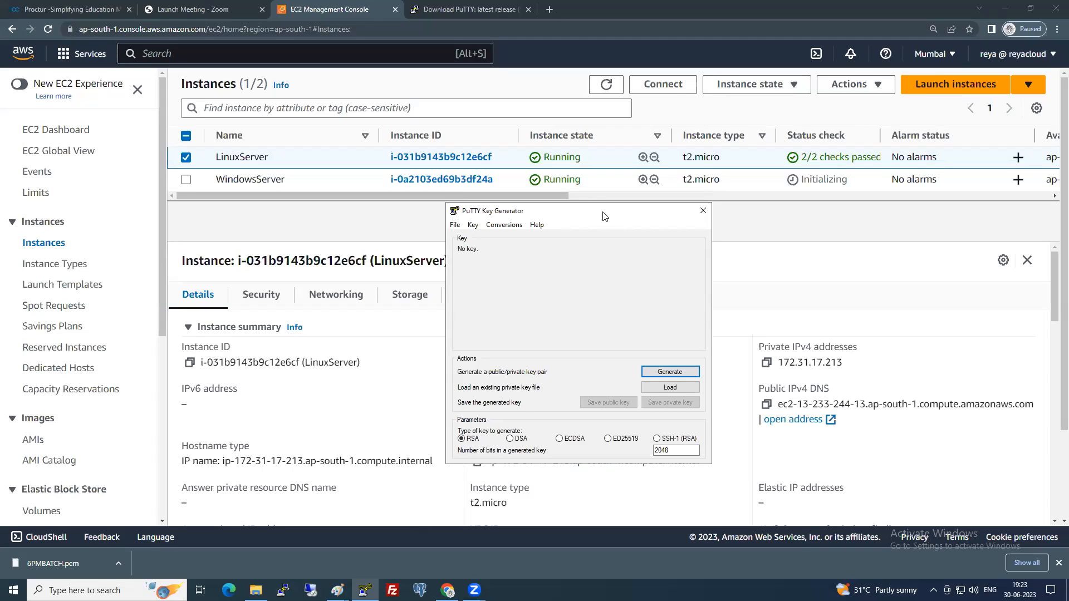
Load the existing private key file 6PMBATCH.pem into the key generator, with the file filter set to All Files (*.*).
left_click(678, 388)
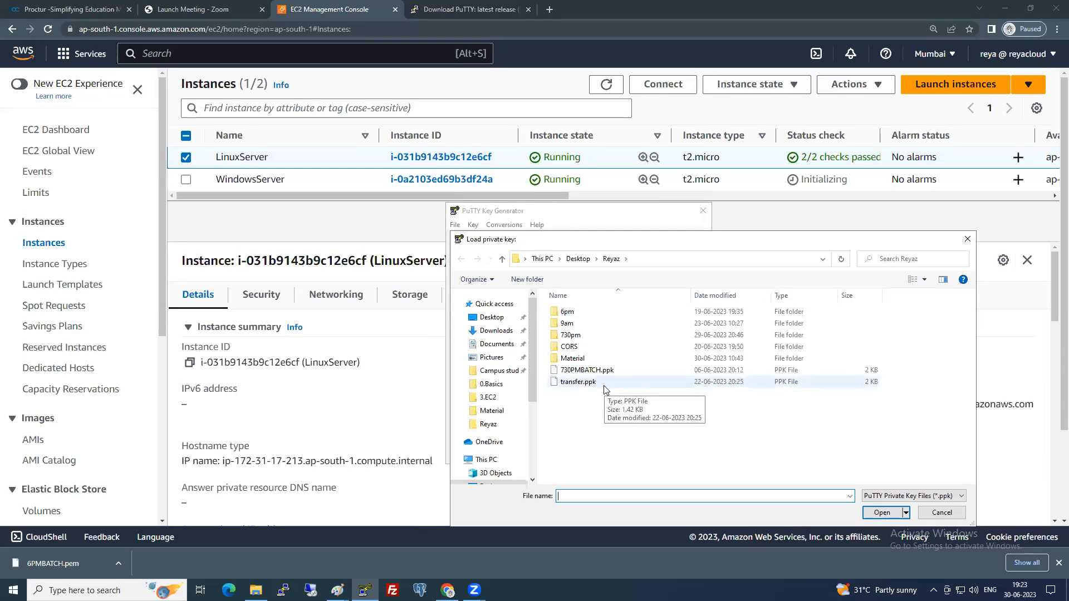
left_click(800, 236)
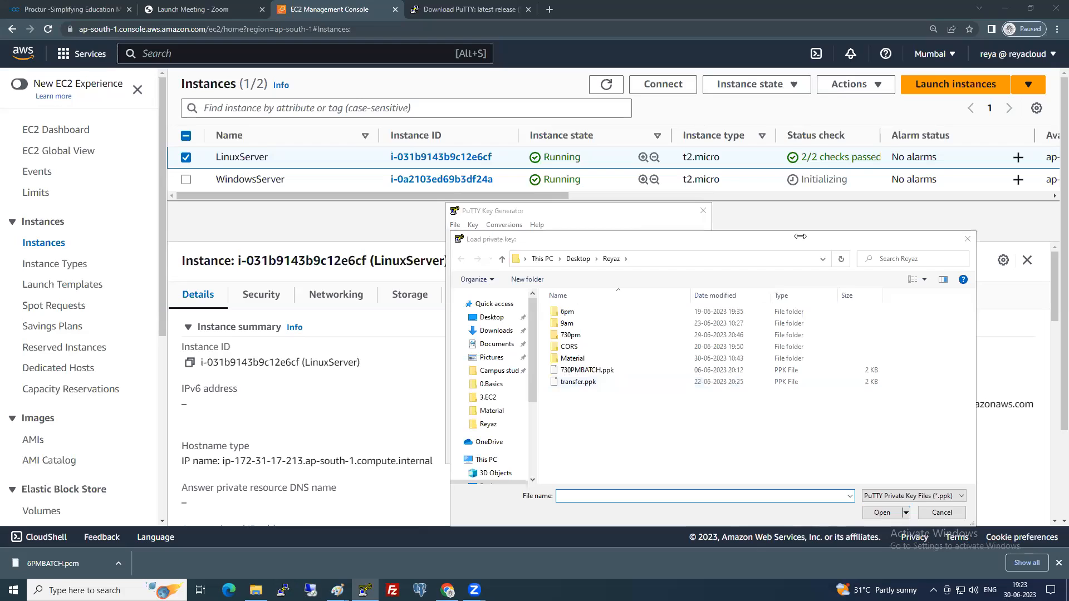
left_click(870, 493)
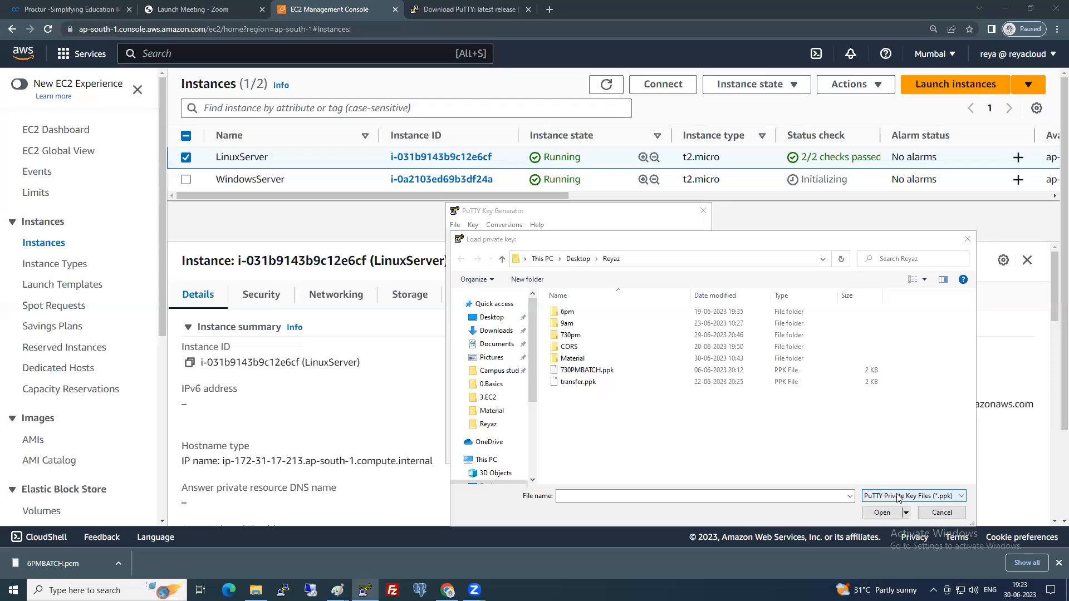
left_click(927, 497)
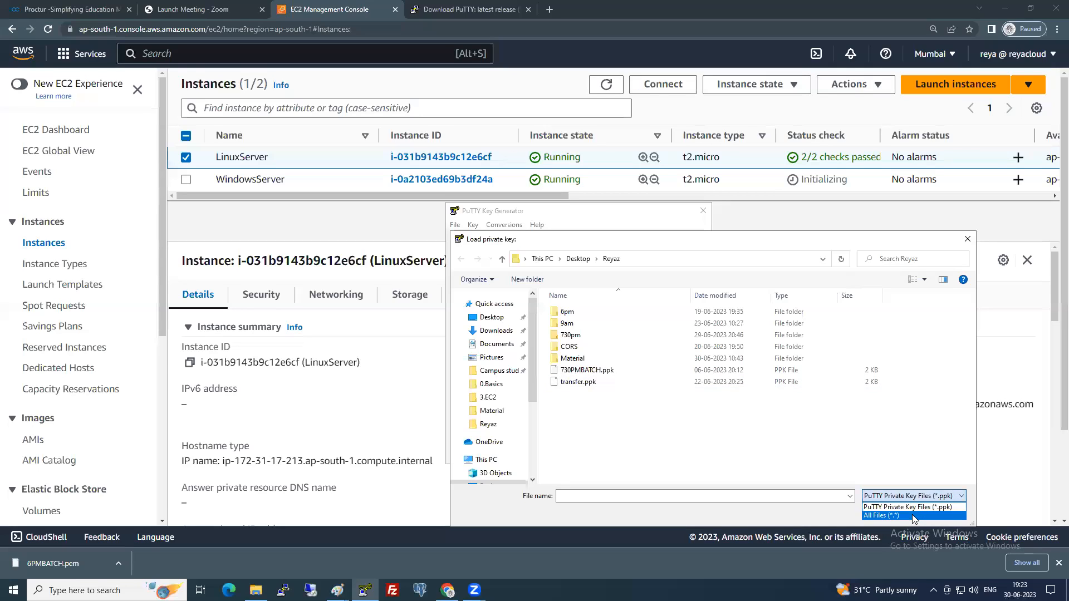
left_click(913, 516)
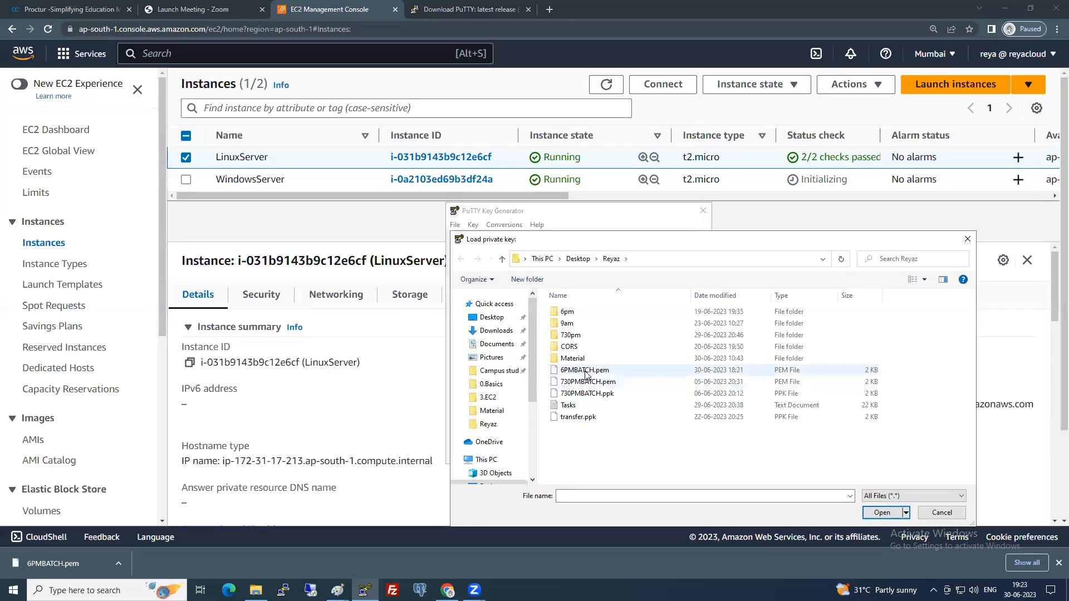
left_click(586, 372)
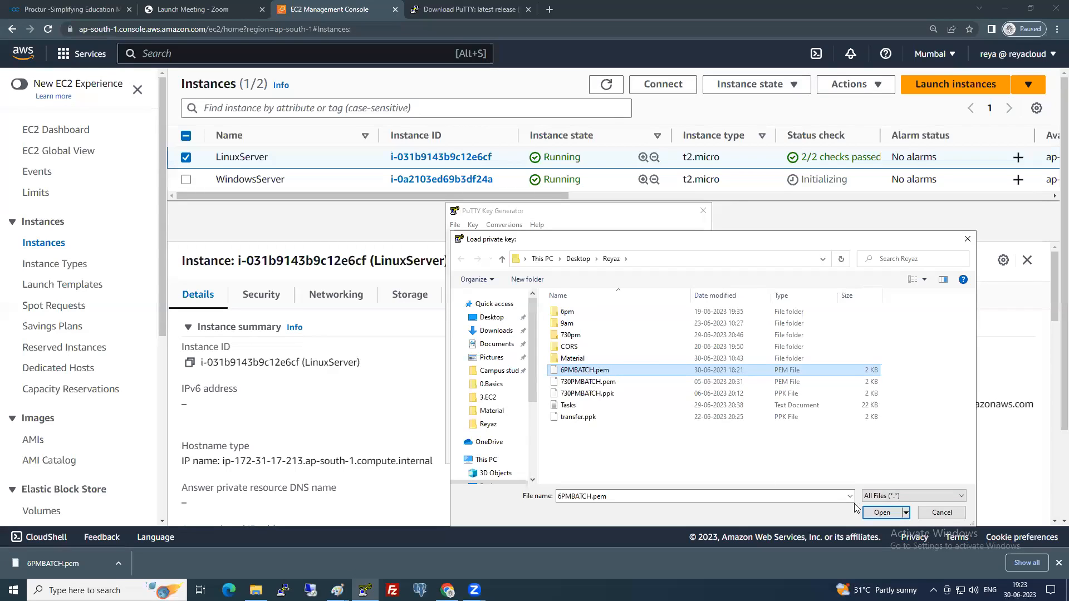
left_click(882, 514)
left_click(599, 343)
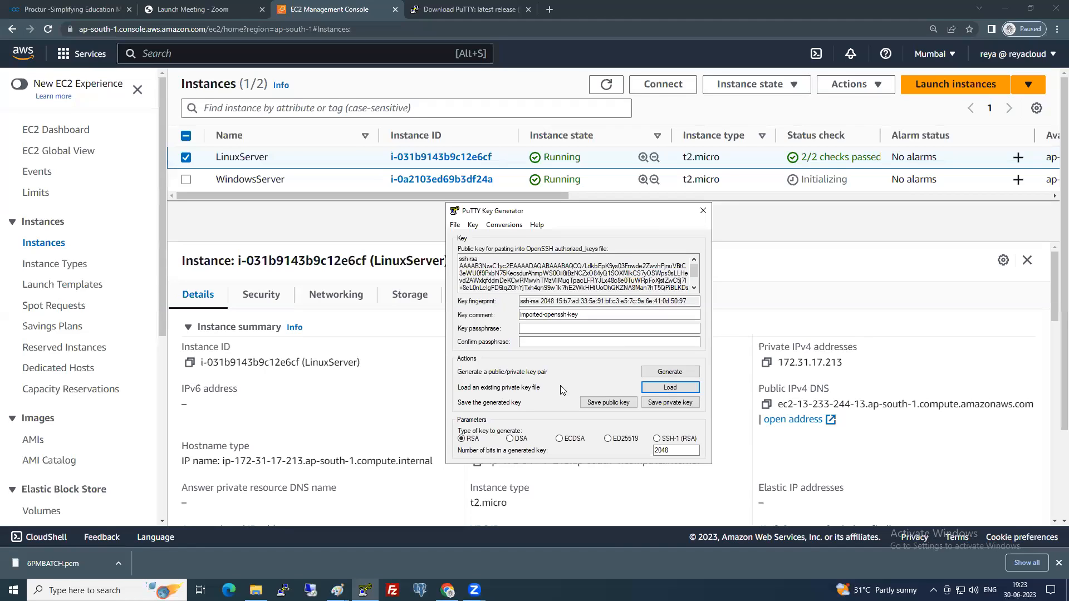
Save the private key without a passphrase as 6PMBATCH.ppk and close the key generator.
left_click(662, 403)
left_click(545, 337)
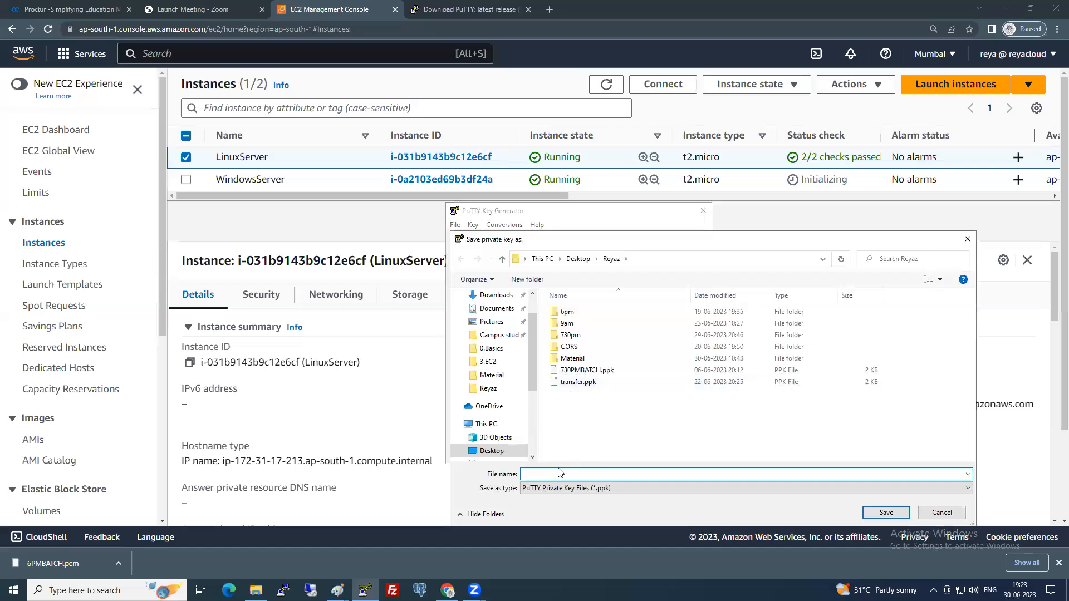
type("6P")
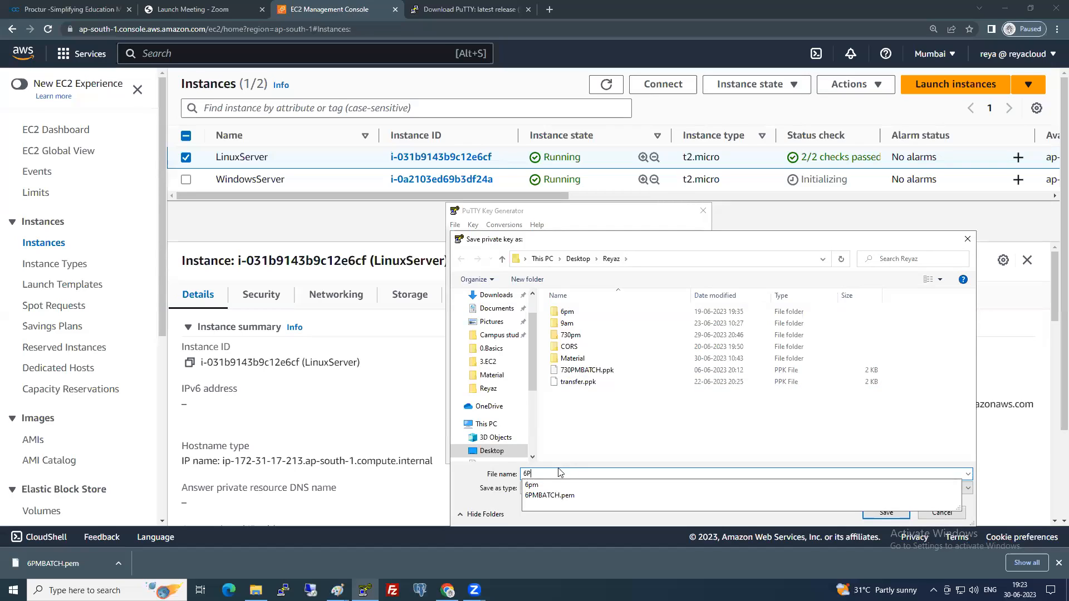
type("MBAT")
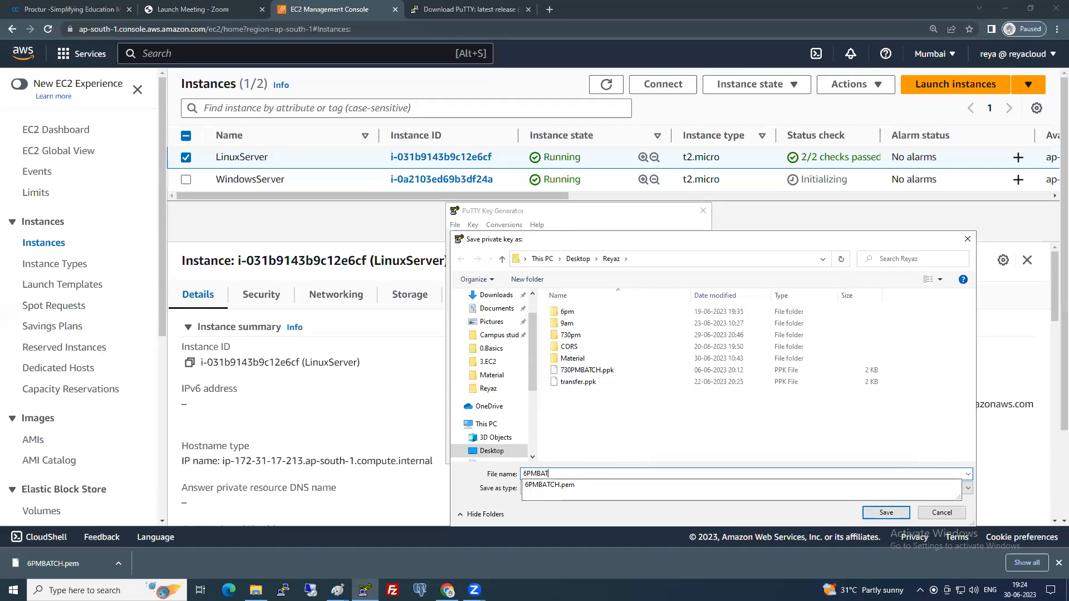
type("CH.ppk")
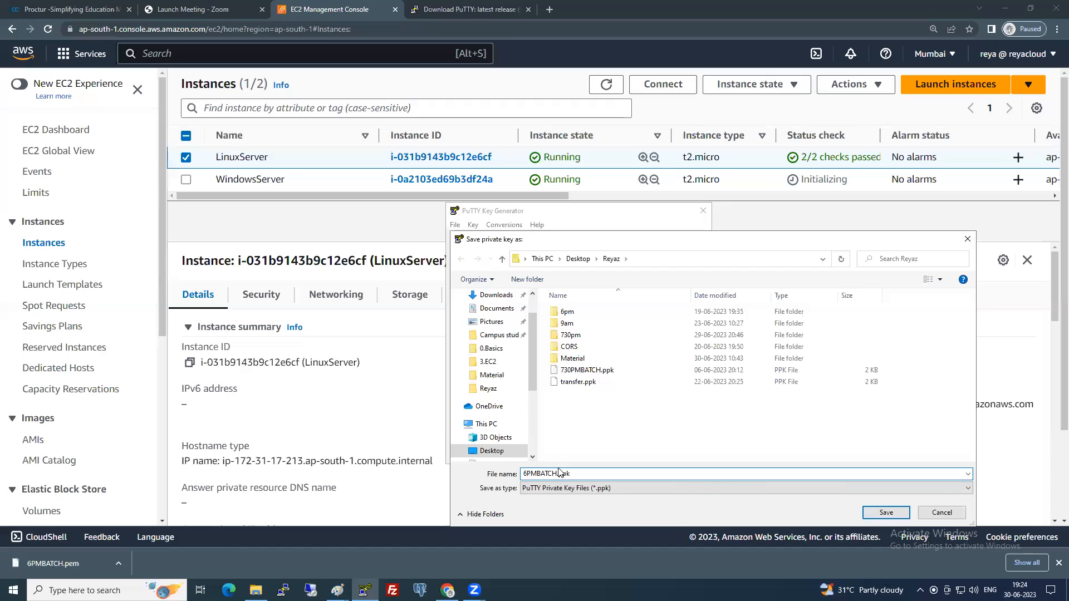
left_click(887, 512)
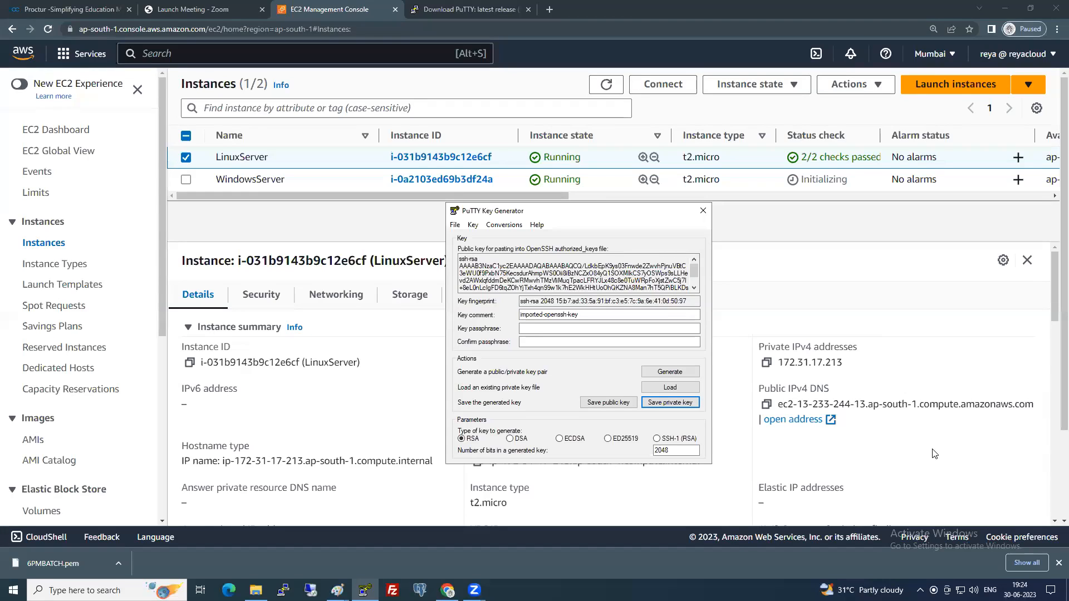
left_click(703, 212)
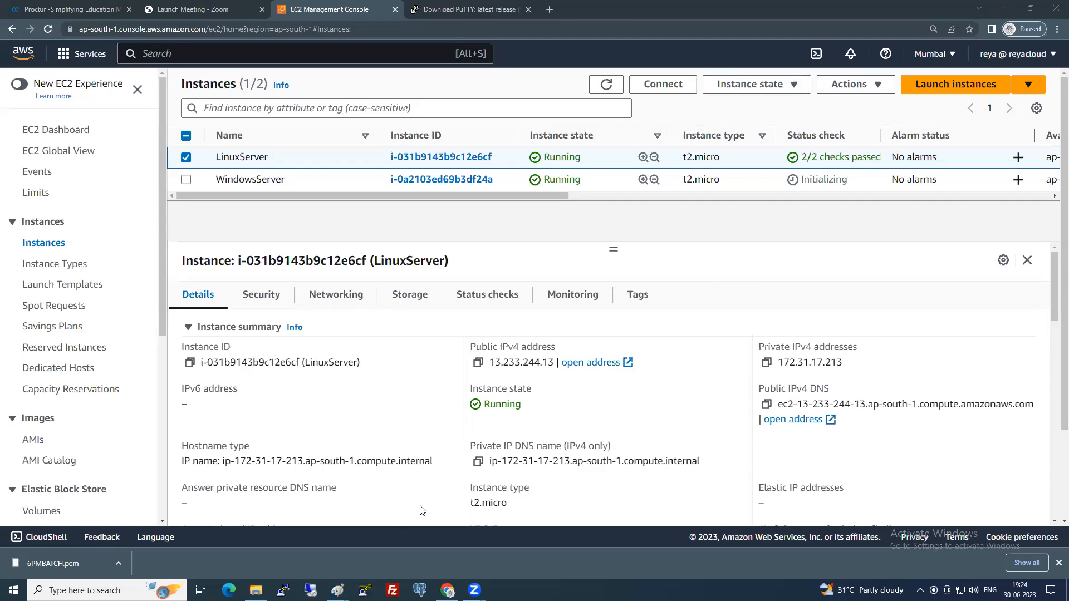
Open a PuTTY session configuration and enter LinuxServer's copied public IPv4 address, 13.233.244.13, as the host name.
left_click(283, 590)
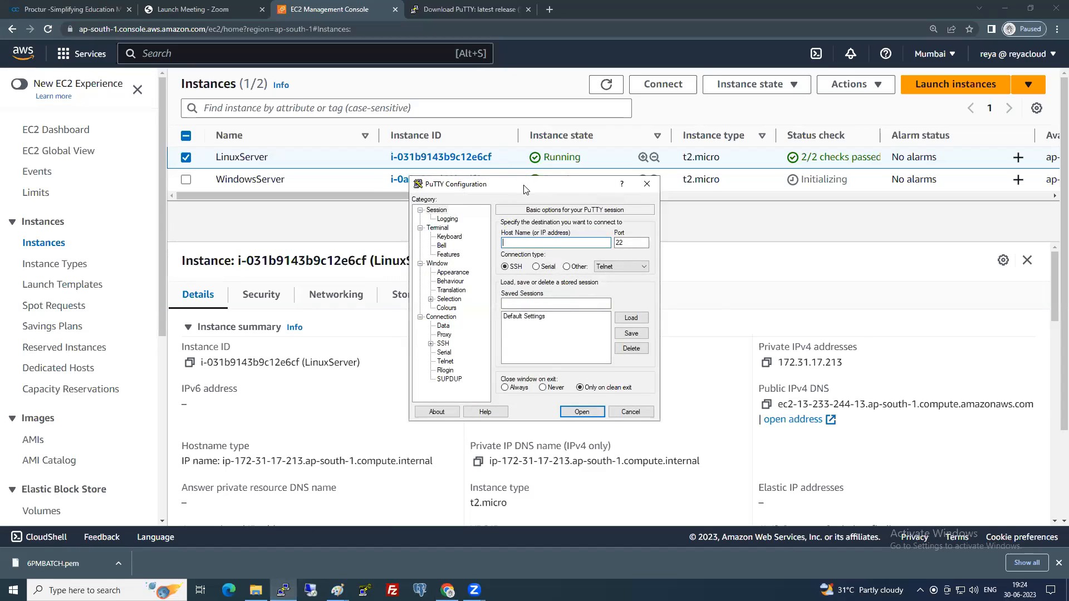
left_click_drag(523, 189, 578, 204)
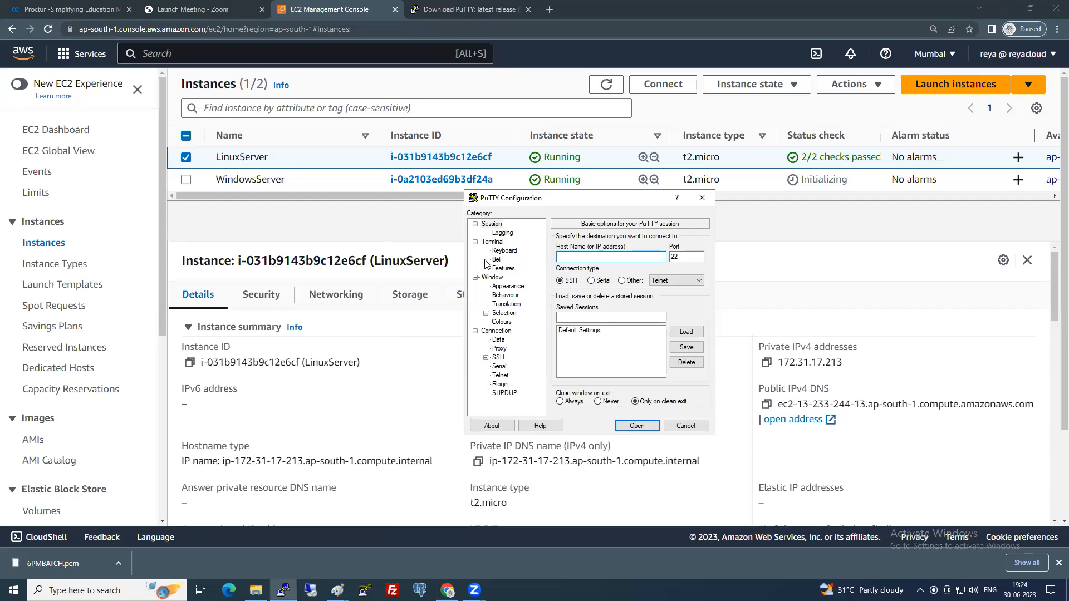
left_click(359, 221)
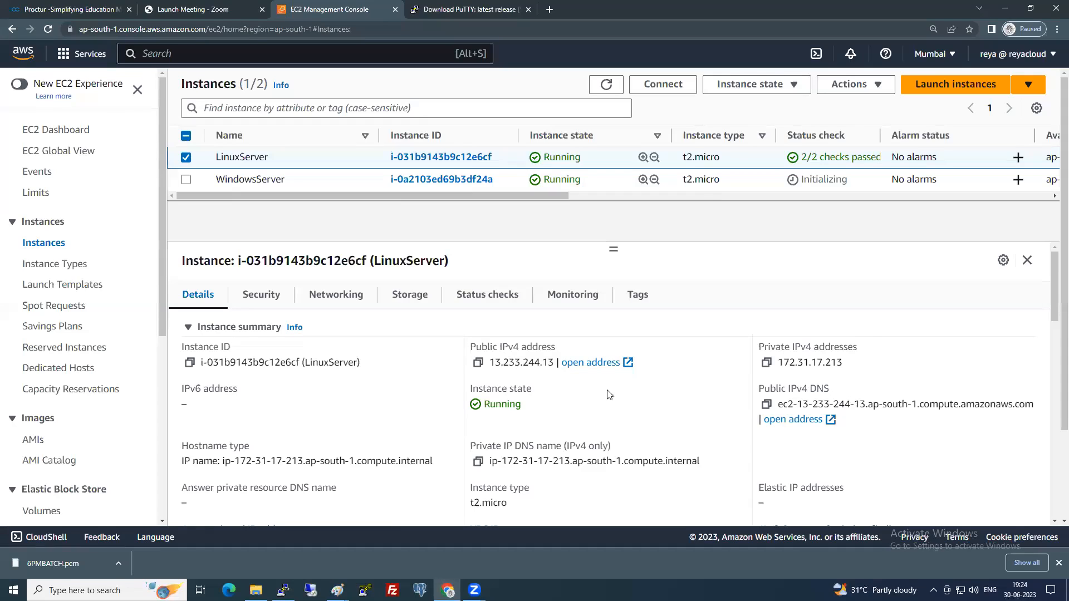
left_click(478, 363)
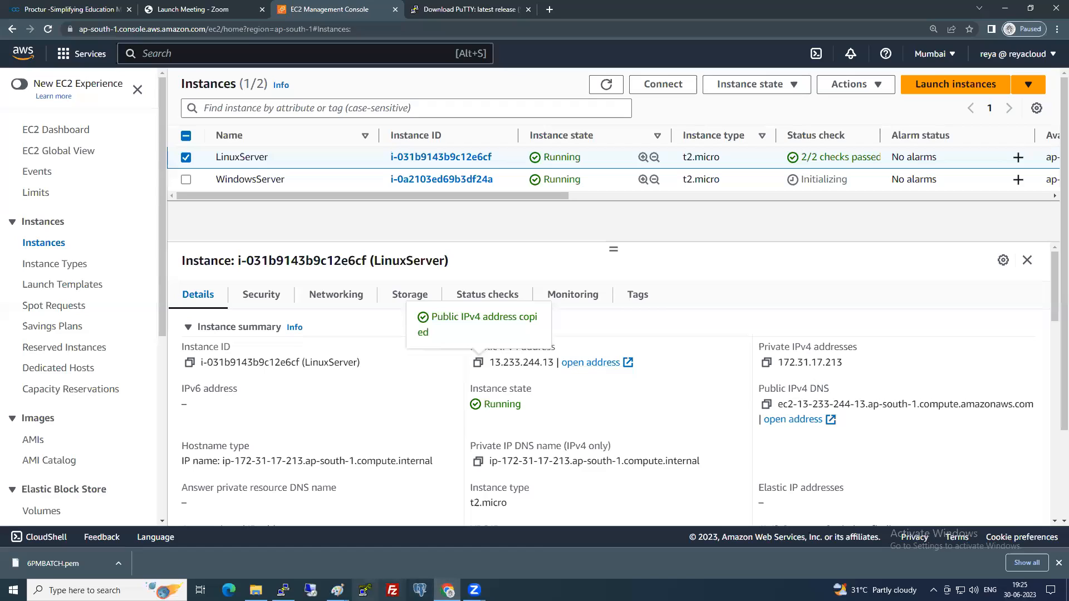
left_click(284, 590)
key("ctrl+v")
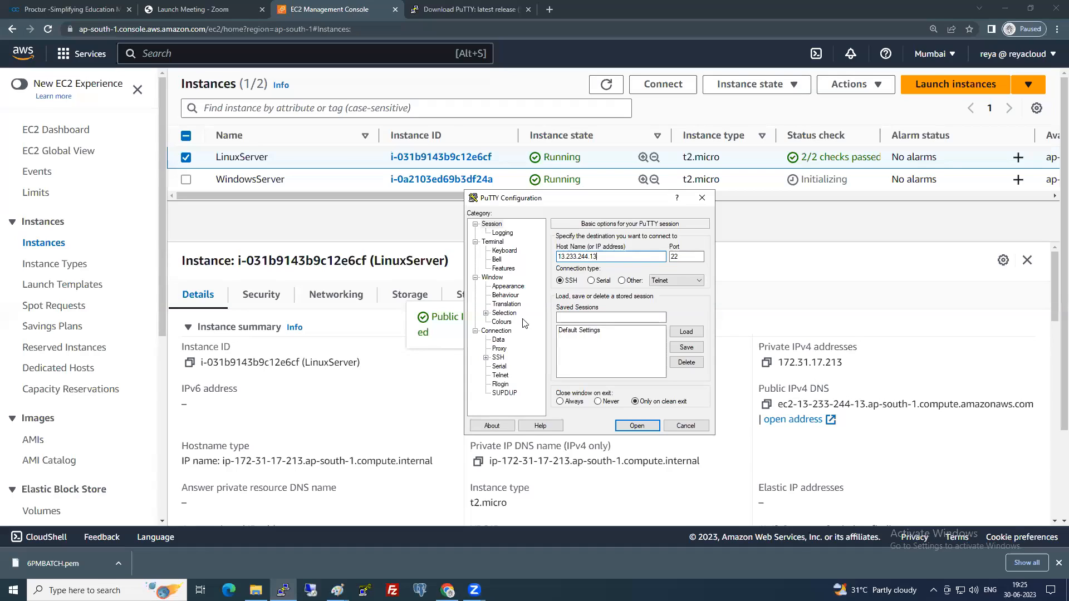
Set the PuTTY terminal font to Courier New, bold, 16-point.
left_click(513, 287)
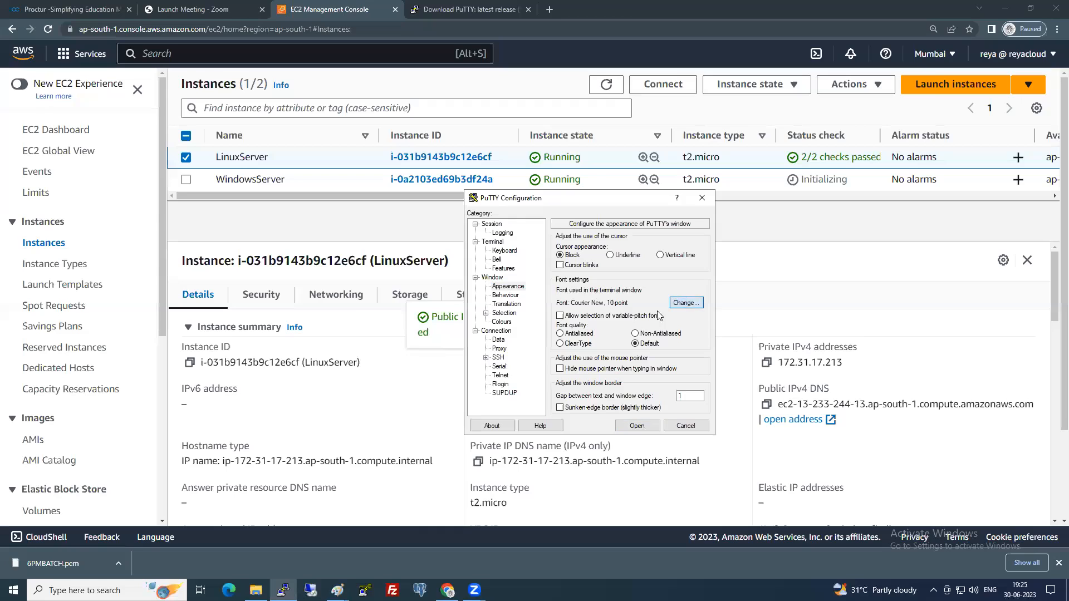
left_click(684, 303)
left_click(624, 336)
left_click(680, 348)
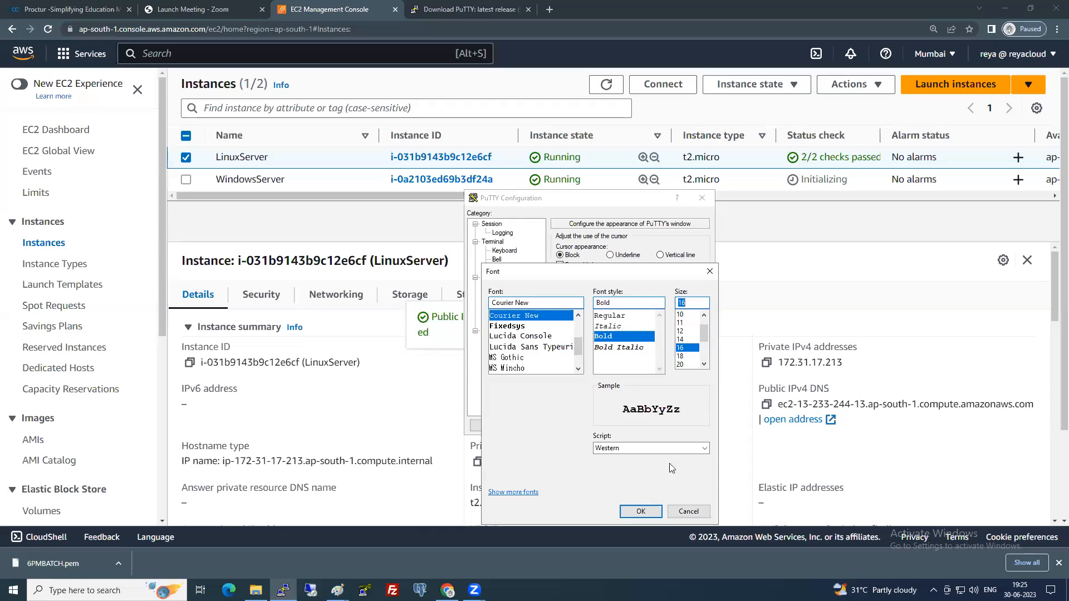
left_click(640, 511)
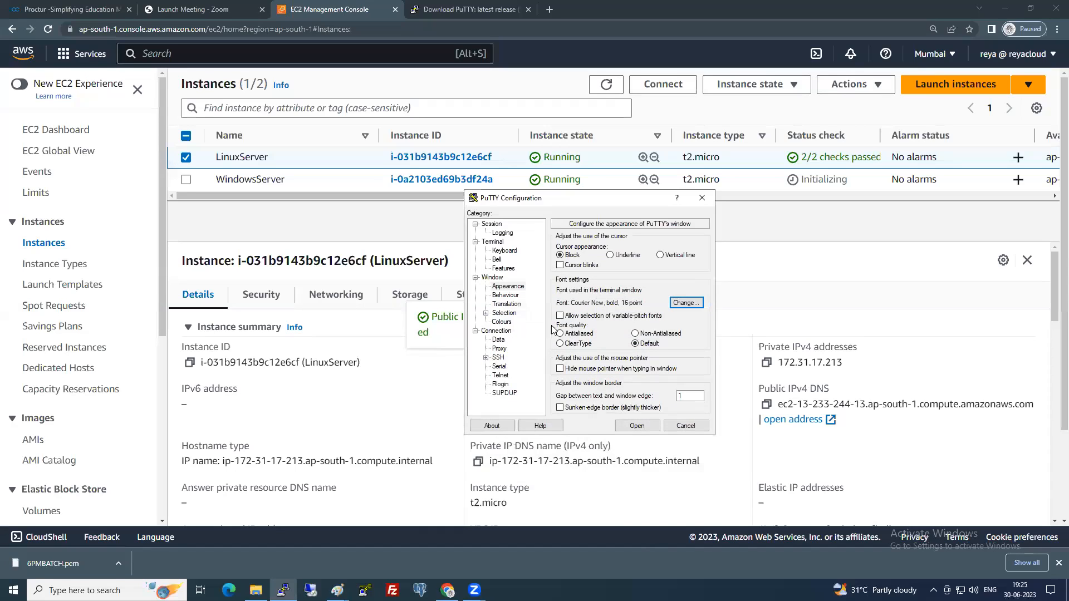
Show the SSH authentication credentials settings in the PuTTY configuration.
left_click(486, 358)
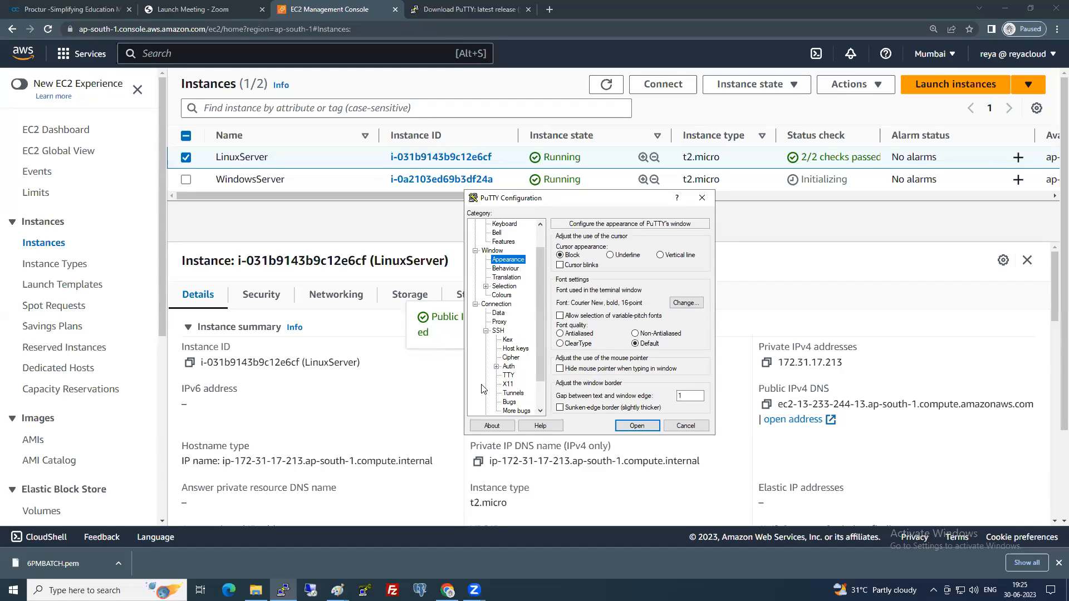
left_click(496, 367)
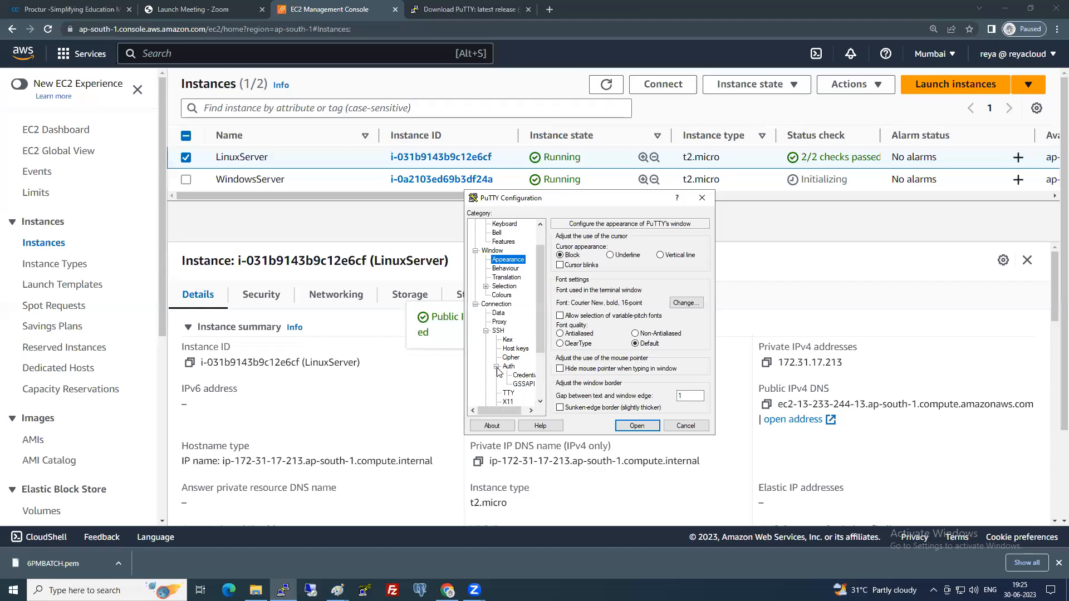
left_click(525, 376)
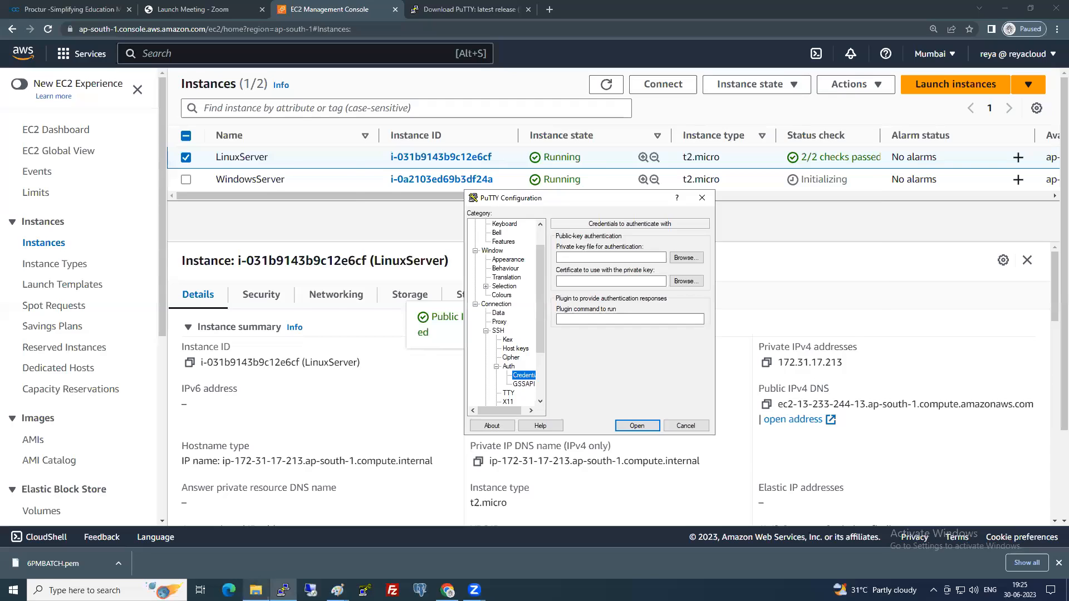
Open the Tasks text file and insert "--> credentials" after "select Auth" in the EC2 task about connecting to Linux with PuTTY.
left_click(255, 590)
double_click(409, 291)
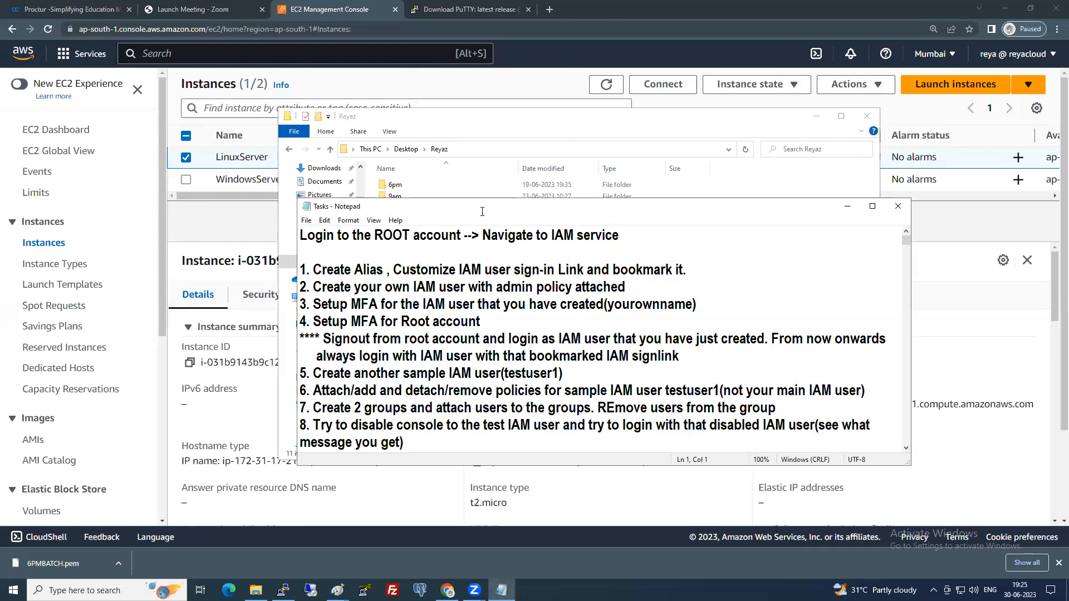
double_click(482, 212)
scroll(461, 341, "down", 10)
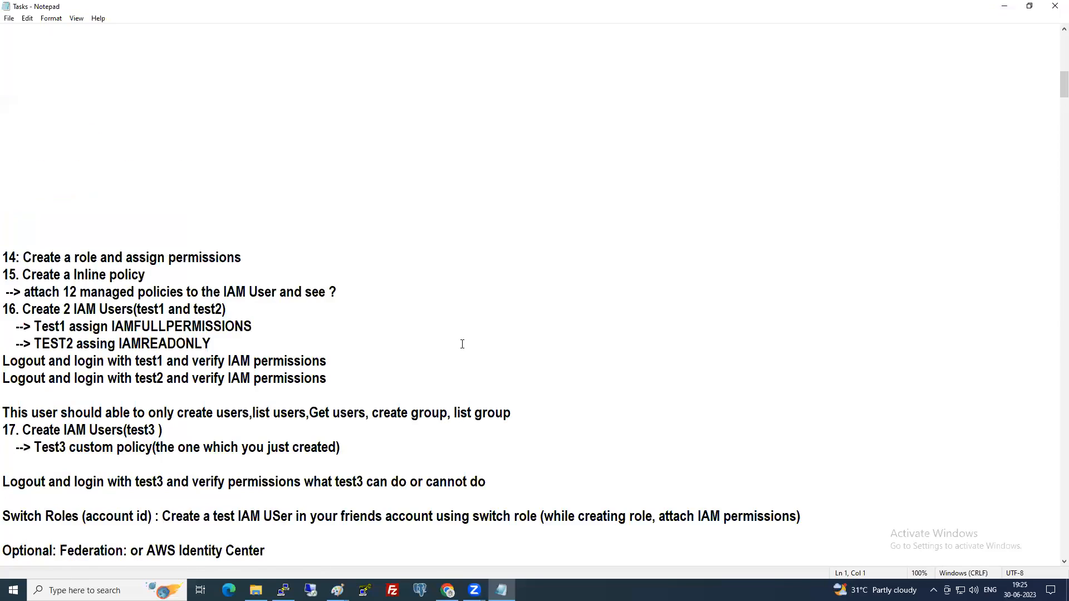
scroll(462, 344, "down", 10)
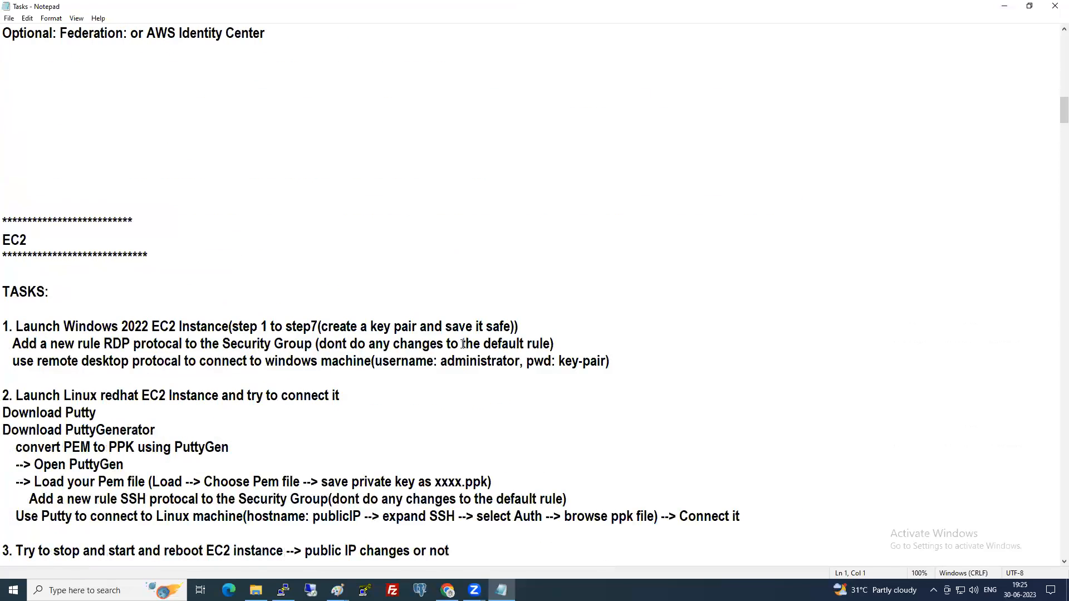
scroll(463, 344, "down", 2)
scroll(335, 431, "up", 1)
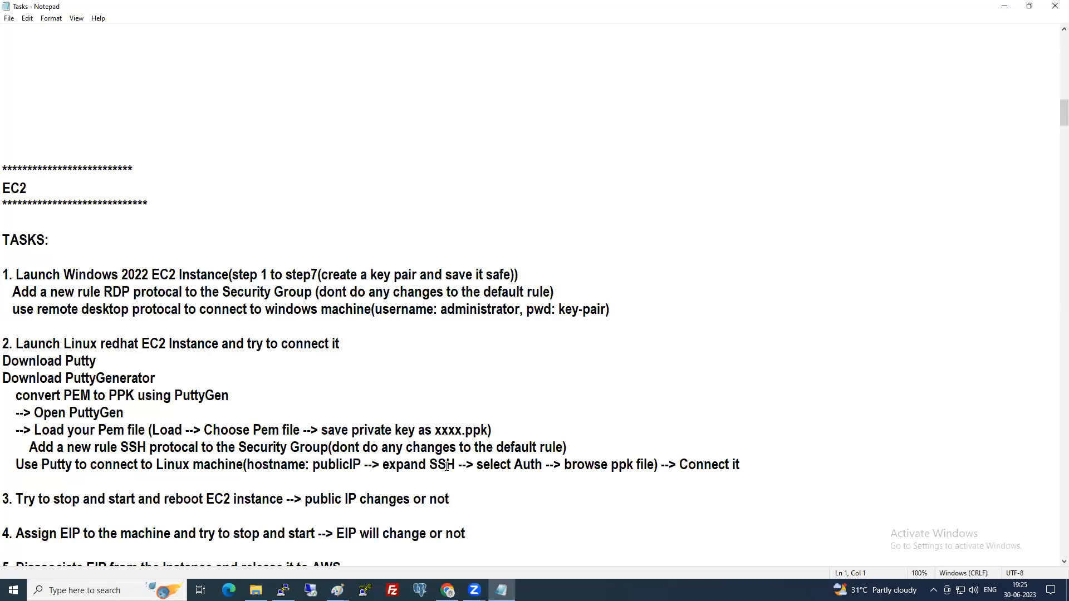
left_click(542, 465)
type("--> credent")
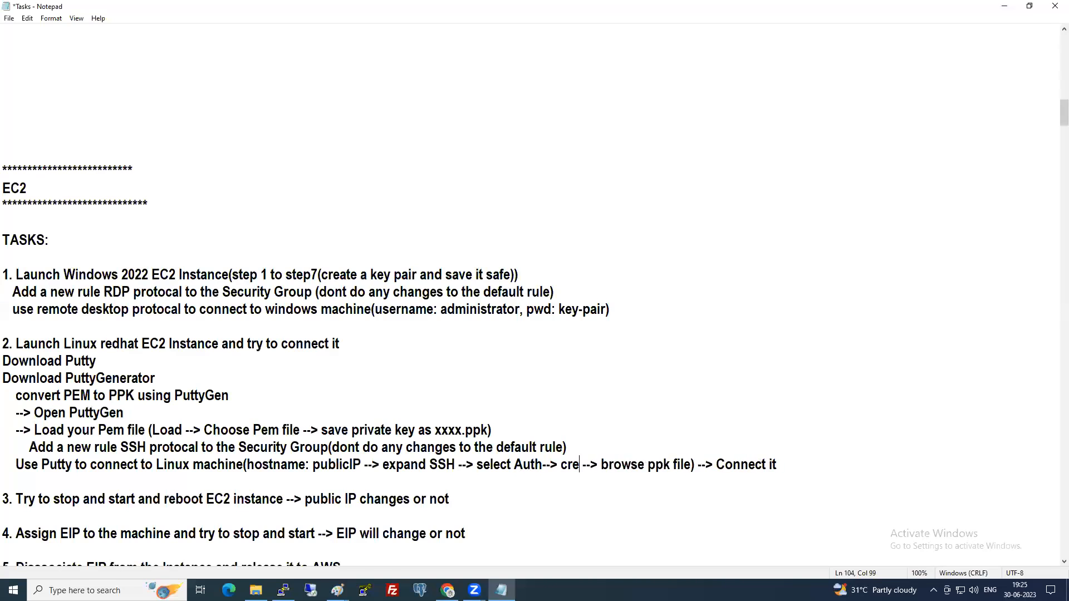
type("ials")
key("alt+Tab")
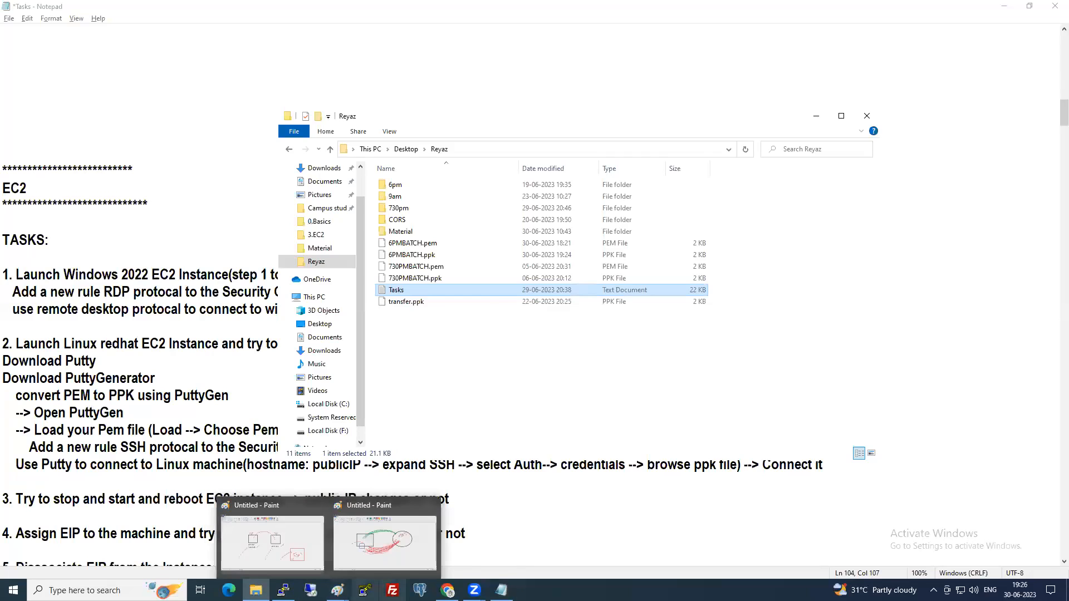
Return to the PuTTY configuration and choose 6PMBATCH.ppk as the private key file for authentication.
left_click(446, 590)
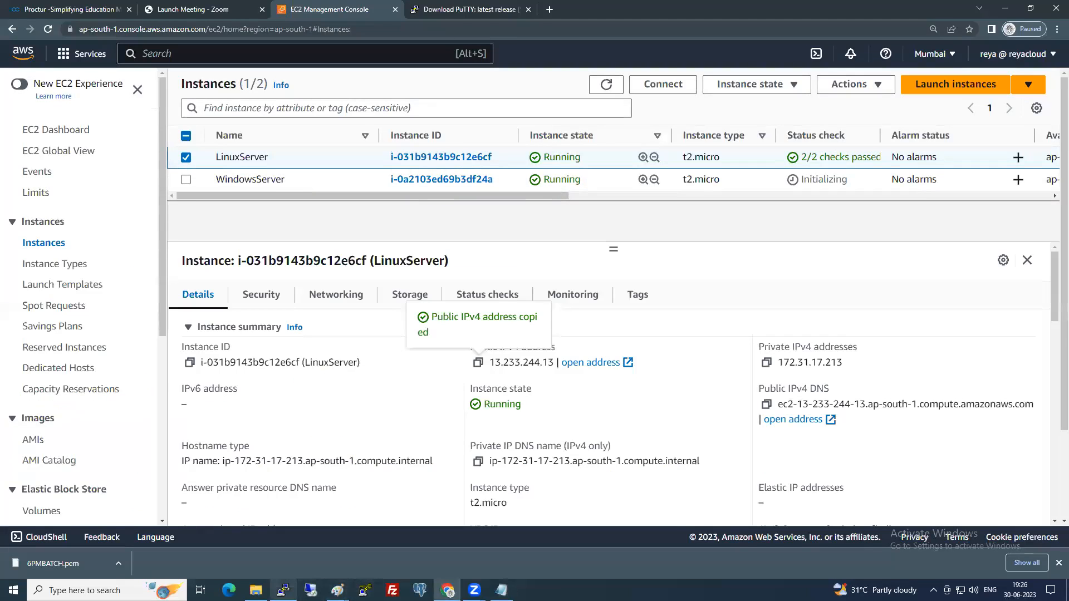
left_click(284, 590)
left_click(580, 257)
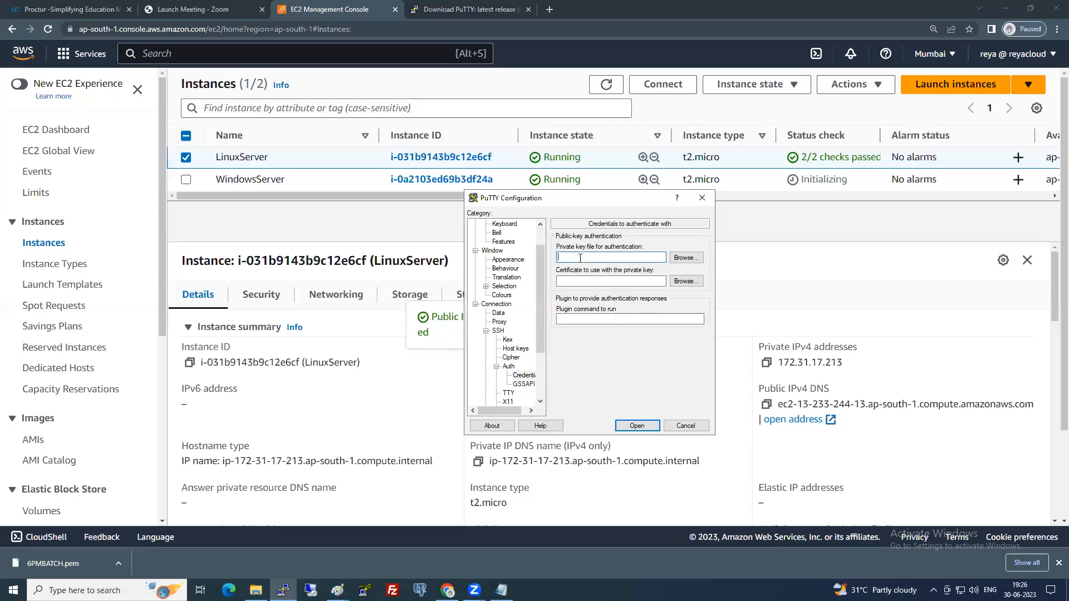
left_click(689, 259)
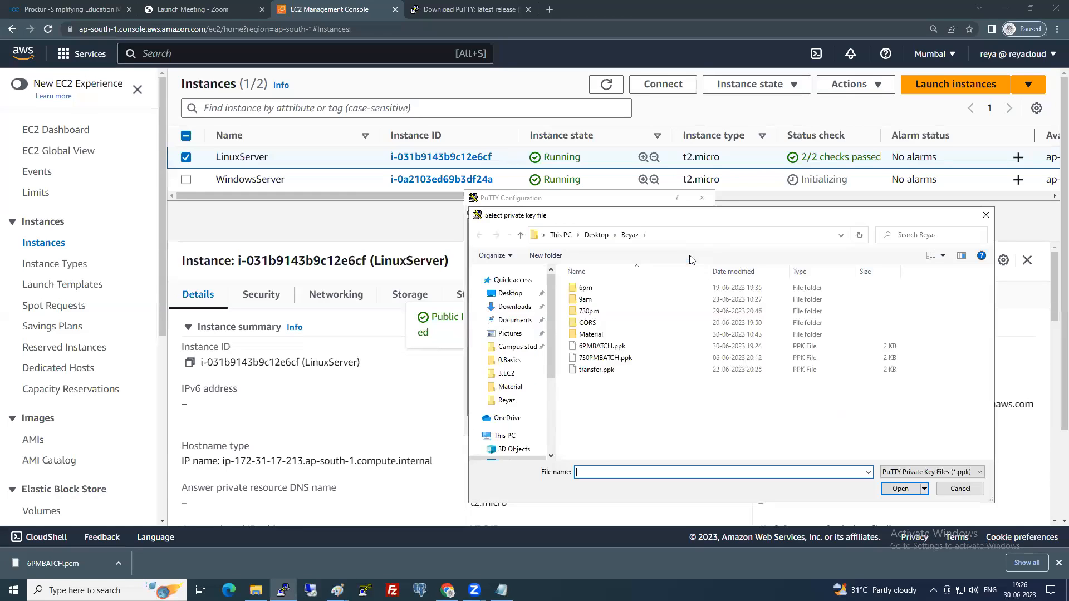
left_click(607, 347)
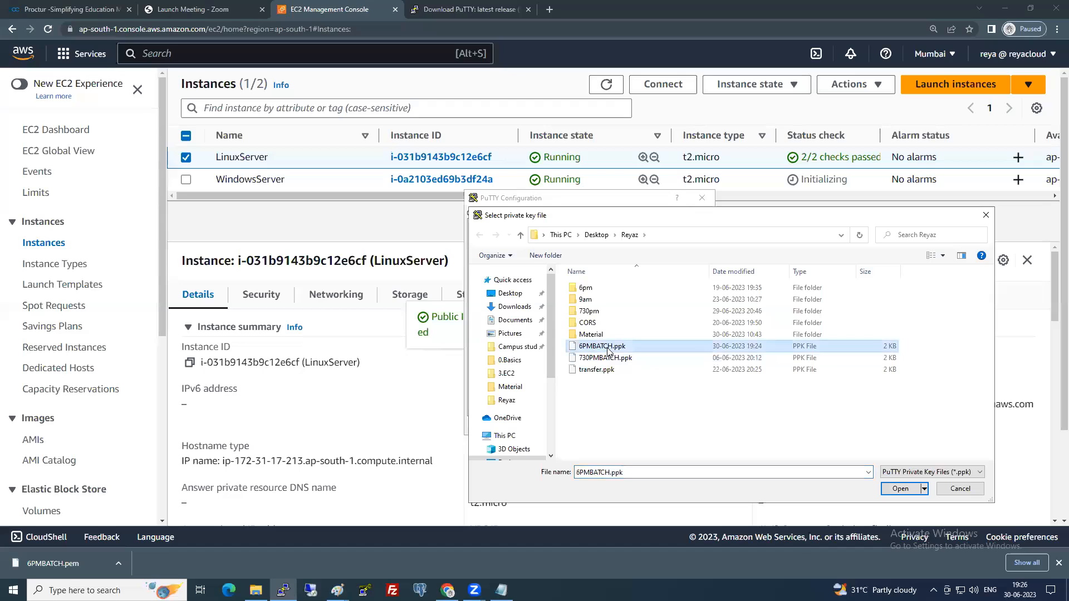
left_click(900, 489)
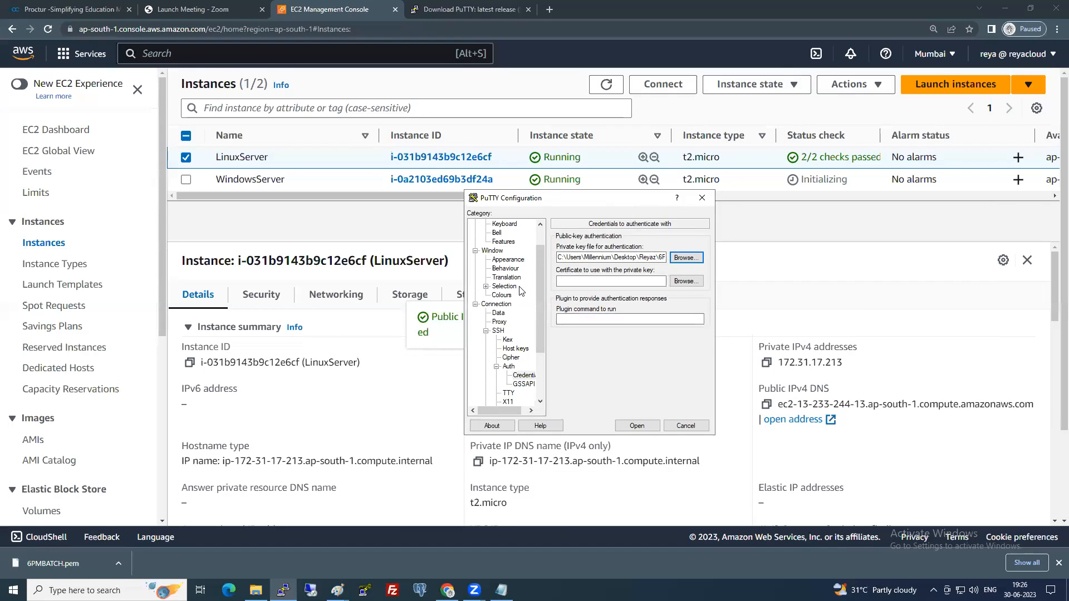
Go back to the basic session options and close the PuTTY configuration without connecting.
scroll(521, 290, "up", 1)
left_click(492, 225)
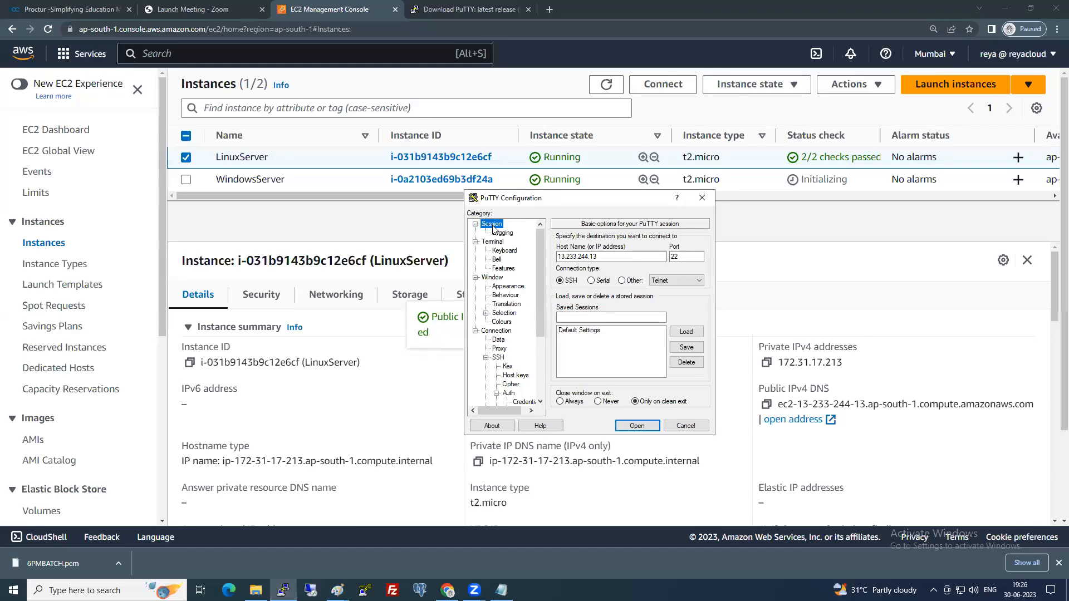
left_click(702, 198)
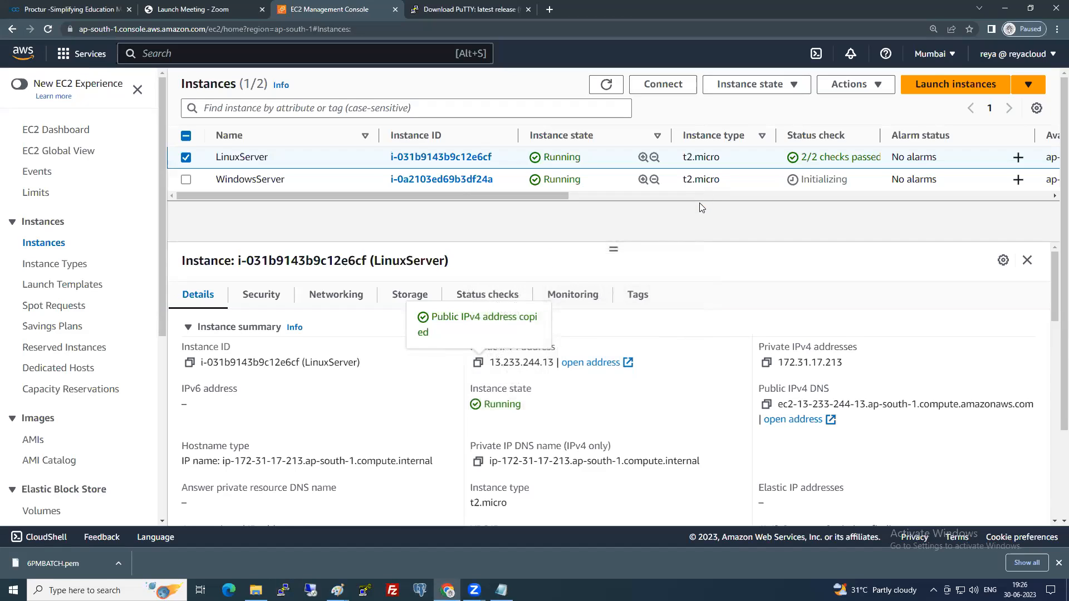
Reopen PuTTY, copy LinuxServer's public IPv4 address from the EC2 instance summary, and paste it as the host name.
left_click(283, 590)
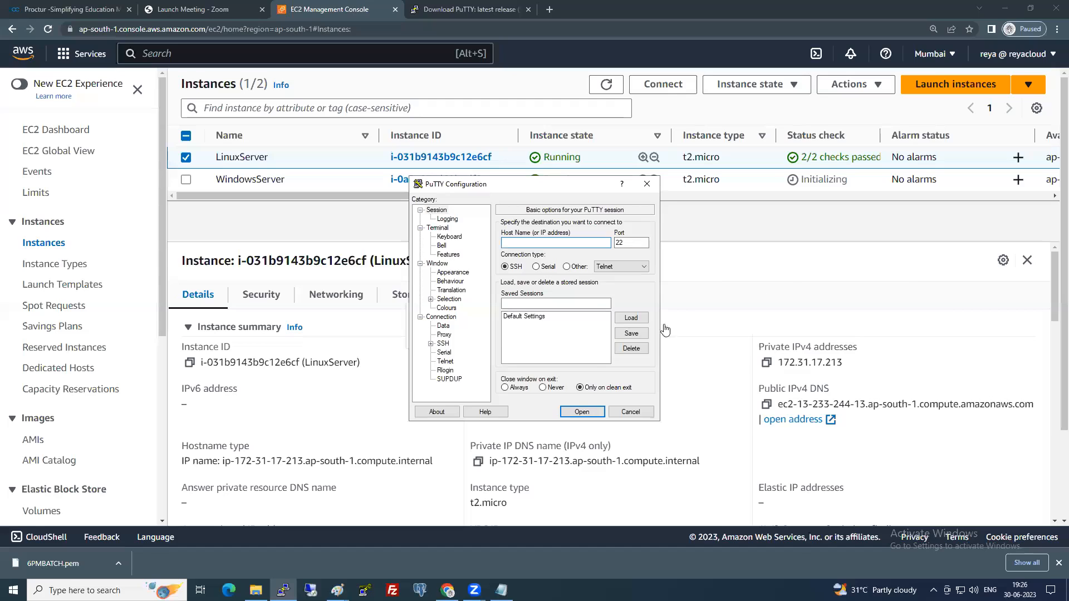
left_click_drag(478, 191, 763, 291)
left_click(384, 337)
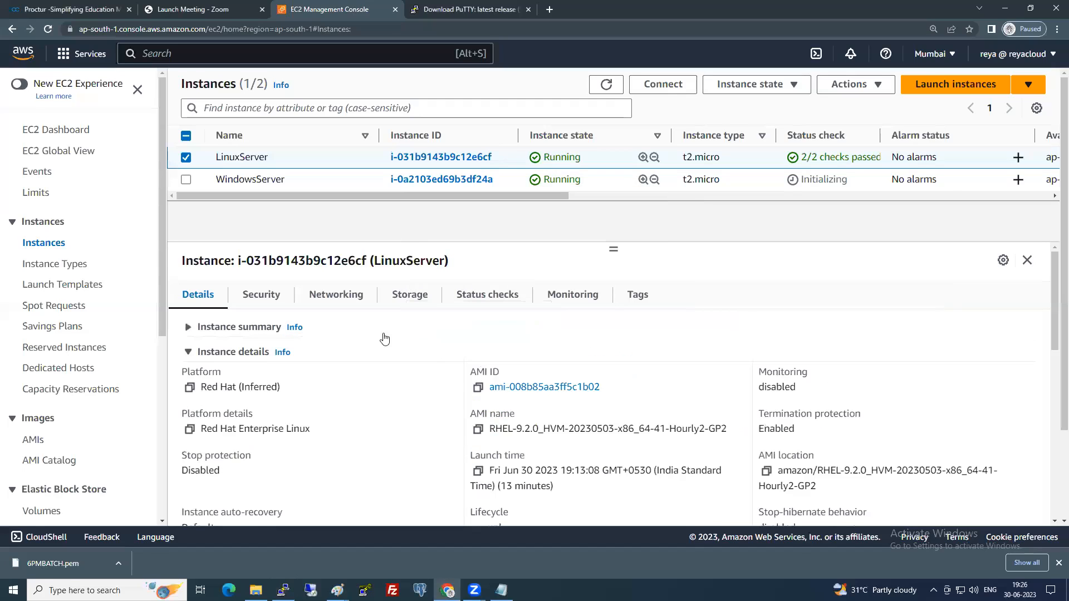
left_click(251, 329)
left_click(478, 363)
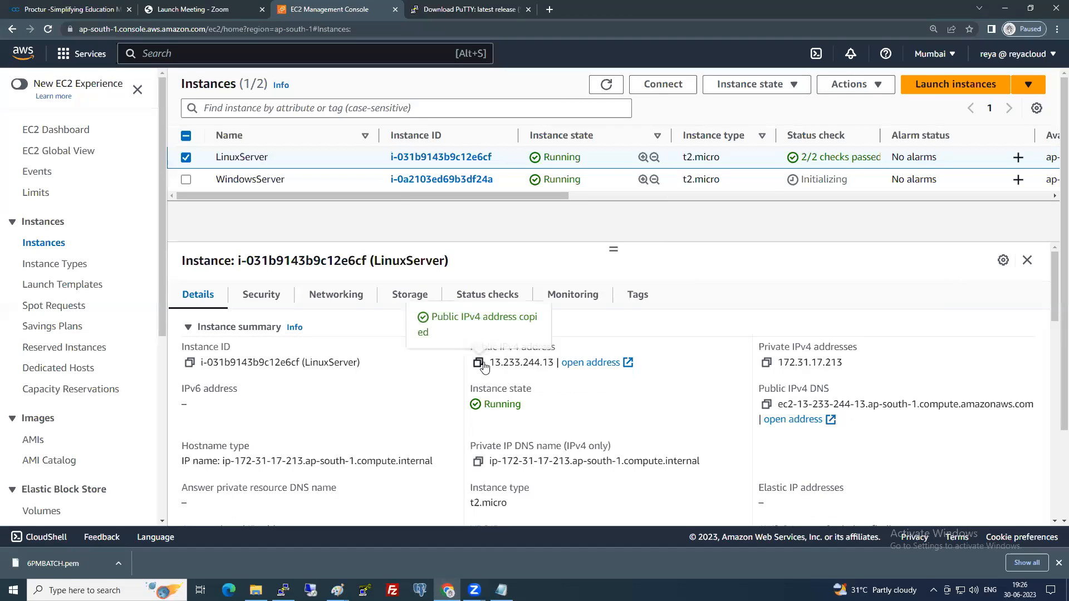
key("alt+Tab")
left_click_drag(781, 288, 503, 225)
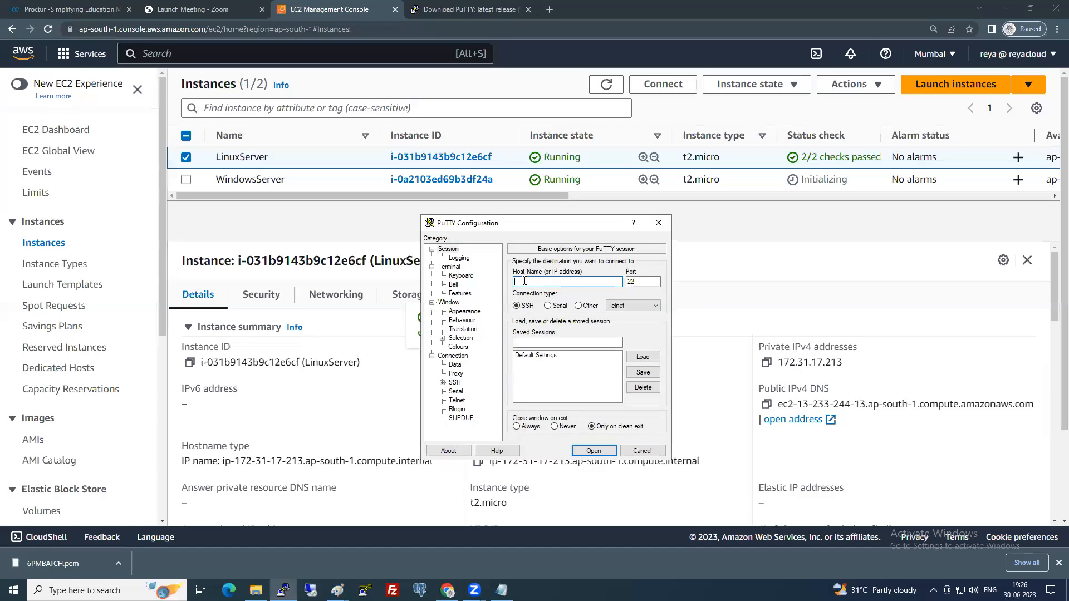
key("ctrl+v")
Change the new session's terminal font to Courier New, bold, 16-point.
left_click(464, 311)
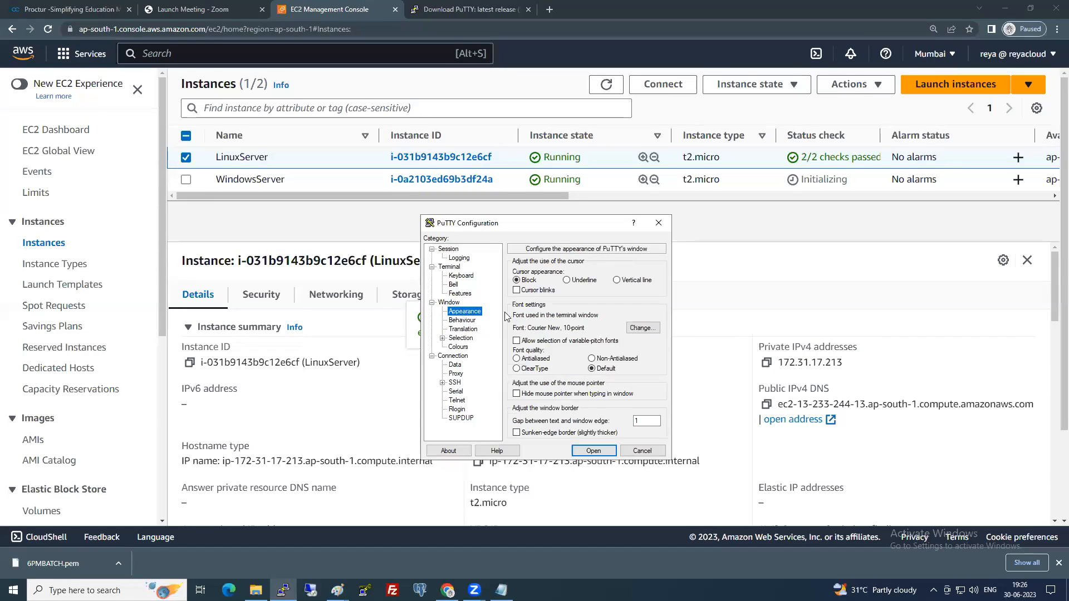
left_click(649, 329)
left_click(582, 362)
left_click(637, 372)
left_click(597, 536)
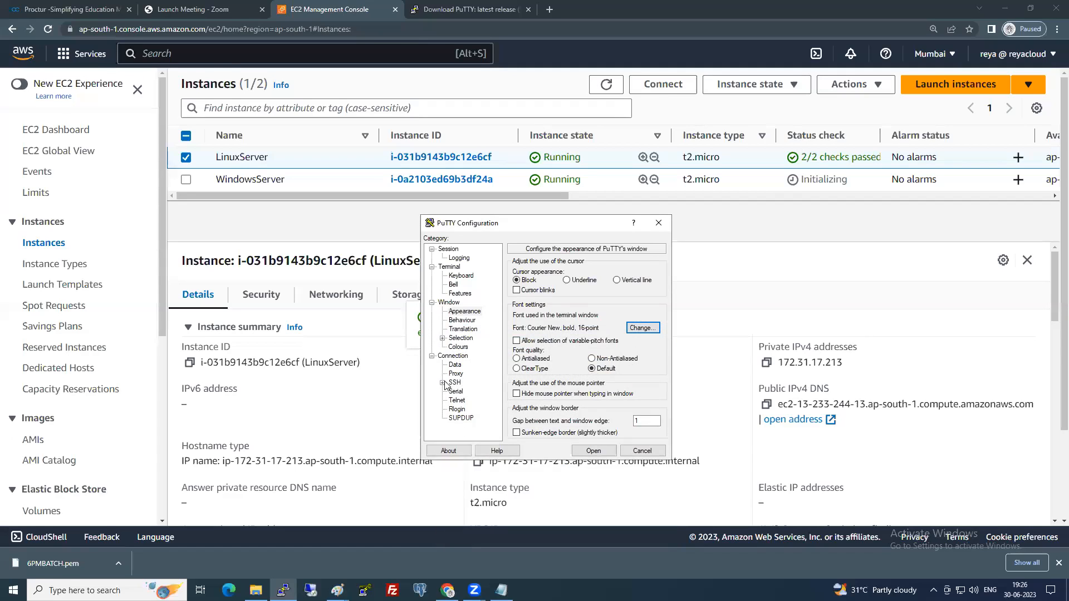
Set 6PMBATCH.ppk as the private key file in the new session's SSH authentication credentials.
left_click(443, 383)
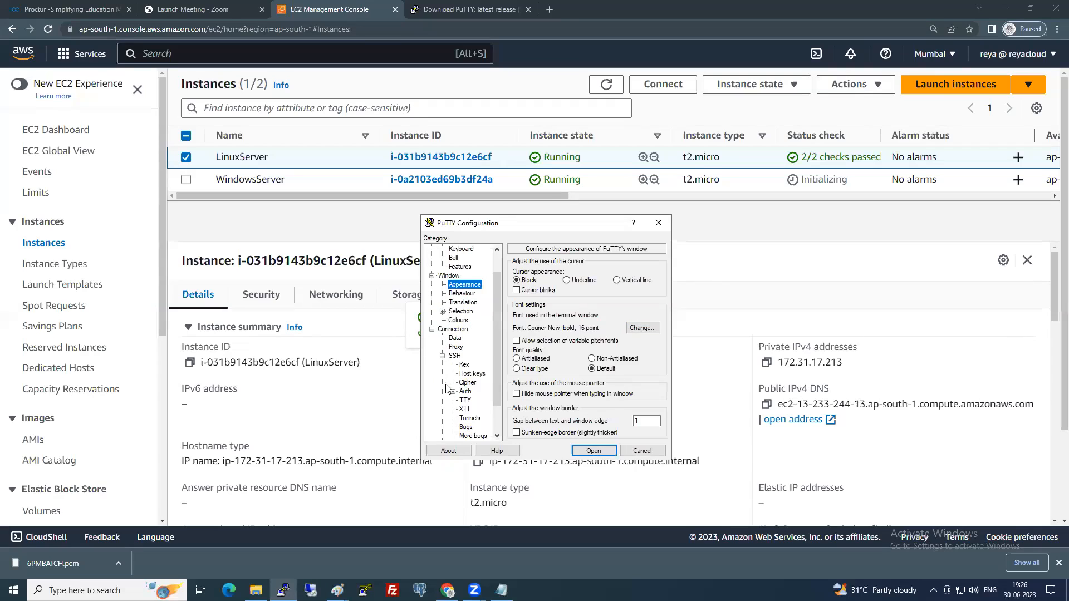
left_click(453, 391)
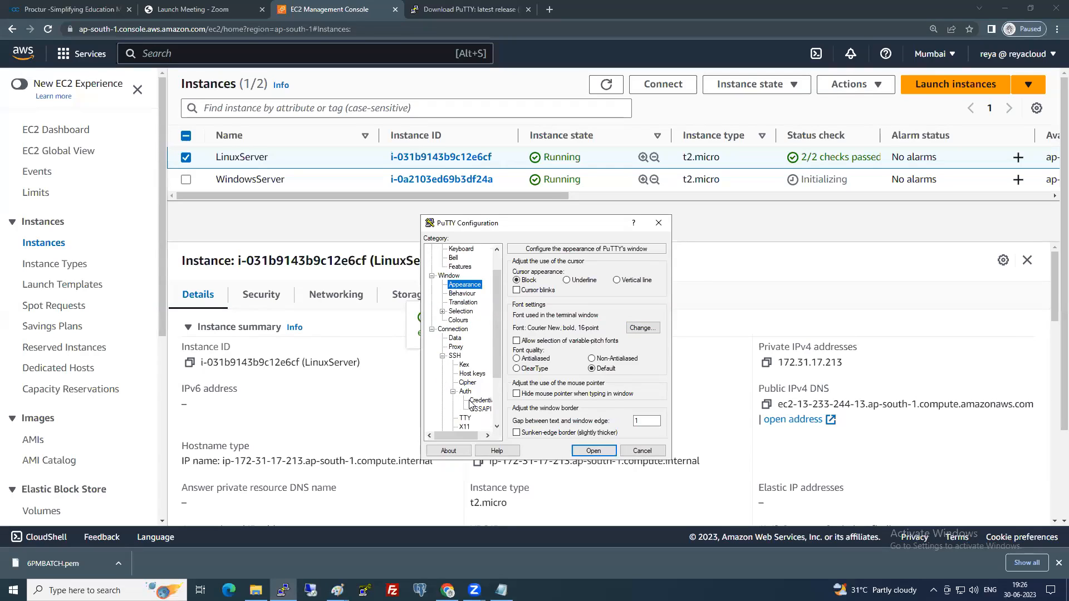
left_click(474, 401)
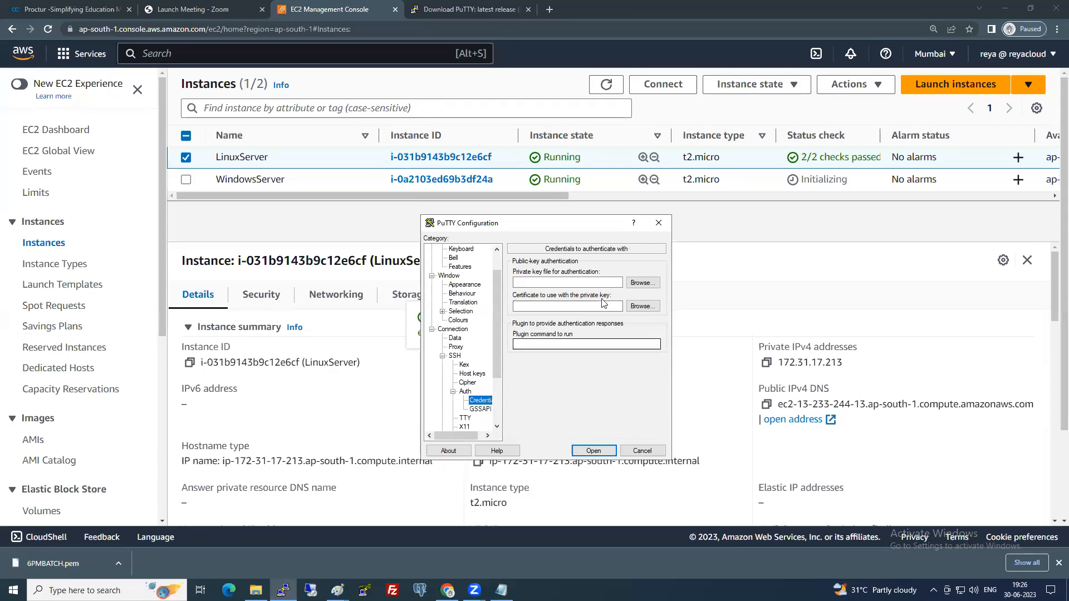
left_click(640, 283)
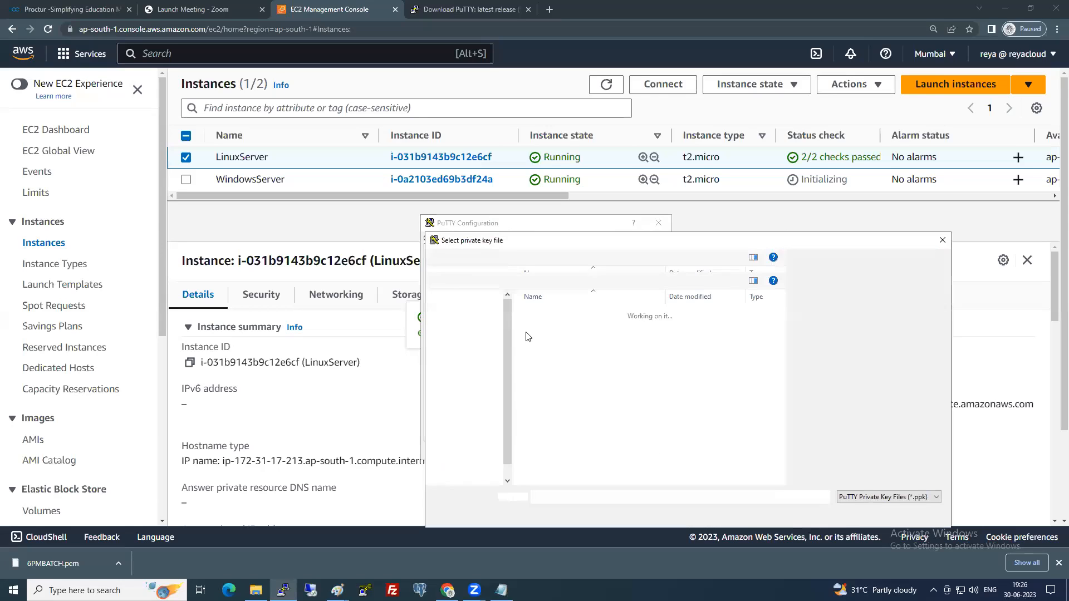
double_click(560, 370)
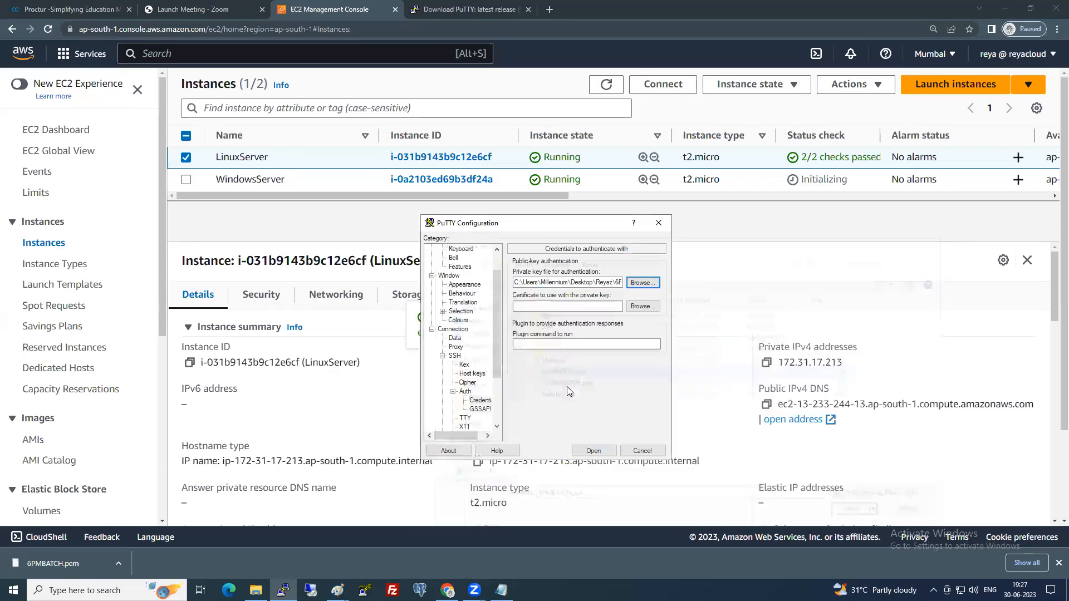
Open the PuTTY session to LinuxServer, accept and cache its host key, and log in as ec2-user.
left_click(593, 451)
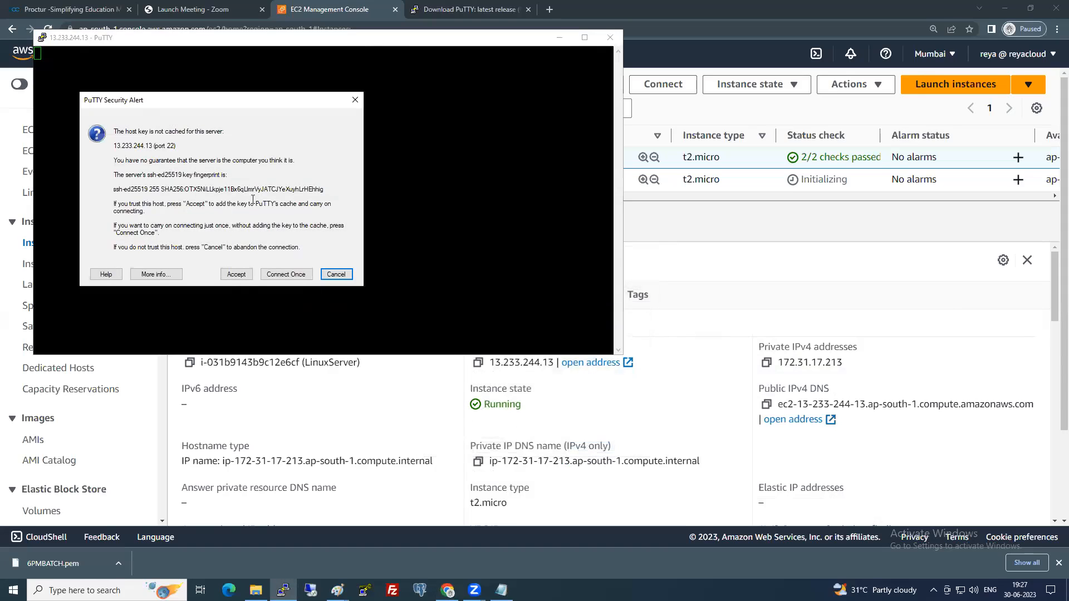
left_click(243, 275)
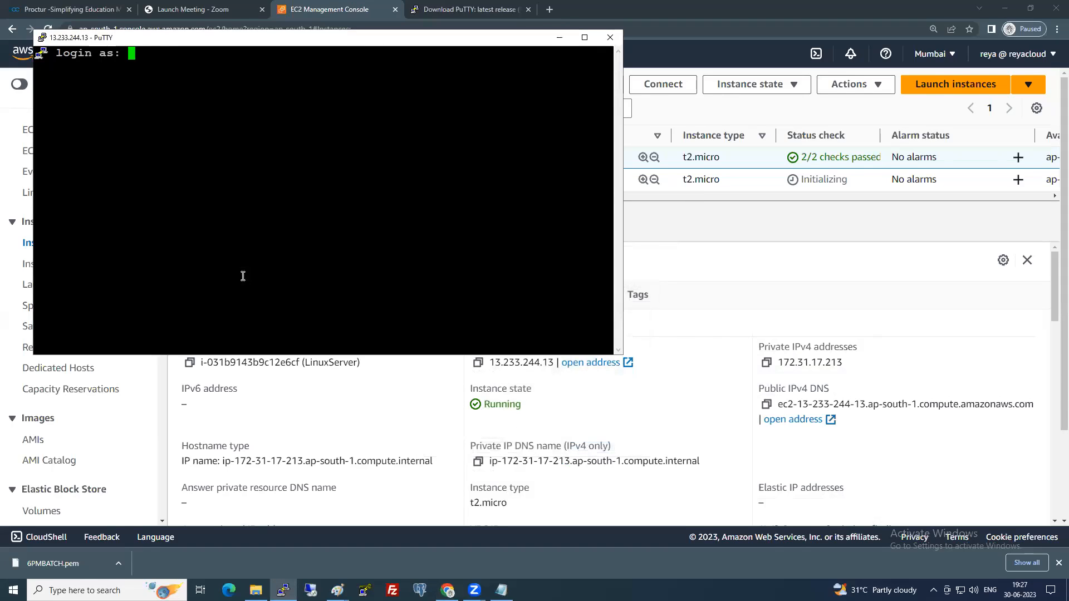
left_click_drag(299, 38, 414, 141)
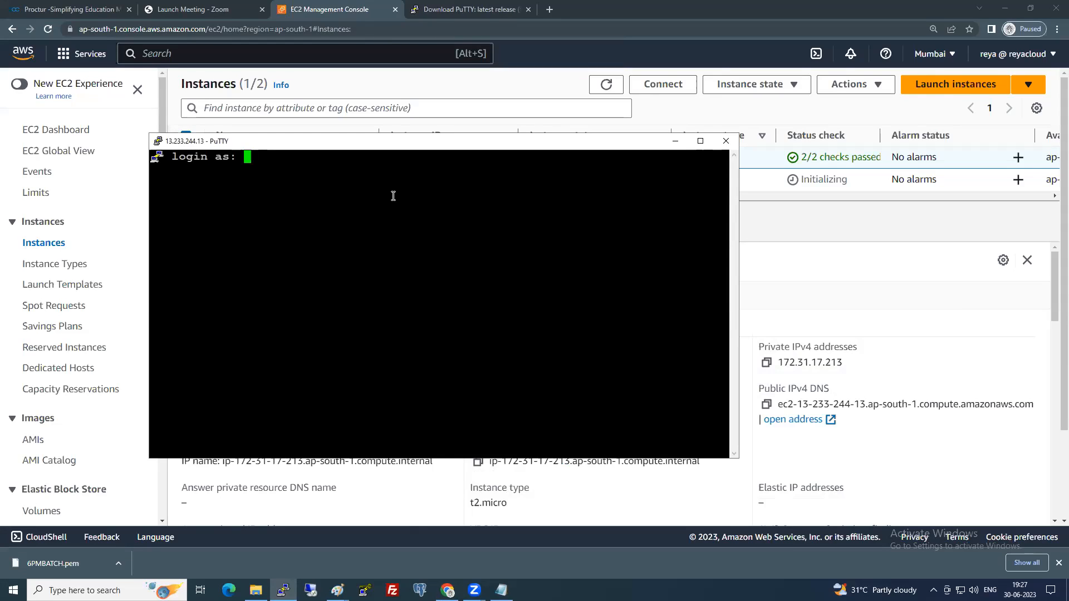
type("ec2-user")
key("Return")
key("Return")
key("Return")
key("Return")
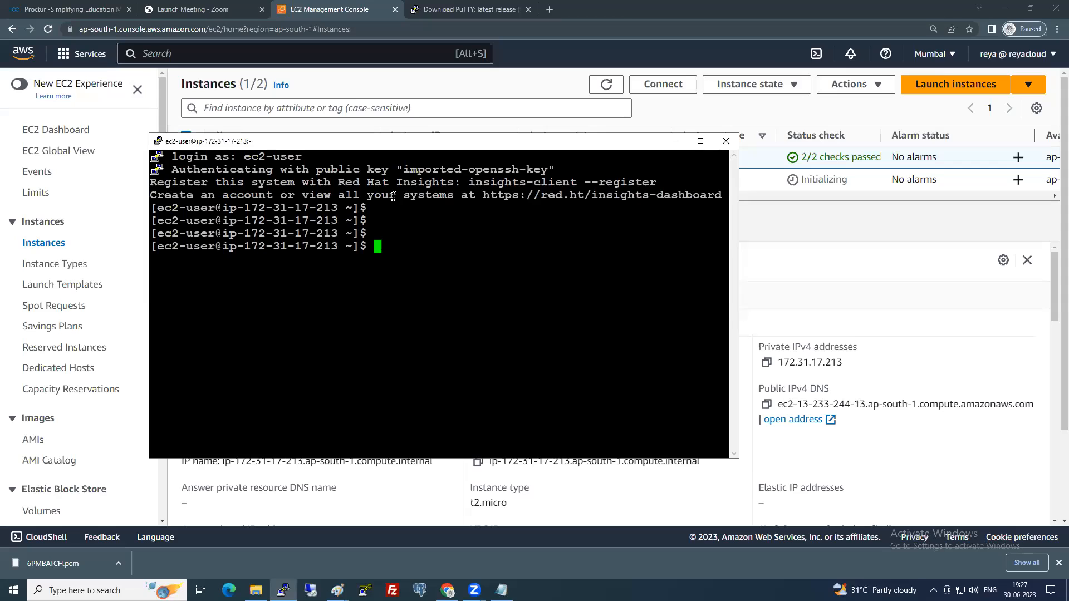
Switch to a root shell with sudo -s and list all files of the ec2-user home directory with ls -al.
type("sudo -s")
key("Return")
type("ls")
key("Return")
type("l")
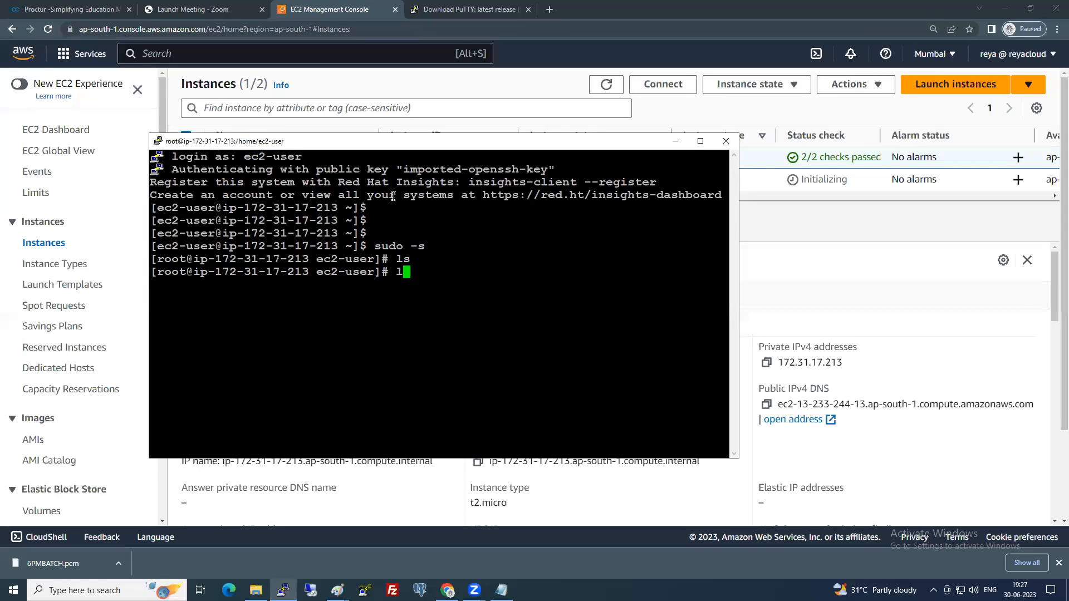
type("s - al")
key("Return")
type("ls -al")
key("Return")
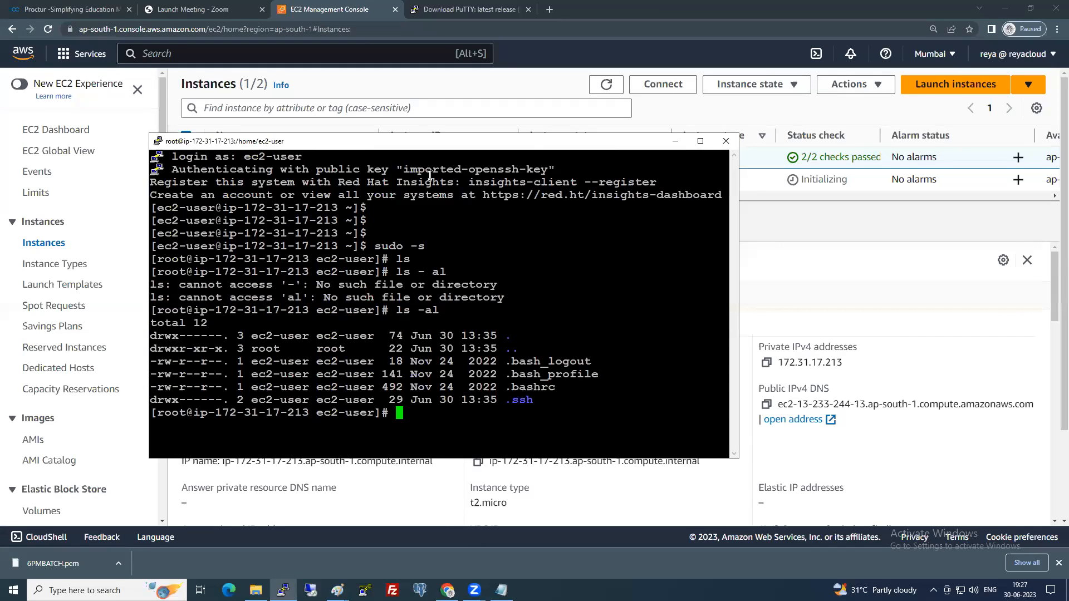
Return to the EC2 console, refresh the instance list and select WindowsServer.
left_click(562, 207)
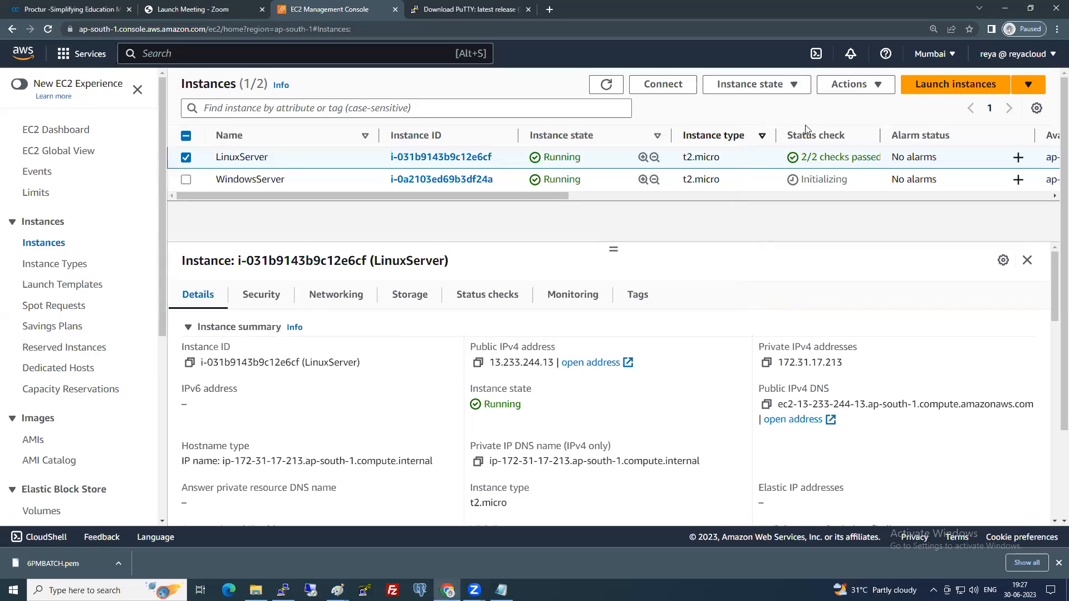
left_click(606, 84)
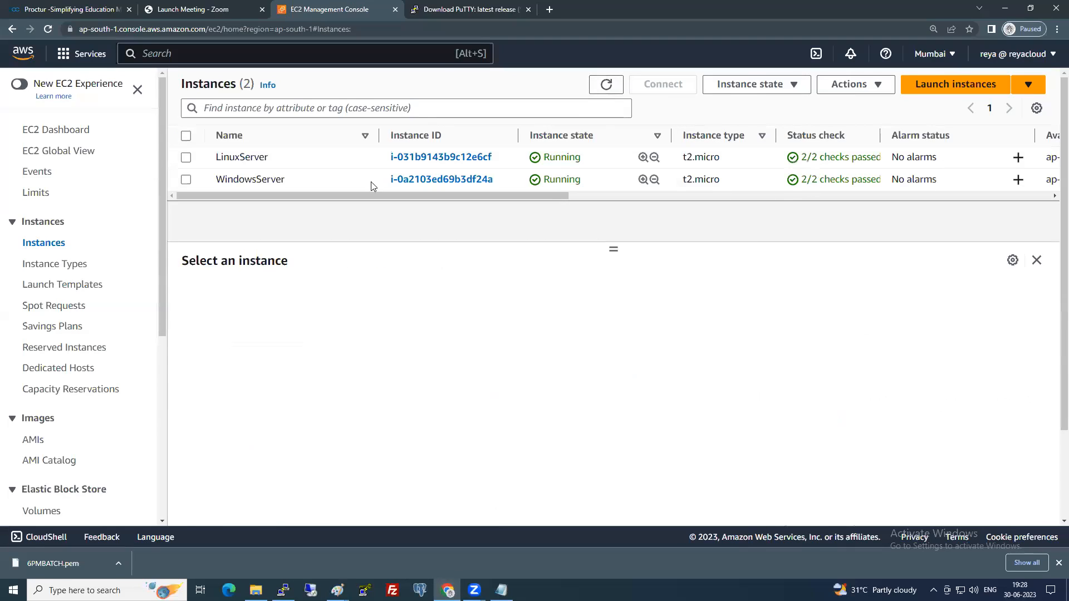
left_click(186, 179)
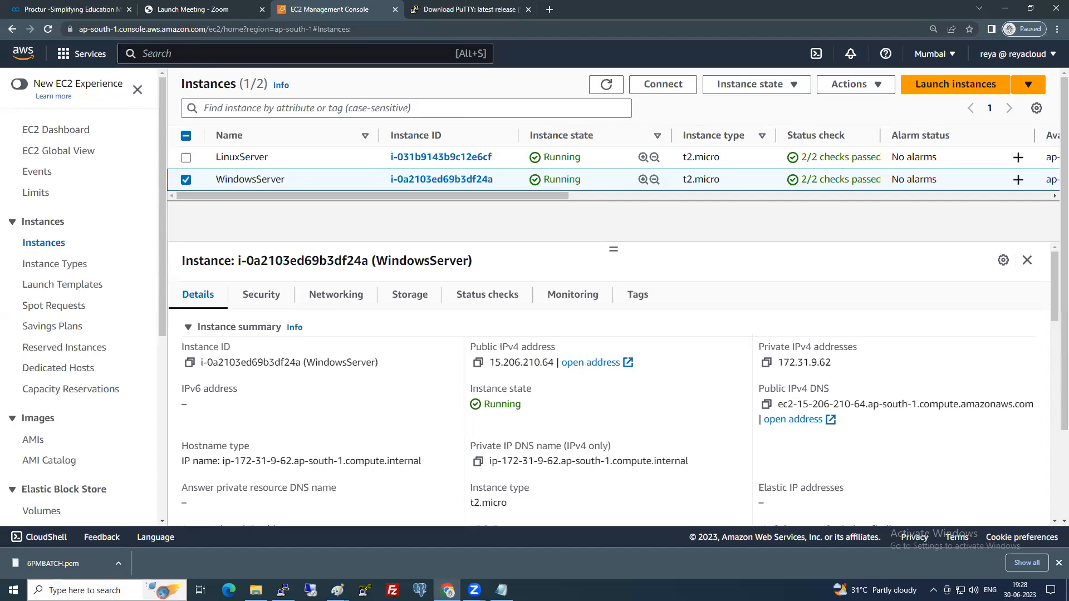
Open Remote Desktop Connection, enter WindowsServer's copied public IPv4 address as the computer, and try to connect.
left_click(106, 590)
type("remote")
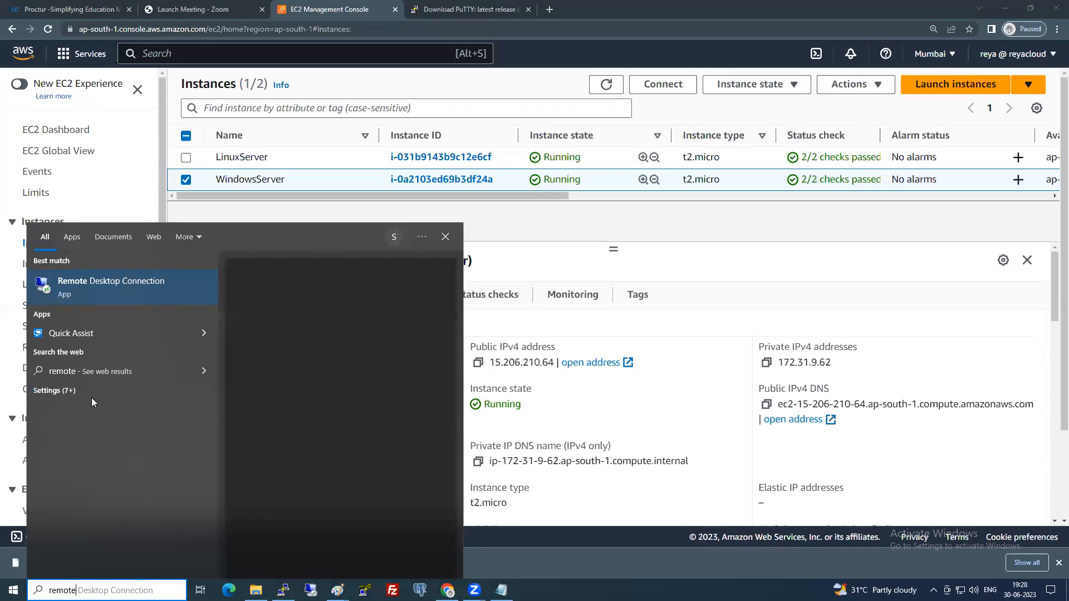
left_click(95, 285)
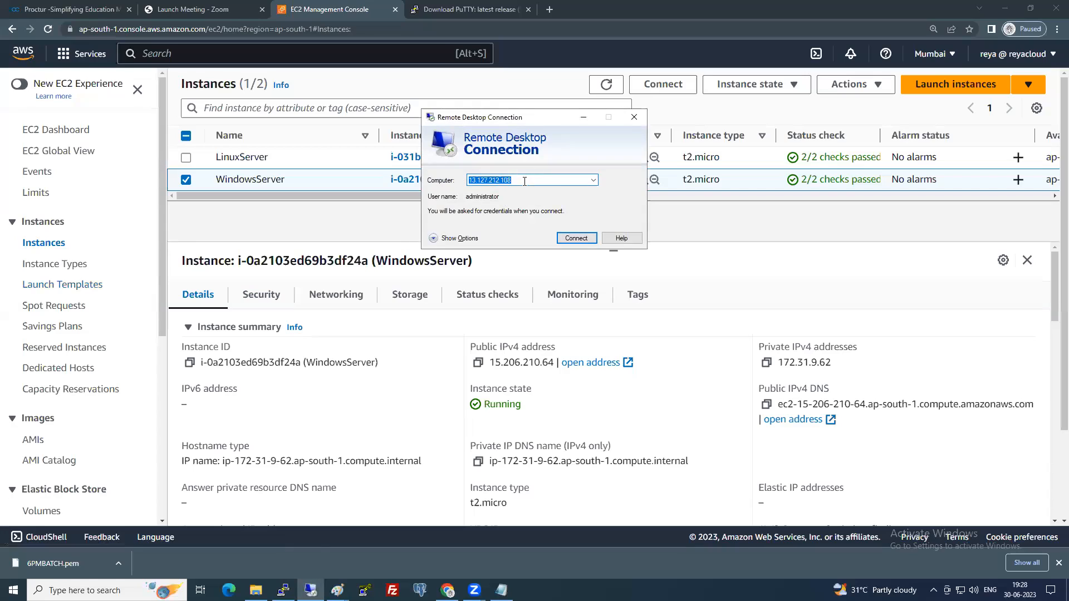
key("Return")
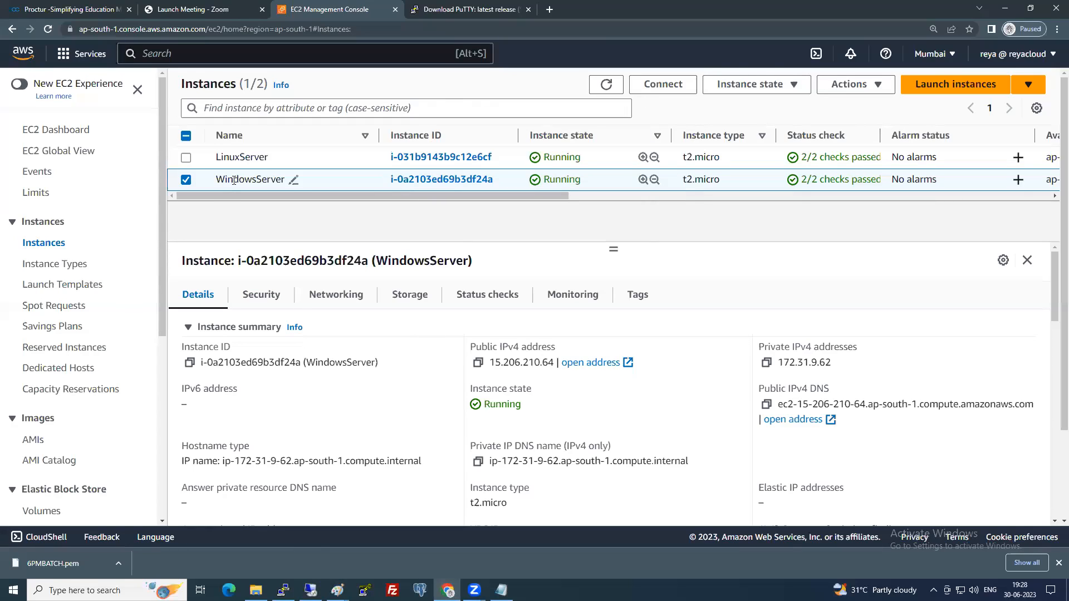
left_click(477, 363)
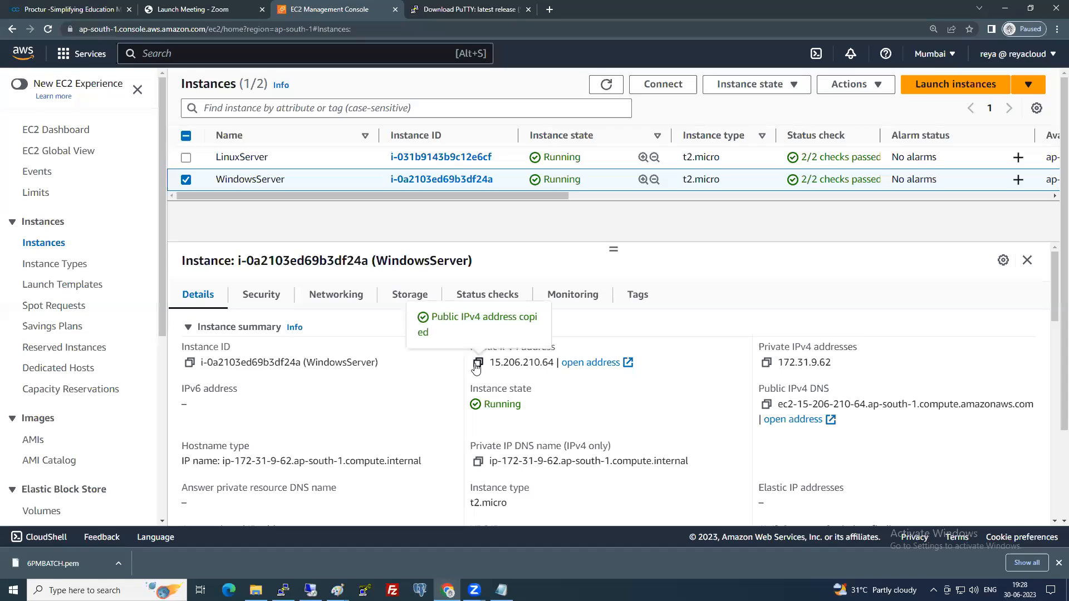
key("alt+Tab")
key("ctrl+v")
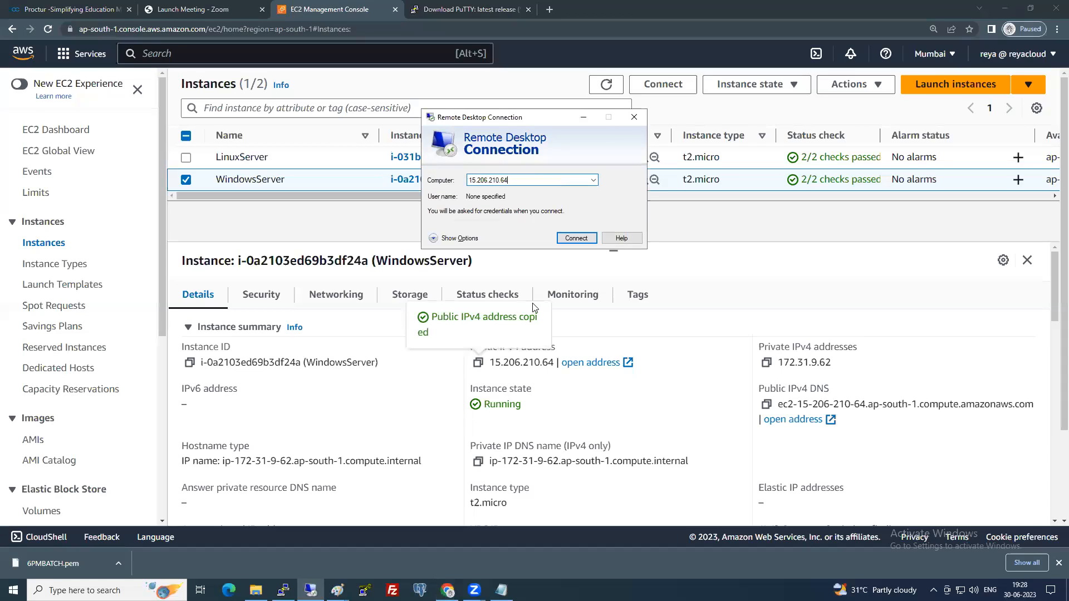
left_click(576, 238)
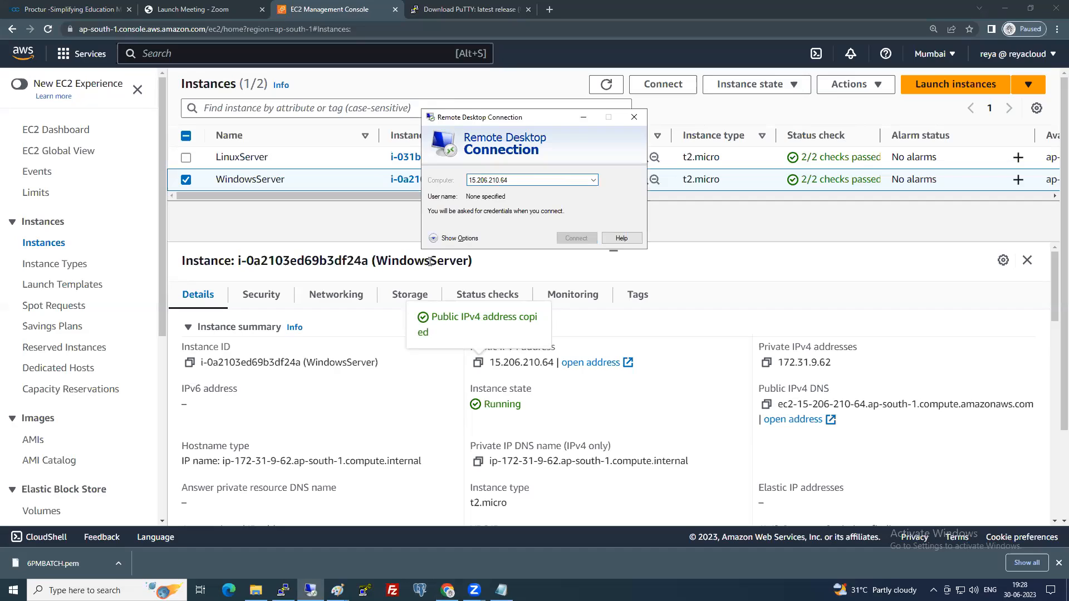
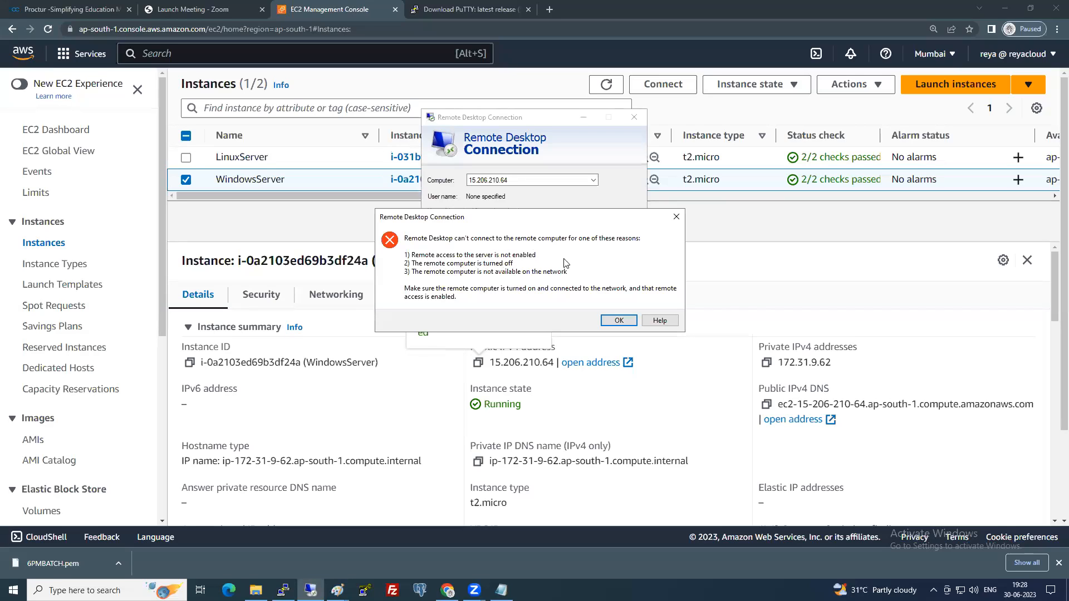
left_click(618, 321)
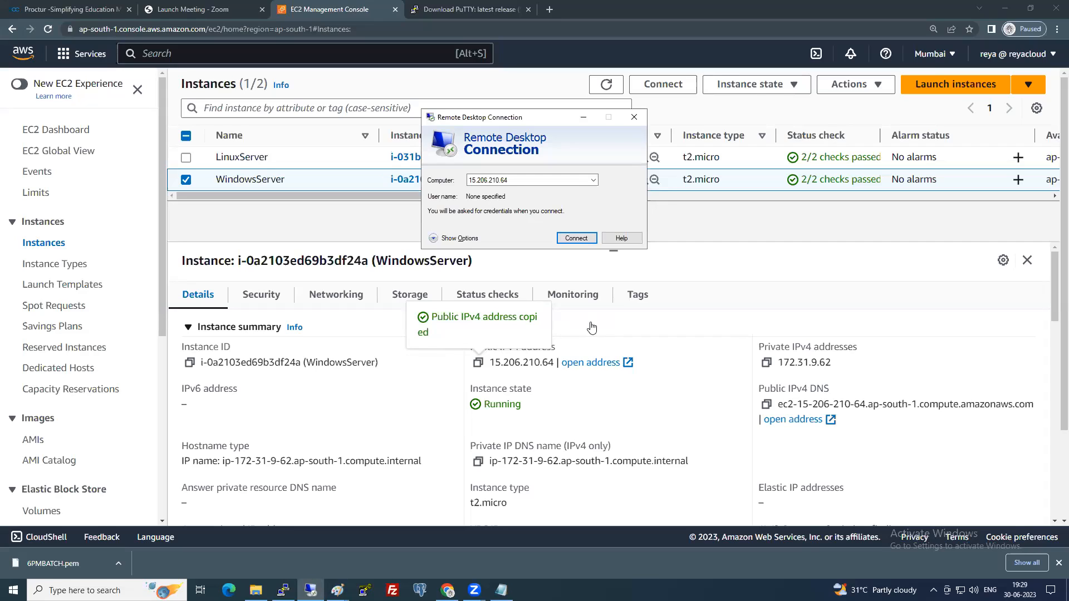
Add an RDP inbound rule with a chosen source to the Default-SG security group and save the rules.
scroll(80, 332, "down", 5)
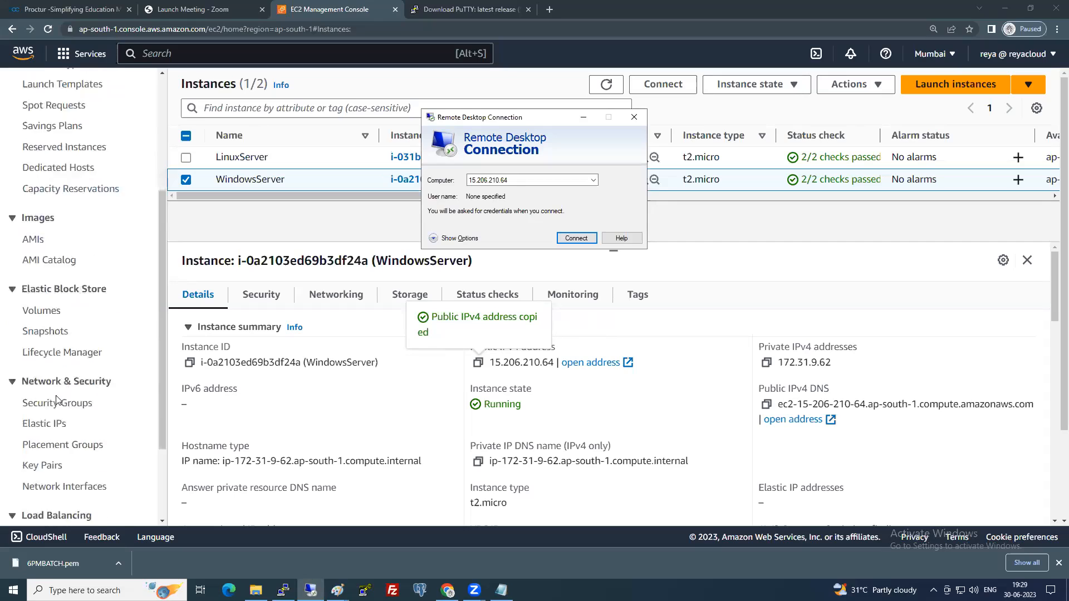
left_click(81, 330)
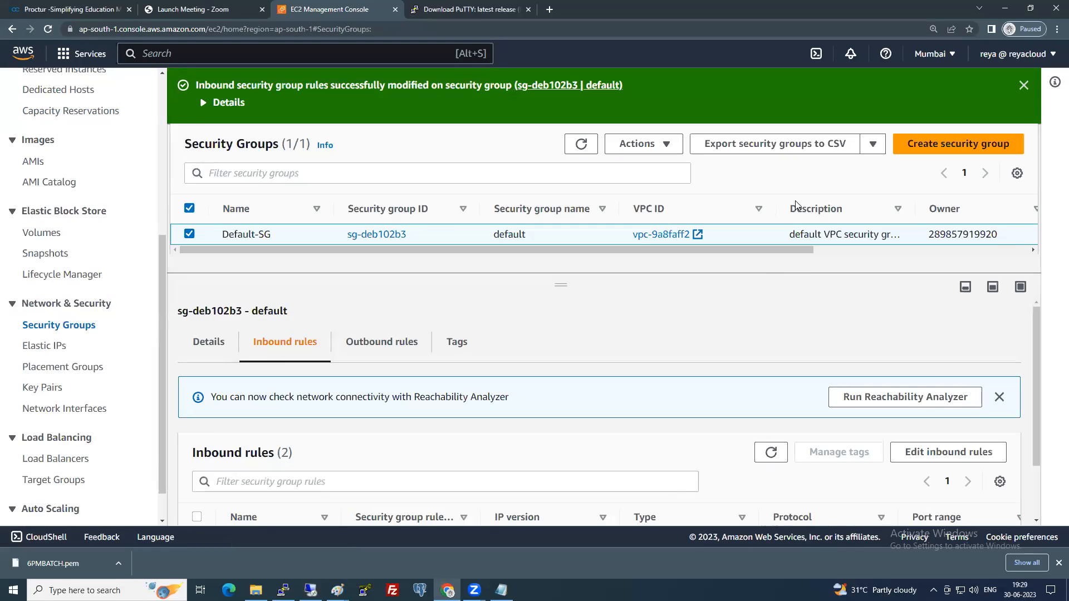
left_click(963, 462)
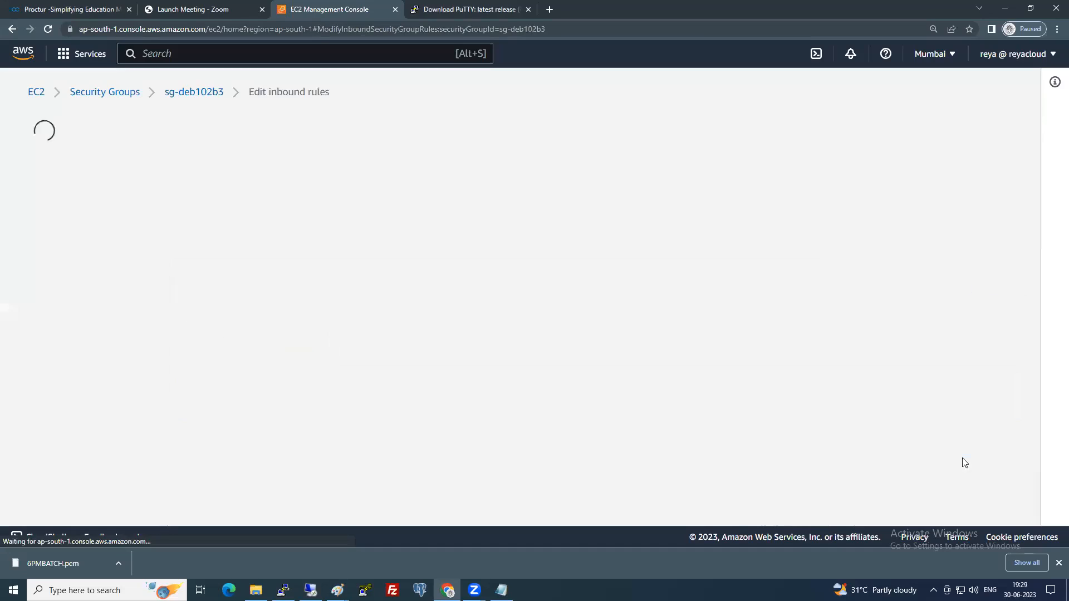
left_click(101, 403)
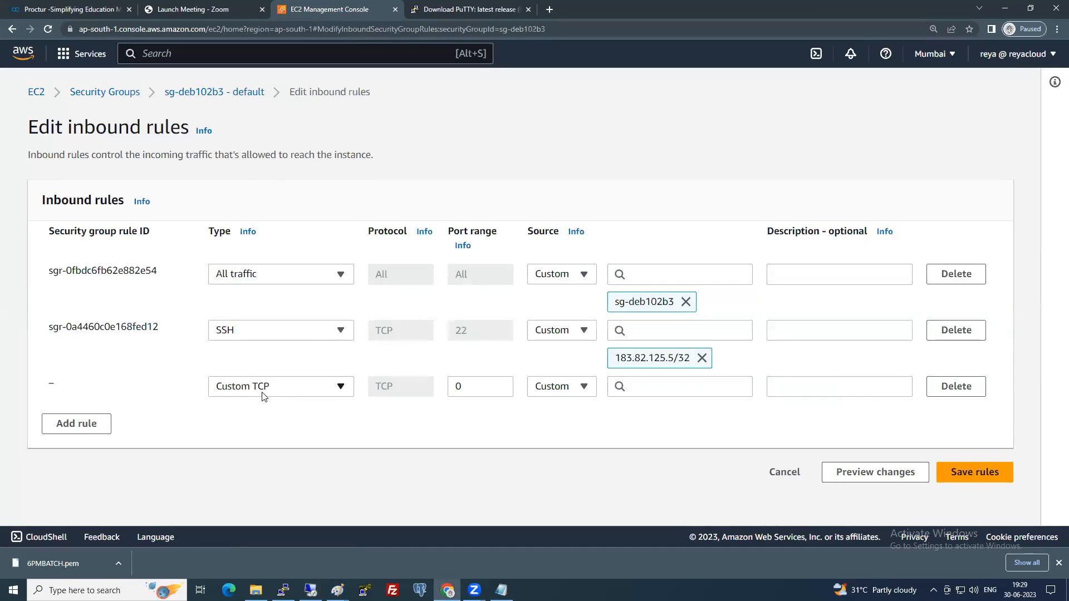
left_click(261, 396)
scroll(275, 306, "down", 2)
scroll(275, 306, "down", 3)
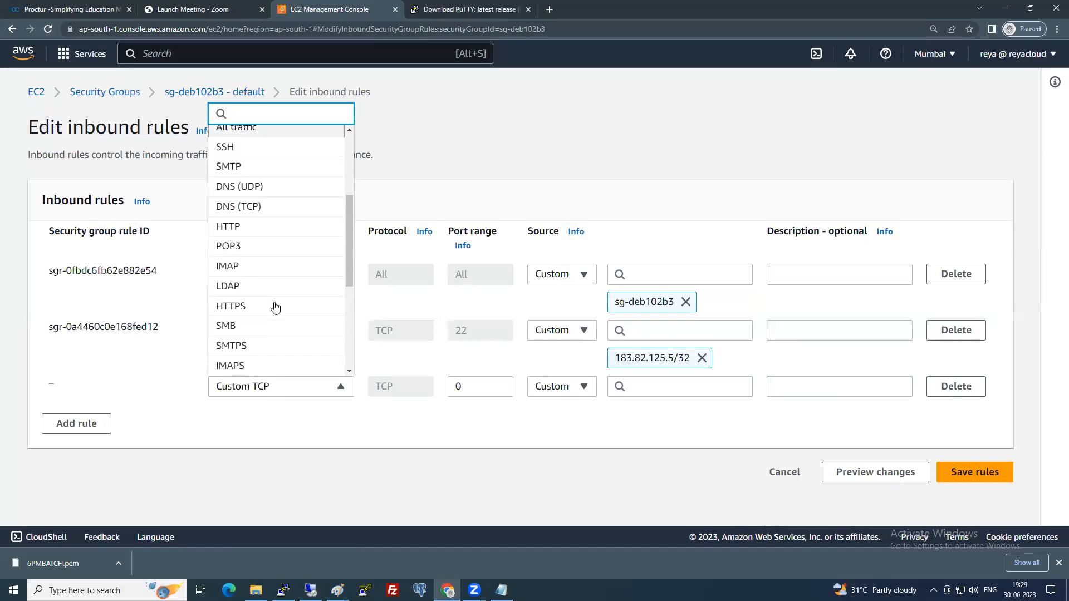
left_click(241, 357)
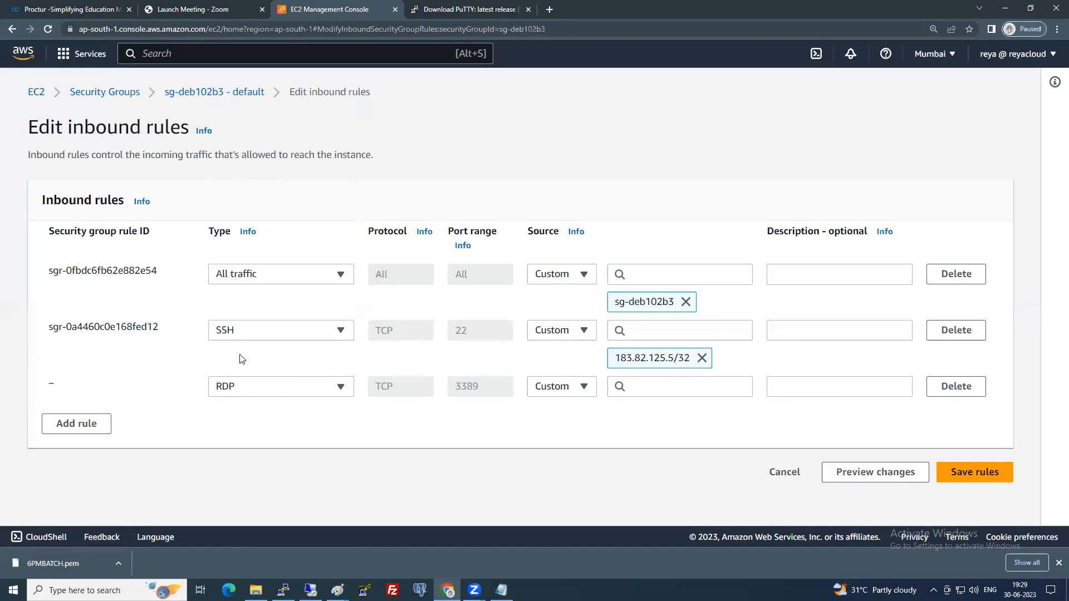
left_click(583, 390)
left_click(577, 377)
left_click(993, 500)
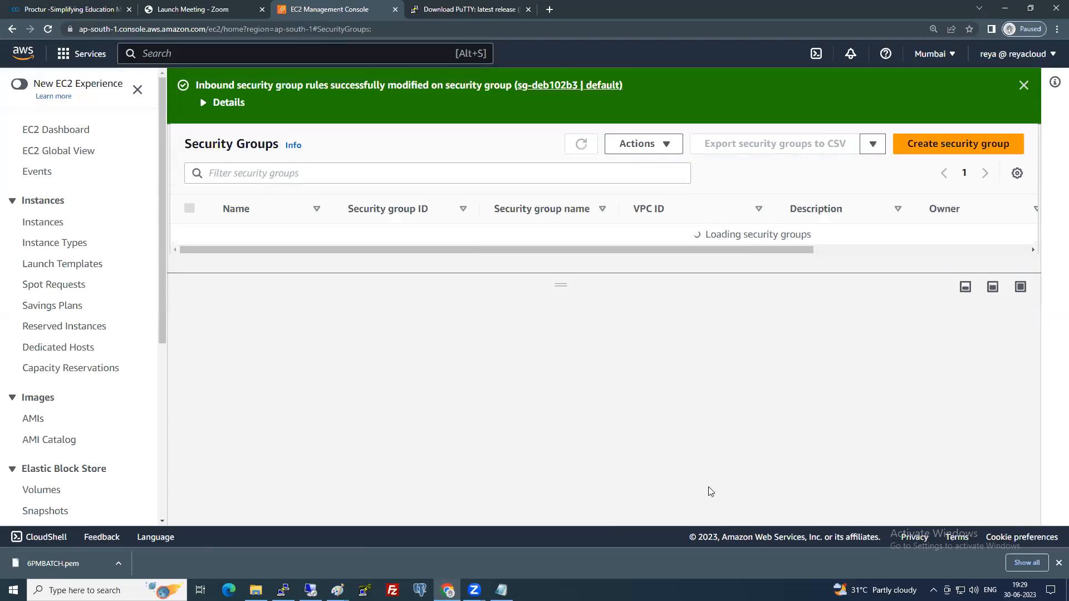
Connect to WindowsServer from Remote Desktop Connection again and enter administrator as the user name.
key("alt+Tab")
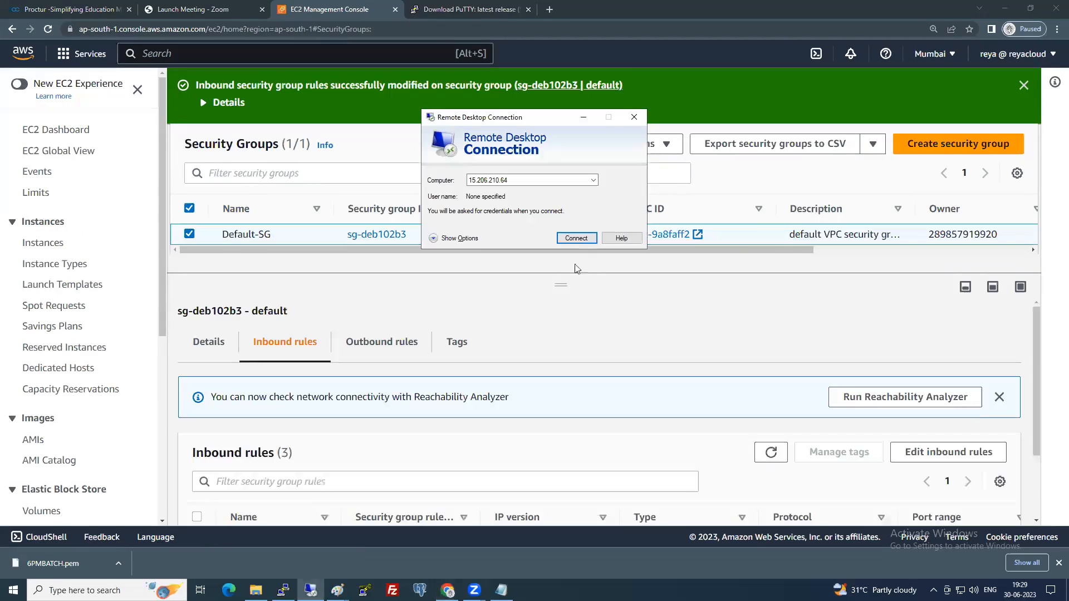
left_click(577, 239)
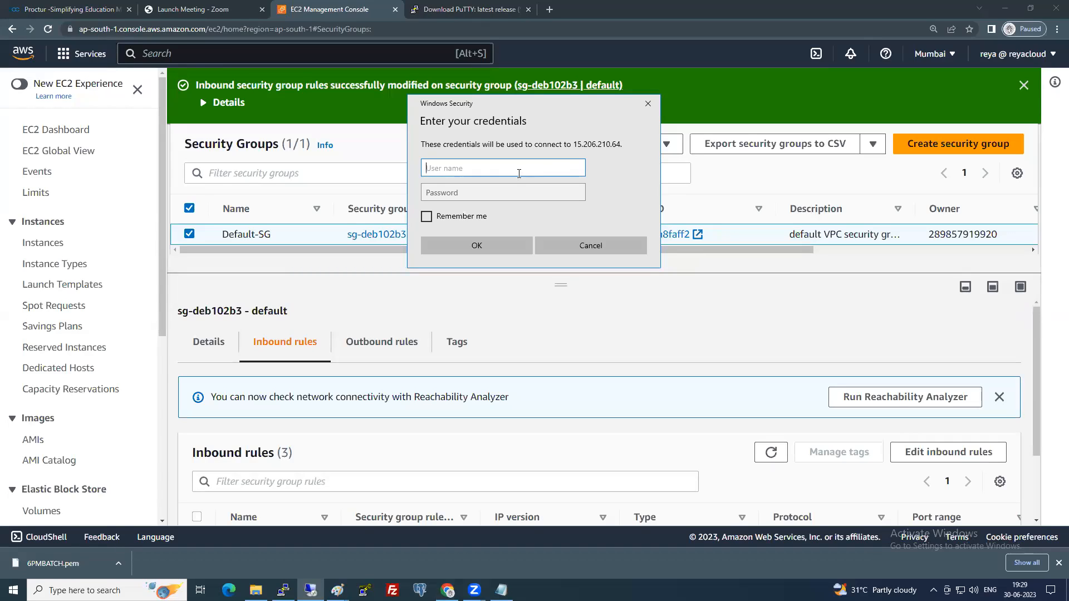
type("administrator")
key("Tab")
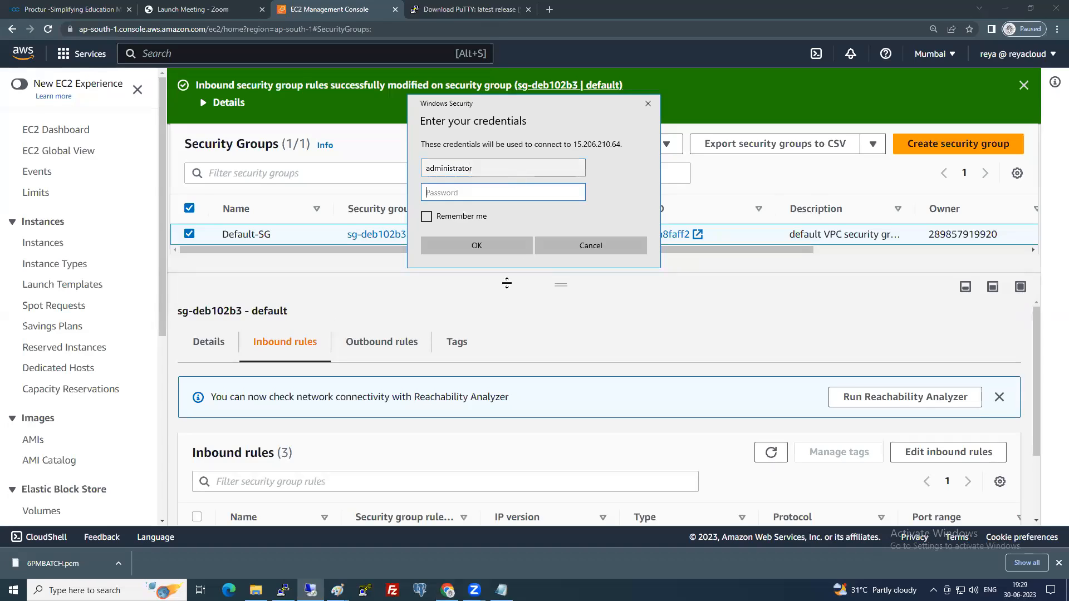
Open the Get Windows password page for WindowsServer in the EC2 console and check its associated key pair.
left_click(45, 244)
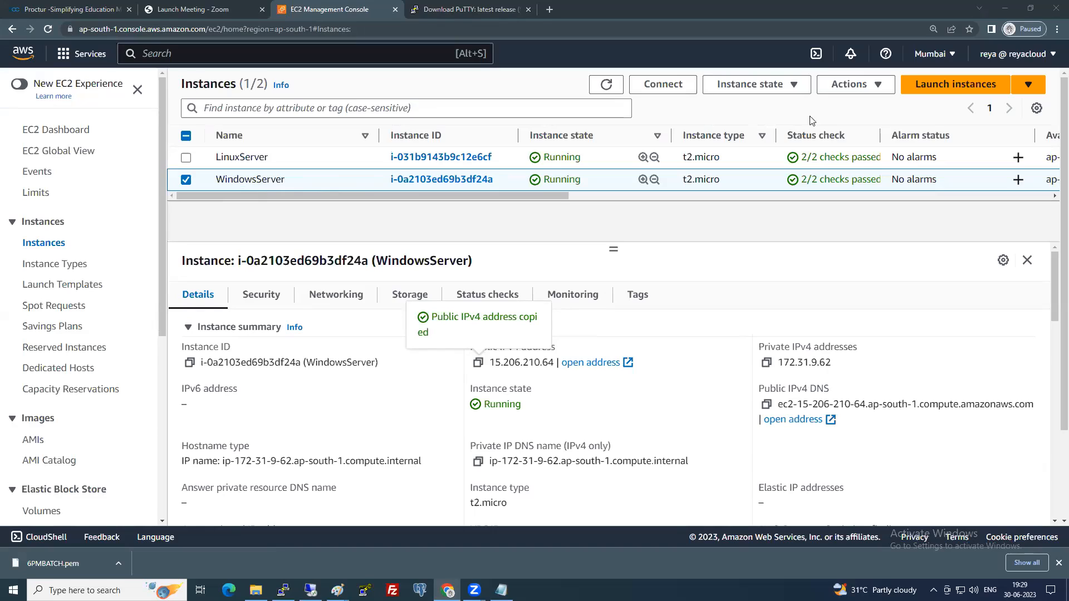
left_click(865, 88)
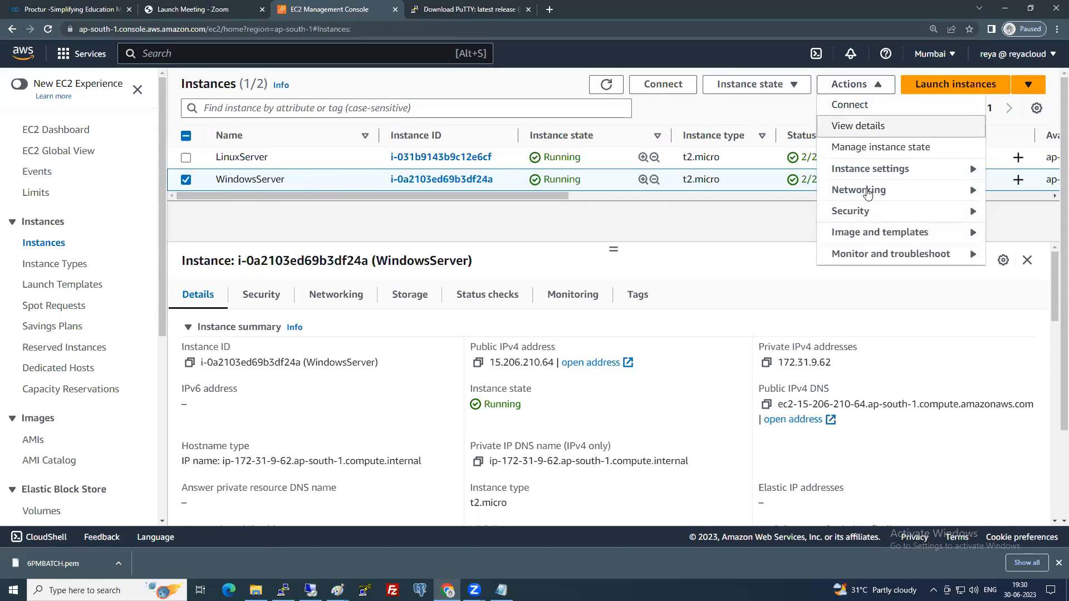
mouse_move(861, 214)
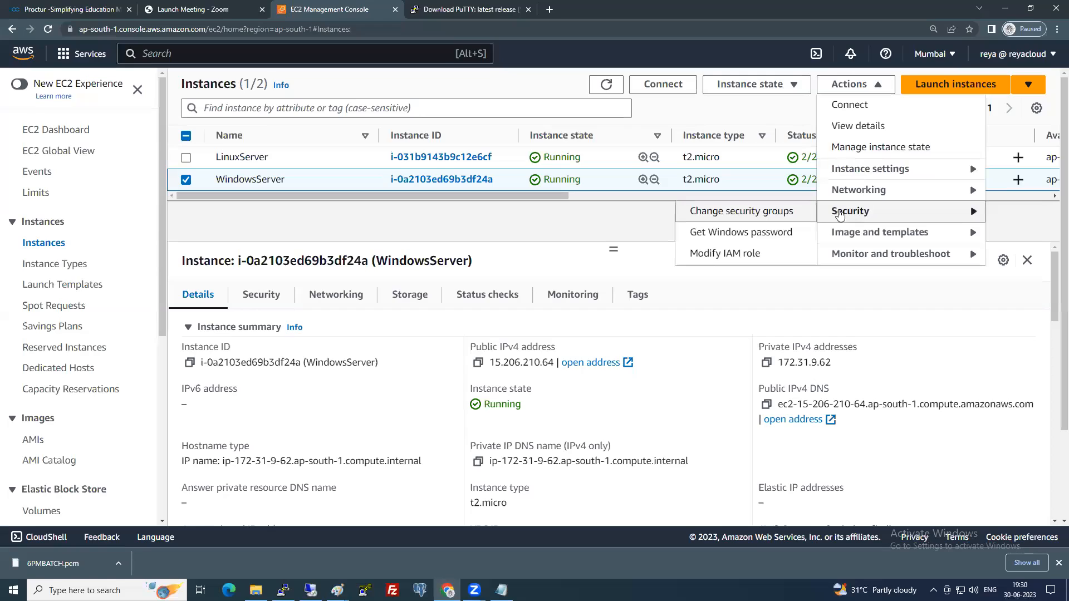
left_click(783, 234)
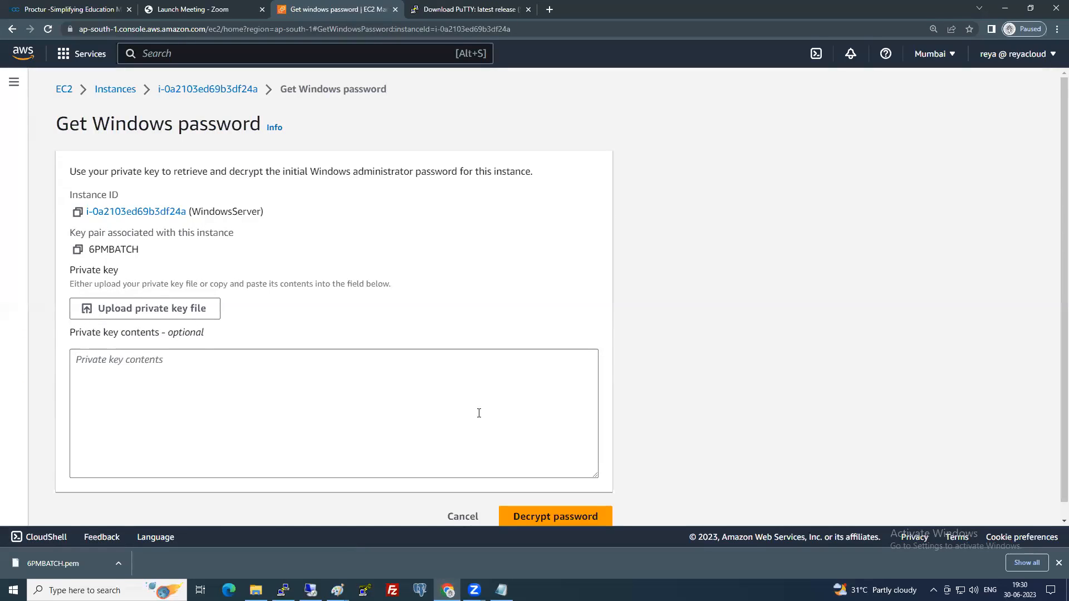
scroll(445, 404, "down", 1)
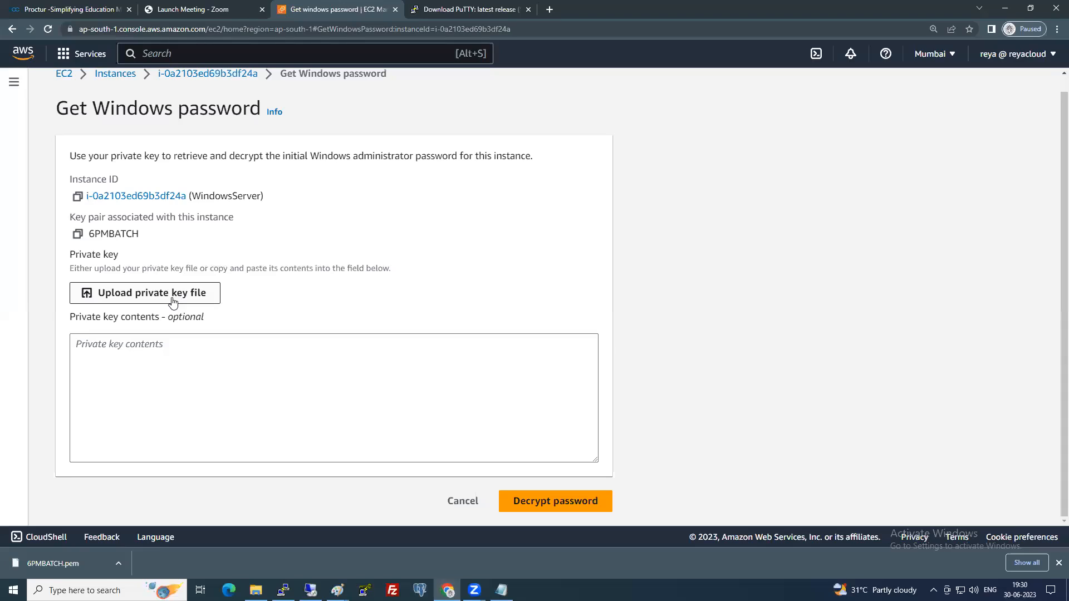
left_click_drag(92, 234, 138, 234)
left_click(142, 252)
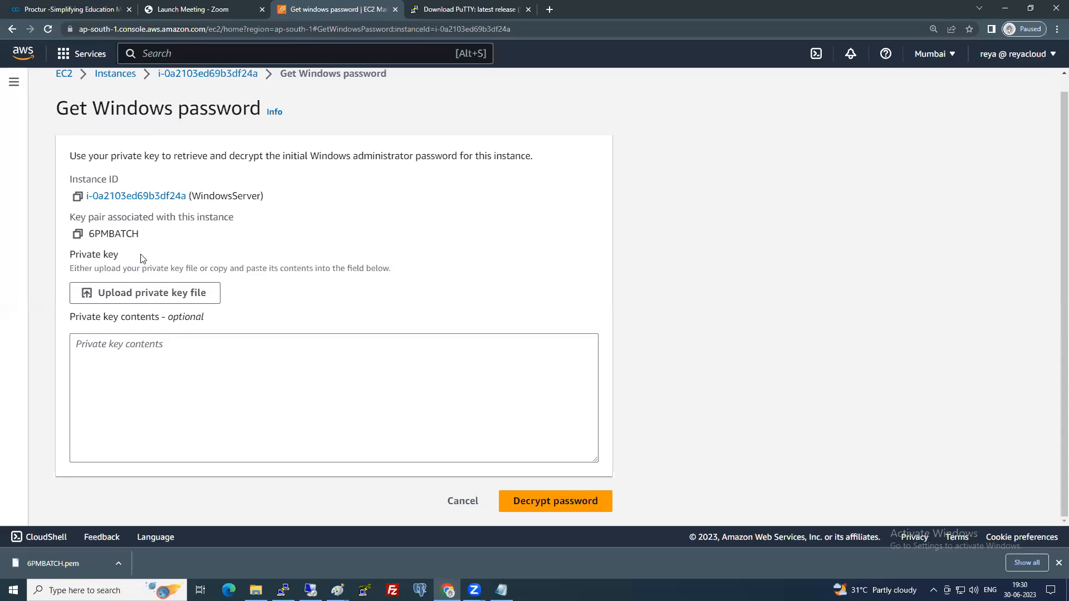
Upload the 6PMBATCH.pem private key file from the Desktop subfolder and decrypt WindowsServer's administrator password.
left_click(140, 297)
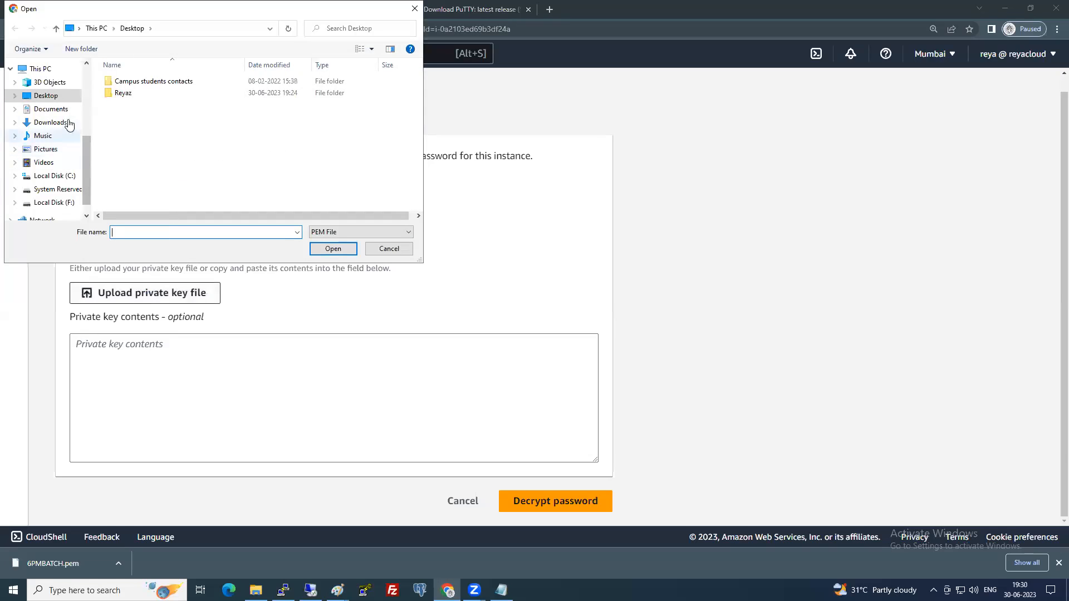
left_click(103, 33)
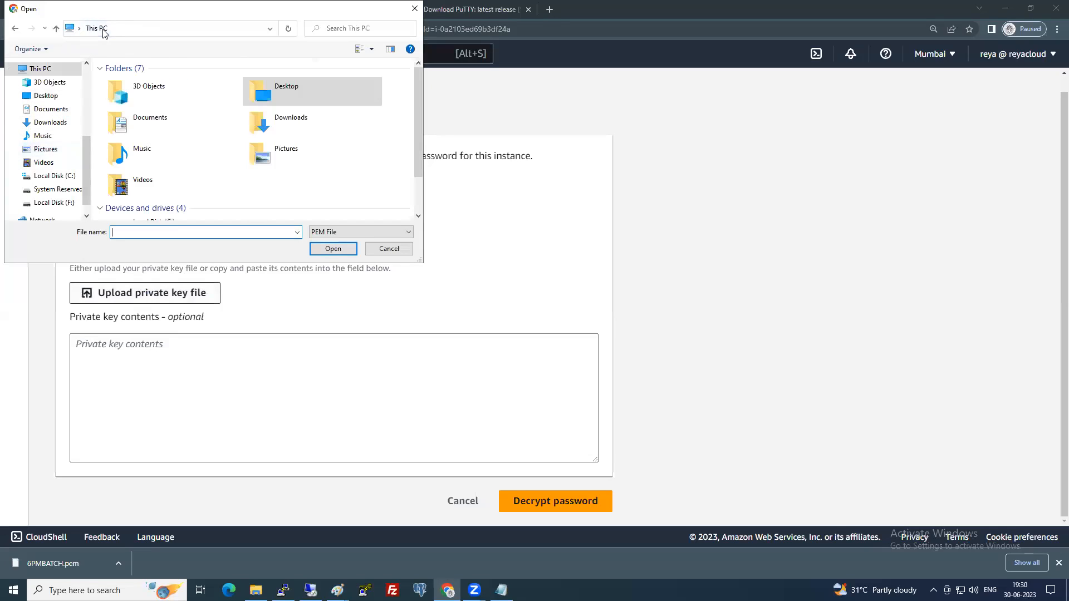
double_click(295, 85)
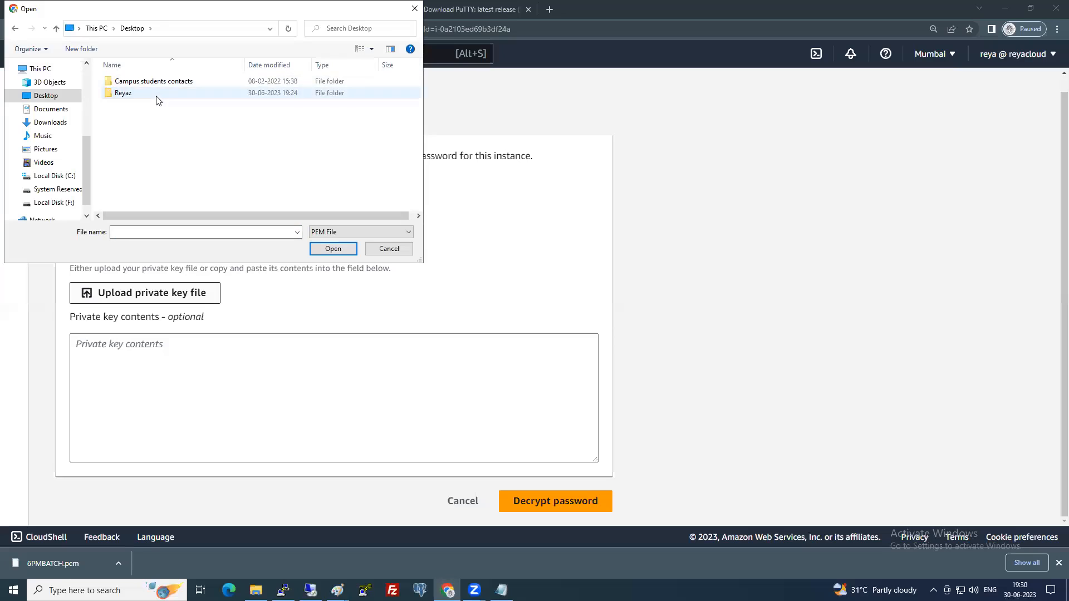
double_click(158, 94)
left_click(150, 141)
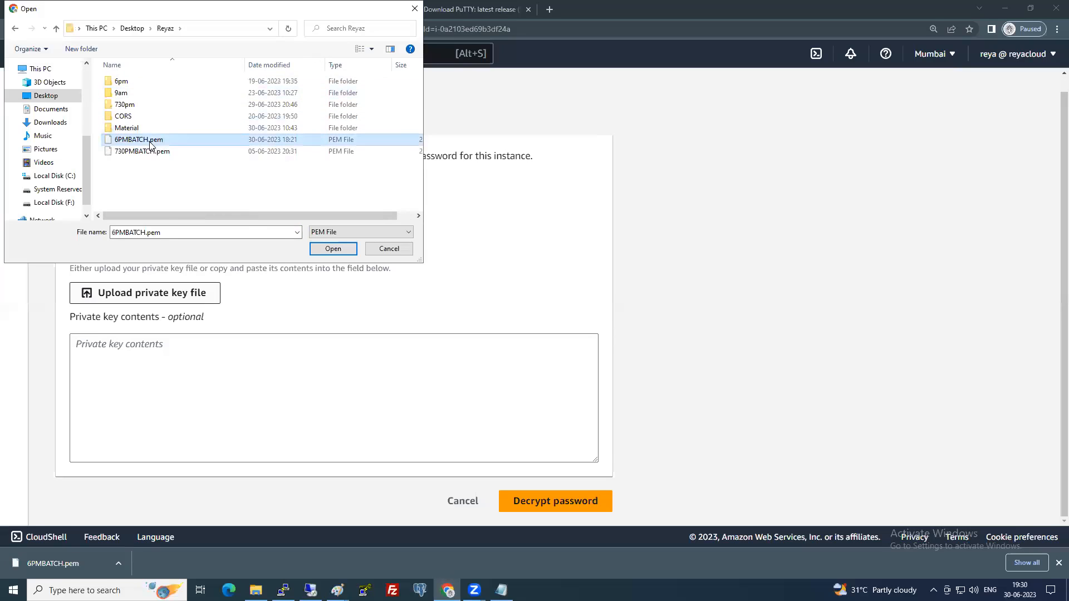
left_click(329, 246)
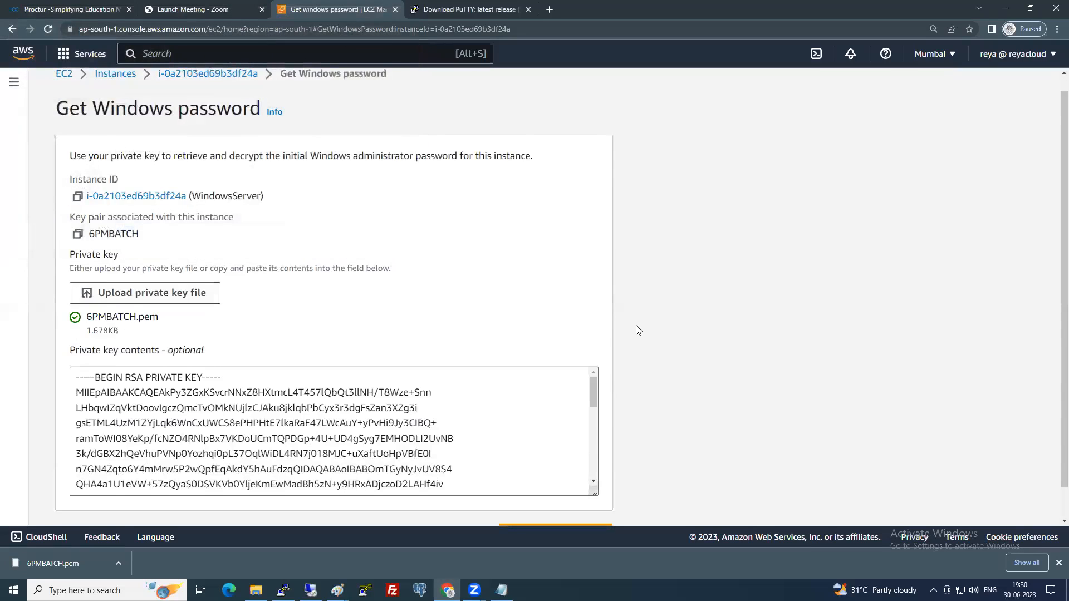
scroll(634, 334, "down", 1)
left_click(549, 502)
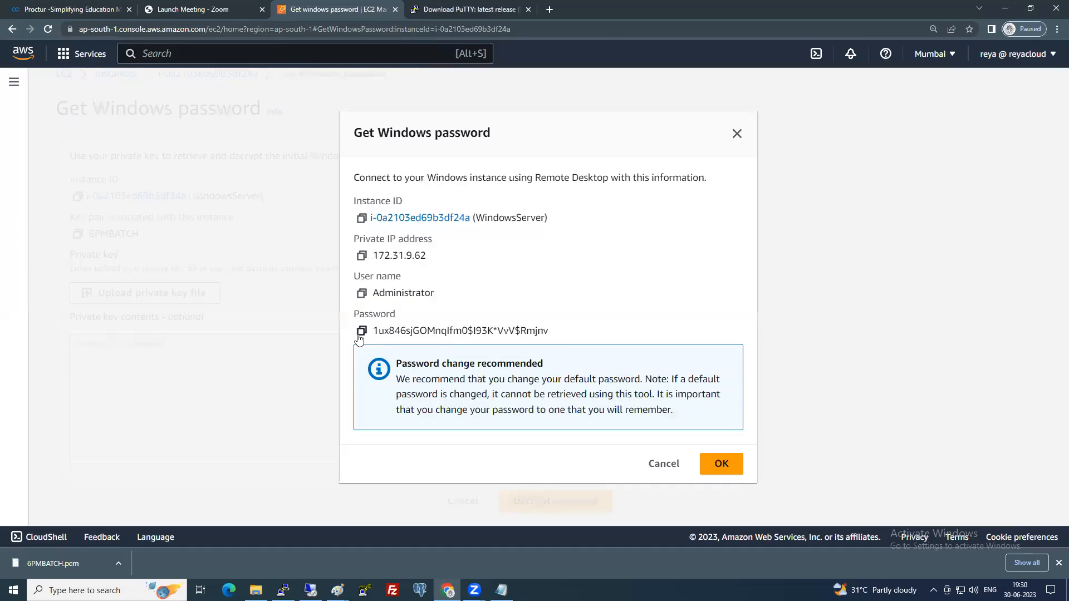
Copy the decrypted administrator password, highlight it, and cancel back to the EC2 instances list.
left_click(360, 332)
left_click_drag(373, 331, 556, 329)
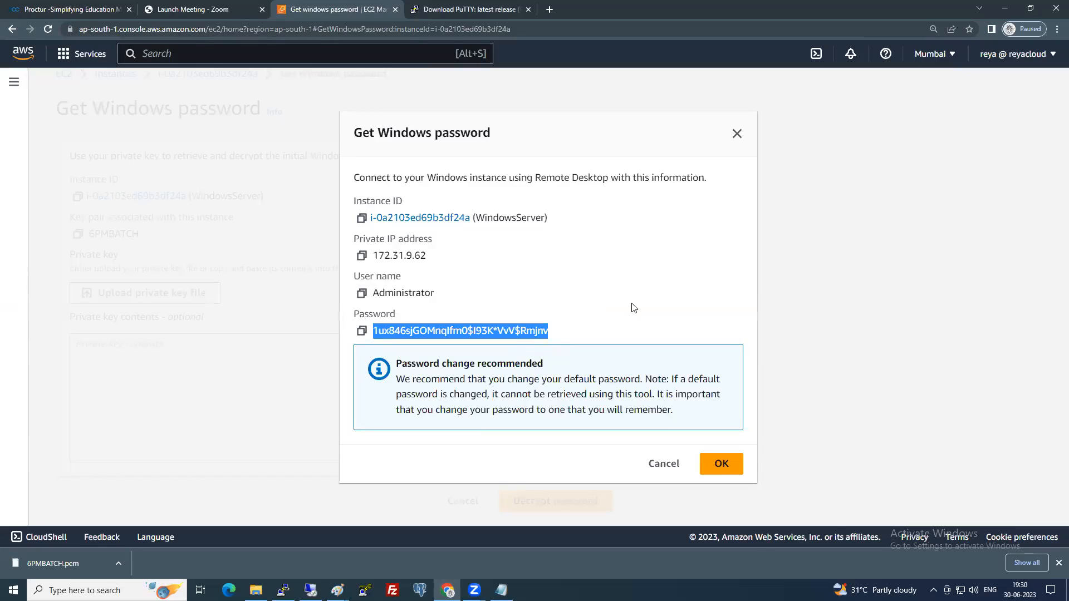
left_click(663, 465)
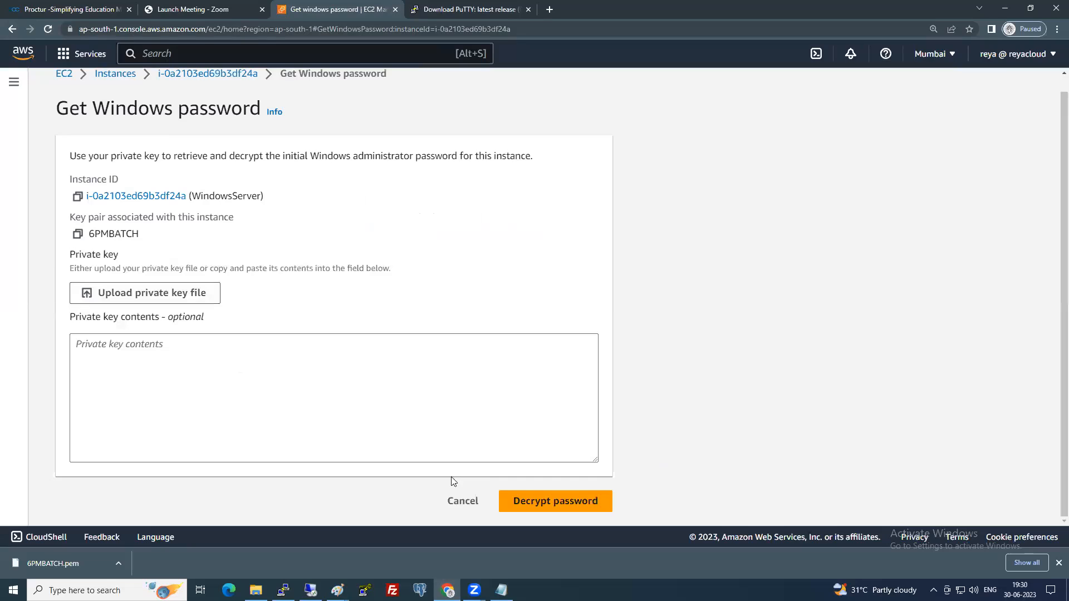
left_click(462, 501)
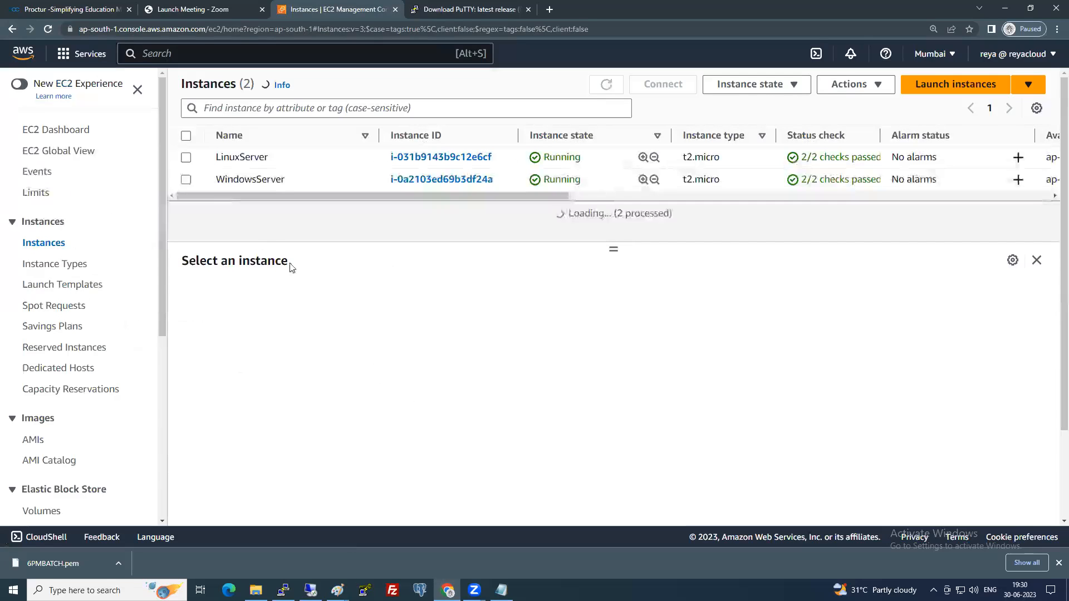
Select WindowsServer in the instances list and open its Get Windows password page.
left_click(186, 181)
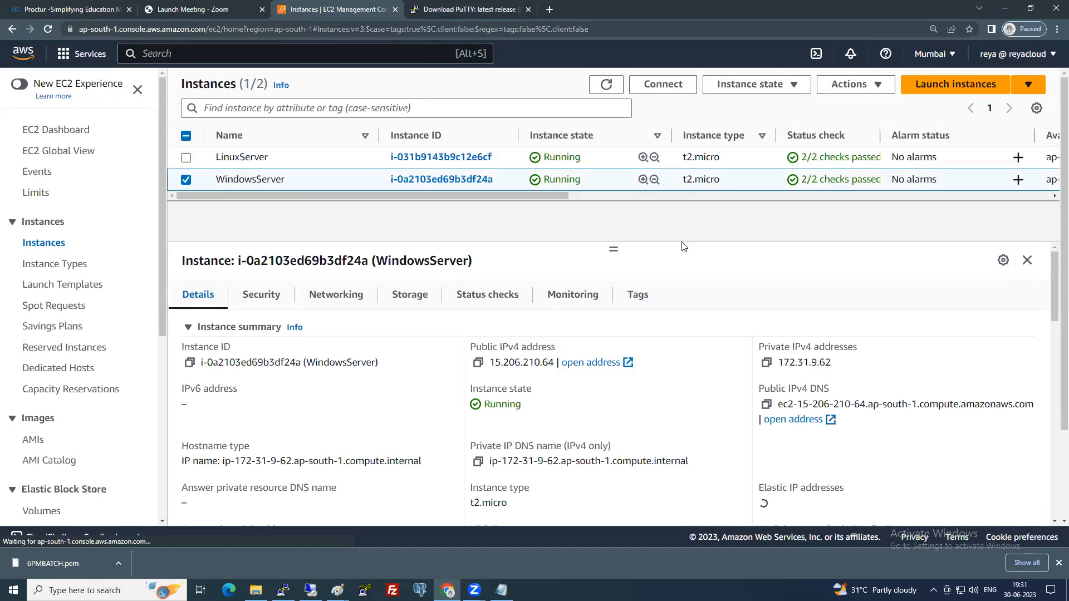
left_click(878, 86)
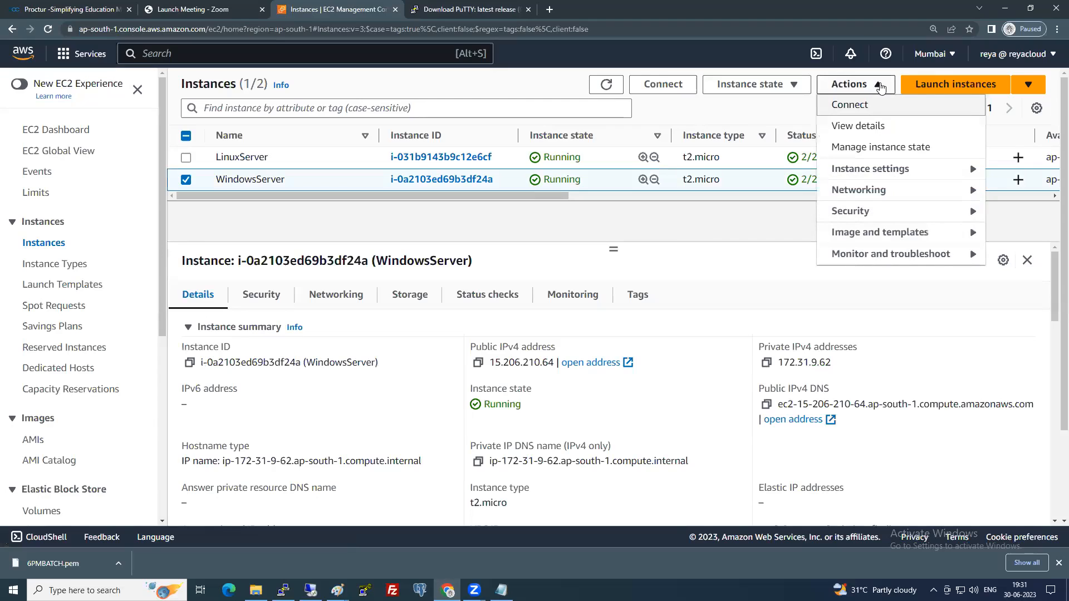
mouse_move(867, 215)
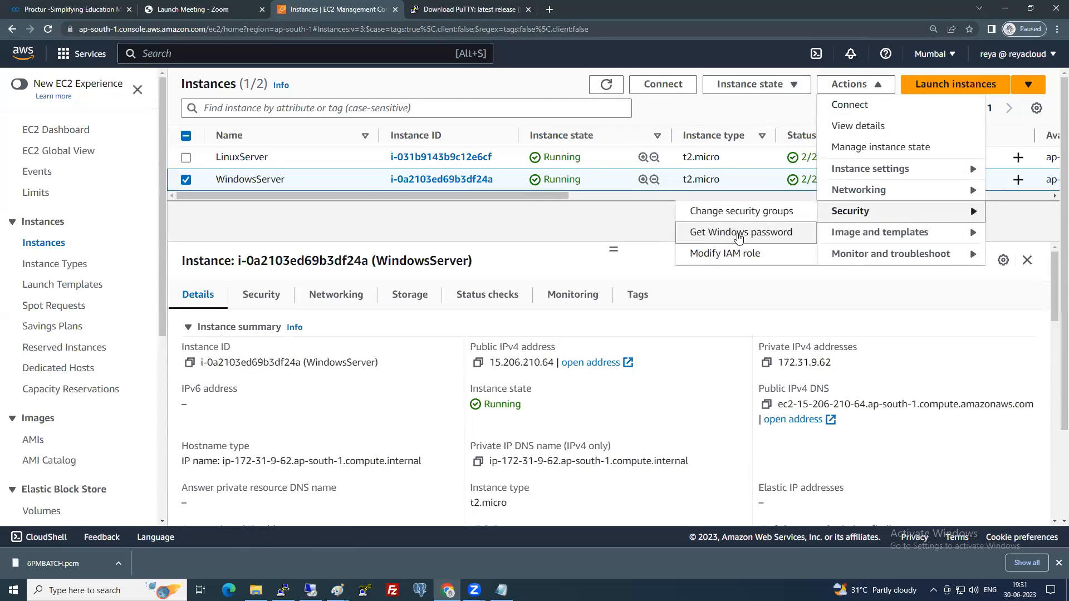
left_click(740, 233)
scroll(501, 273, "down", 1)
Try to decrypt the Windows password with the 730PMBATCH.pem private key file, and cancel back to the instances list.
left_click(188, 294)
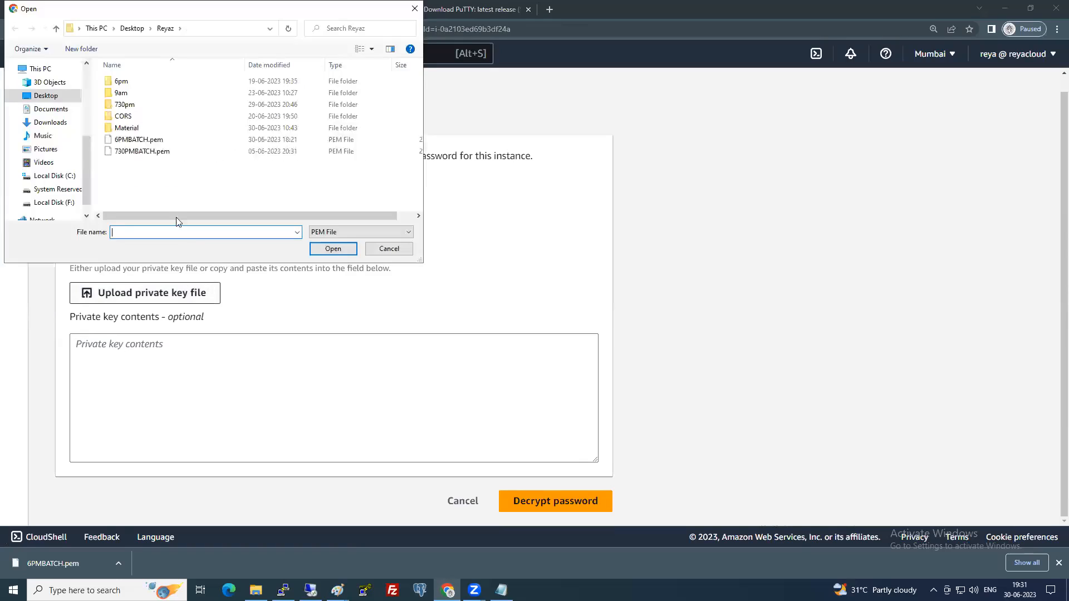
left_click(146, 140)
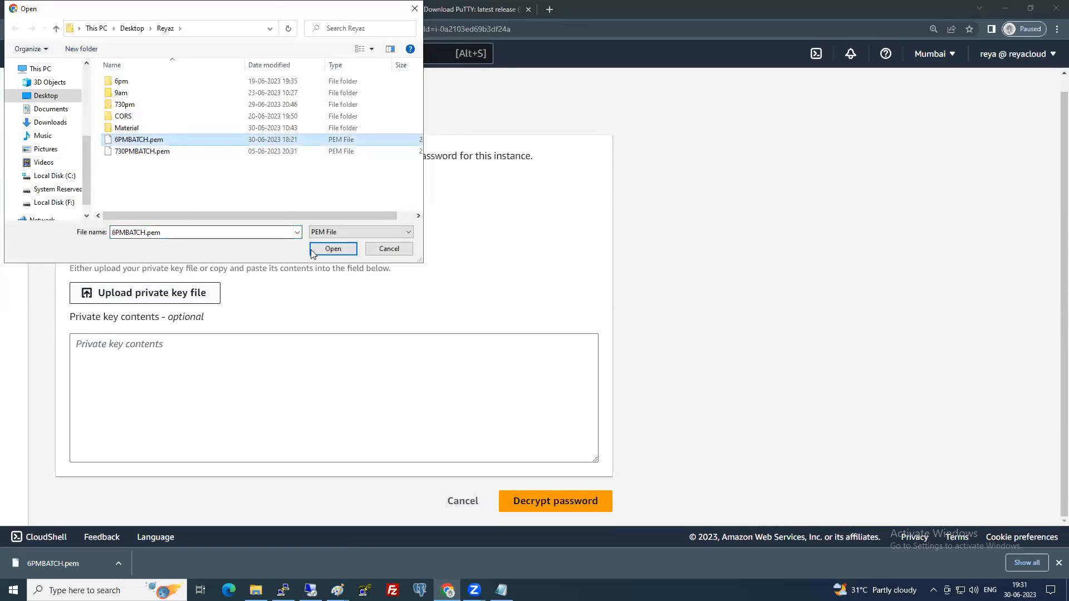
left_click(153, 153)
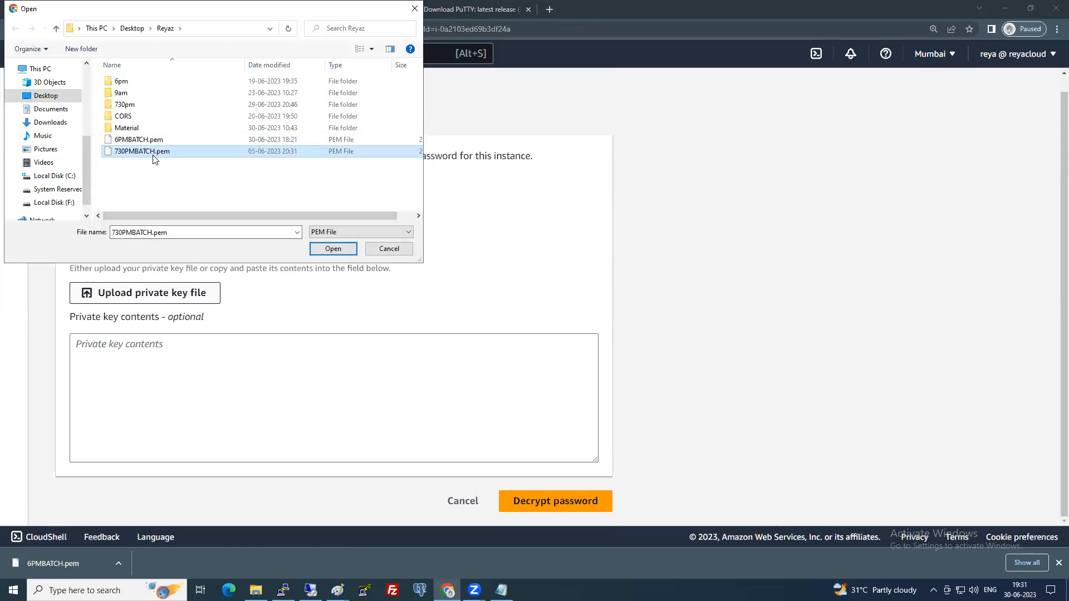
left_click(336, 247)
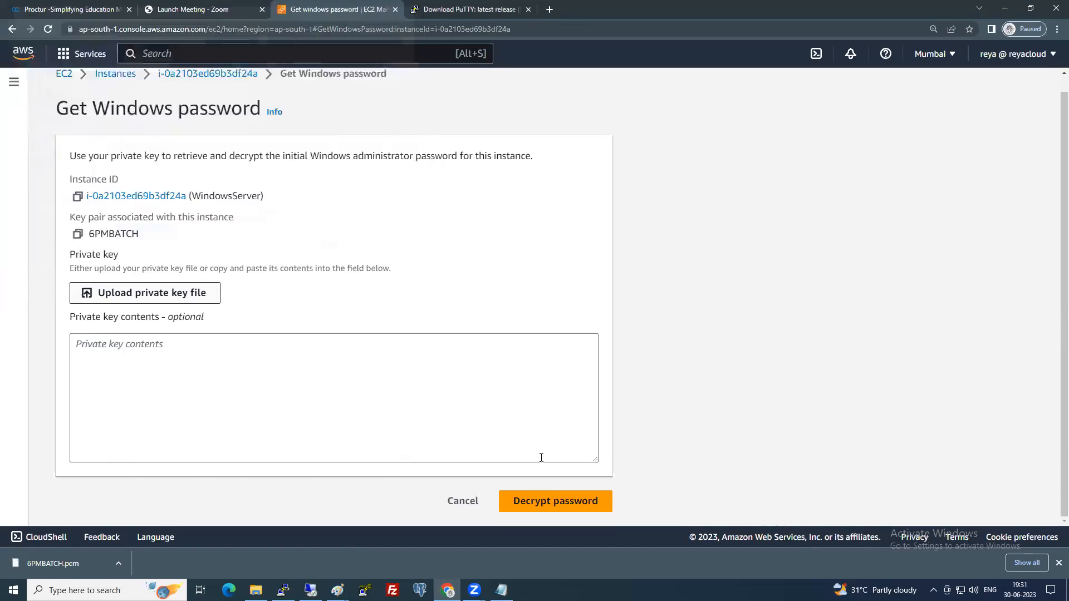
scroll(557, 462, "down", 4)
scroll(634, 430, "down", 2)
left_click(593, 506)
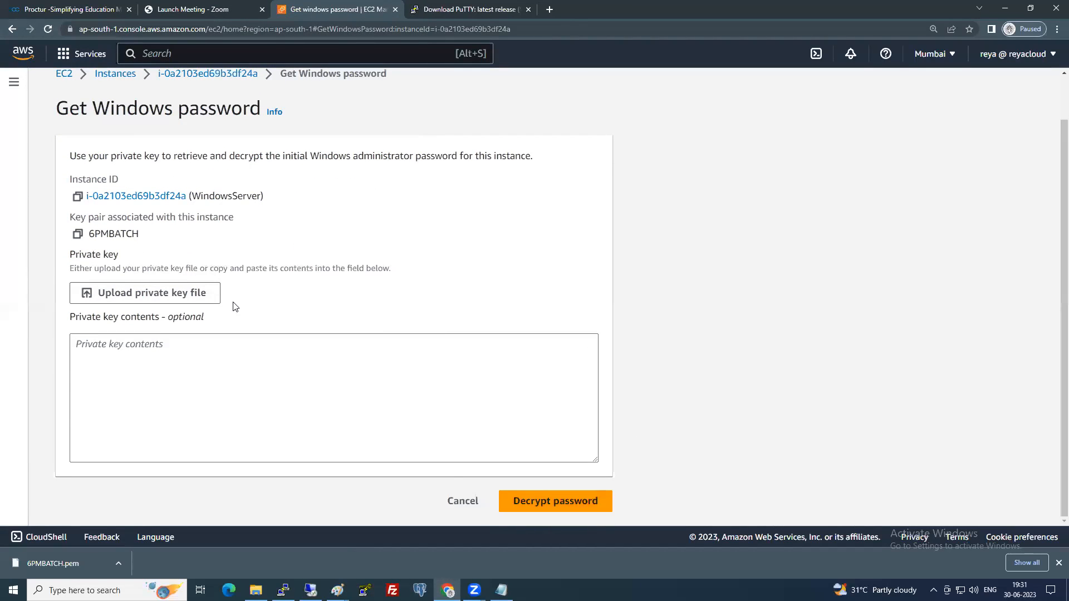
left_click(454, 499)
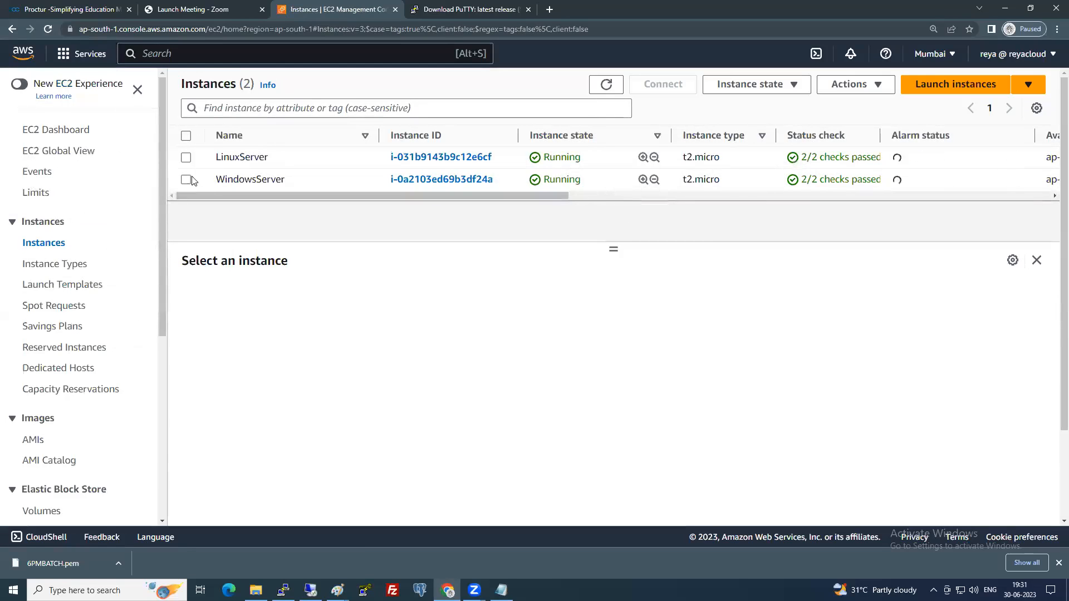
Reopen Get Windows password for WindowsServer, upload the 6PMBATCH.pem private key file, and decrypt the administrator password.
left_click(856, 88)
mouse_move(852, 211)
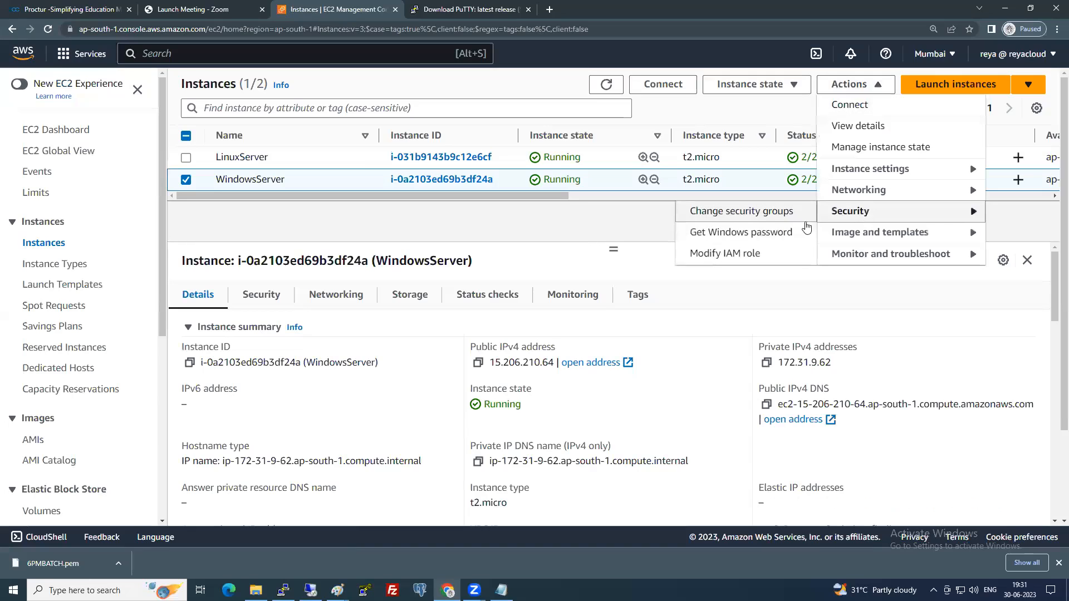
left_click(760, 233)
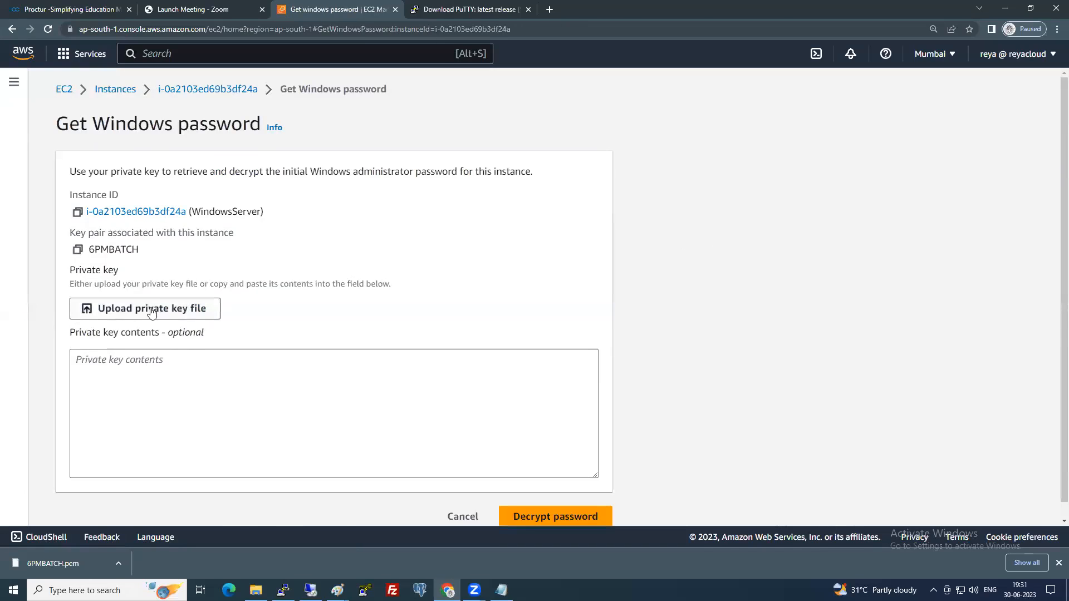
left_click(151, 311)
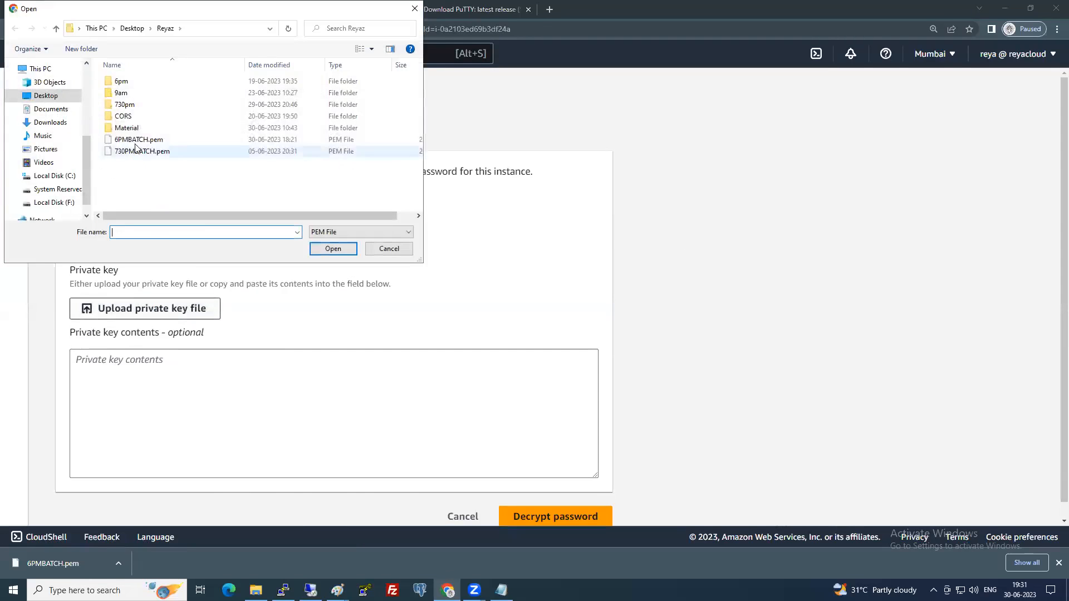
left_click(138, 140)
double_click(138, 141)
scroll(696, 317, "down", 1)
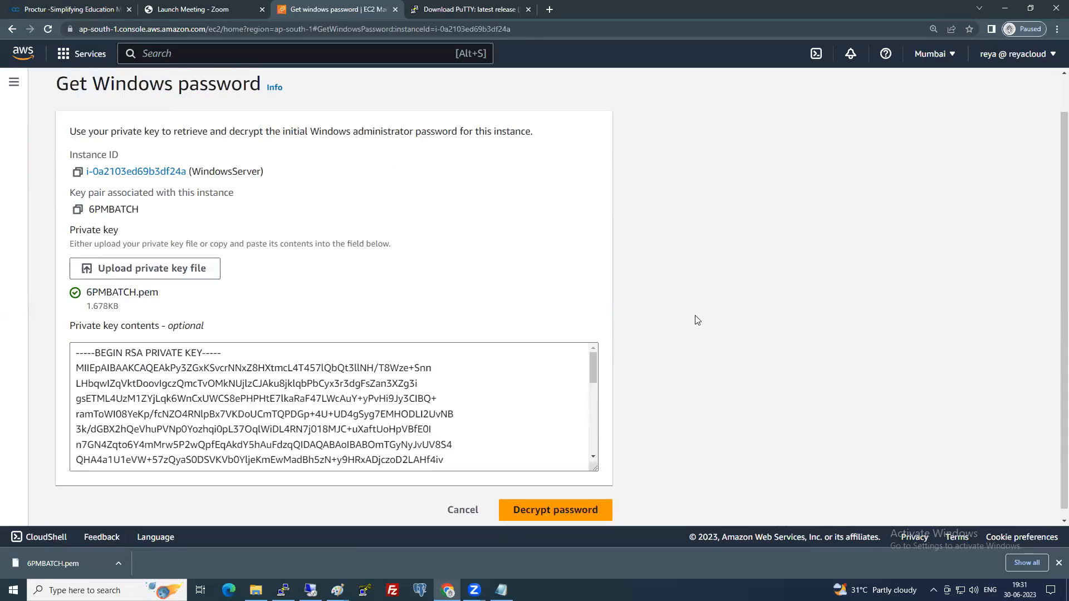
left_click(589, 493)
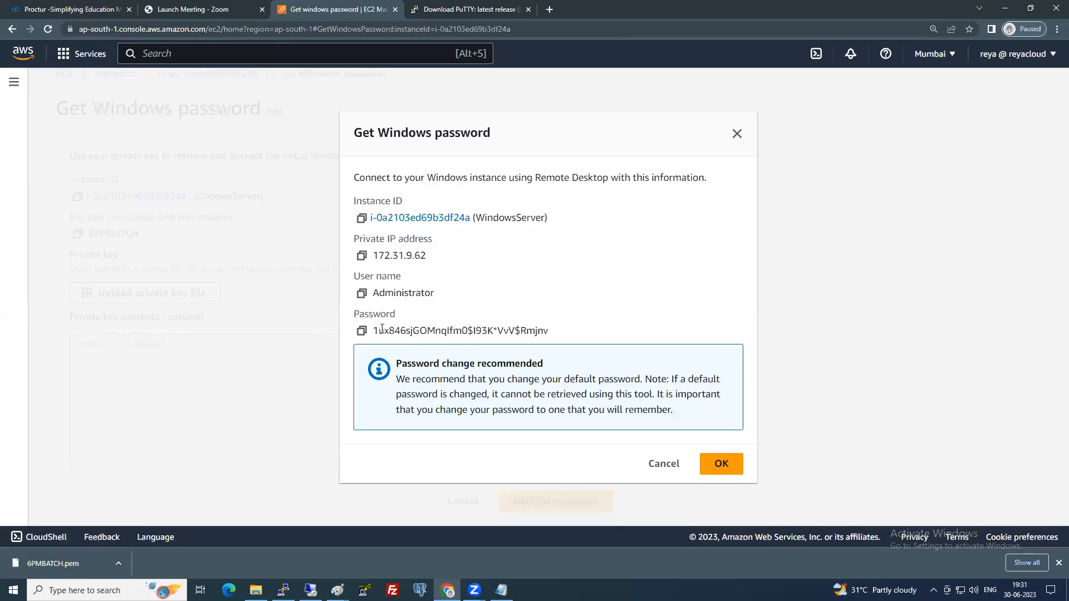
Copy the decrypted password, enter it in Remote Desktop's password field for administrator, and connect despite the unverified identity.
left_click(362, 331)
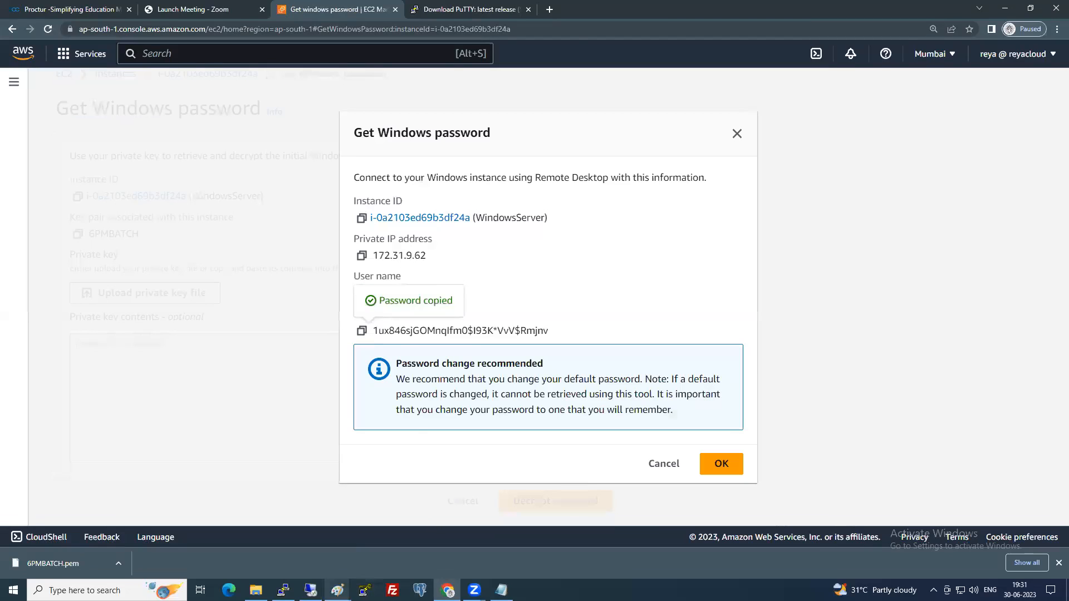
key("ctrl+v")
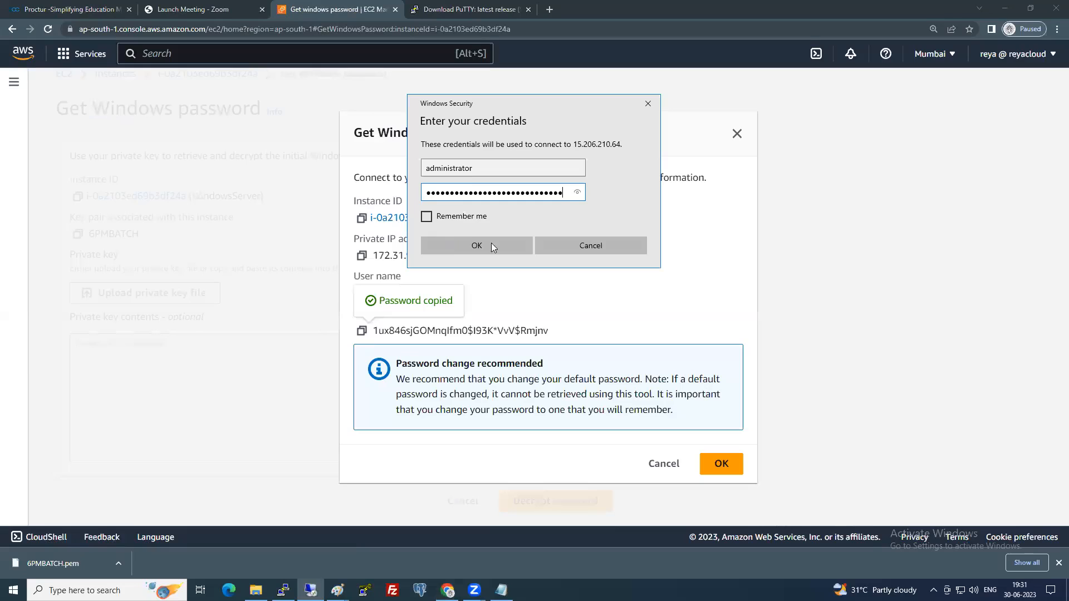
left_click(496, 248)
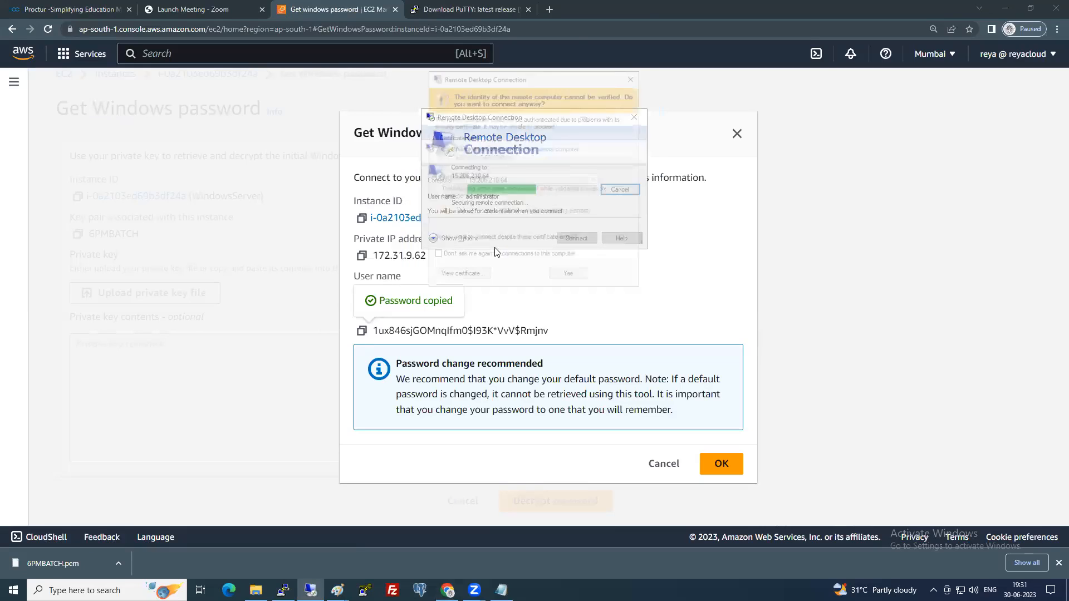
left_click(569, 276)
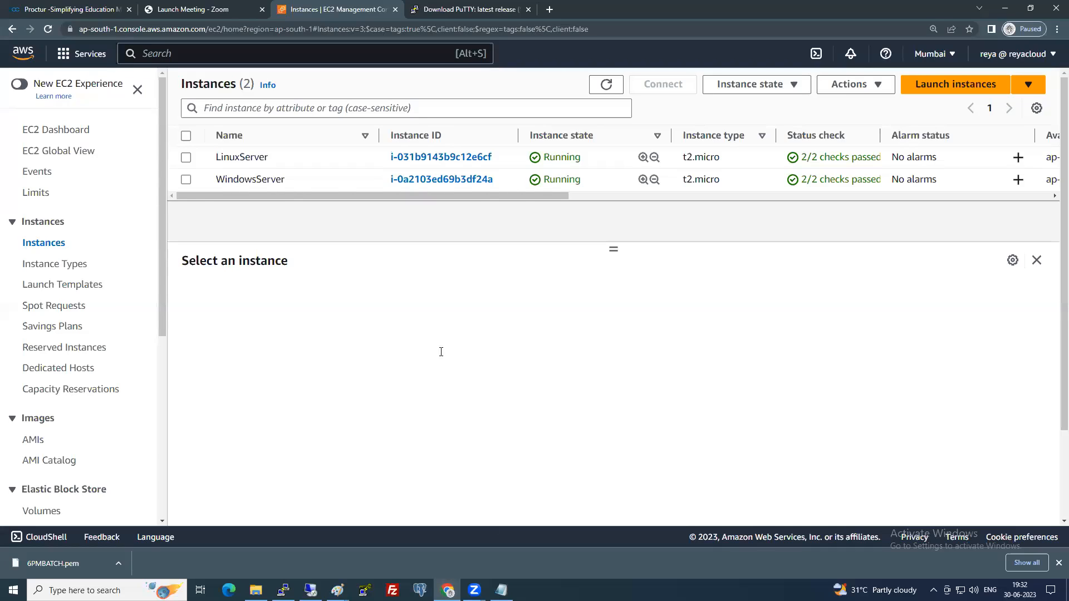
Switch to Notepad to review the EC2 task list in the Tasks file, and return to the EC2 console.
key("alt+Tab")
scroll(441, 352, "down", 1)
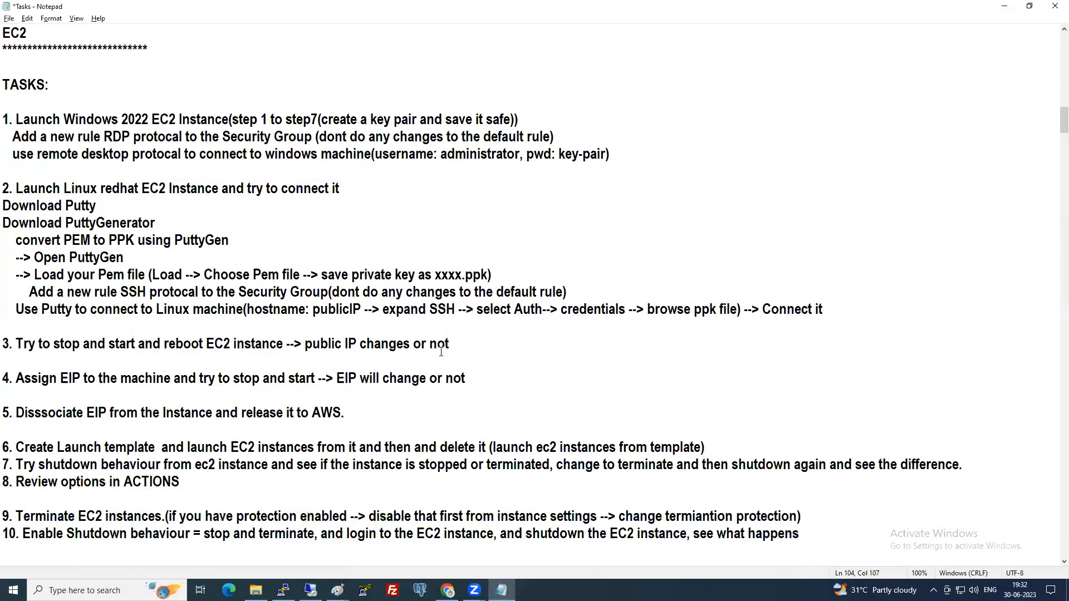
scroll(441, 352, "down", 1)
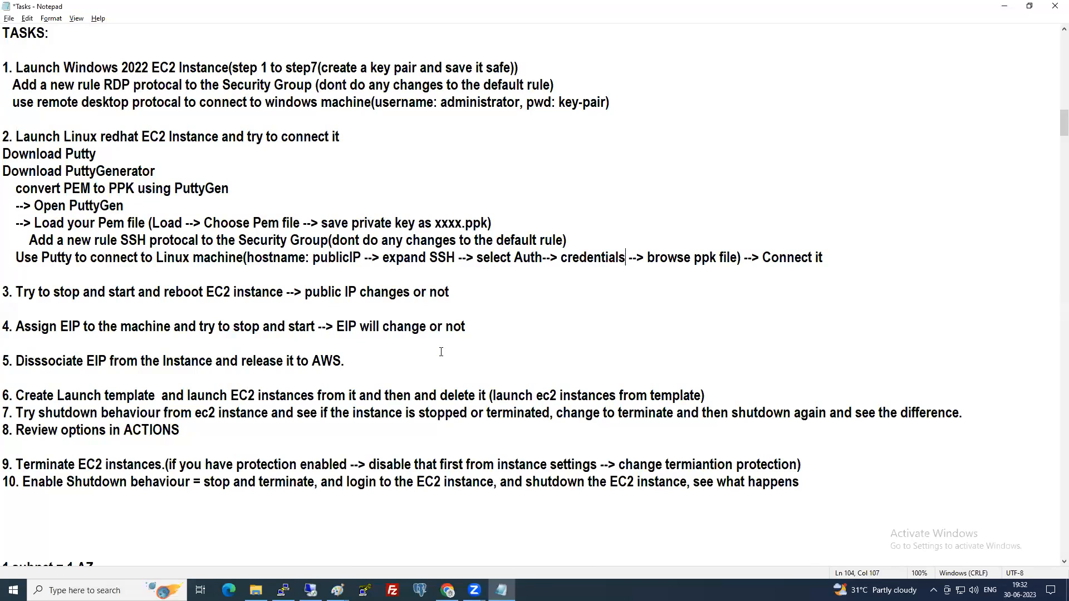
scroll(441, 352, "up", 1)
key("alt+Tab")
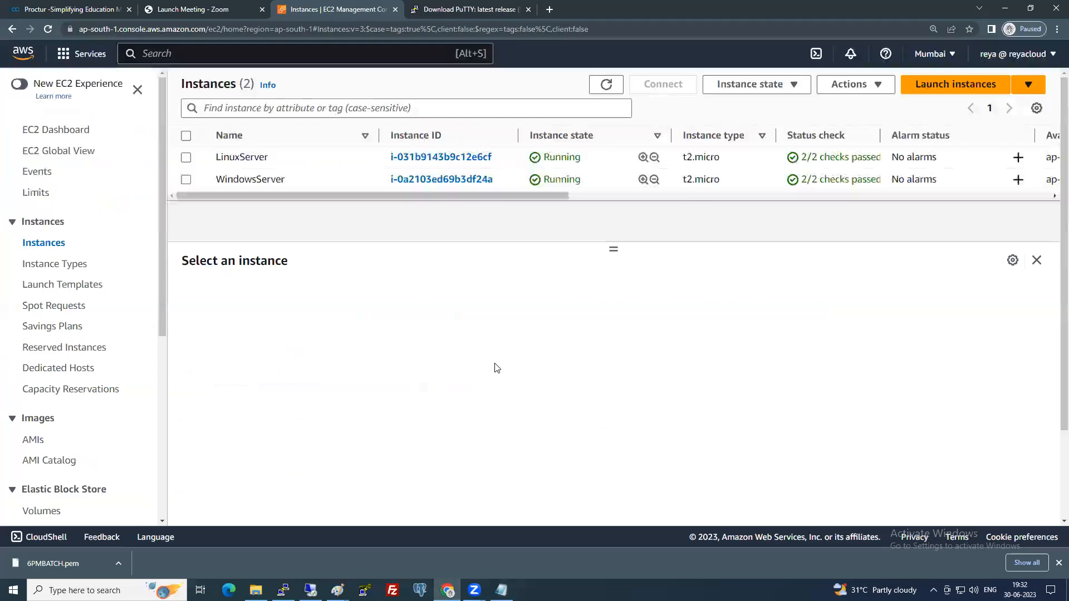
Select the LinuxServer instance and examine the available instance state commands and Instance settings options.
left_click(785, 87)
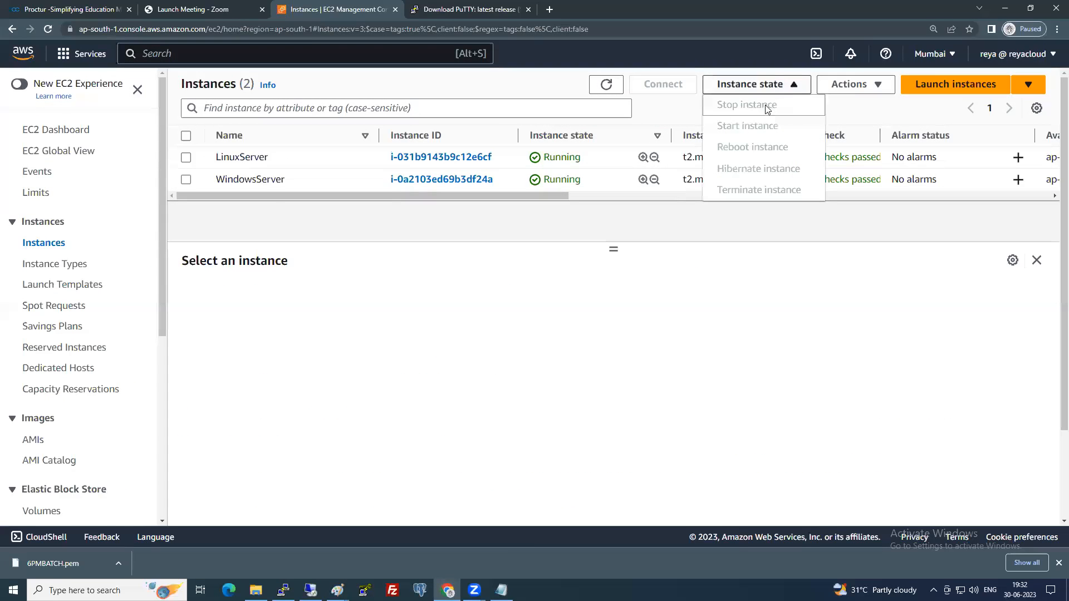
left_click(186, 158)
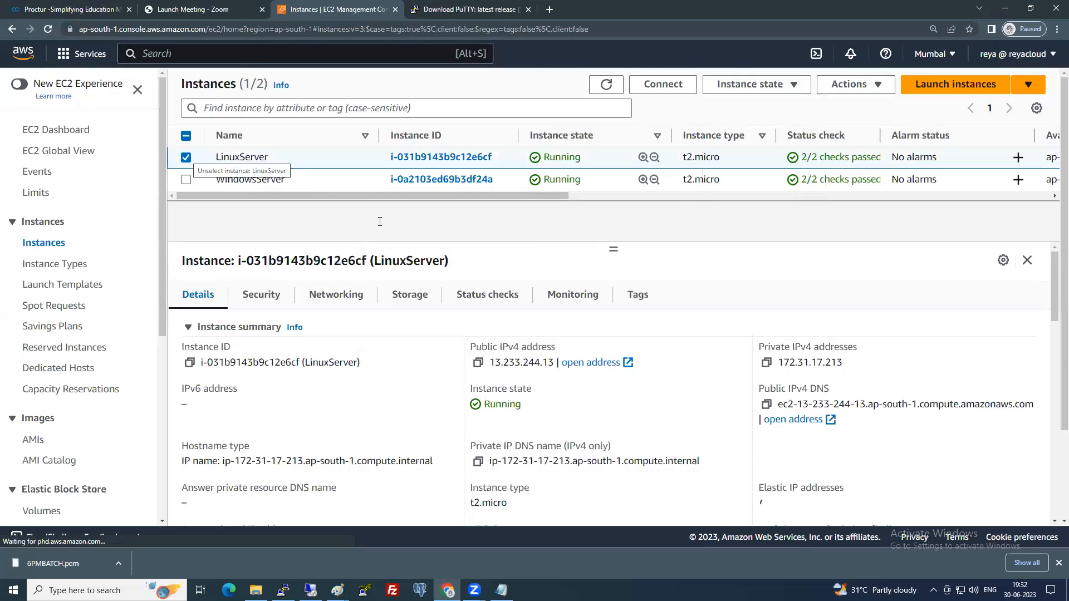
left_click(863, 89)
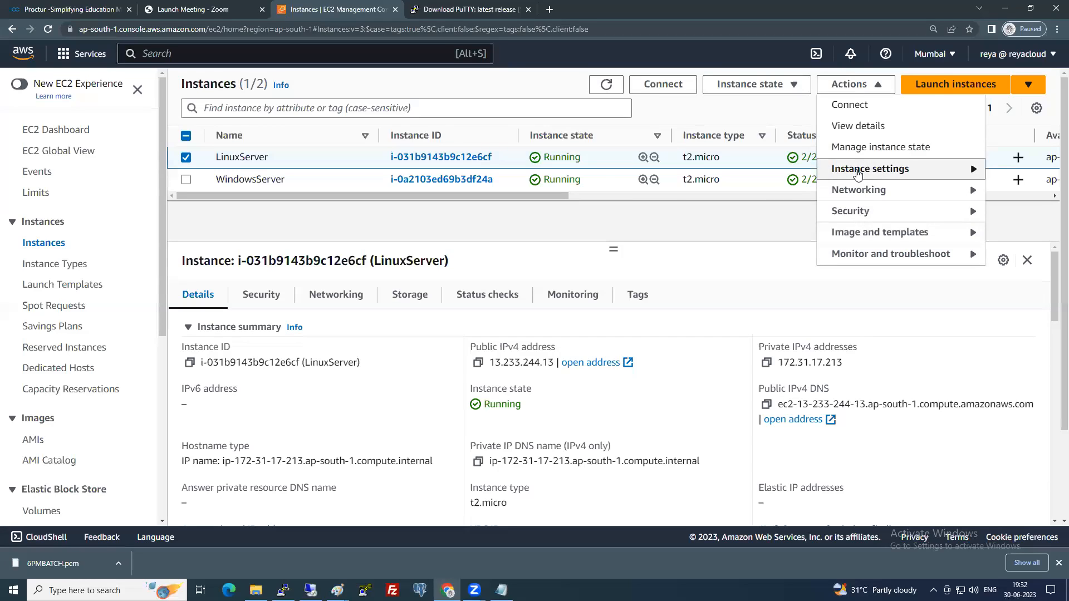
left_click(857, 171)
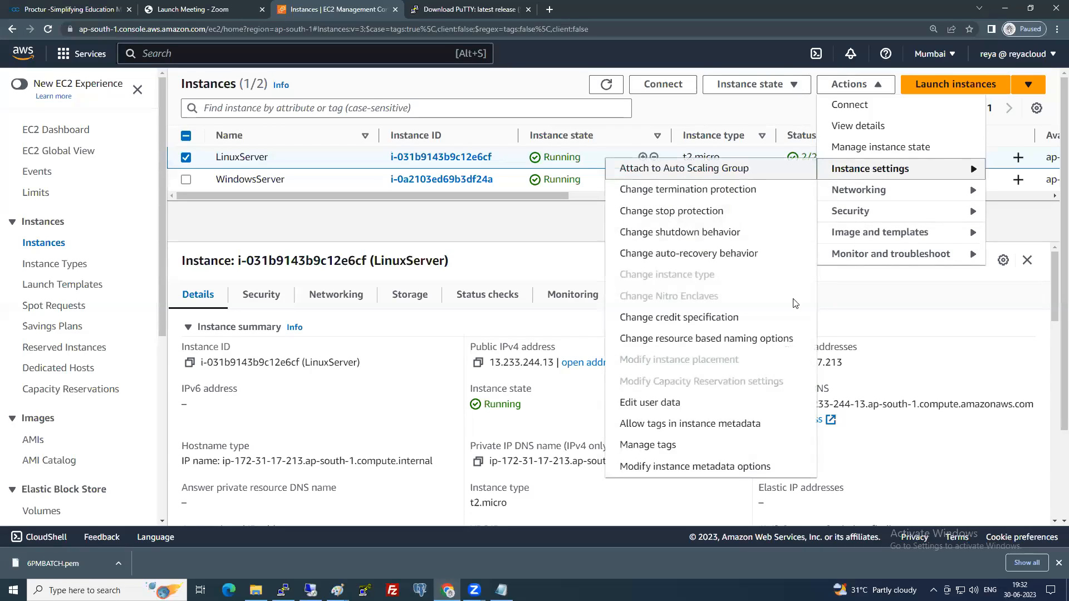
left_click(509, 224)
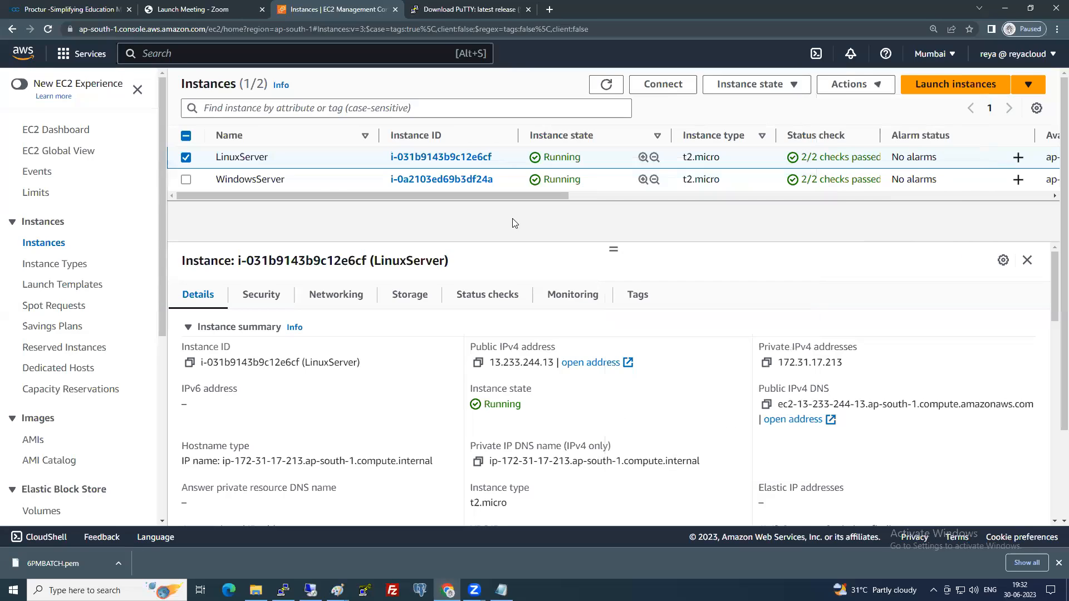
Switch to the Tasks file in Notepad and review EC2 tasks 1 to 3 on launching, connecting, stopping and starting instances.
key("alt+Tab")
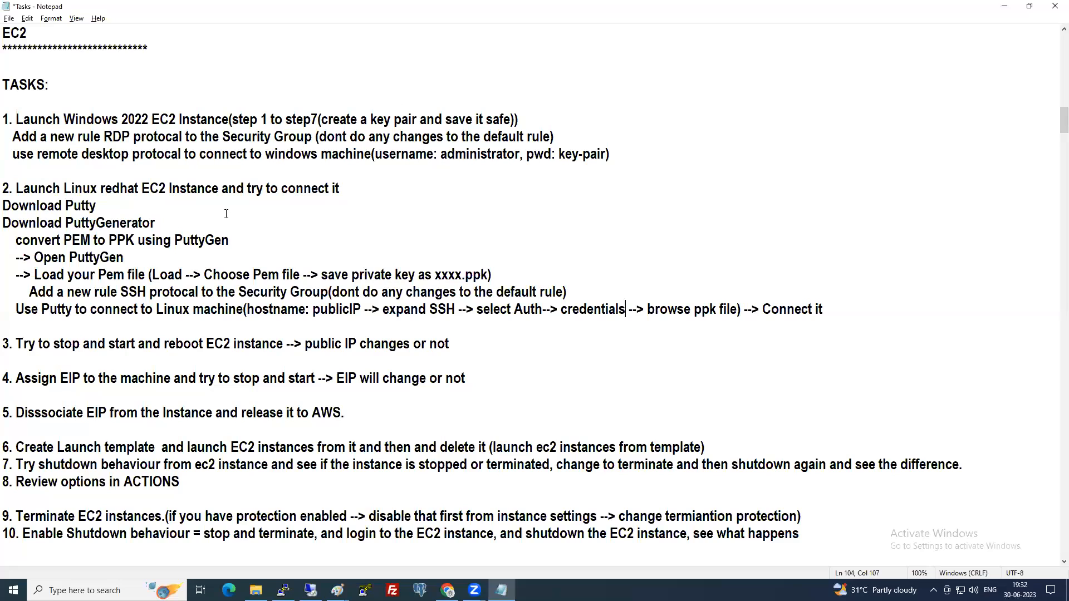
left_click_drag(5, 118, 616, 162)
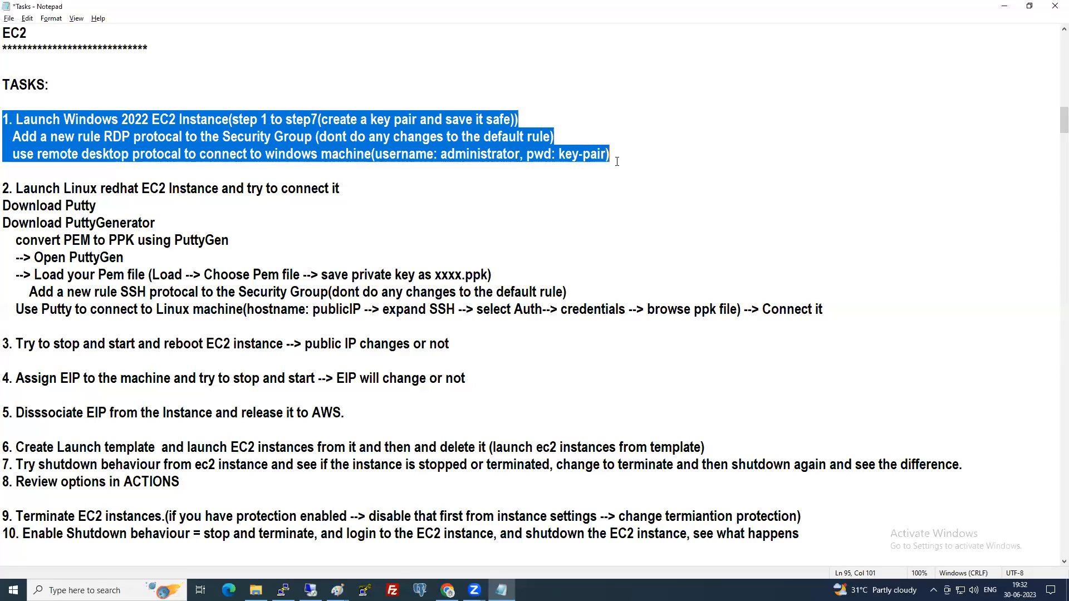
left_click(295, 214)
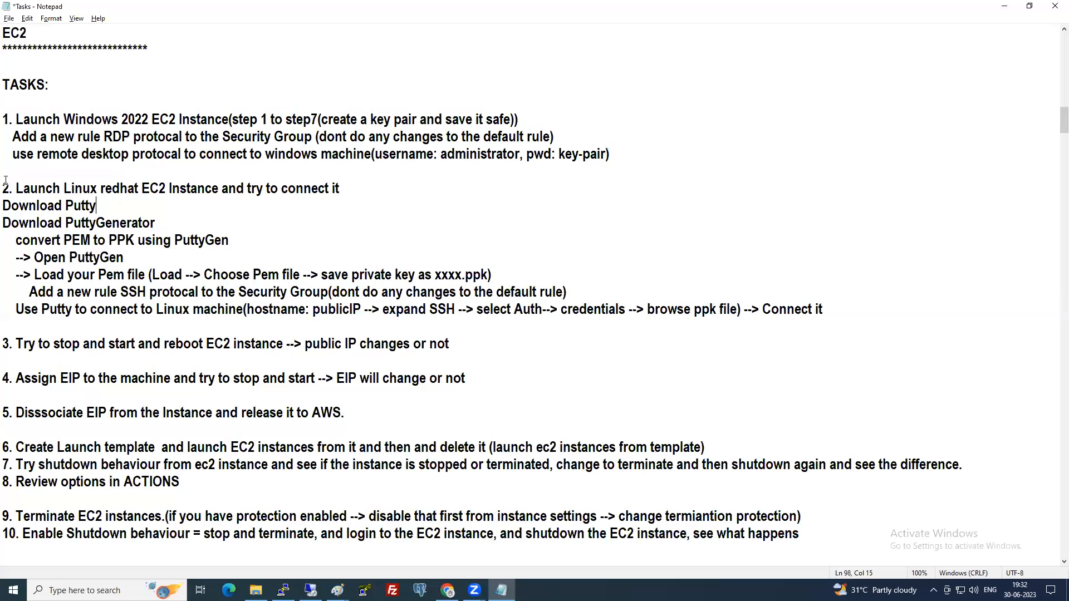
left_click_drag(9, 181, 473, 311)
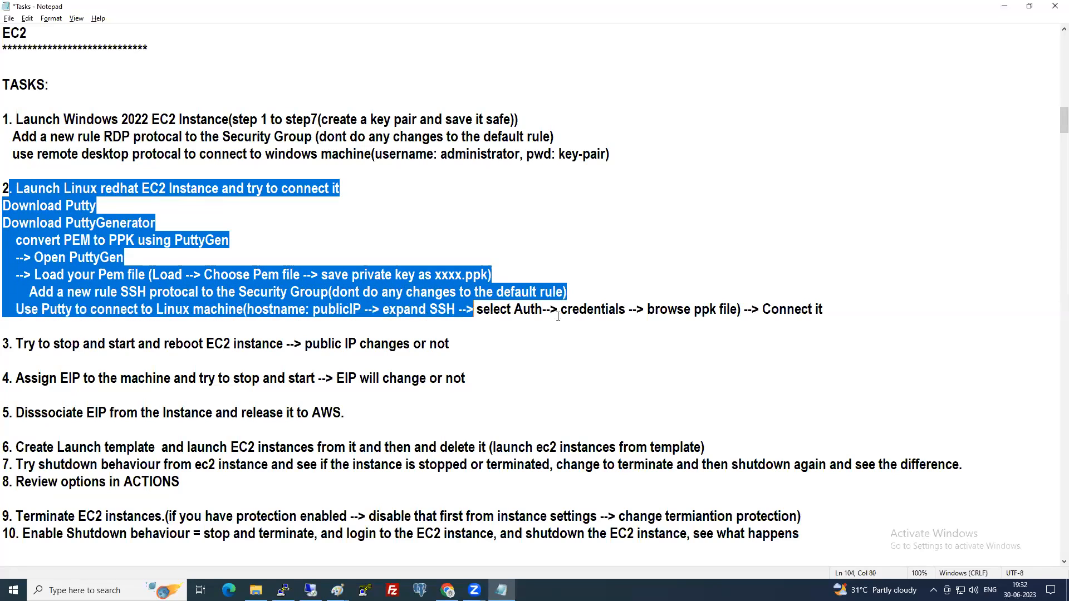
left_click_drag(737, 321, 826, 313)
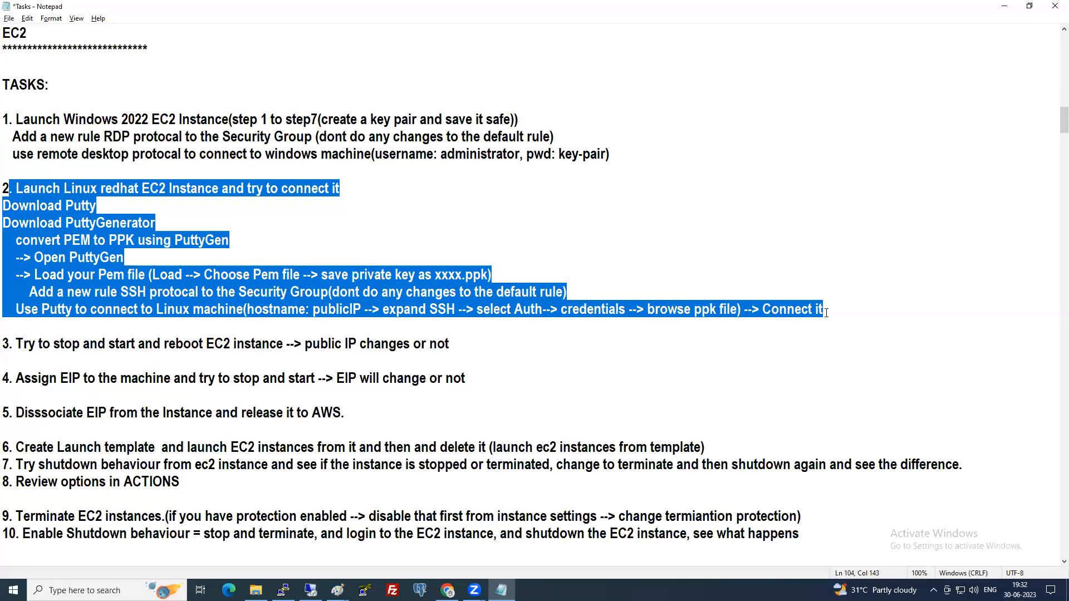
left_click(267, 345)
left_click_drag(36, 343, 451, 344)
Below task 3, add the line "Try to stop and start the EC2 instance and see Private IP is changing or not".
left_click(472, 343)
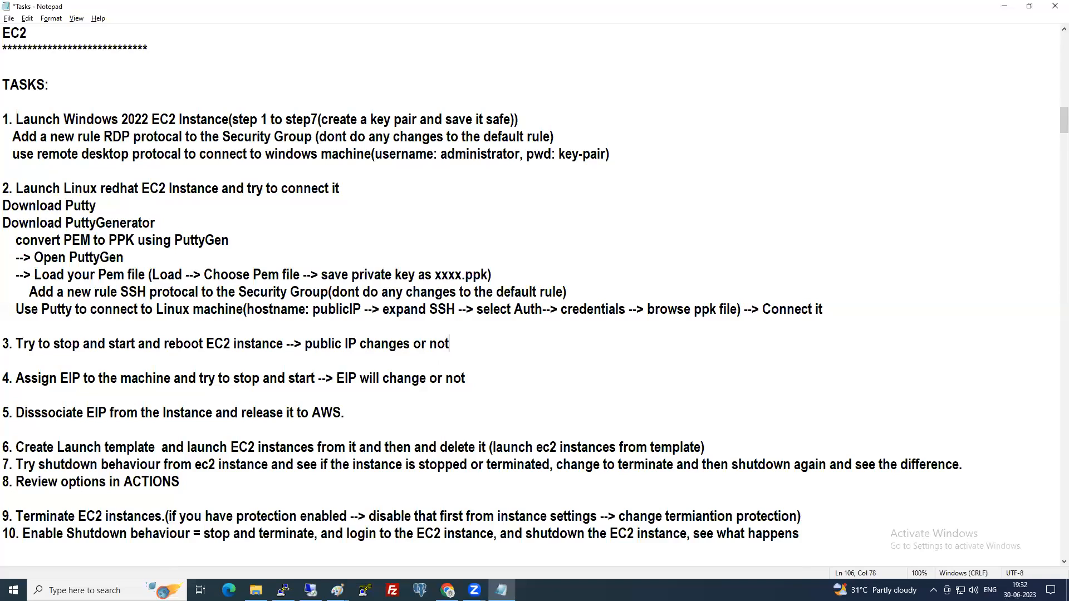
key("Return")
key("Return")
type("Try top")
key("BackSpace")
key("BackSpace")
type("stop and start the EC2 intsanc")
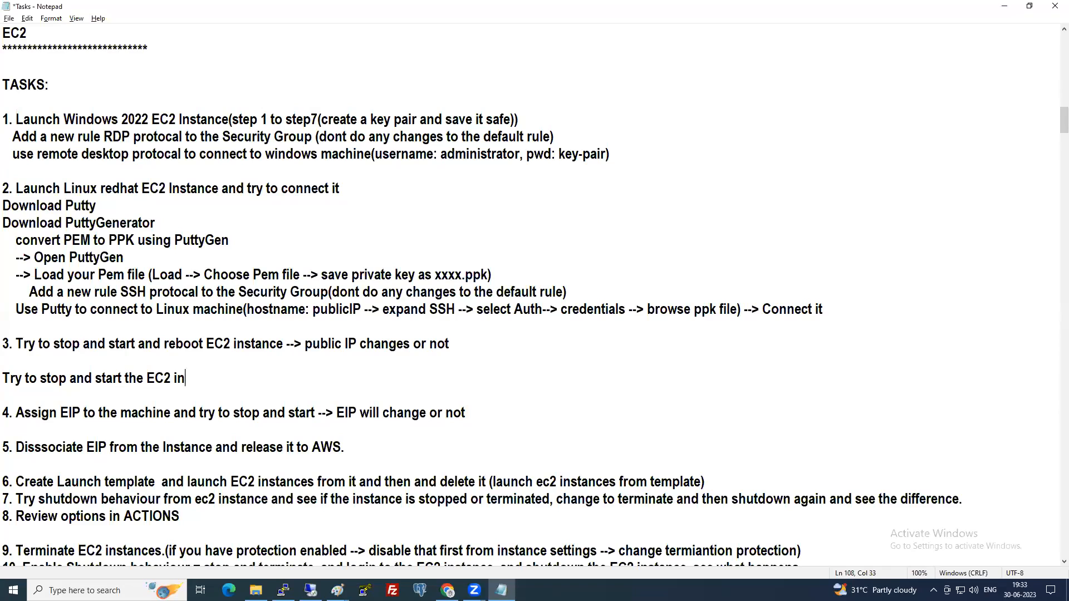
key("BackSpace")
key("BackSpace")
key("BackSpace")
key("BackSpace")
key("BackSpace")
type("stance and see Privat")
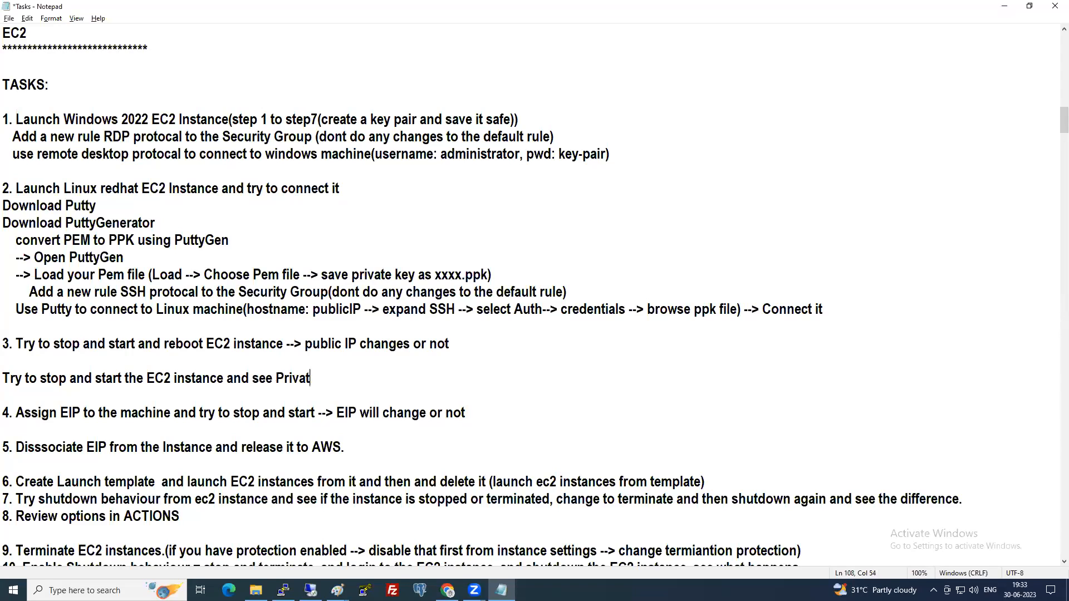
type("e IP is changing o rn ot")
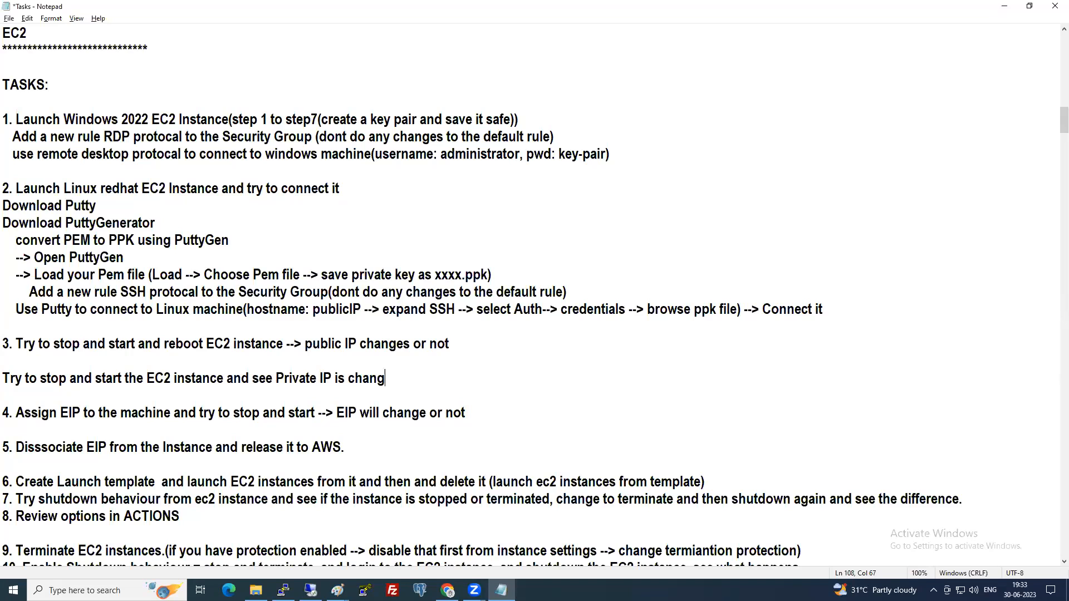
key("BackSpace")
key("BackSpace")
key("BackSpace")
key("BackSpace")
key("BackSpace")
key("BackSpace")
type("t no")
key("BackSpace")
key("BackSpace")
type("not")
Replace the word "machine" with "Instance" in task 4 about assigning an EIP.
double_click(146, 414)
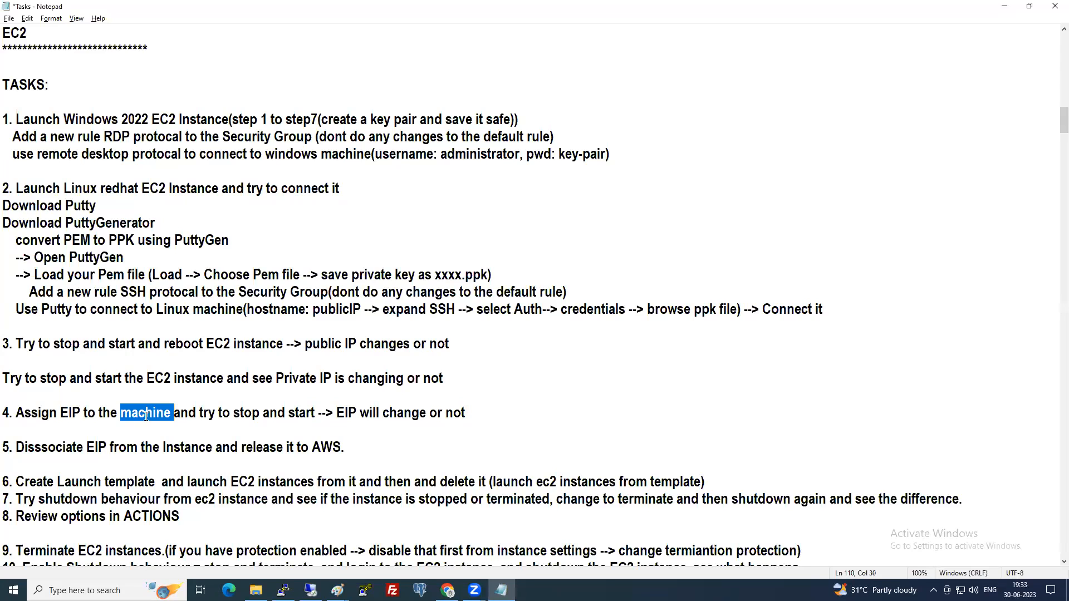
type("Instan")
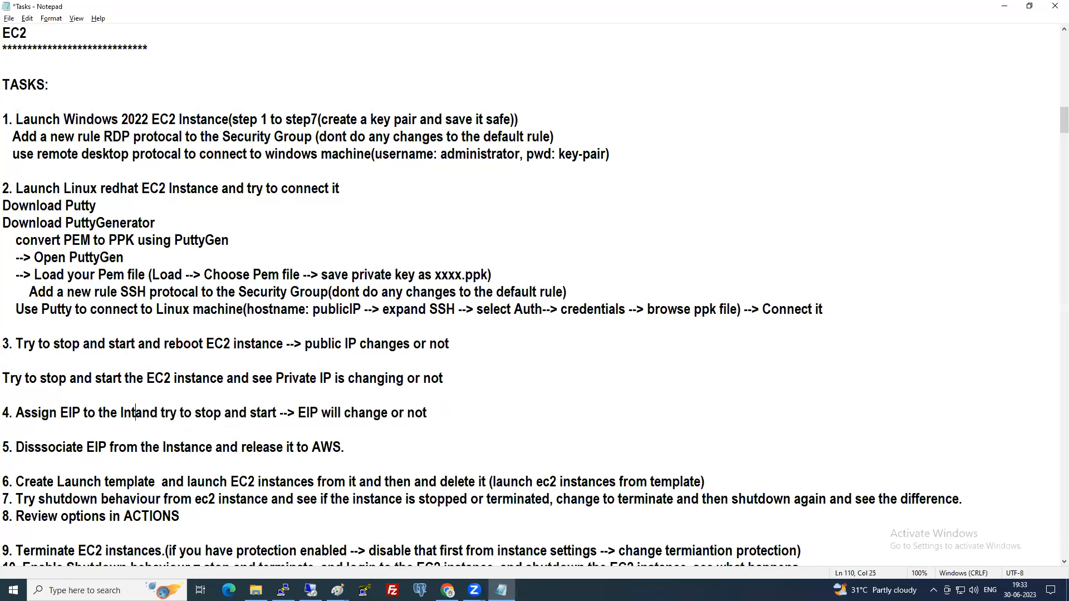
type("ce")
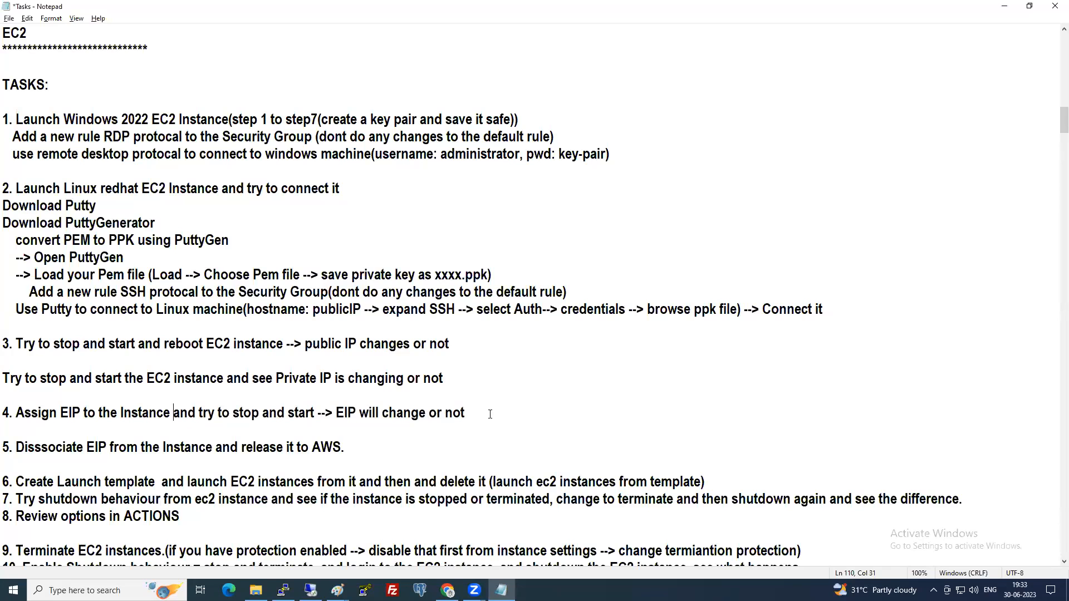
Review task 5 on disassociating the EIP and highlight task 6 on creating a launch template.
scroll(323, 434, "down", 2)
left_click(102, 344)
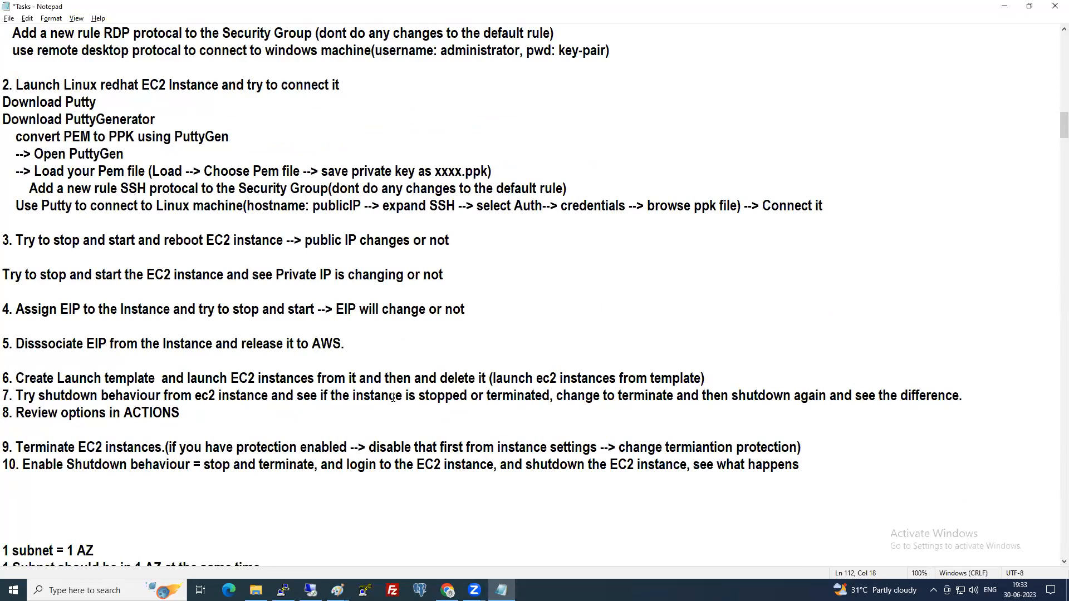
left_click(73, 379)
mouse_move(16, 378)
left_mouse_down()
mouse_move(718, 379)
mouse_move(4, 372)
left_mouse_up()
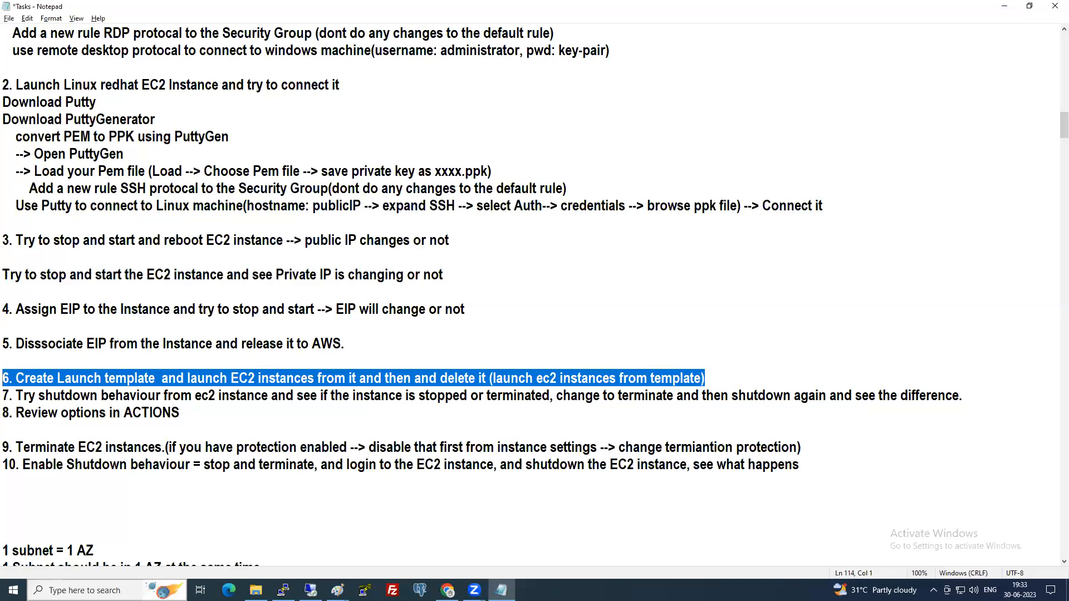
Return to the EC2 console and examine LinuxServer's Instance settings, Networking, Security, and Image and templates actions.
key("alt+Tab")
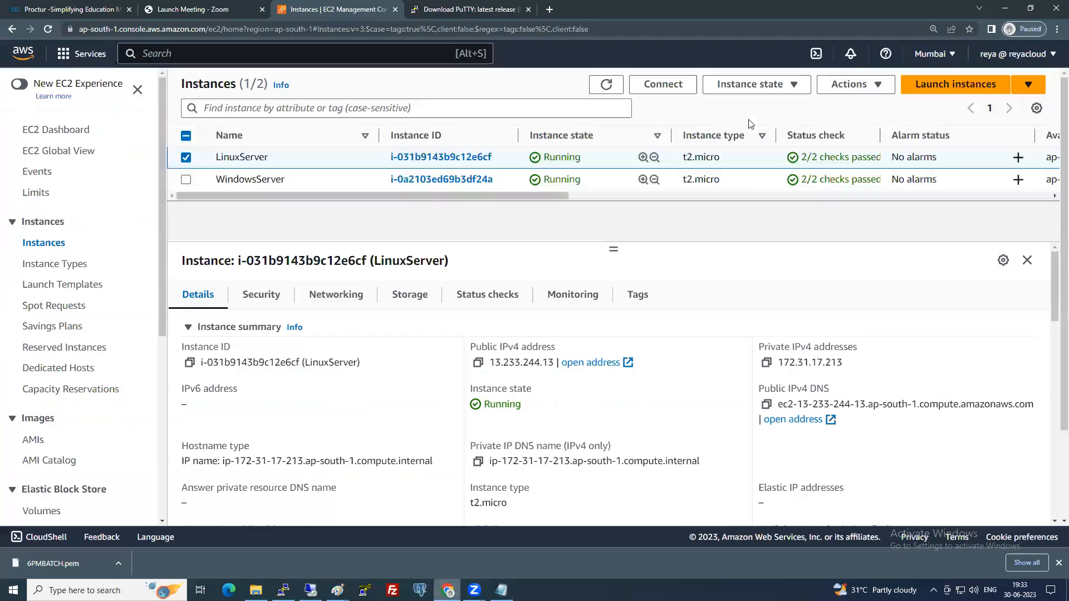
left_click(860, 87)
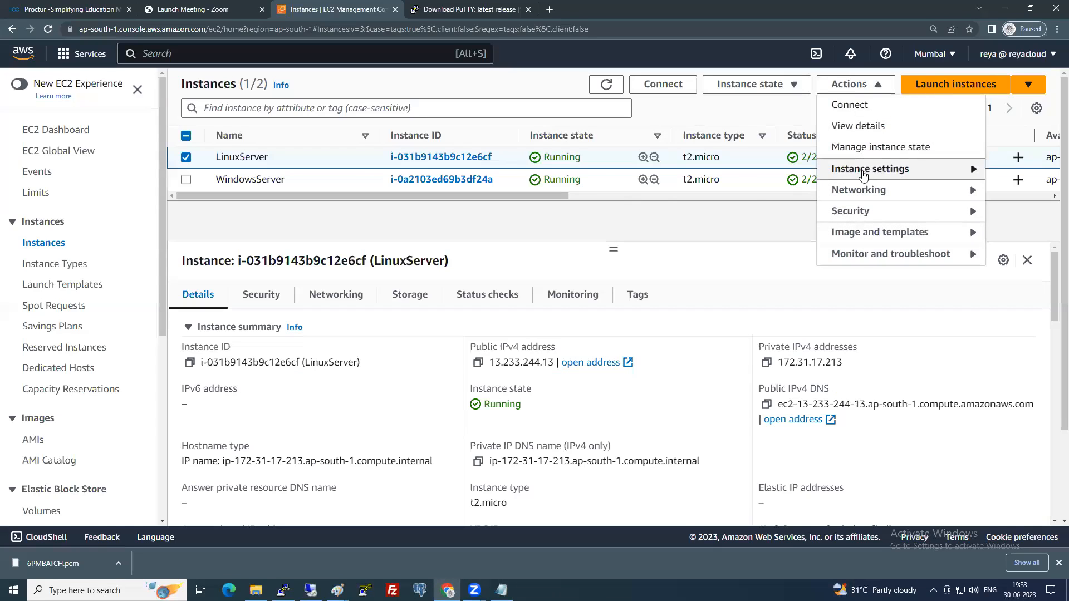
left_click(862, 174)
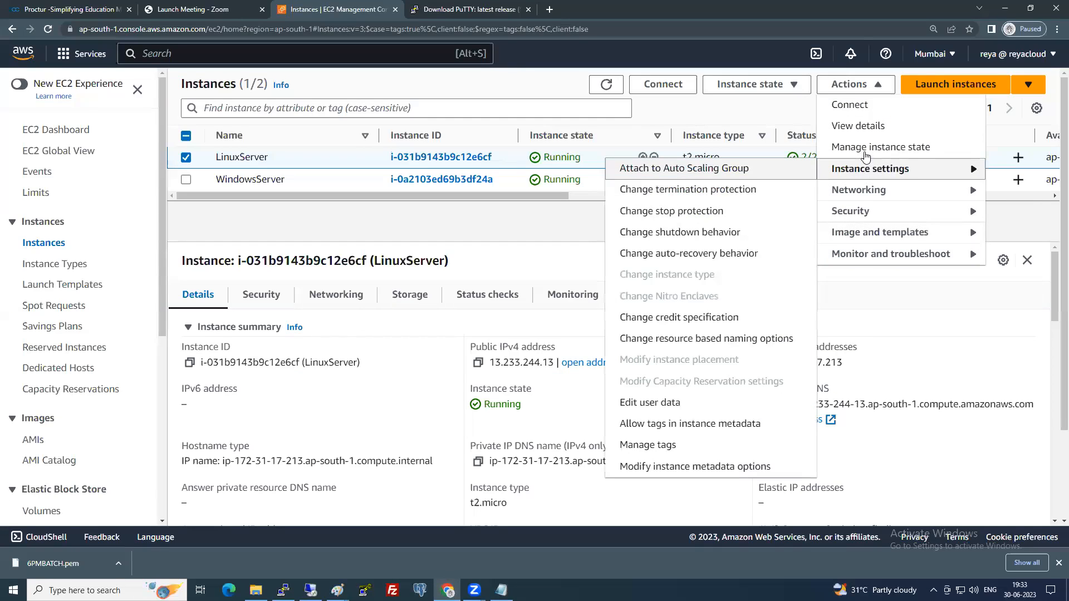
left_click(863, 191)
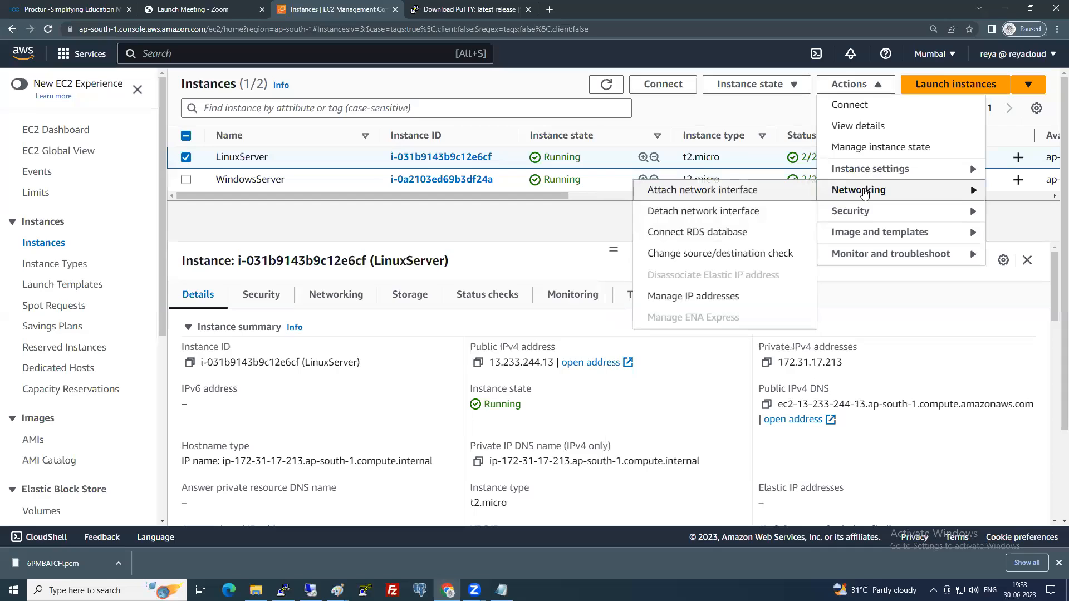
left_click(865, 214)
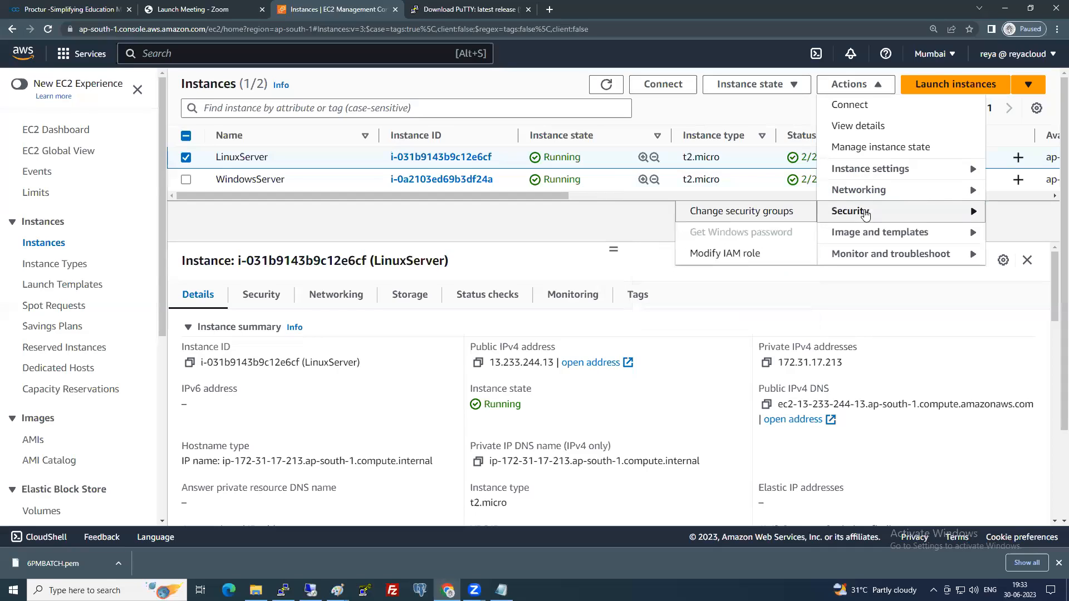
left_click(867, 234)
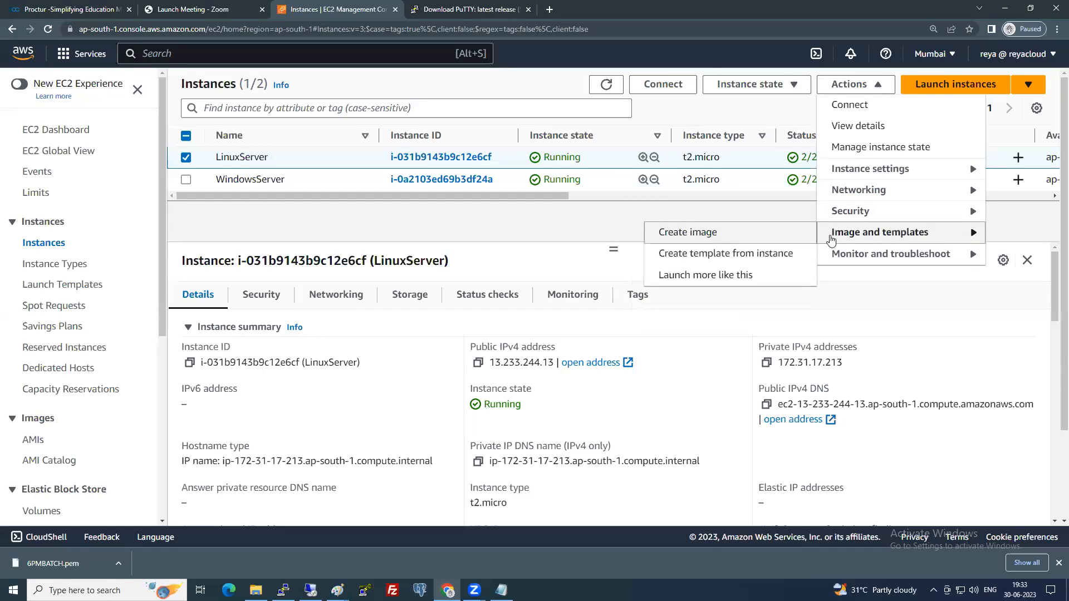
Open the Create template from instance form for LinuxServer, cancel it, and view the Launch Templates page.
left_click(728, 254)
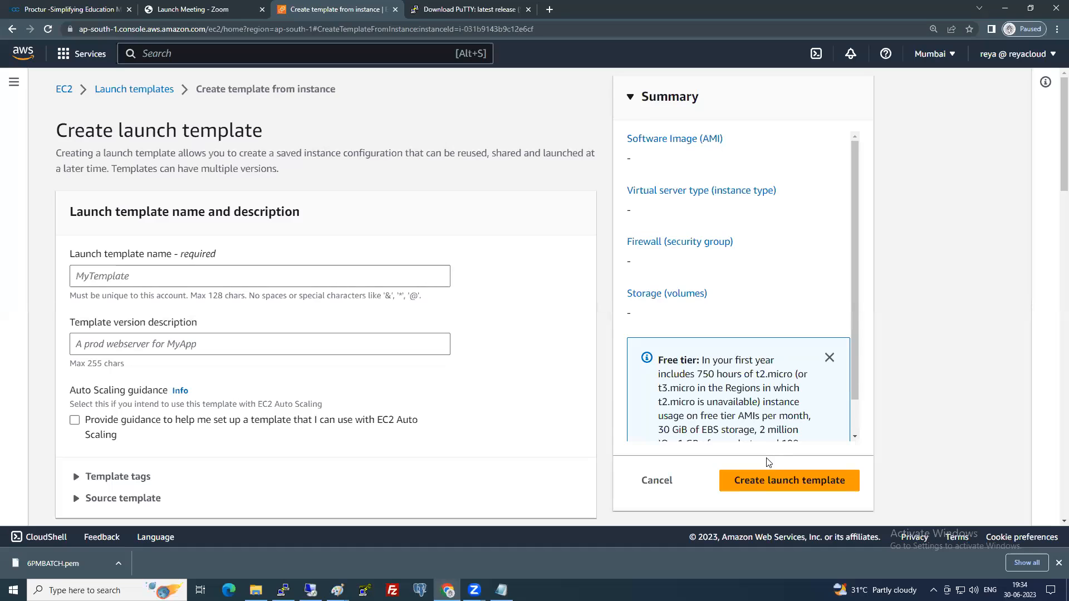
left_click(663, 484)
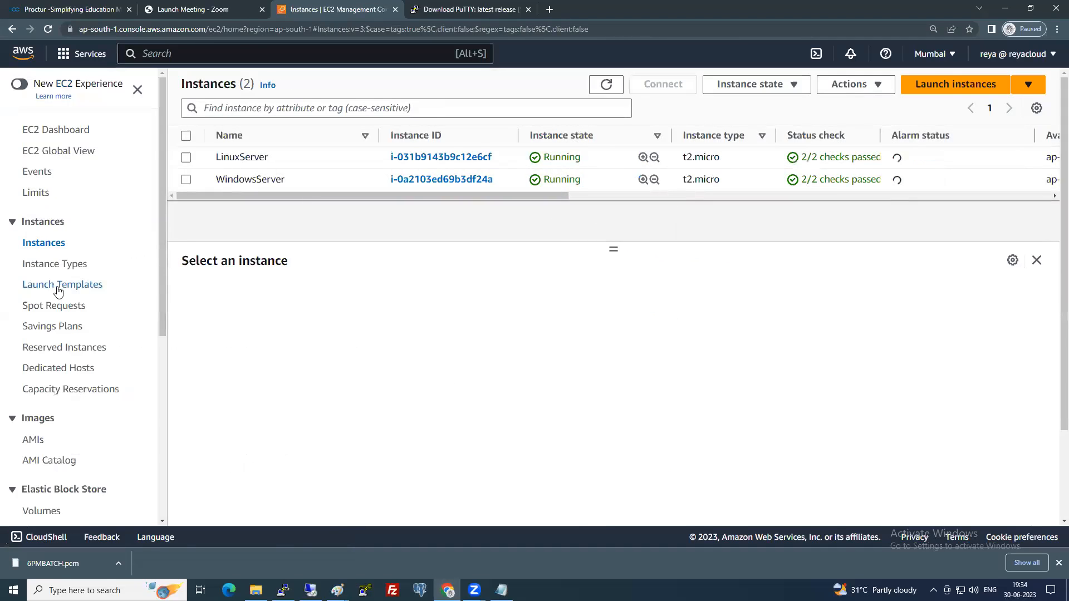
left_click(55, 286)
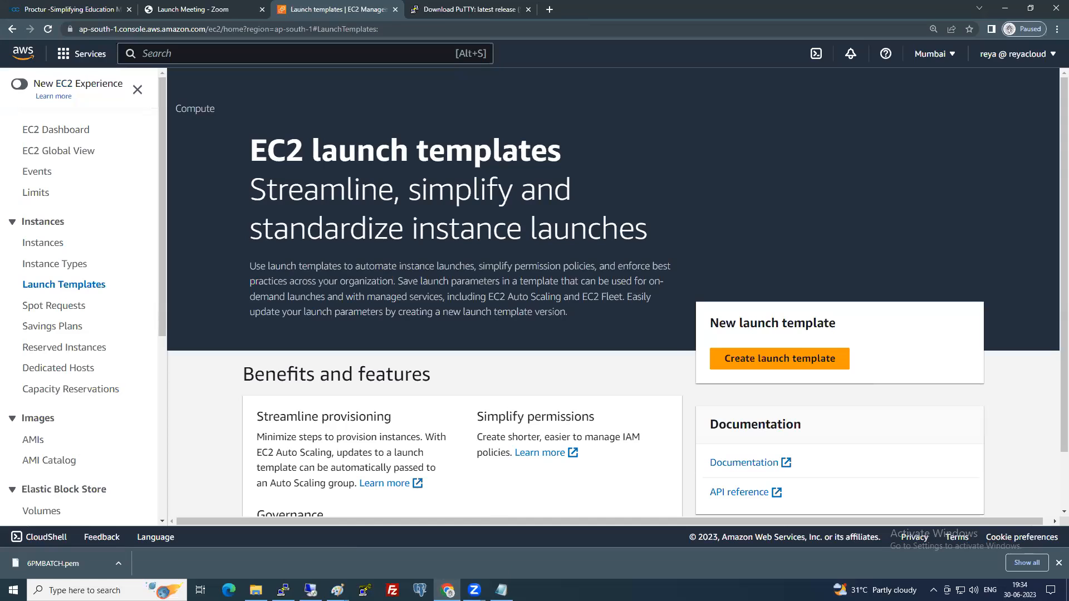
Highlight task 7 on shutdown behaviour in Notepad, and show the shut down options in the WindowsServer Remote Desktop session.
key("alt+Tab")
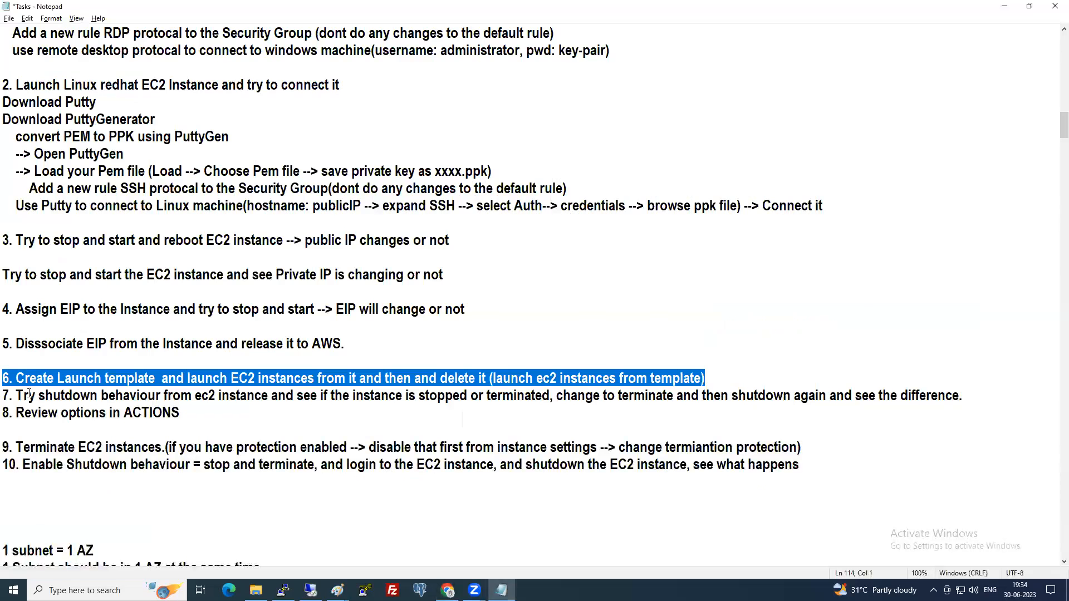
left_click_drag(16, 395, 147, 397)
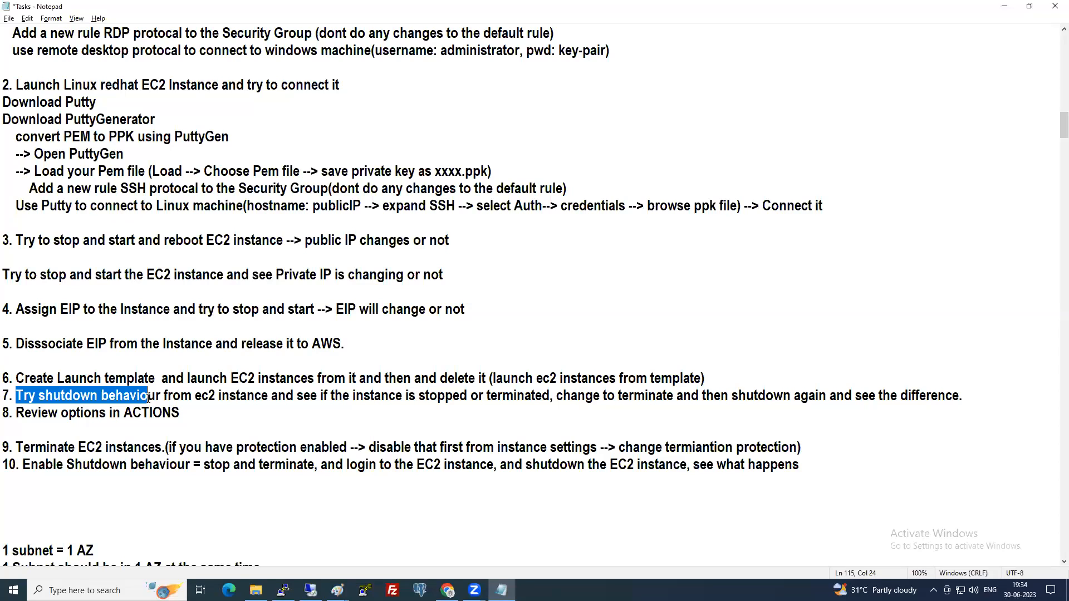
left_click(314, 593)
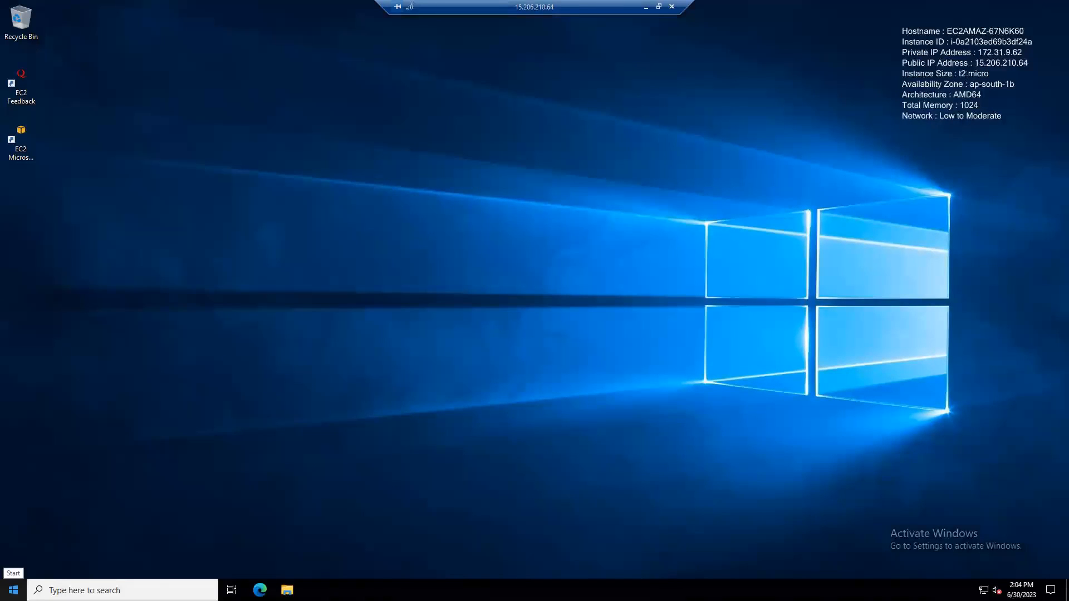
right_click(13, 590)
mouse_move(79, 556)
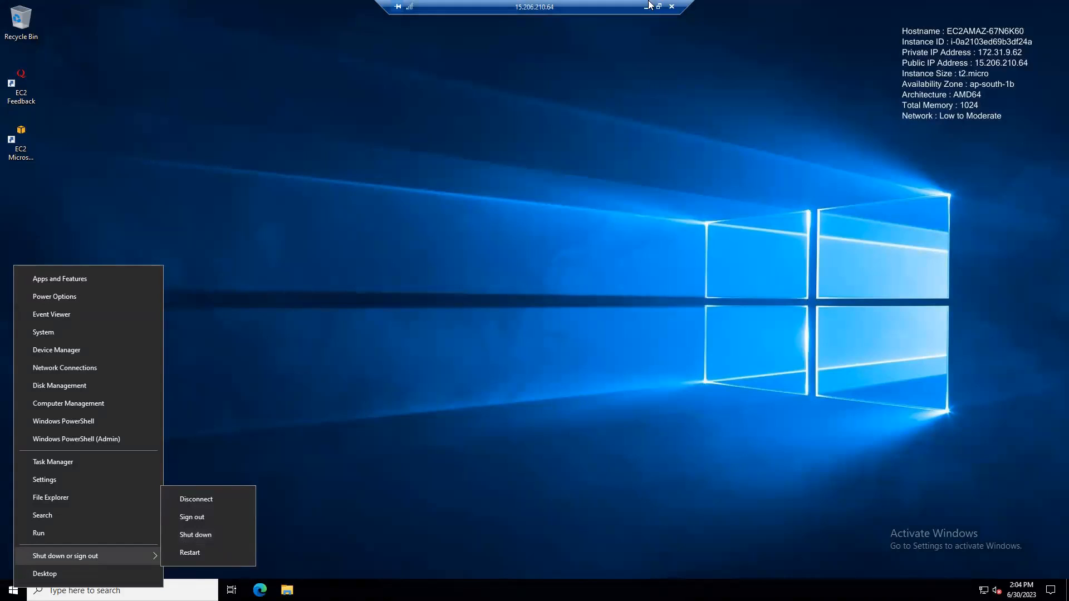
Return to Notepad and review tasks 7 to 10 on shutdown behaviour, Actions options and instance termination.
key("alt+Tab")
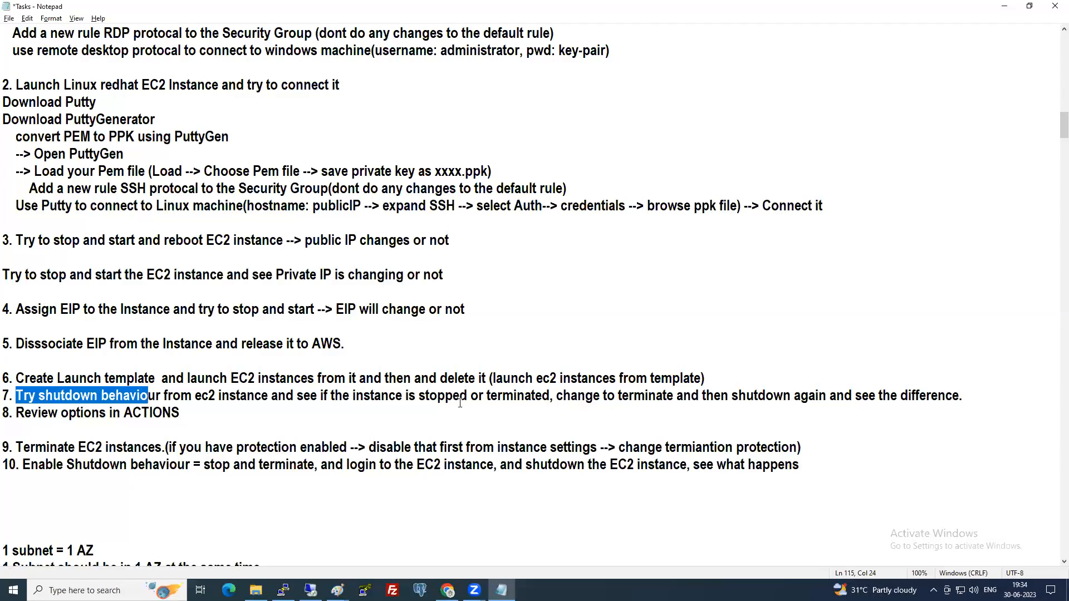
left_click(532, 396)
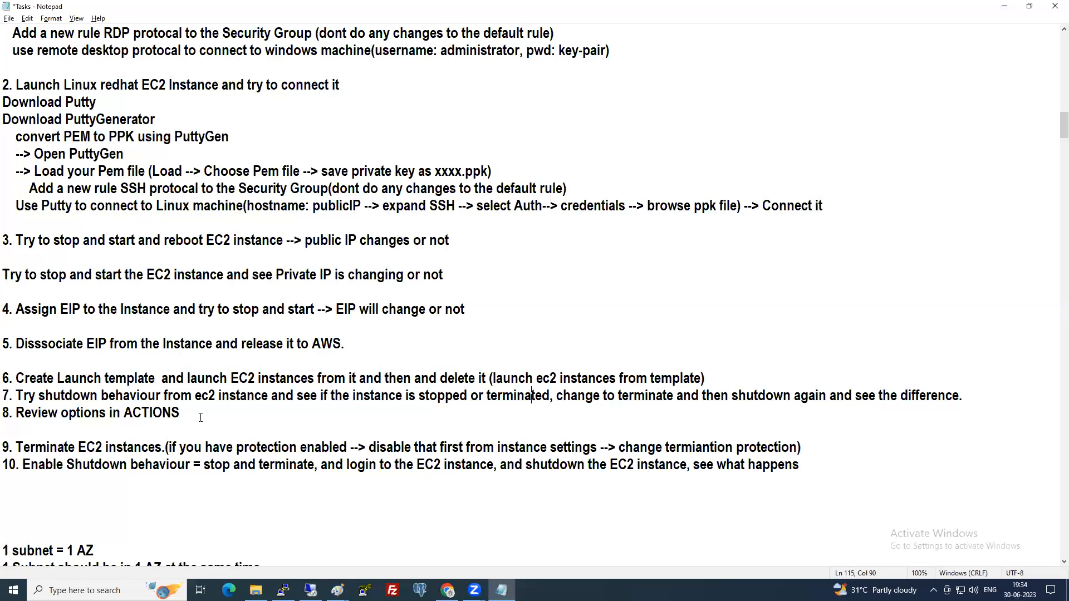
left_click_drag(201, 414, 2, 413)
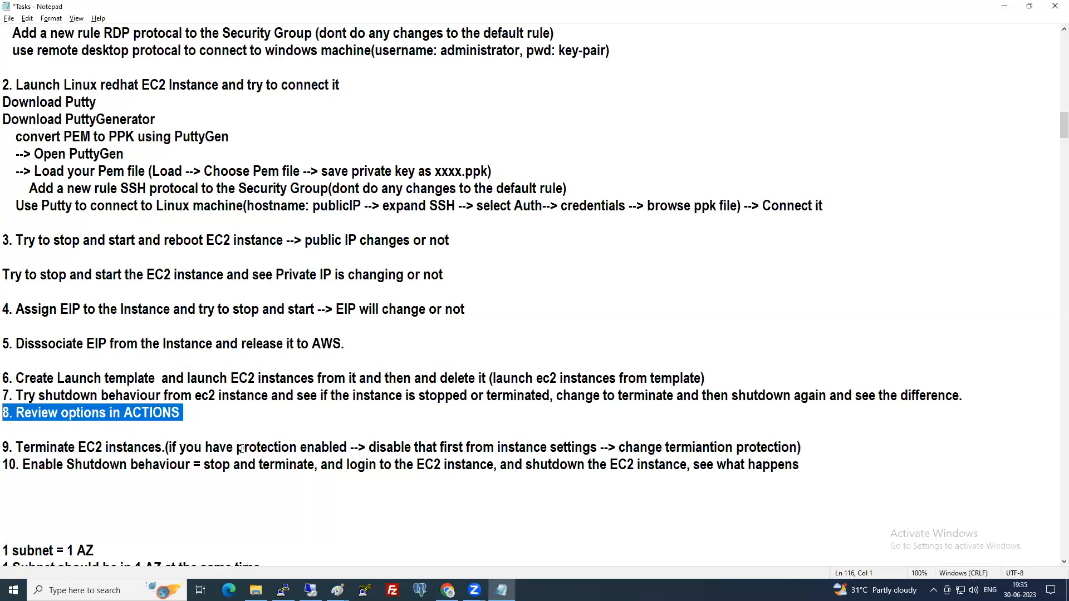
key("End")
left_click_drag(20, 466, 175, 467)
key("Down")
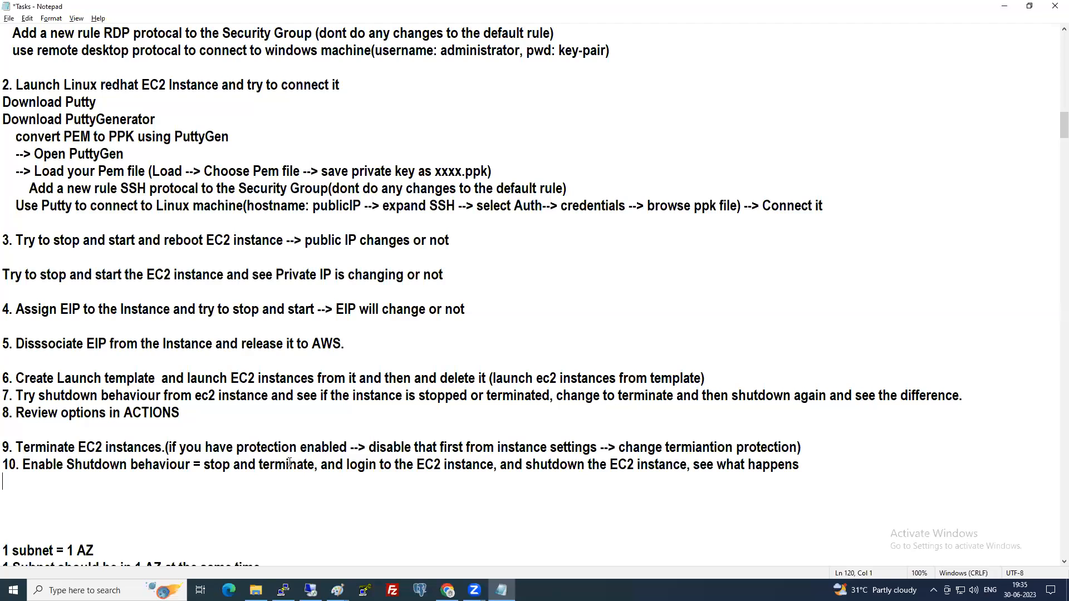
left_click(270, 465)
Return to the EC2 Instances list, select LinuxServer, and terminate the instance.
key("alt+Tab")
left_click(44, 242)
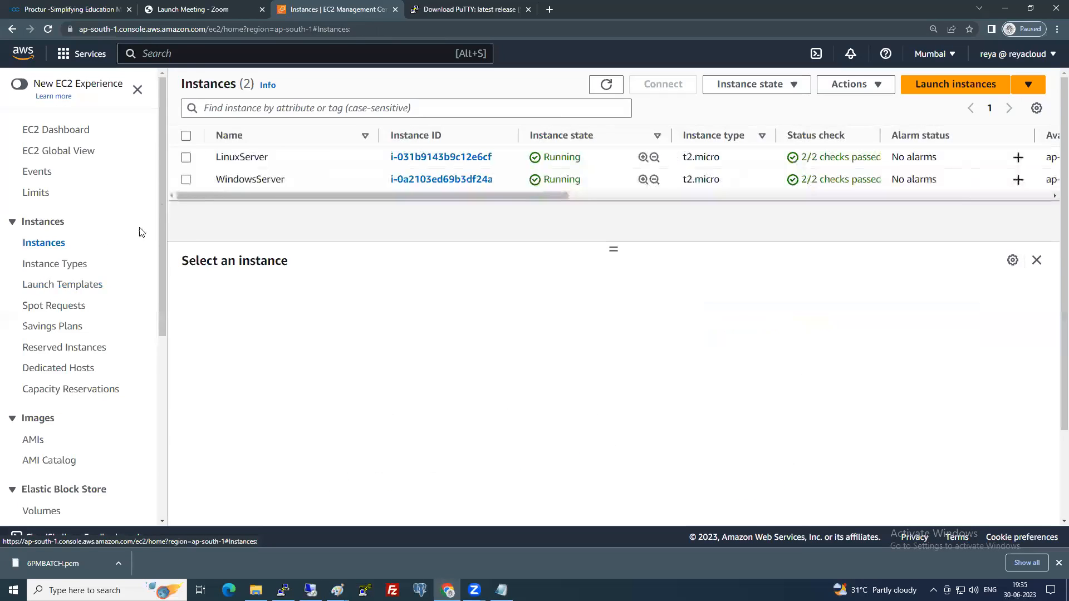
left_click(186, 157)
left_click(771, 89)
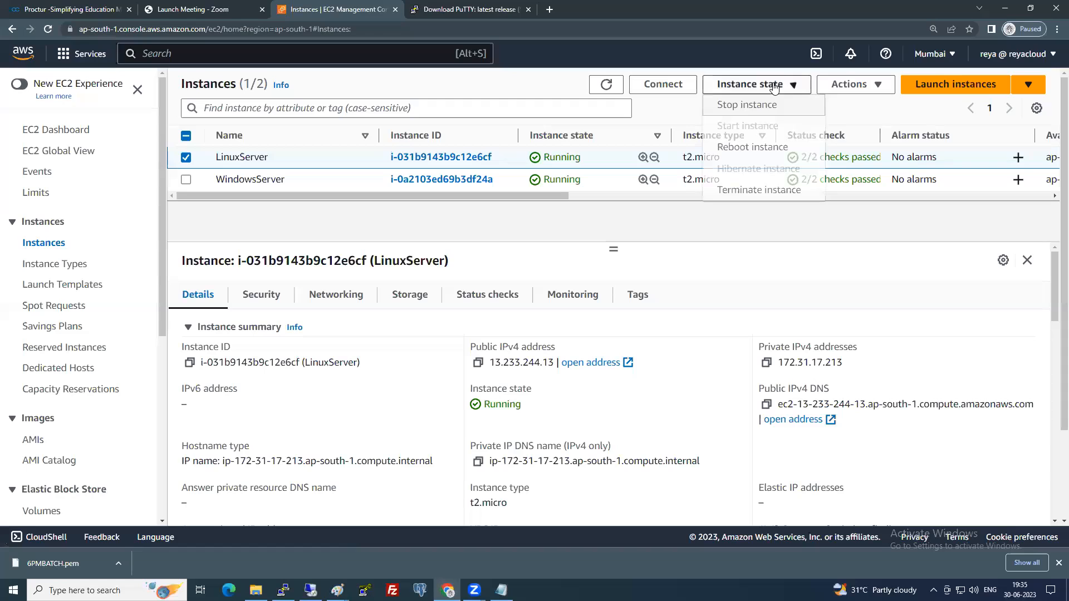
left_click(766, 191)
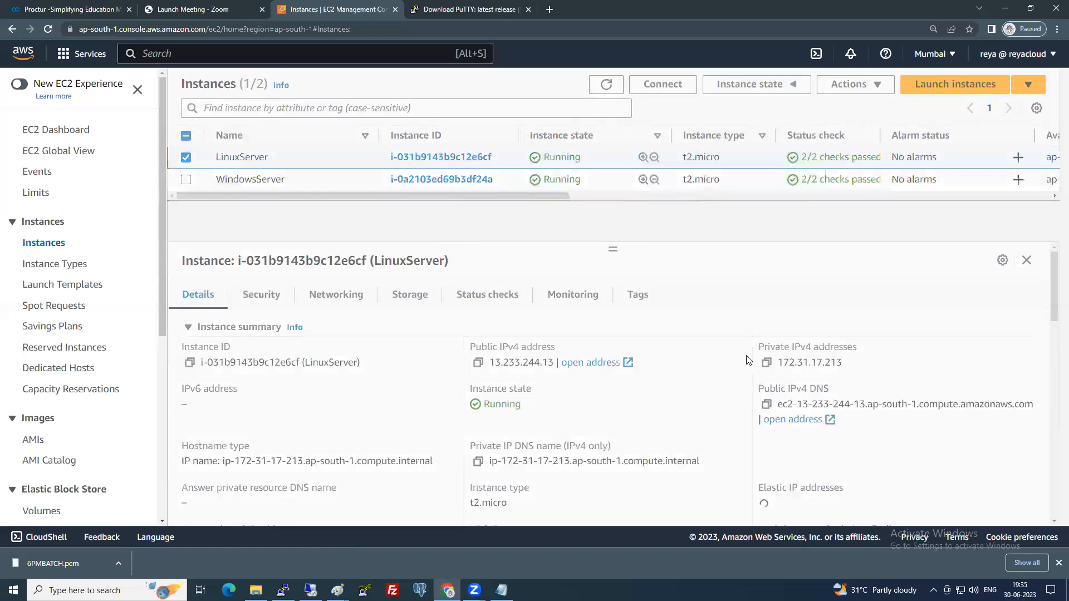
left_click(754, 396)
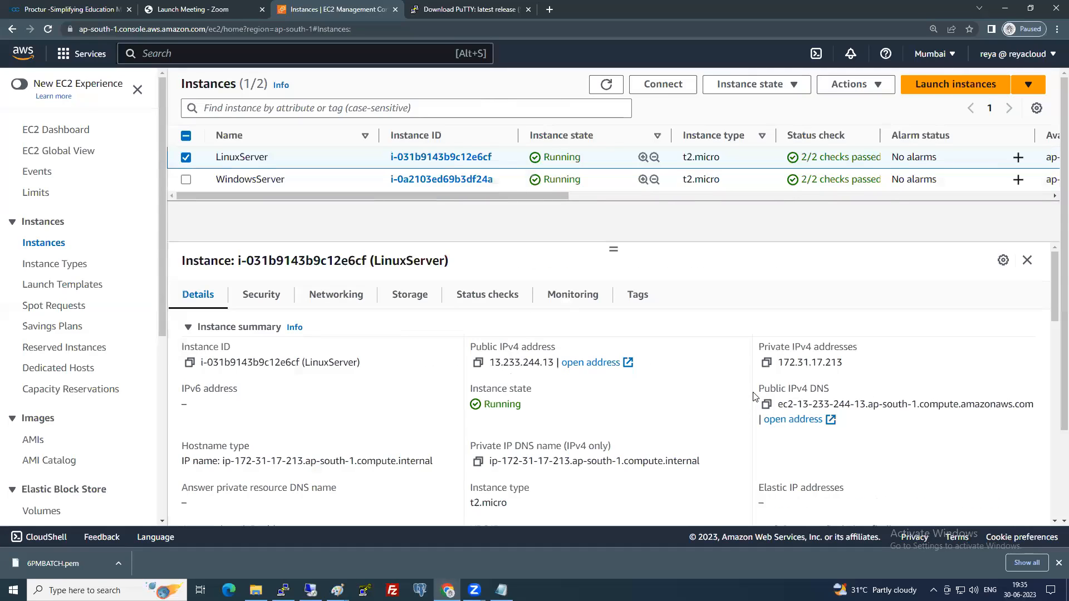
Disable termination protection for the LinuxServer instance and save the change.
left_click_drag(193, 80, 378, 76)
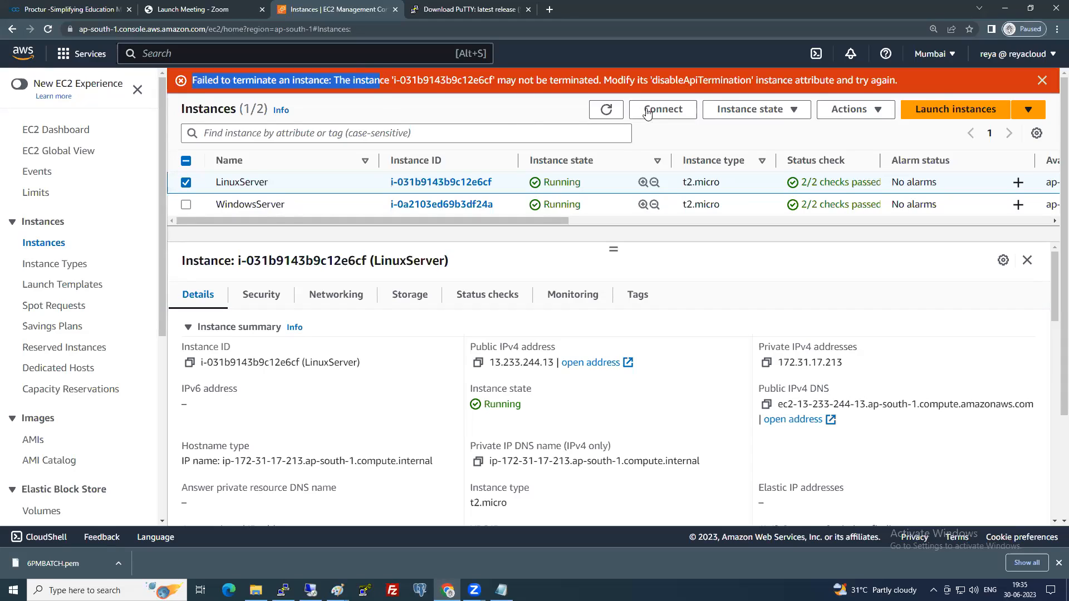
left_click(849, 110)
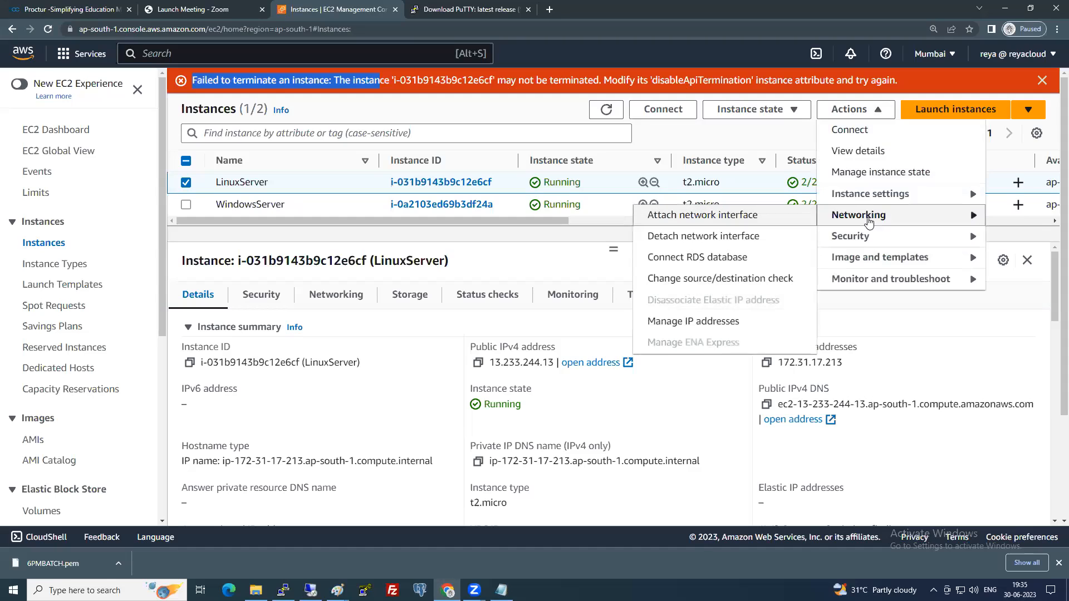
mouse_move(868, 198)
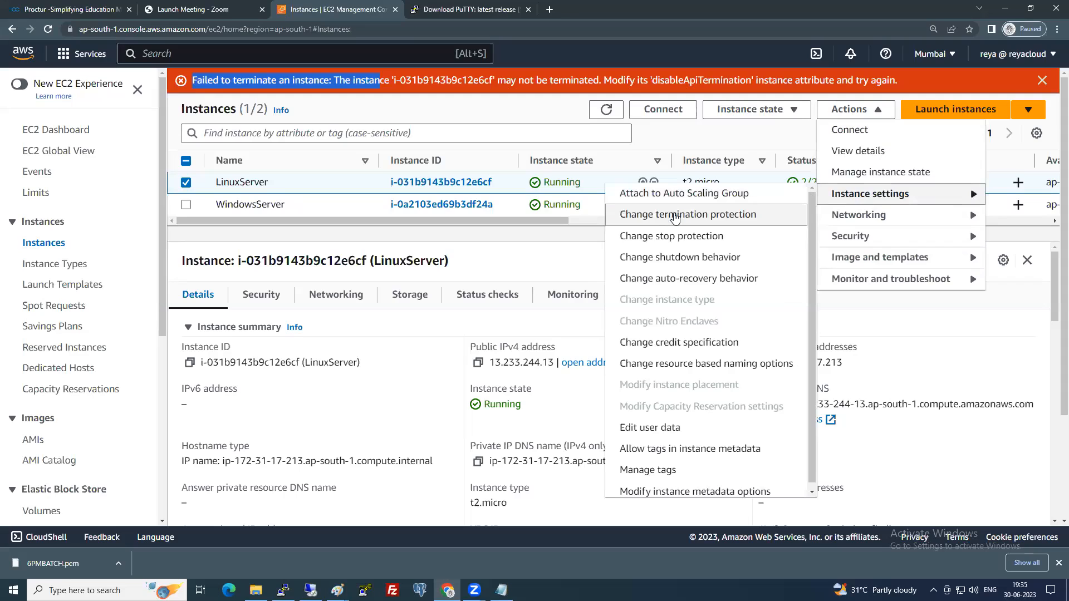
left_click(674, 216)
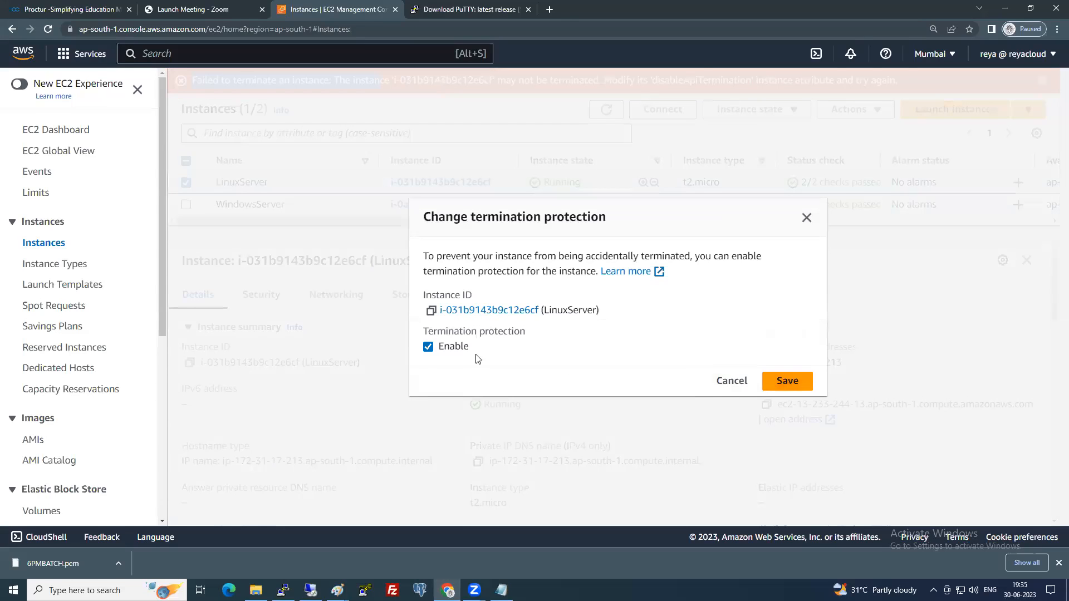
left_click(430, 348)
left_click(782, 416)
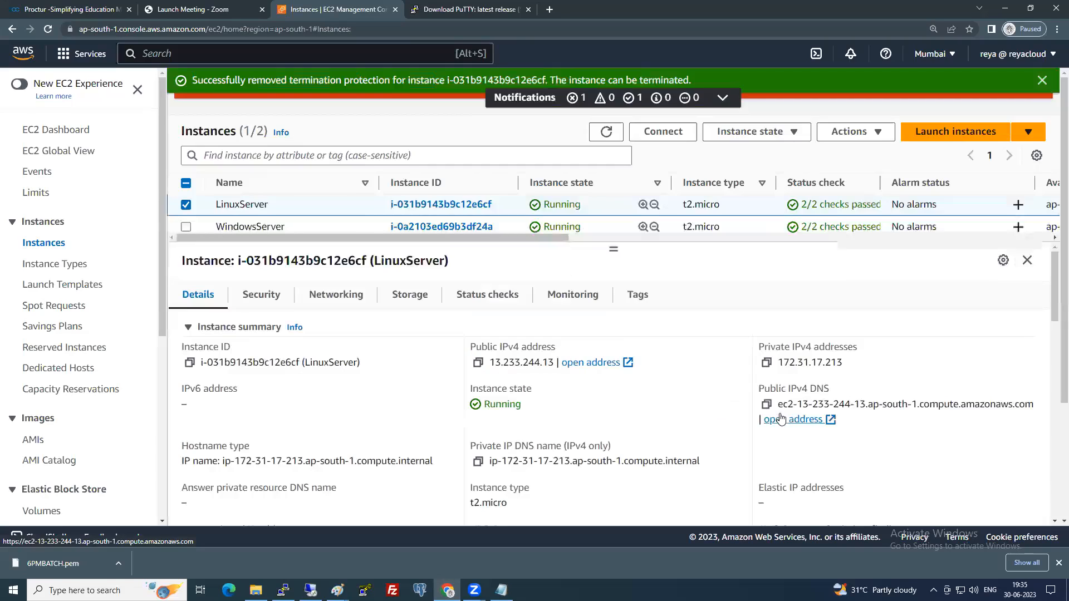
Terminate the LinuxServer instance and highlight its instance state in the list.
left_click(849, 133)
left_click(780, 132)
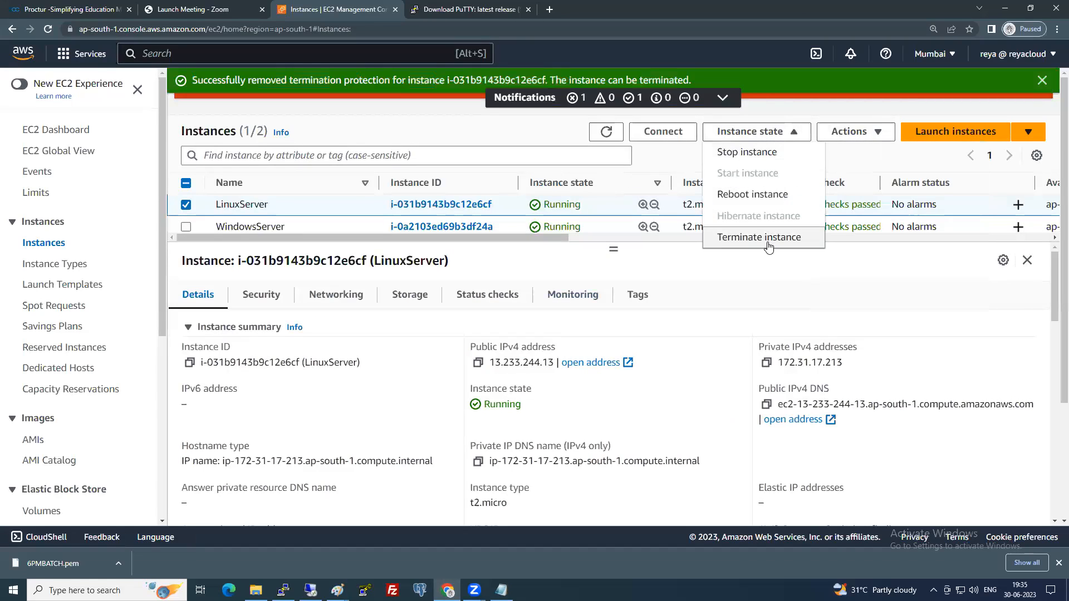
left_click(769, 247)
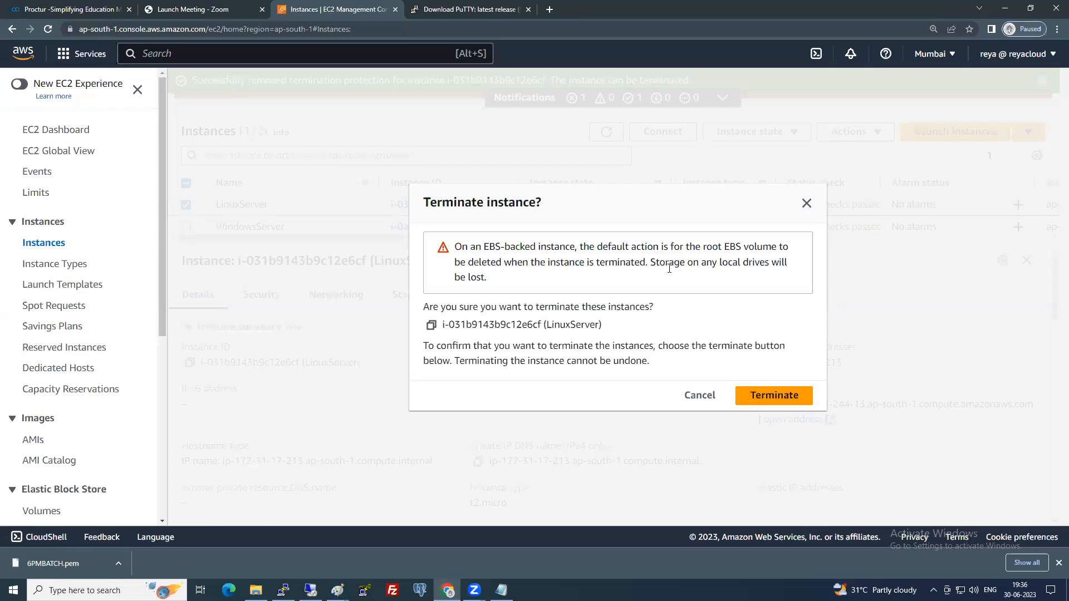
left_click(766, 394)
left_click_drag(544, 205, 612, 205)
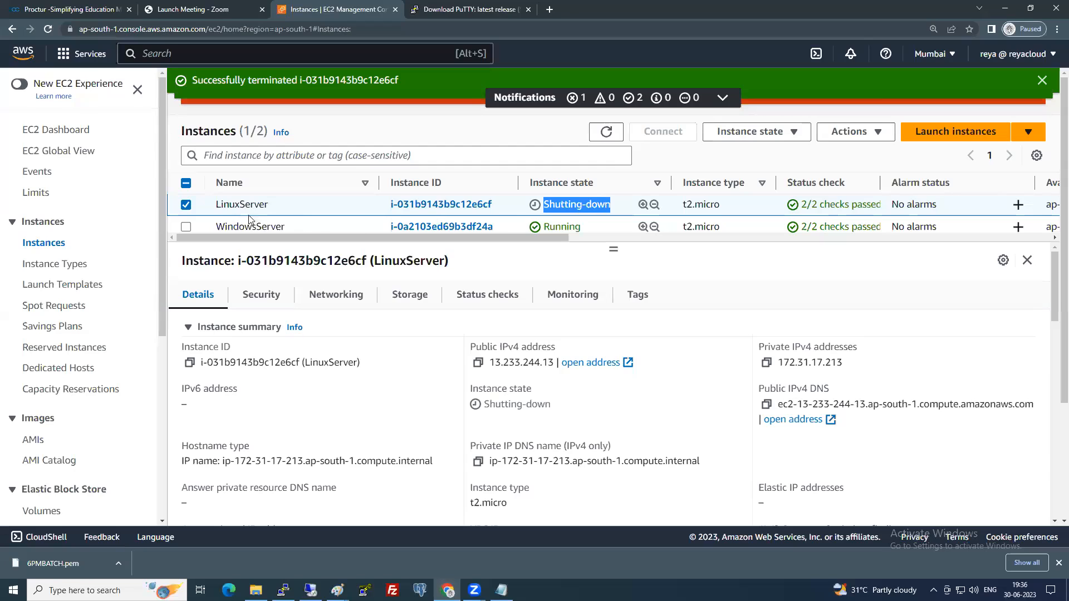
Select only WindowsServer, terminate it, dismiss the notifications and refresh the instances list.
left_click(186, 226)
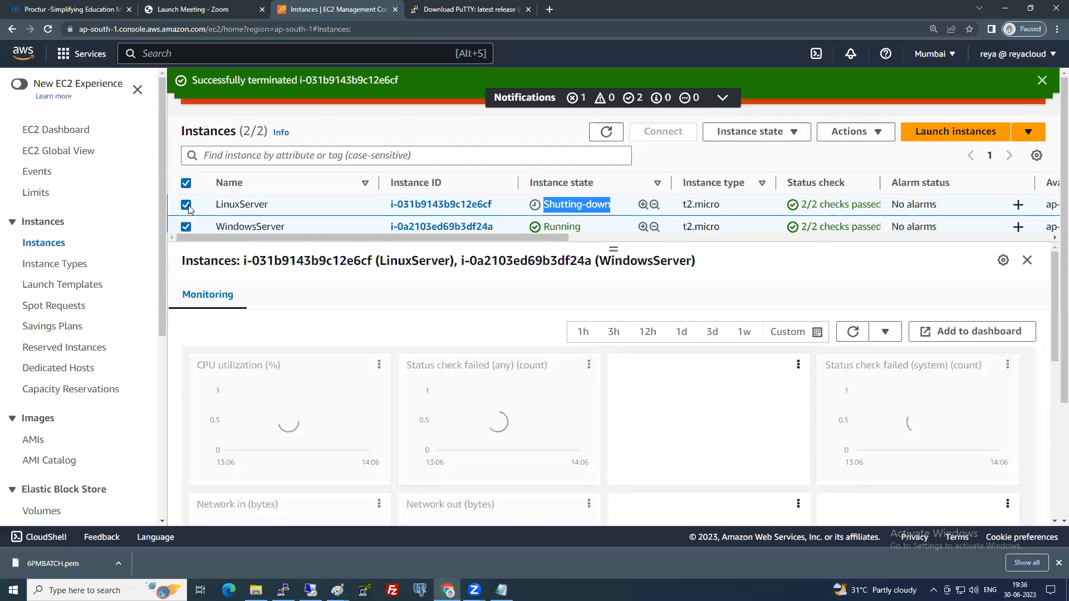
left_click(186, 205)
left_click(771, 134)
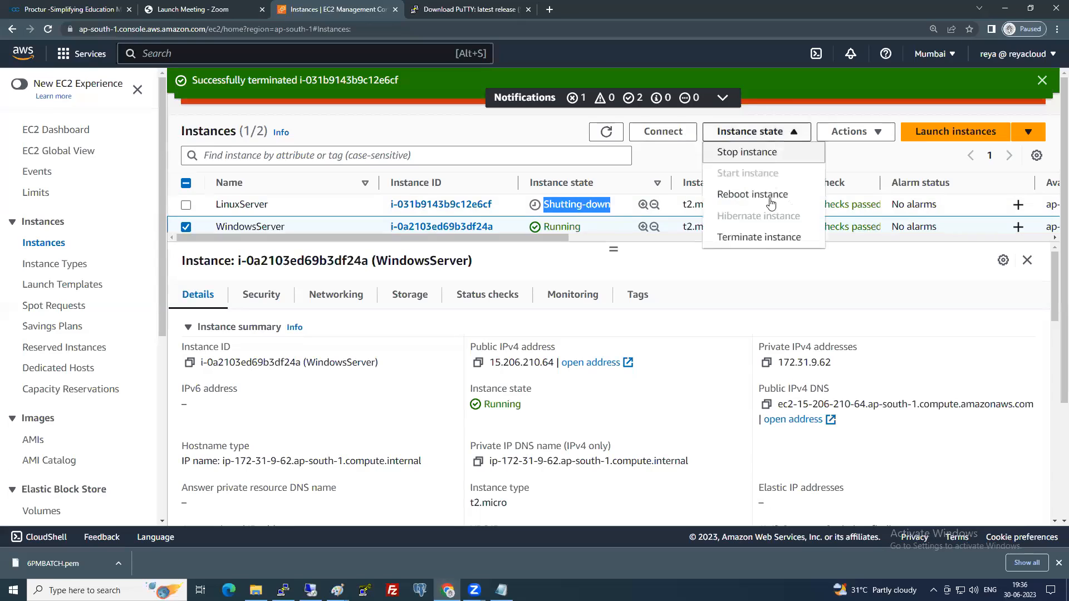
left_click(759, 238)
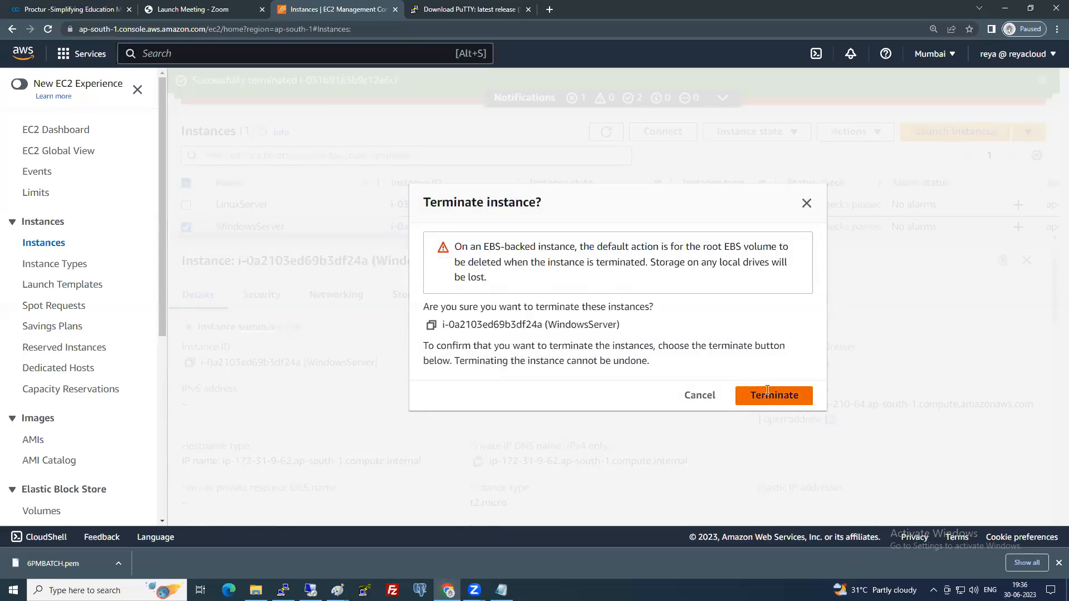
left_click(768, 391)
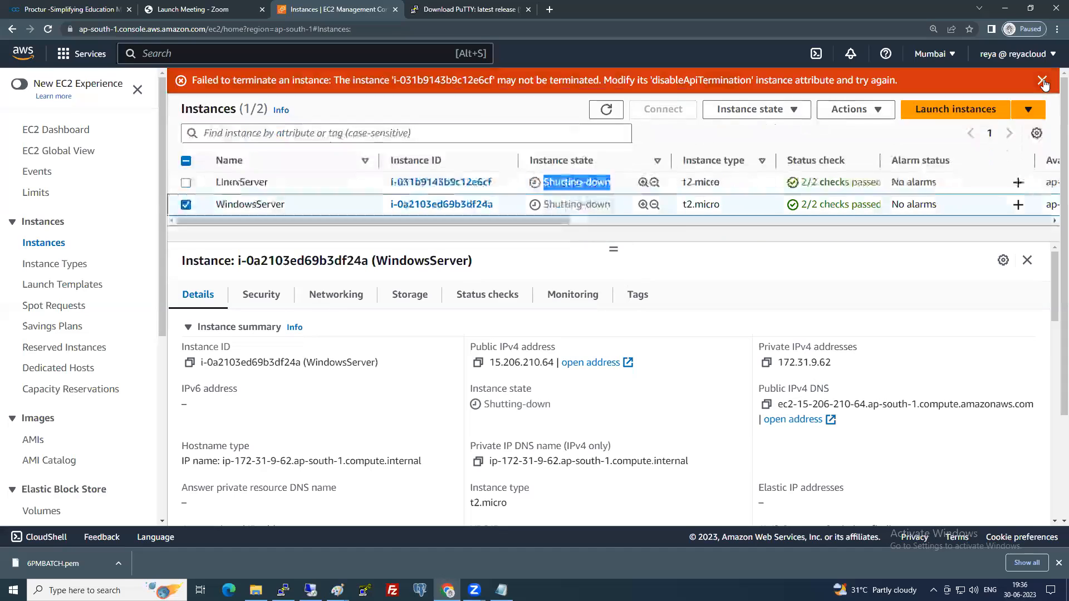
left_click(1042, 81)
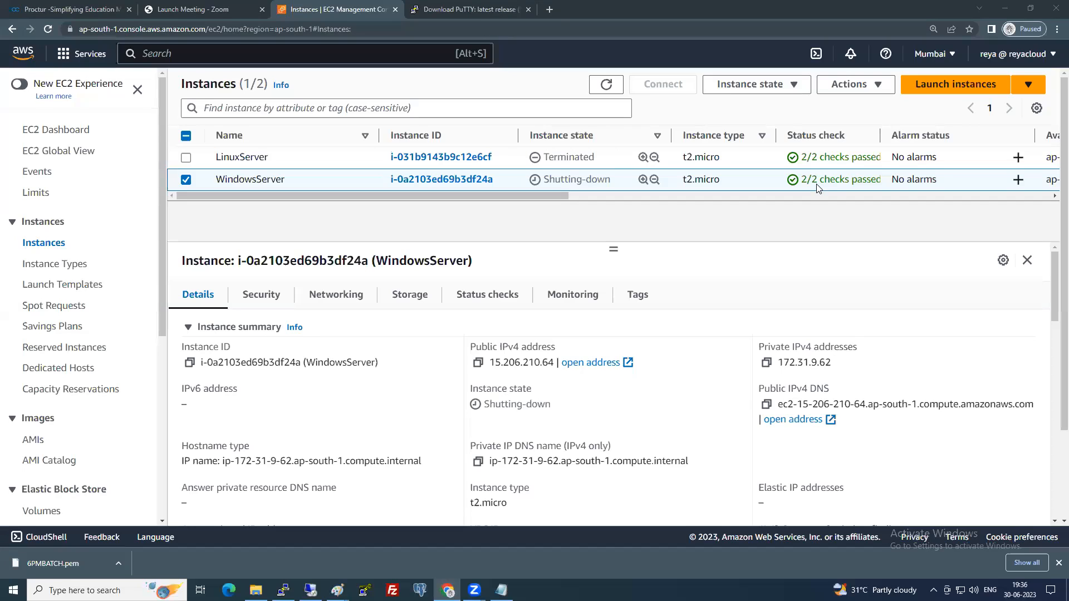
left_click(611, 87)
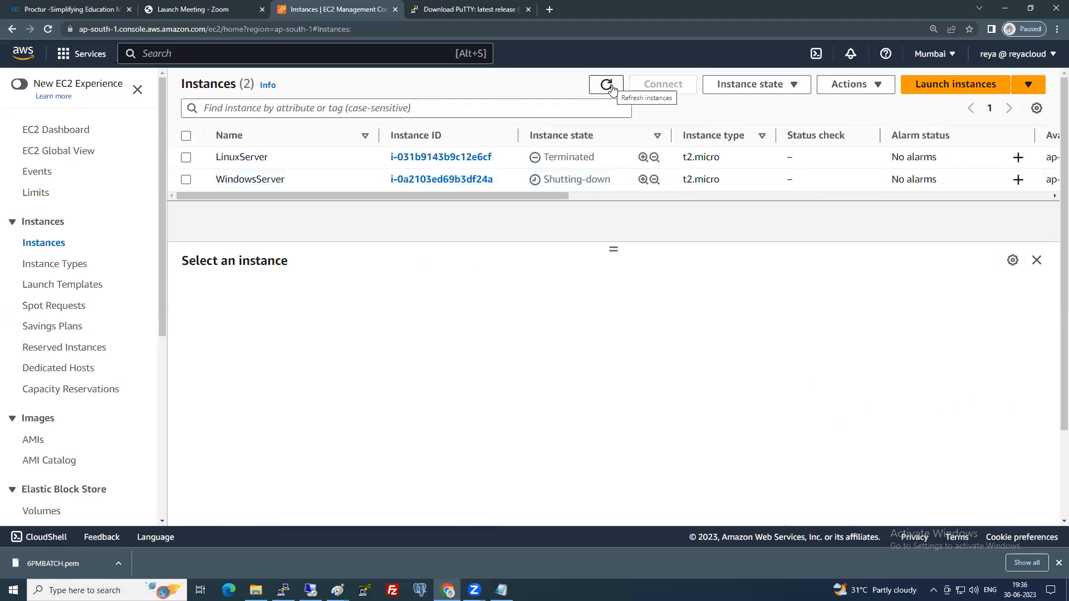
Switch to the Tasks file in Notepad and add two blank lines below task 10.
left_click(502, 590)
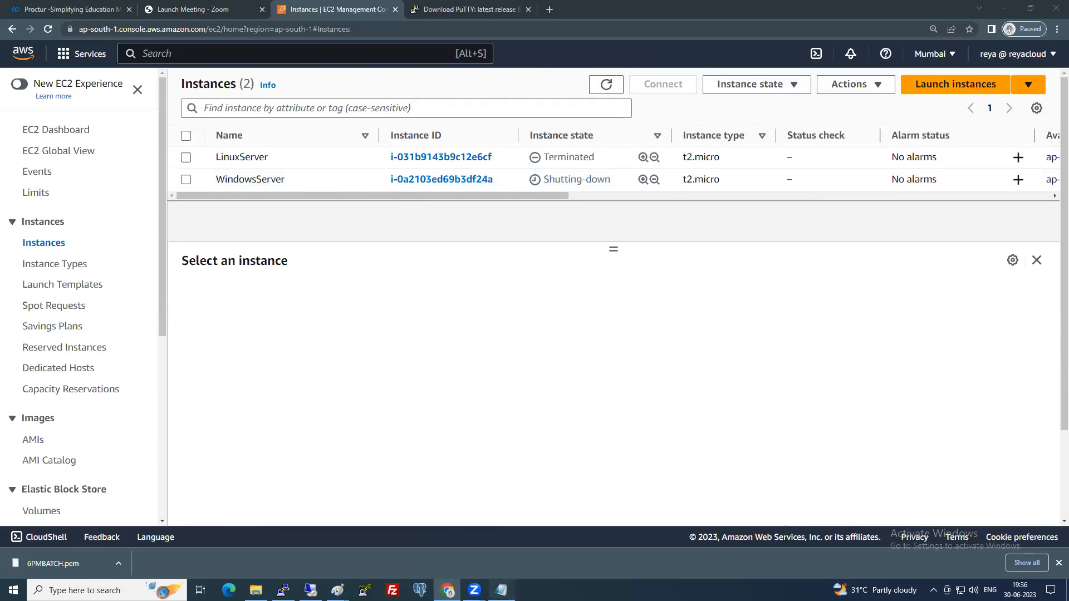
left_click(91, 506)
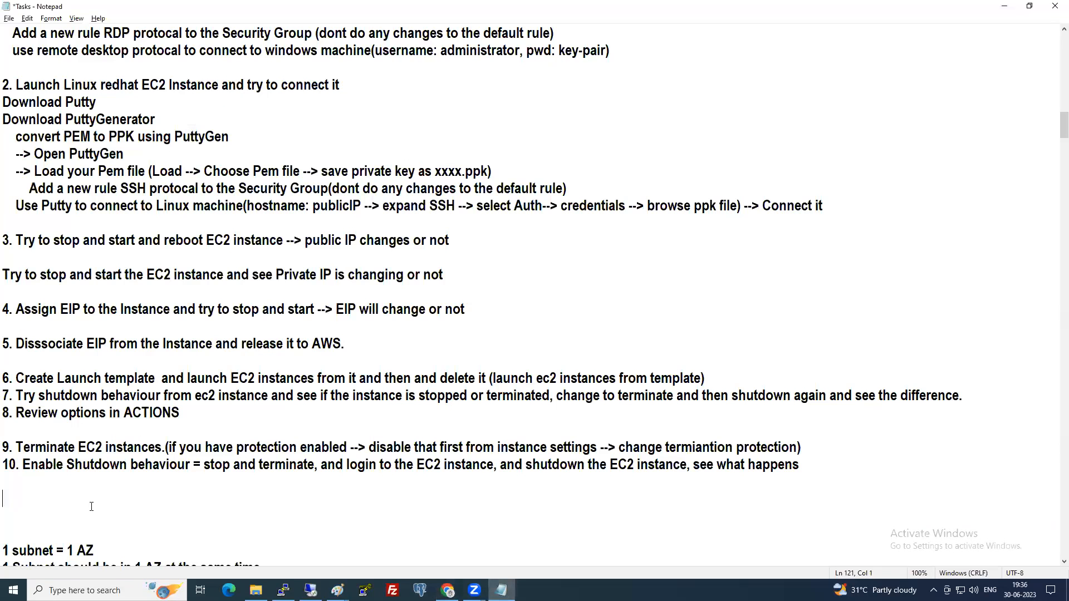
key("Return")
key("Return")
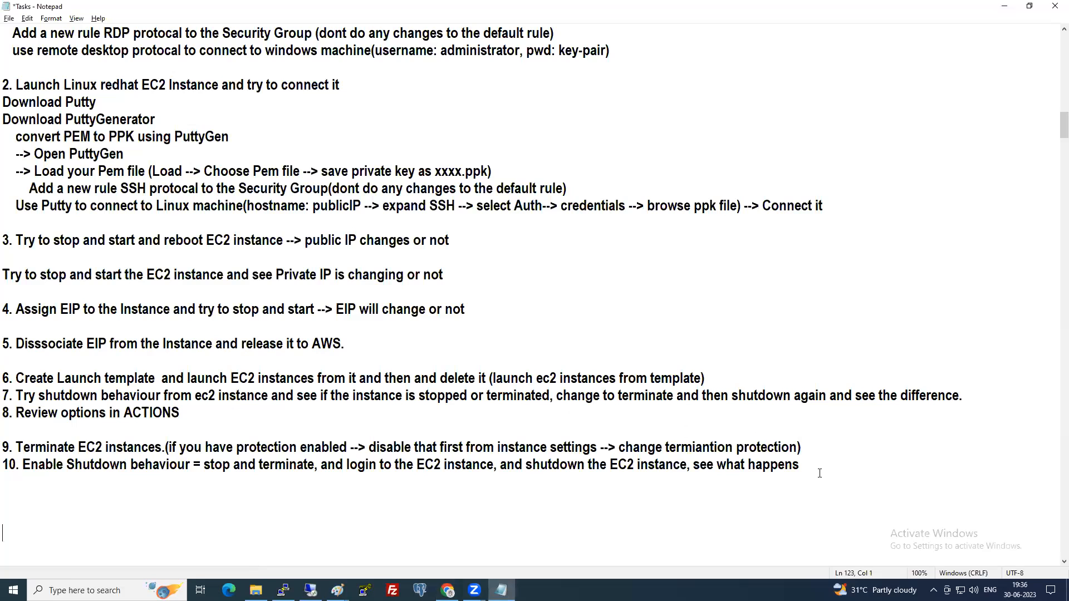
Review the EC2 task list from the heading through task 10, highlighting tasks 4 to 10.
left_click_drag(800, 465, 227, 261)
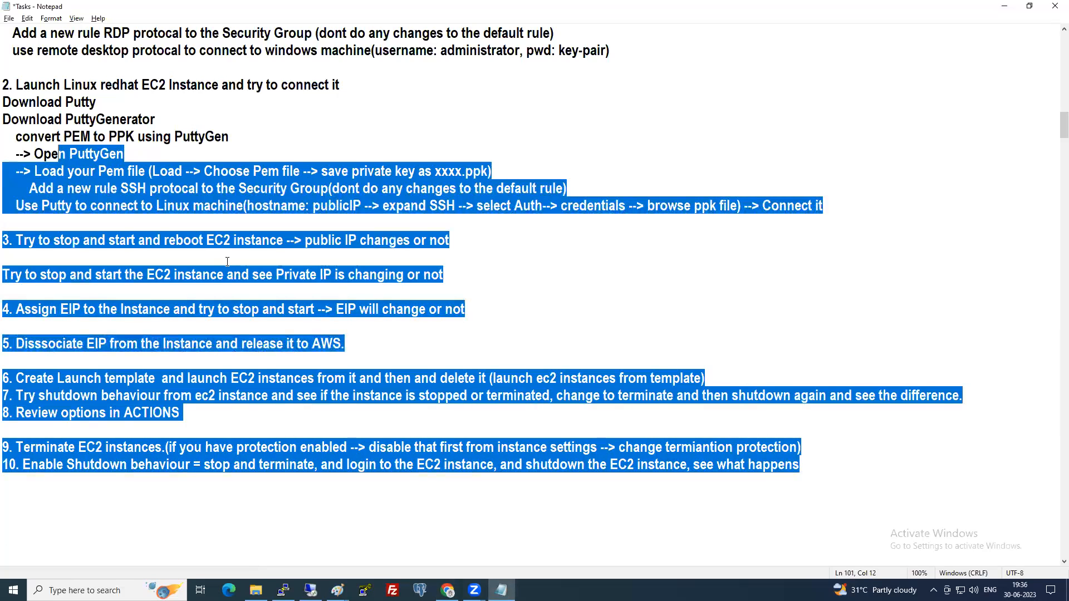
left_click(228, 262)
scroll(228, 262, "up", 3)
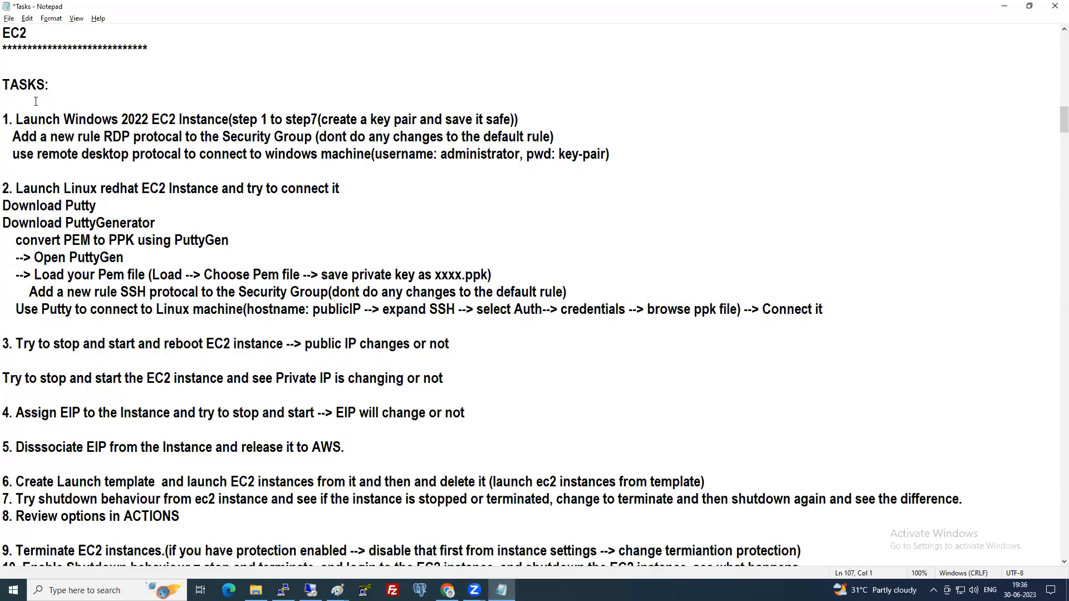
left_click_drag(14, 56, 488, 430)
left_click(703, 370)
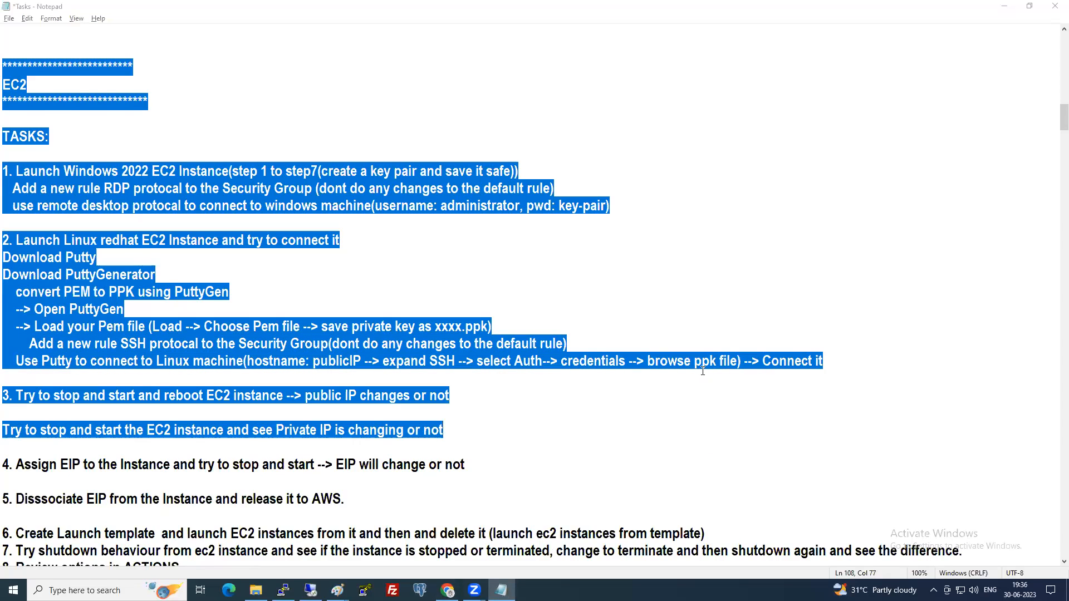
left_click(386, 408)
scroll(386, 408, "down", 3)
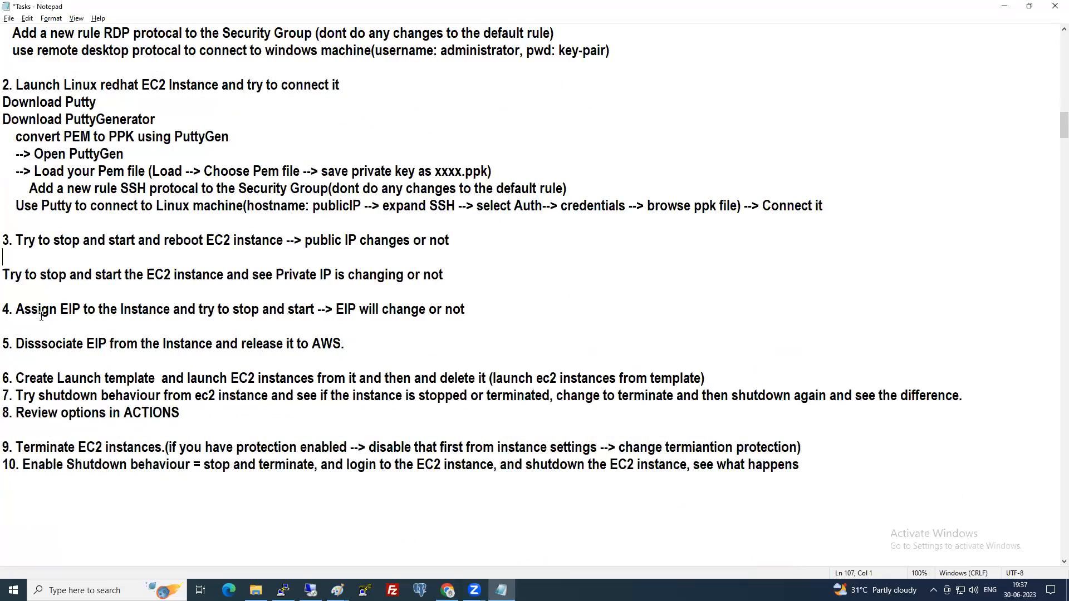
left_click_drag(390, 292, 828, 480)
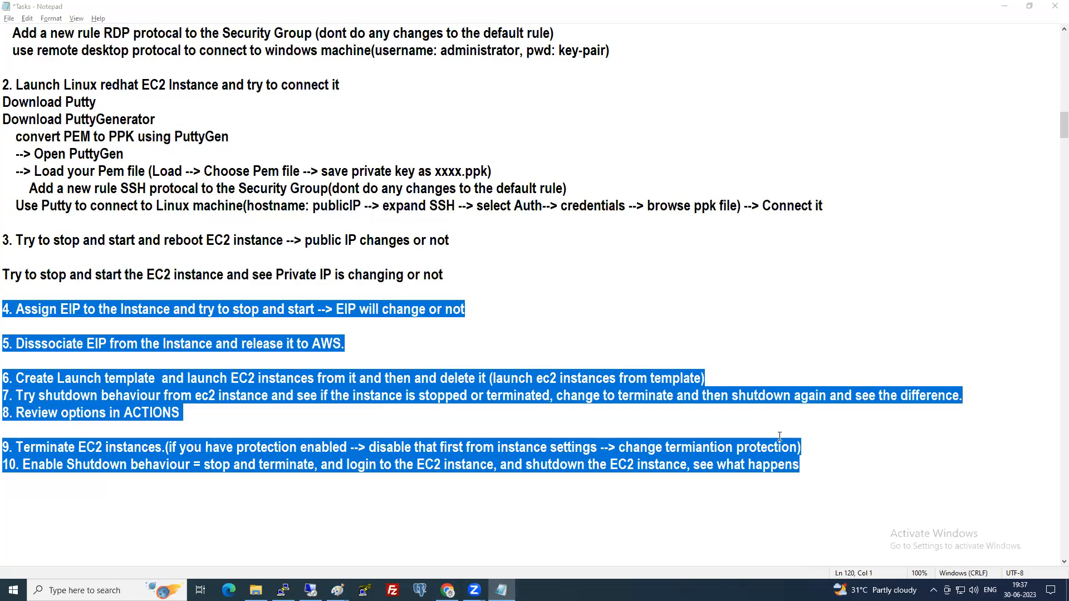
left_click(624, 282)
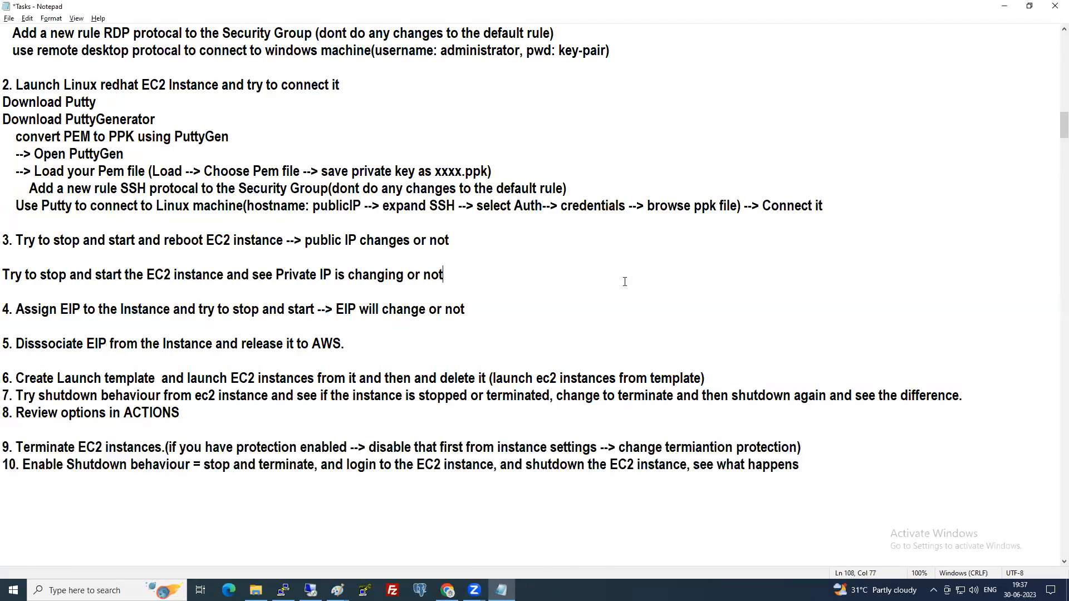
scroll(625, 282, "up", 2)
scroll(624, 282, "down", 1)
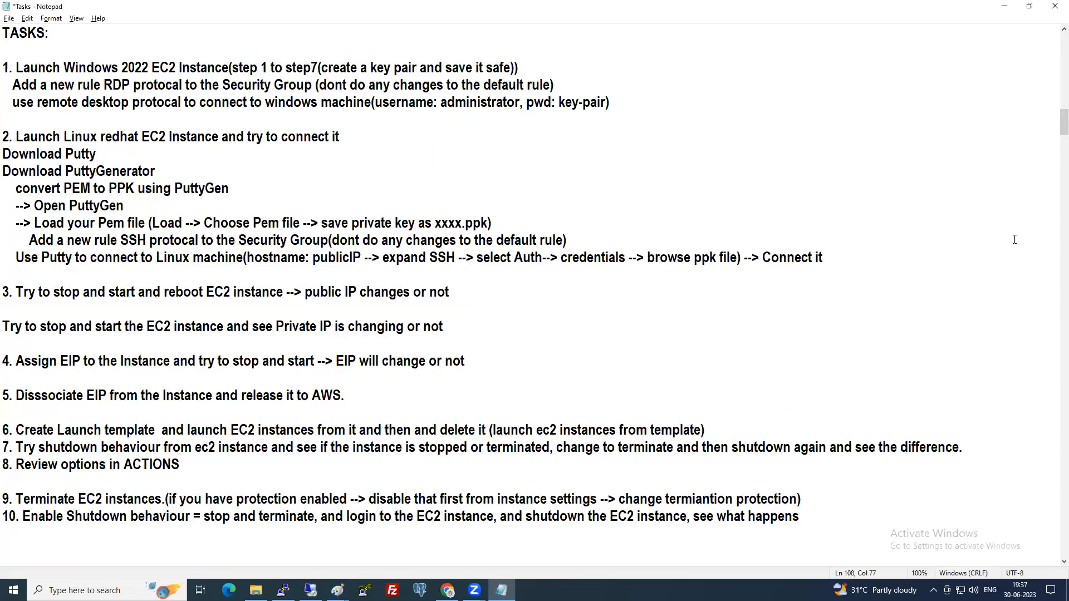
Return to the EC2 console in Chrome, check the refreshed resource counts on the EC2 Dashboard, and reopen the instances list.
key("alt+Tab")
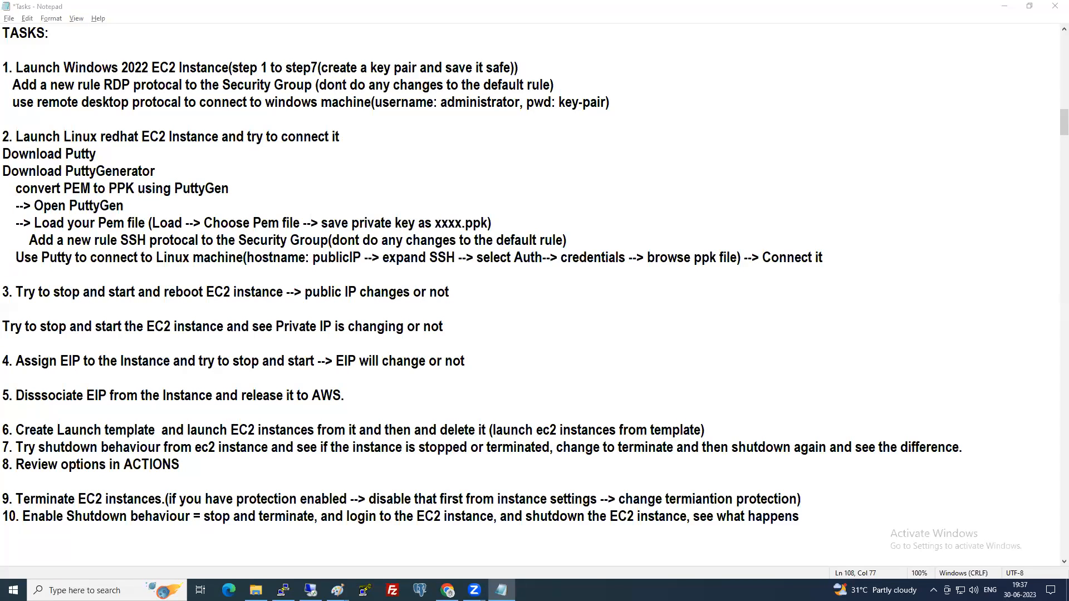
left_click(447, 590)
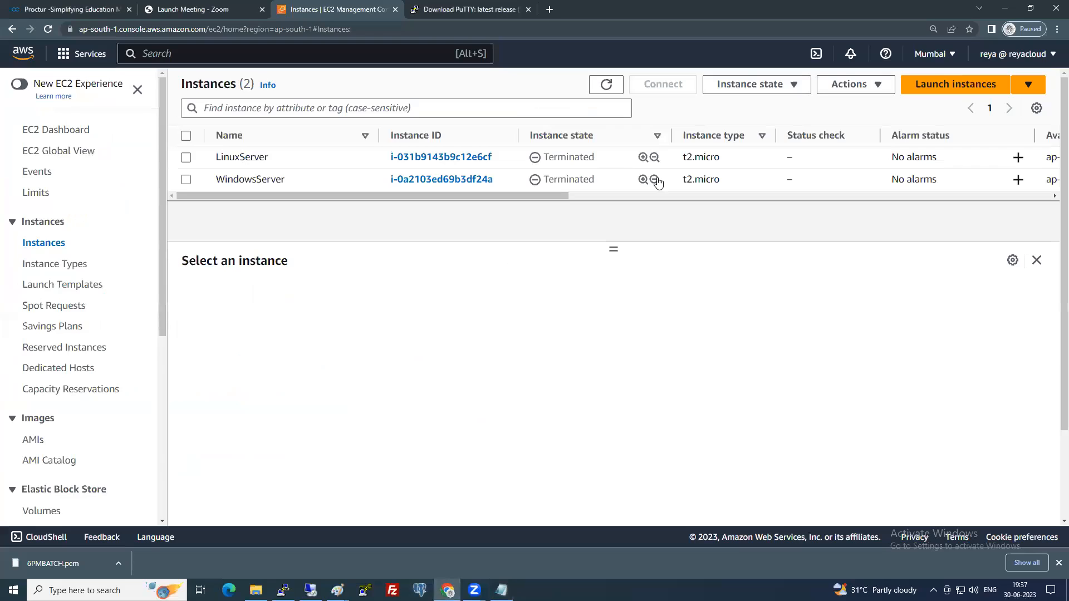
double_click(606, 84)
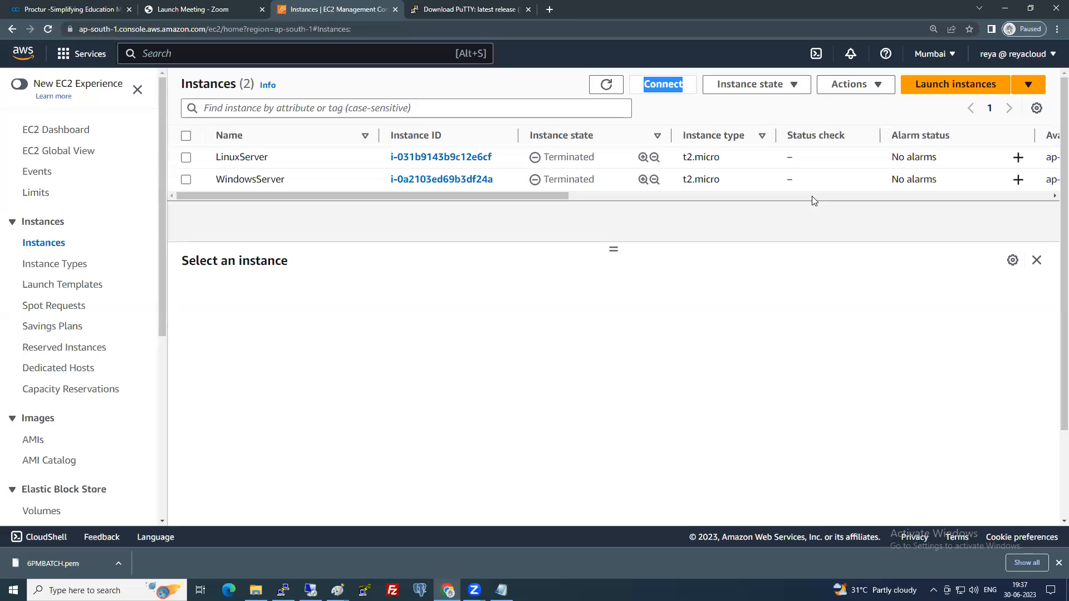
left_click(65, 131)
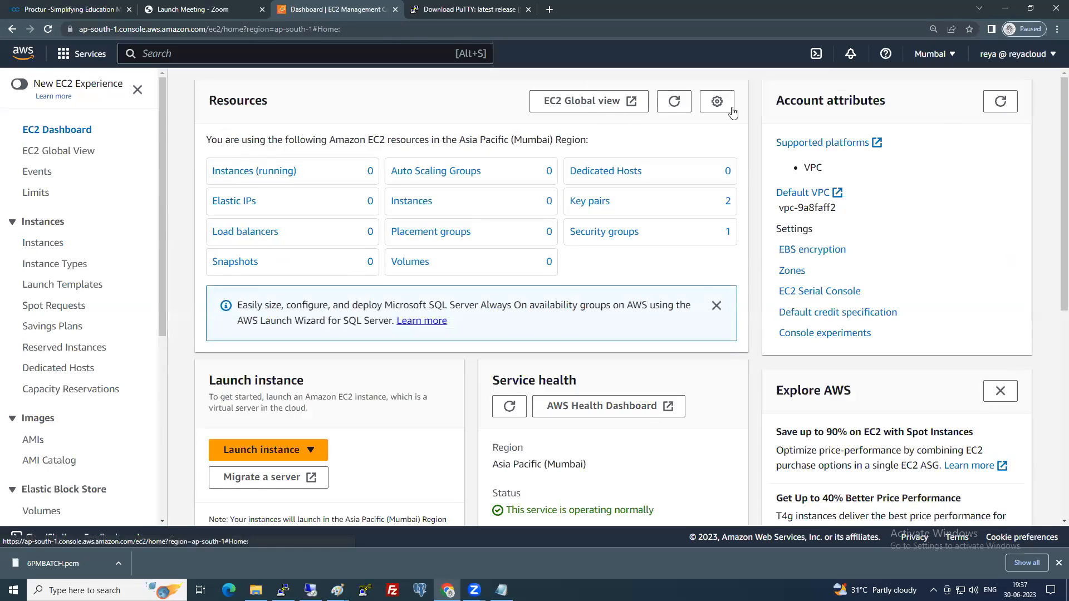
left_click(679, 104)
left_click(679, 104)
left_click(403, 205)
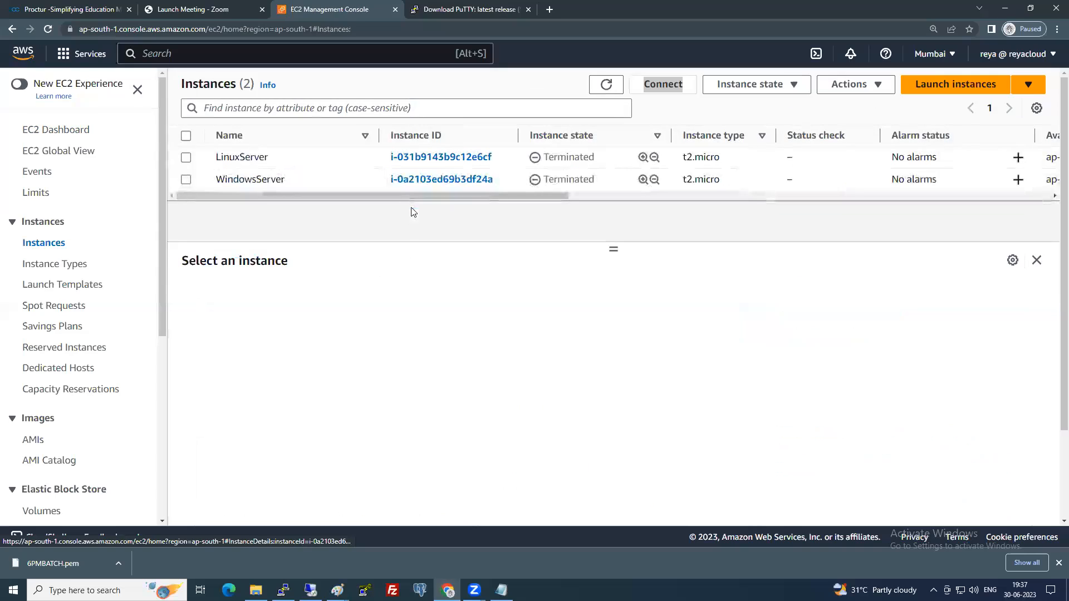
Highlight the instance states of both servers, then select LinuxServer and view its available Actions options.
double_click(547, 158)
double_click(595, 186)
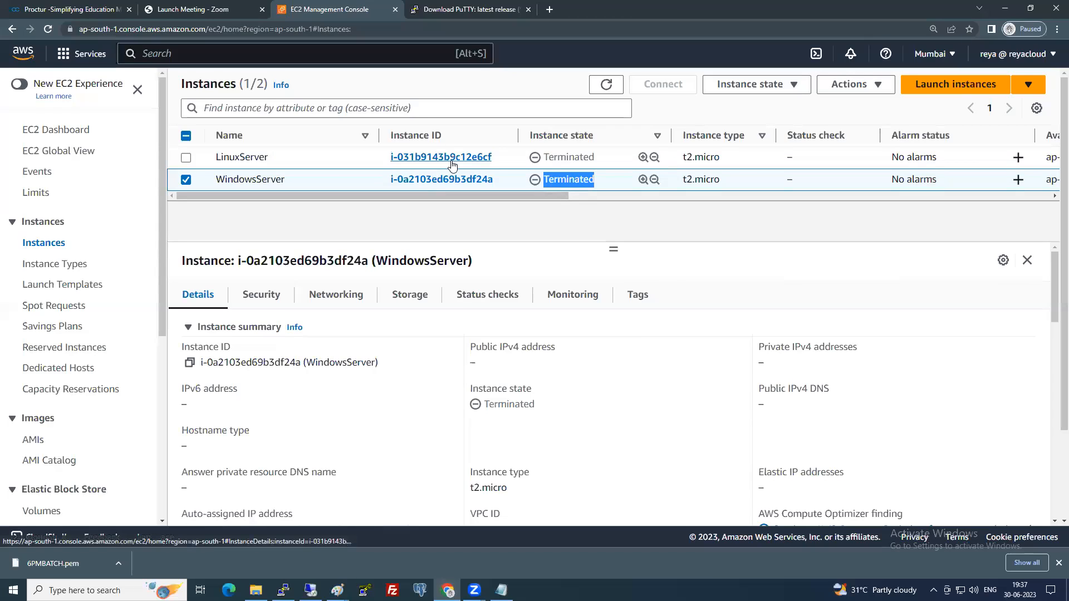
left_click(186, 179)
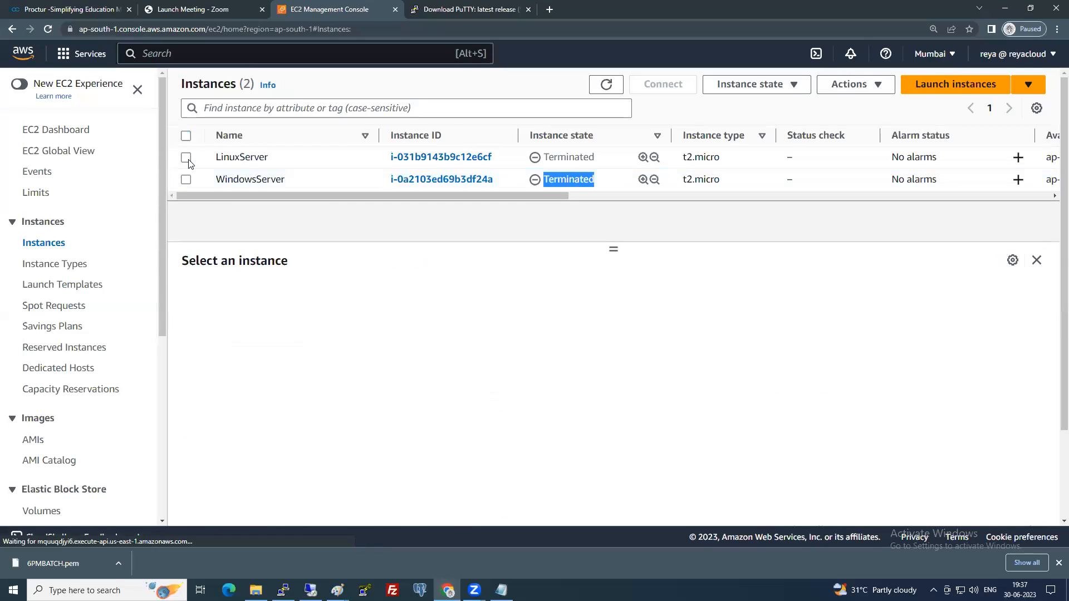
left_click(186, 158)
left_click(779, 88)
left_click(676, 88)
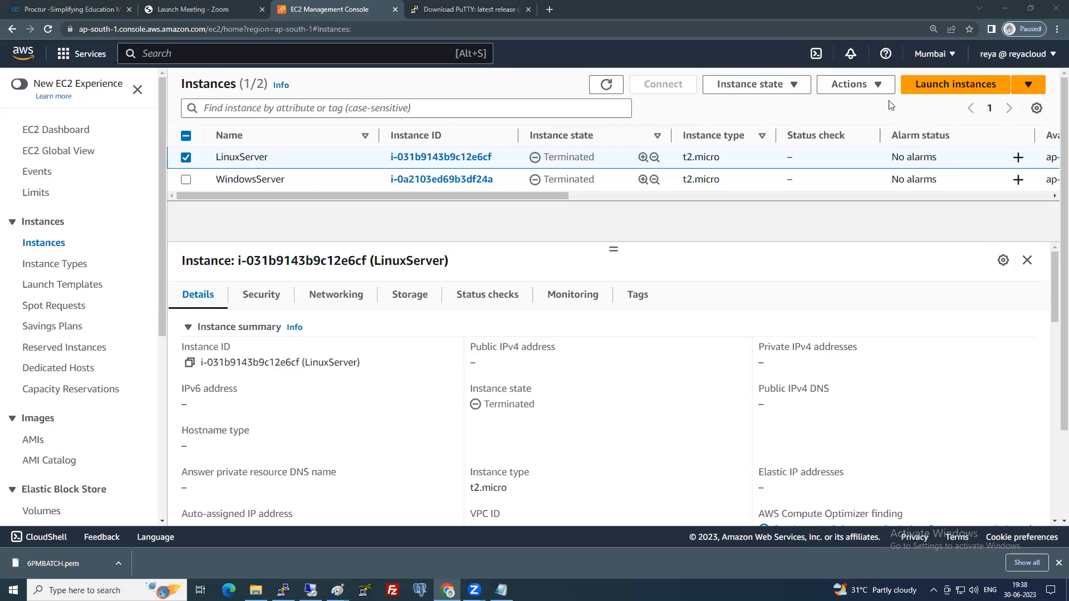
left_click(875, 84)
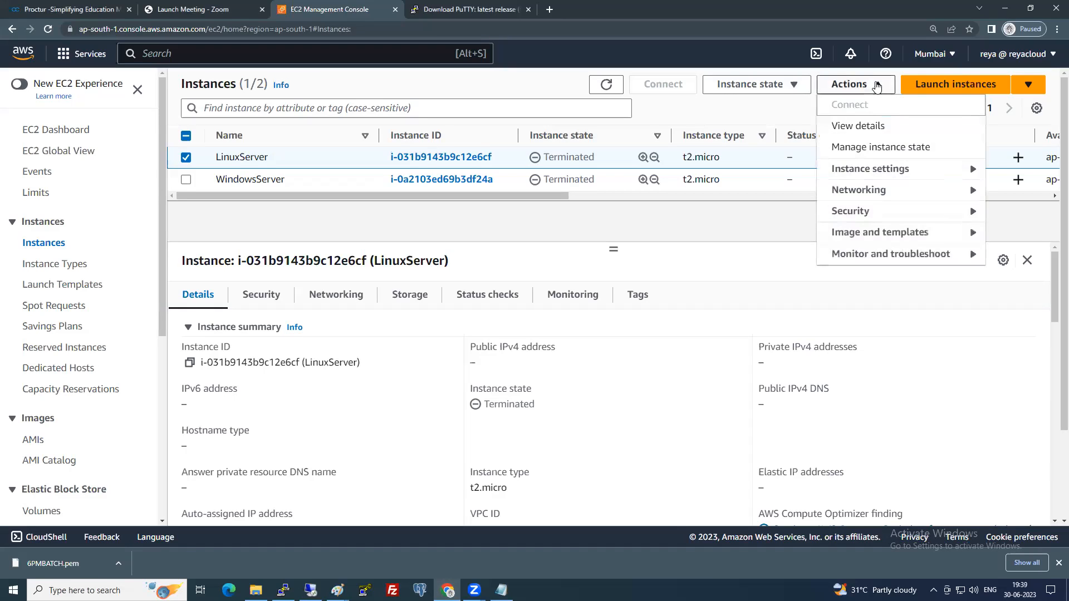
left_click(724, 231)
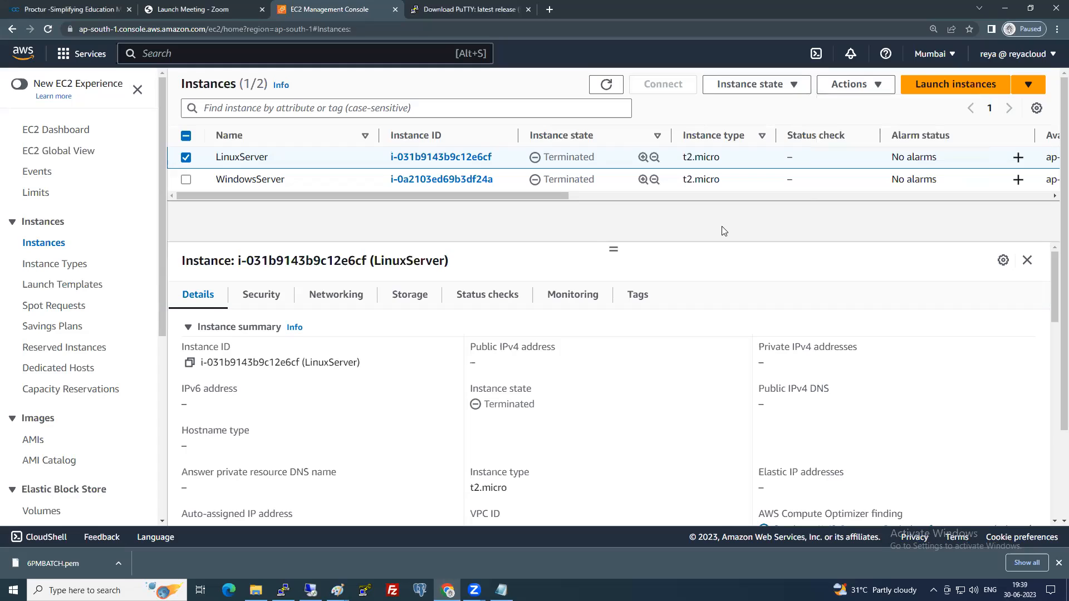